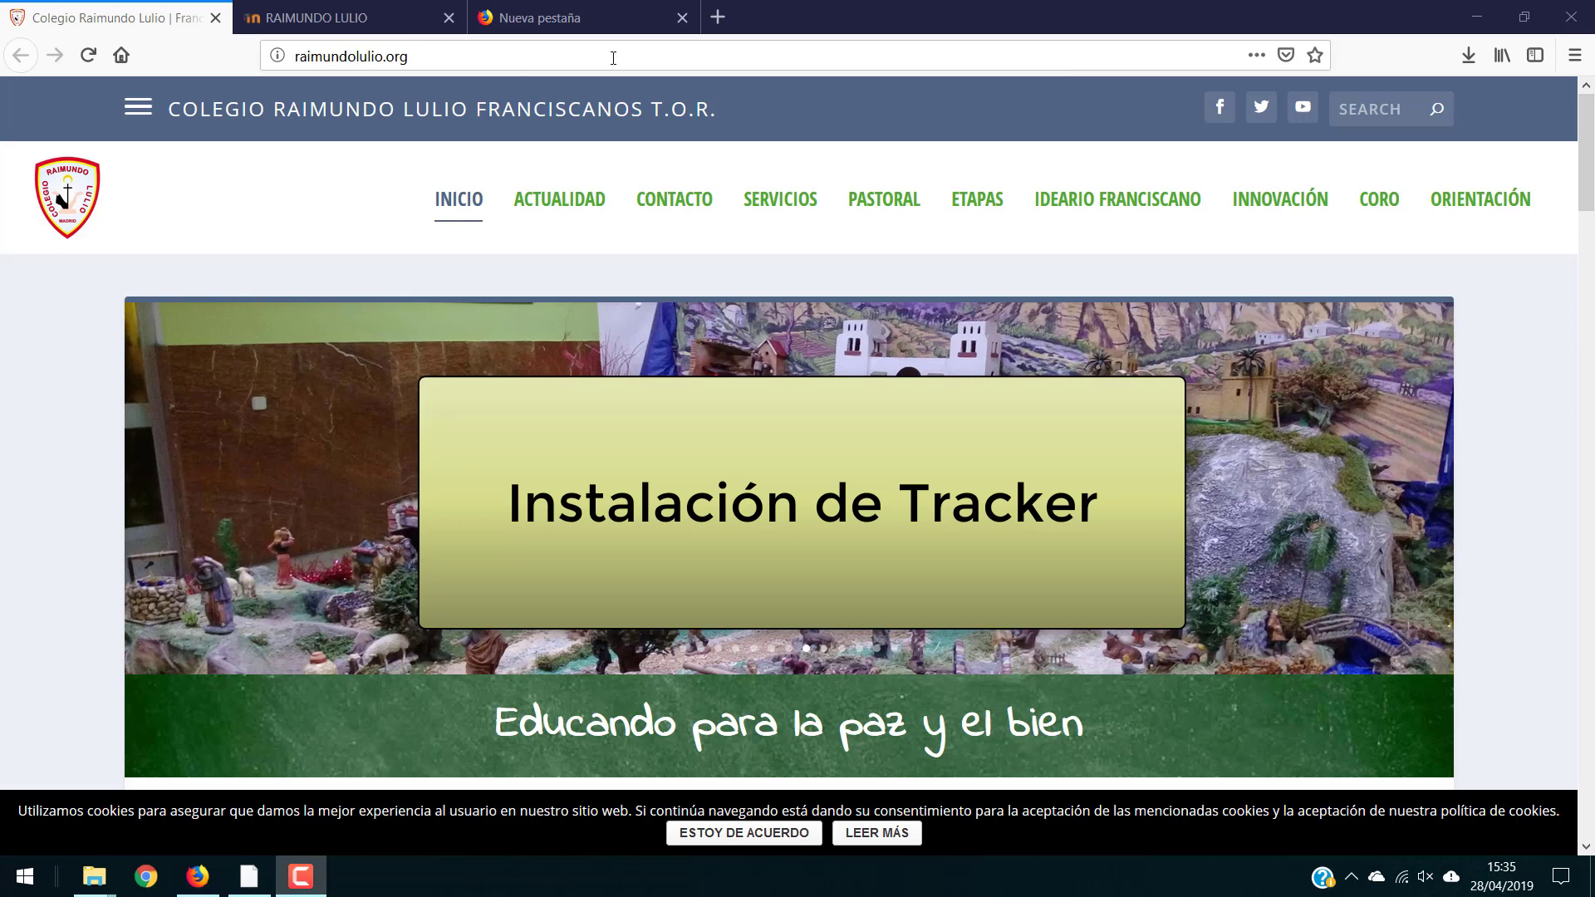
left_click(583, 11)
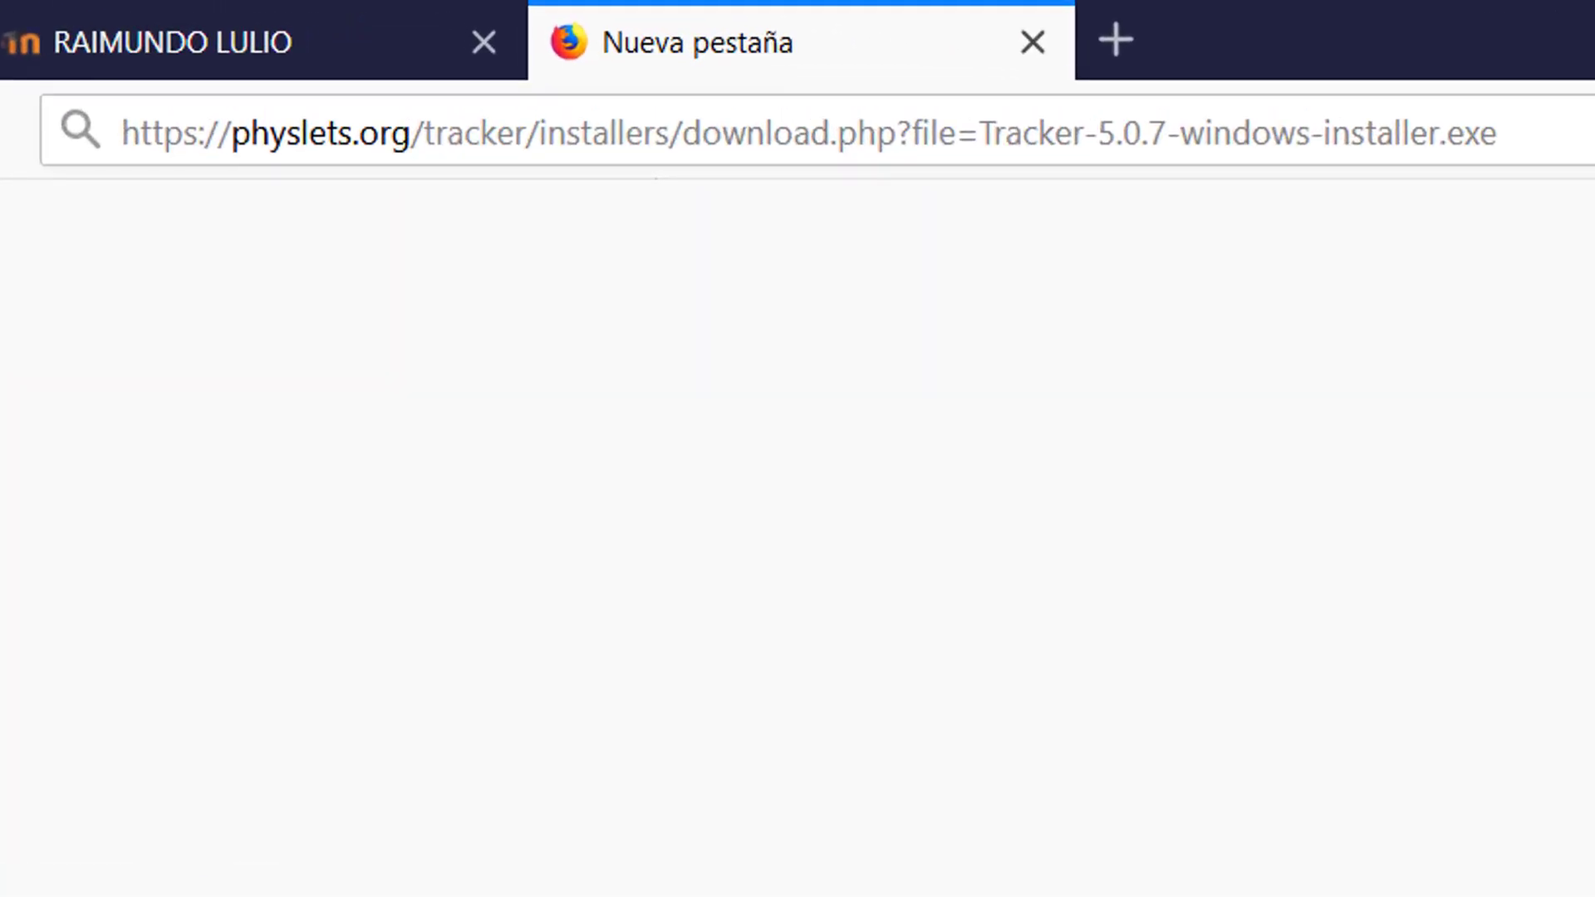
left_click(1542, 149)
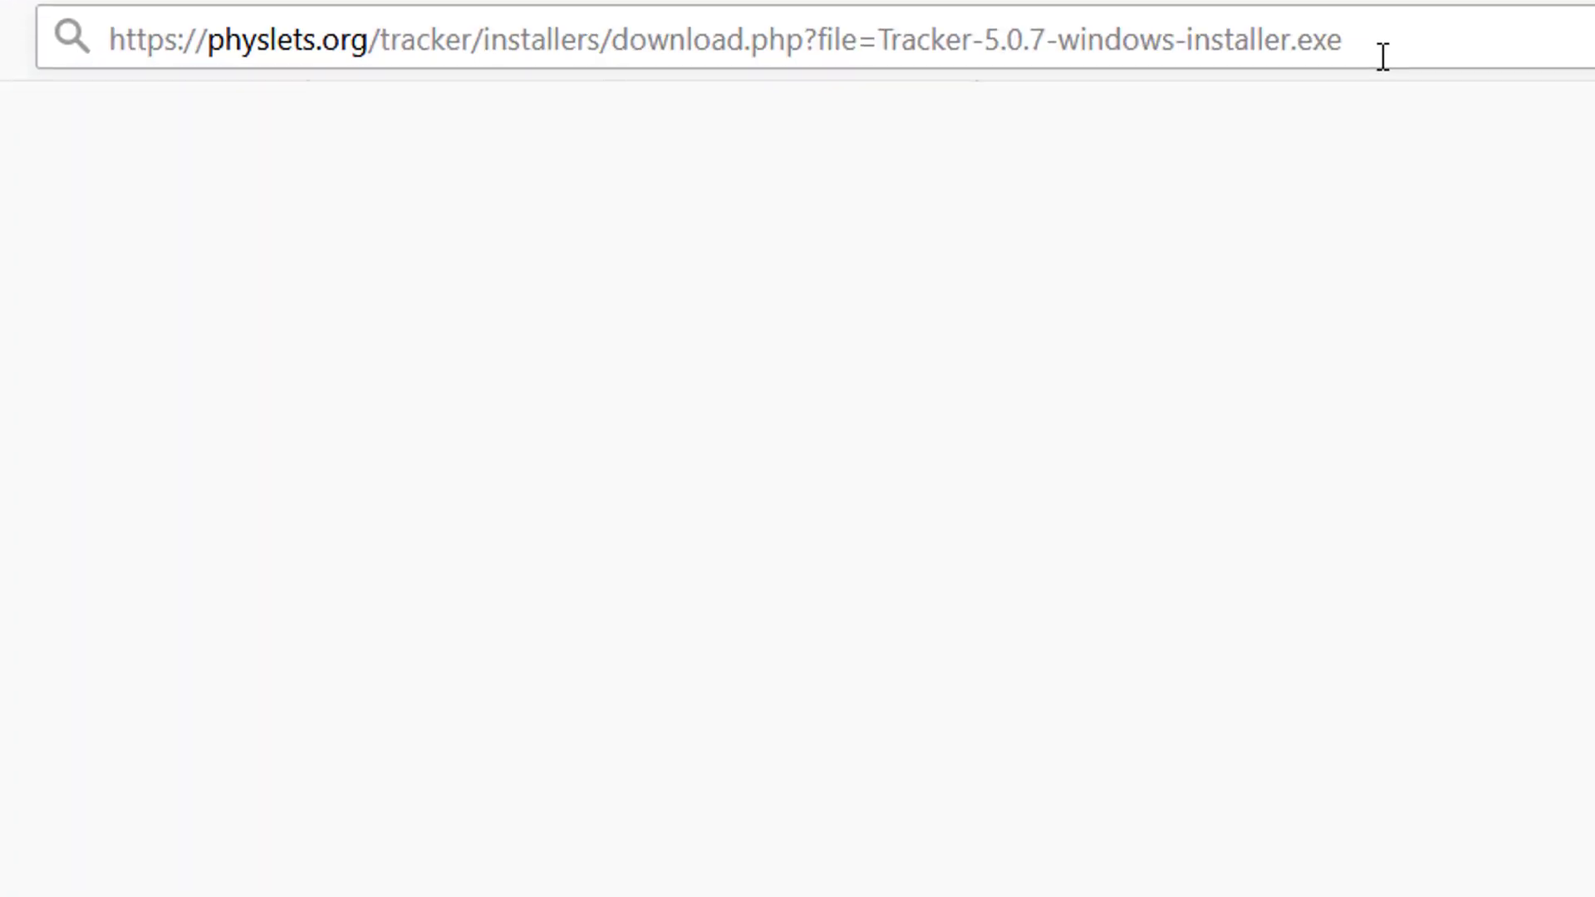
key("Return")
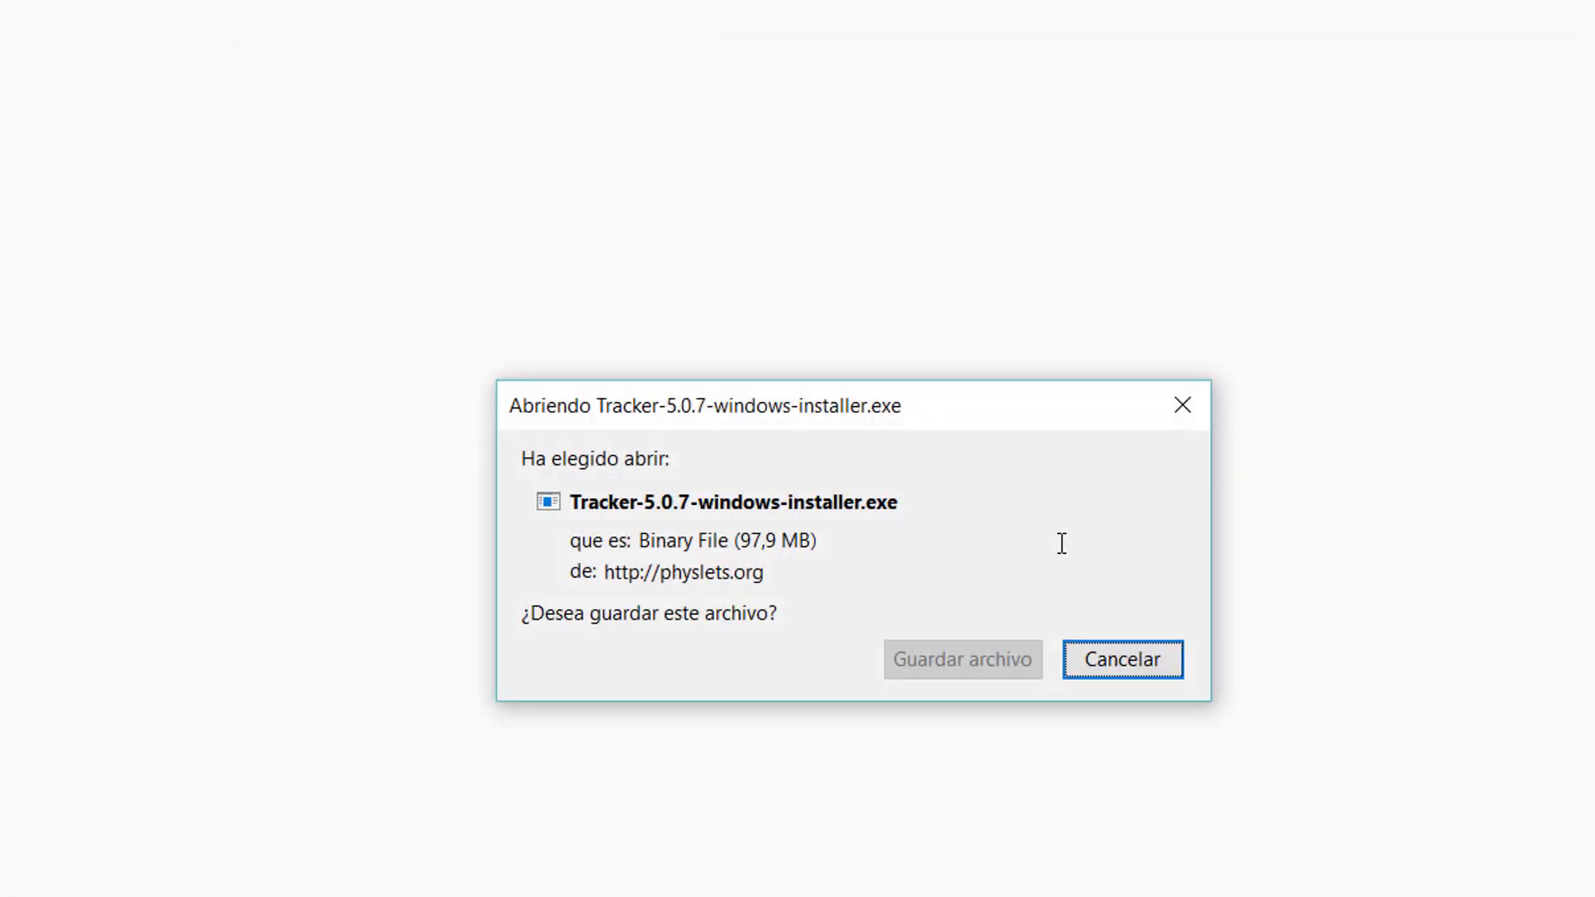
left_click(919, 659)
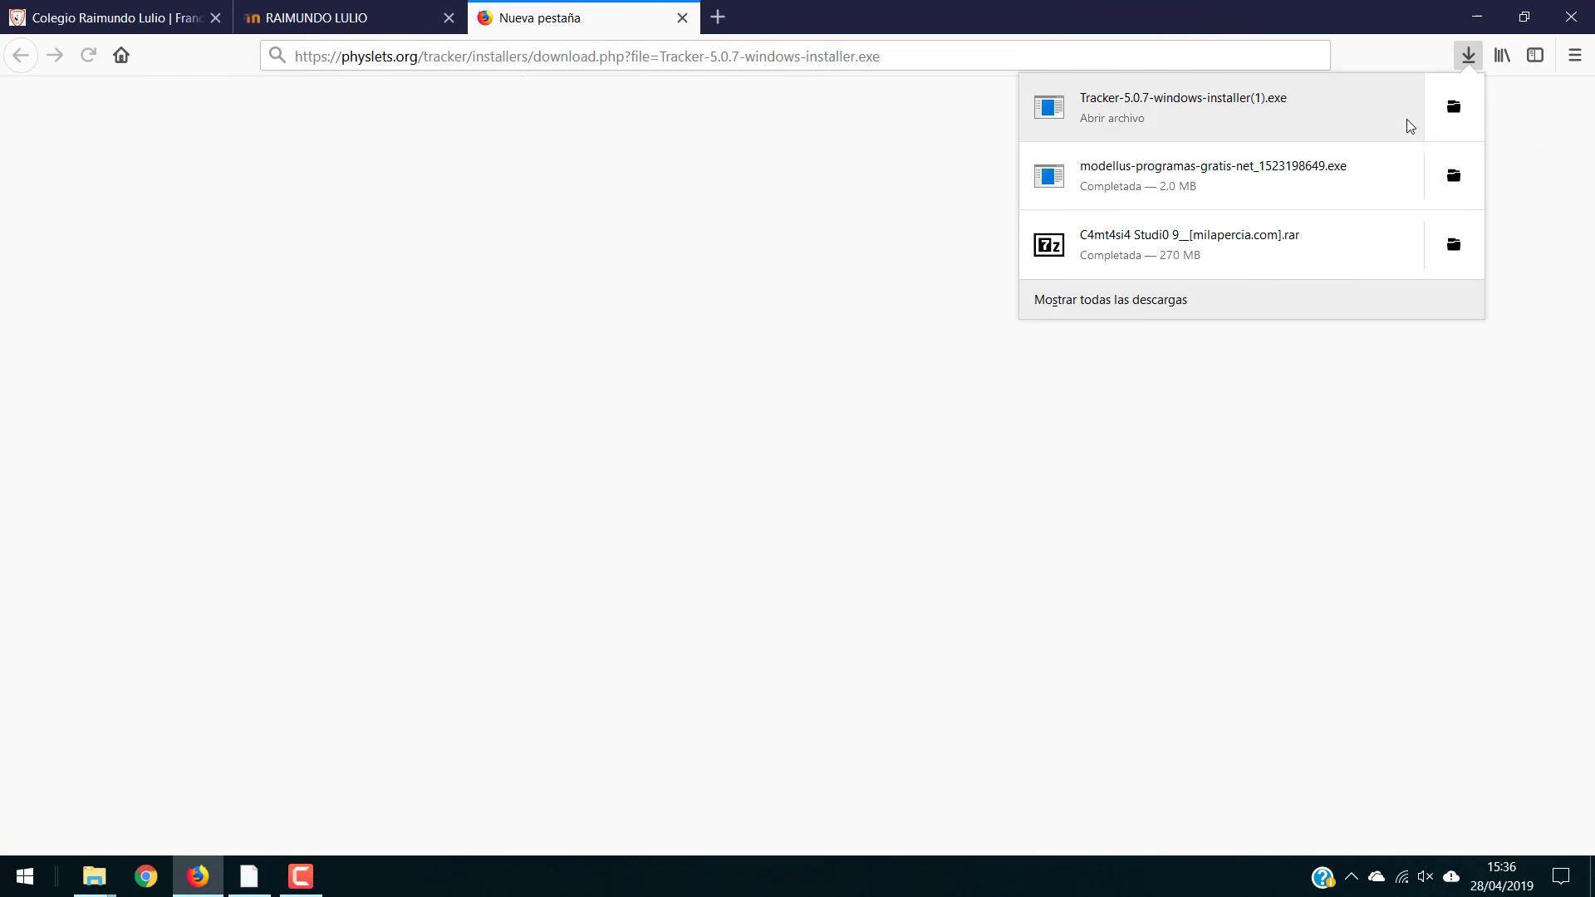
Start the downloaded Tracker 5.0.7 installer and accept the terms of its license agreement.
left_click(1467, 115)
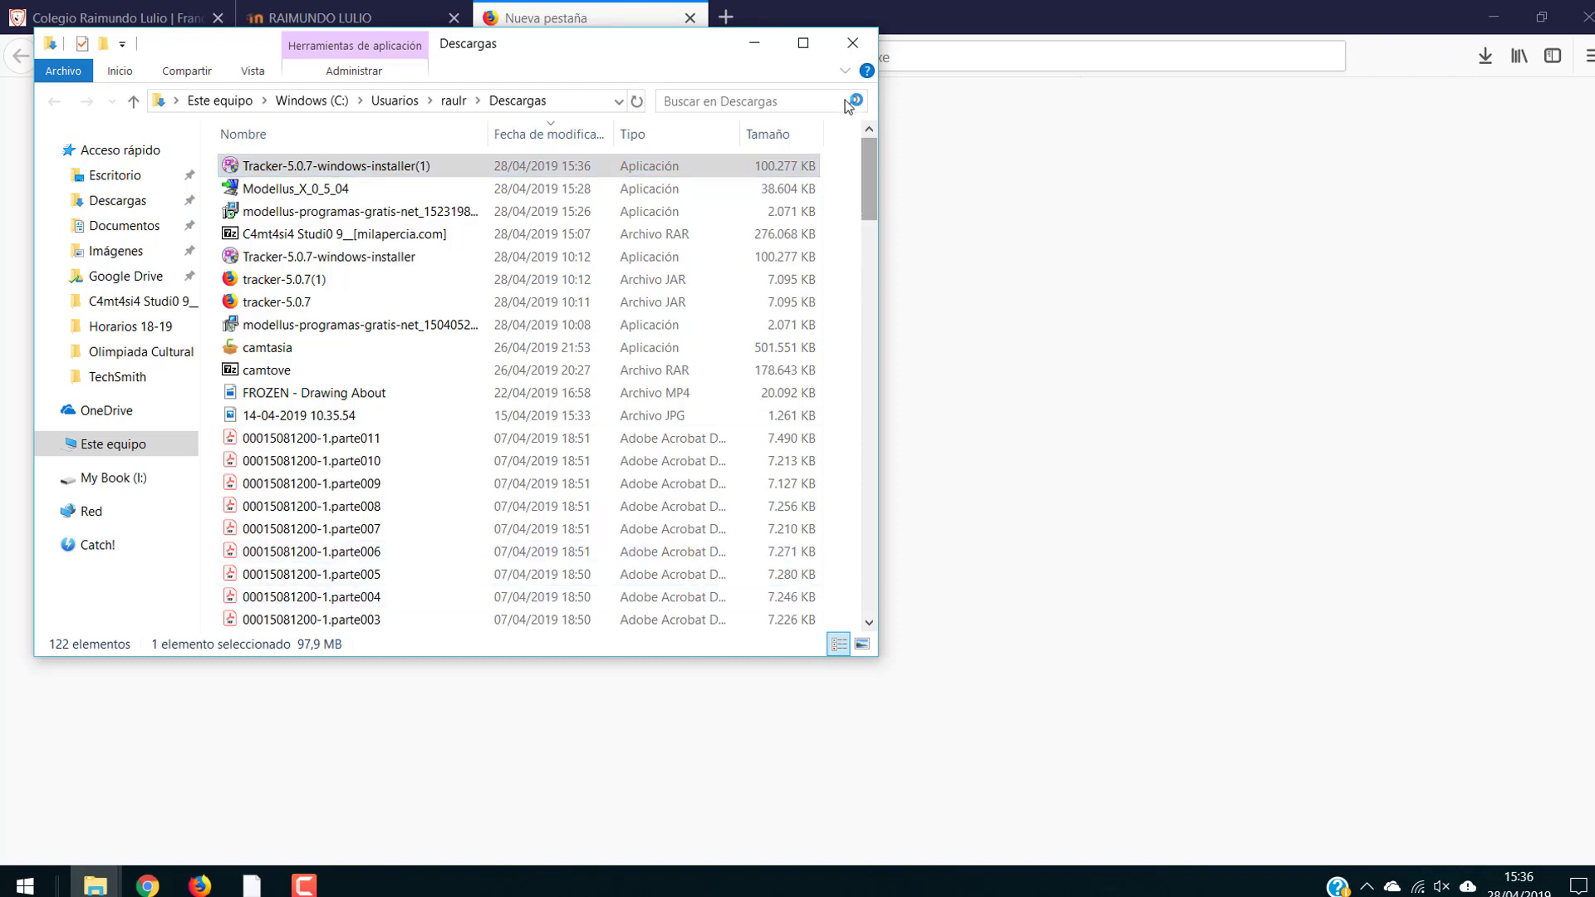
left_click(848, 44)
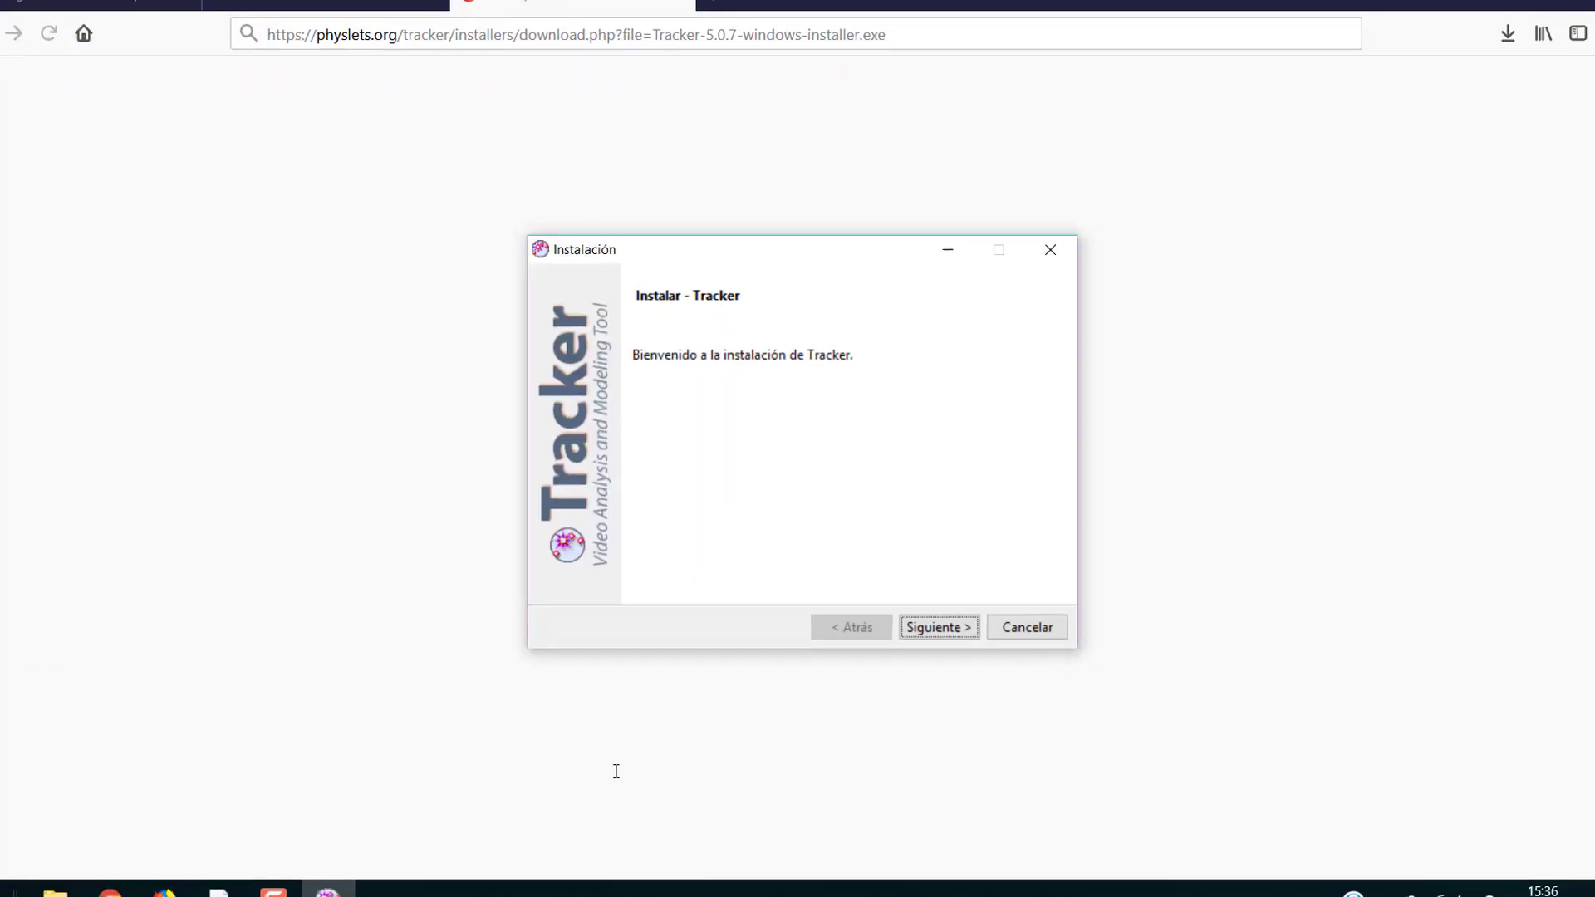
left_click(934, 627)
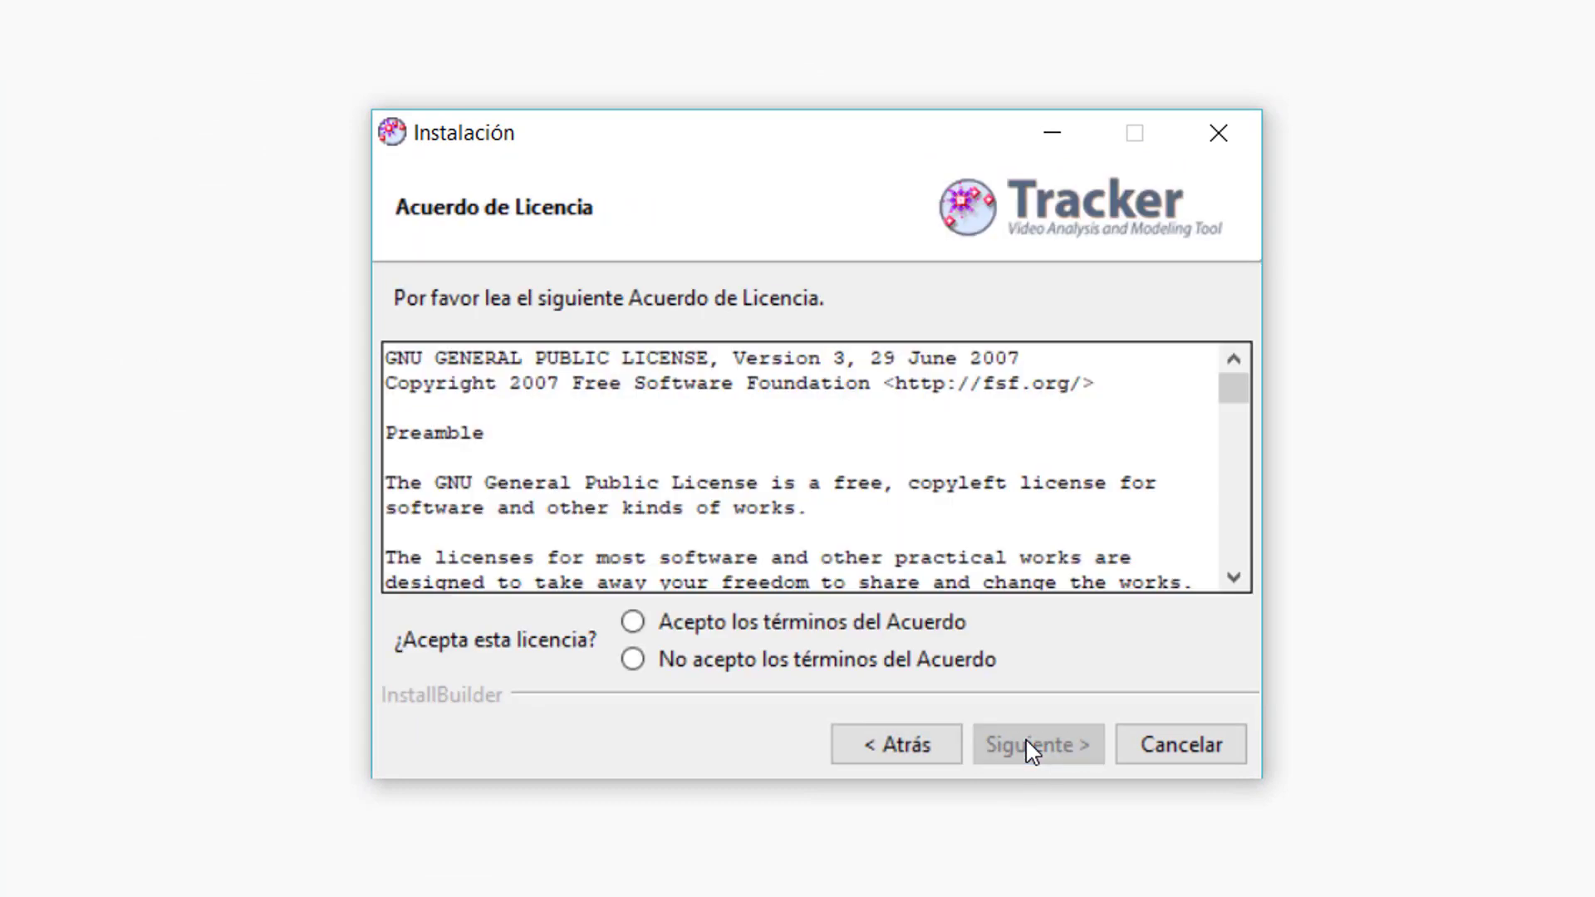
left_click(771, 627)
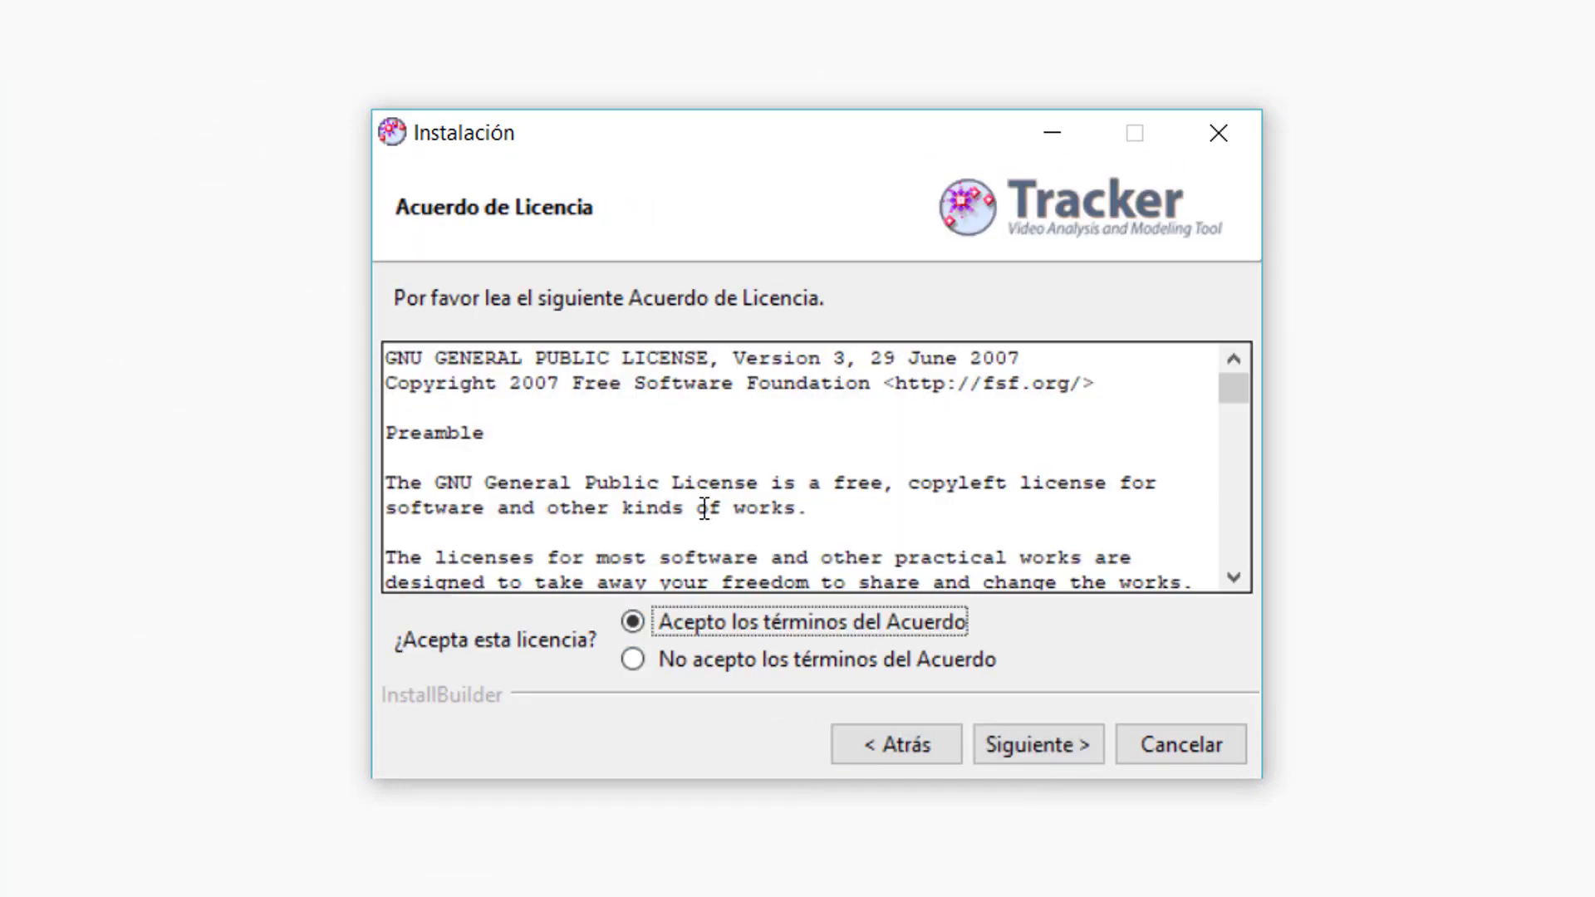
left_click_drag(1233, 389, 1232, 598)
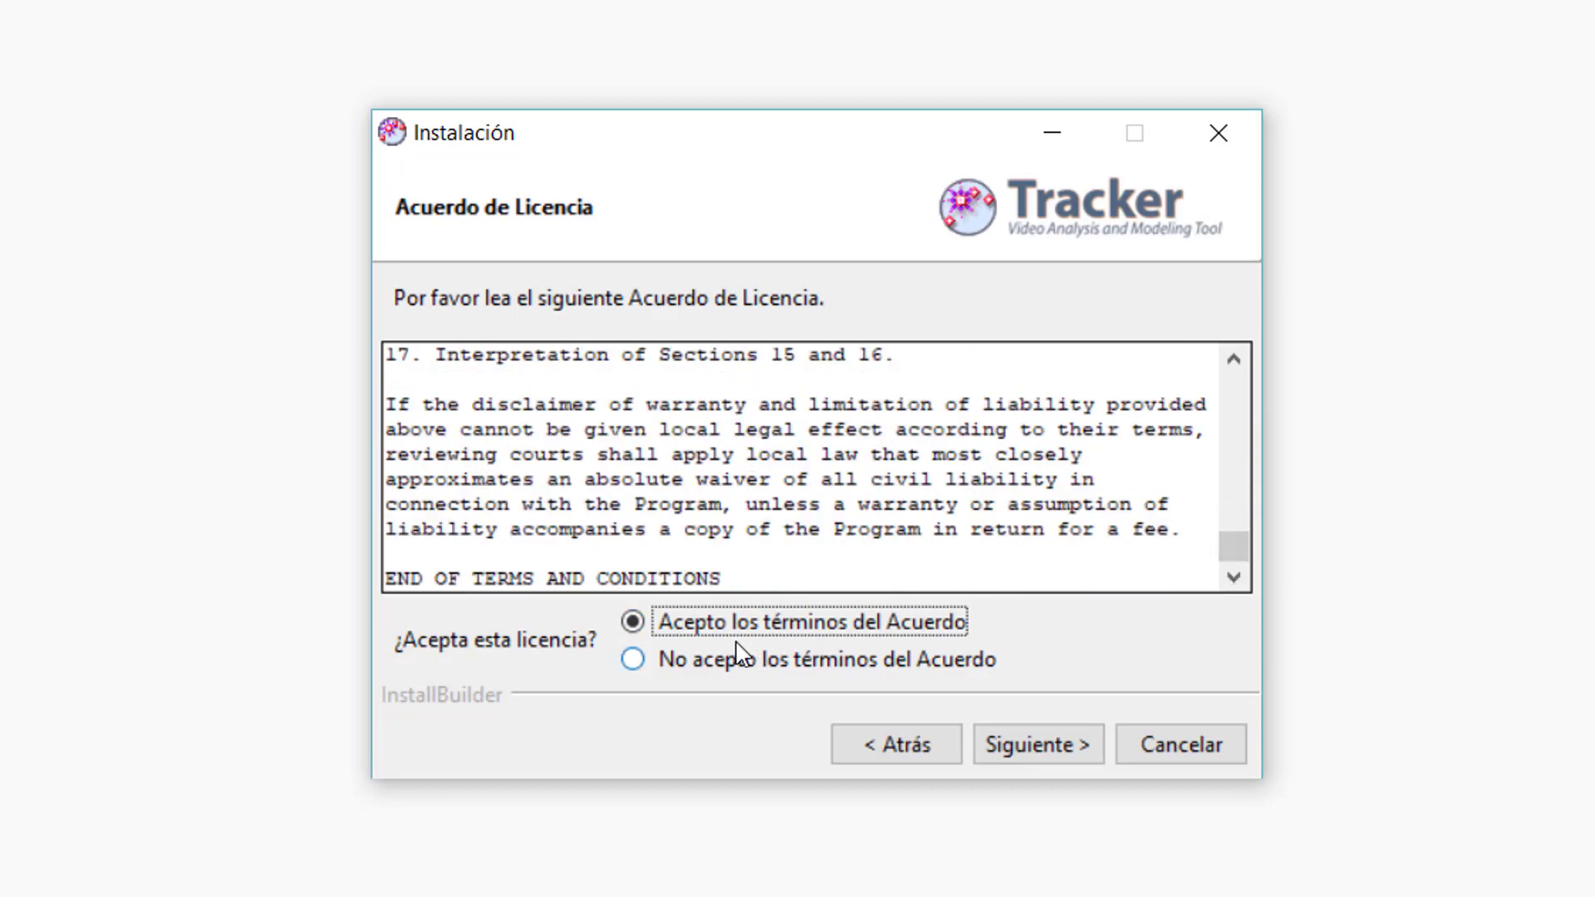
left_click(1033, 754)
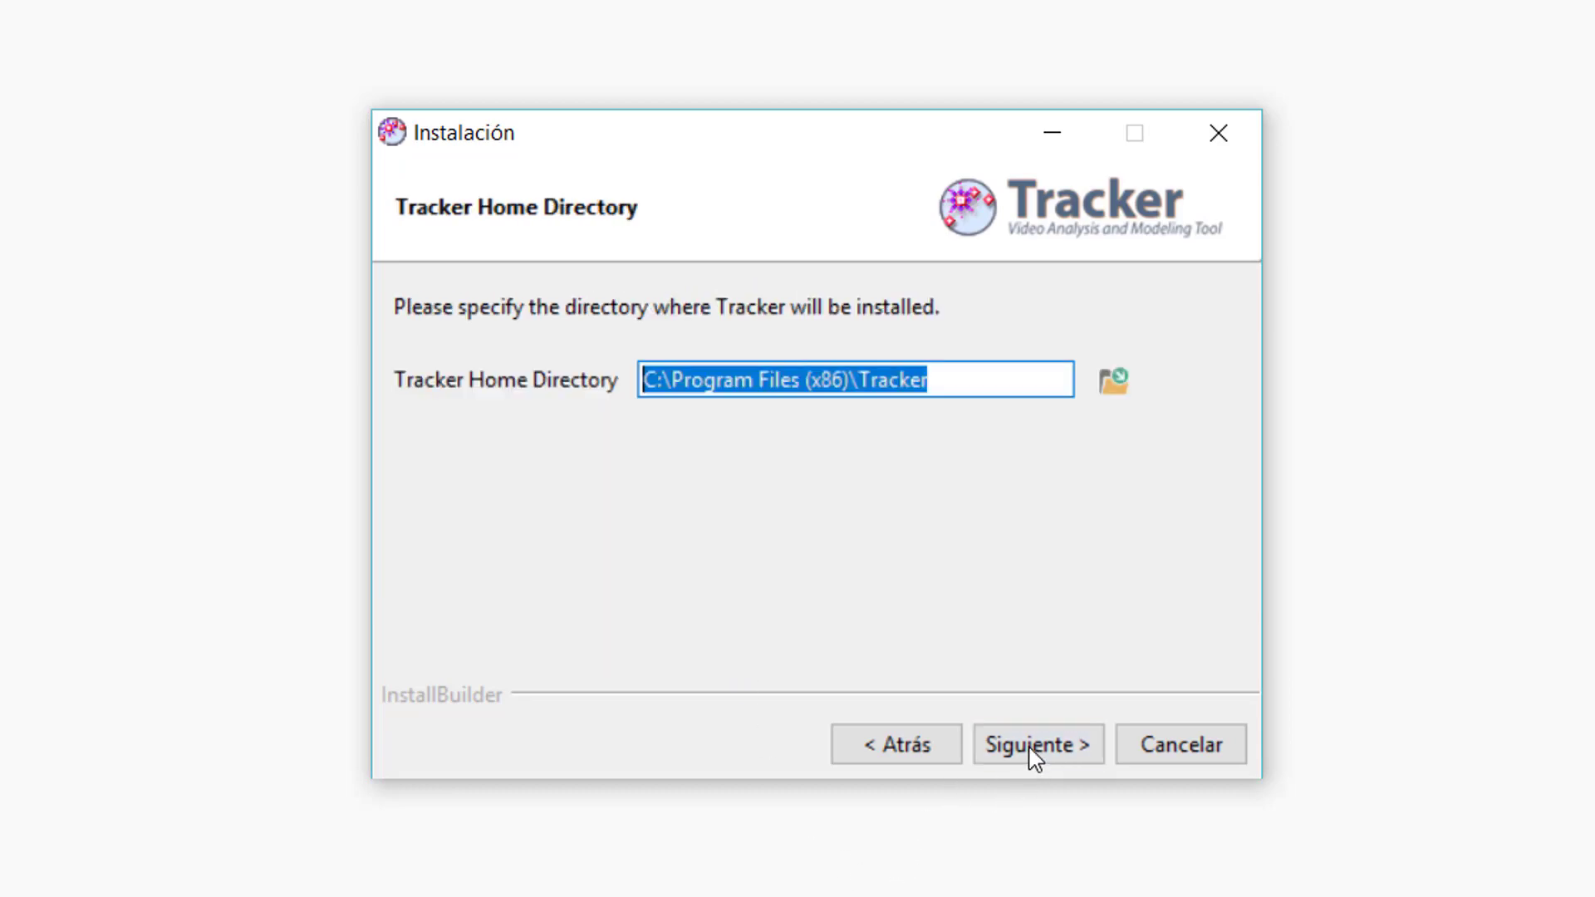
Install Tracker in C:\Program Files (x86)\Tracker with the Videos and Experiments component included, keeping the default directory for its files.
left_click(1033, 755)
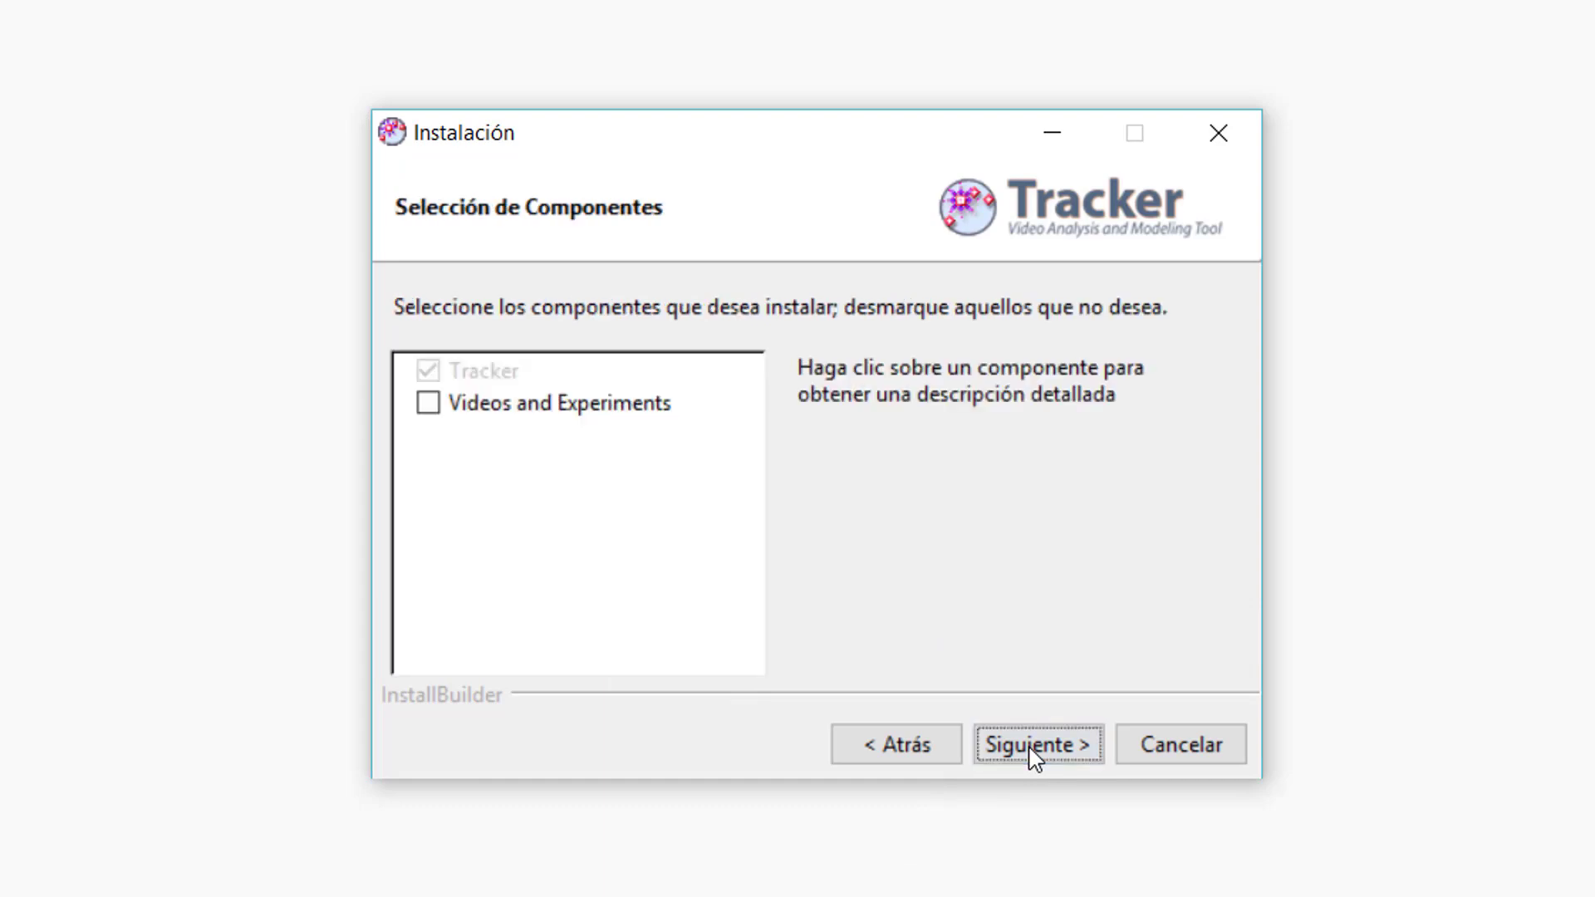
left_click(625, 404)
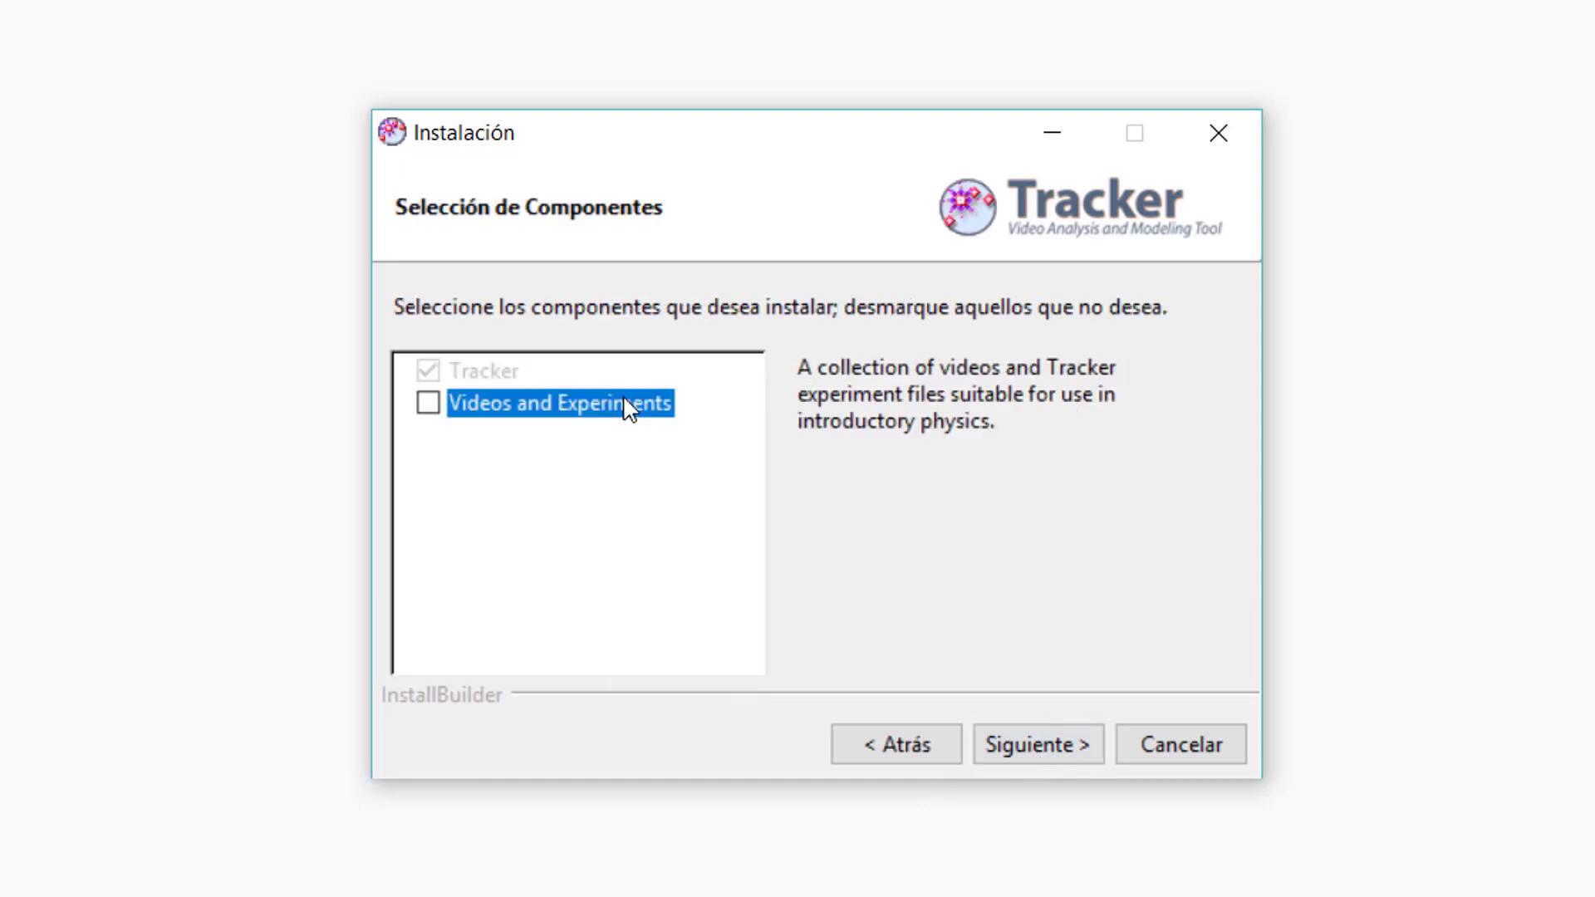
left_click(425, 405)
left_click(1022, 753)
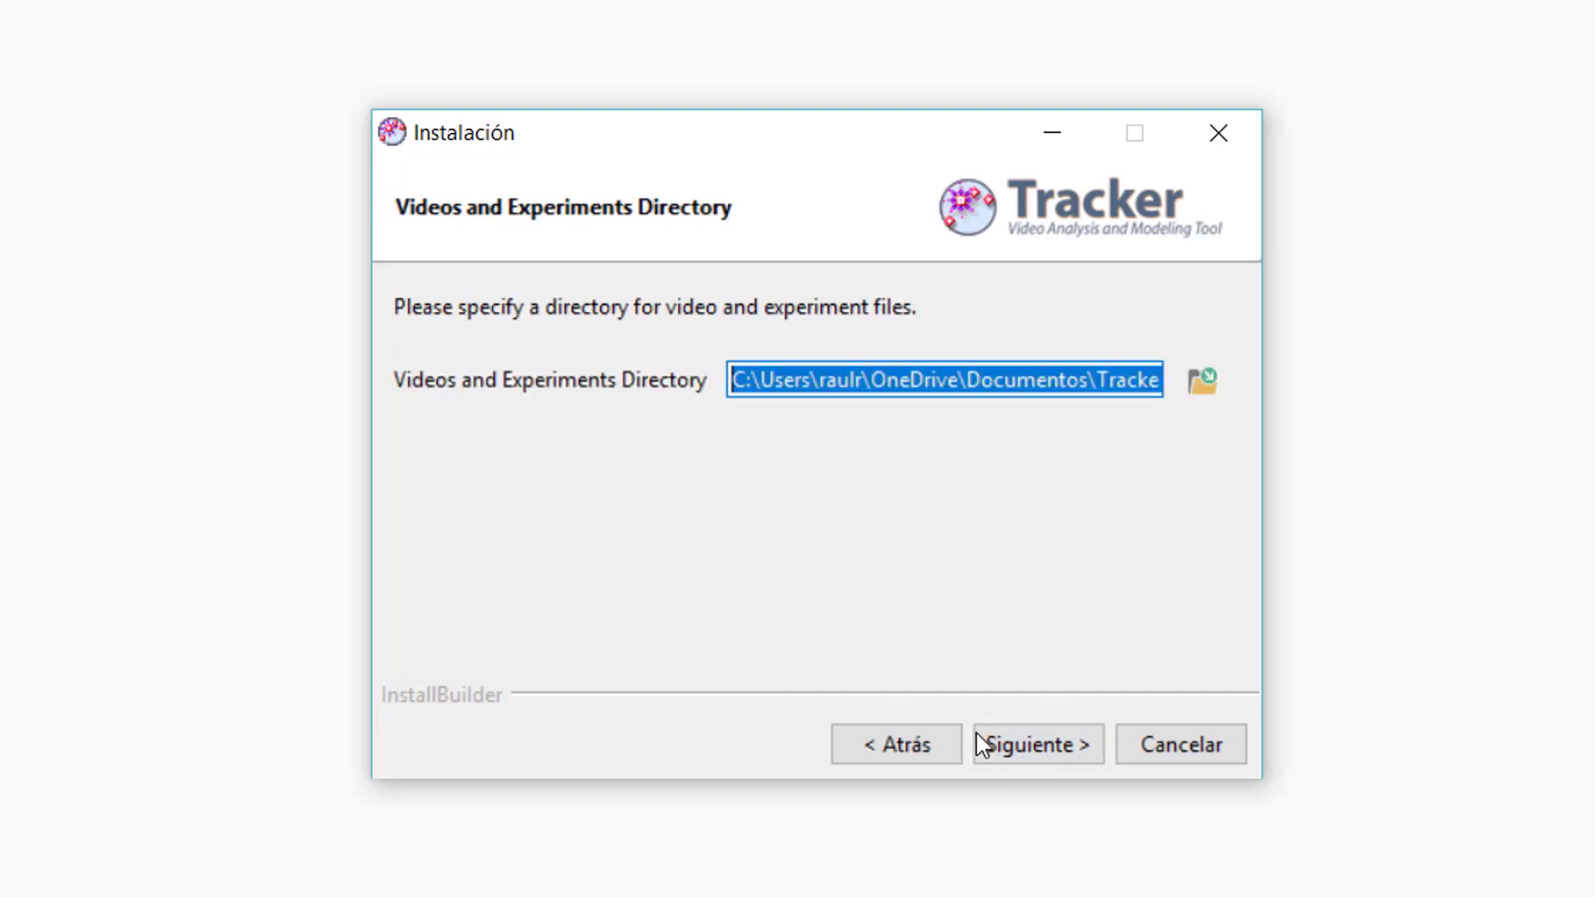
left_click(1028, 745)
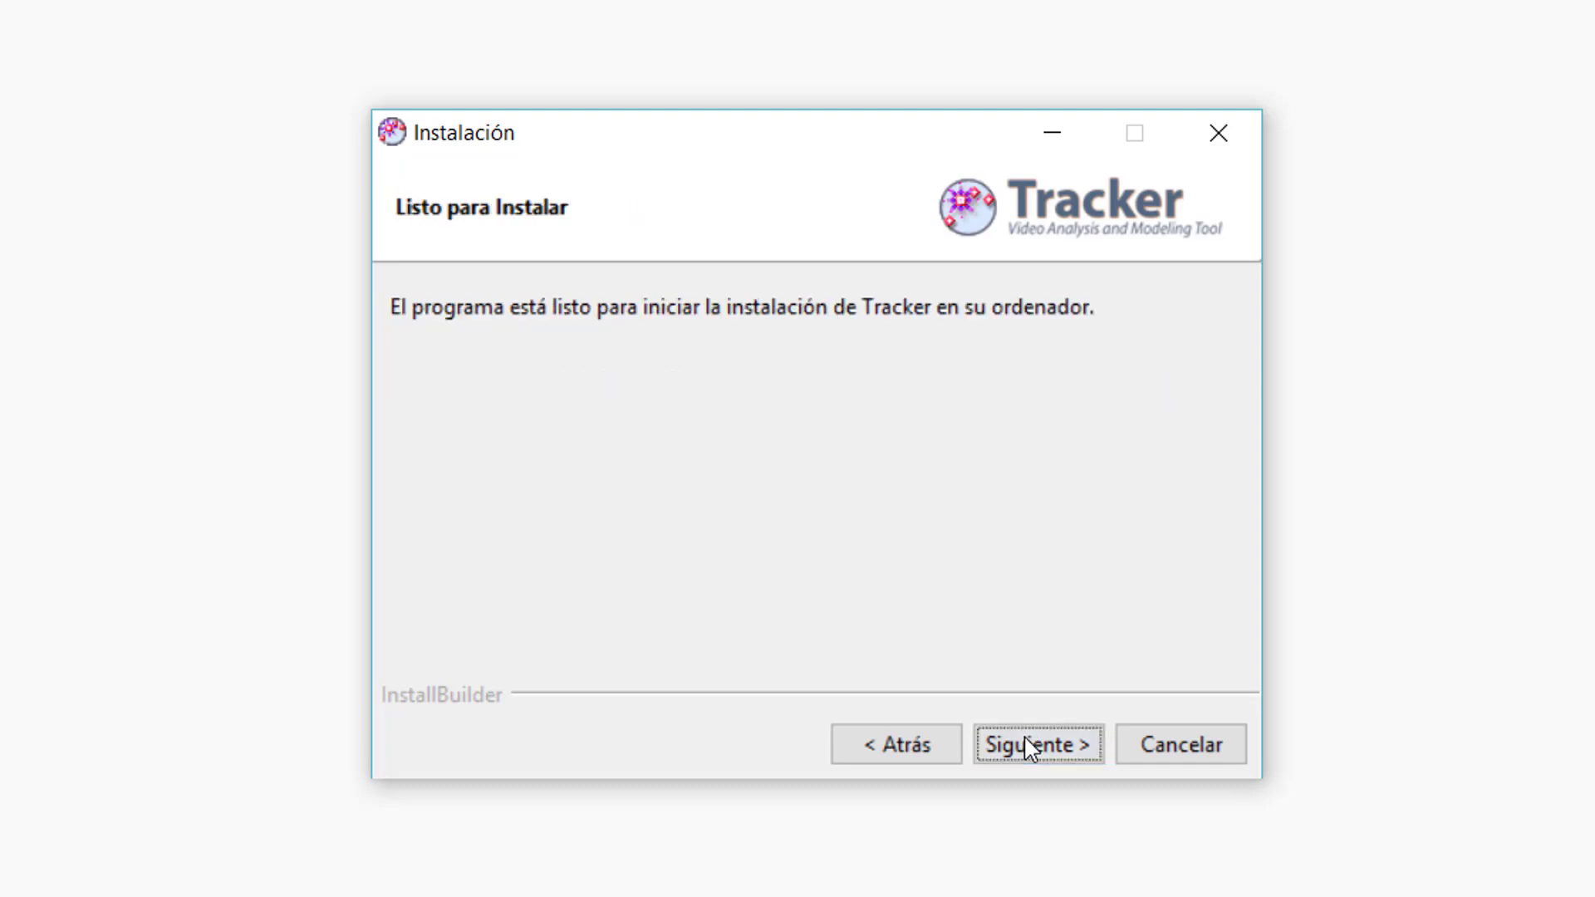
left_click(1029, 745)
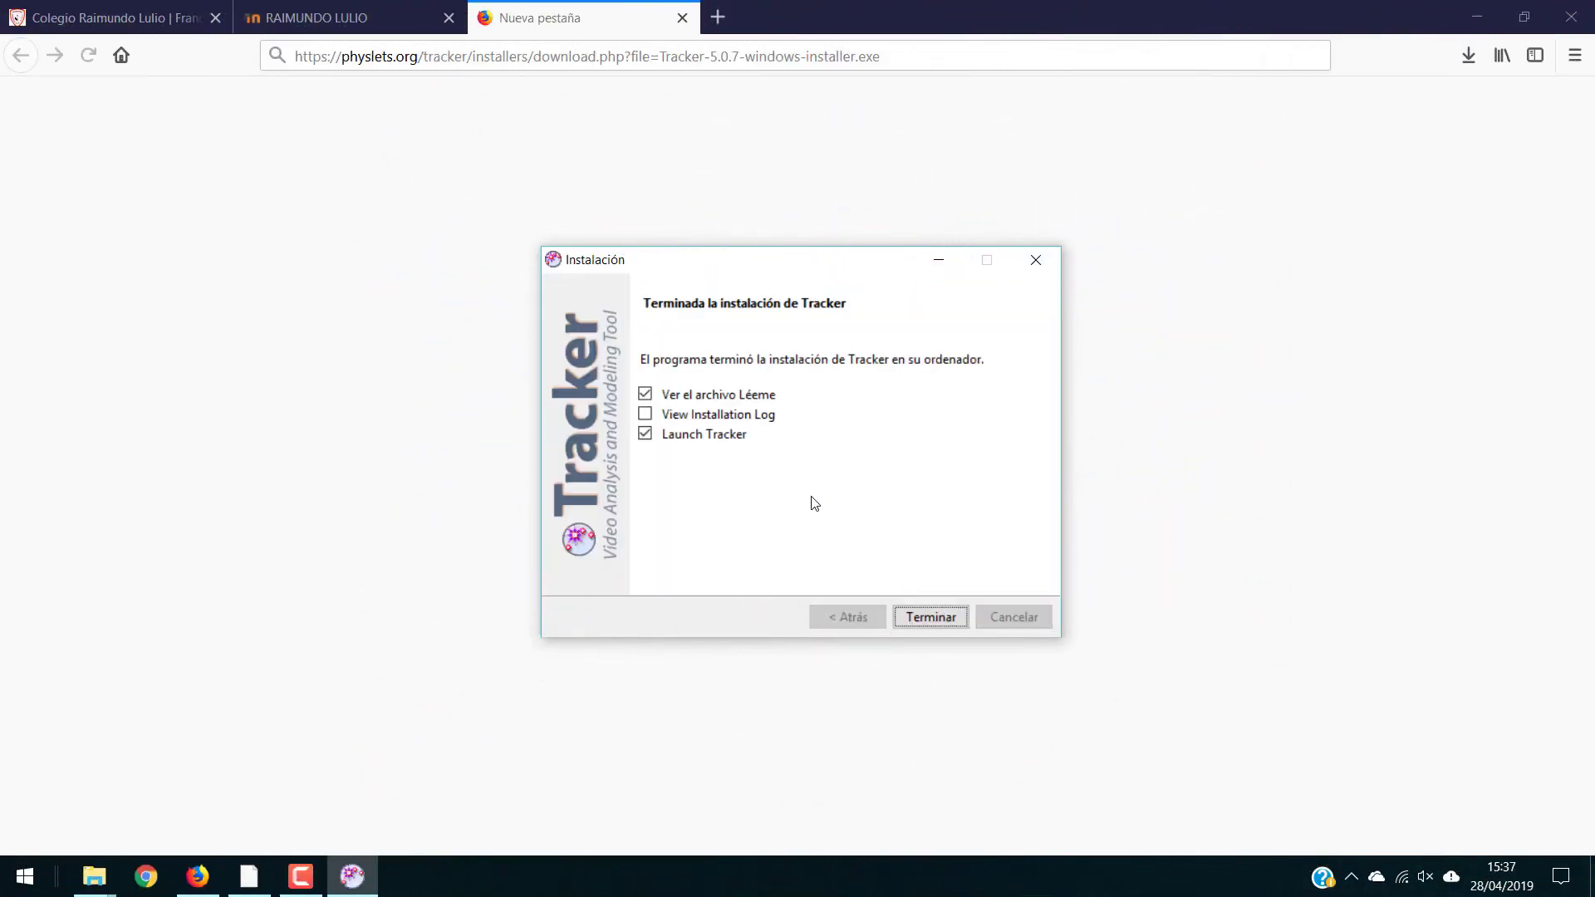
Finish the installation with the readme and Tracker launch options enabled, skim and close the readme, and maximize the Tracker window.
left_click(933, 617)
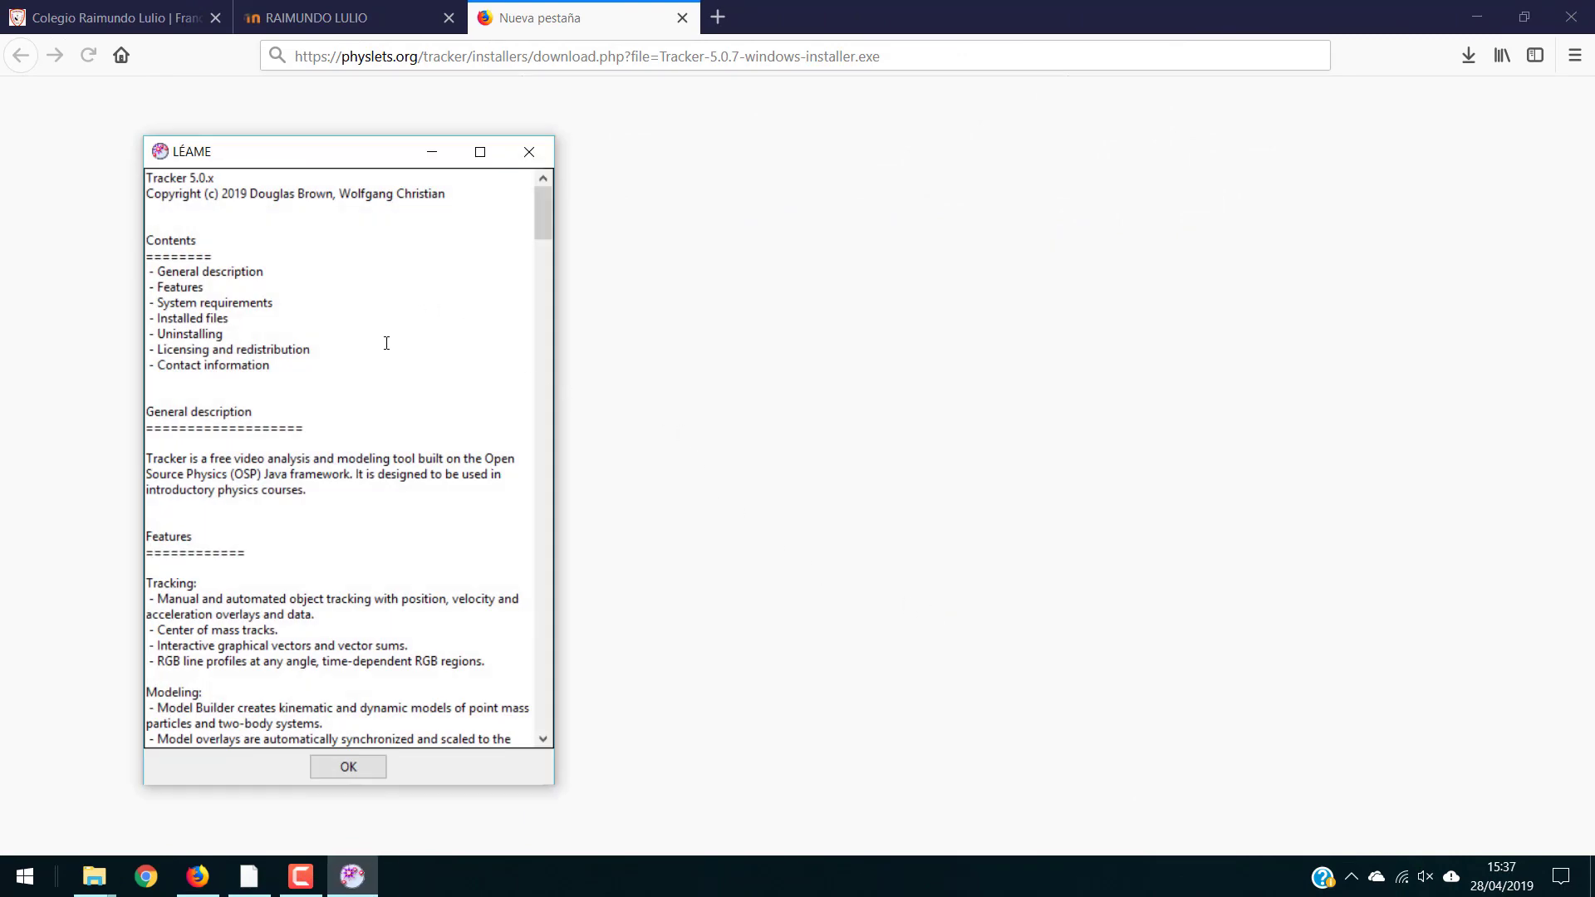
scroll(378, 357, "down", 9)
left_click(529, 152)
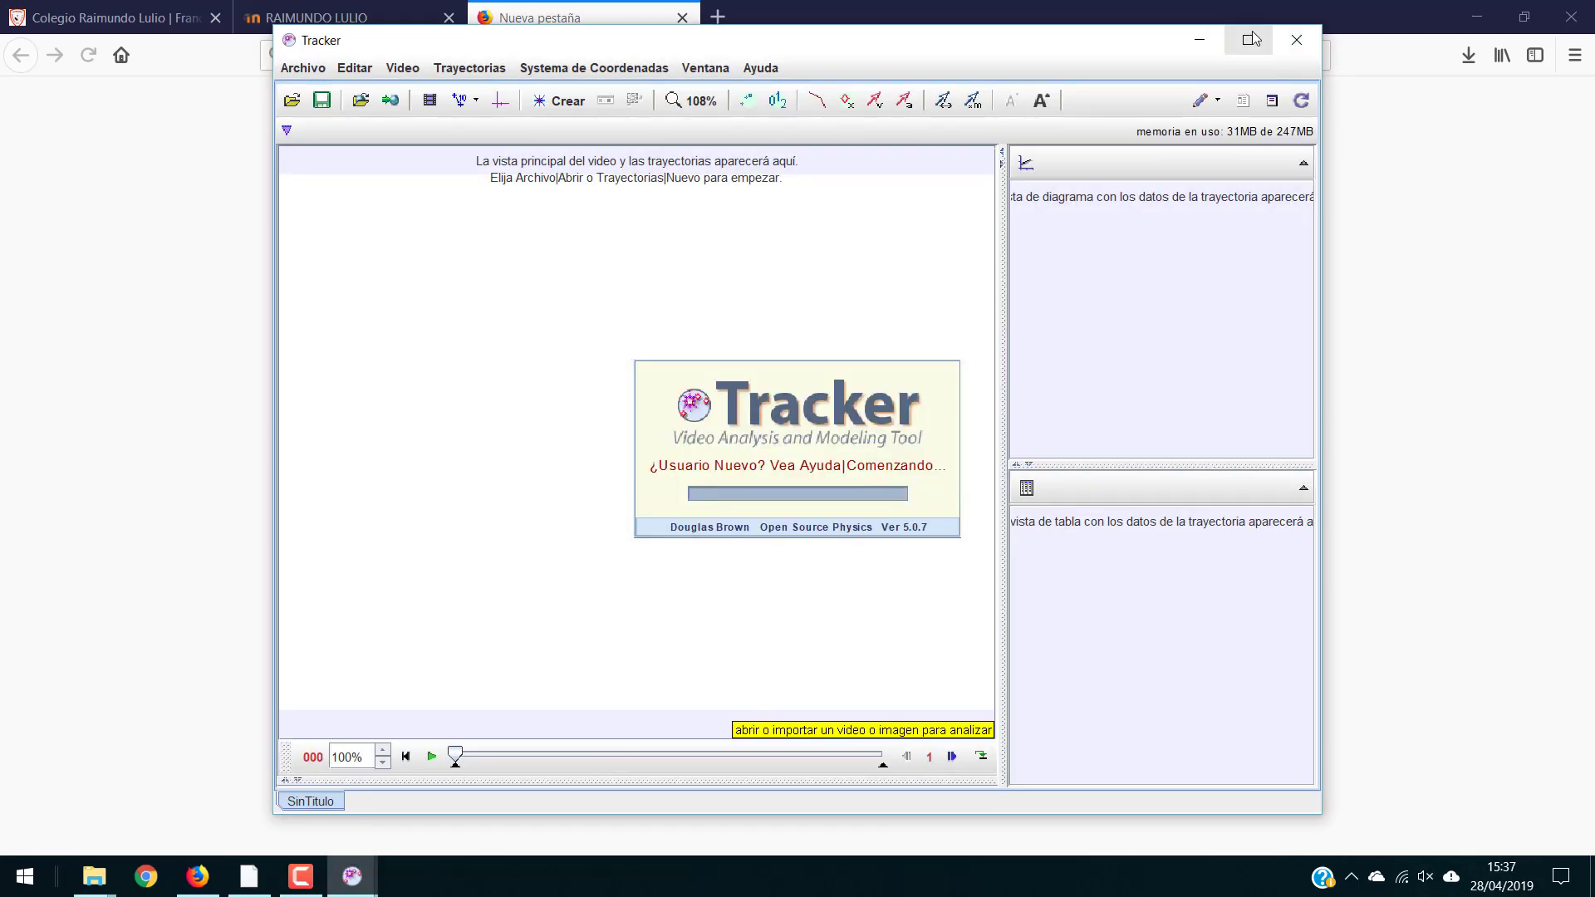
left_click(1252, 38)
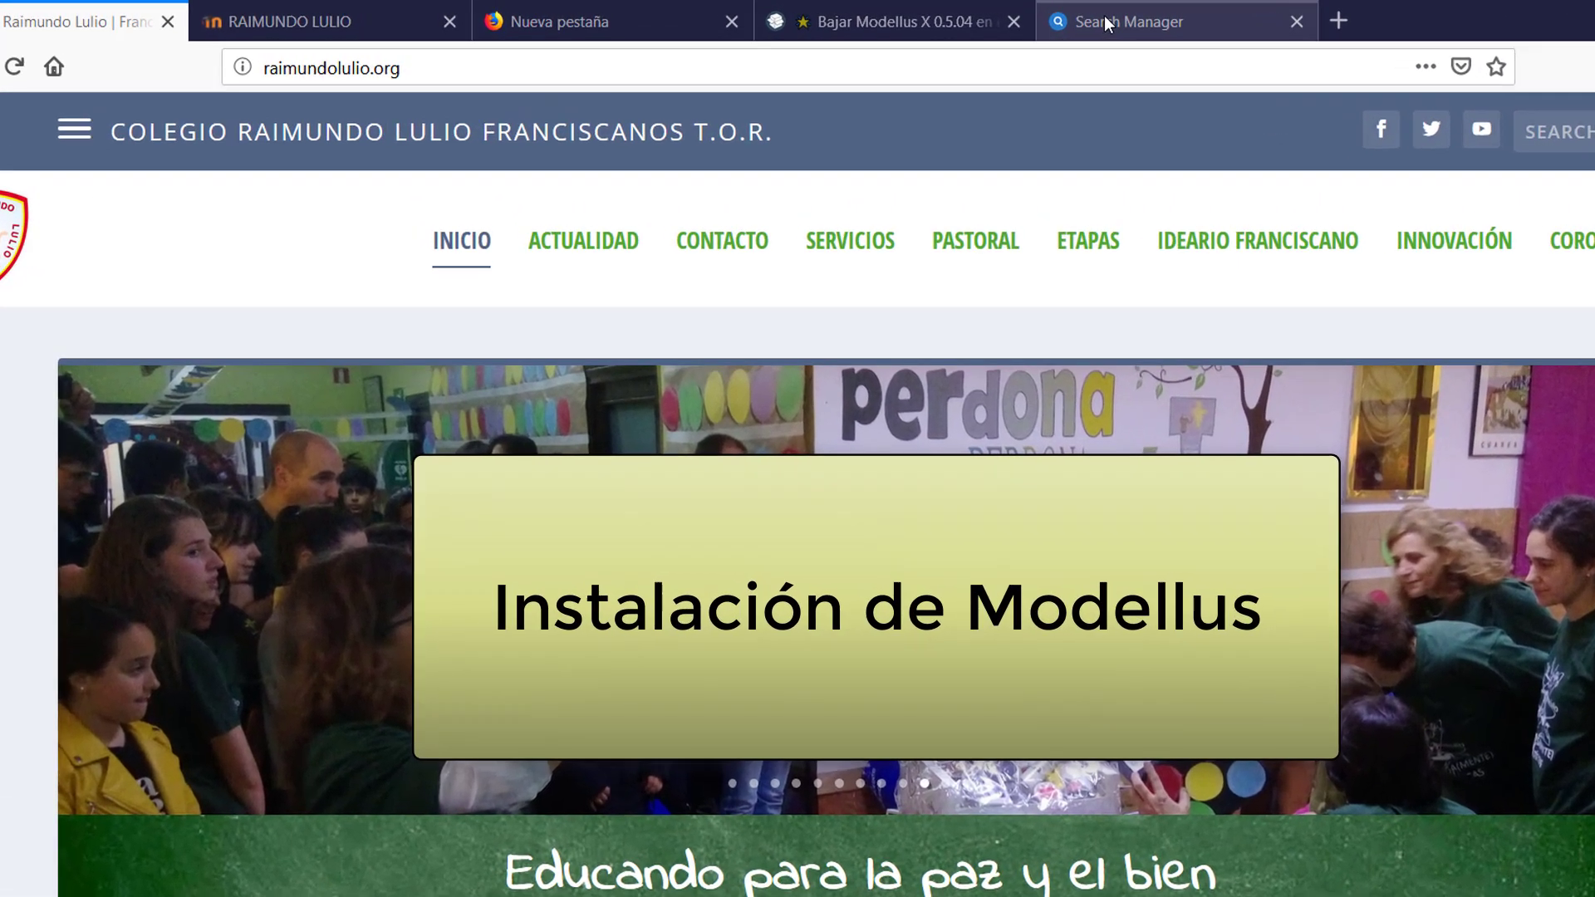
Skip the optional Search Manager extension offers and save modellus-programas-gratis-net_1523198649.exe.
left_click(1105, 22)
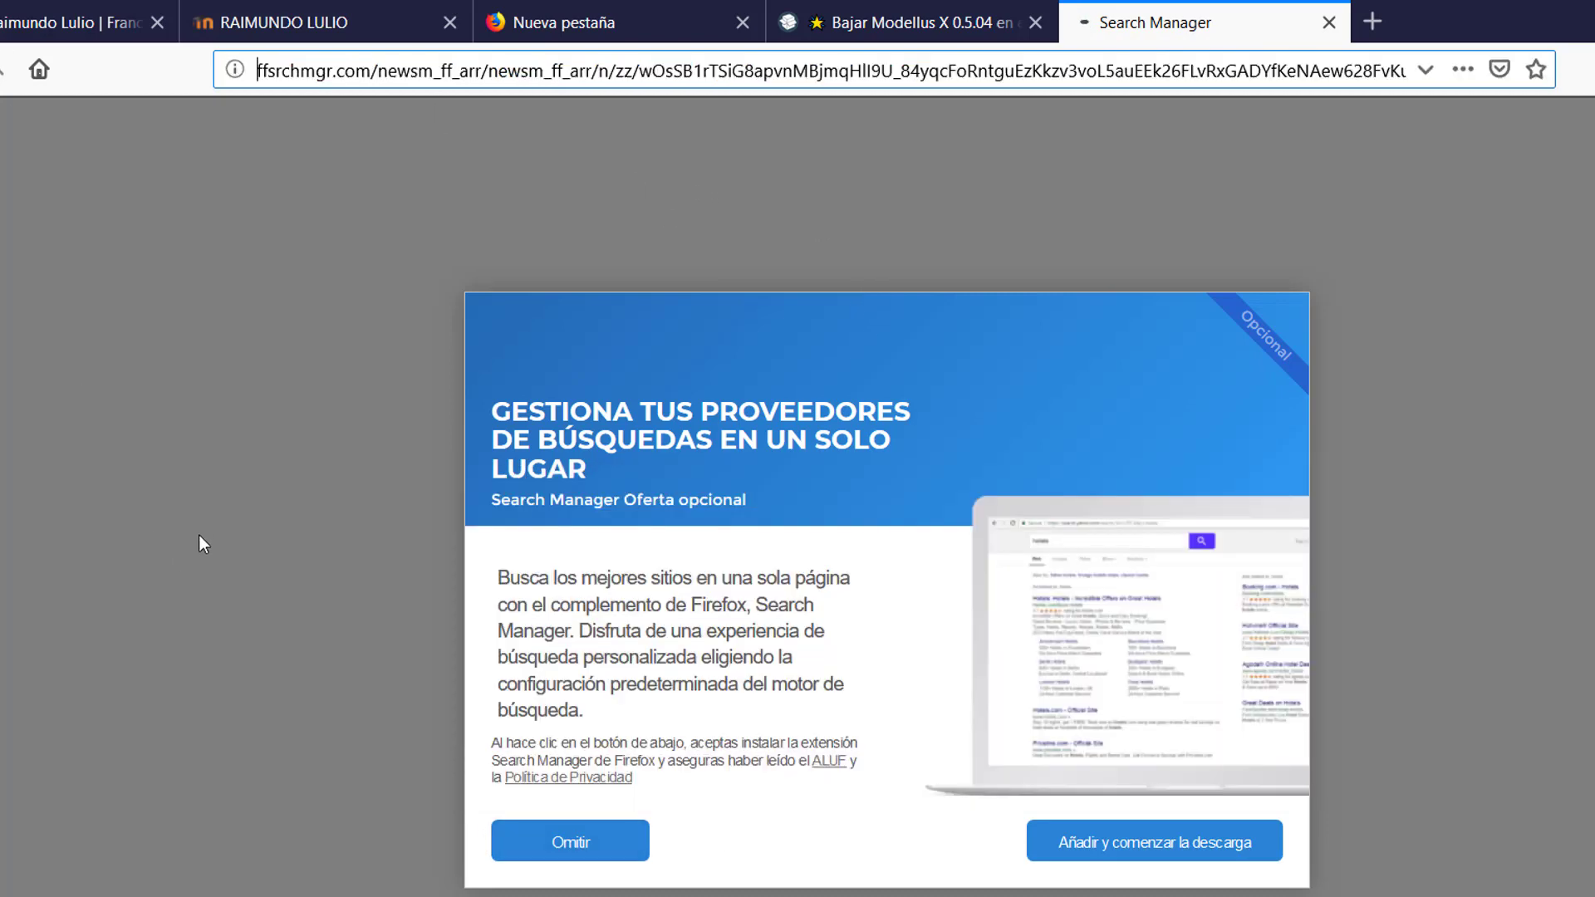
left_click(552, 844)
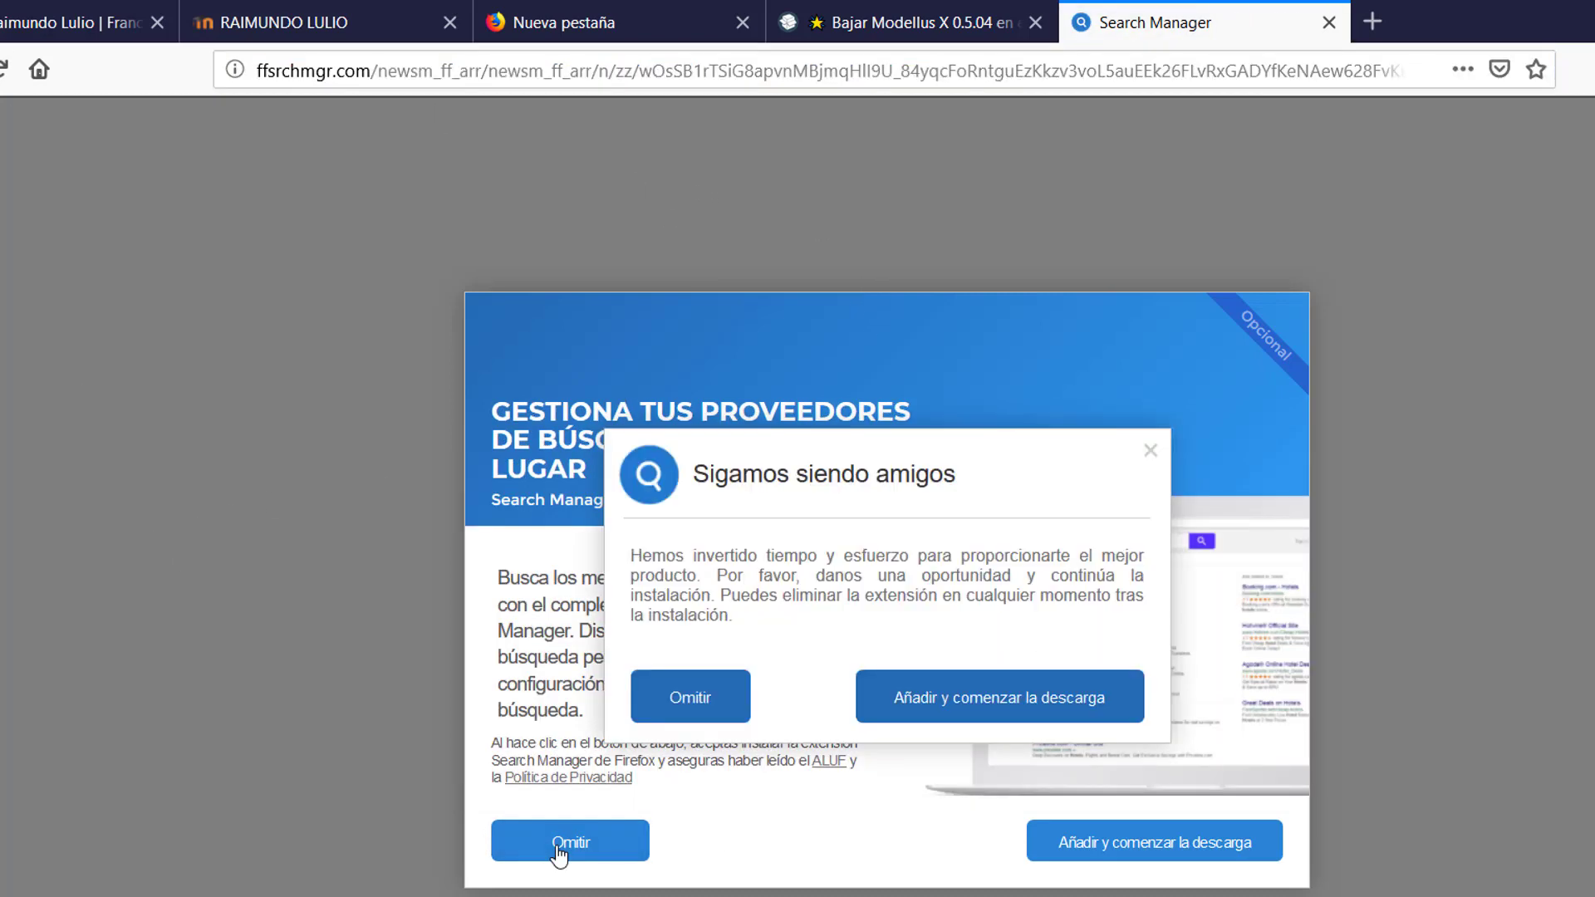
left_click(683, 713)
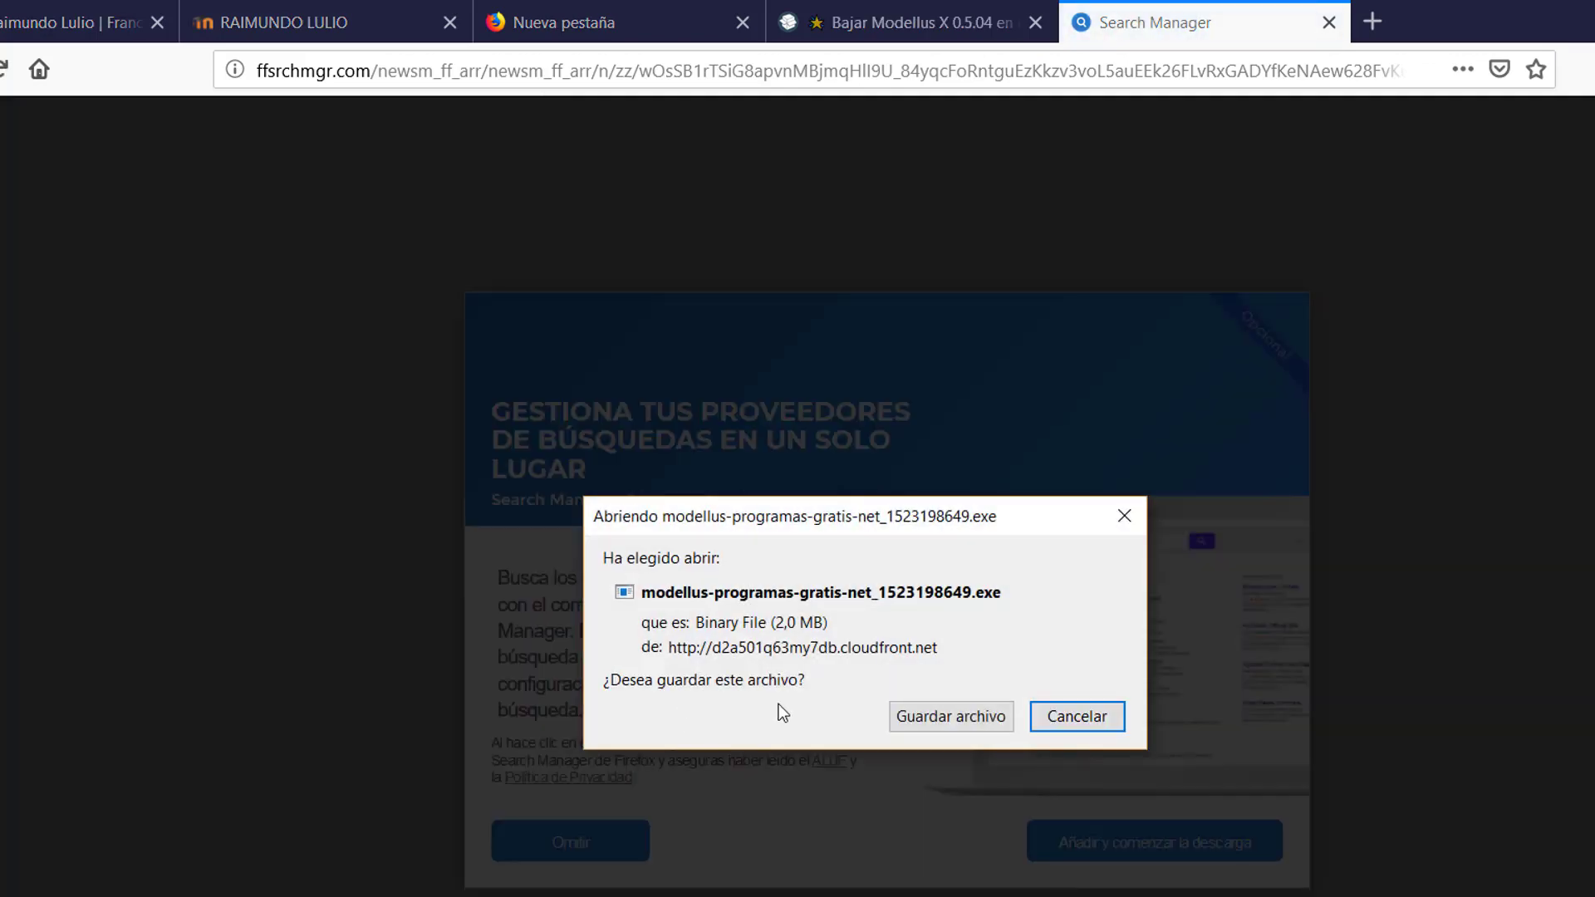
left_click(951, 720)
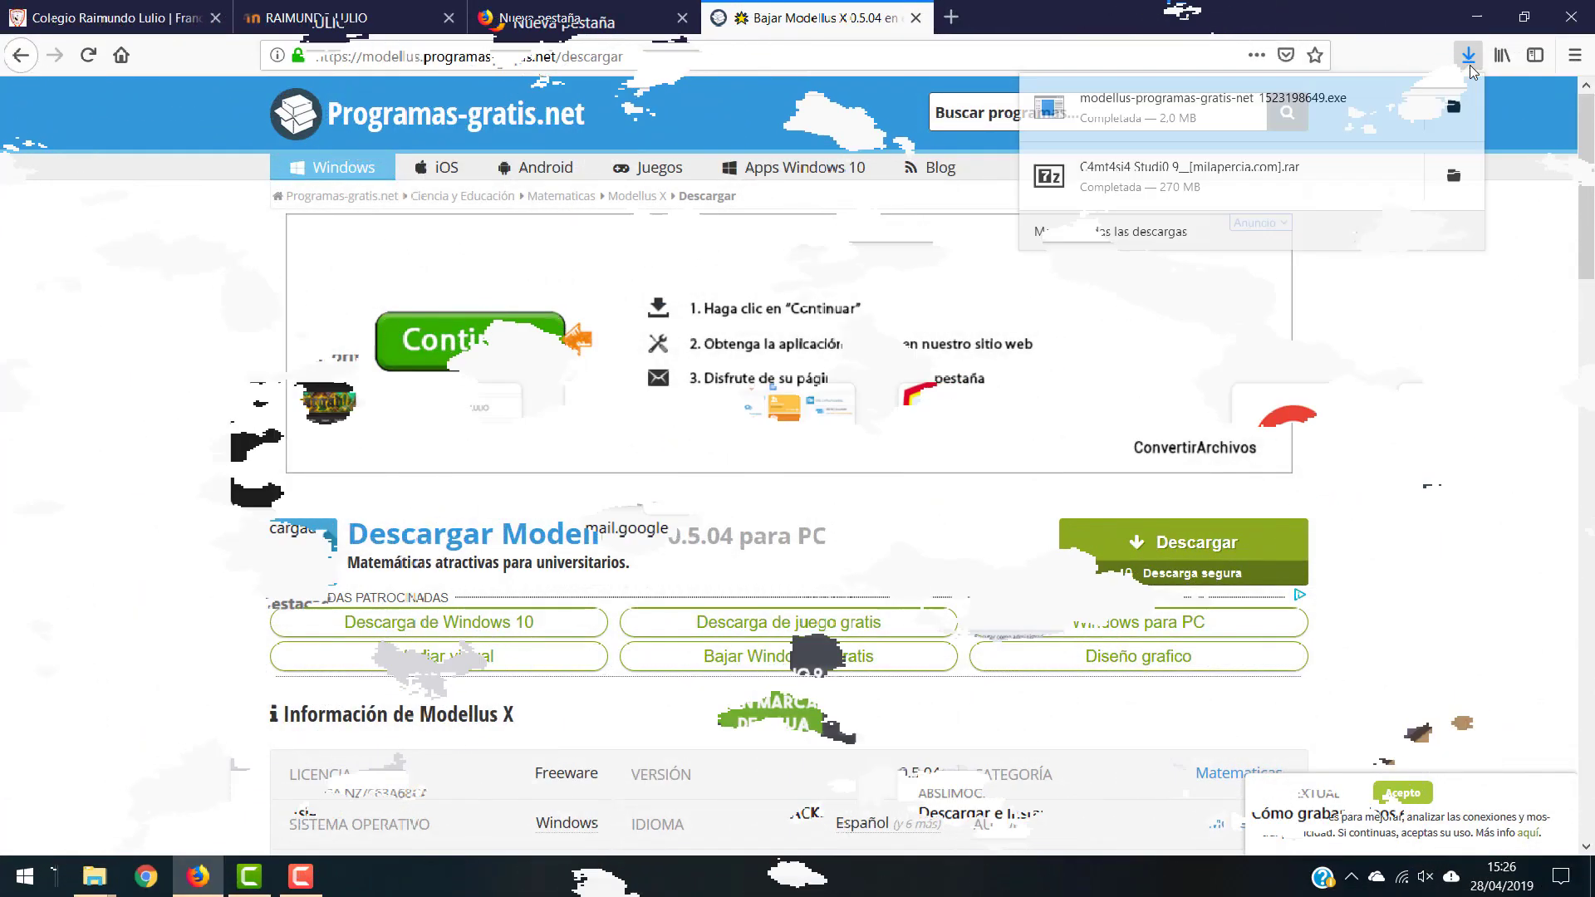
Run the downloaded Modellus X download manager and decline the Opera Browser offer.
left_click(1356, 103)
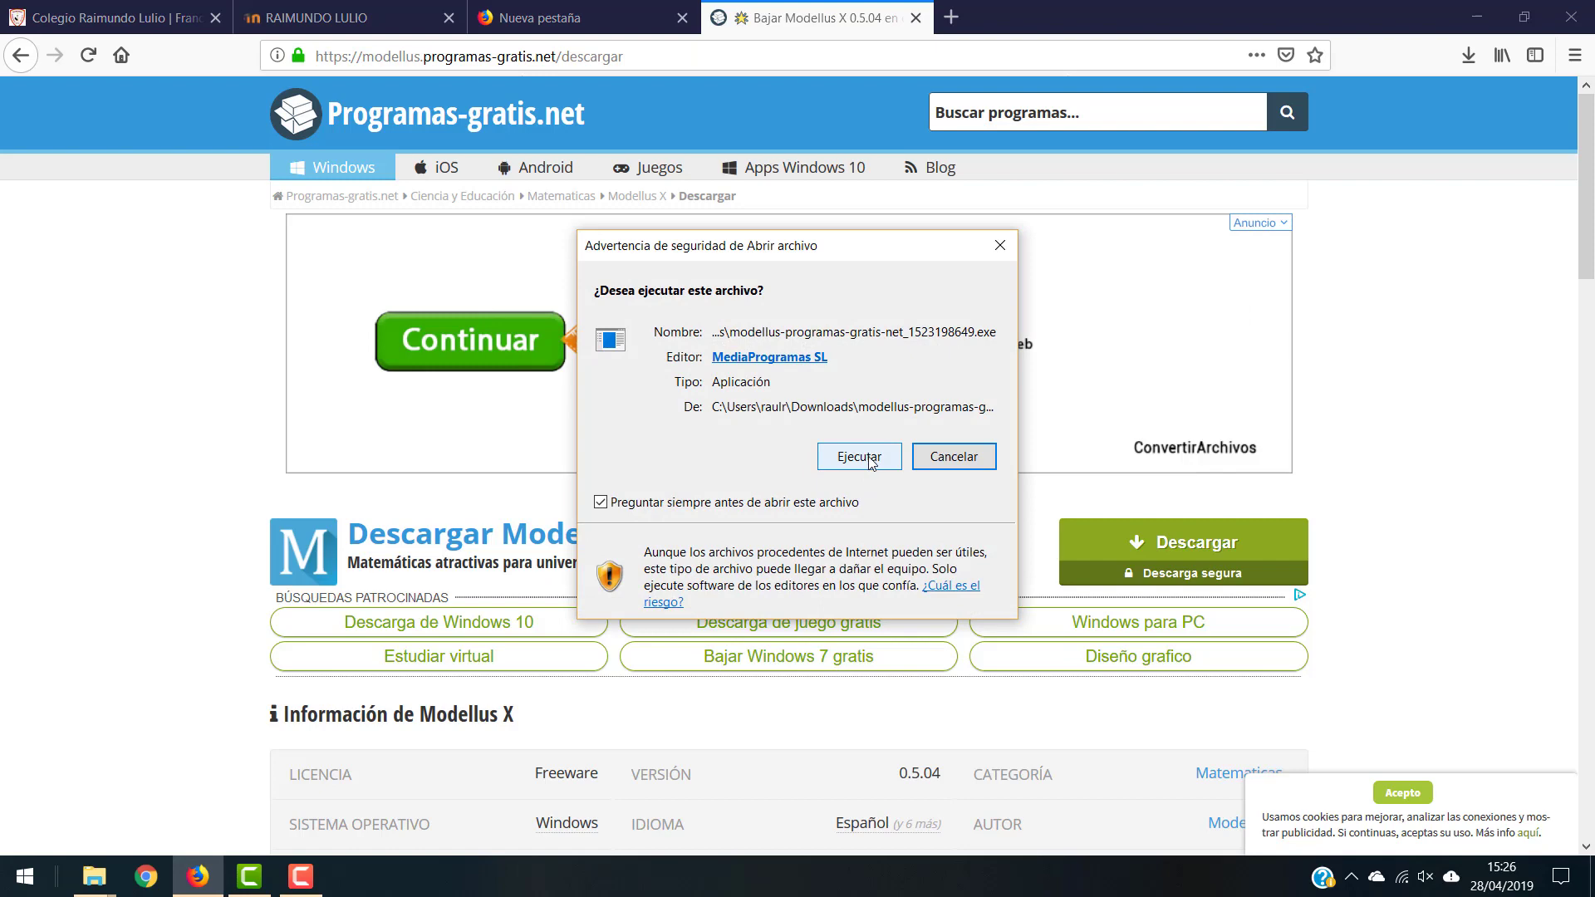
left_click(865, 459)
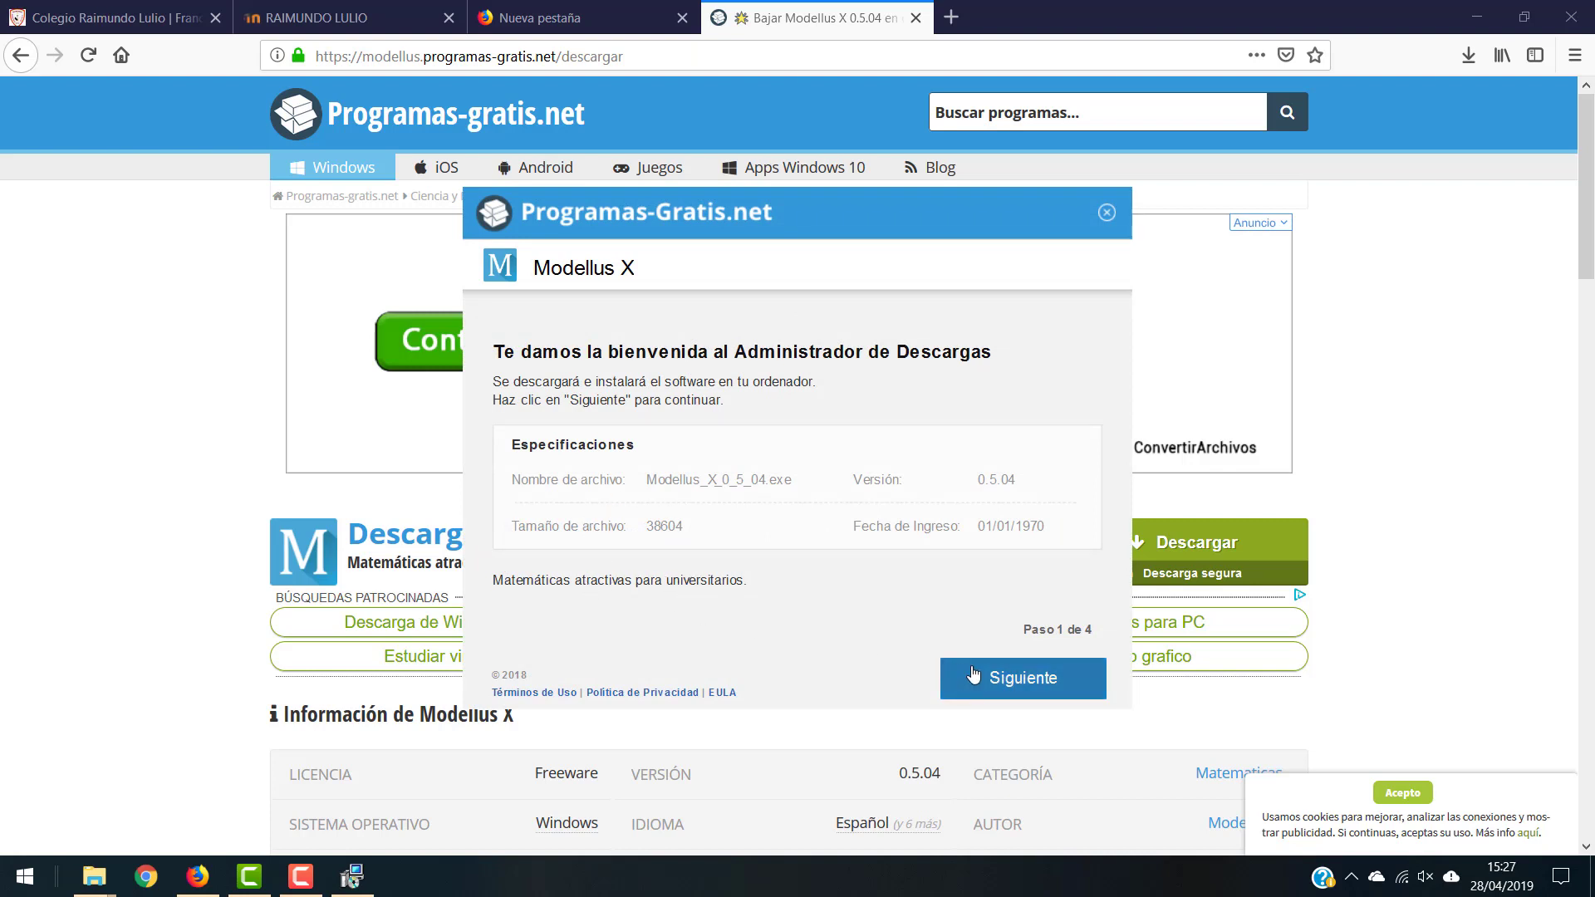
left_click(946, 667)
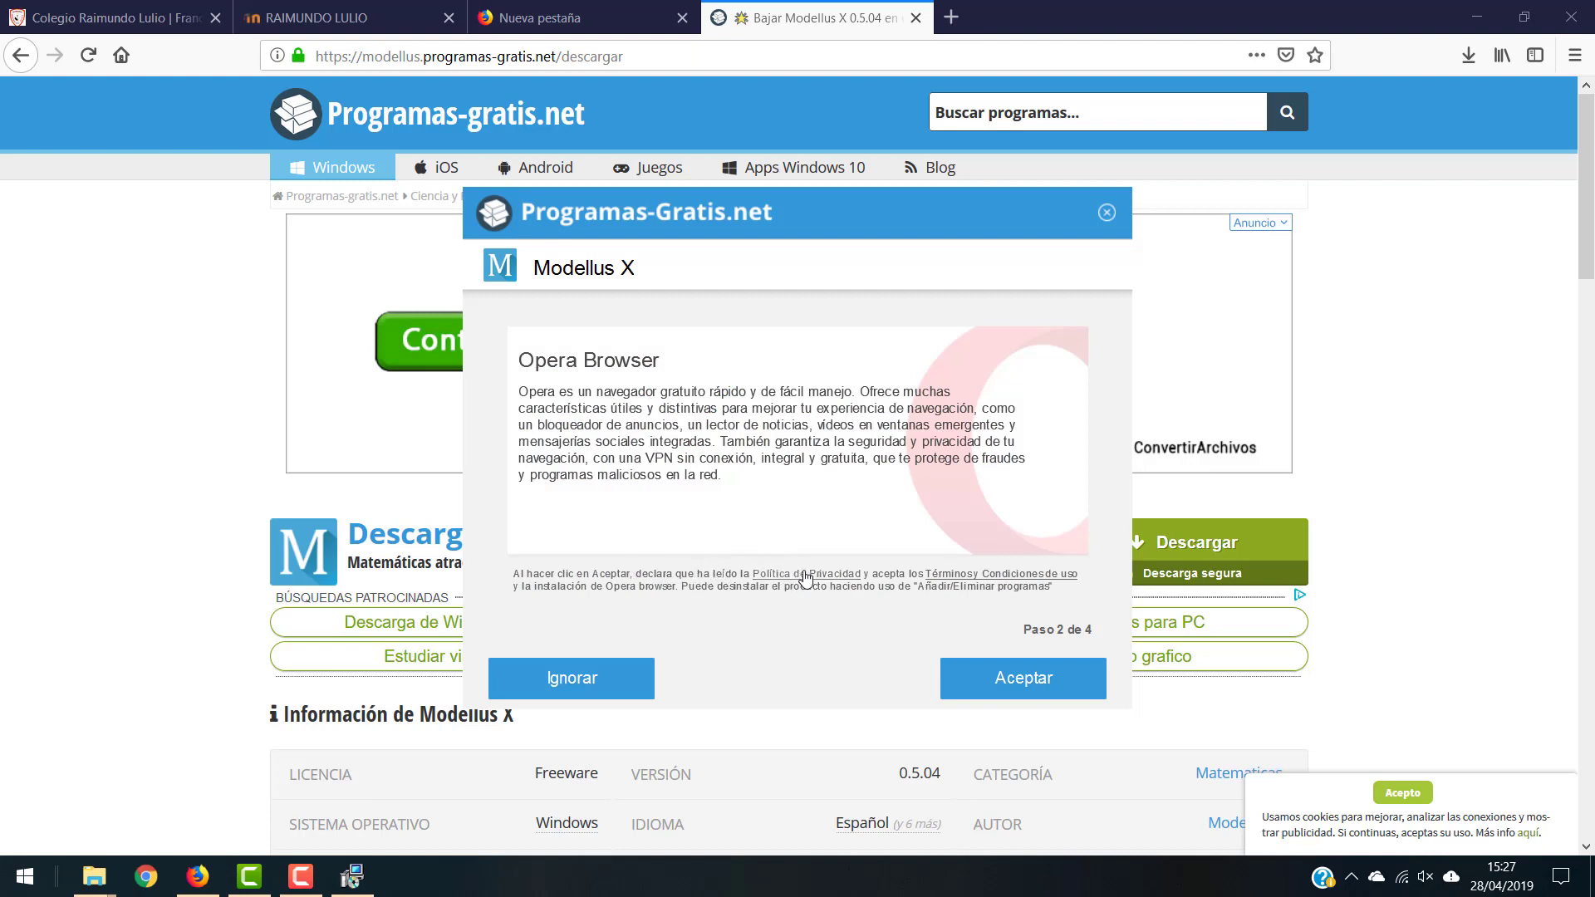
left_click(568, 679)
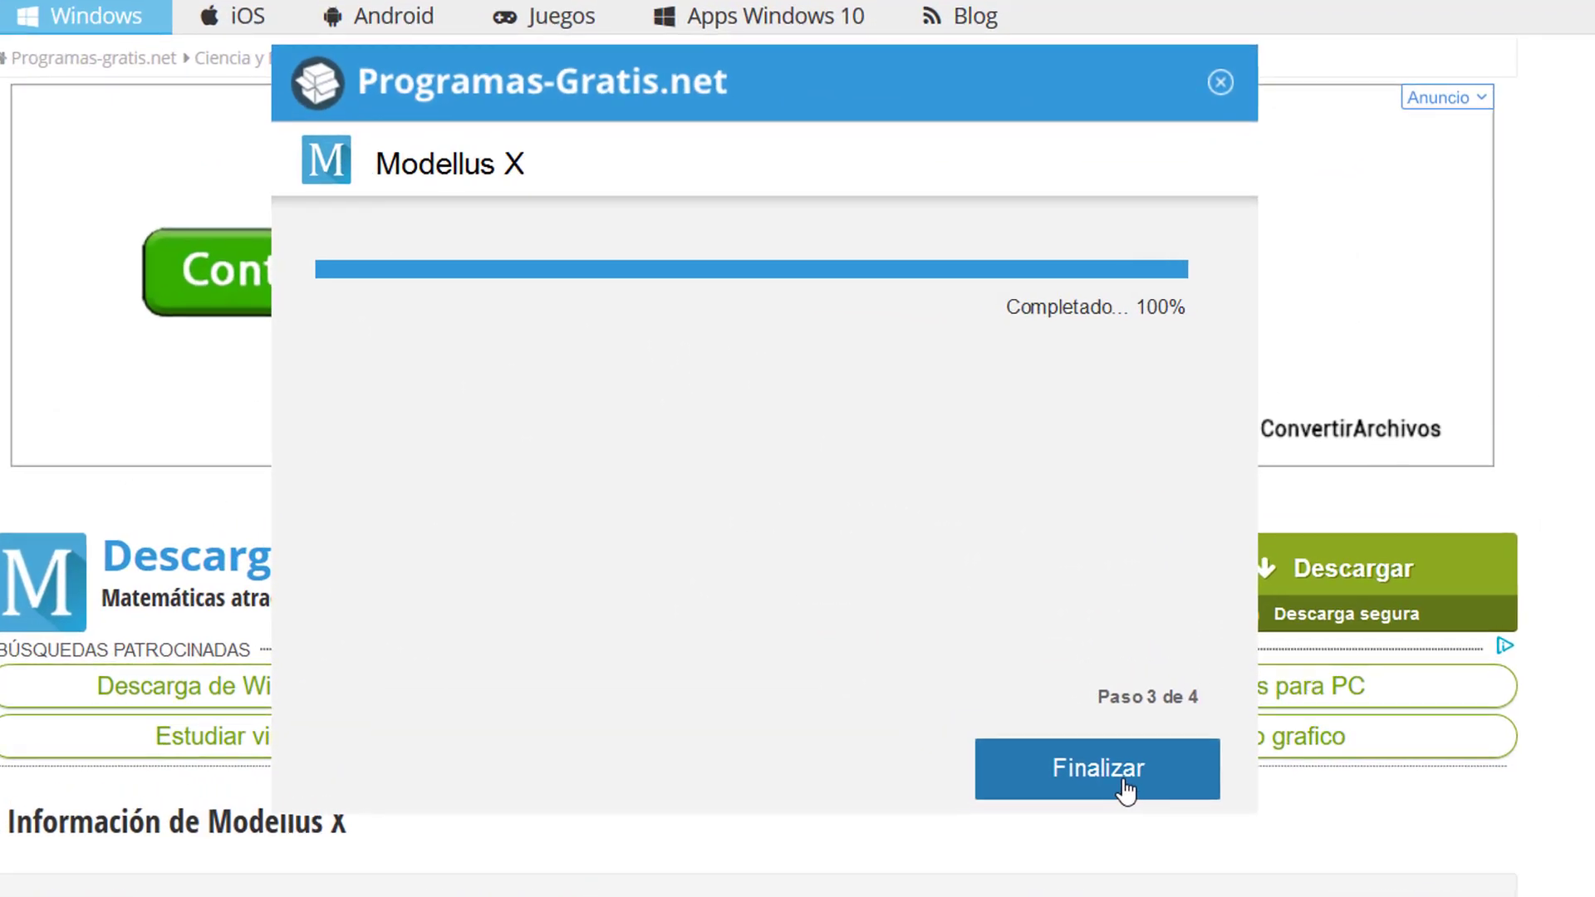
Finish the Modellus X download, decline the McAfee WebAdvisor offer, and start the installation immediately.
left_click(1109, 769)
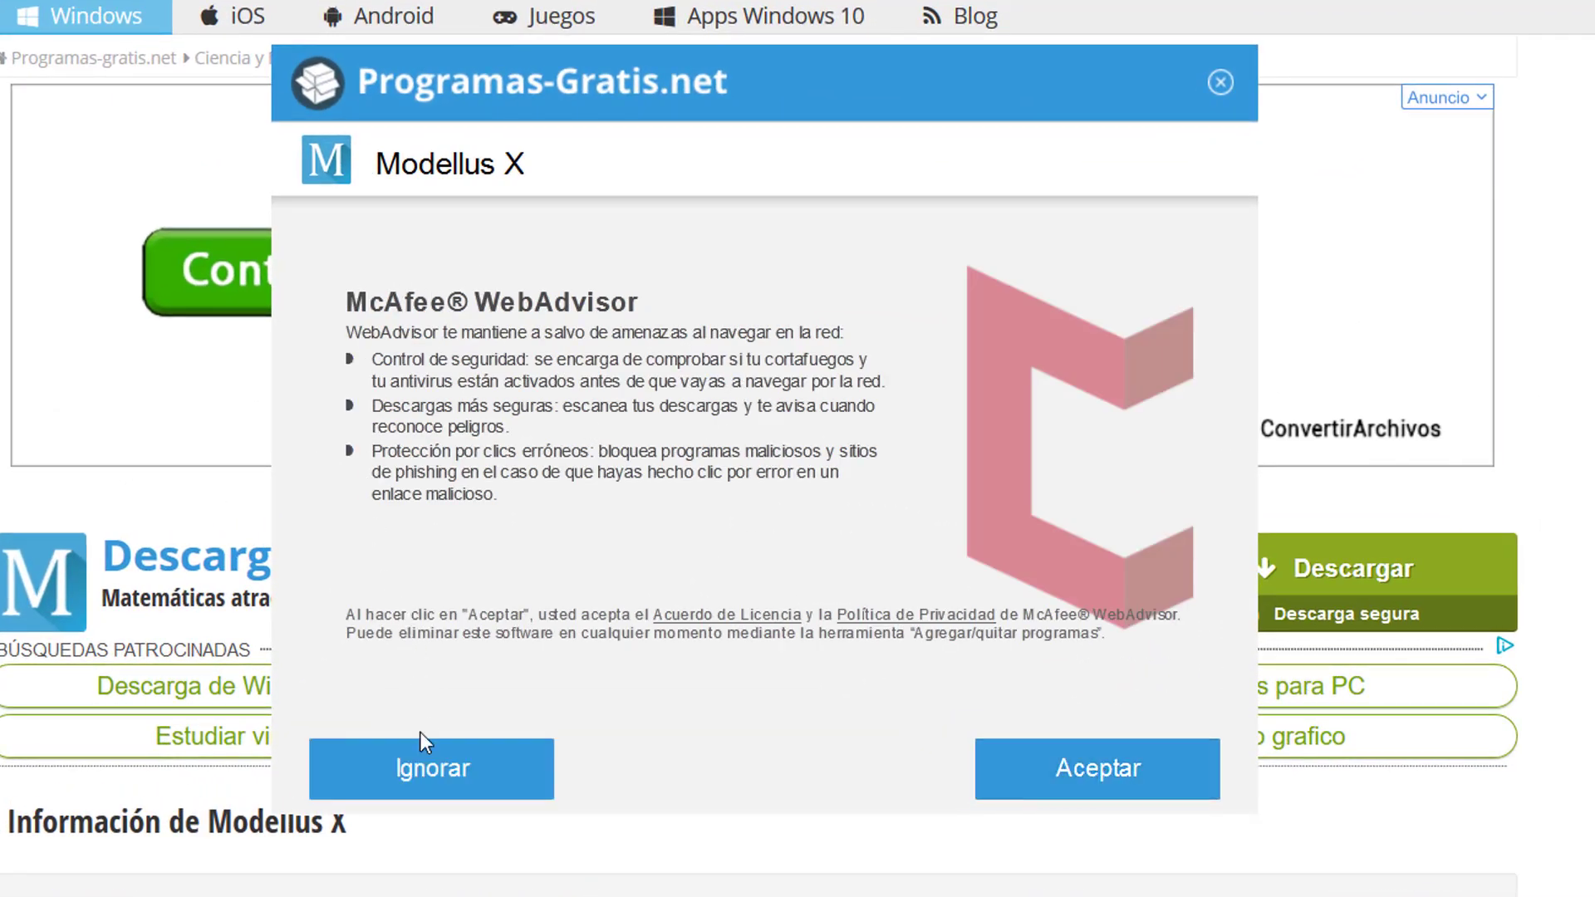
left_click(420, 757)
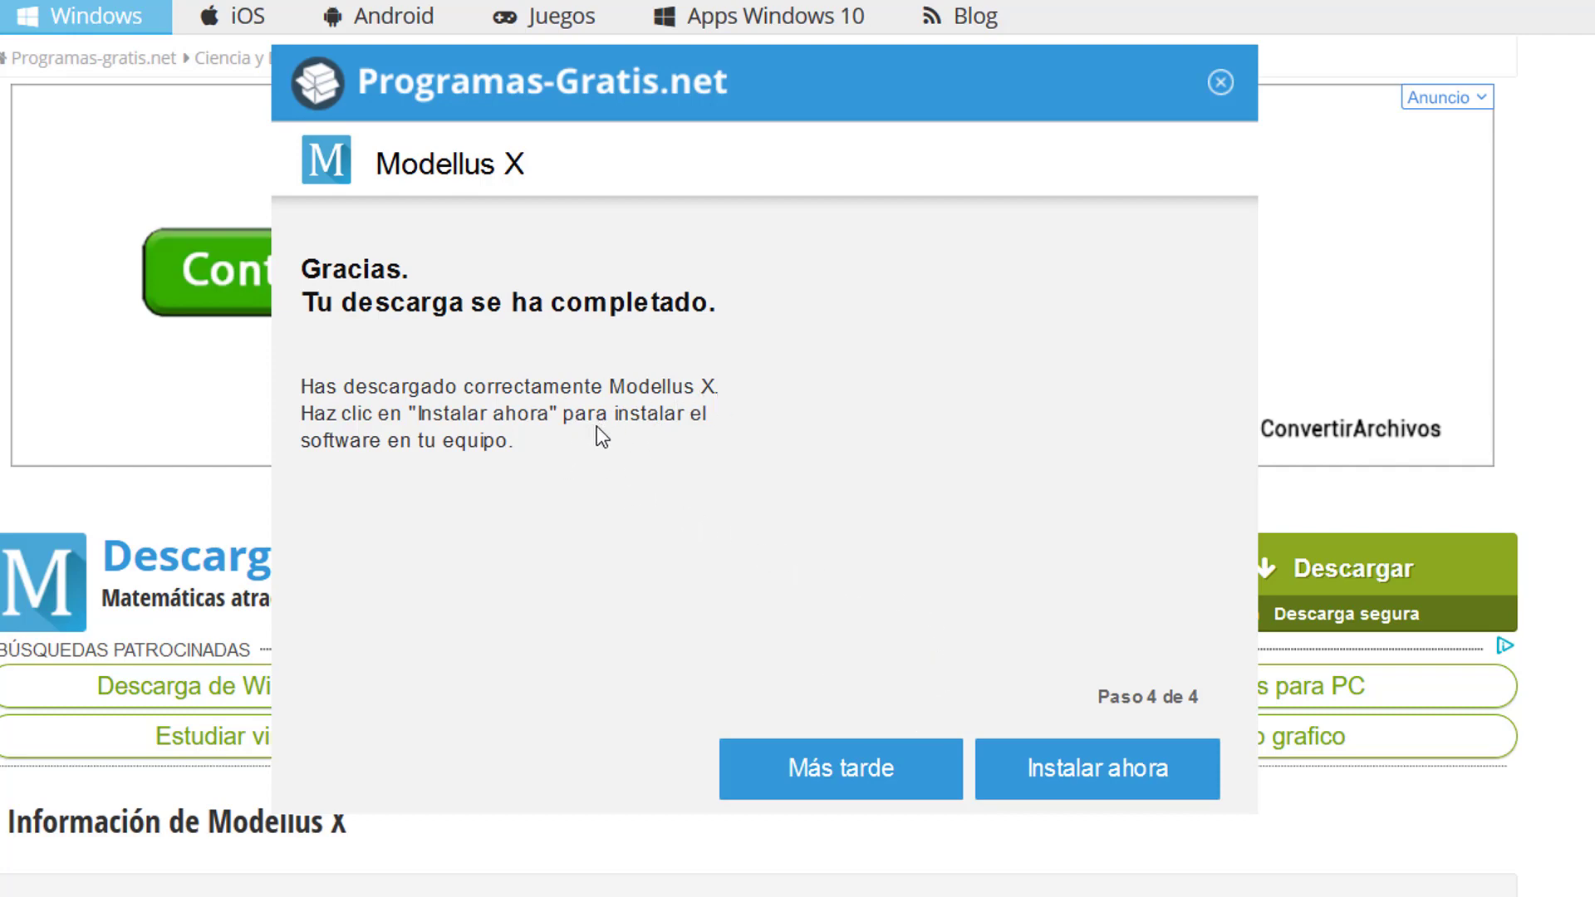
left_click(1057, 762)
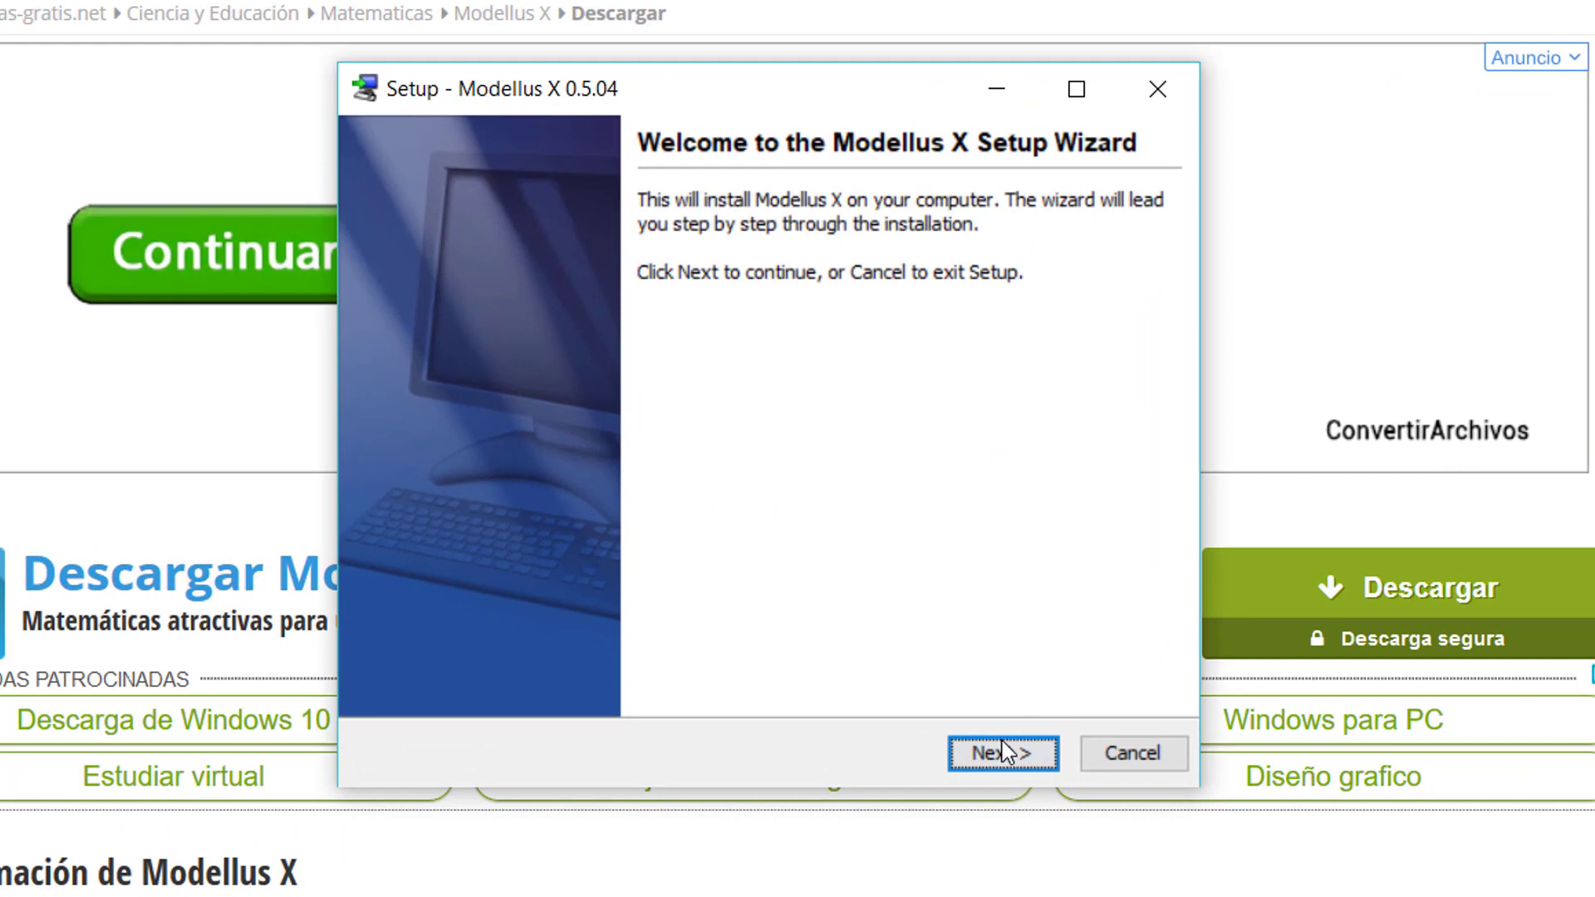
Install Modellus X in C:\Program Files (x86)\ModellusX with *.modellus files associated, and launch the installed program.
left_click(986, 722)
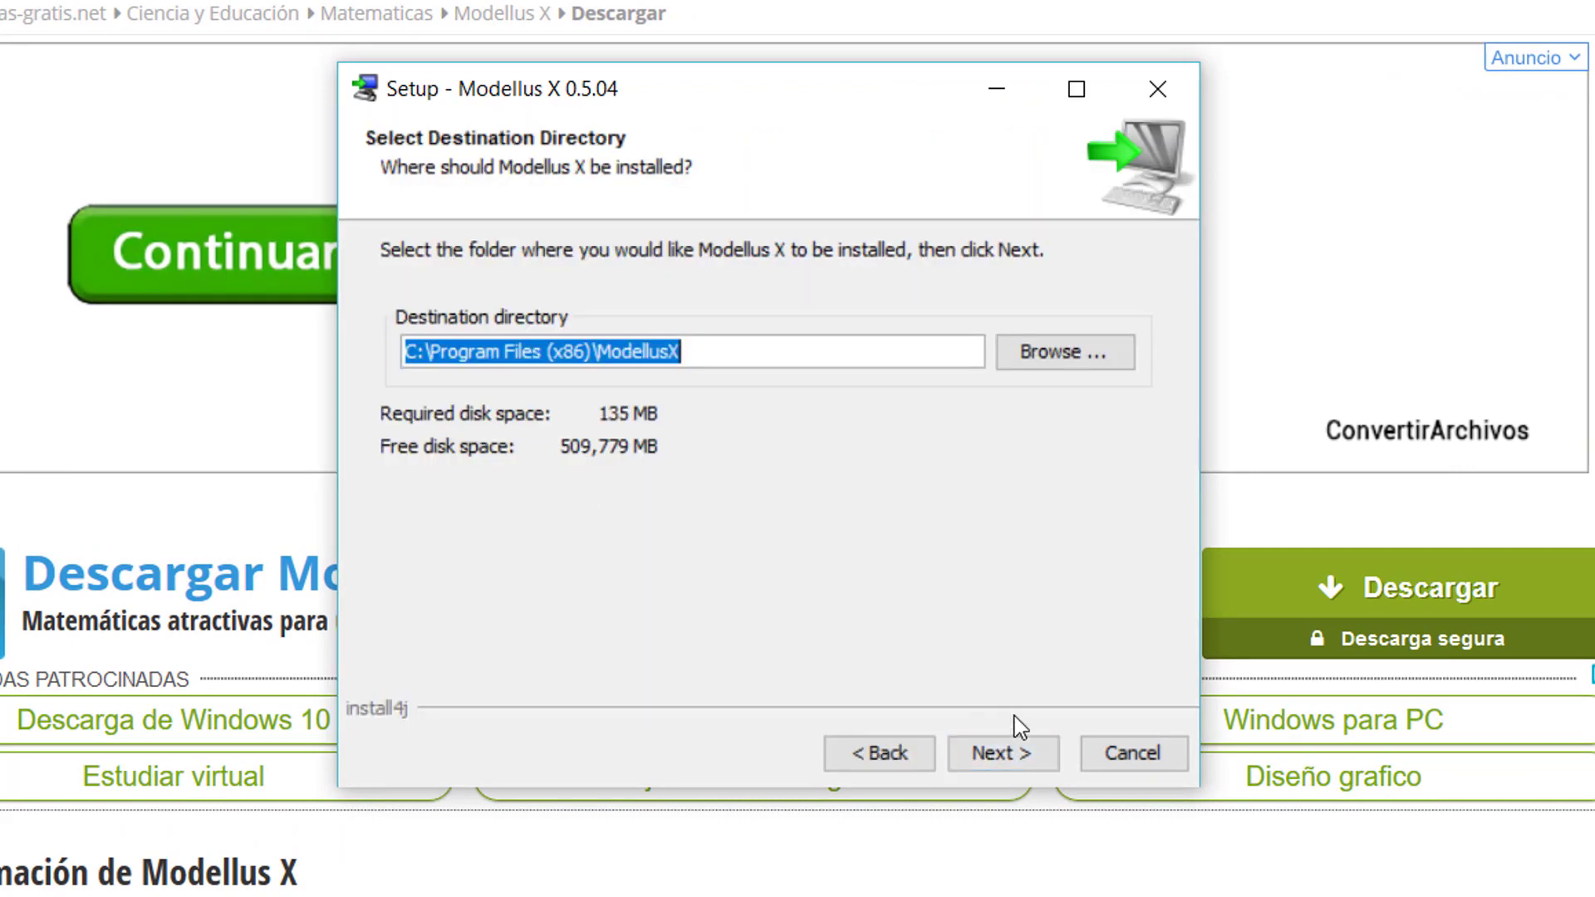
left_click(1017, 756)
left_click(1019, 756)
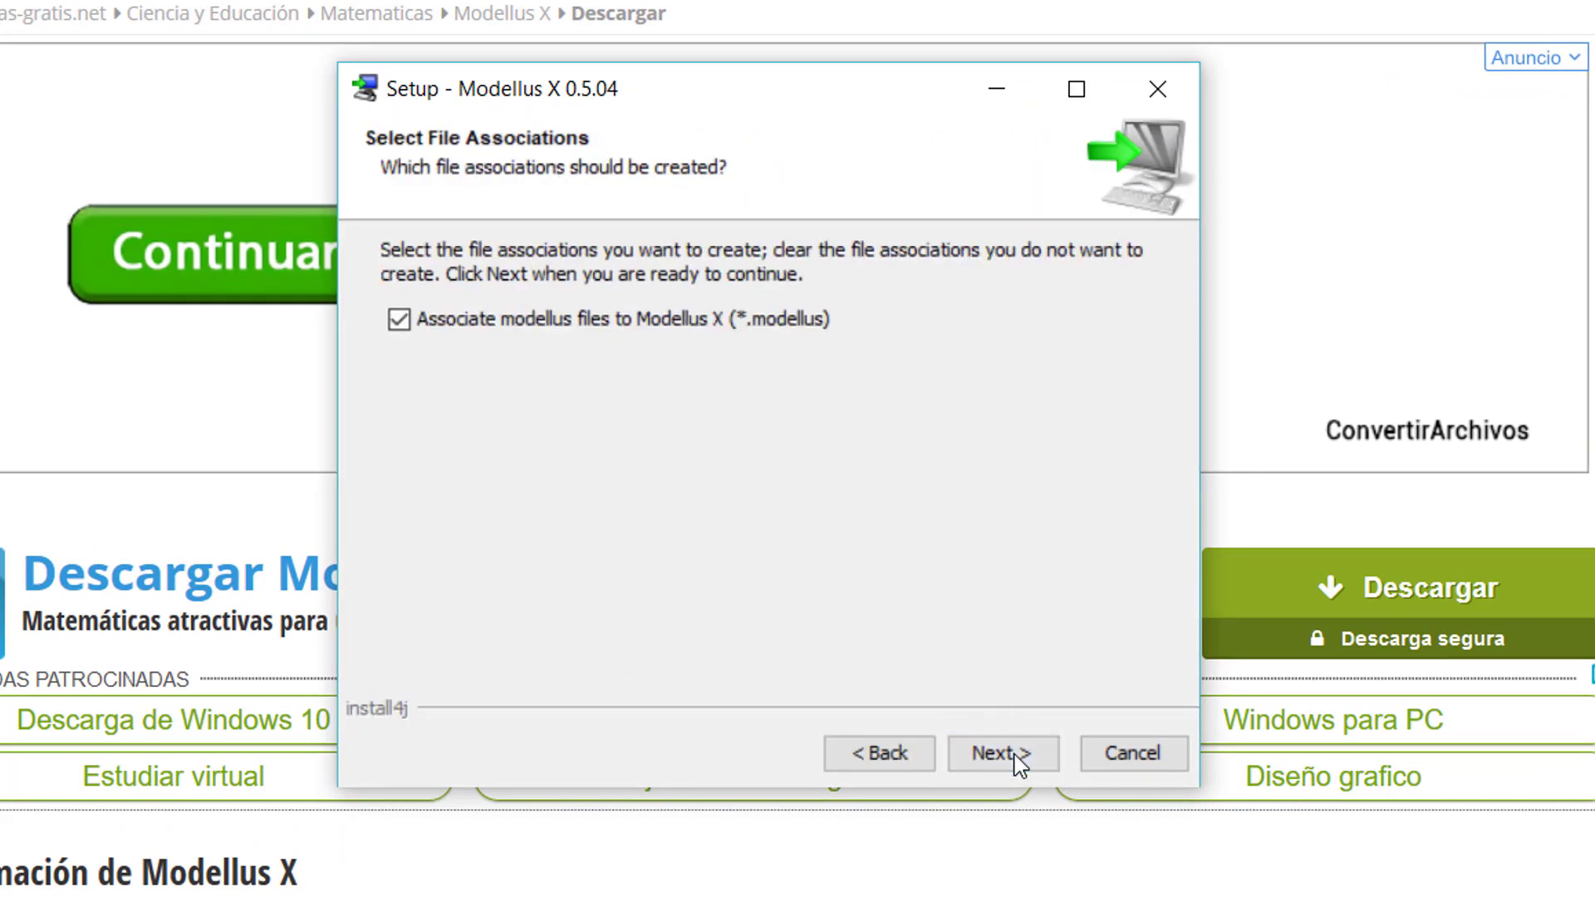
left_click(1019, 757)
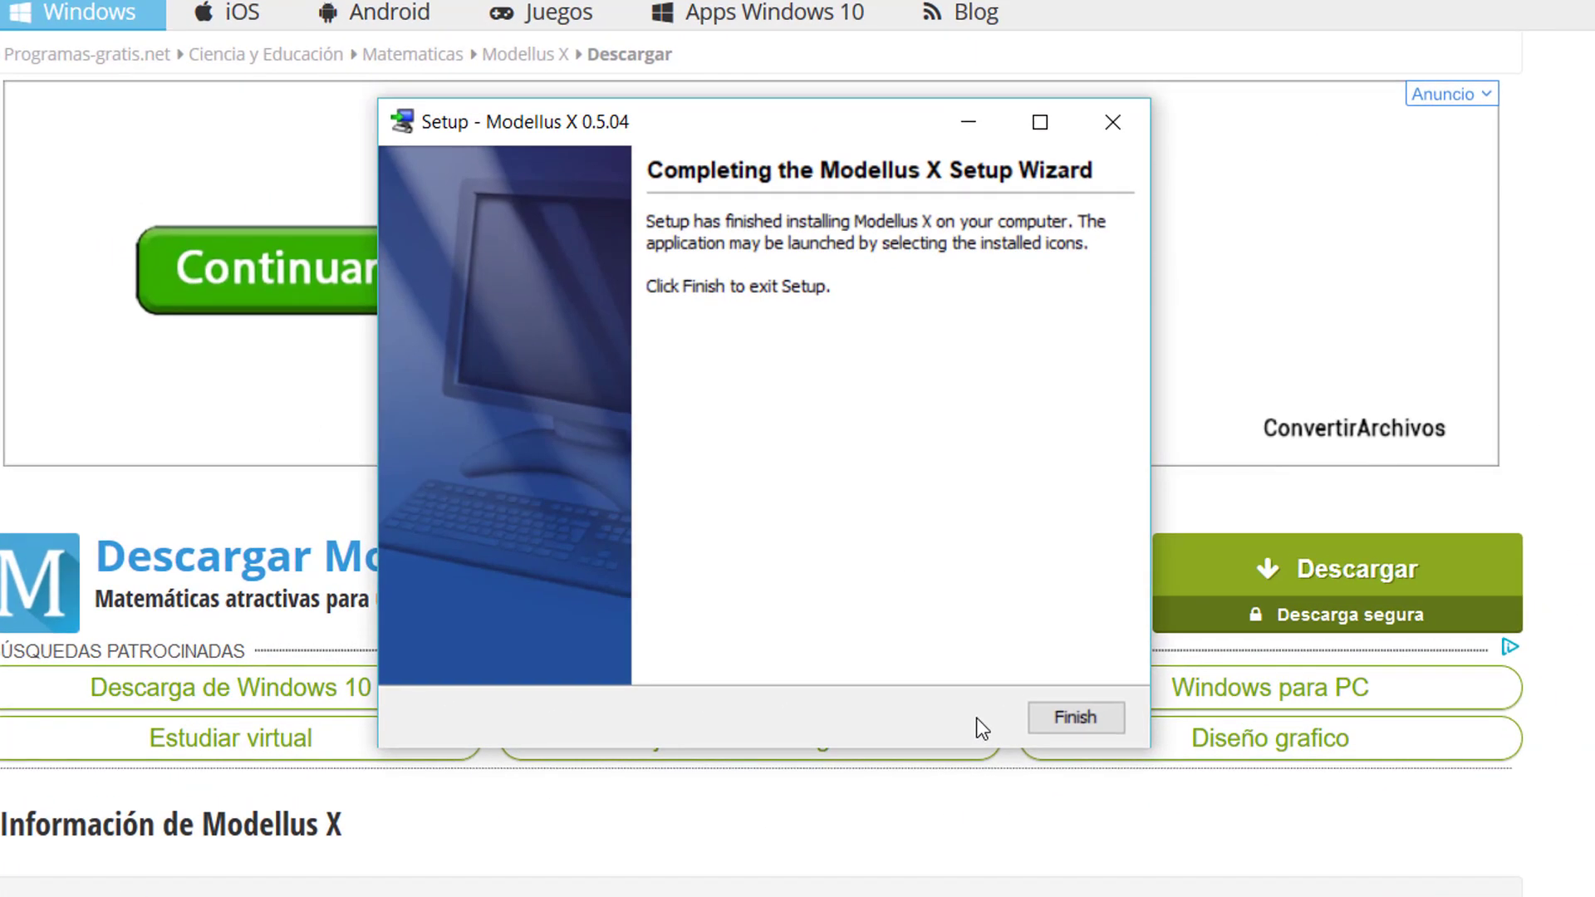
left_click(1078, 720)
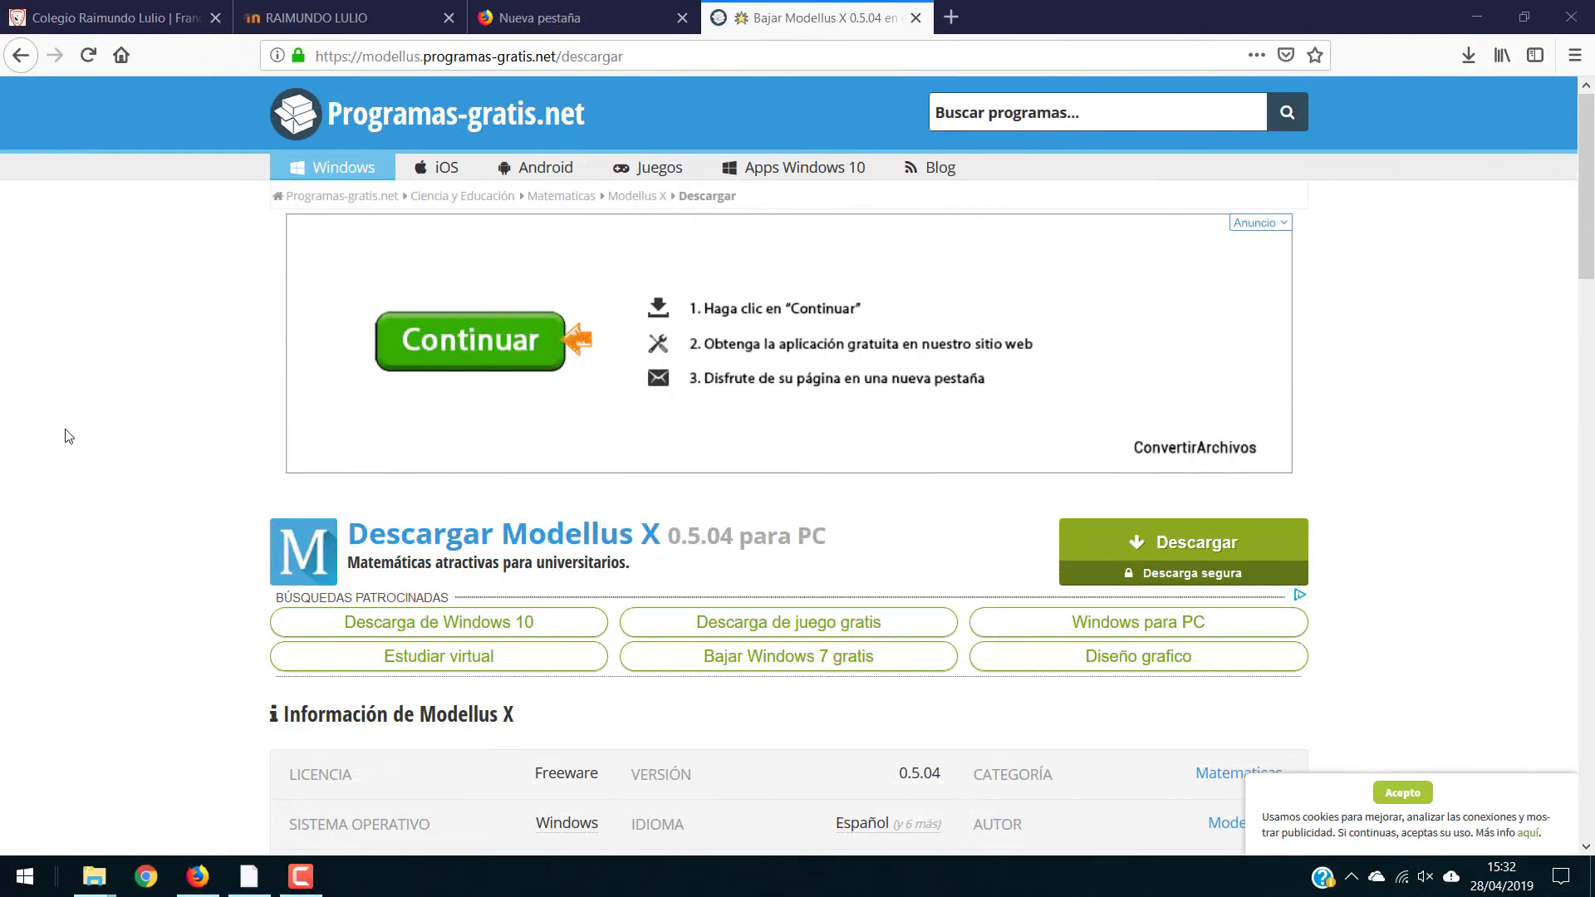
left_click(25, 876)
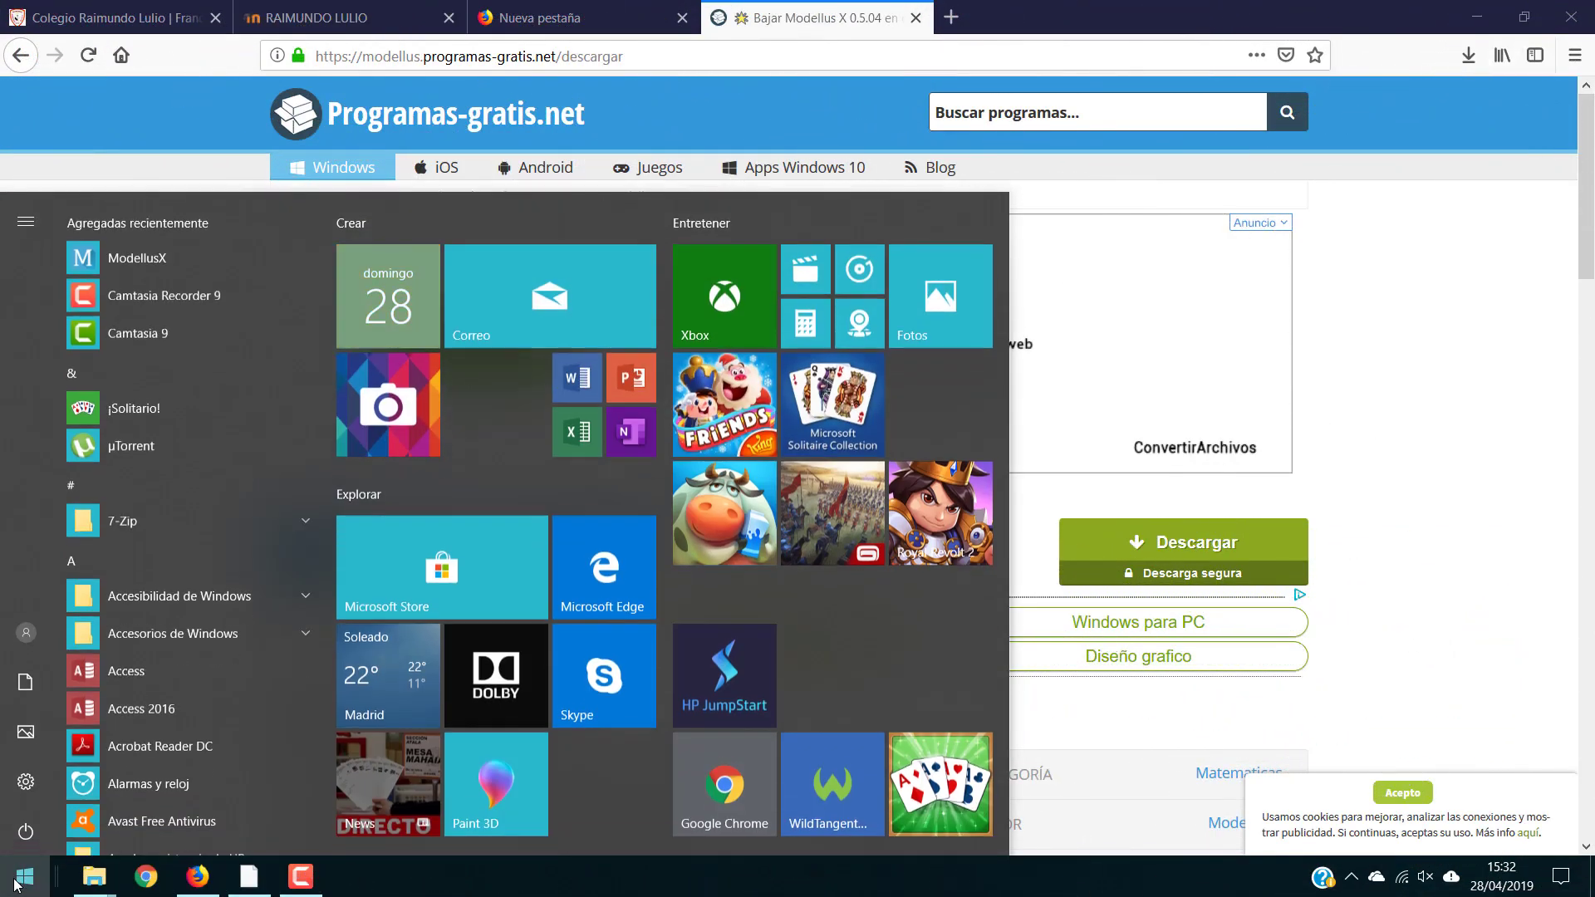
left_click(135, 257)
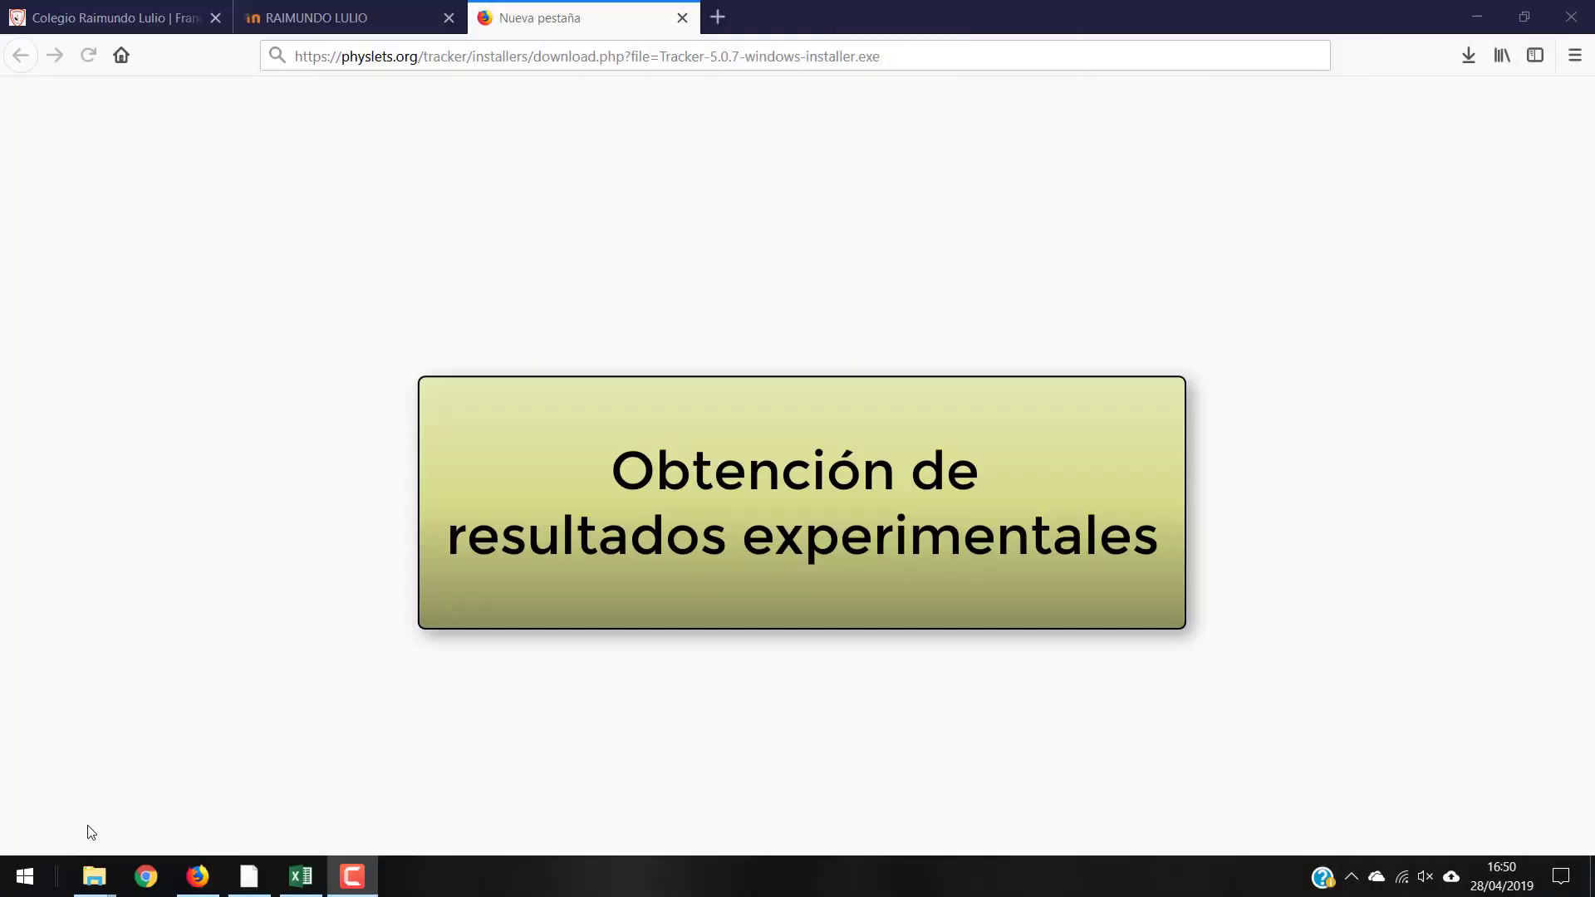
Launch Tracker and enlarge its window to fill the whole screen.
left_click(26, 878)
scroll(208, 505, "down", 15)
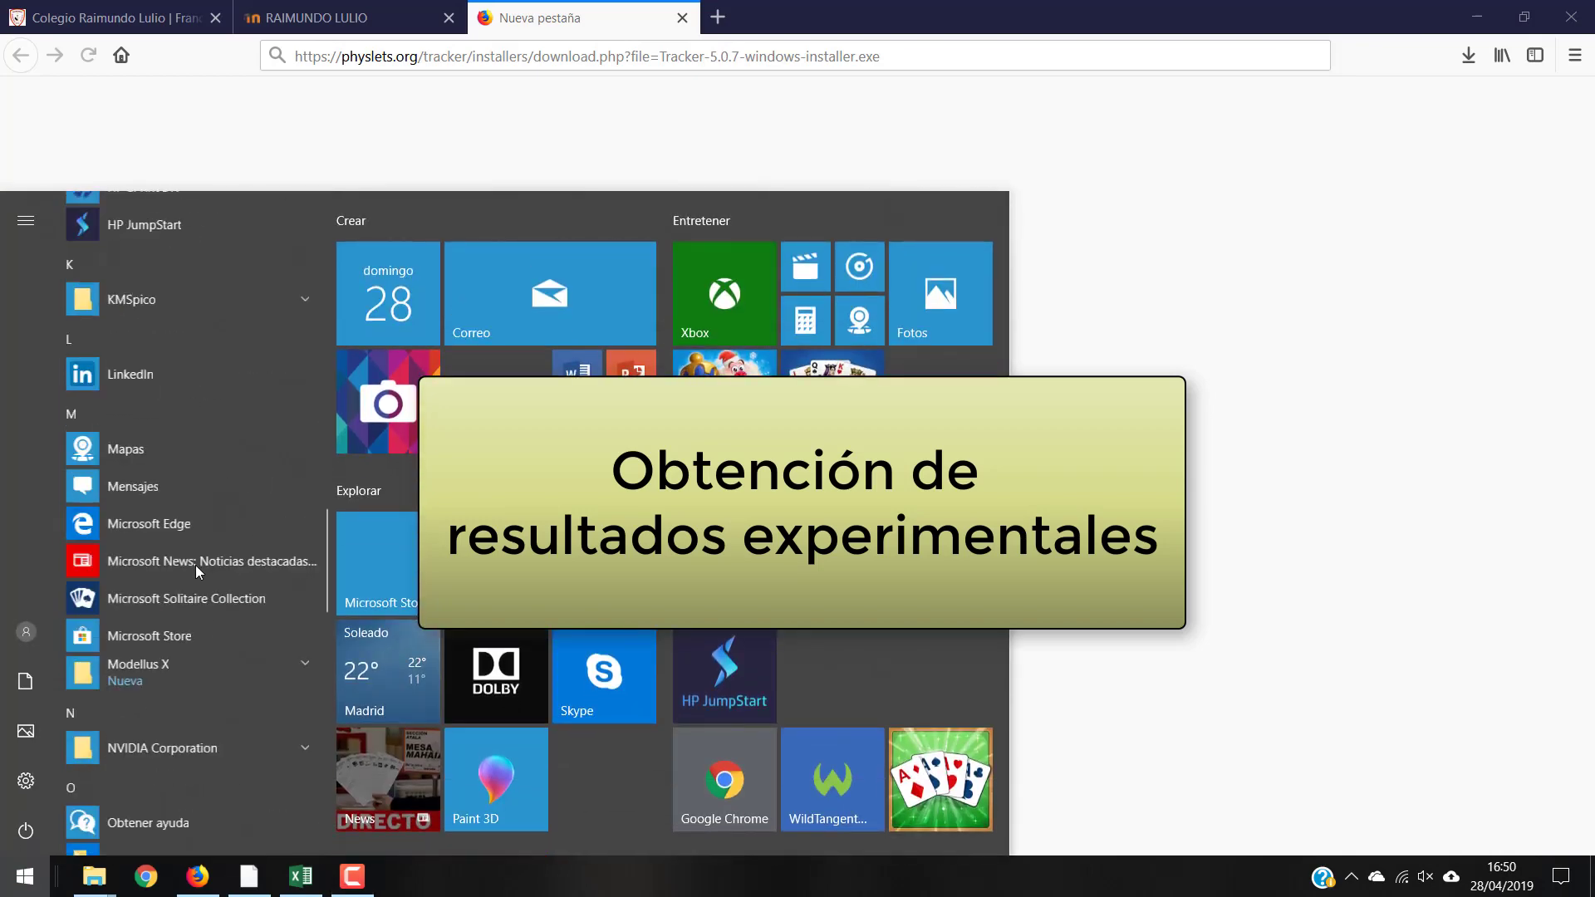
scroll(170, 553, "down", 5)
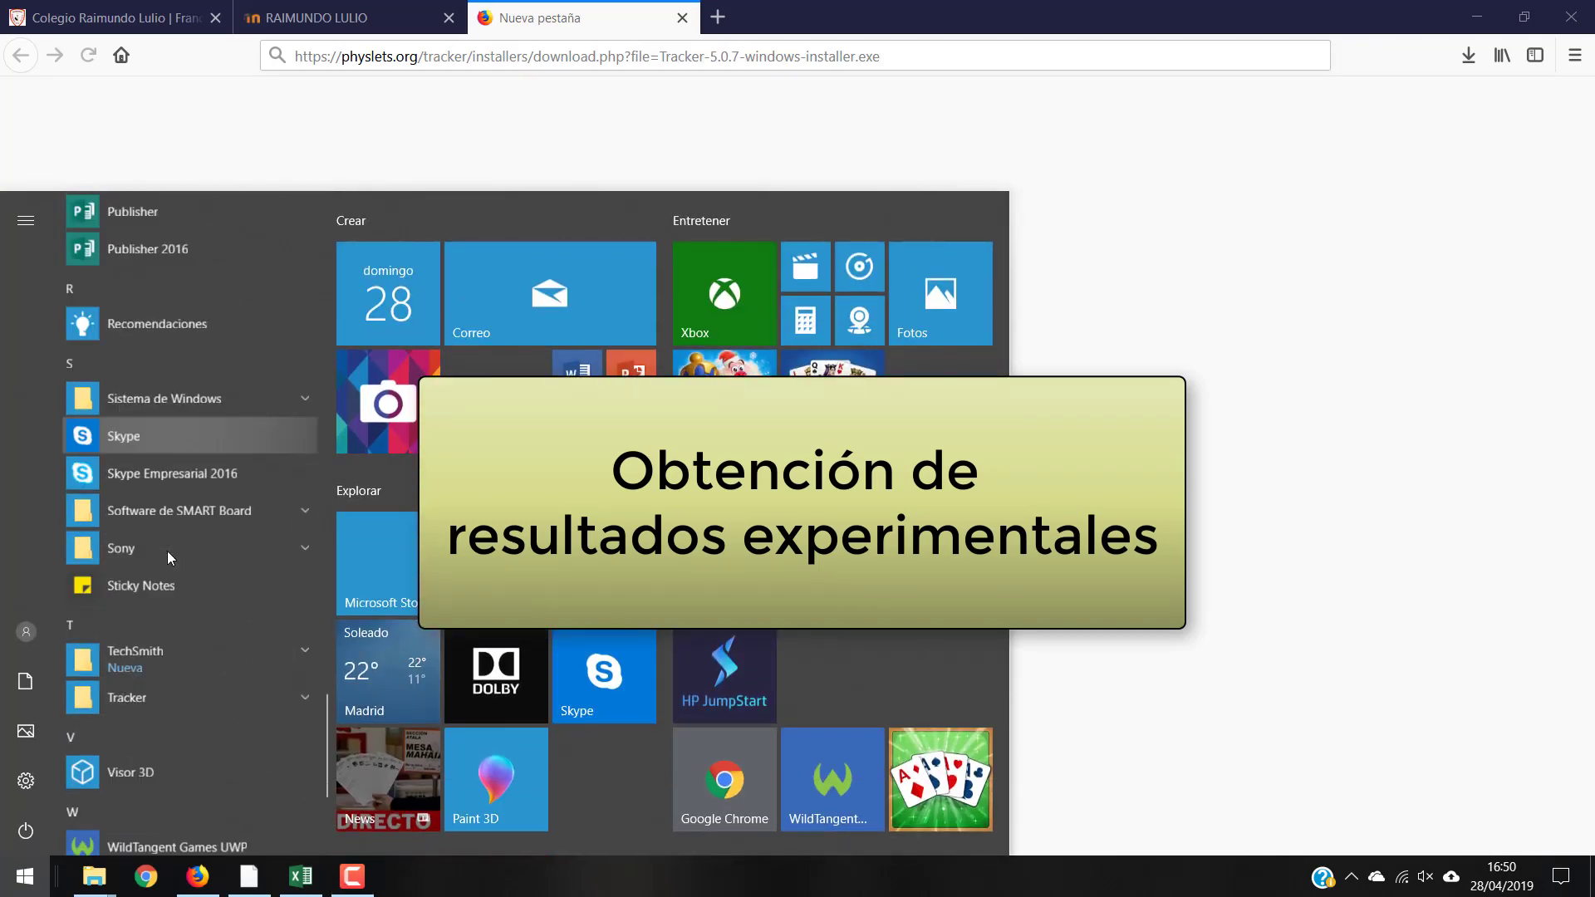
left_click(169, 447)
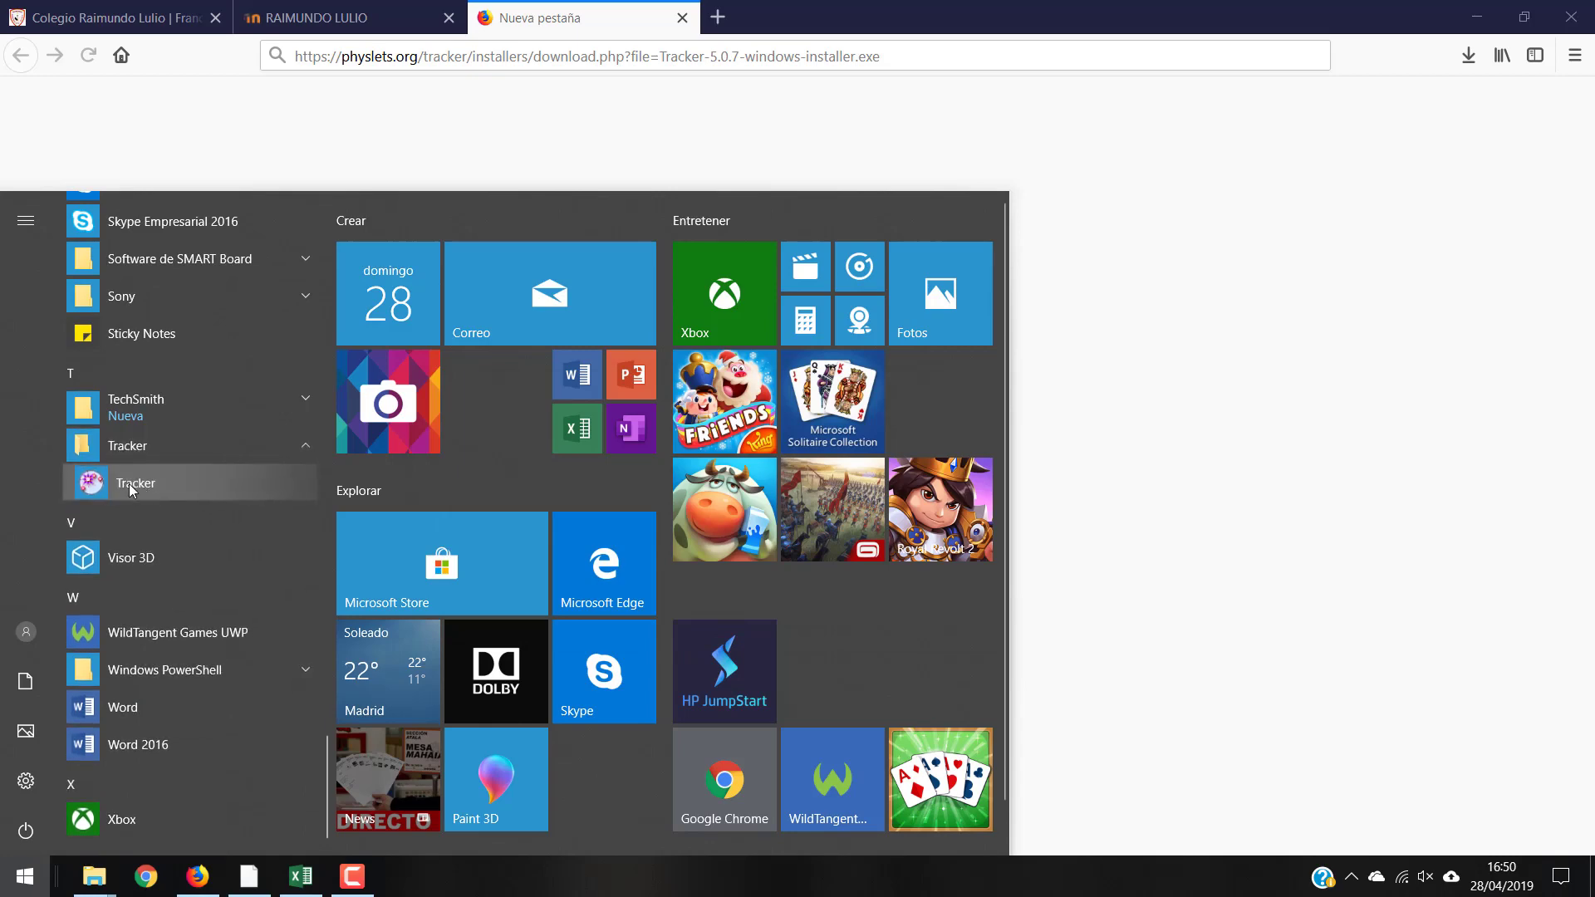
left_click(128, 475)
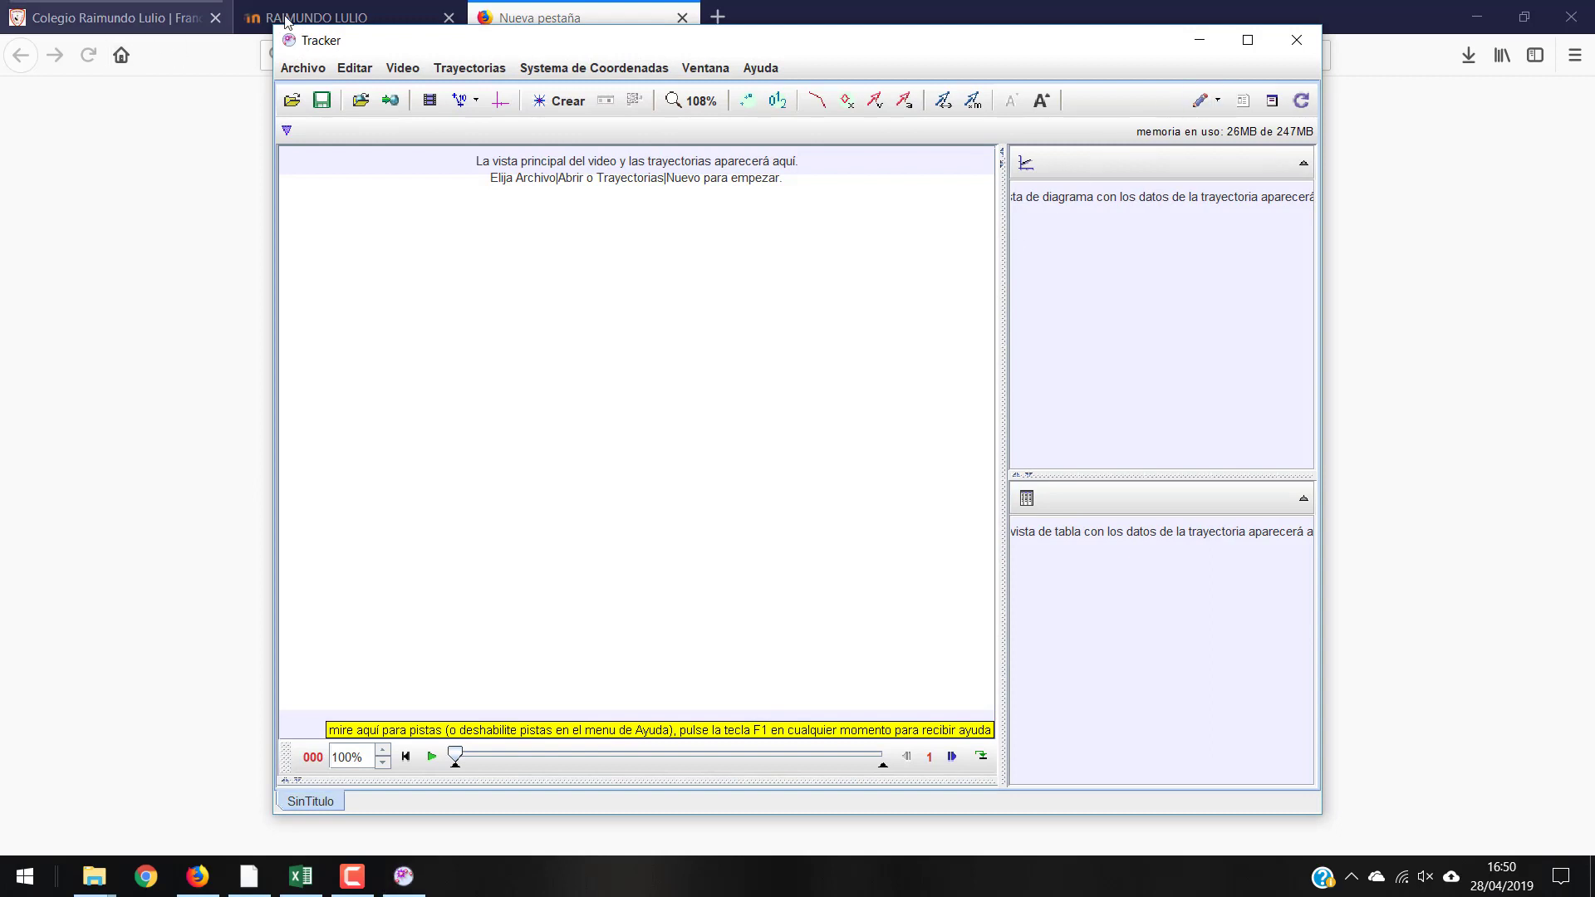
left_click_drag(277, 29, 4, 3)
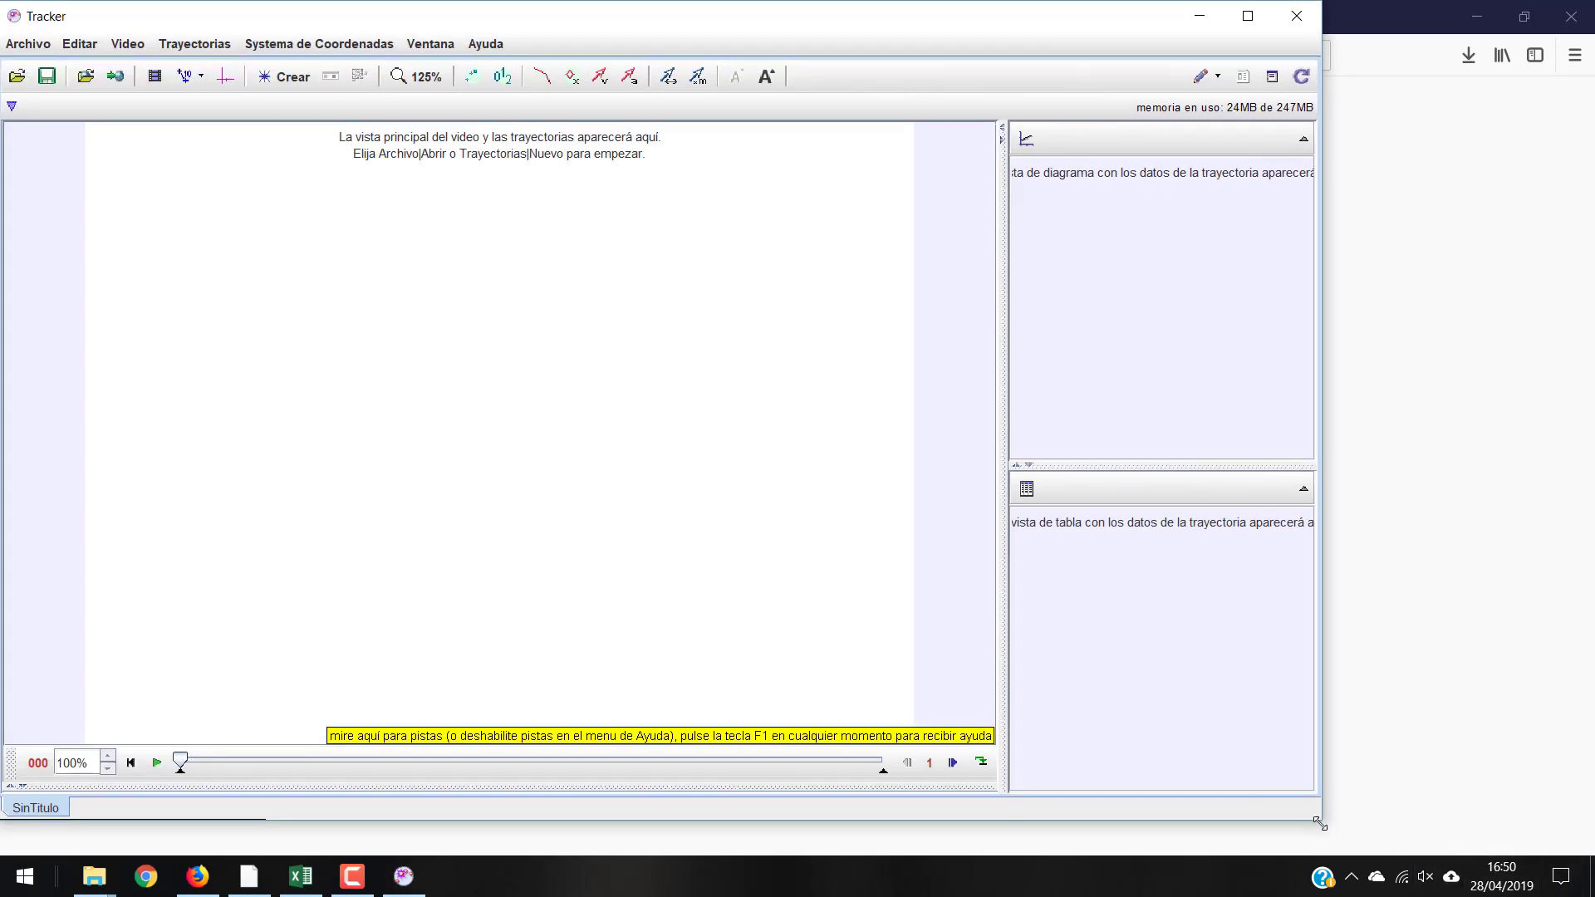
left_click_drag(1319, 815, 1592, 849)
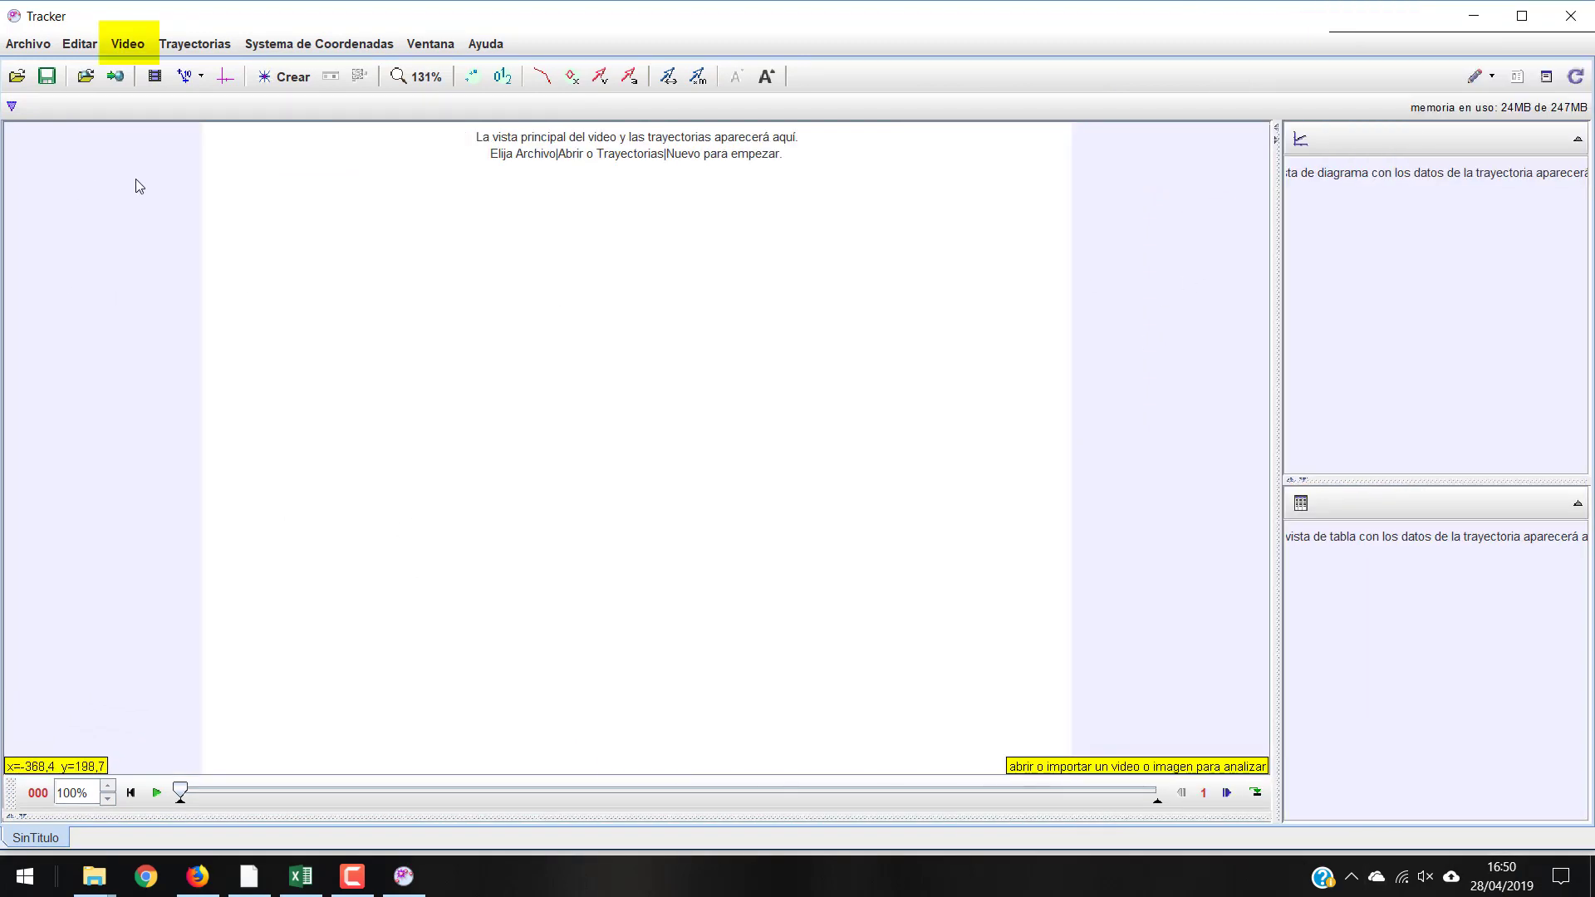
Import the video VID_20170208_145136.mp4 and accept the variable frame duration notice.
left_click(127, 44)
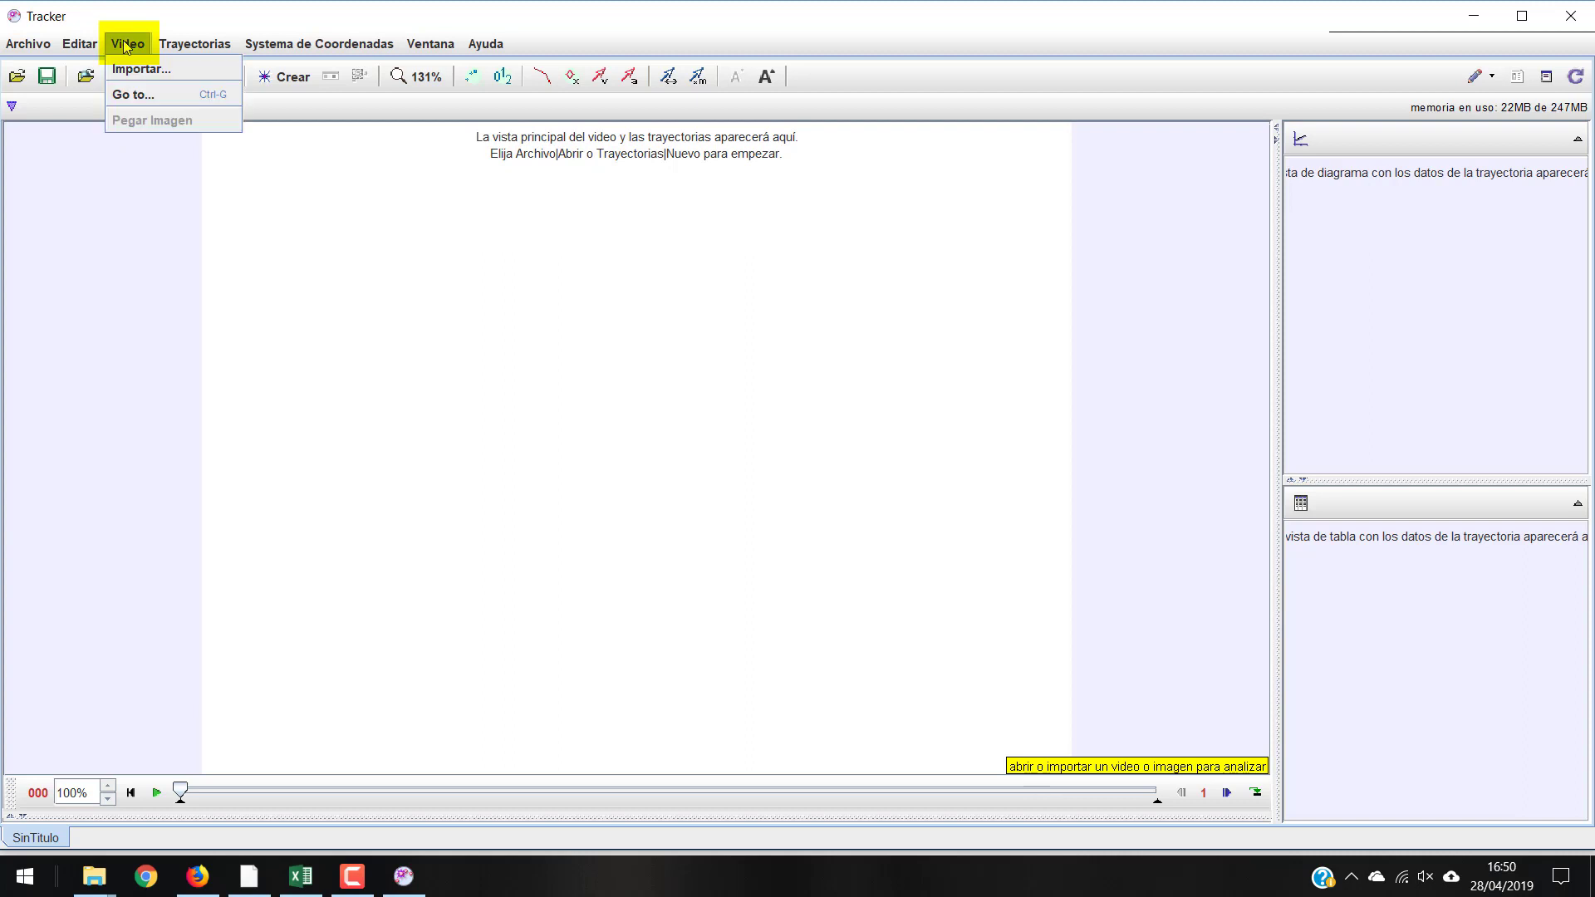
left_click(123, 69)
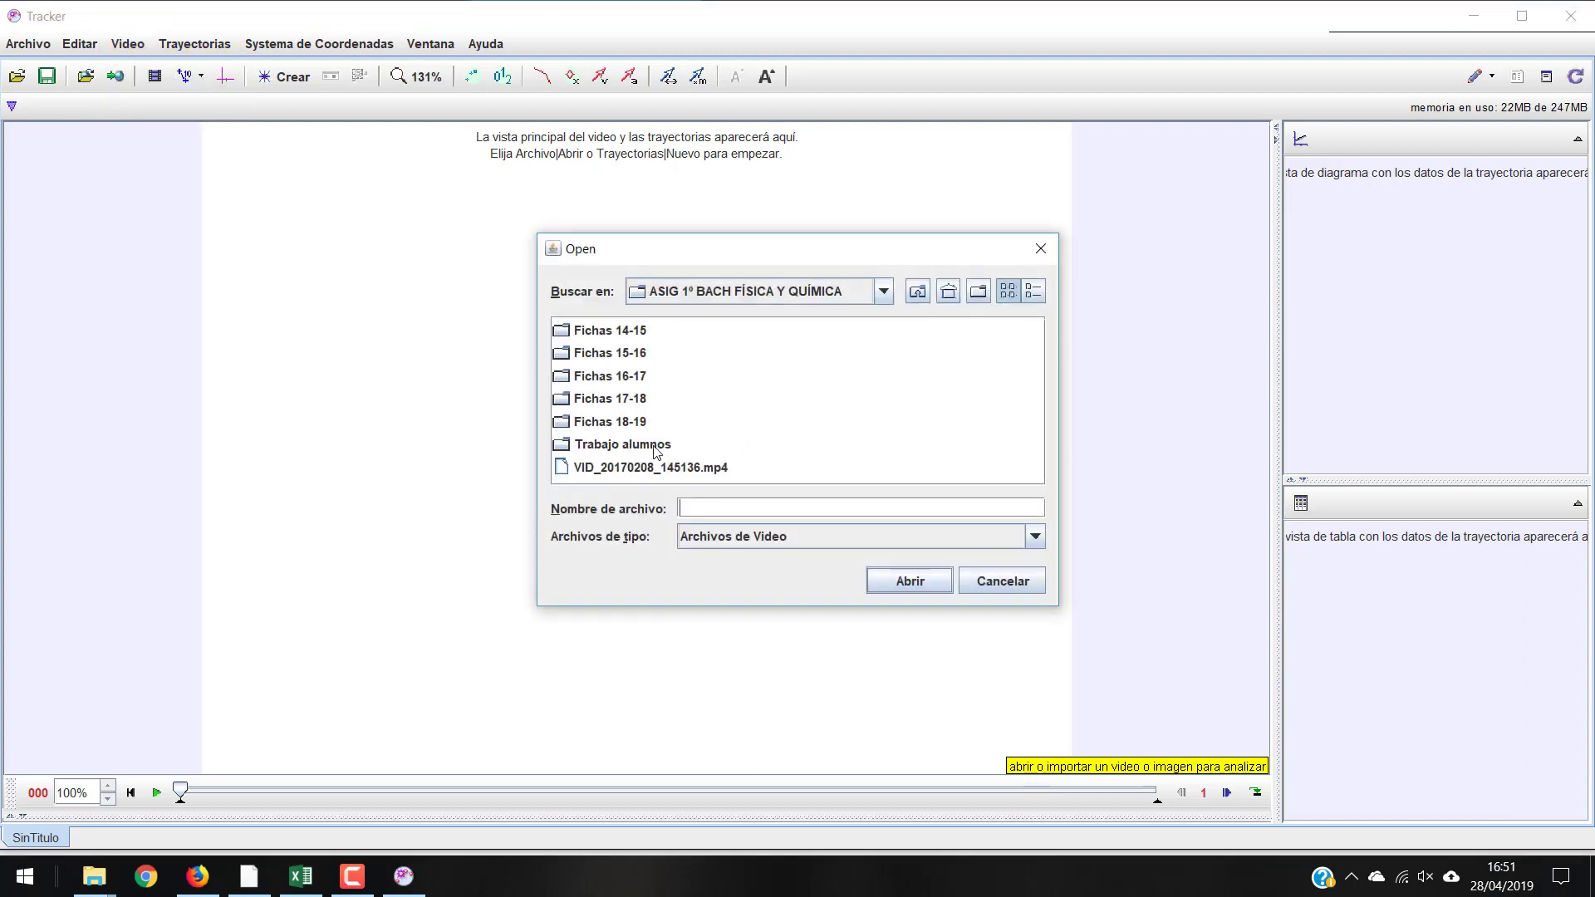
left_click(640, 475)
double_click(640, 472)
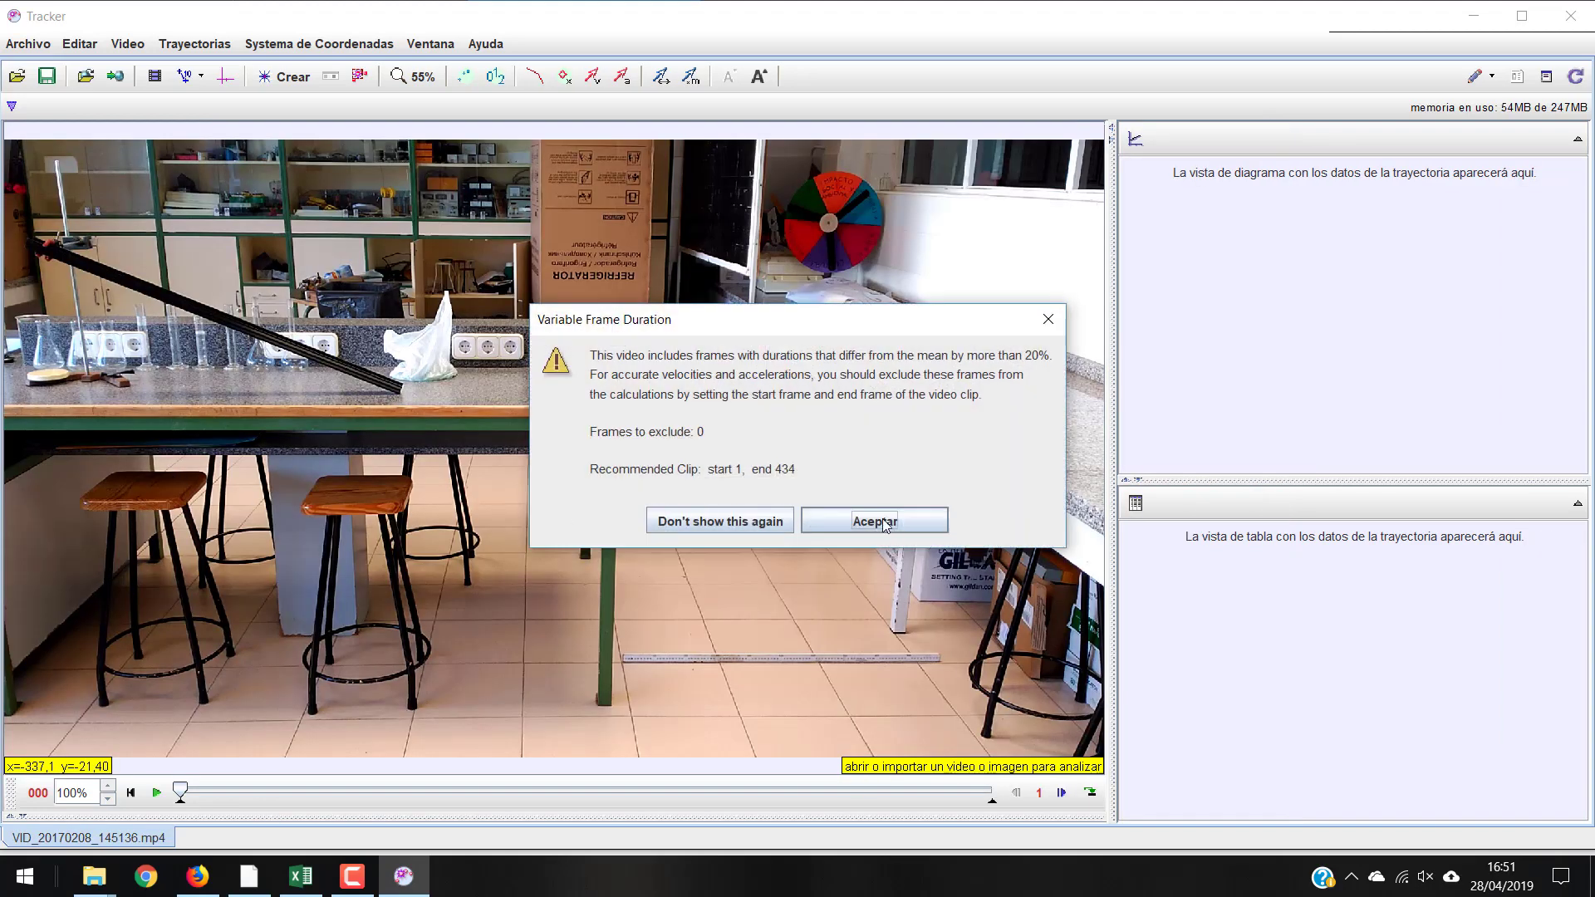
left_click(886, 523)
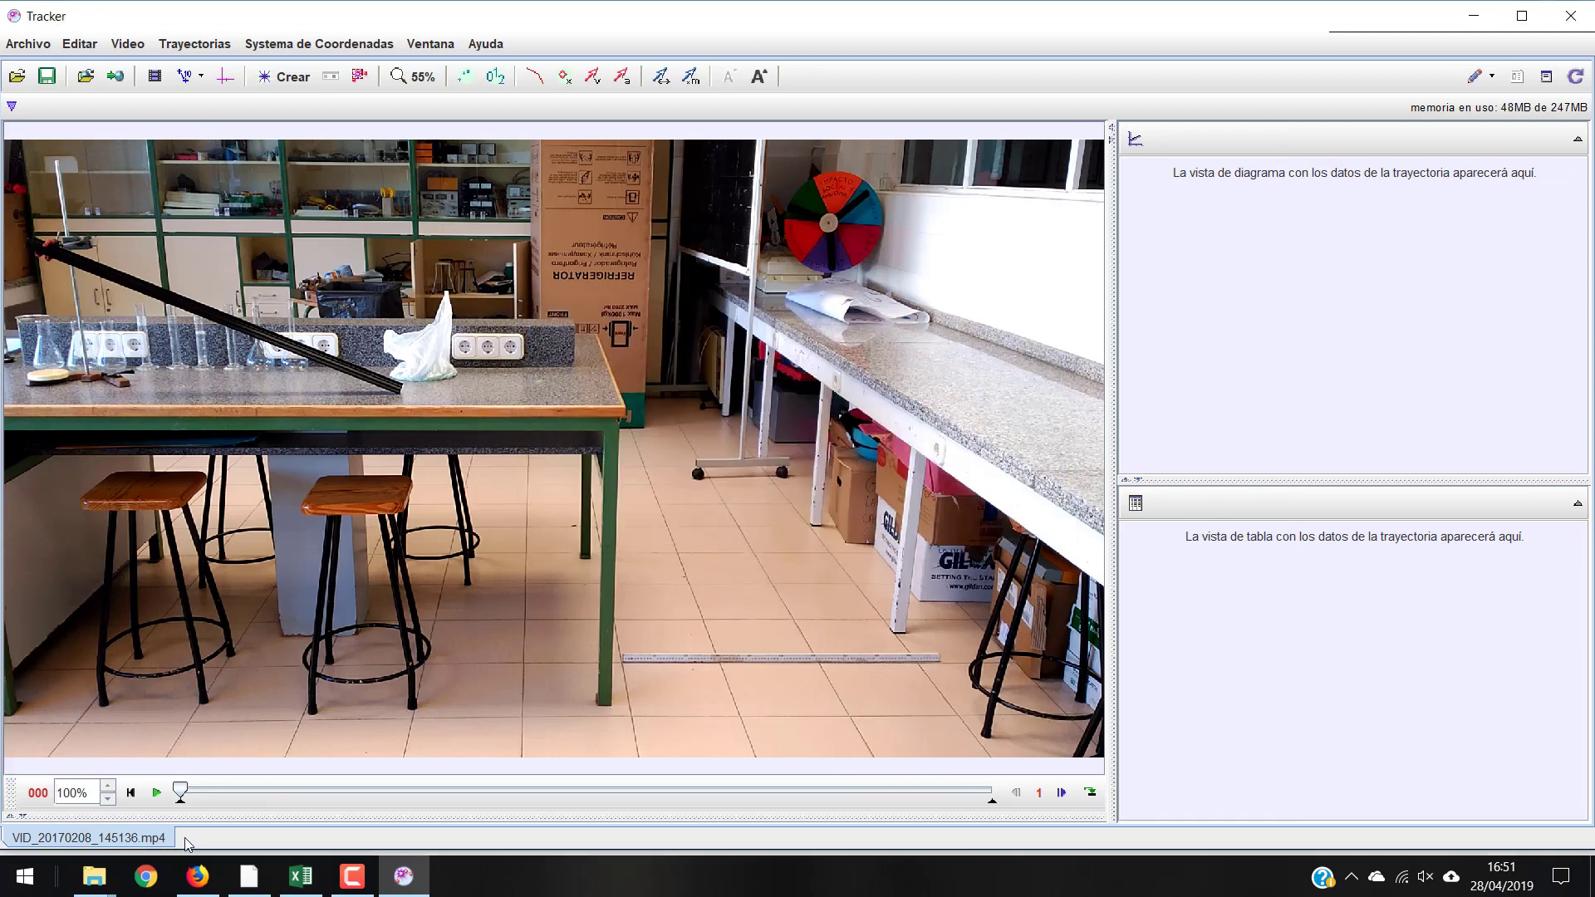
Create a calibration stick and align its two ends with the ends of the ruler lying on the floor.
left_click(191, 83)
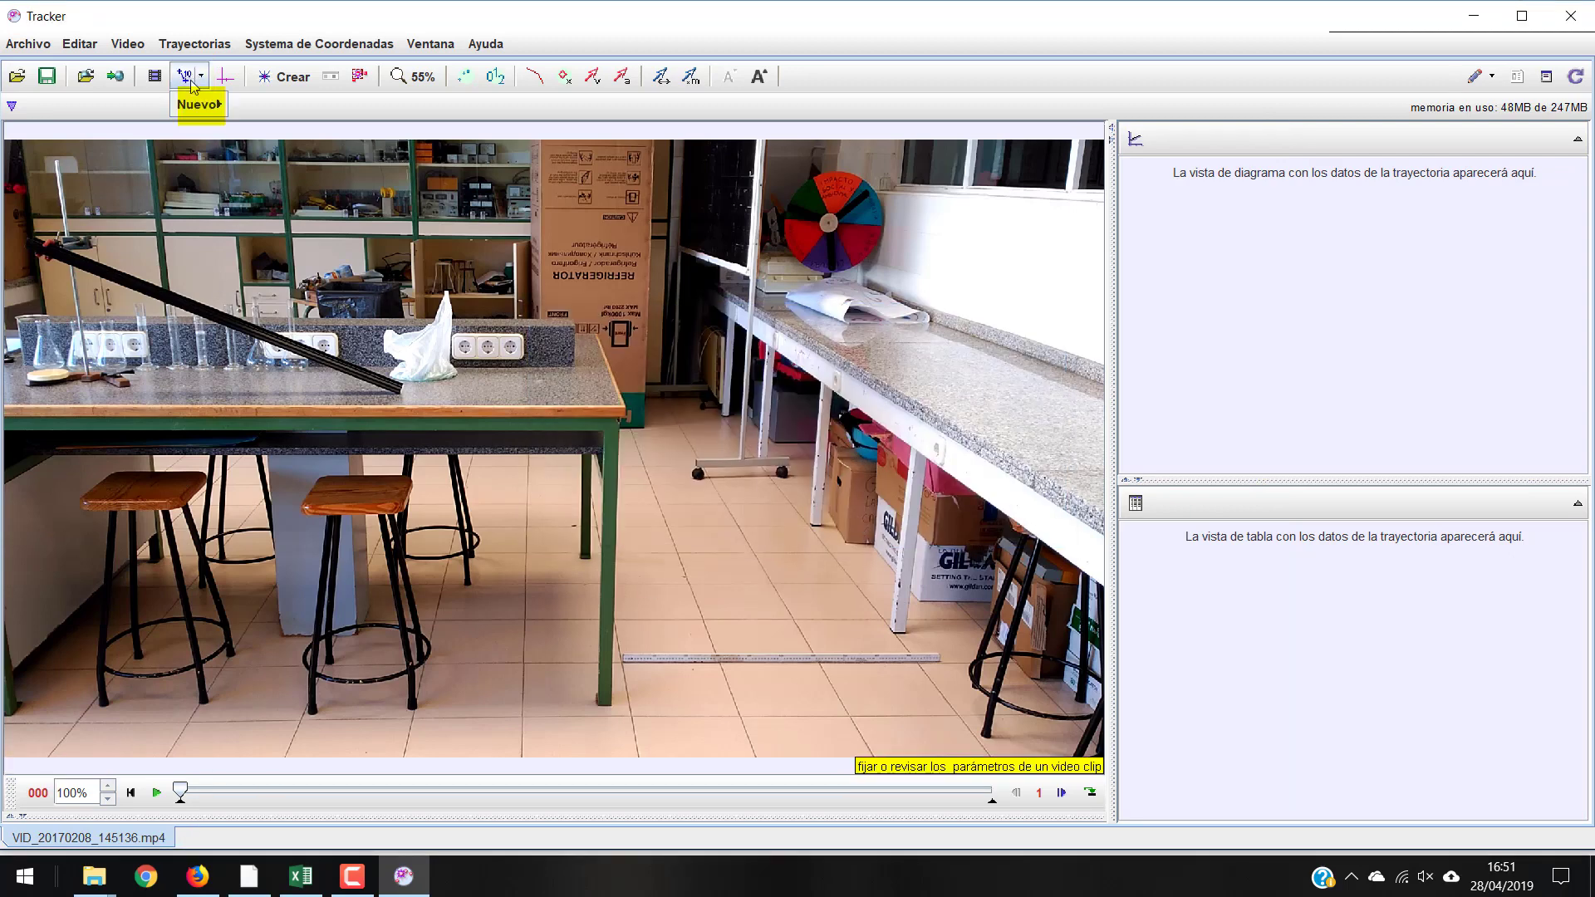
mouse_move(196, 104)
left_click(246, 105)
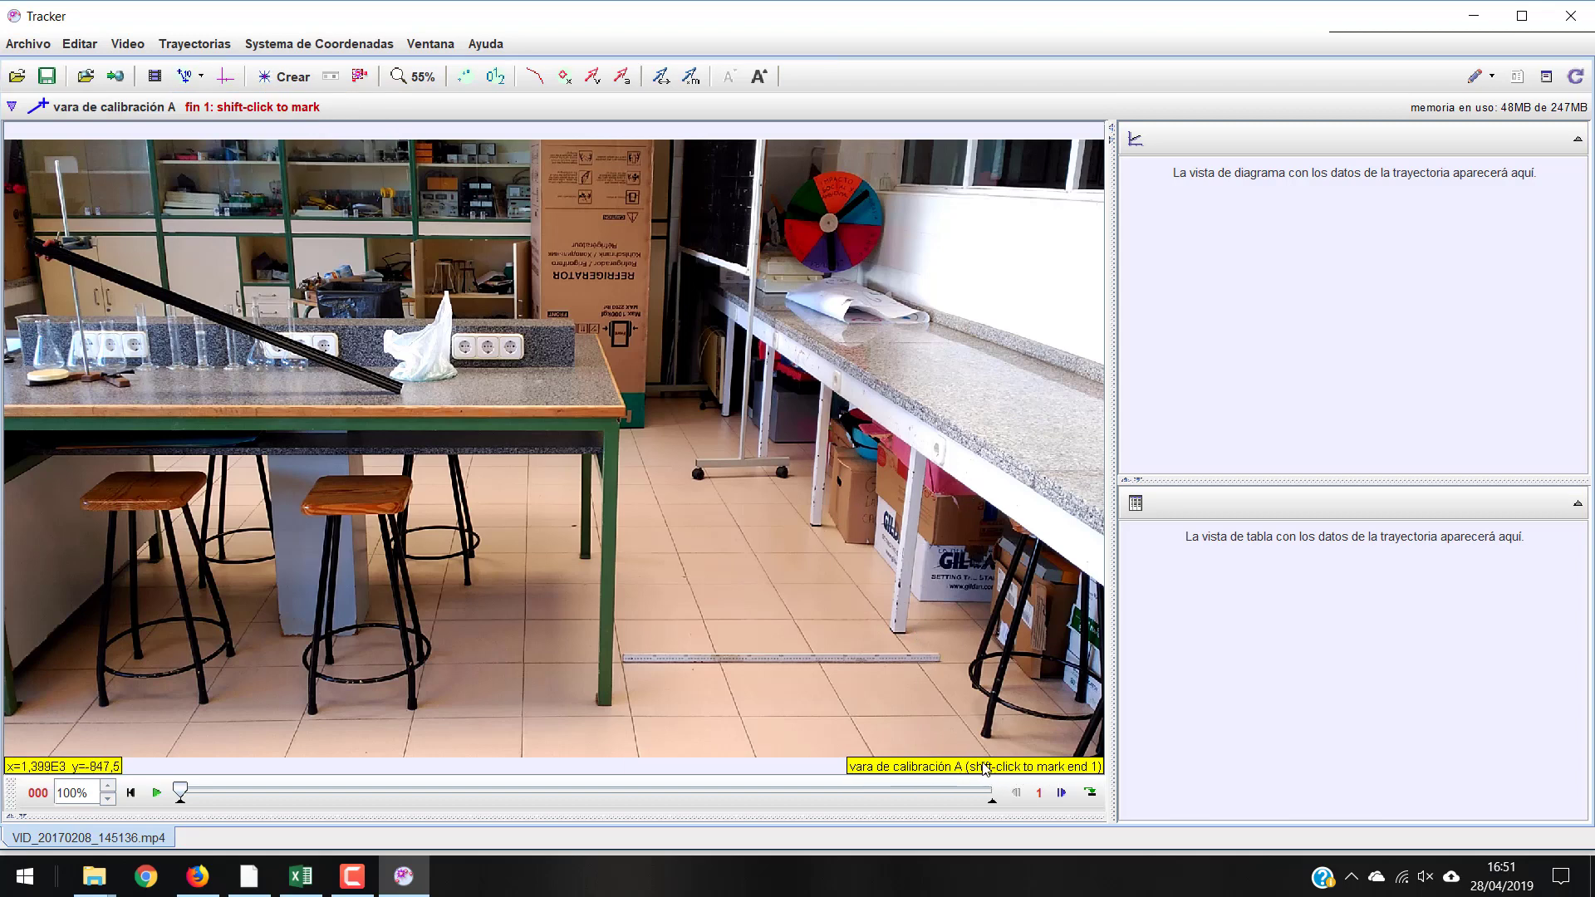
left_click(814, 540, "shift")
left_click(904, 615, "shift")
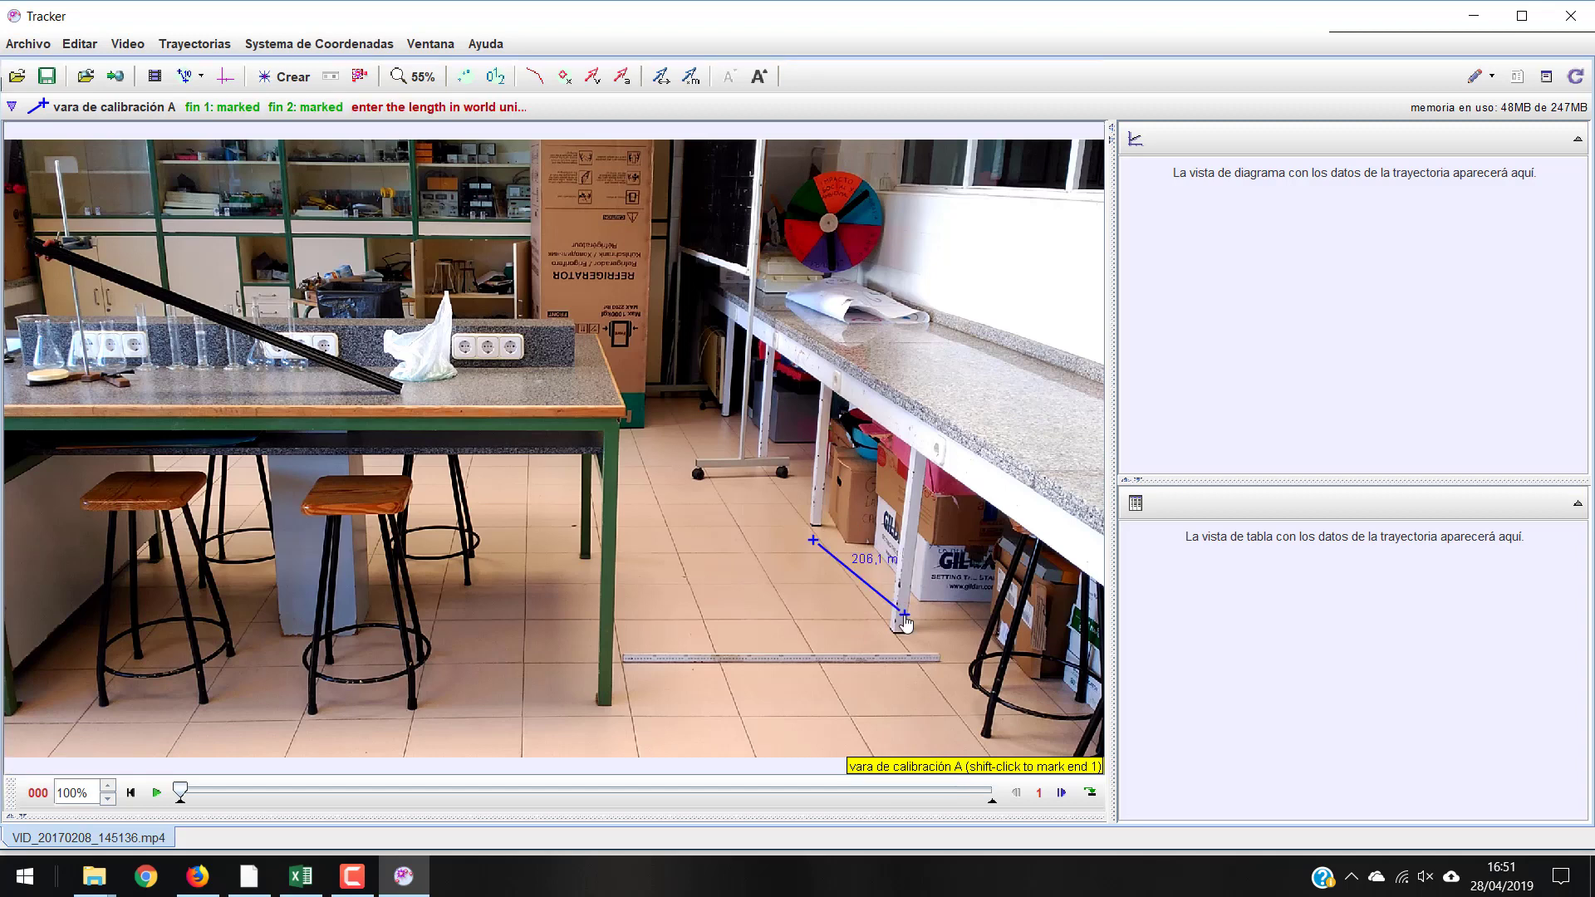
left_click_drag(825, 538, 624, 659)
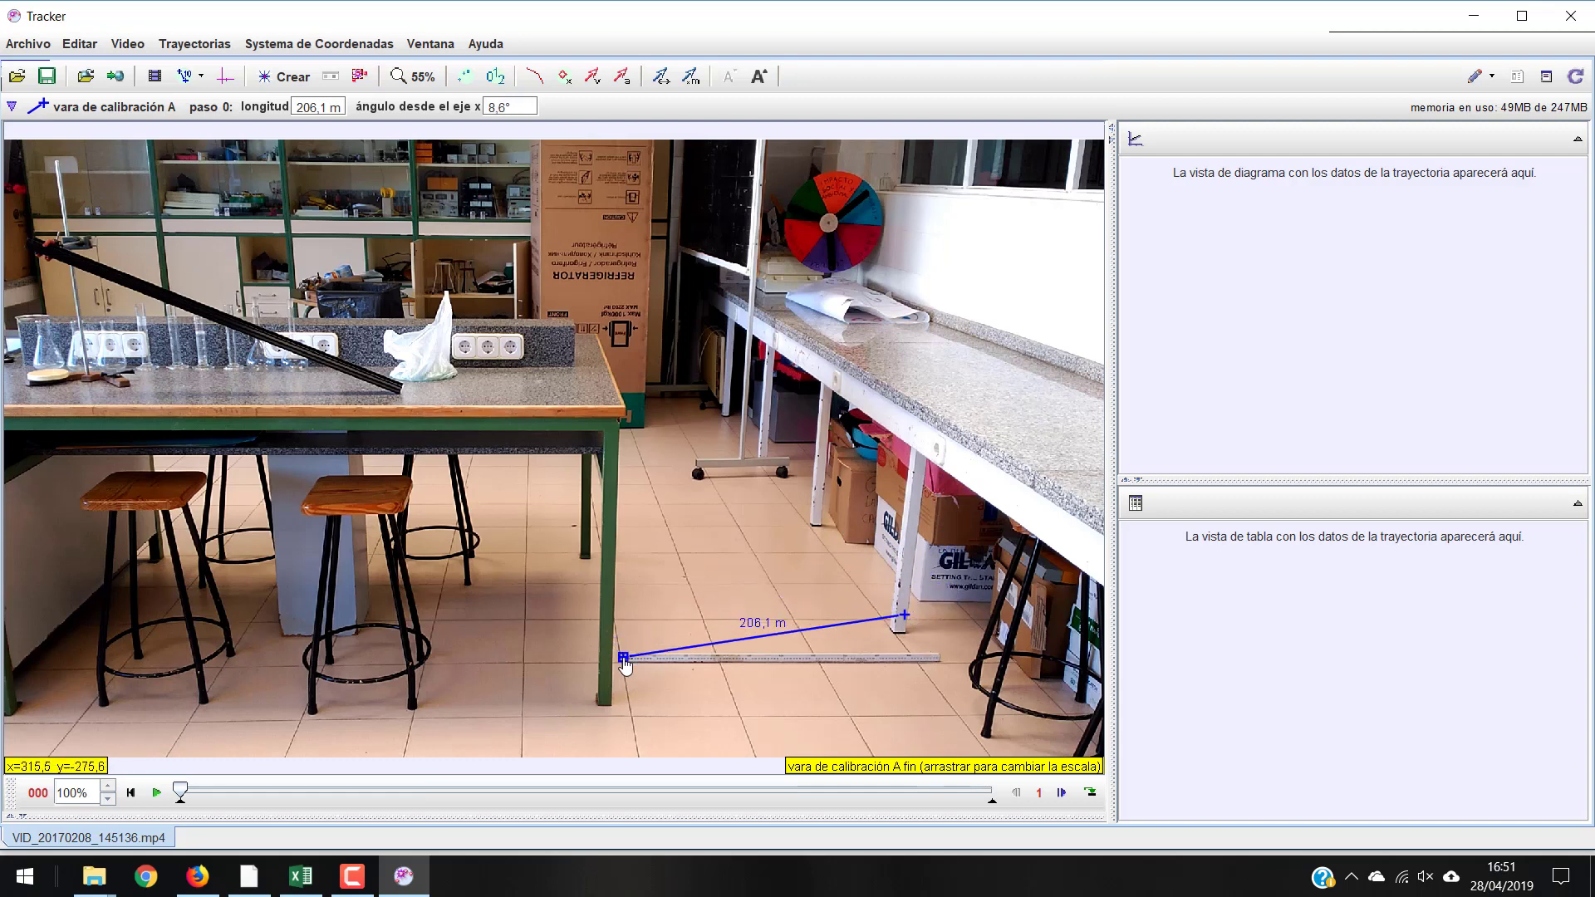
left_click_drag(906, 617, 942, 657)
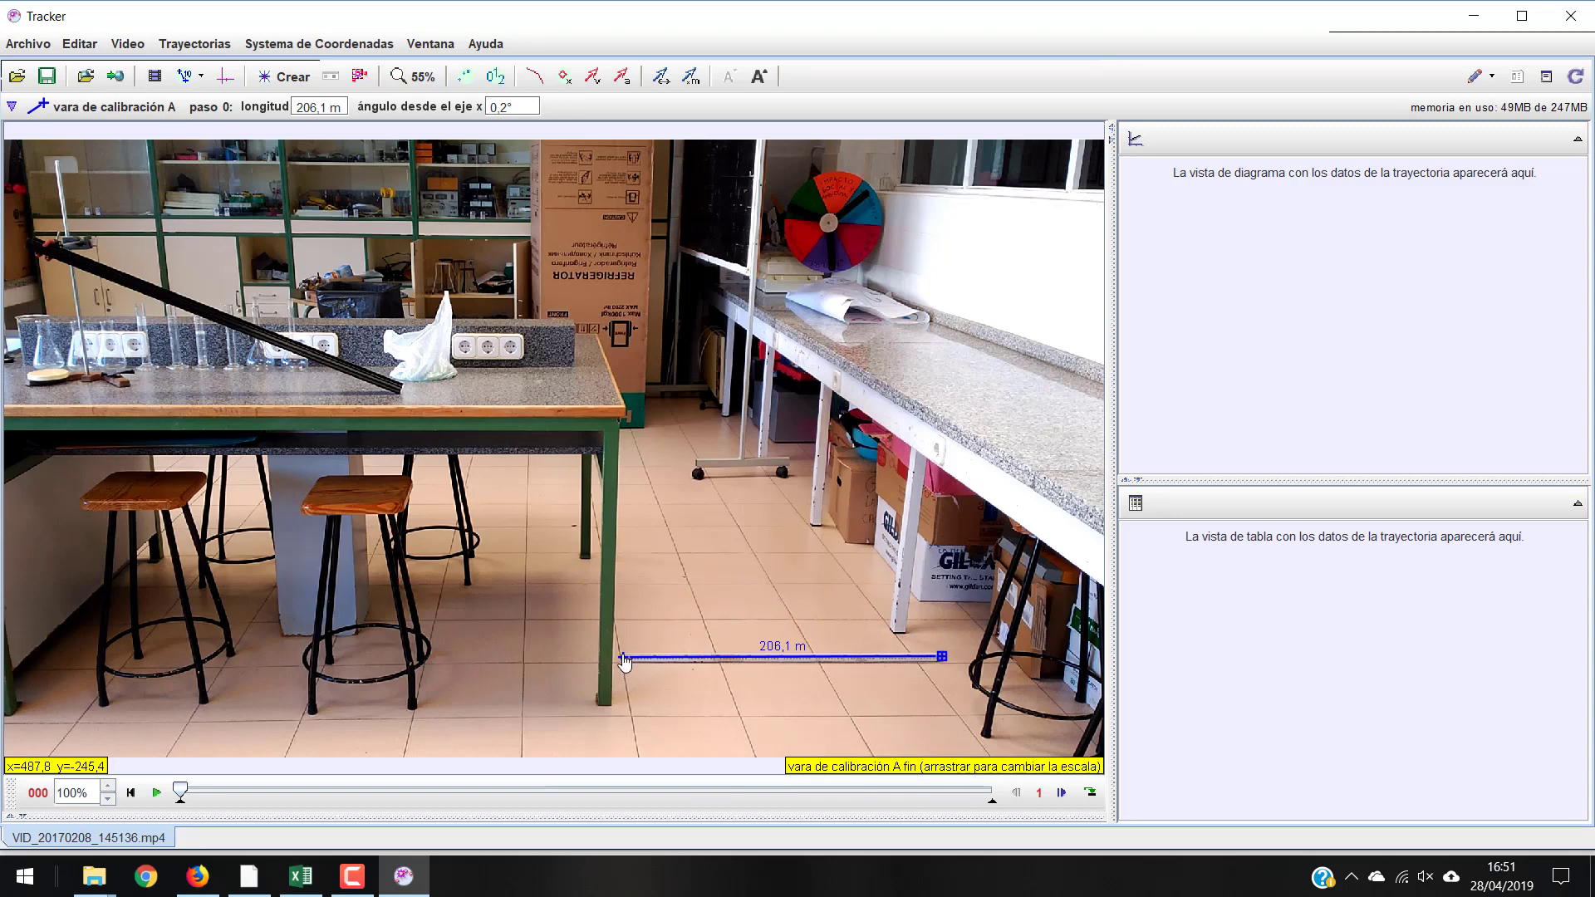
Set the calibration stick's length to 1 m.
left_click(786, 647)
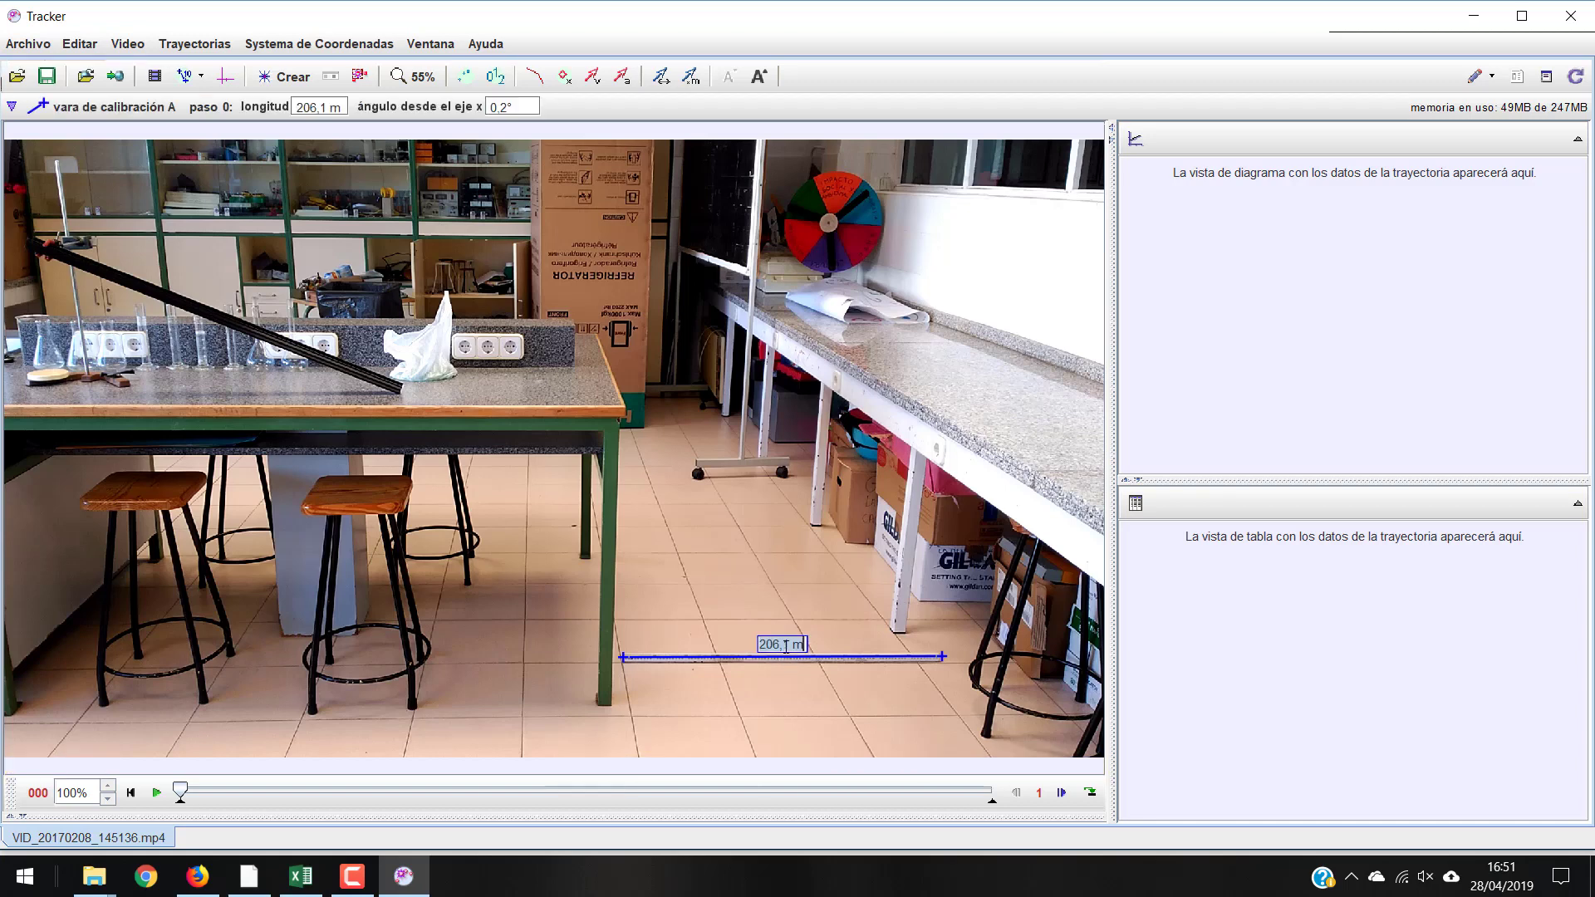
left_click_drag(791, 646, 757, 646)
type("1")
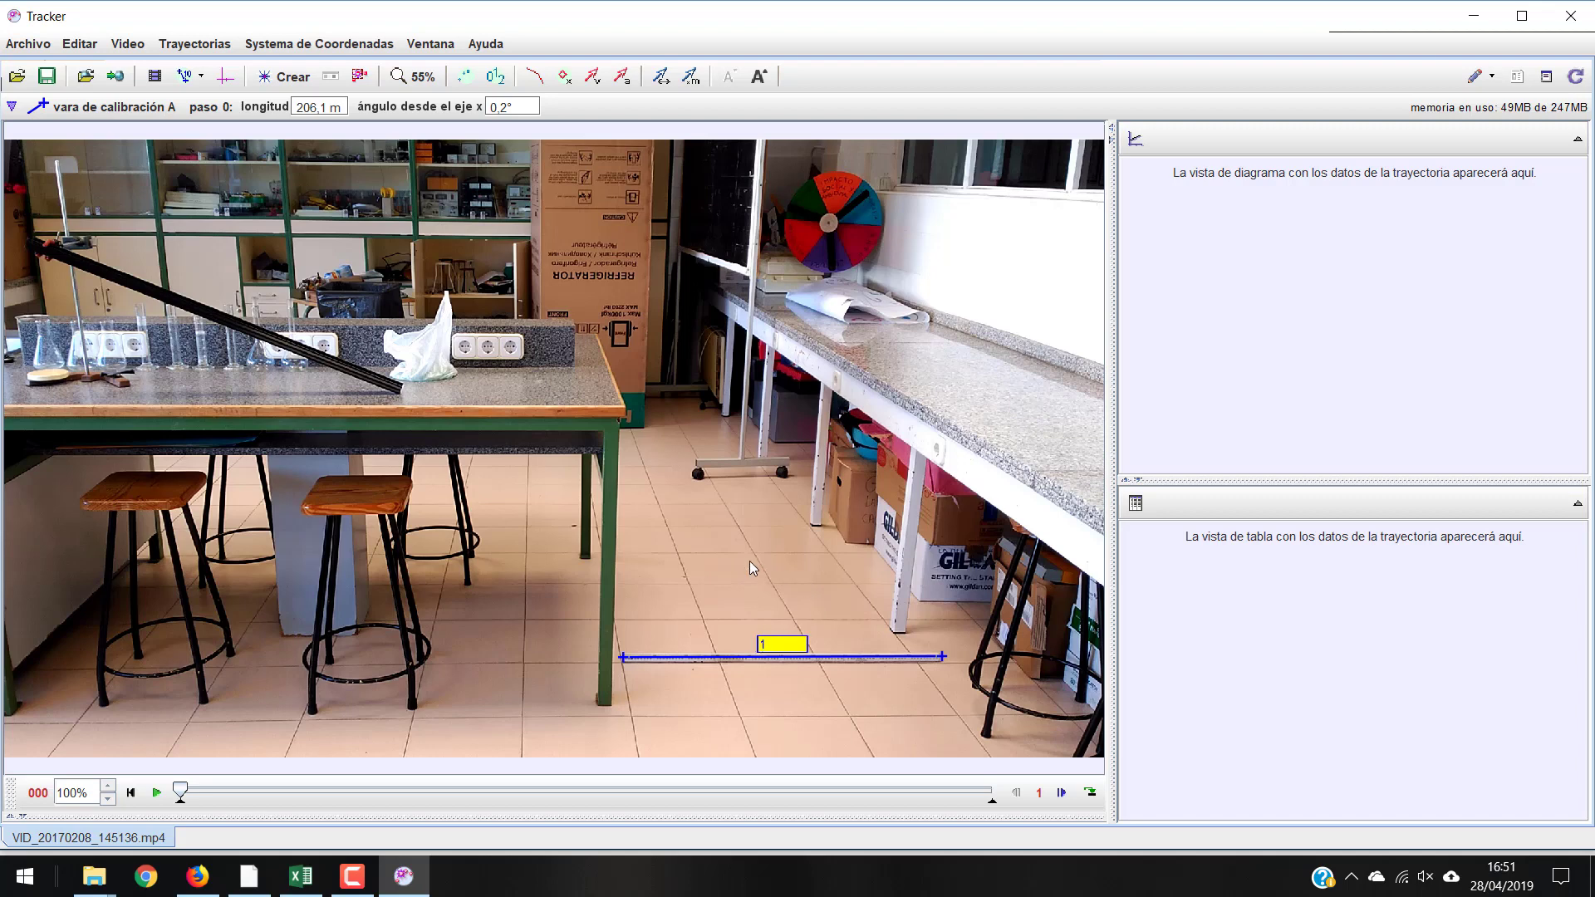
key("Return")
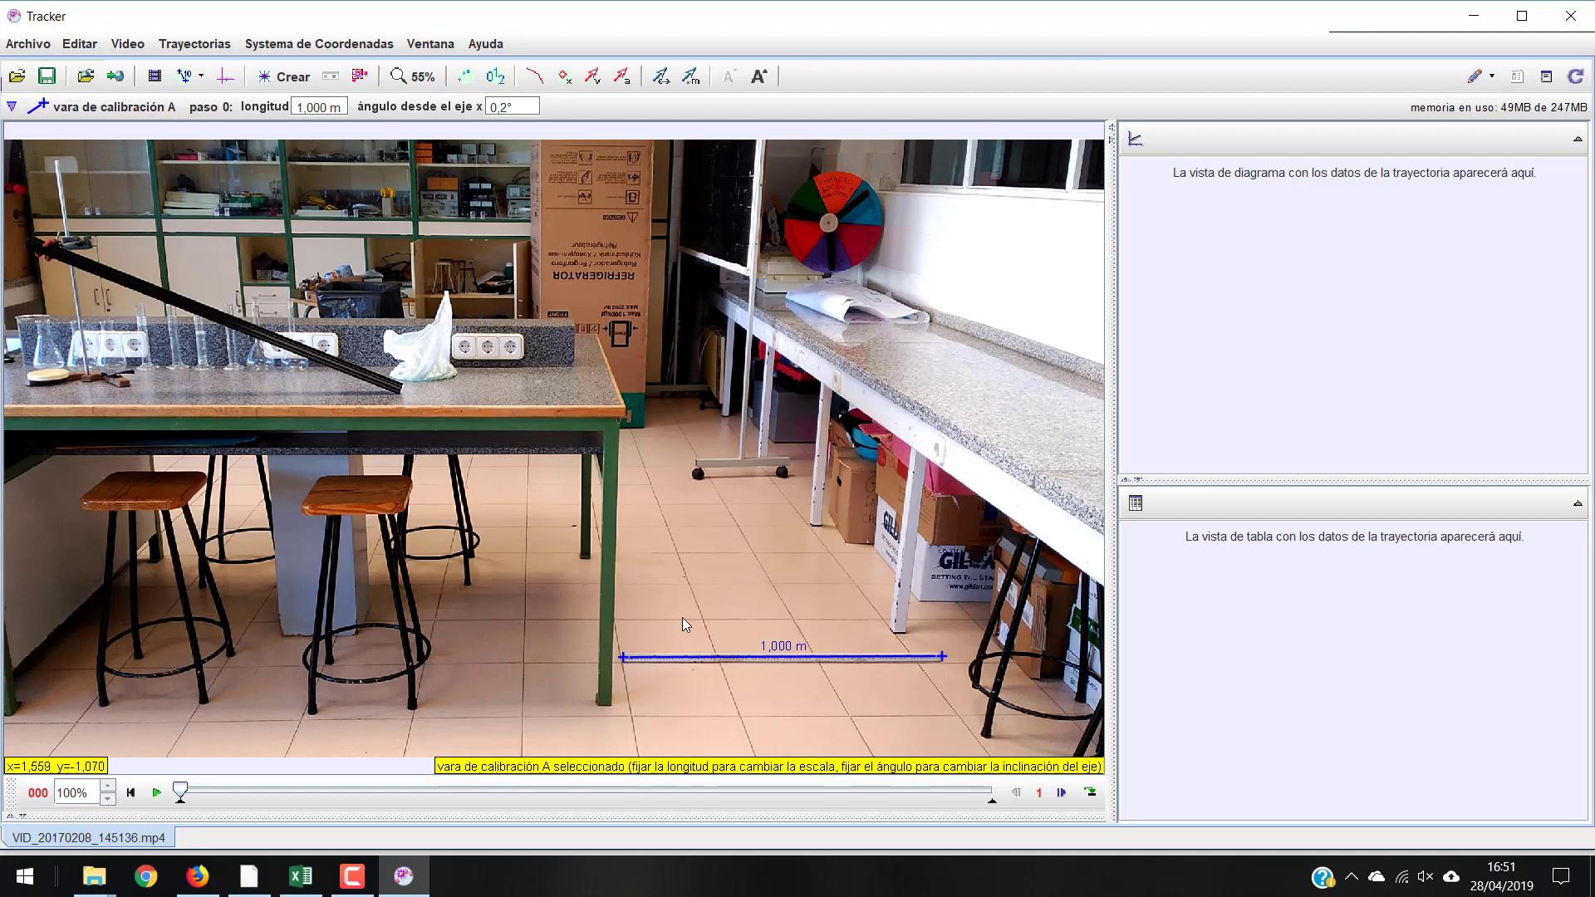
Show the coordinate axes and place the origin on the floor by the table's near leg, just below the calibration stick's left end.
left_click(224, 76)
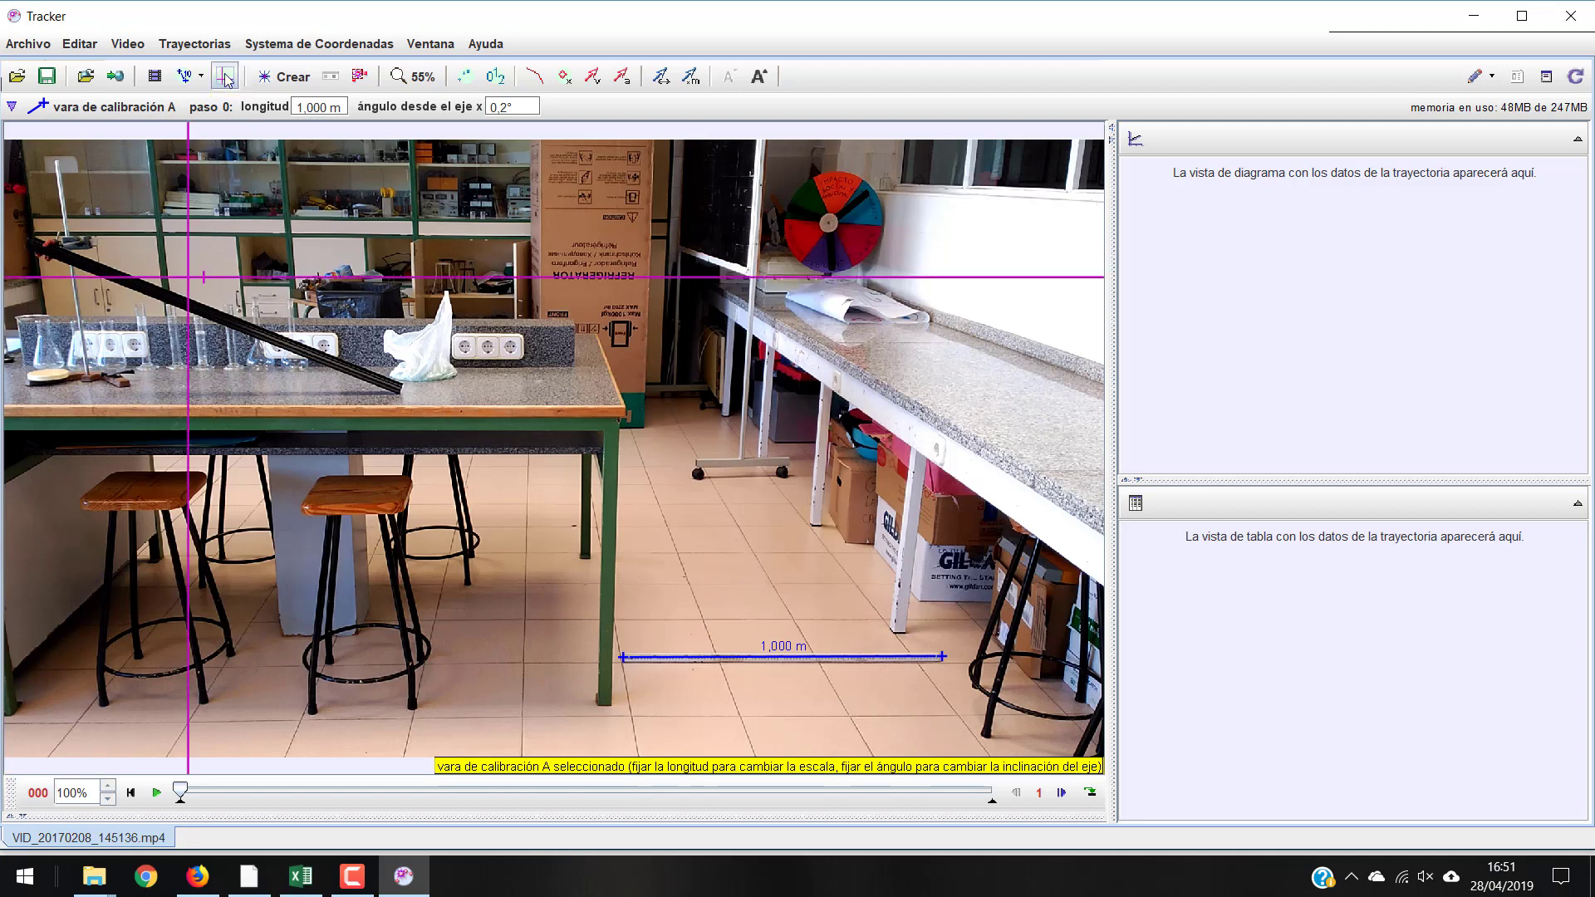
left_click(206, 282)
left_click_drag(206, 289, 676, 736)
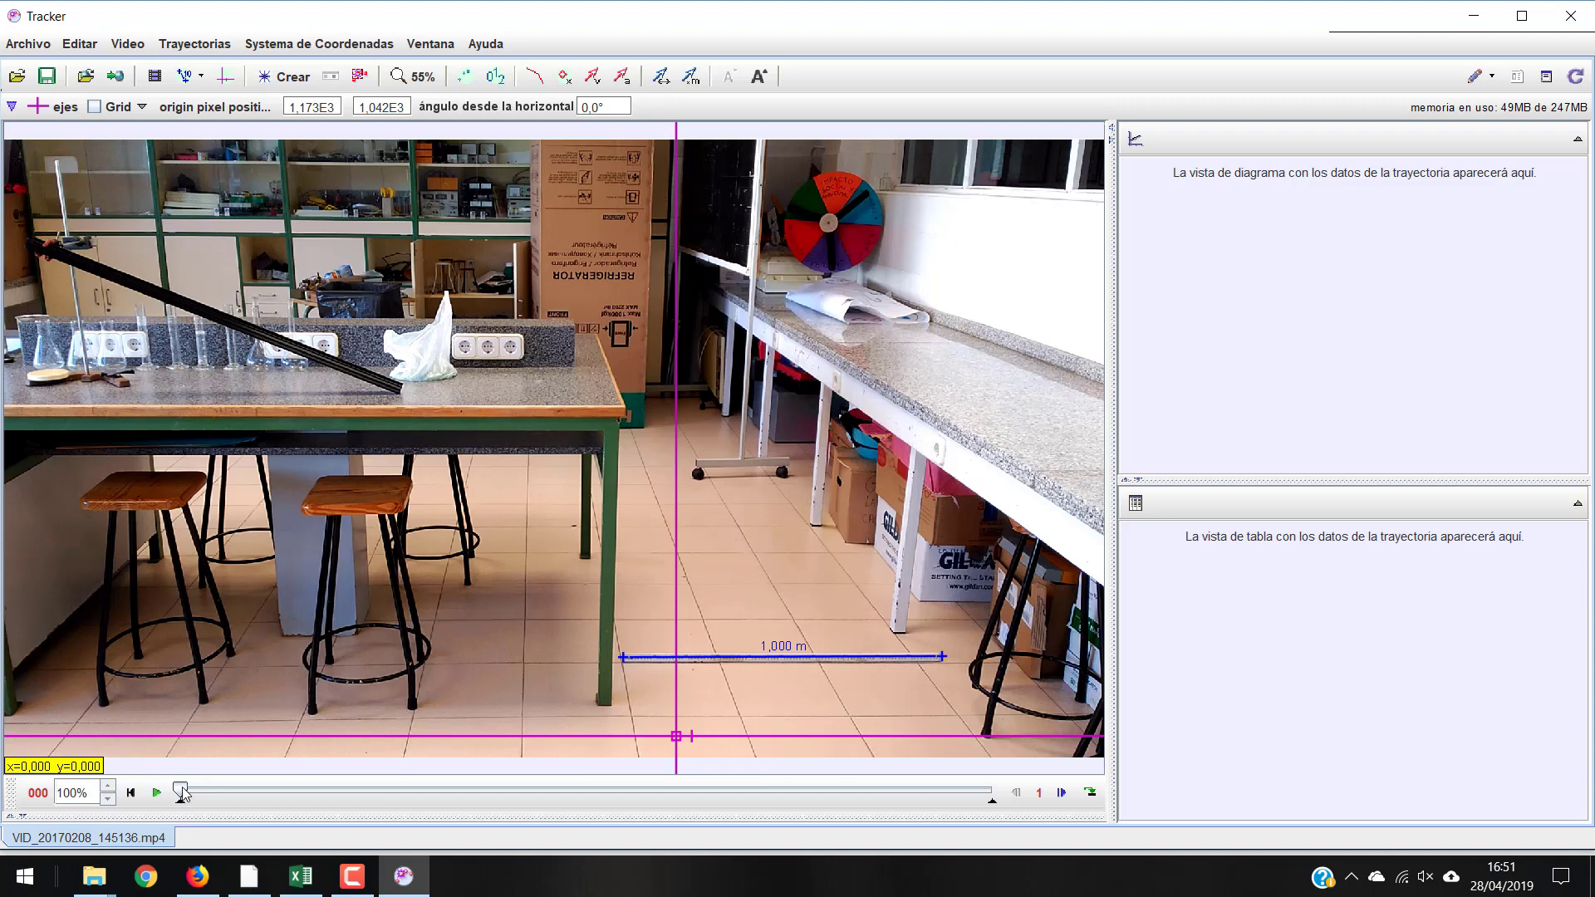
left_click_drag(181, 793, 550, 798)
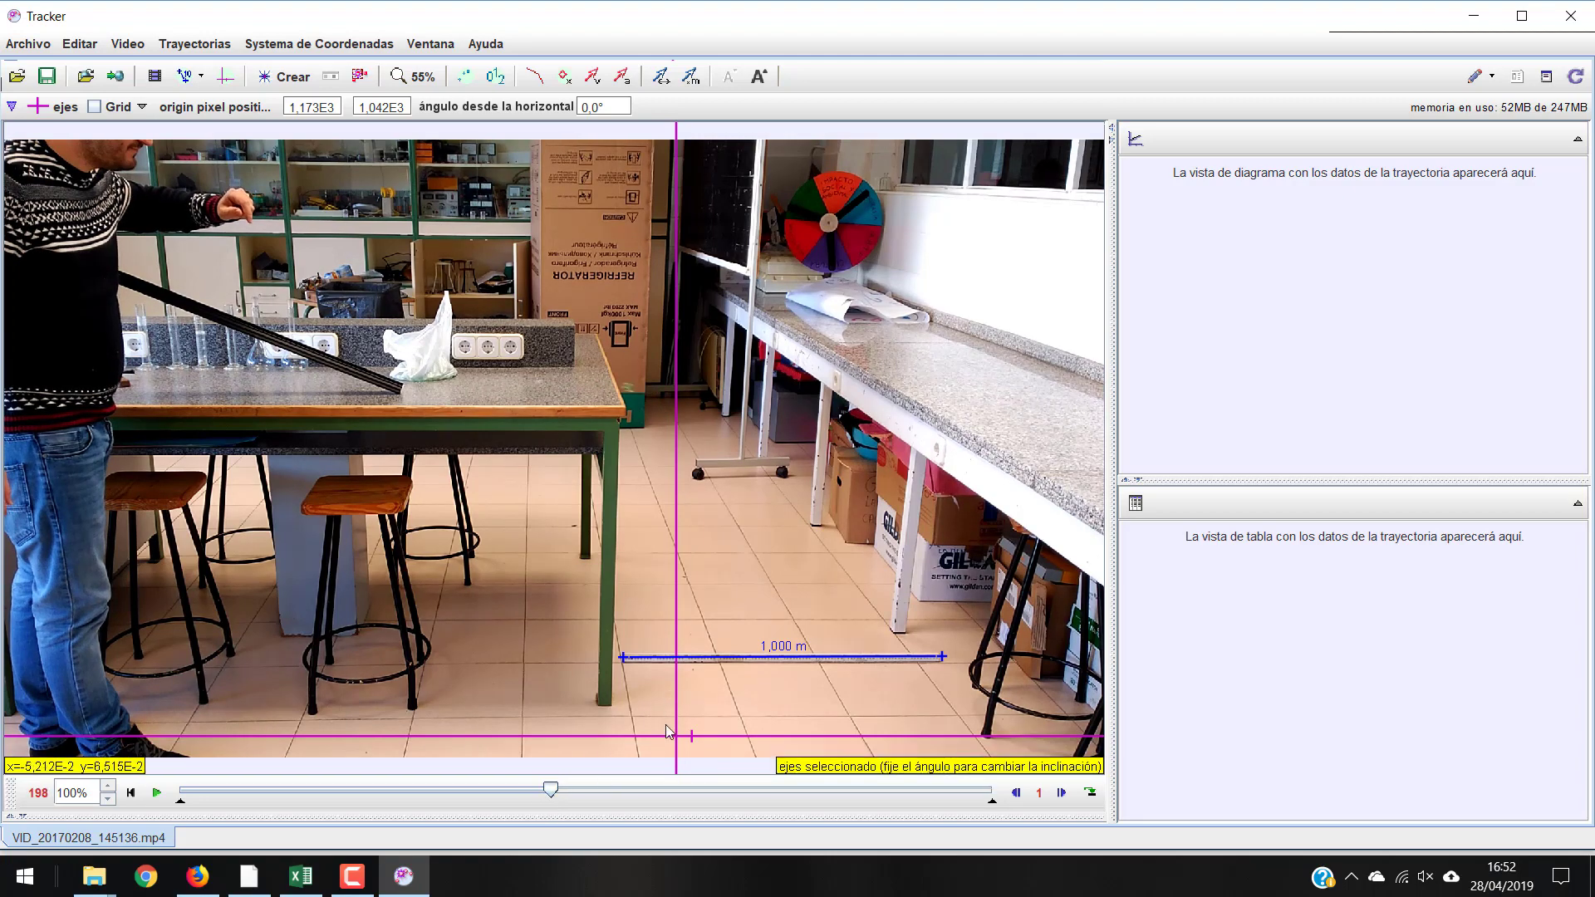
left_click_drag(678, 735, 623, 738)
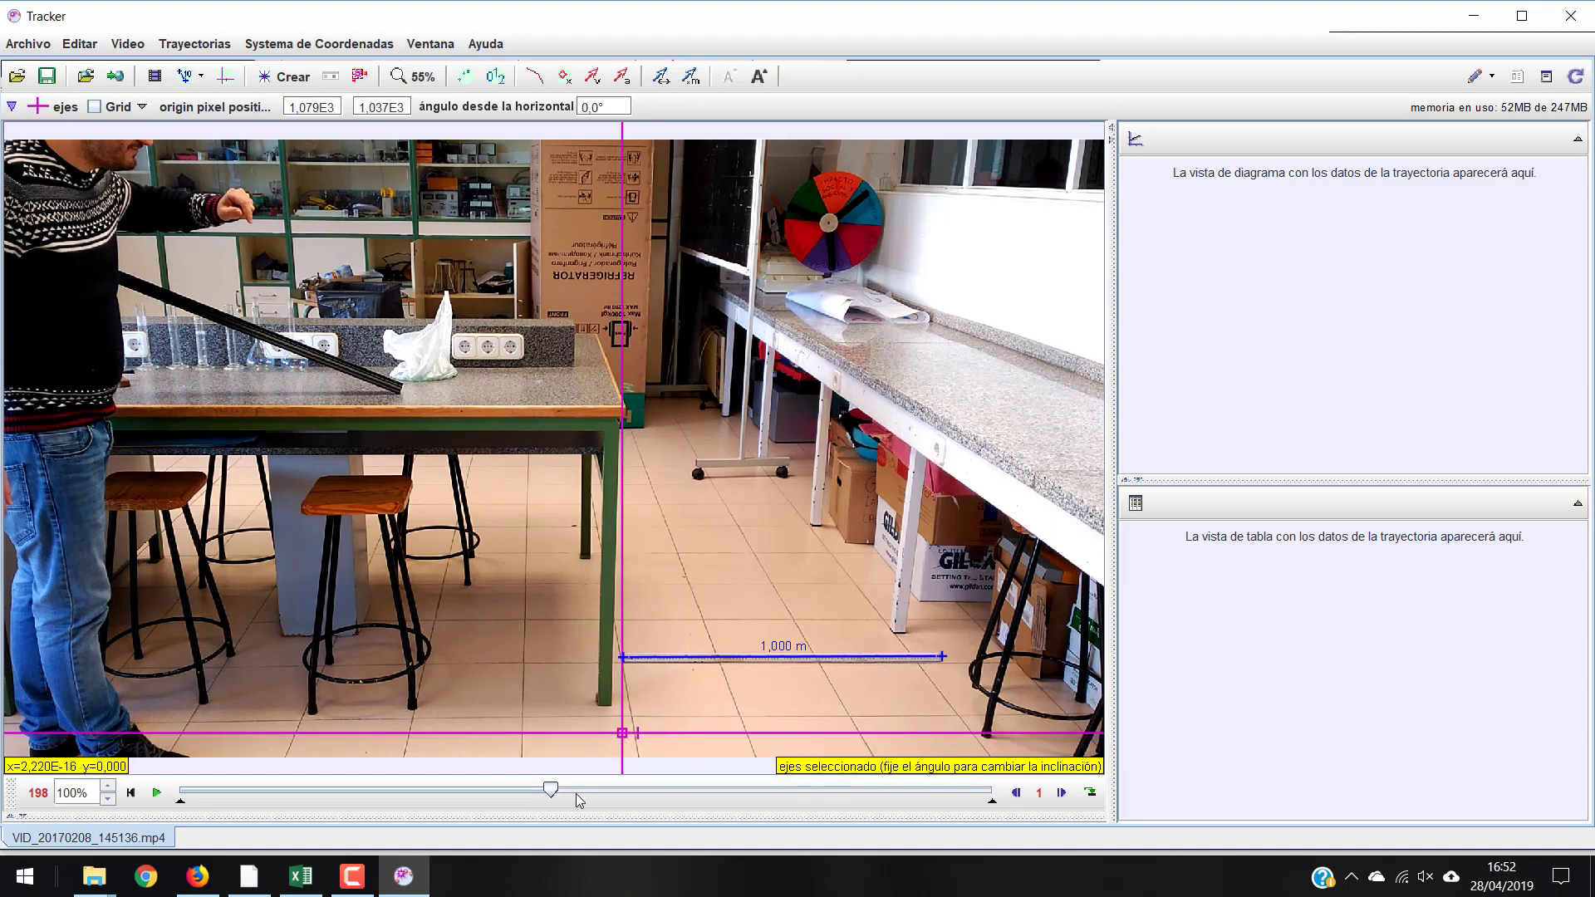
left_click_drag(552, 791, 570, 794)
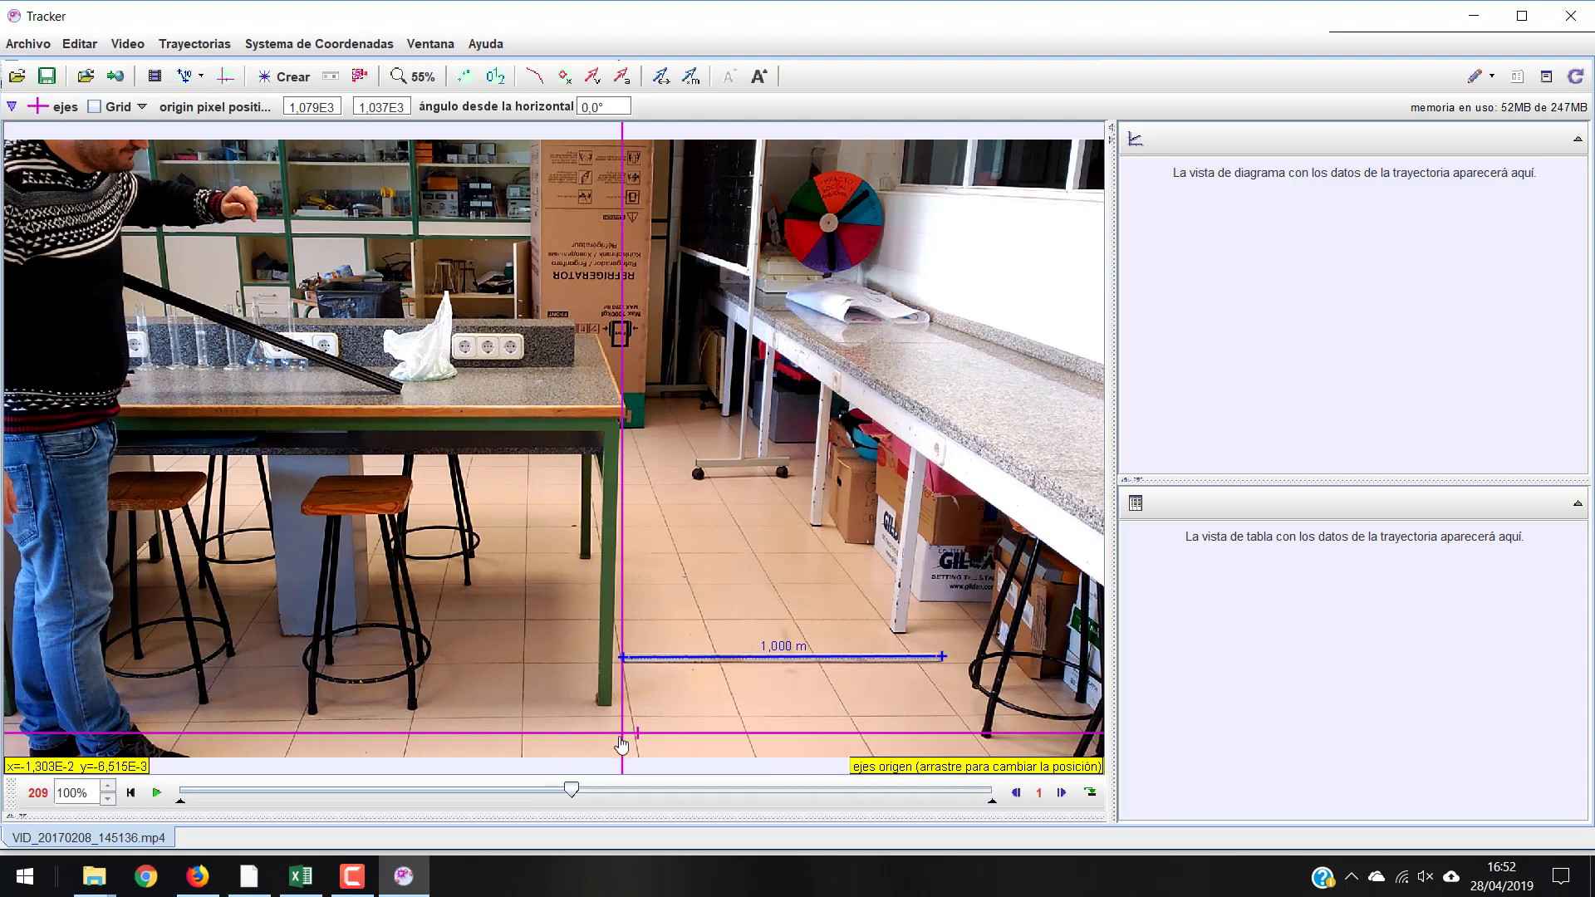
left_click_drag(628, 740, 624, 678)
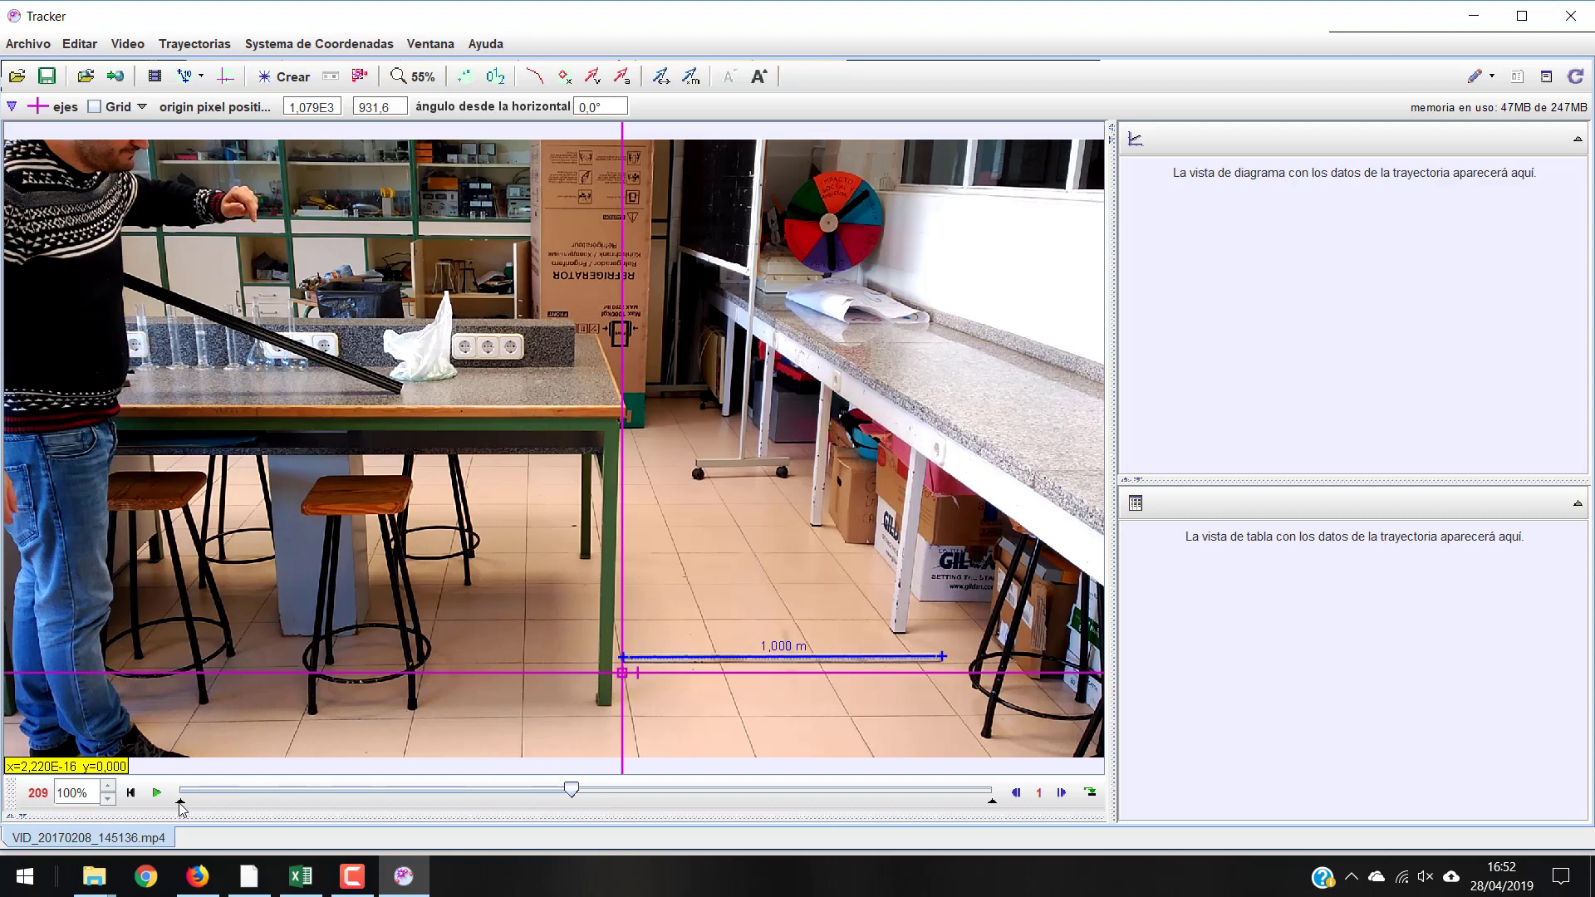
Trim the video clip to start at frame 197 and end at frame 210, and return to the start frame.
mouse_move(181, 808)
left_mouse_down()
mouse_move(593, 812)
mouse_move(548, 799)
left_mouse_up()
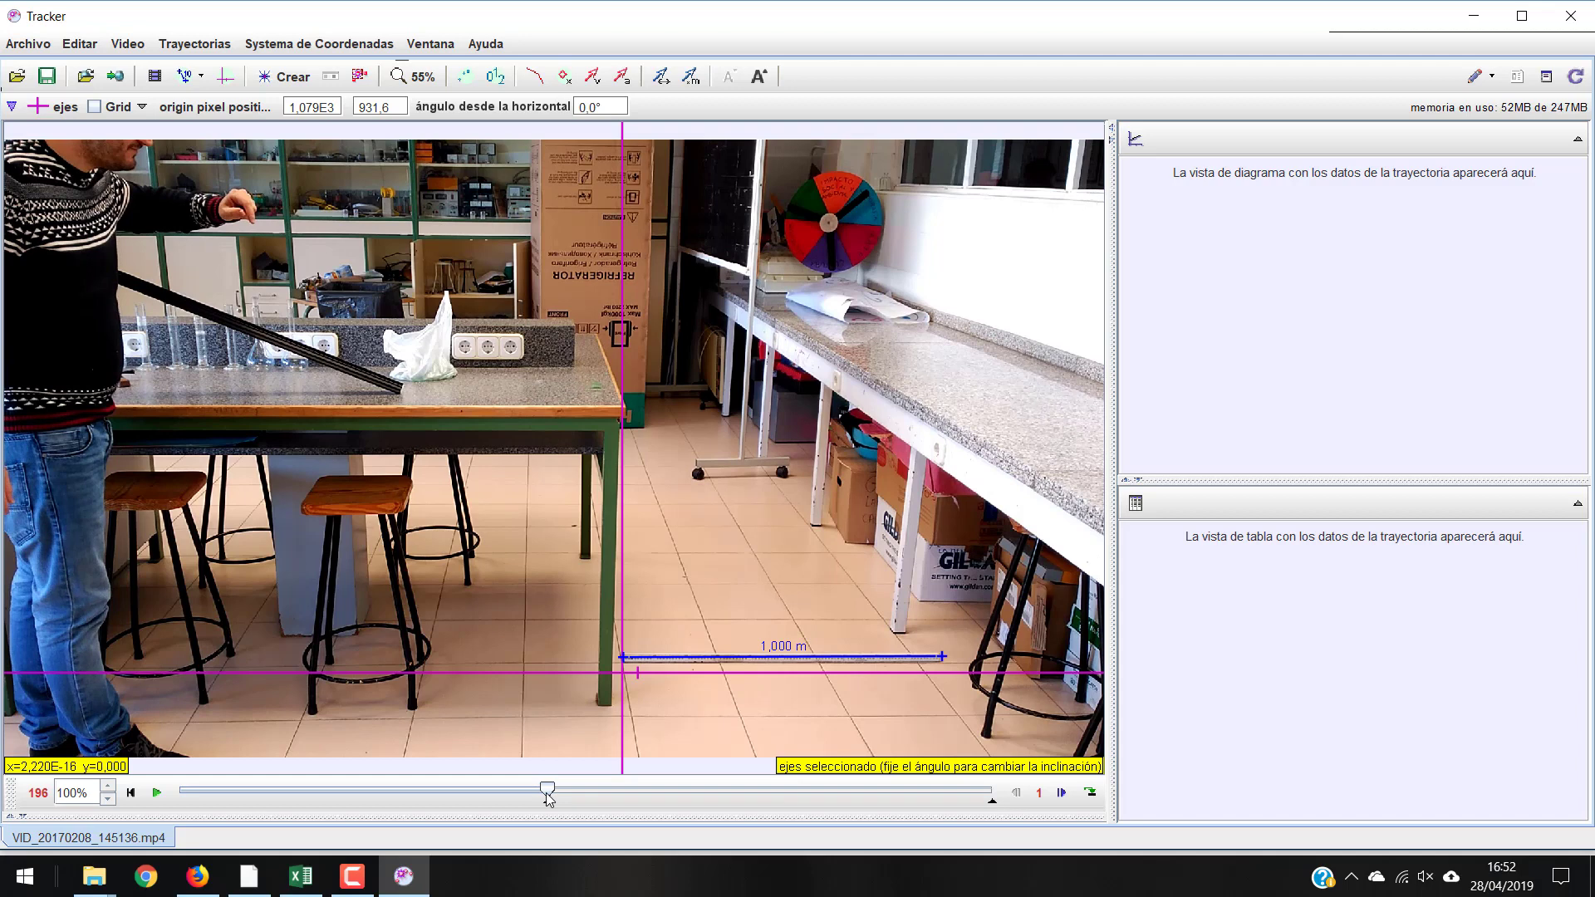
left_click_drag(548, 799, 549, 800)
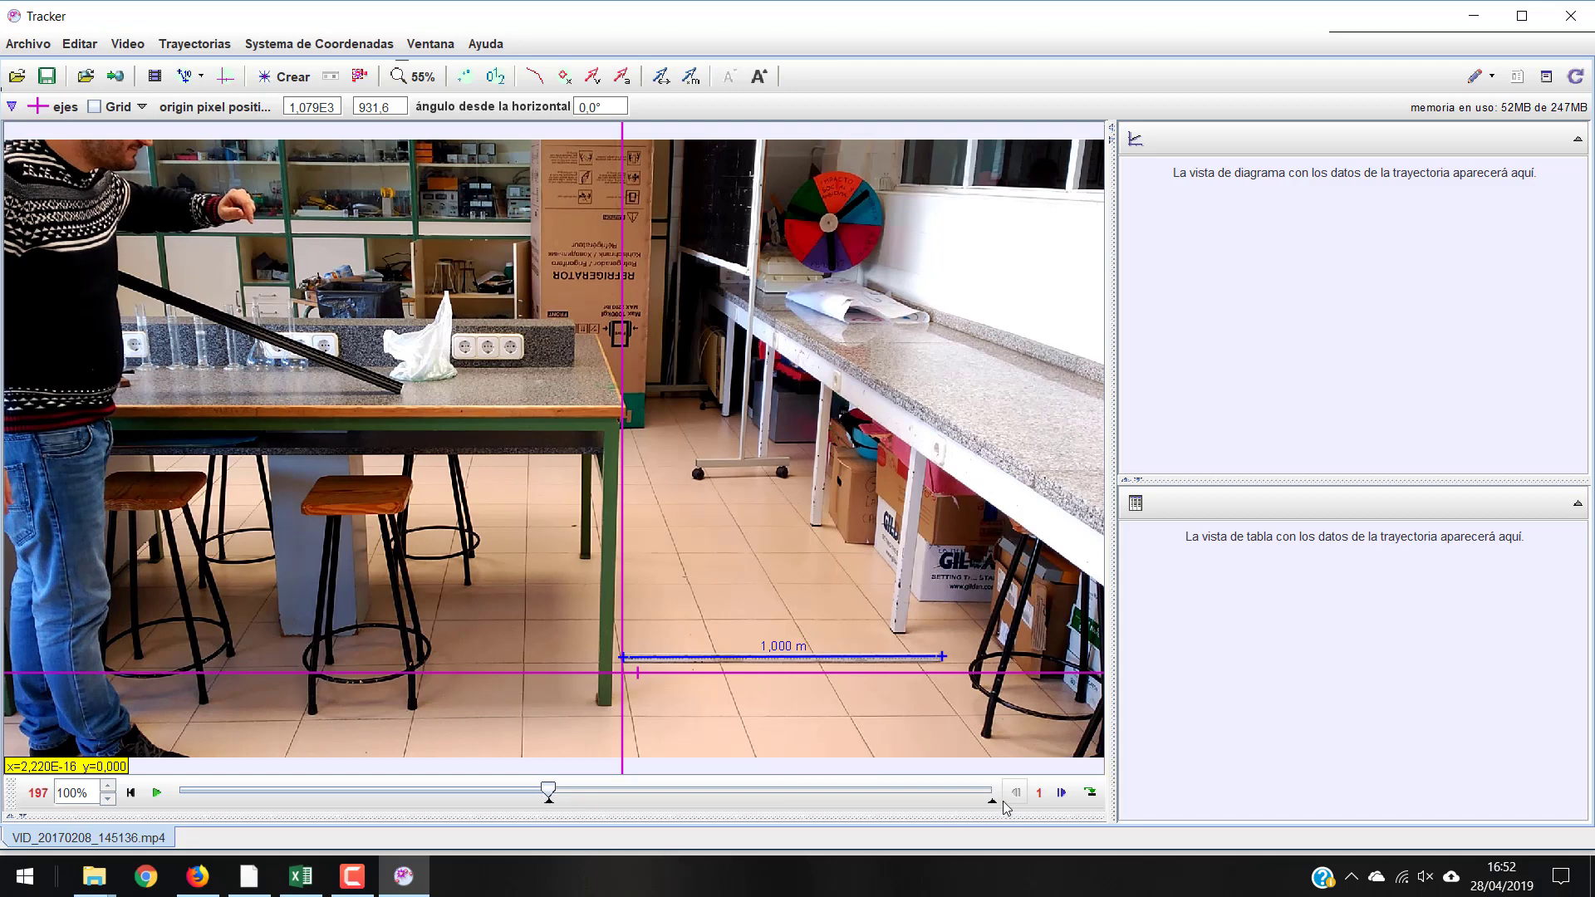
left_click_drag(994, 801, 574, 801)
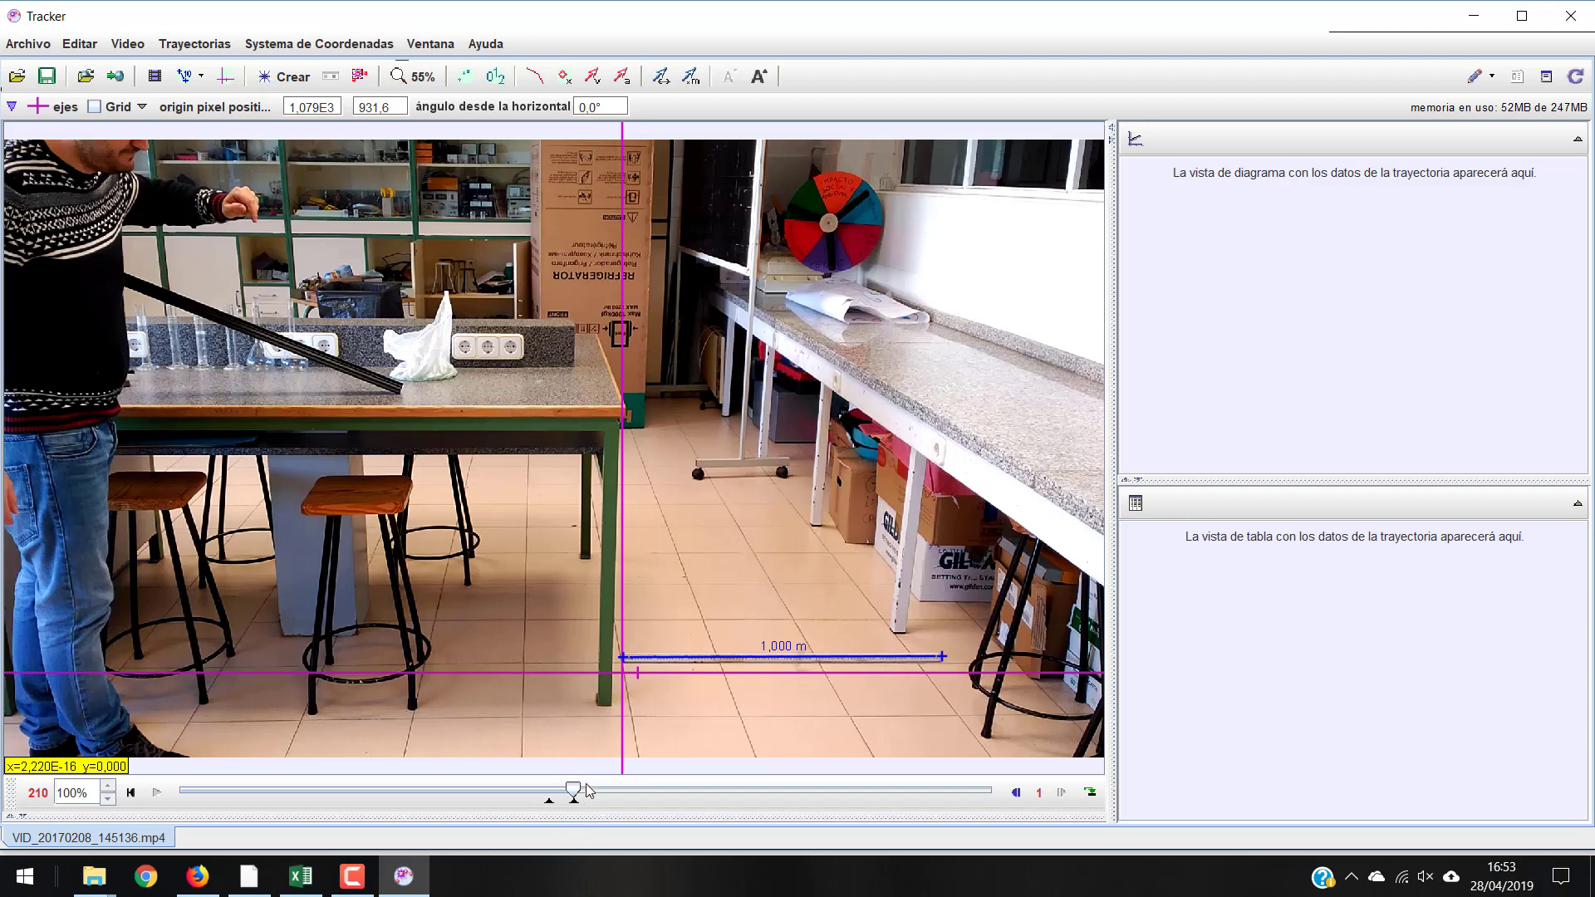
left_click_drag(573, 793, 548, 794)
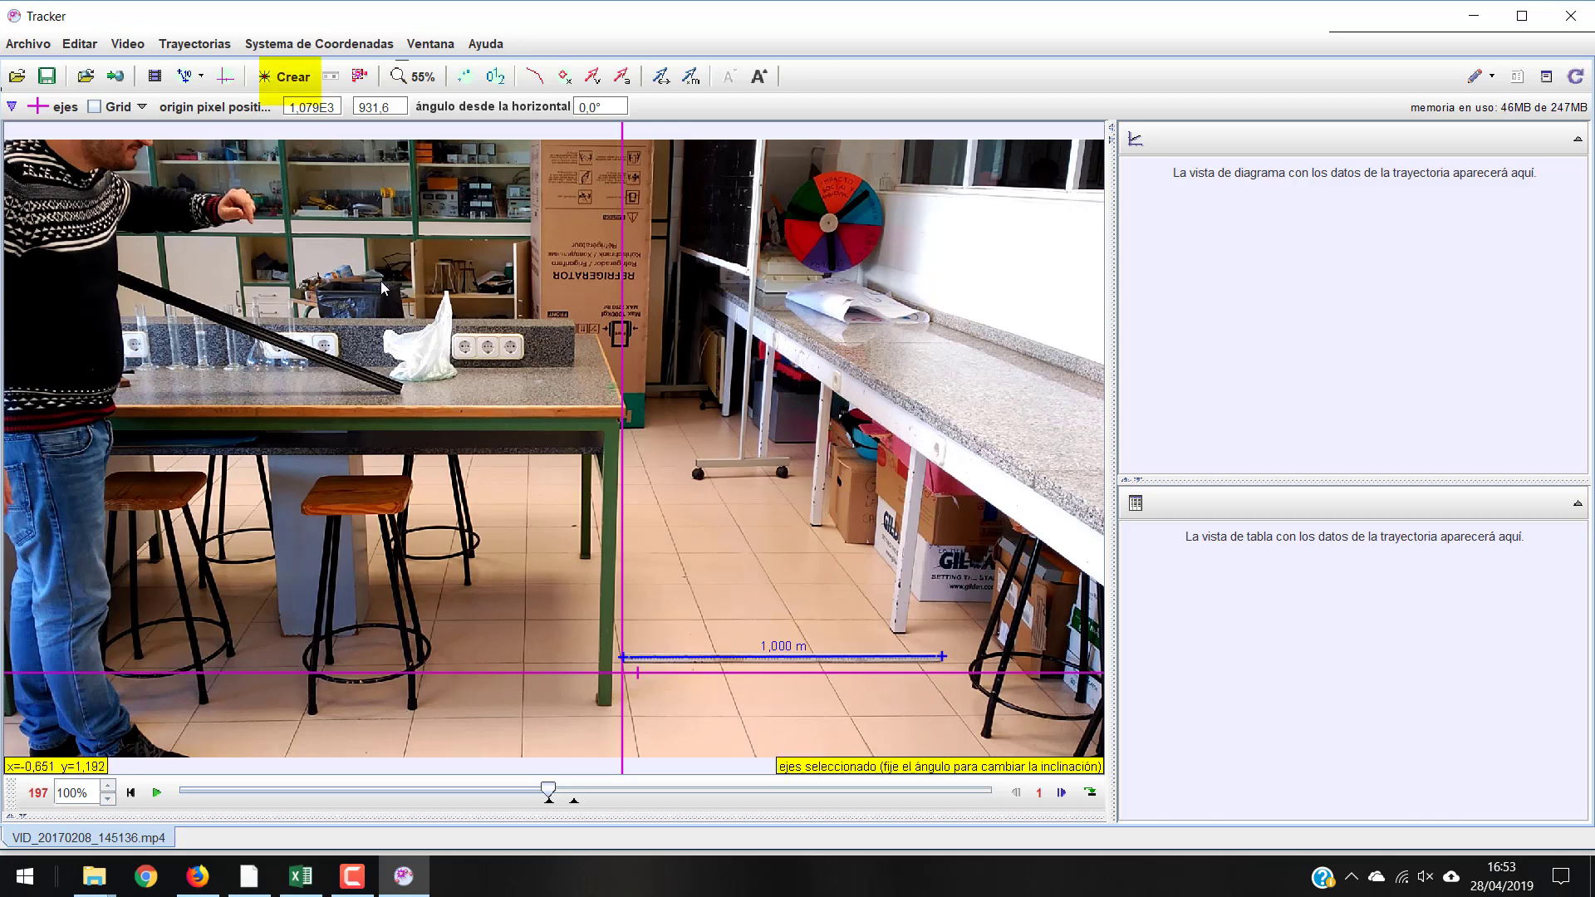
Create a point mass track, step one frame forward and go back to frame 197.
left_click(282, 77)
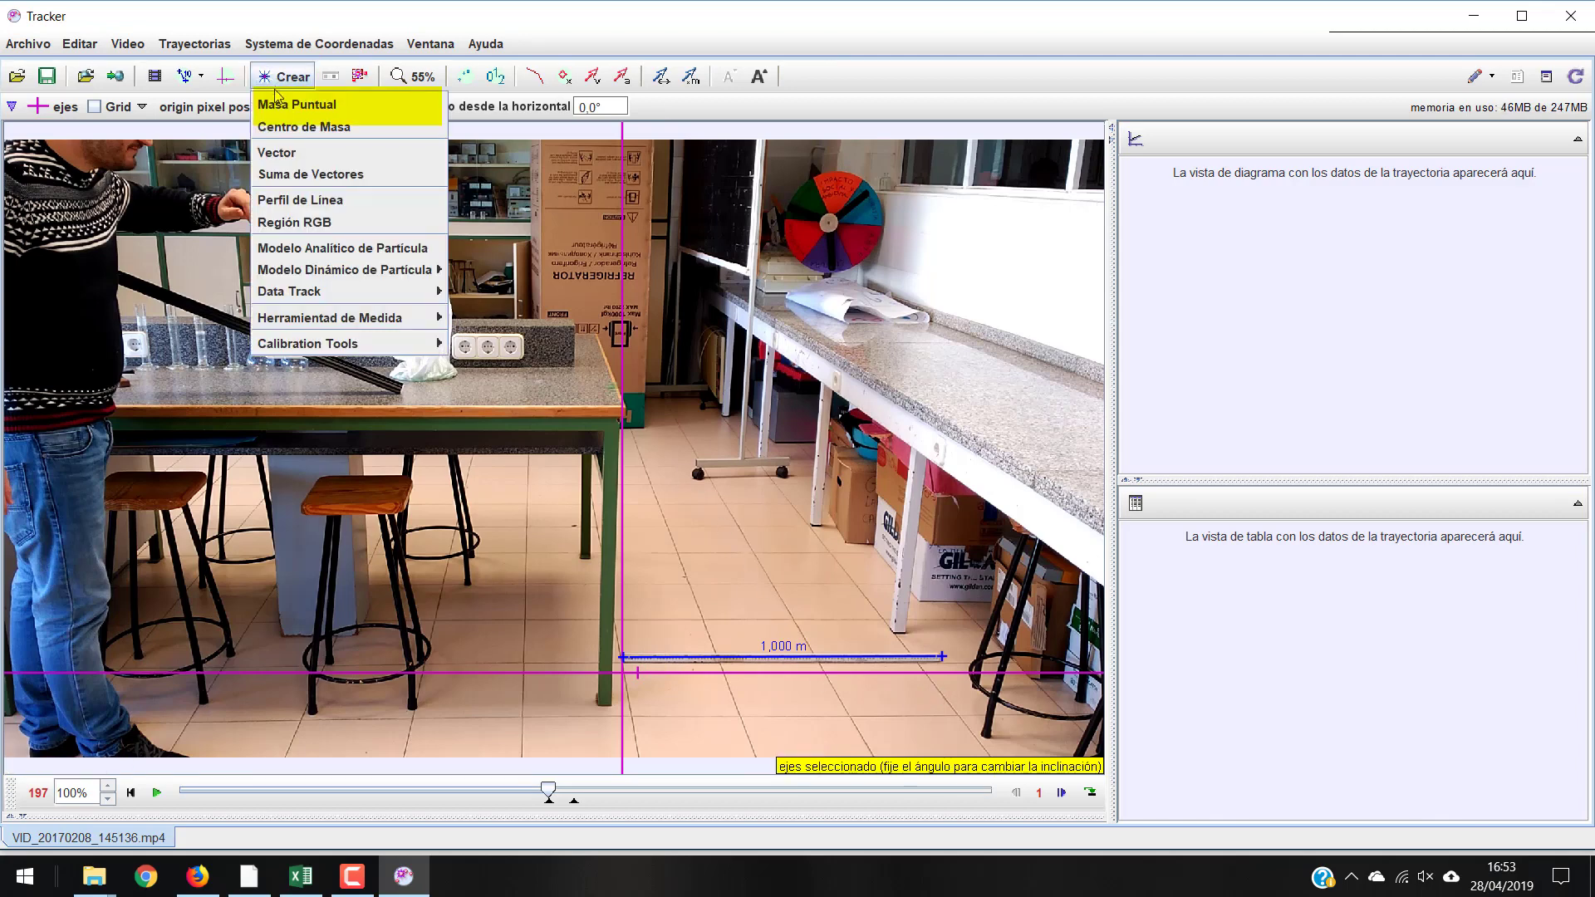
left_click(274, 102)
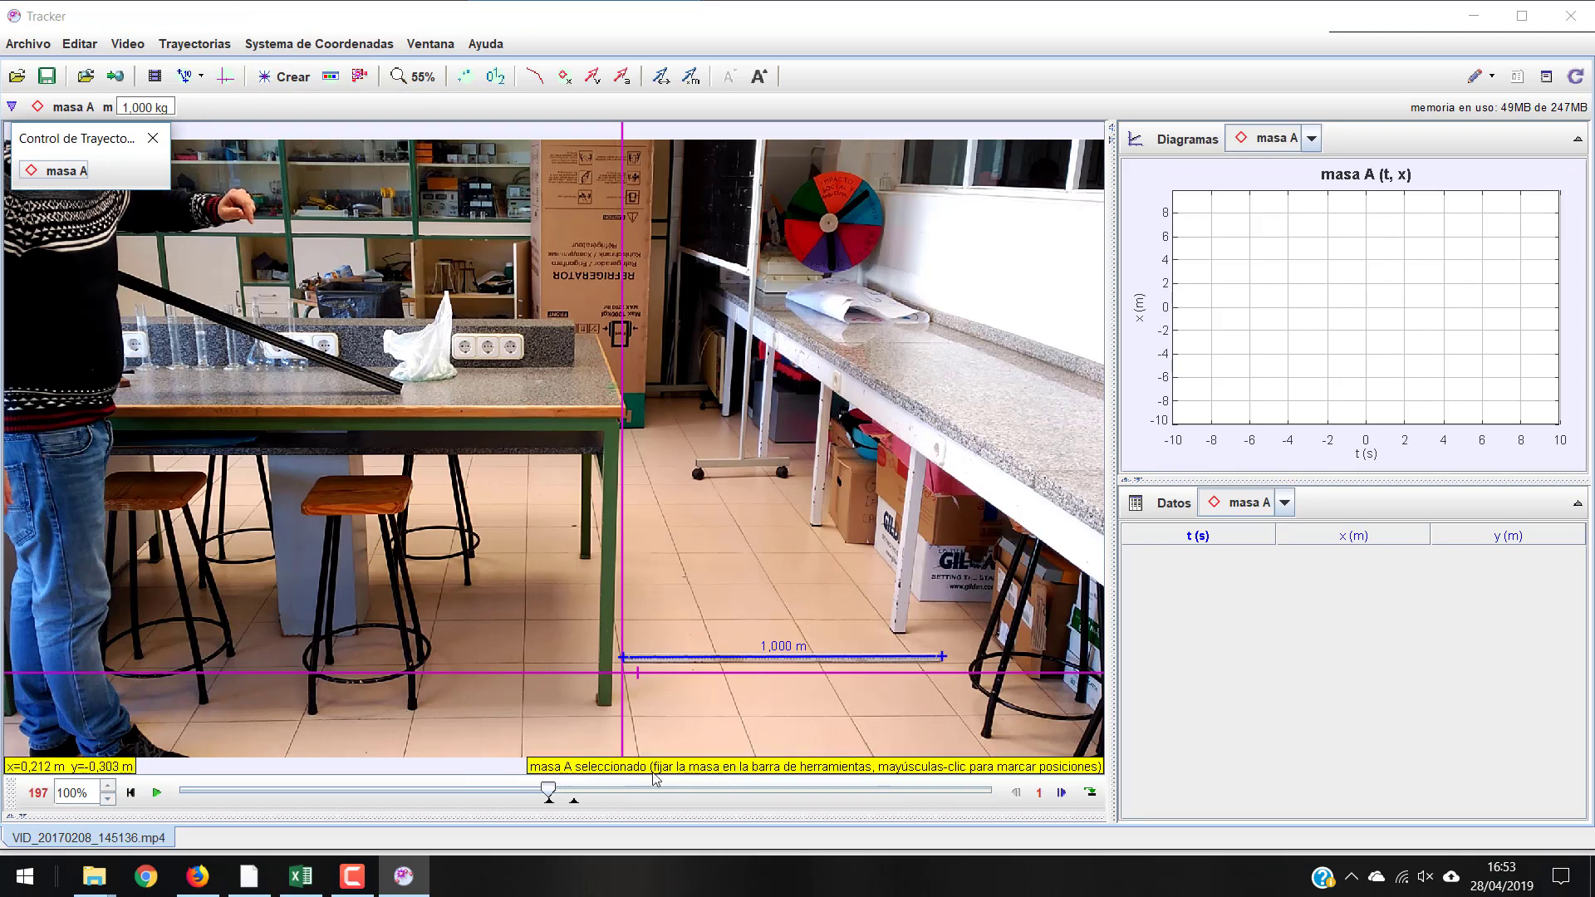
left_click(1062, 792)
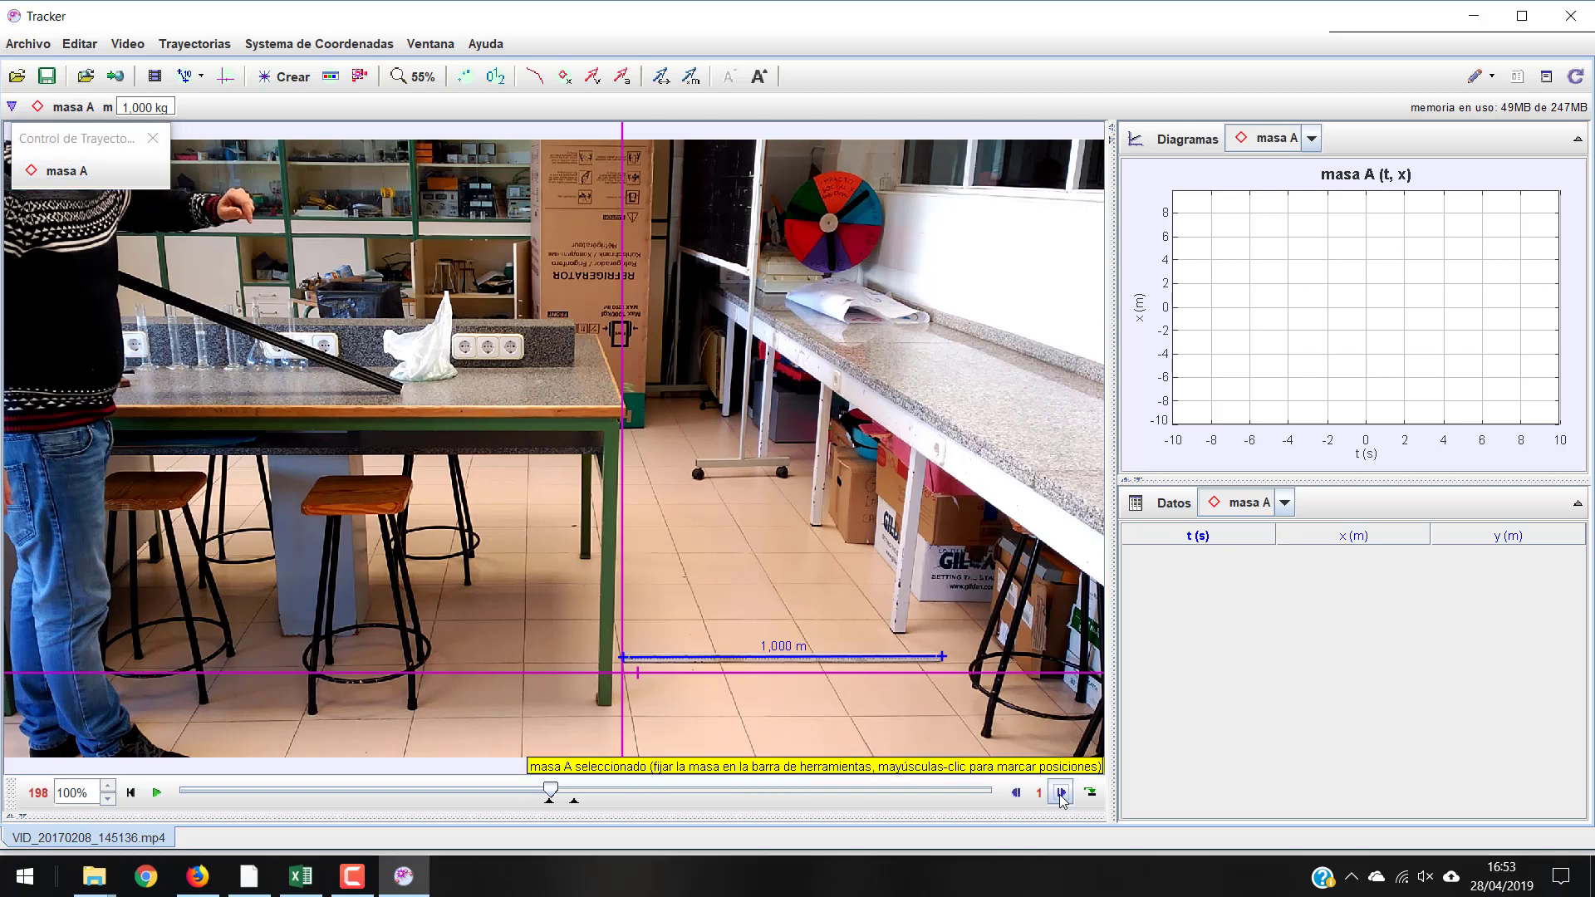
left_click(1015, 793)
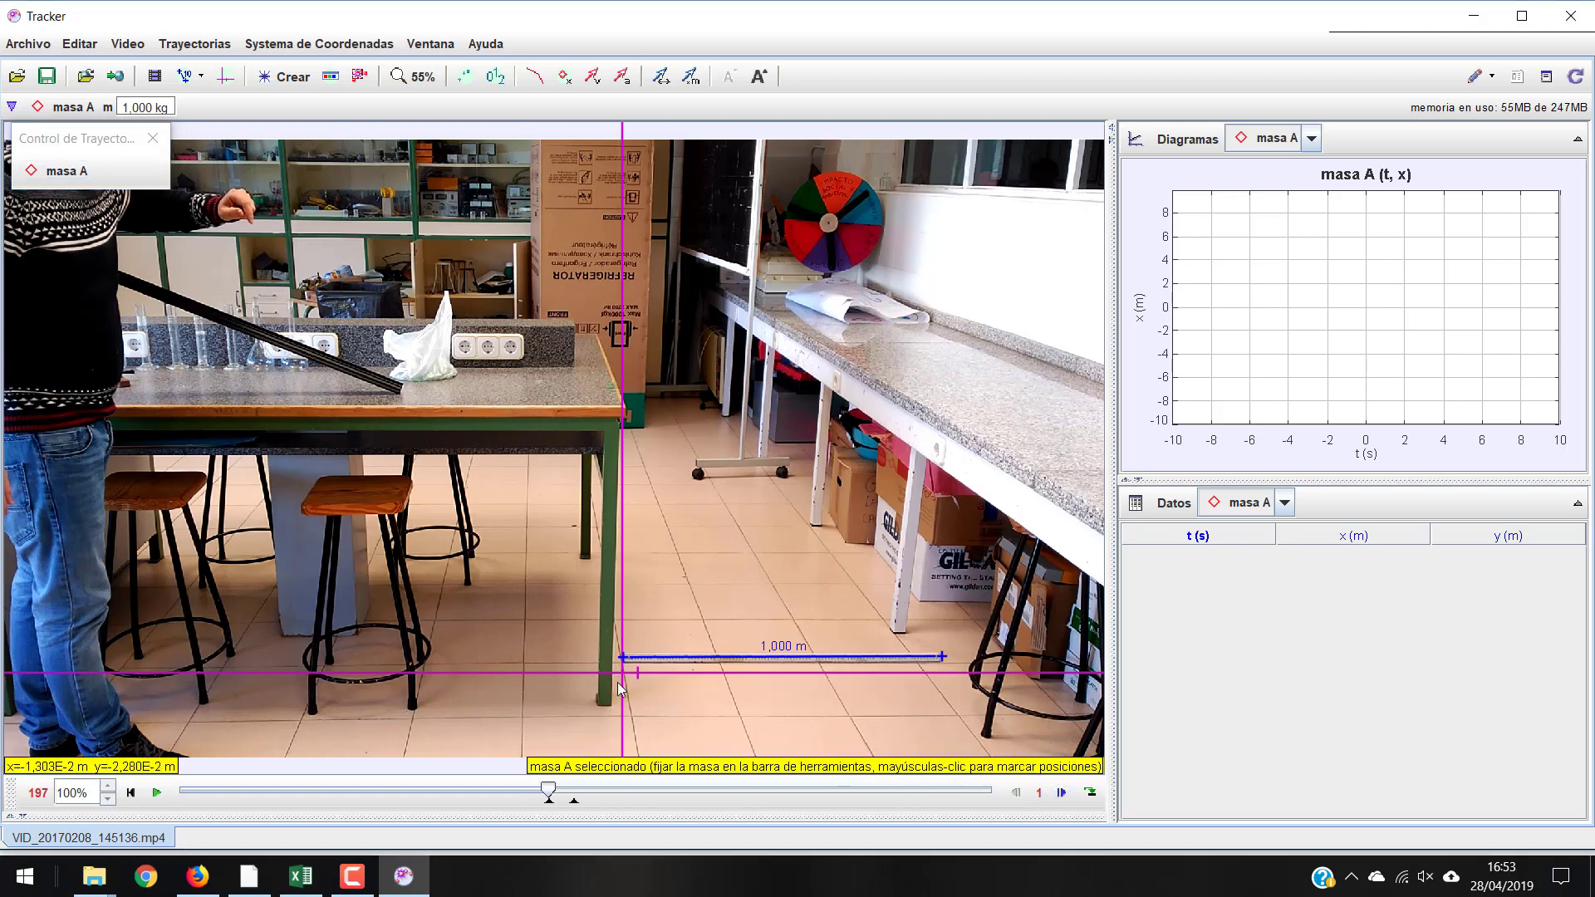
Shift the axes origin slightly left to line up with the table's edge, keeping its height, and leave the clip at frame 197.
left_click_drag(625, 680, 619, 680)
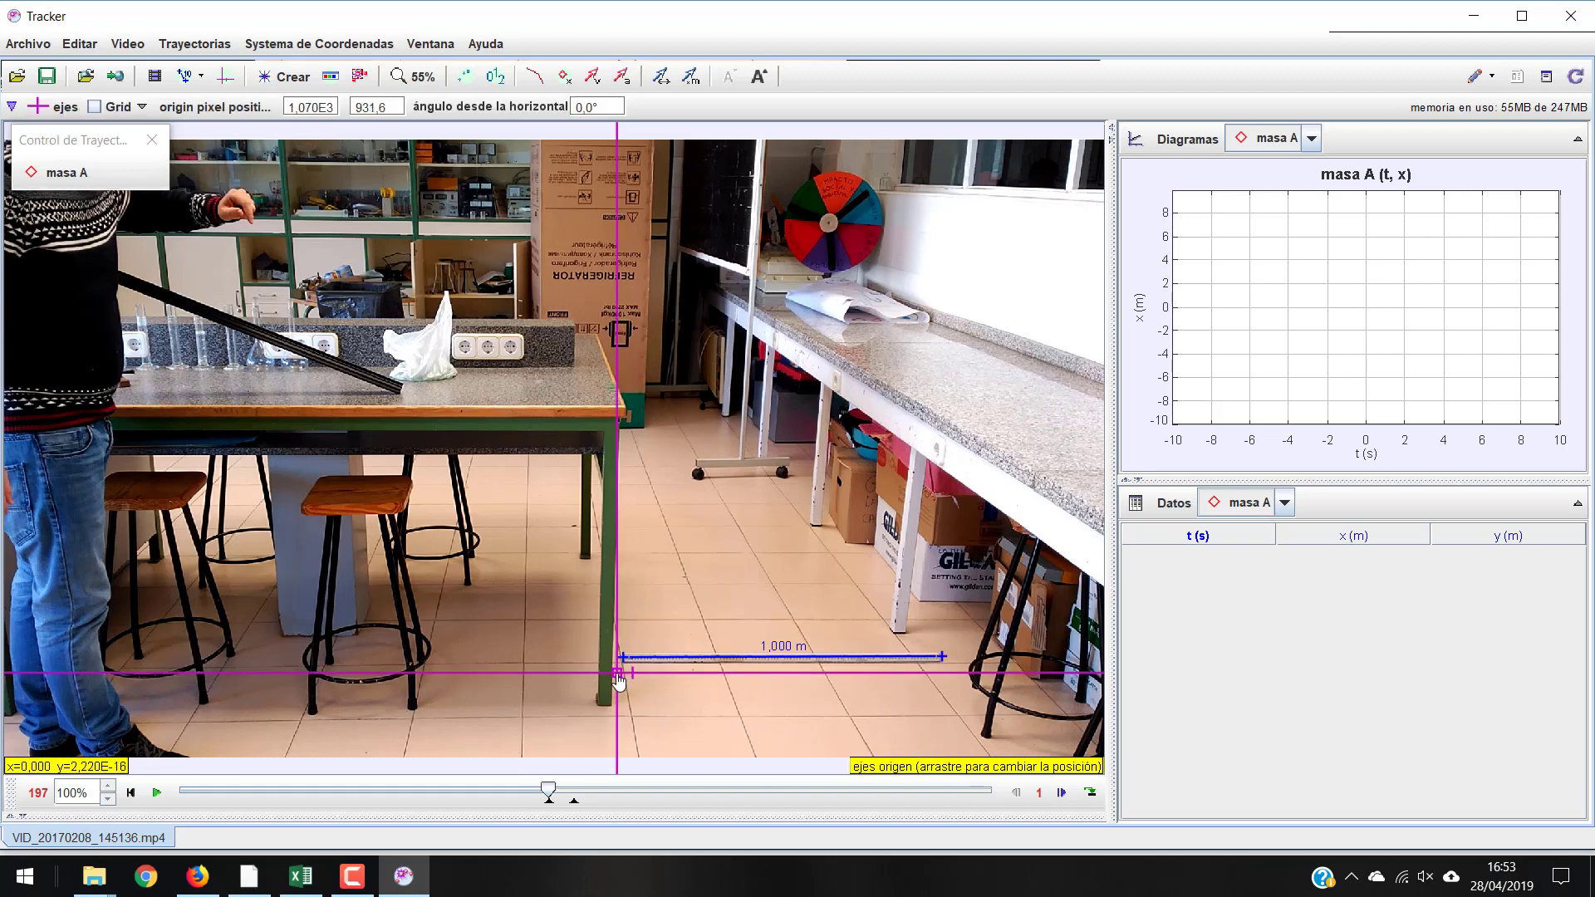
key("Right")
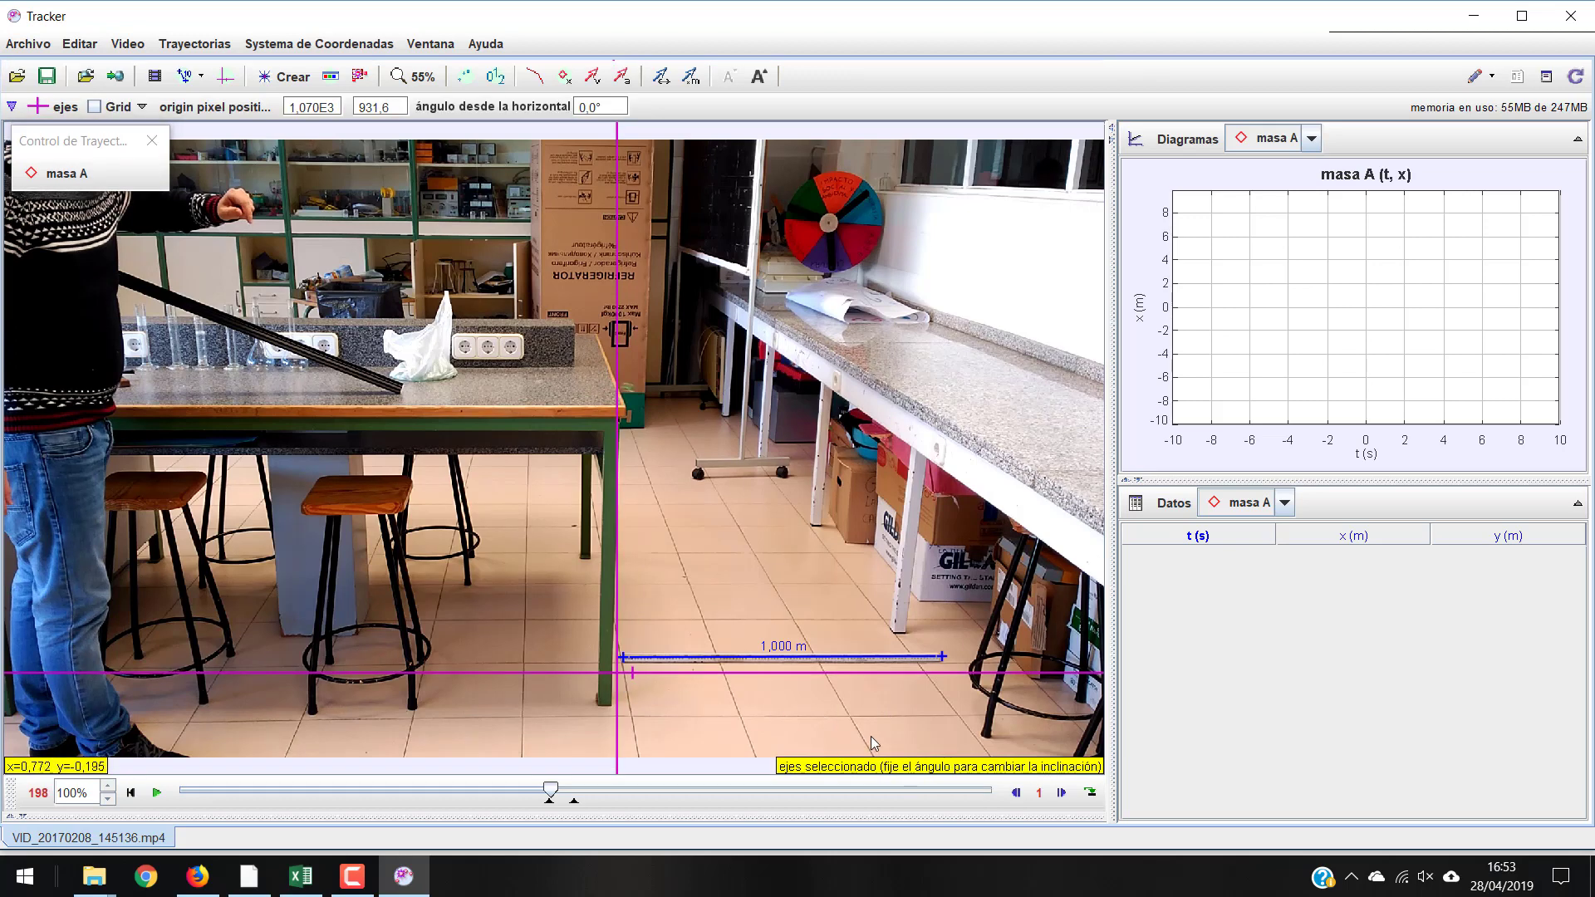
left_click(1015, 792)
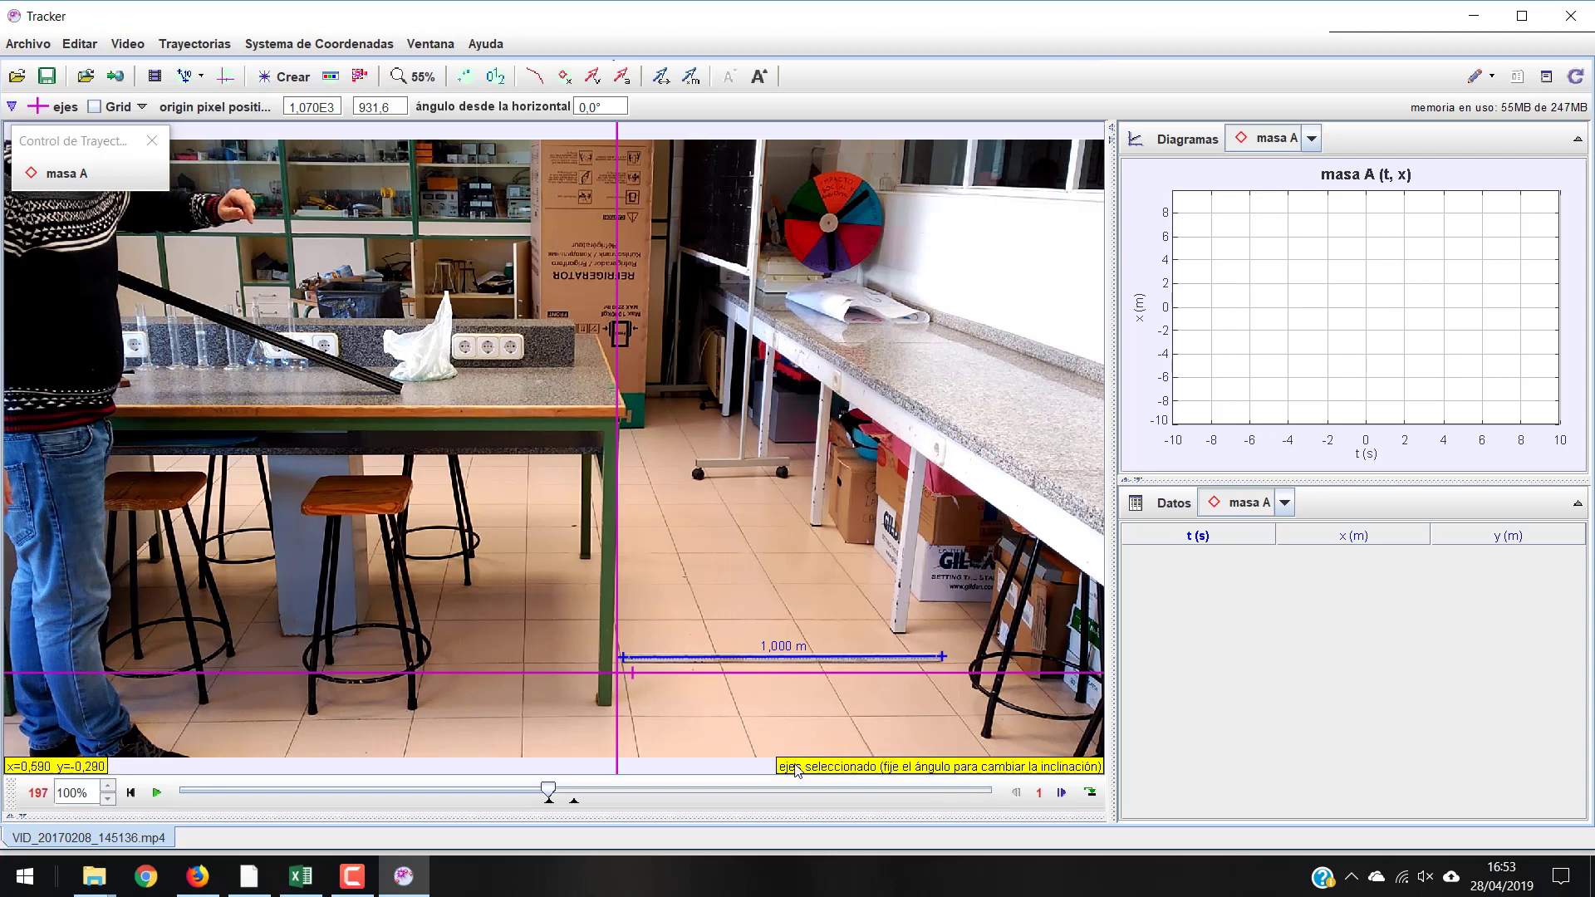
Select the point mass track and mark the moving object's position frame by frame from frame 197 through frame 209.
left_click(69, 172)
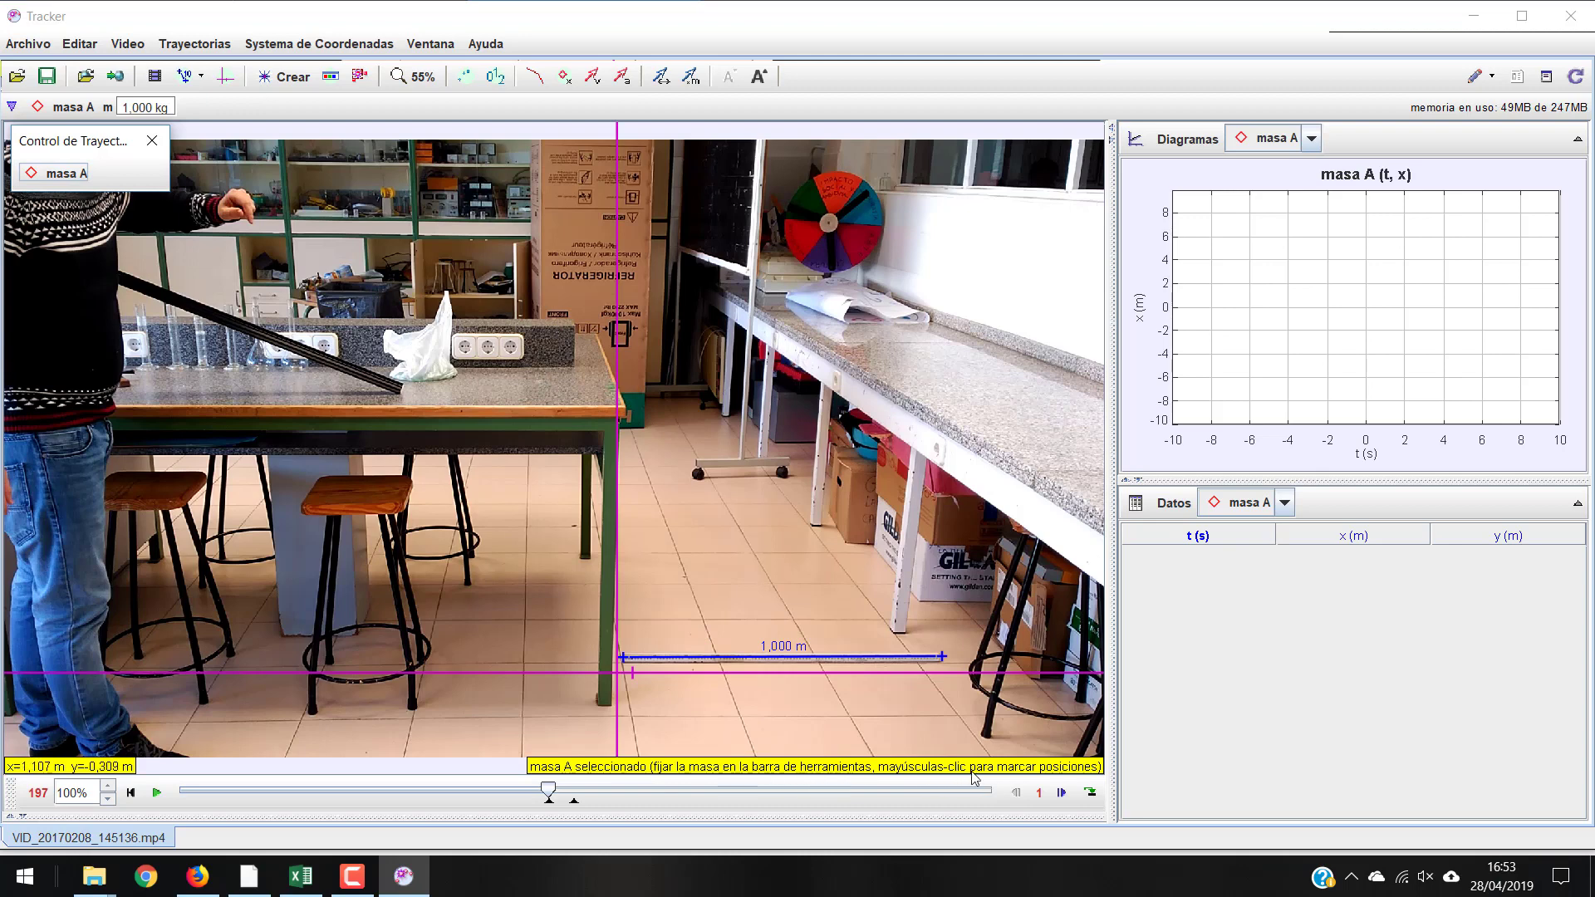
left_click(615, 387, "shift")
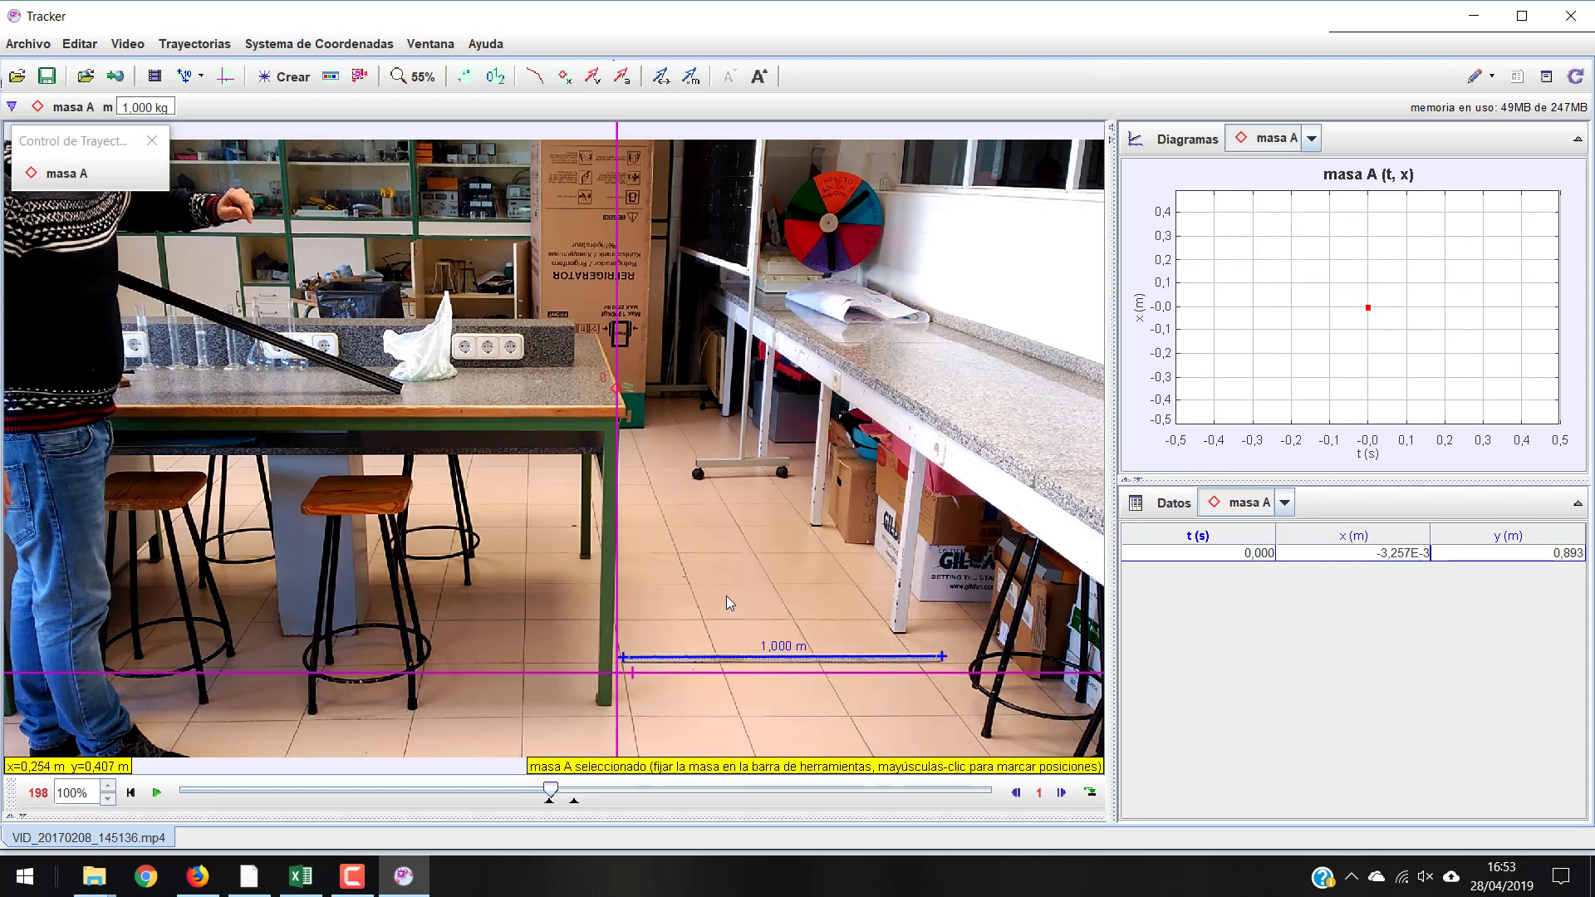
key("shift")
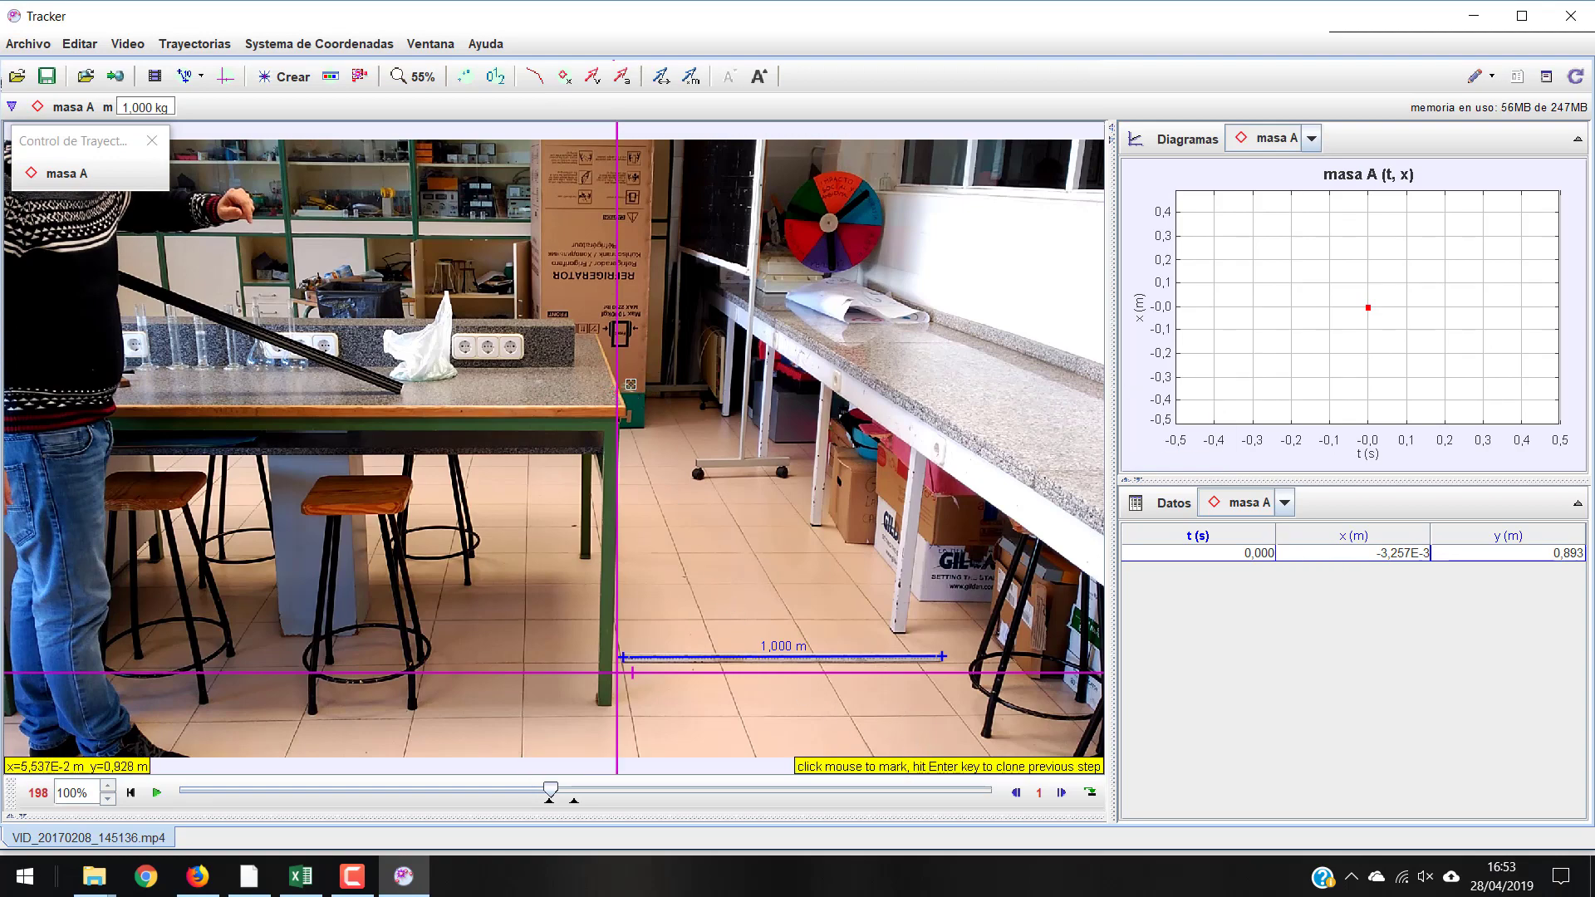
left_click(630, 388, "shift")
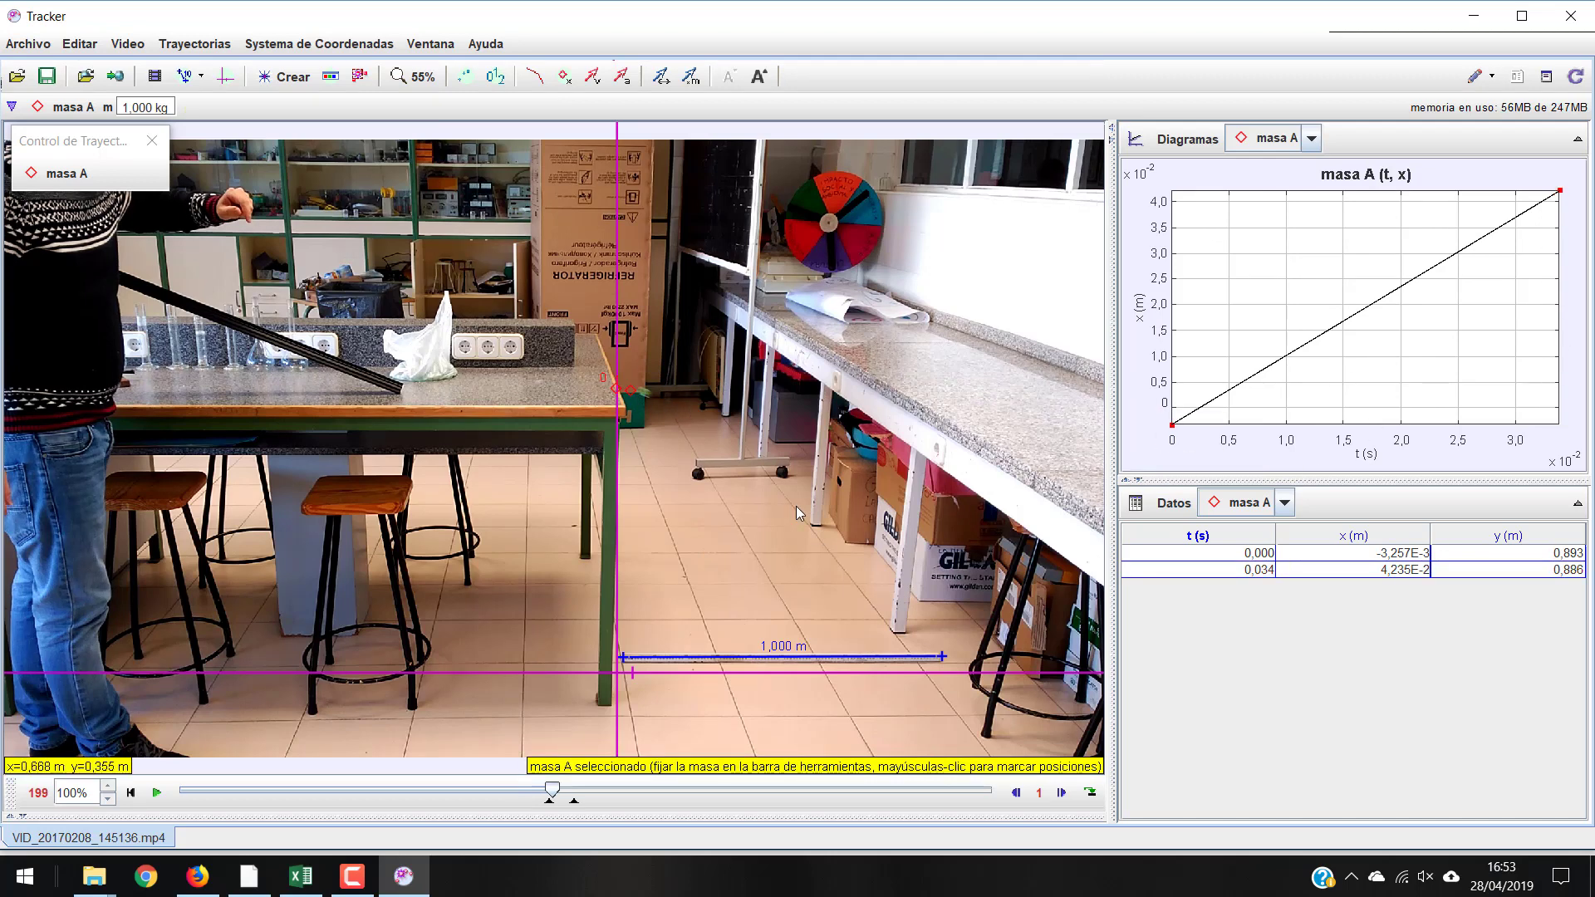
key("shift")
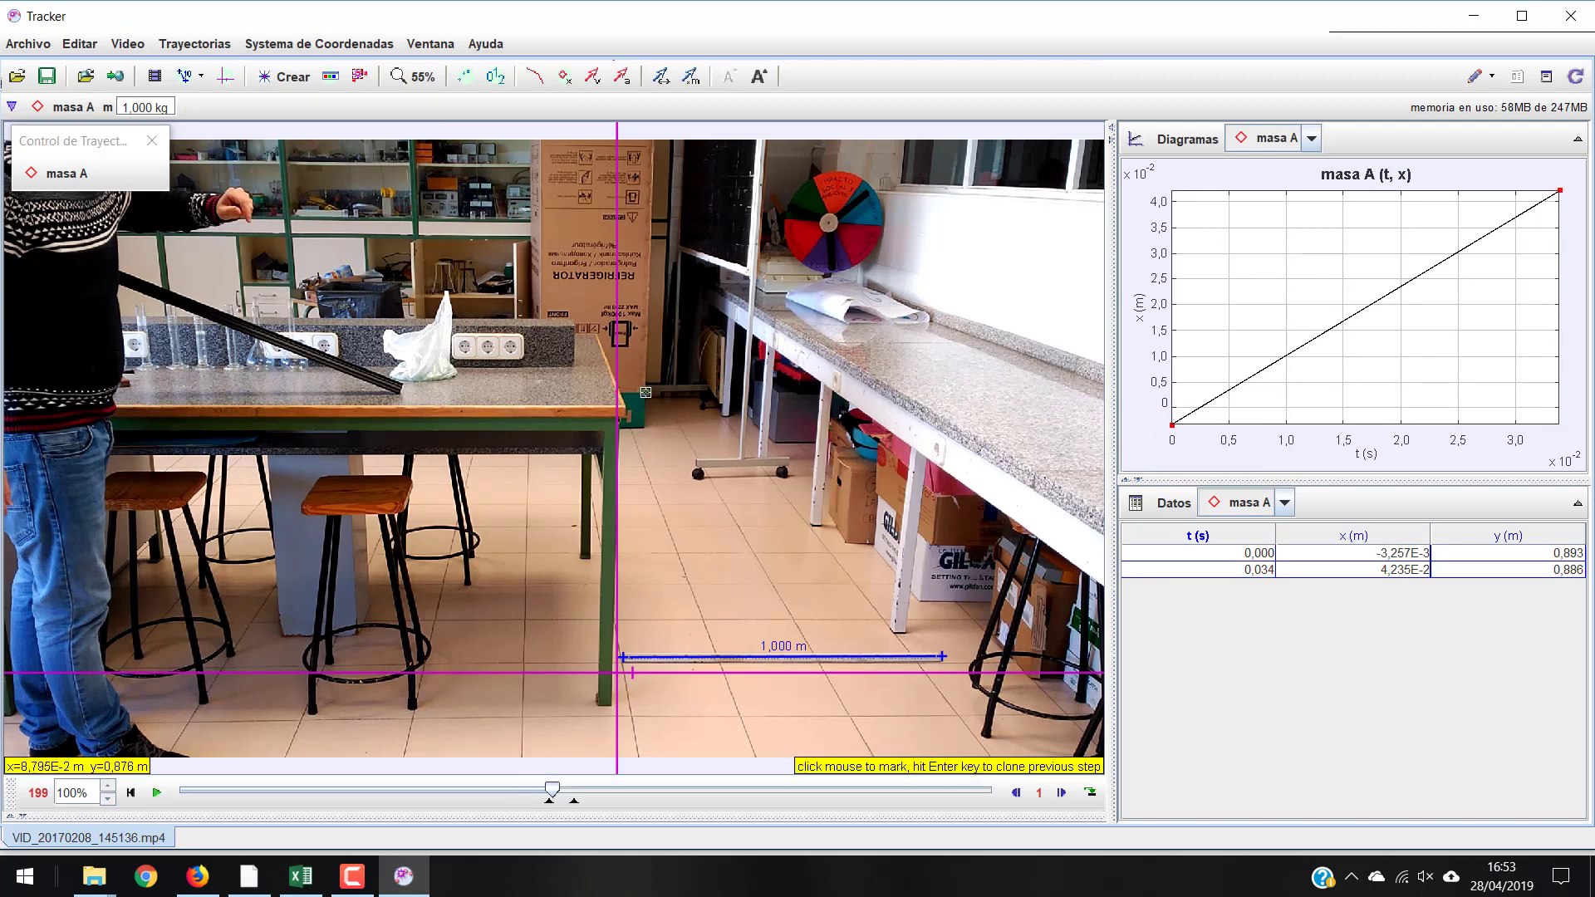
left_click(647, 393, "shift")
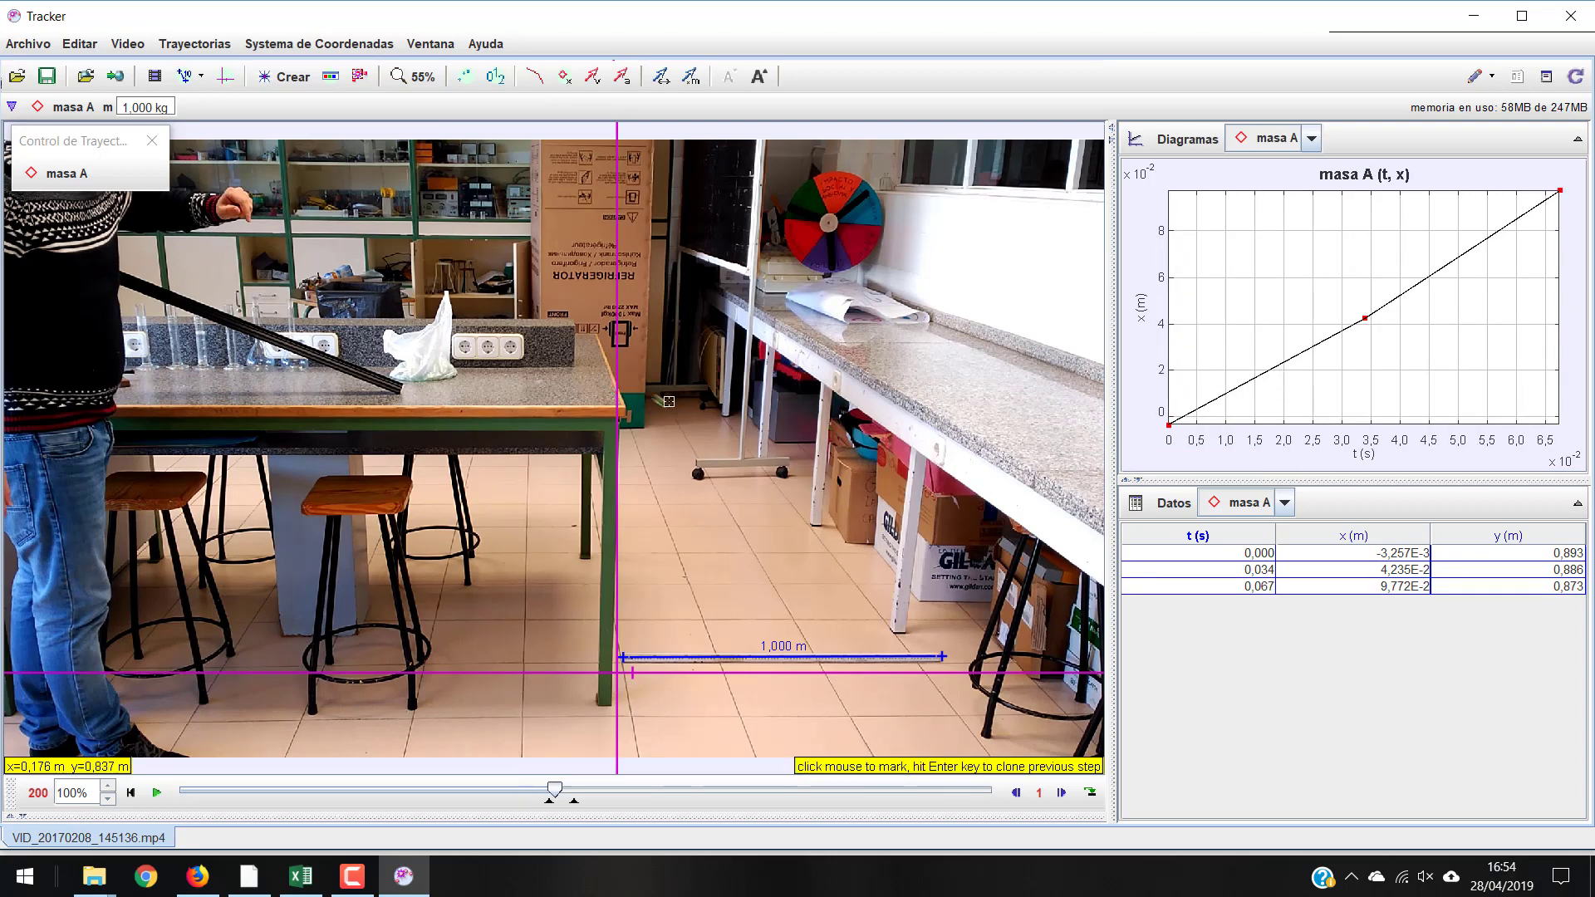
left_click(664, 402, "shift")
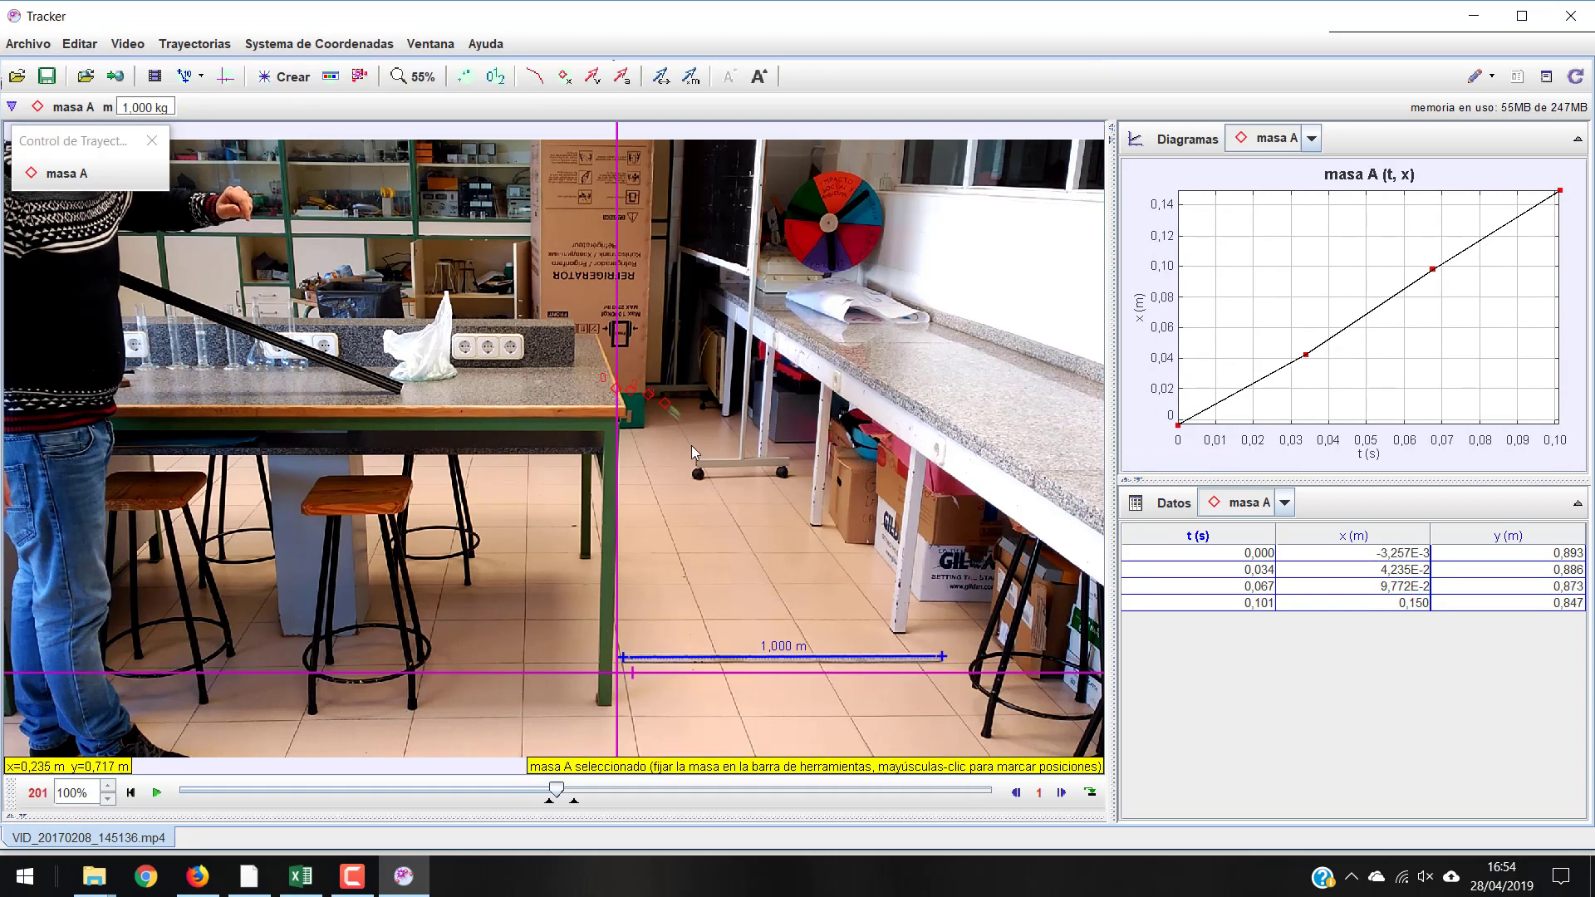
left_click(677, 415, "shift")
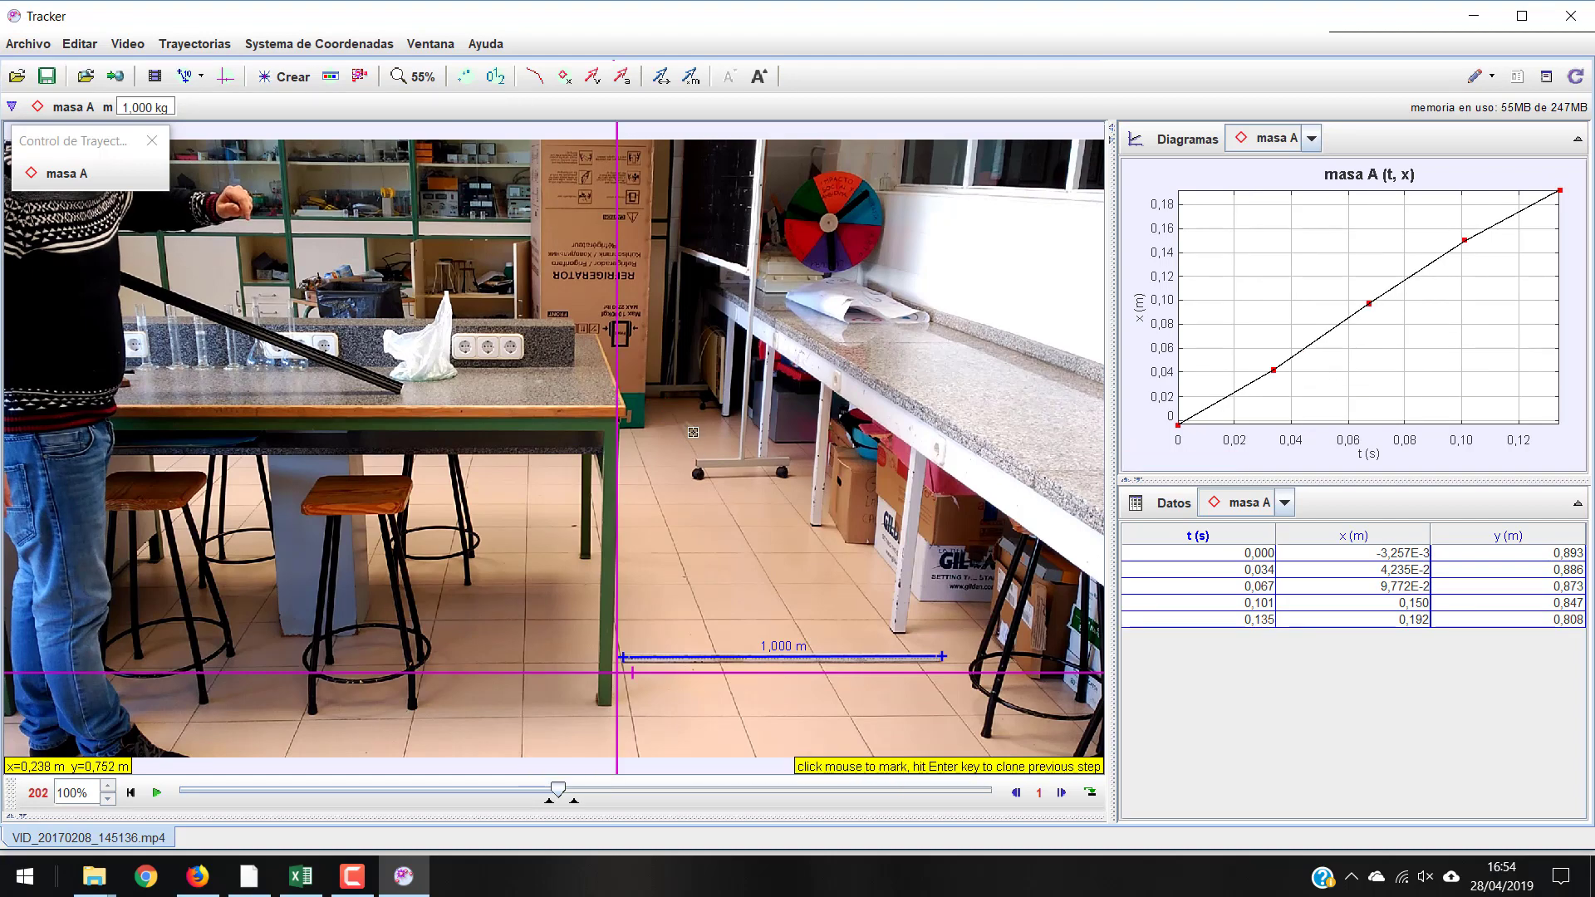
left_click(693, 432, "shift")
left_click(710, 457, "shift")
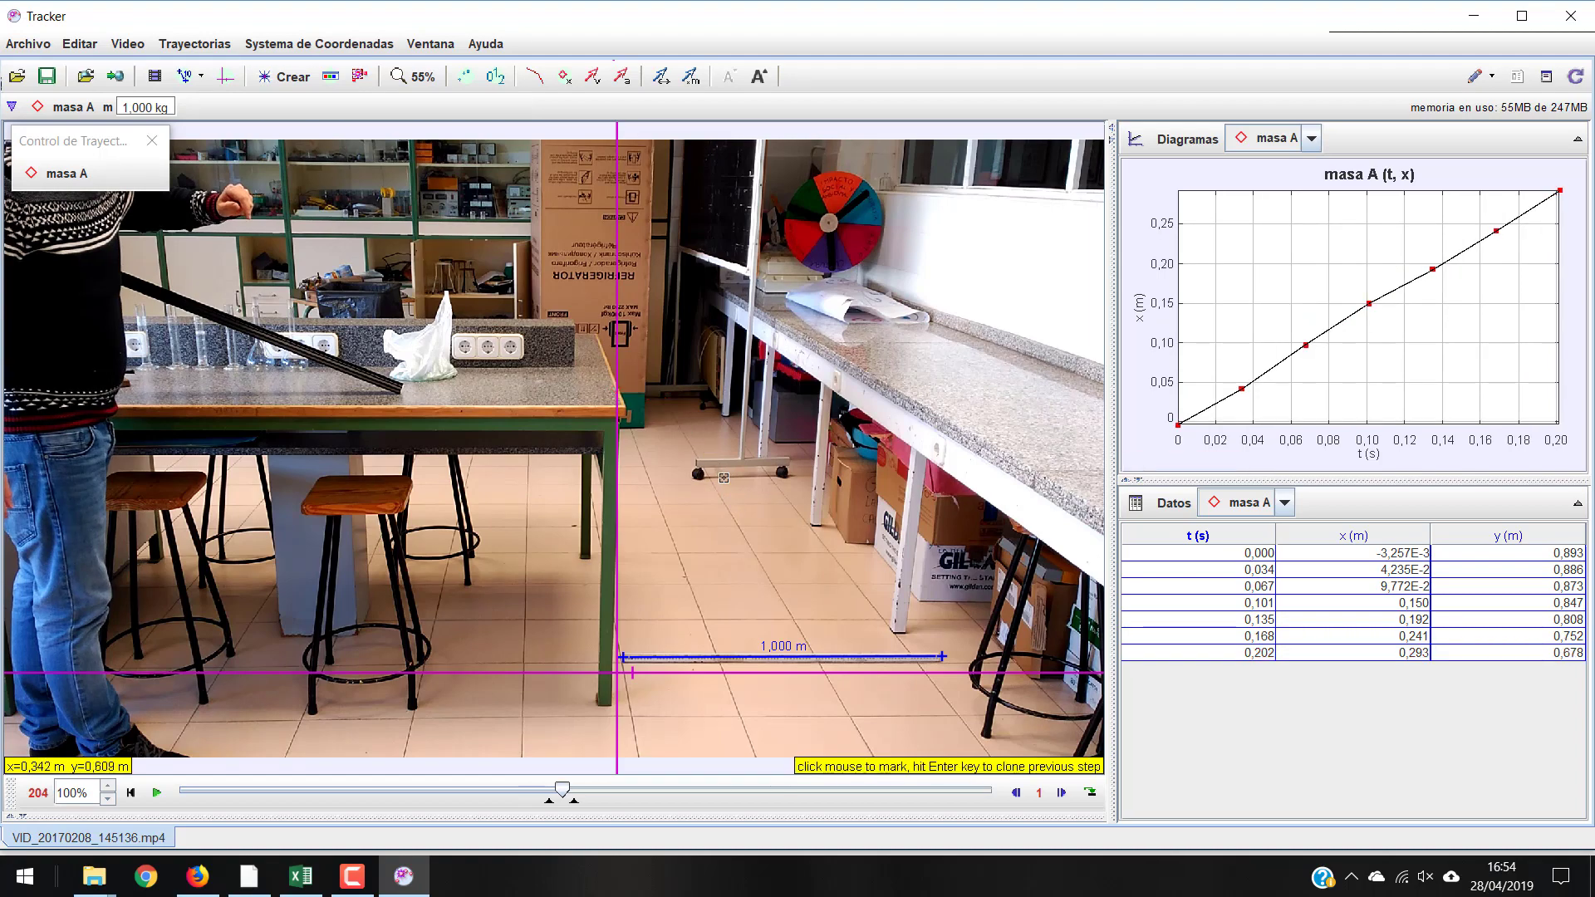
left_click(723, 477, "shift")
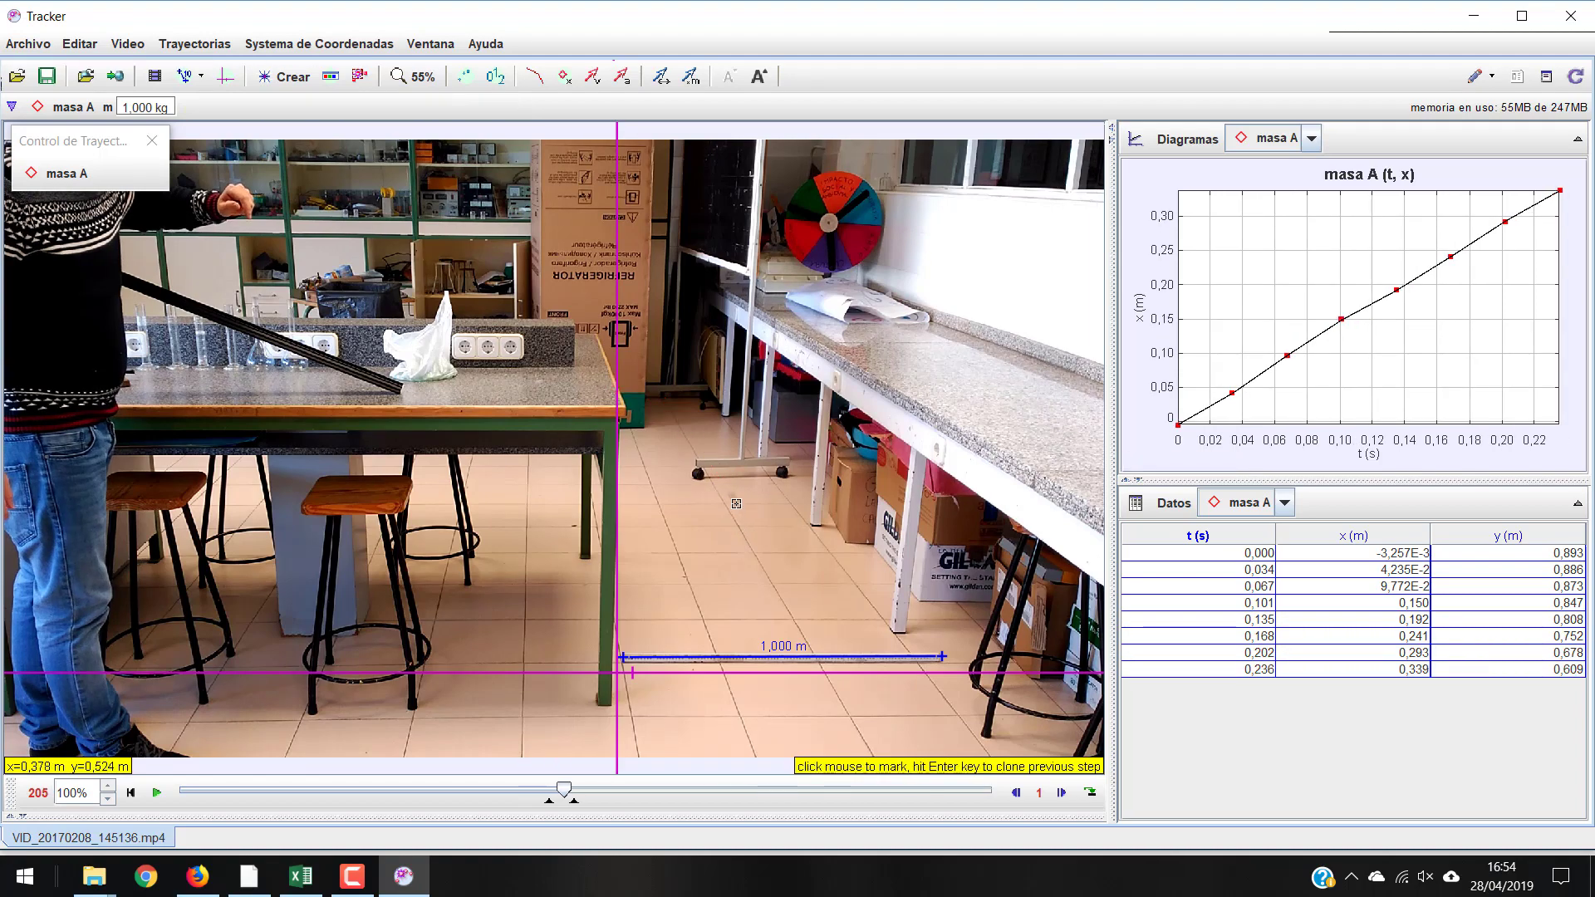
left_click(737, 503, "shift")
left_click(753, 541, "shift")
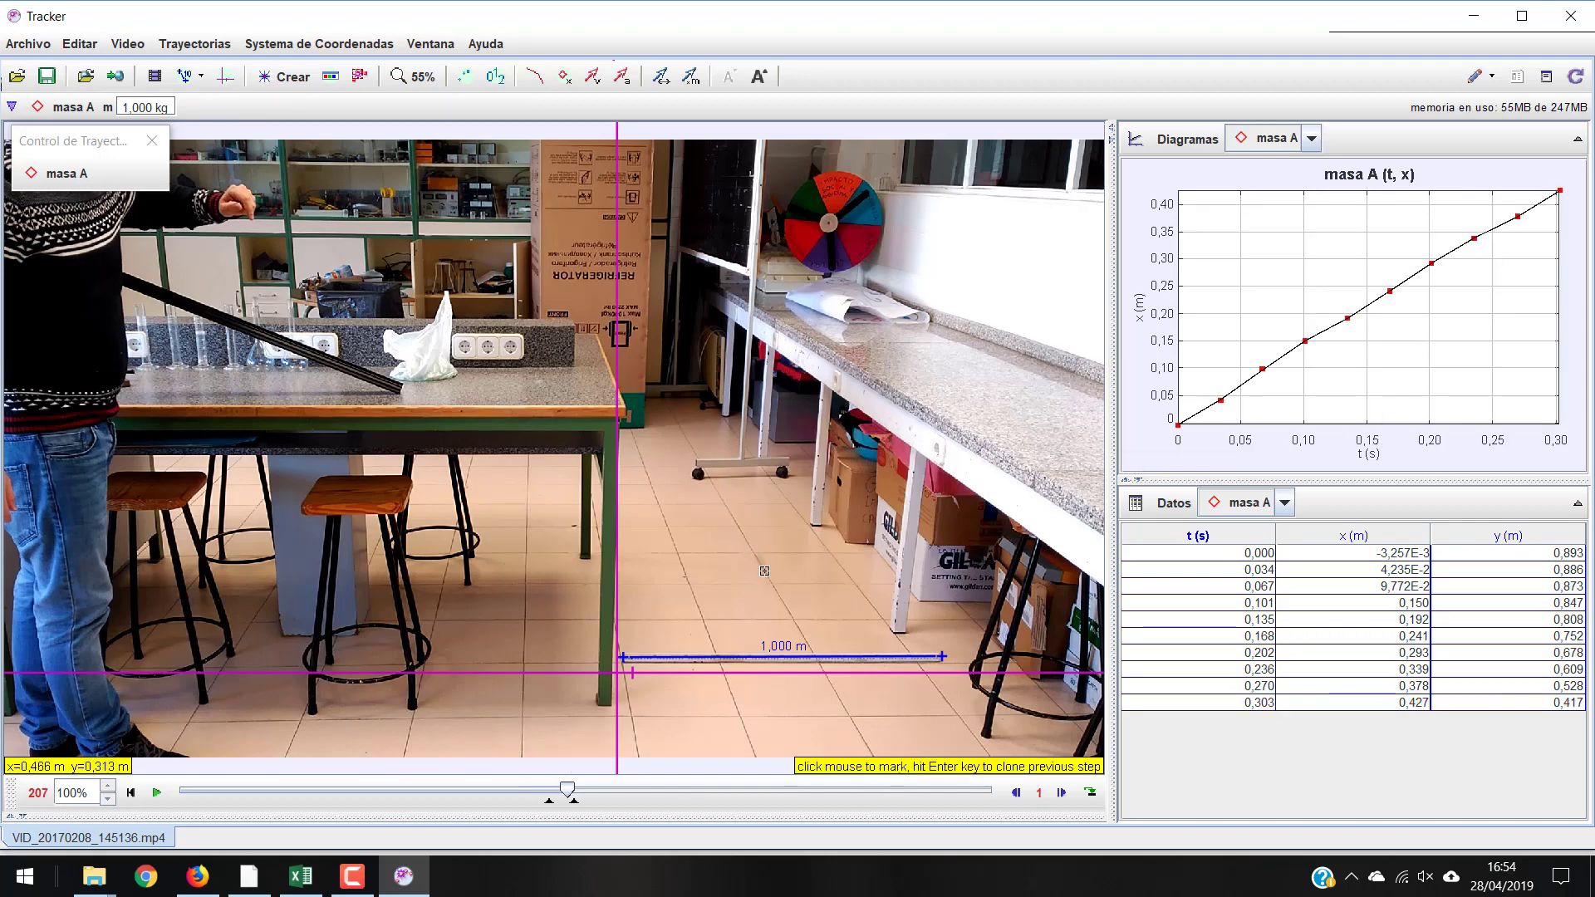
left_click(765, 571, "shift")
key("shift")
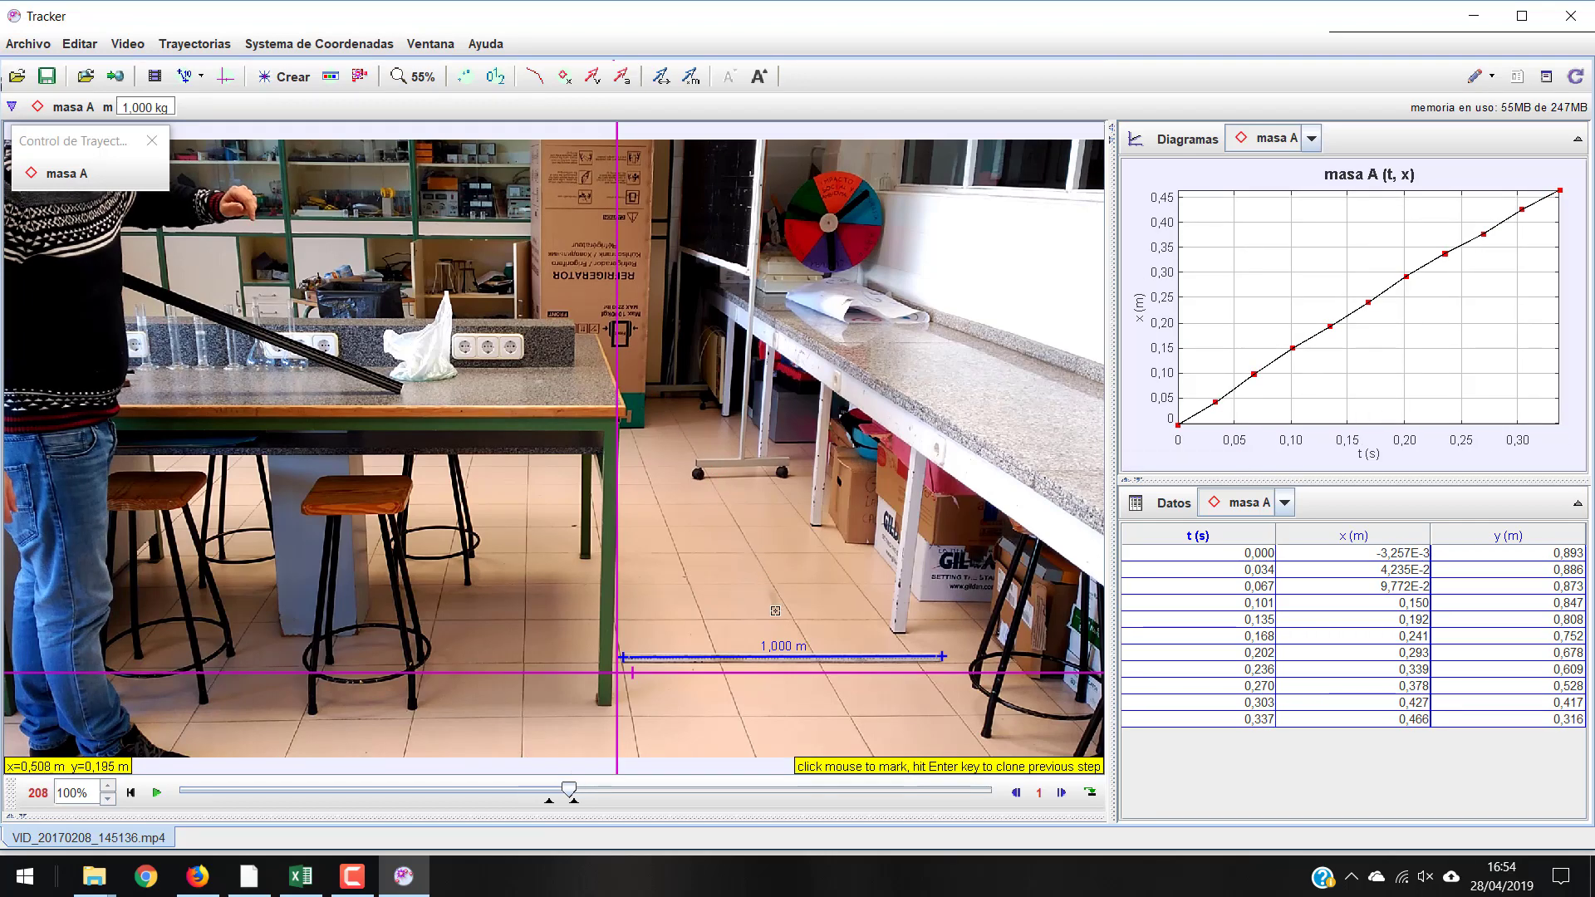
left_click(778, 613, "shift")
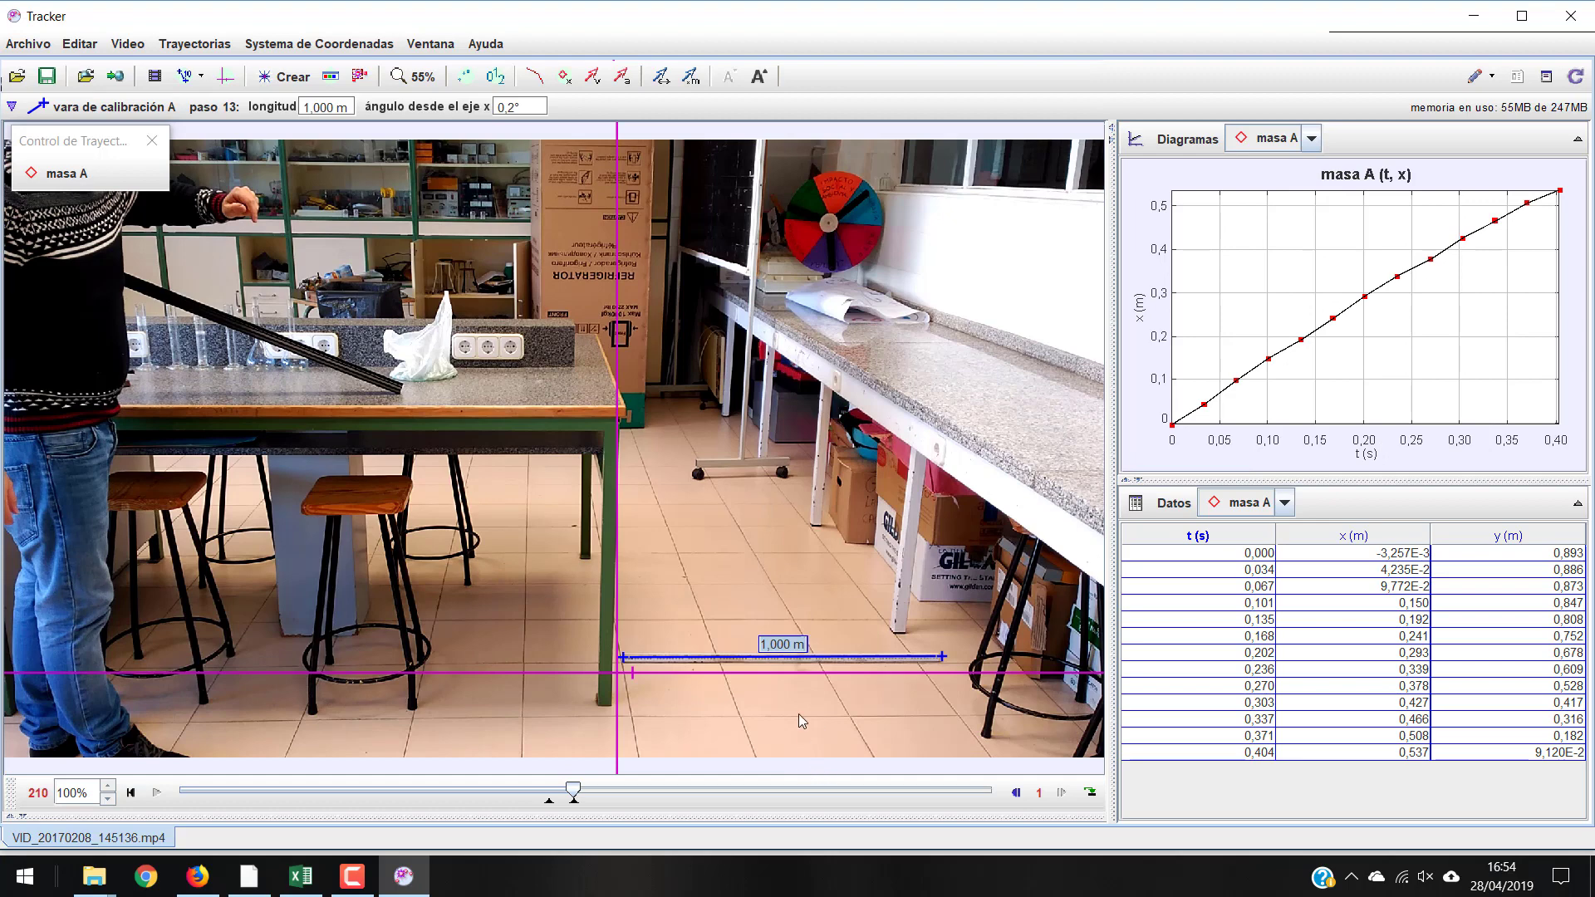
key("Return")
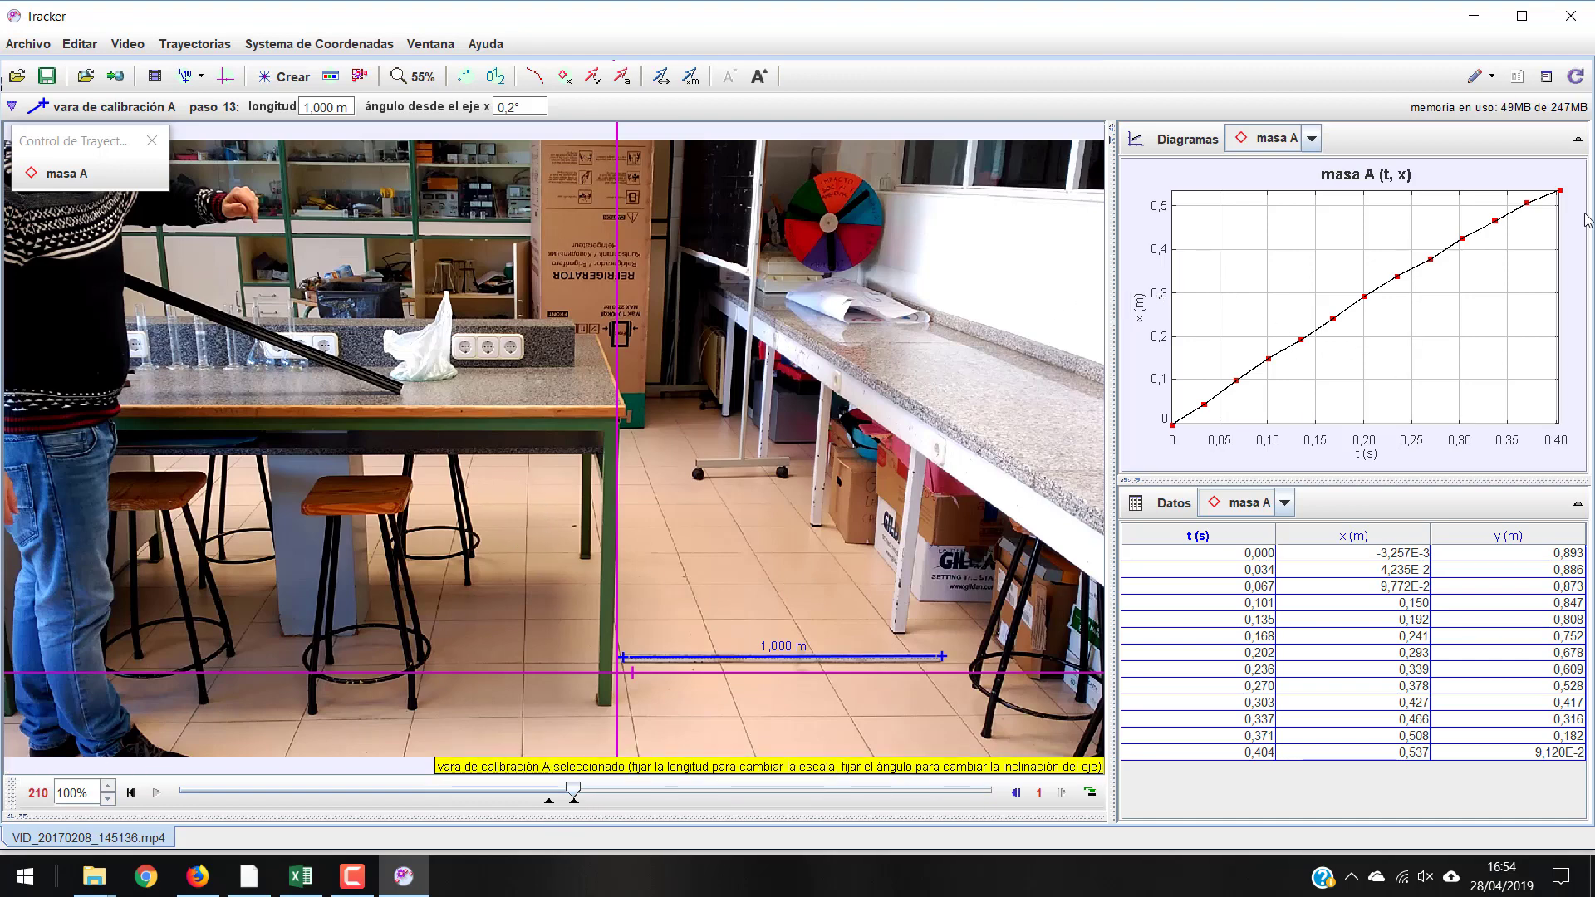
Maximize the diagram view with the track control window closed, and plot the mass's y position component against time.
left_click(1577, 139)
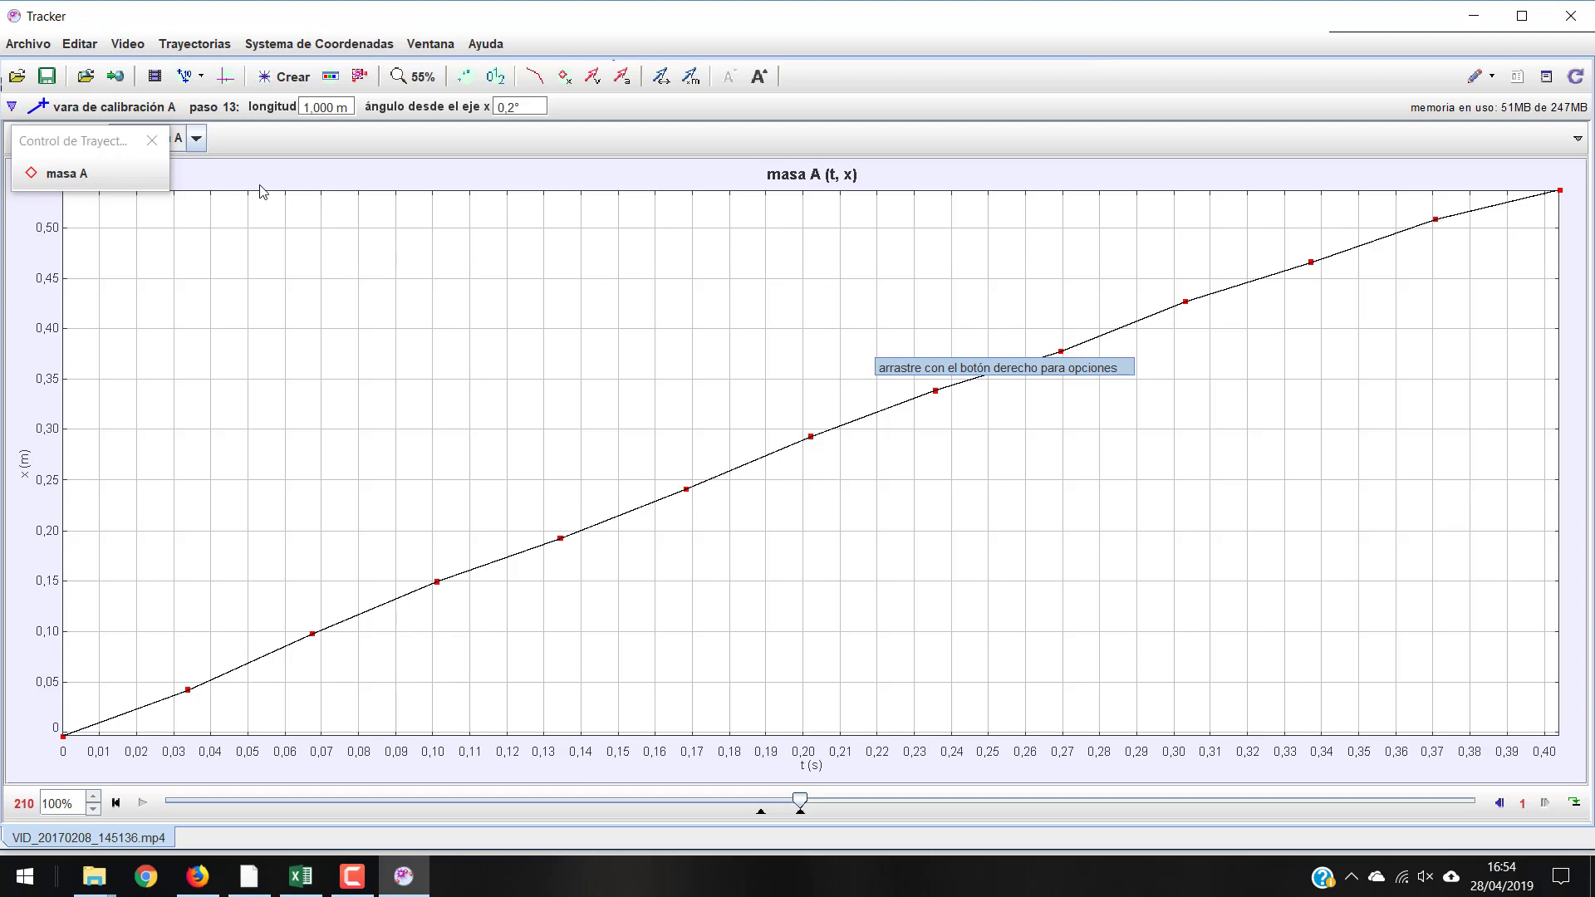
left_click(151, 140)
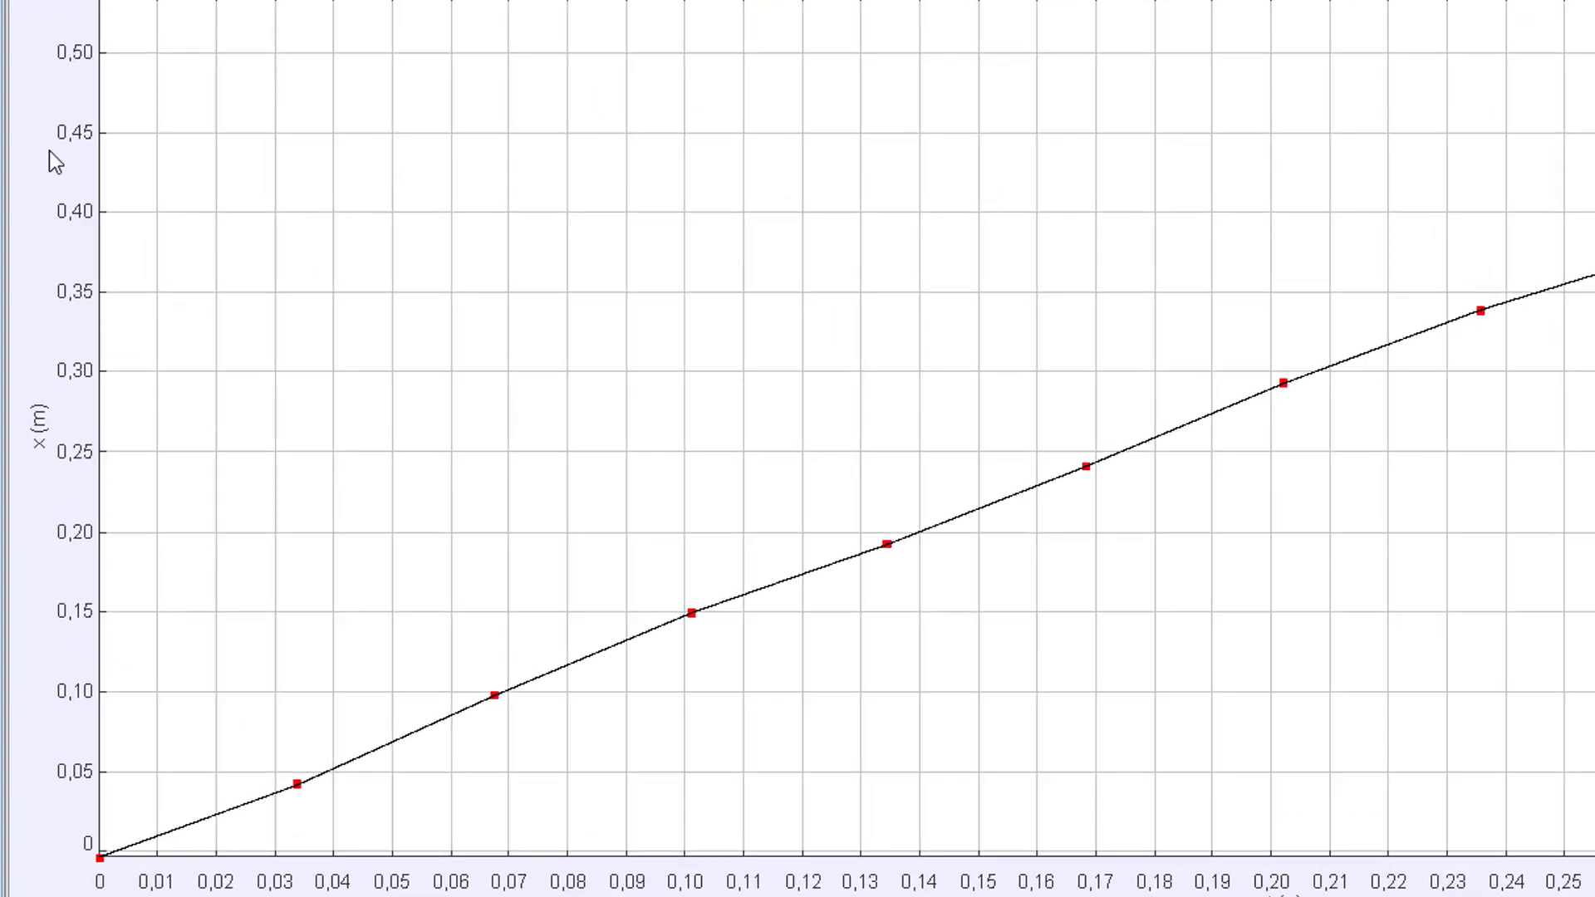
left_click(24, 465)
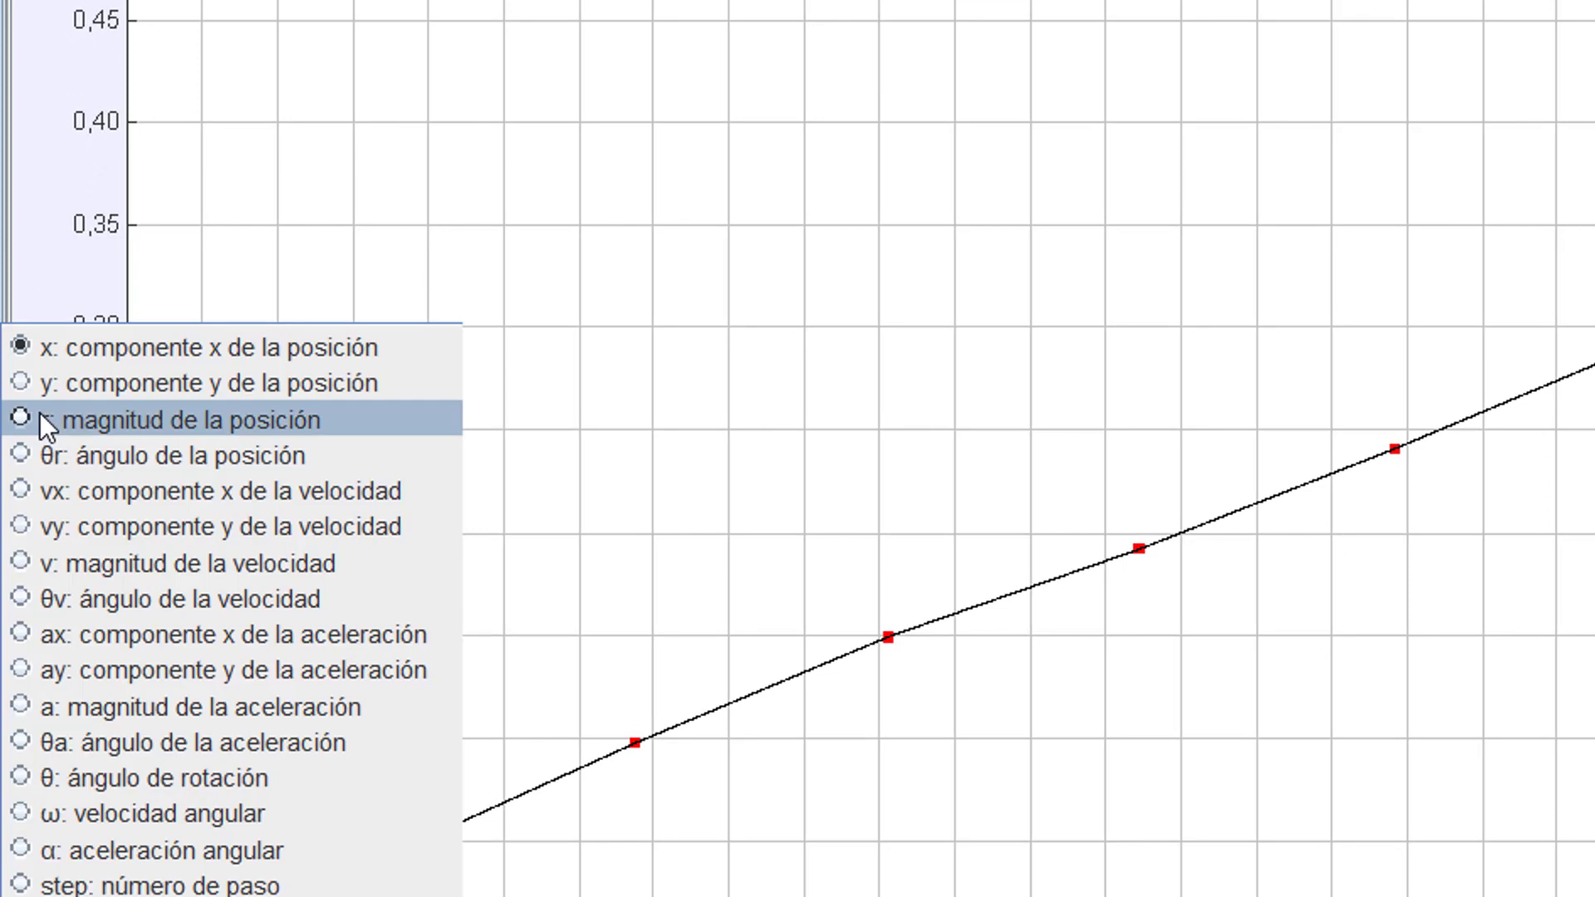
left_click(80, 388)
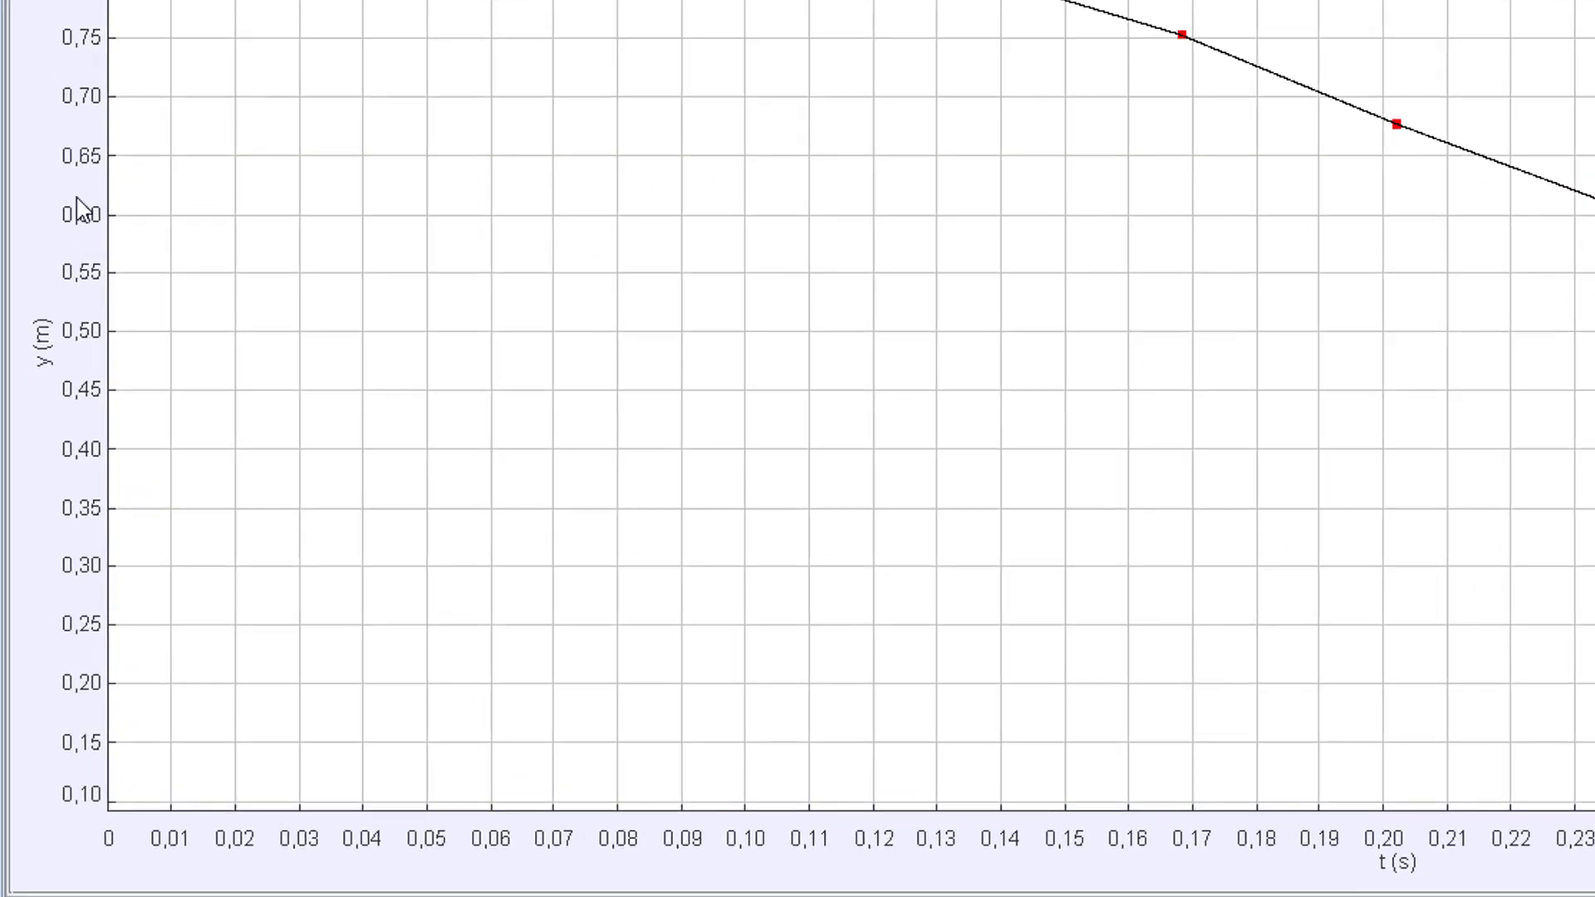
Plot the position magnitude r against time, followed by the y velocity component vy.
left_click(43, 341)
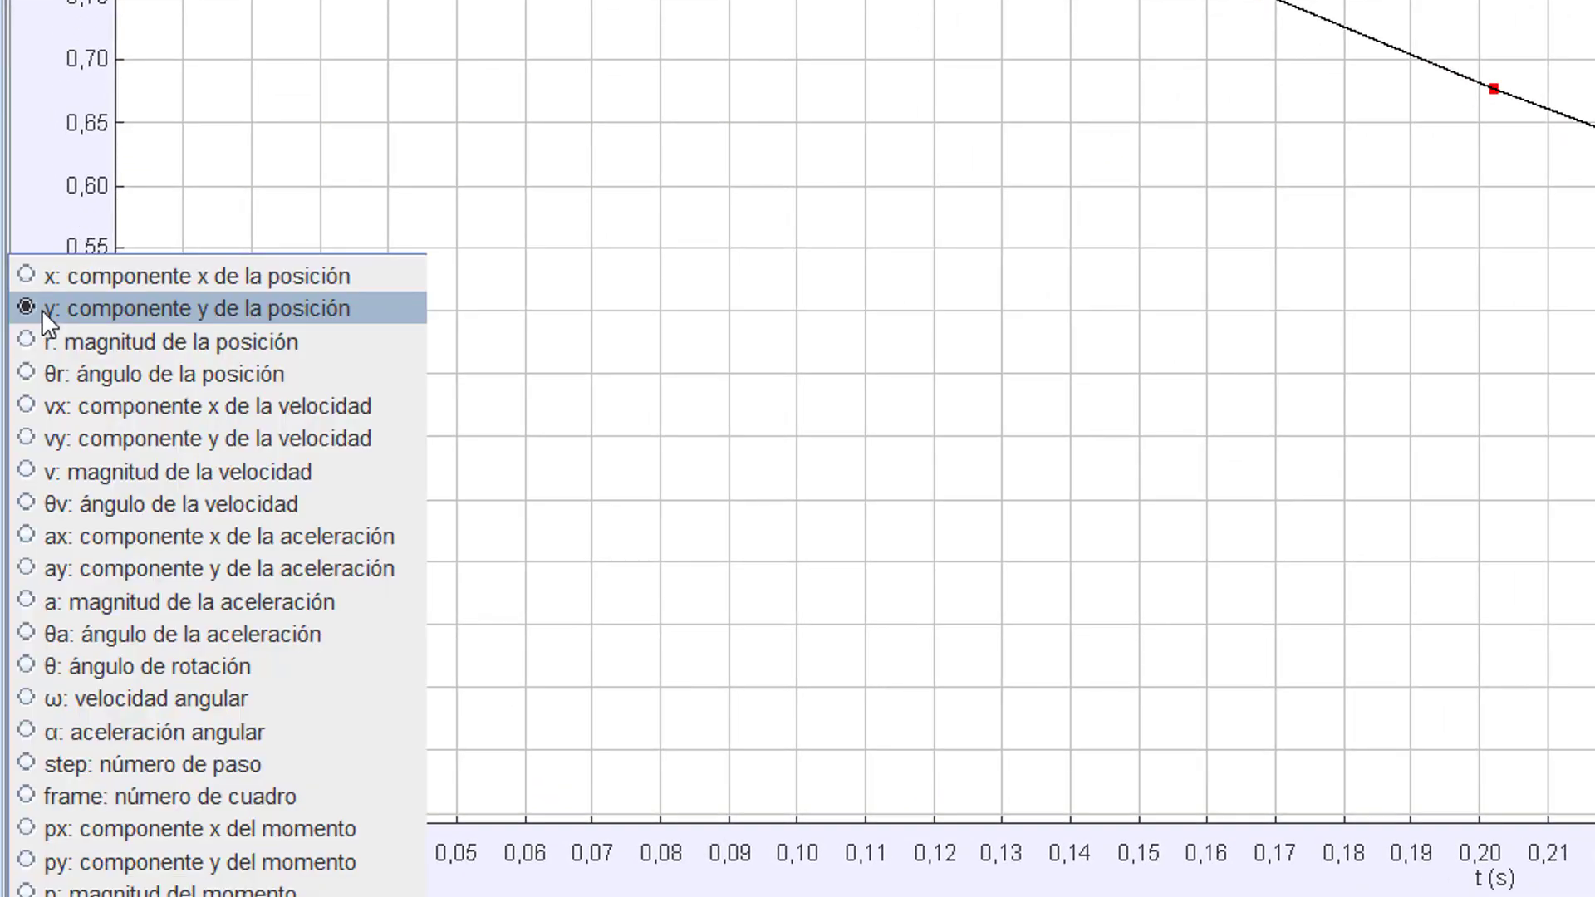
left_click(112, 407)
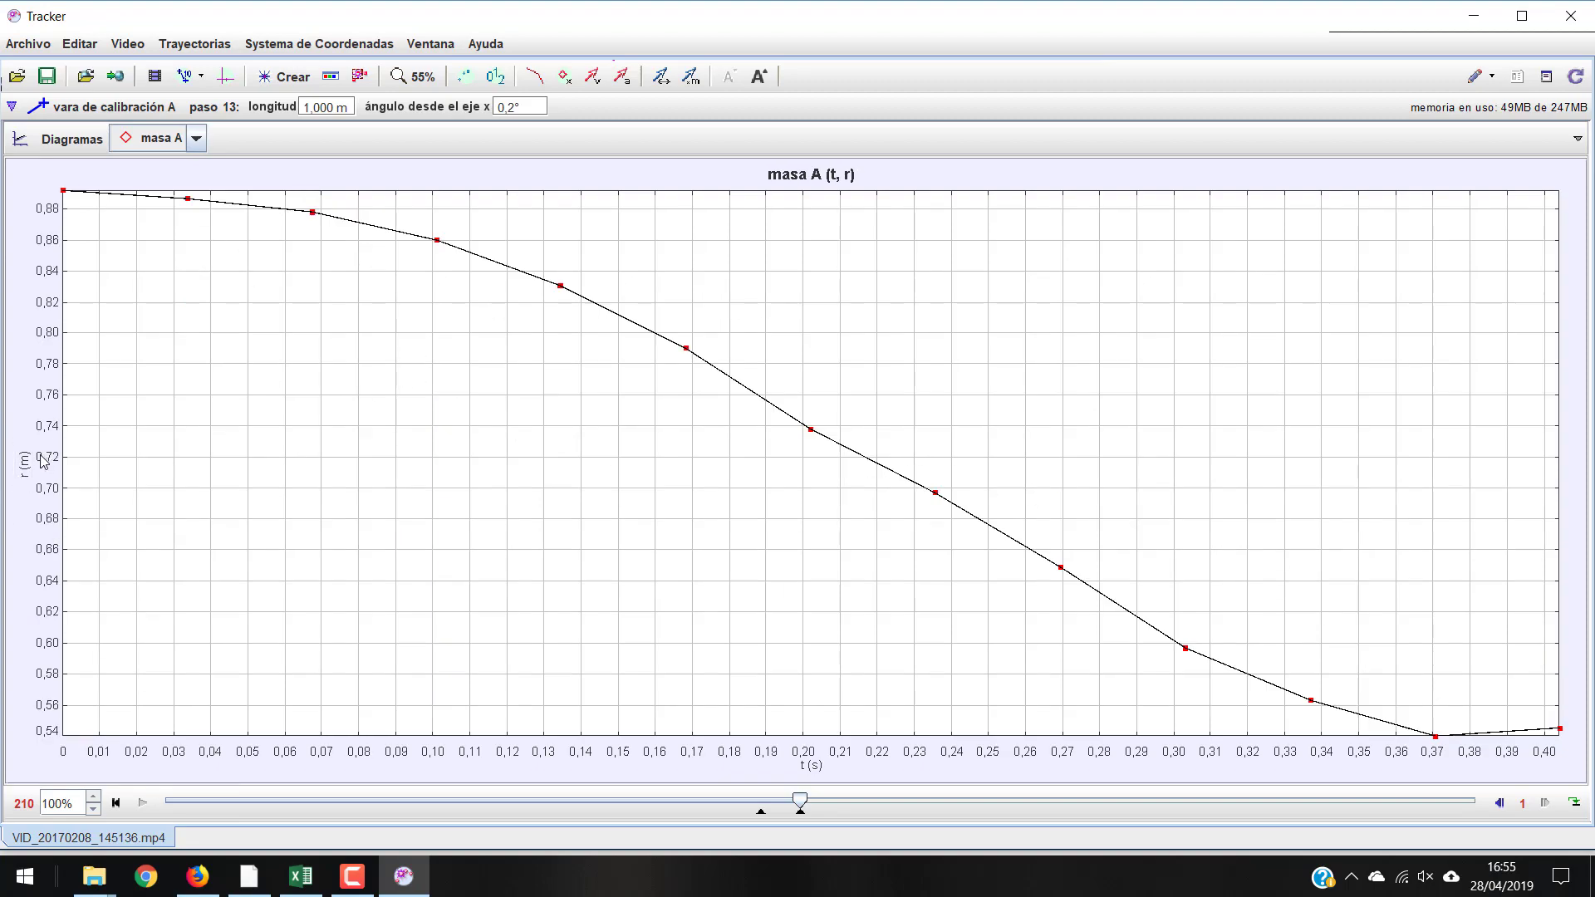
left_click(24, 485)
left_click(91, 412)
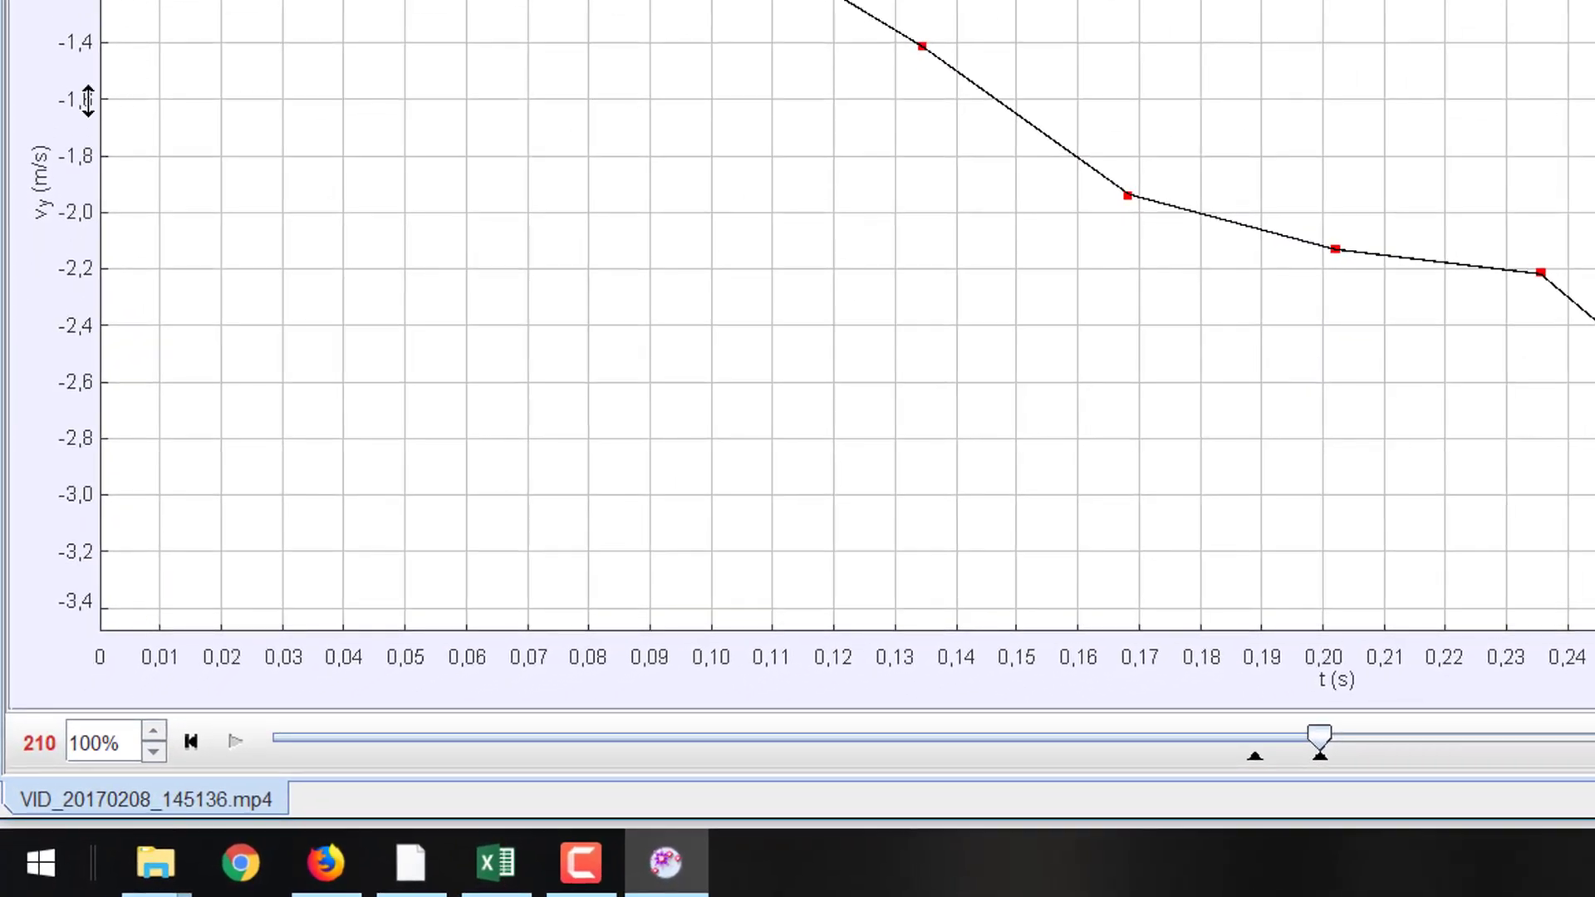
Plot the acceleration component ax against time, followed by the component ay.
left_click(39, 185)
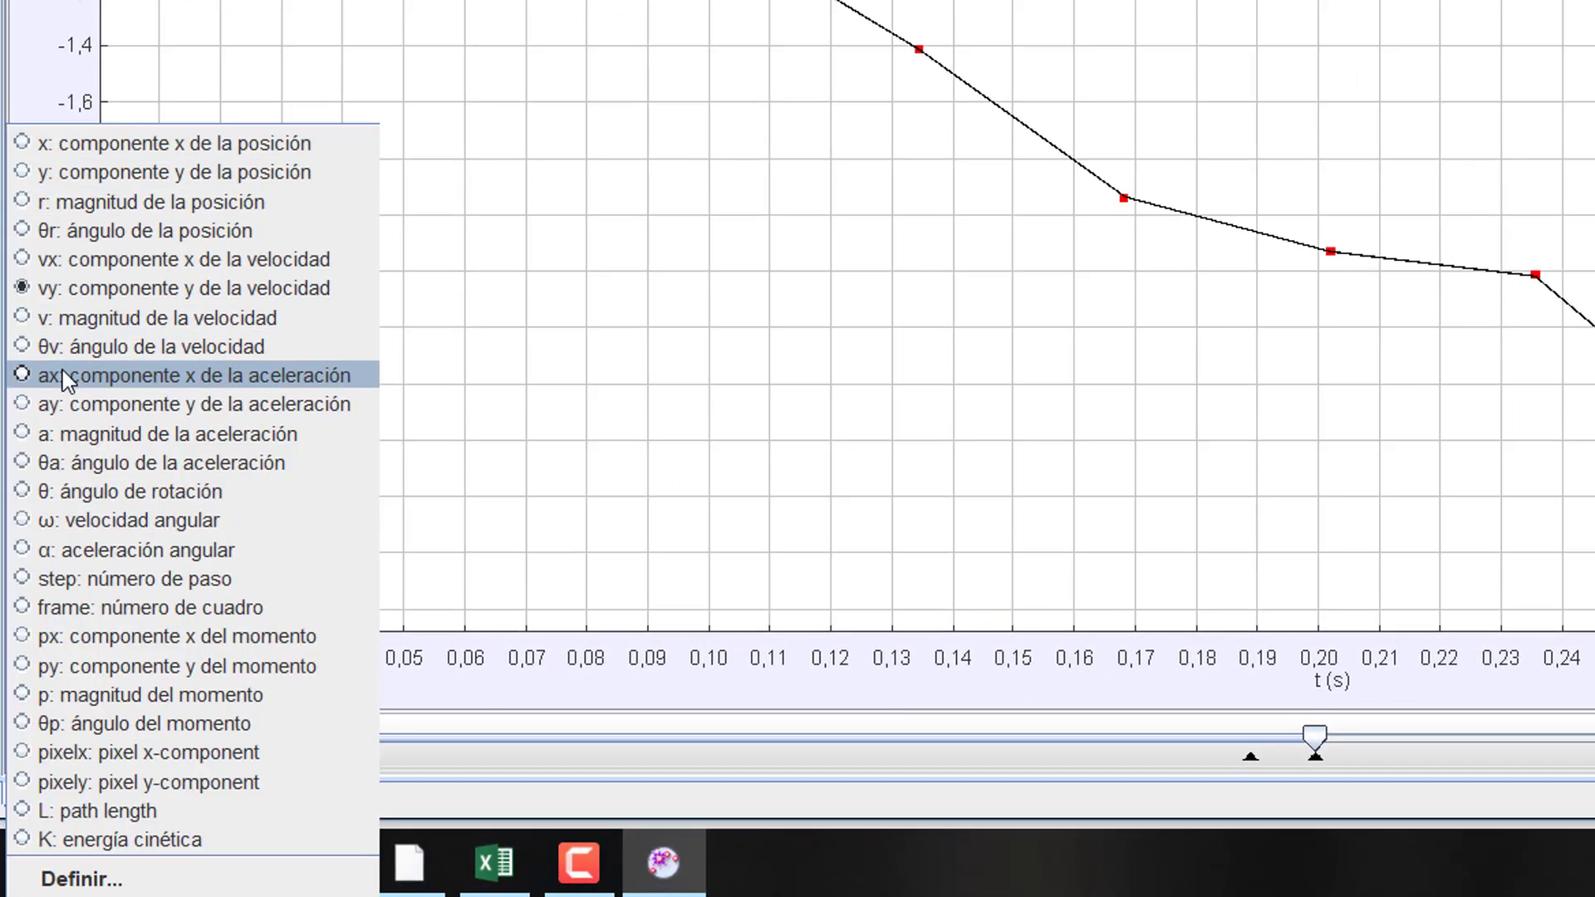
left_click(63, 373)
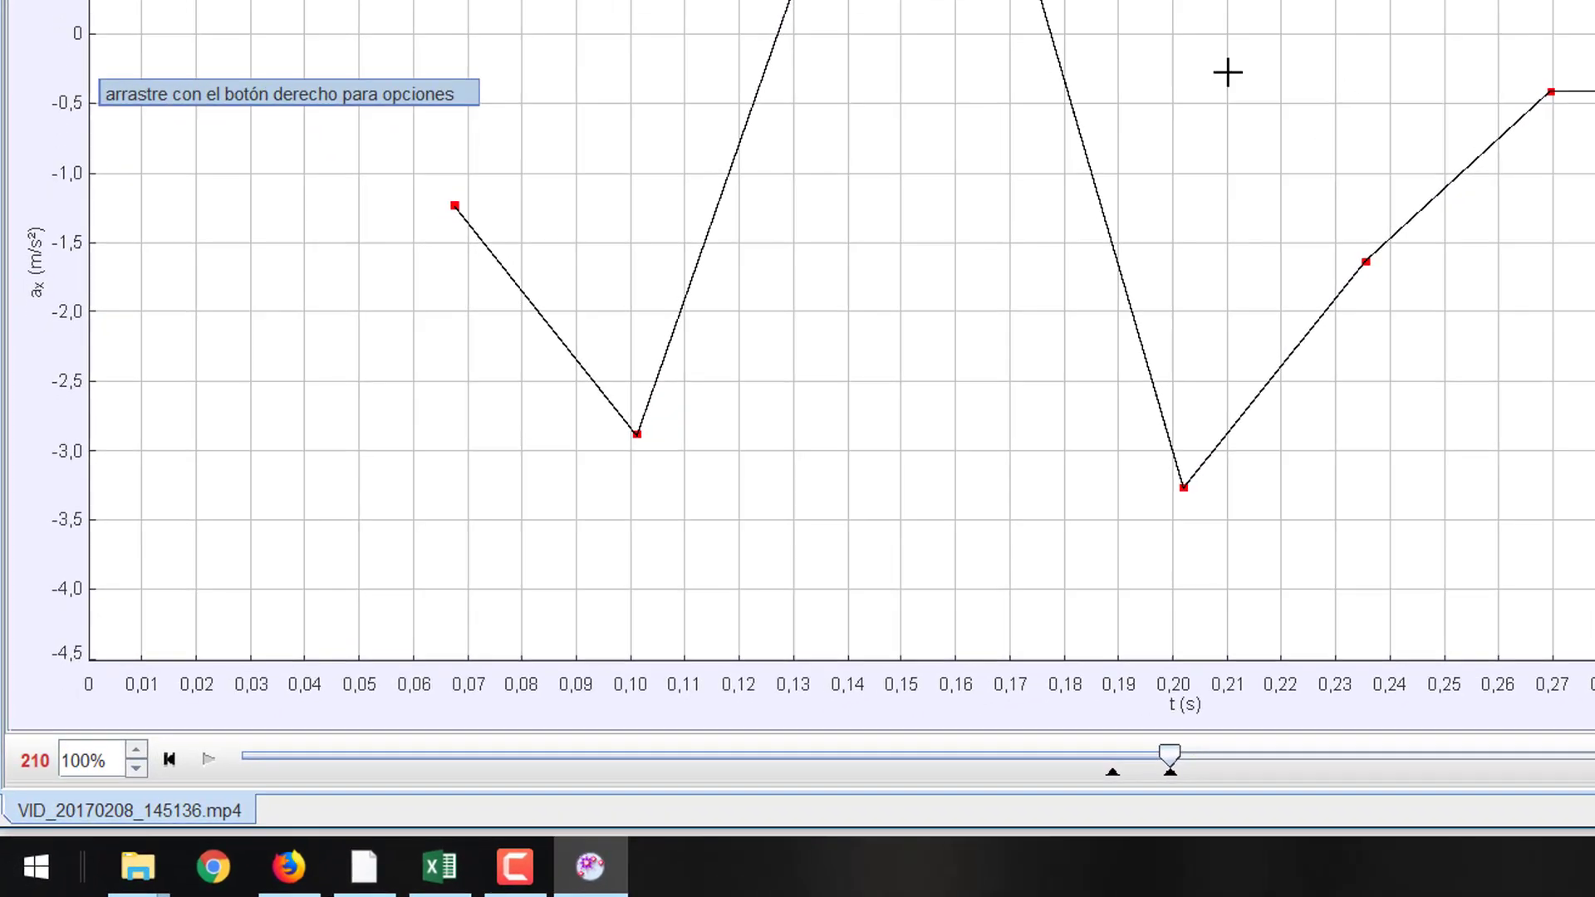
left_click(35, 270)
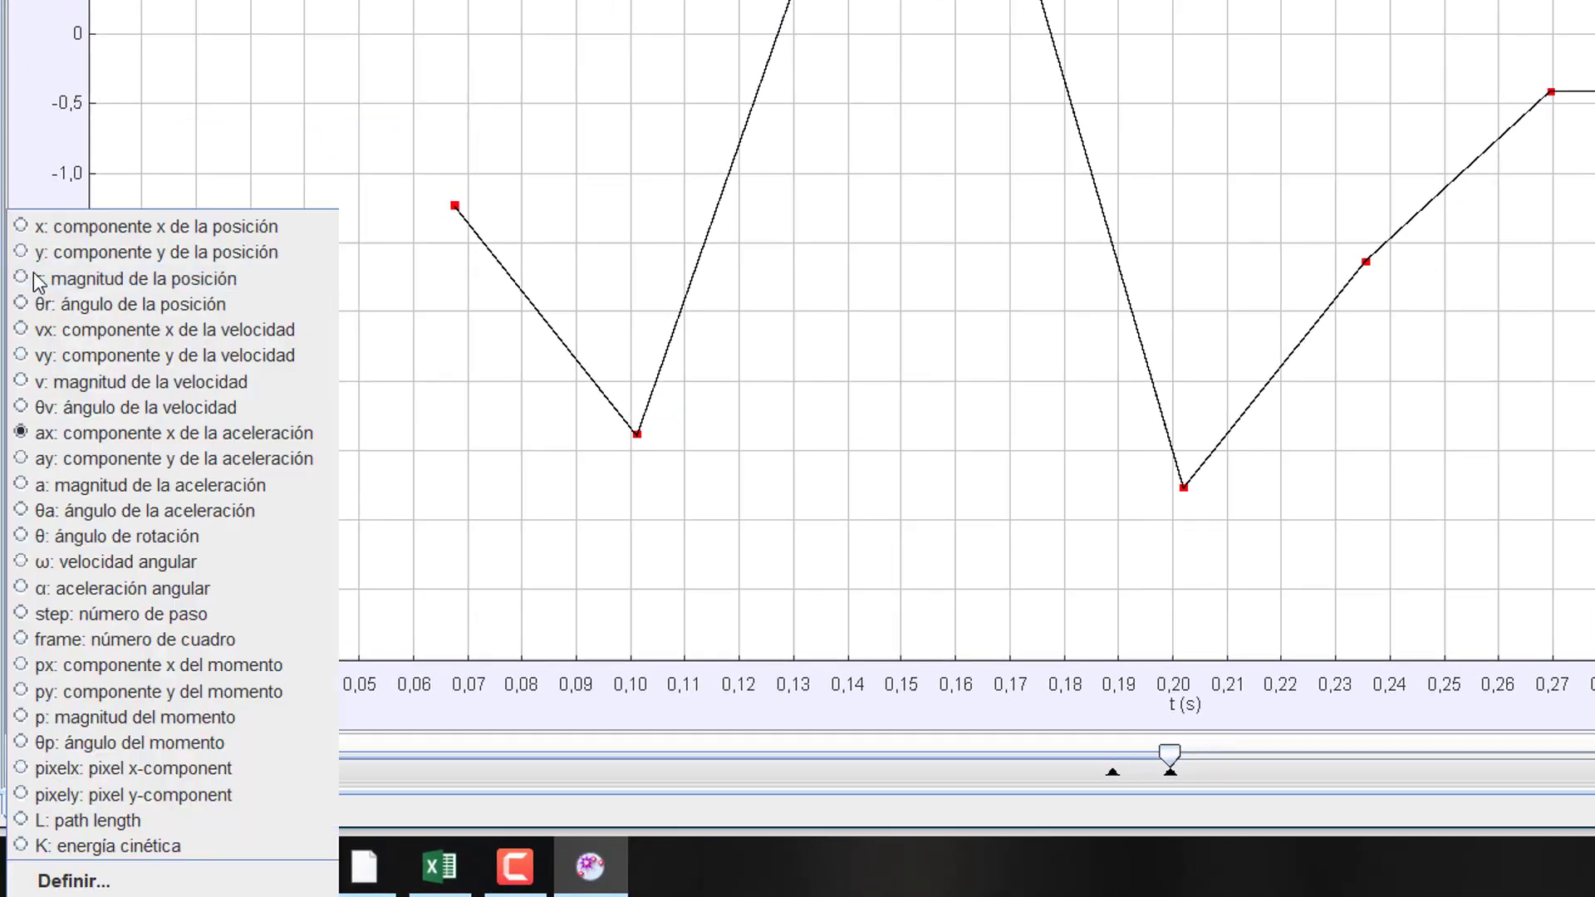
left_click(36, 459)
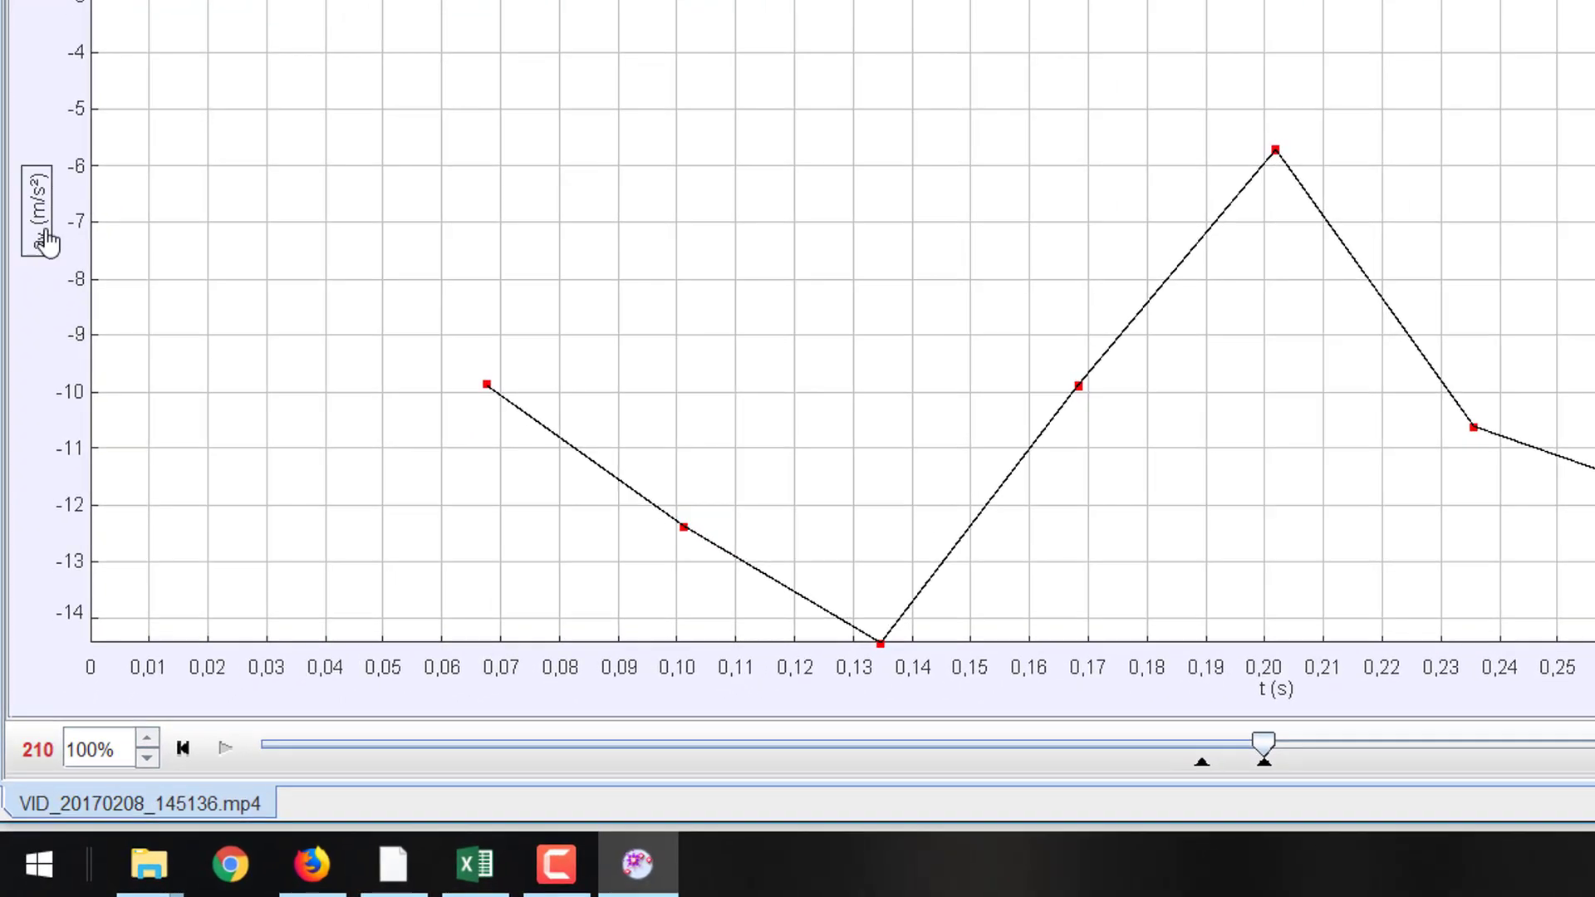
Plot the y position component against the x position component and restore the diagram to its normal size.
left_click(44, 236)
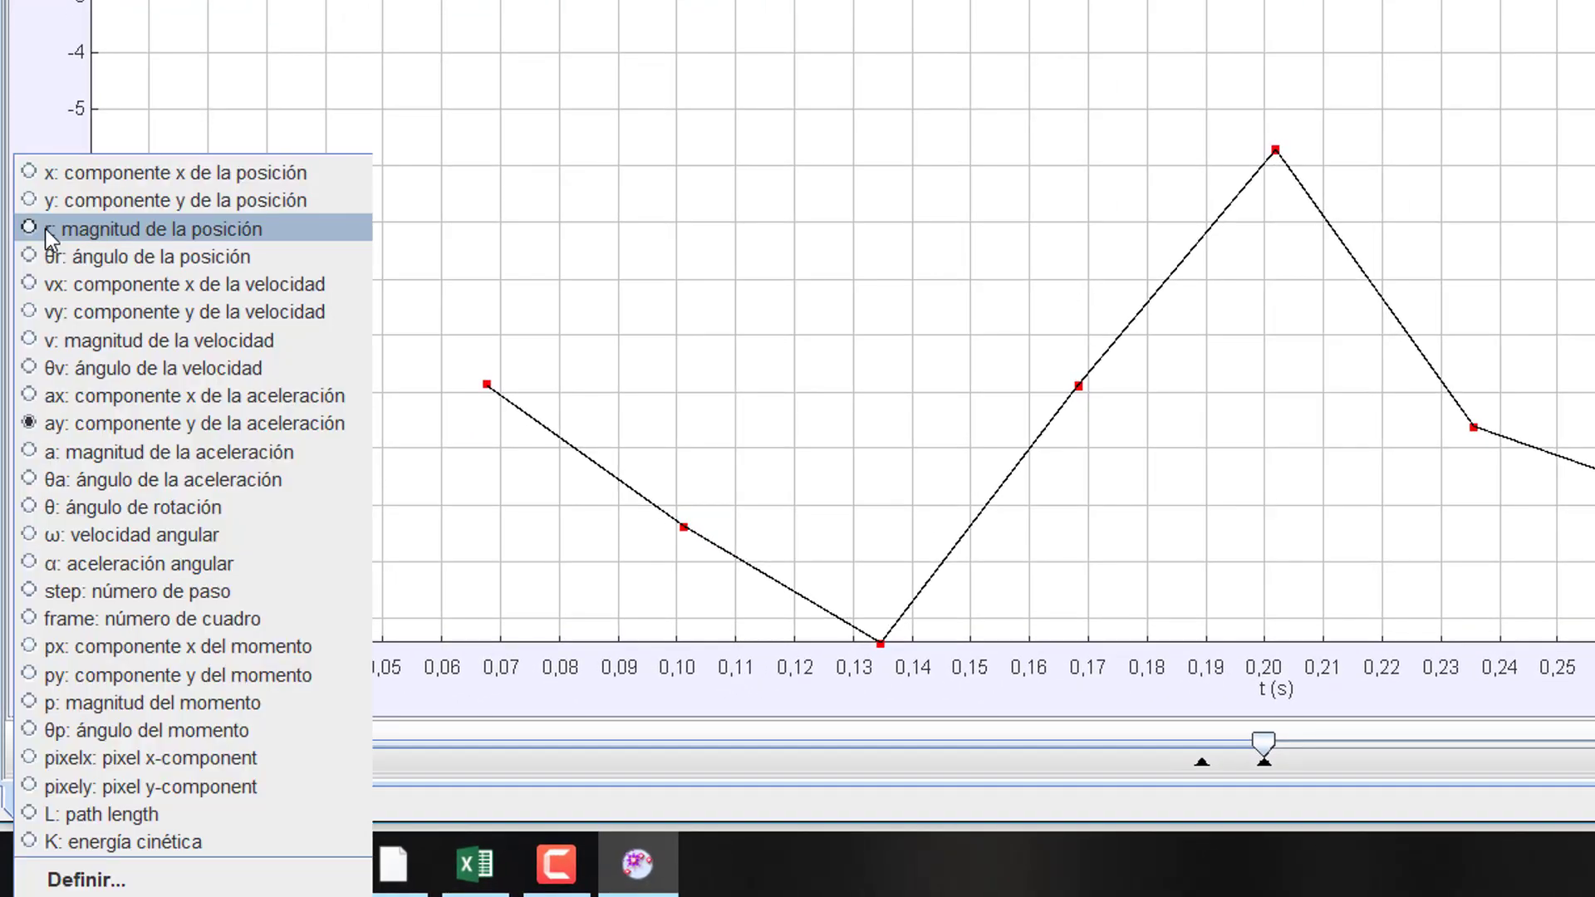
left_click(92, 201)
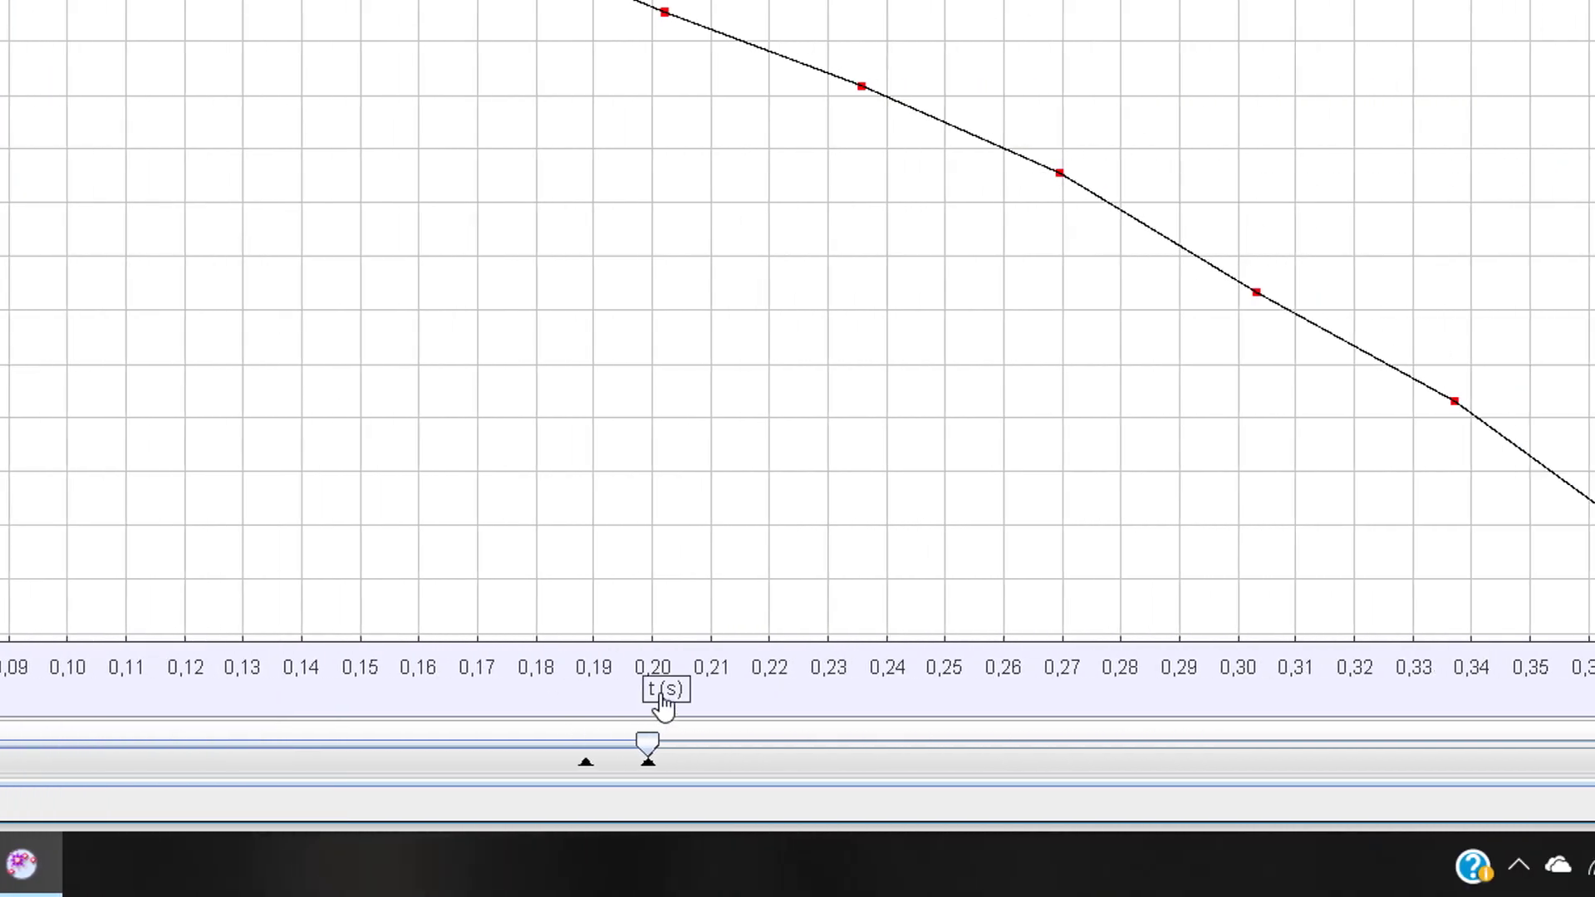
left_click(670, 692)
left_click(669, 701)
left_click(661, 692)
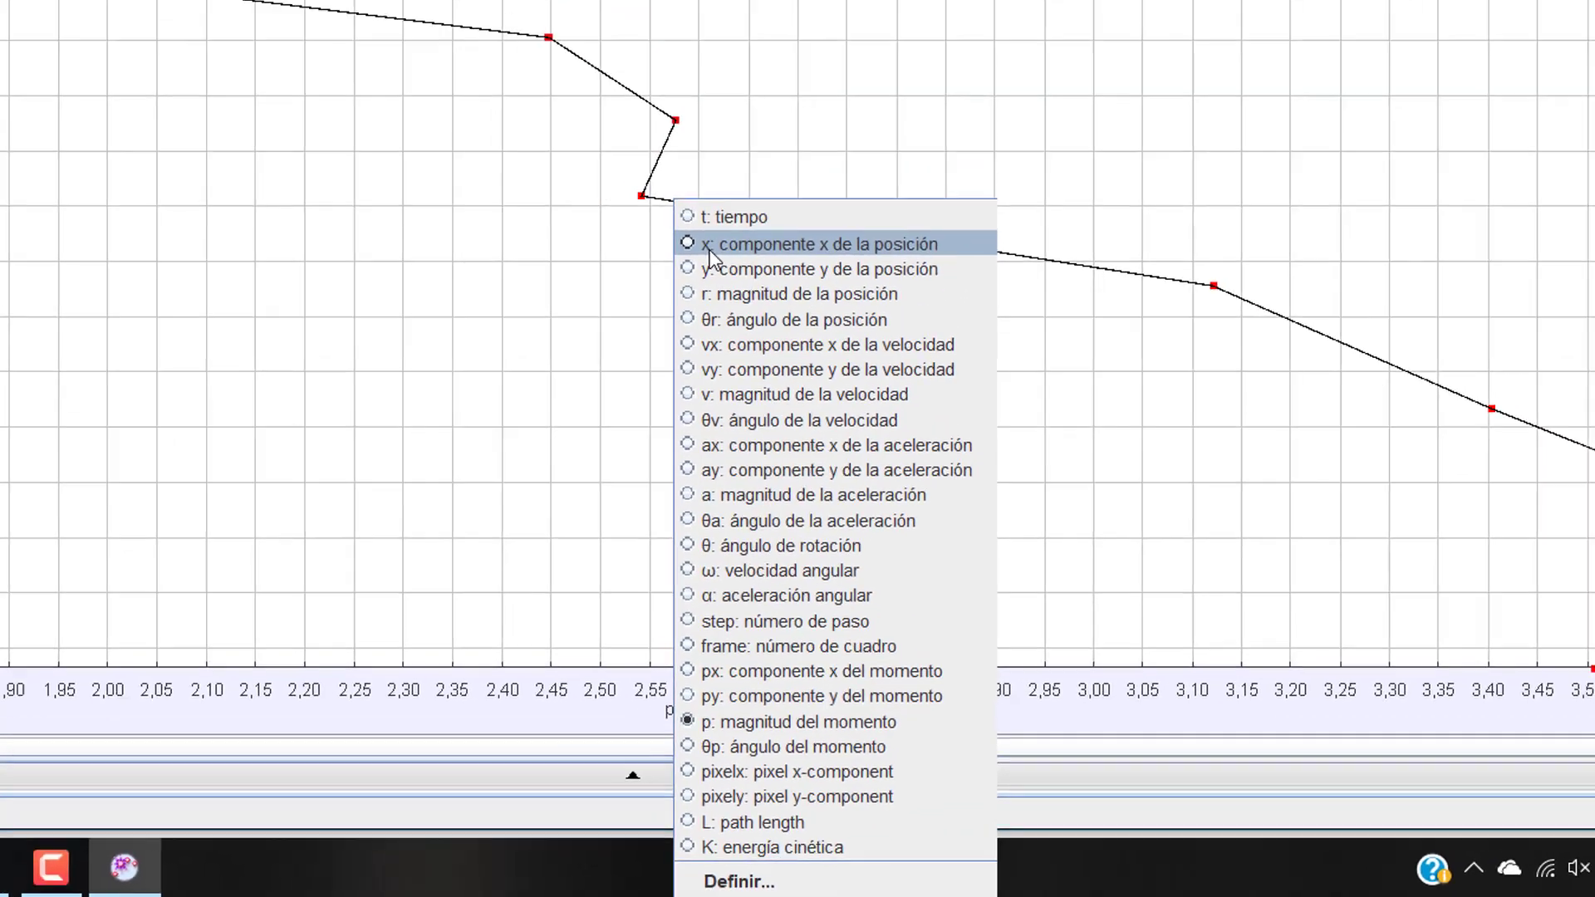
left_click(681, 173)
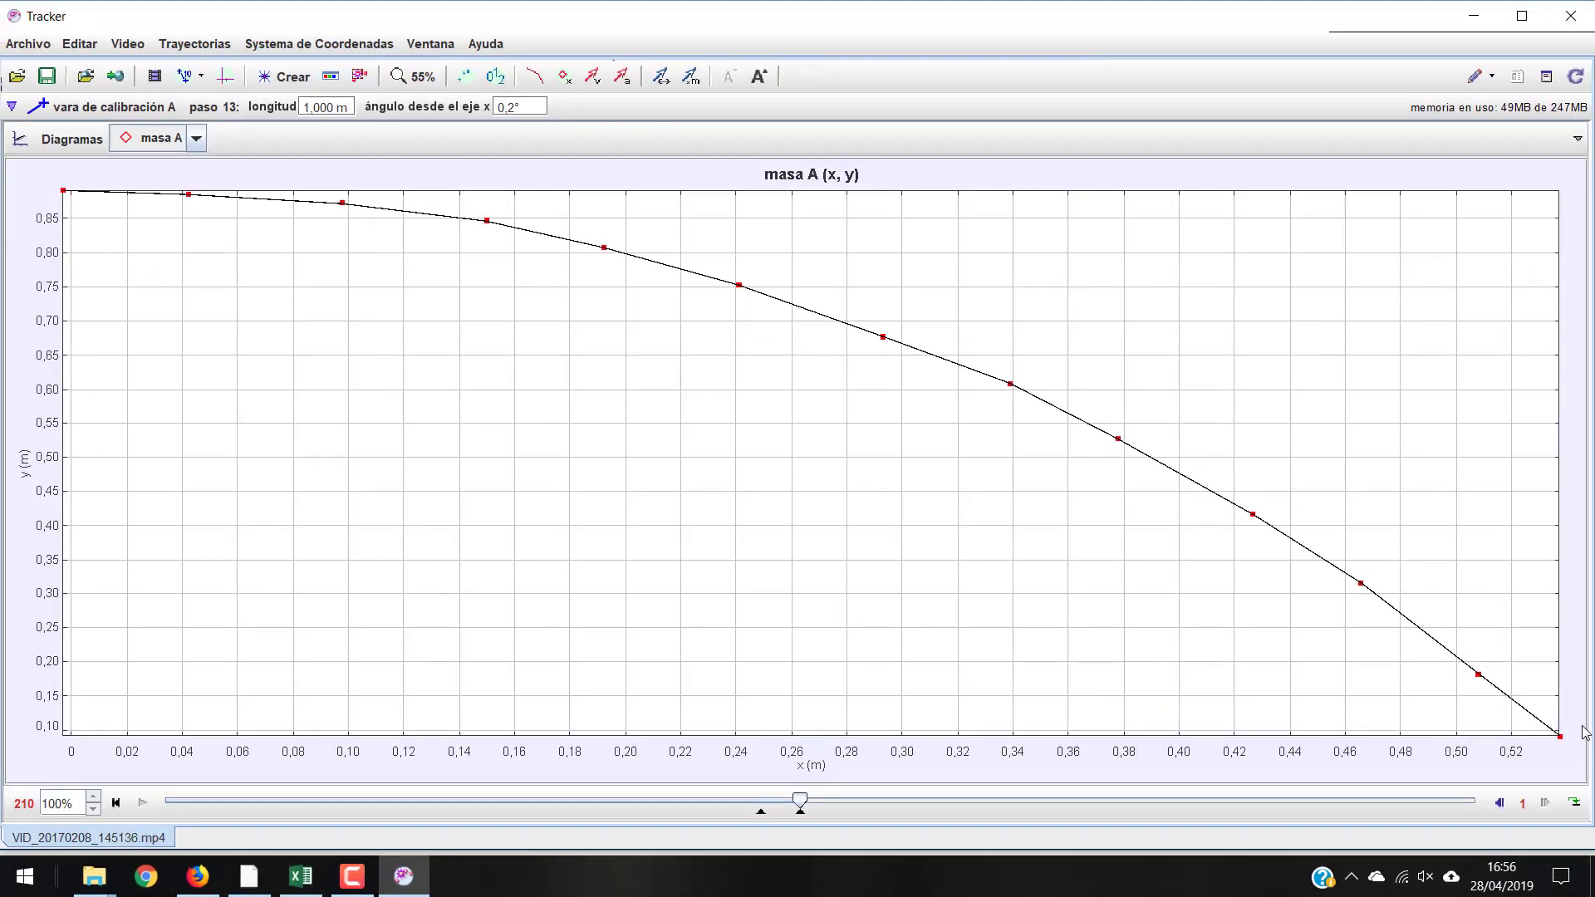
left_click(1577, 138)
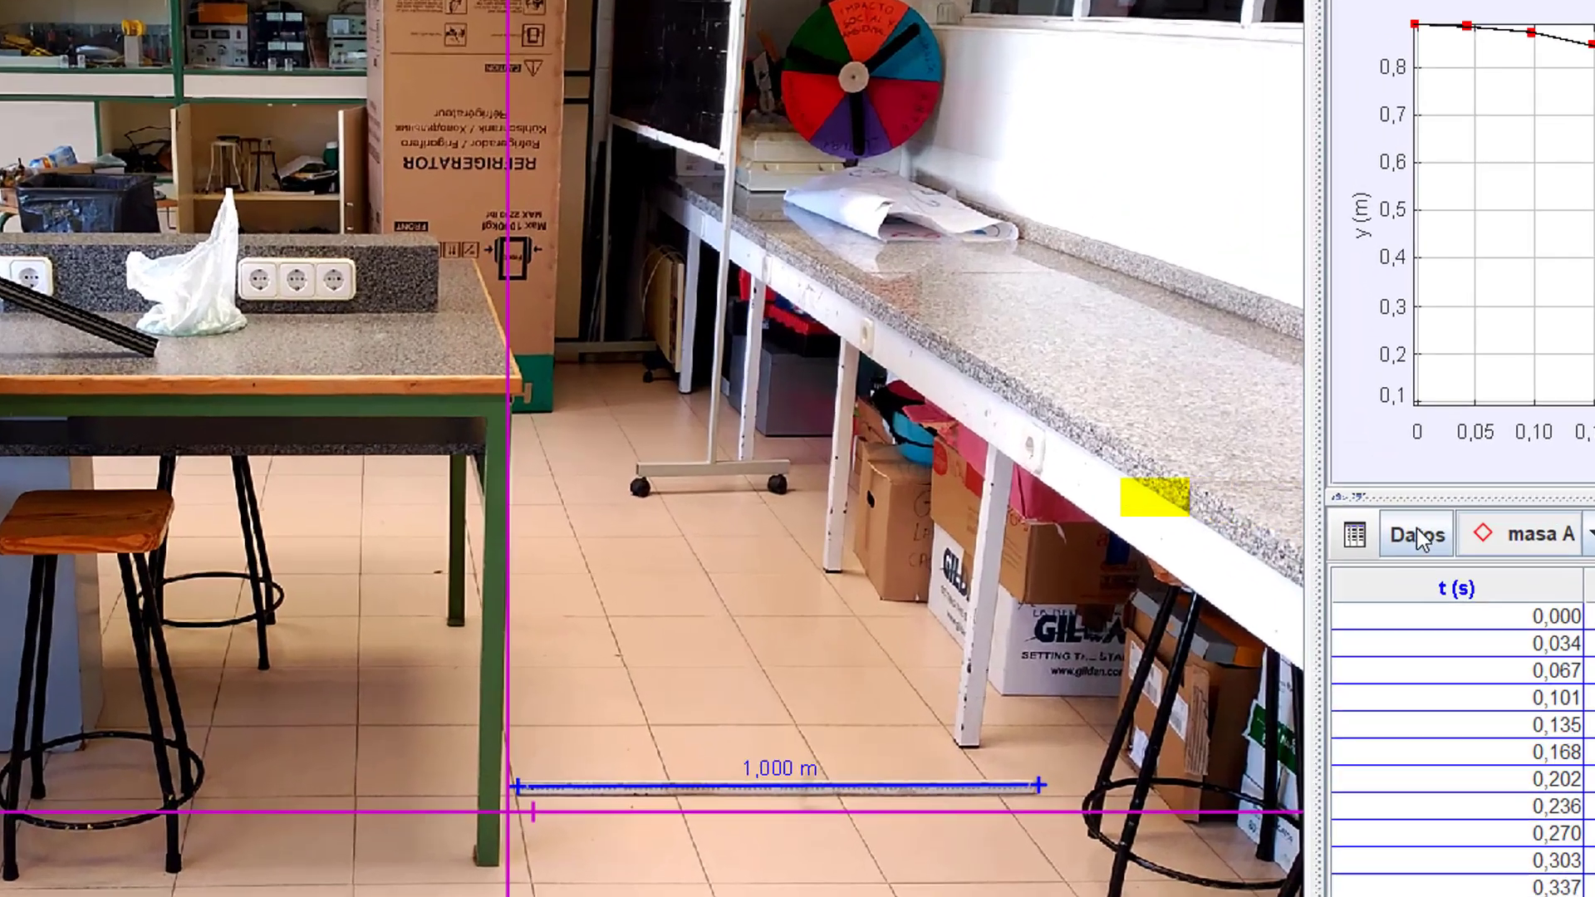
Add the vx, vy, ax and ay columns to the mass's data table.
left_click(1163, 503)
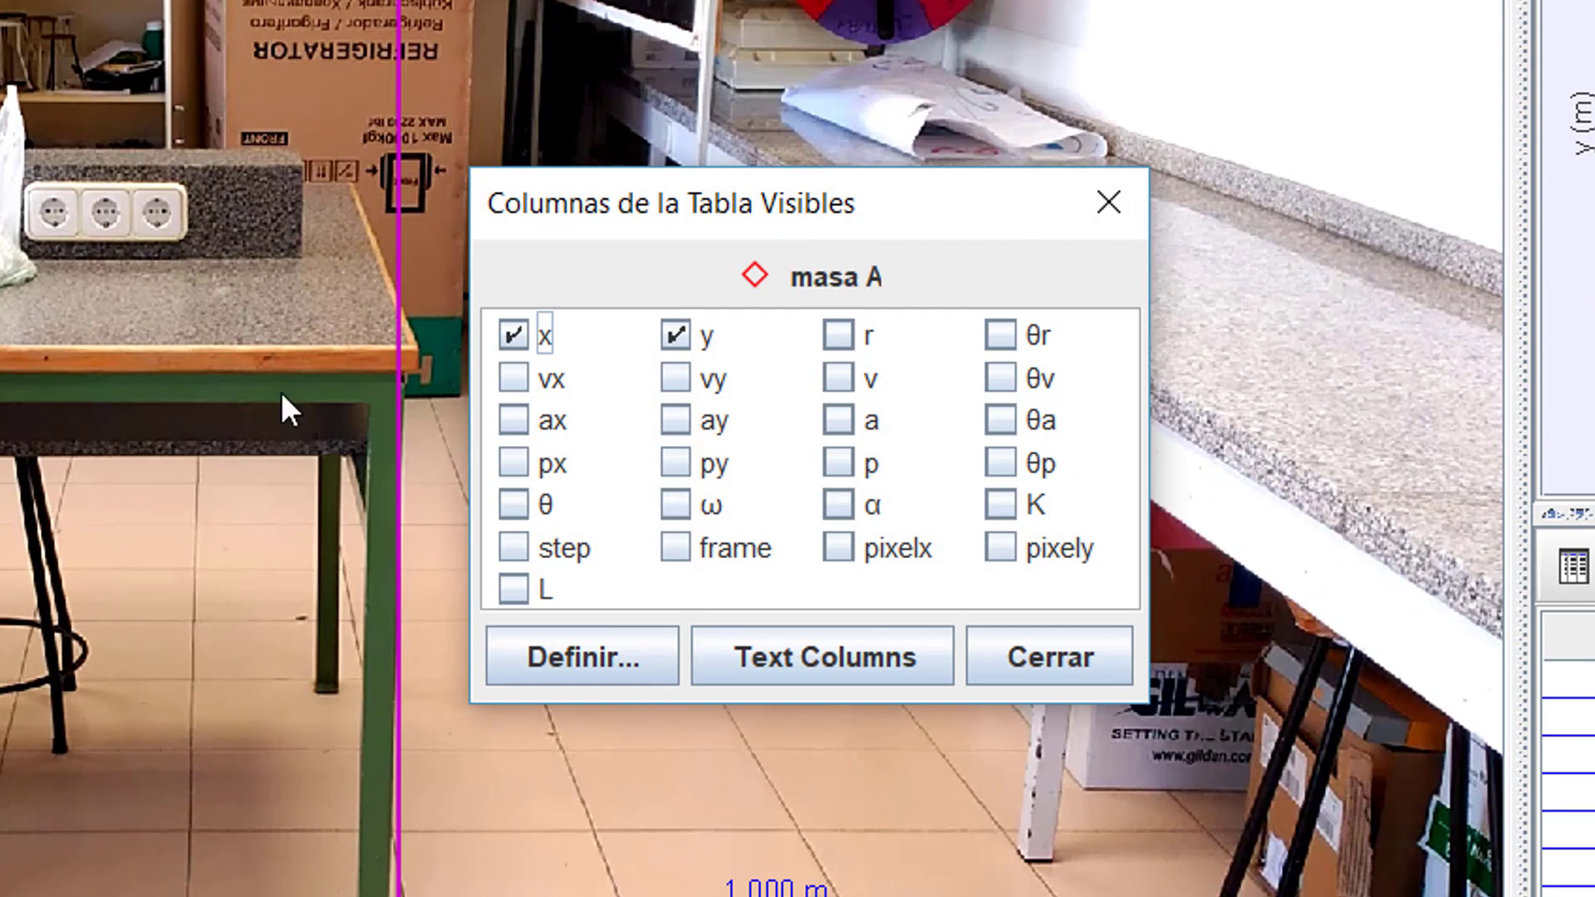
left_click(551, 380)
left_click(692, 381)
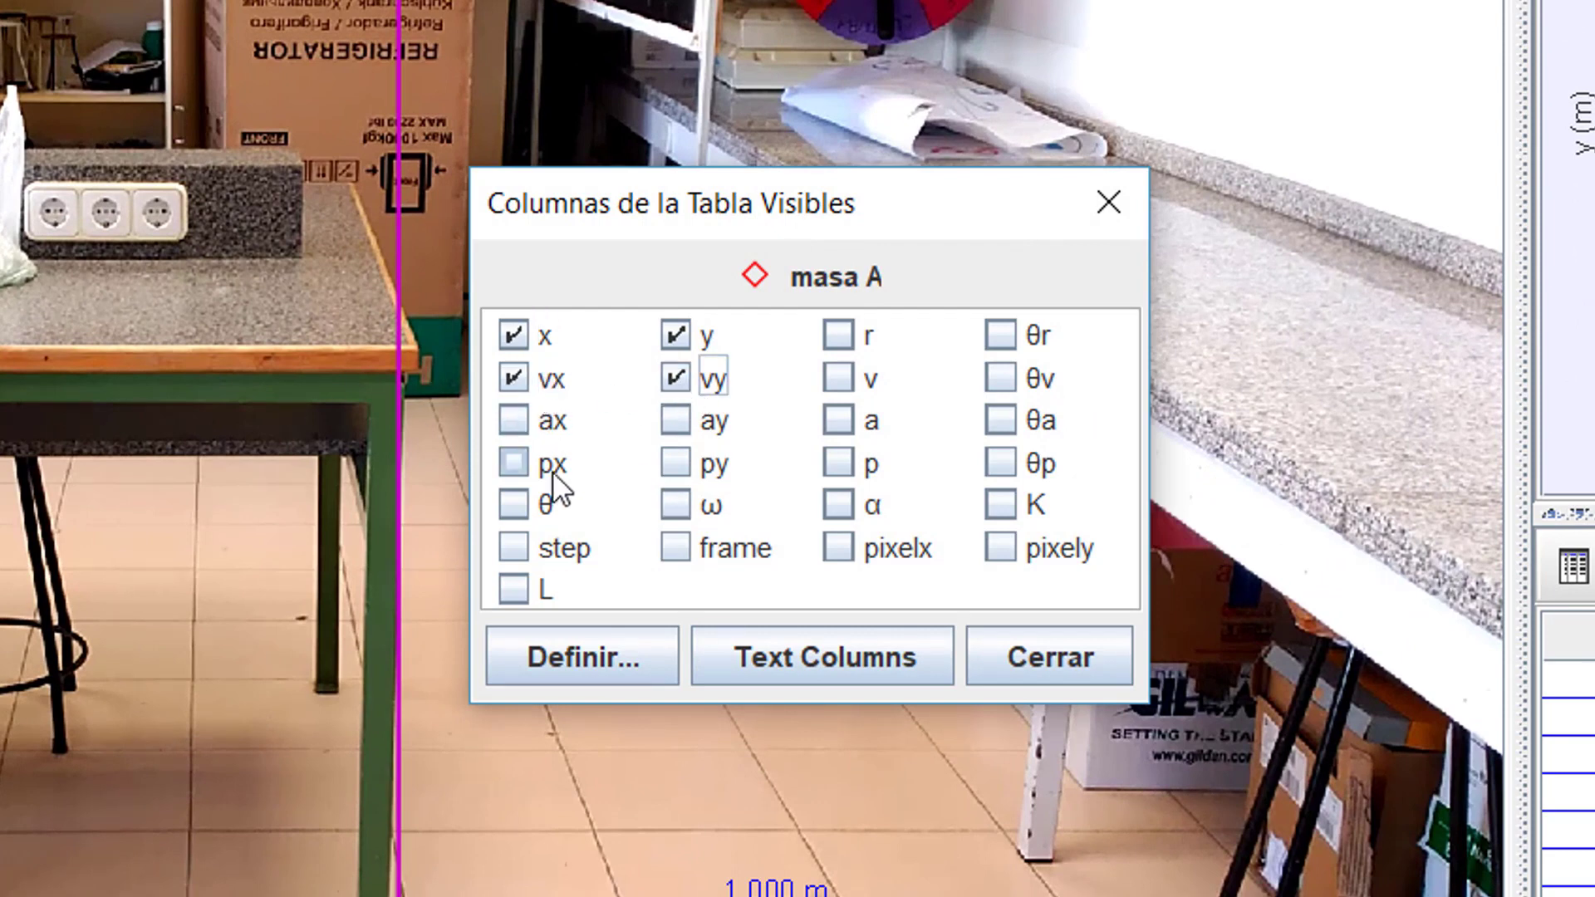
left_click(541, 427)
left_click(685, 432)
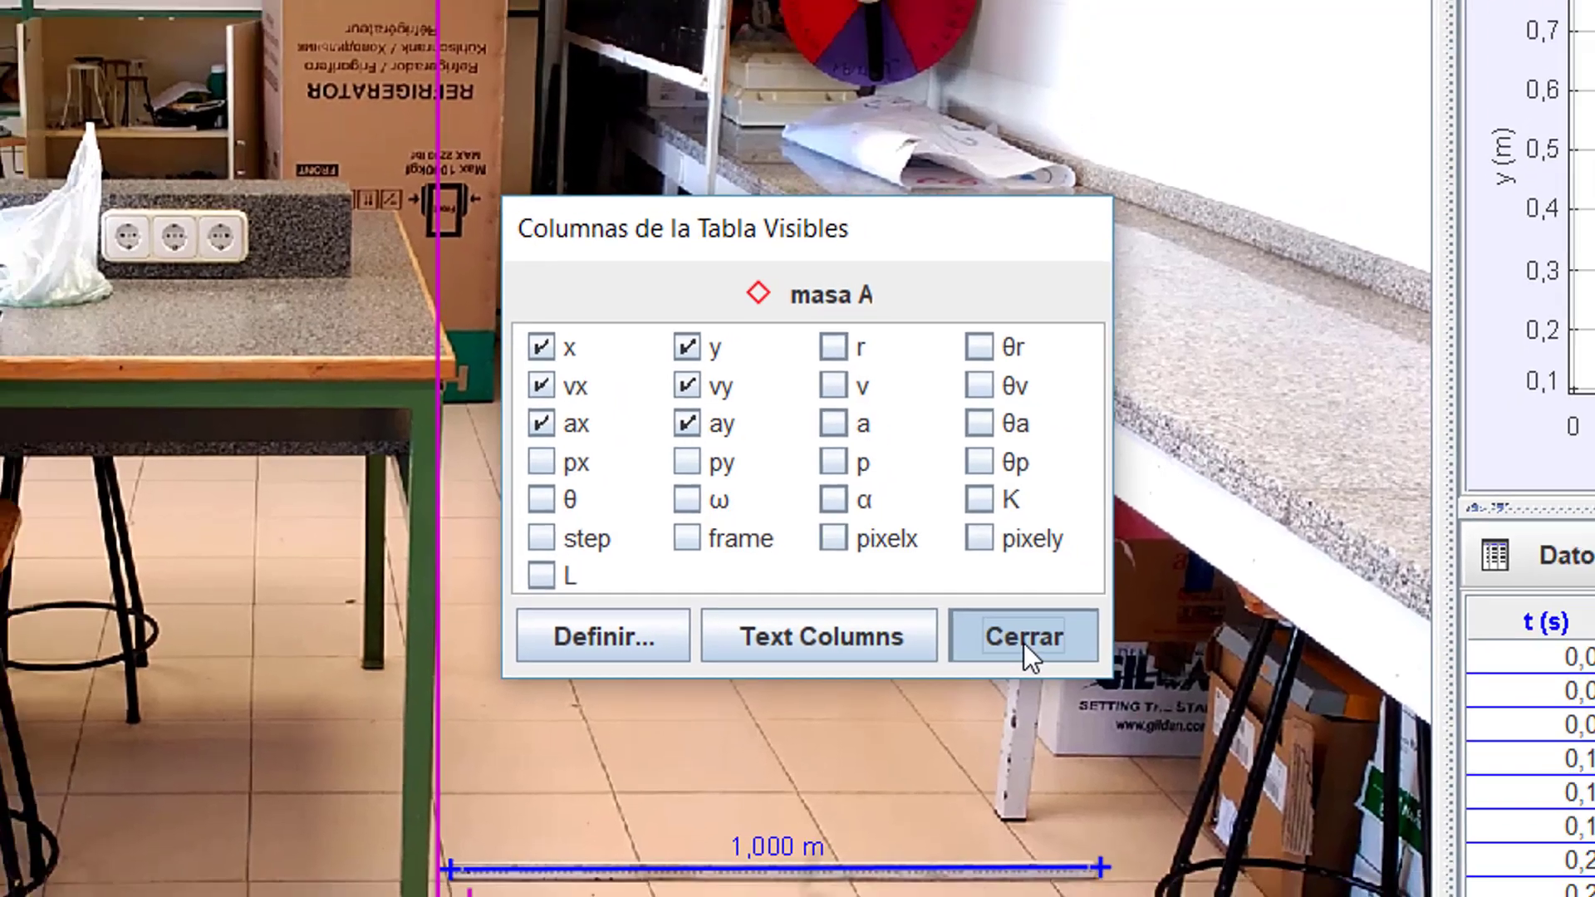
left_click(1045, 665)
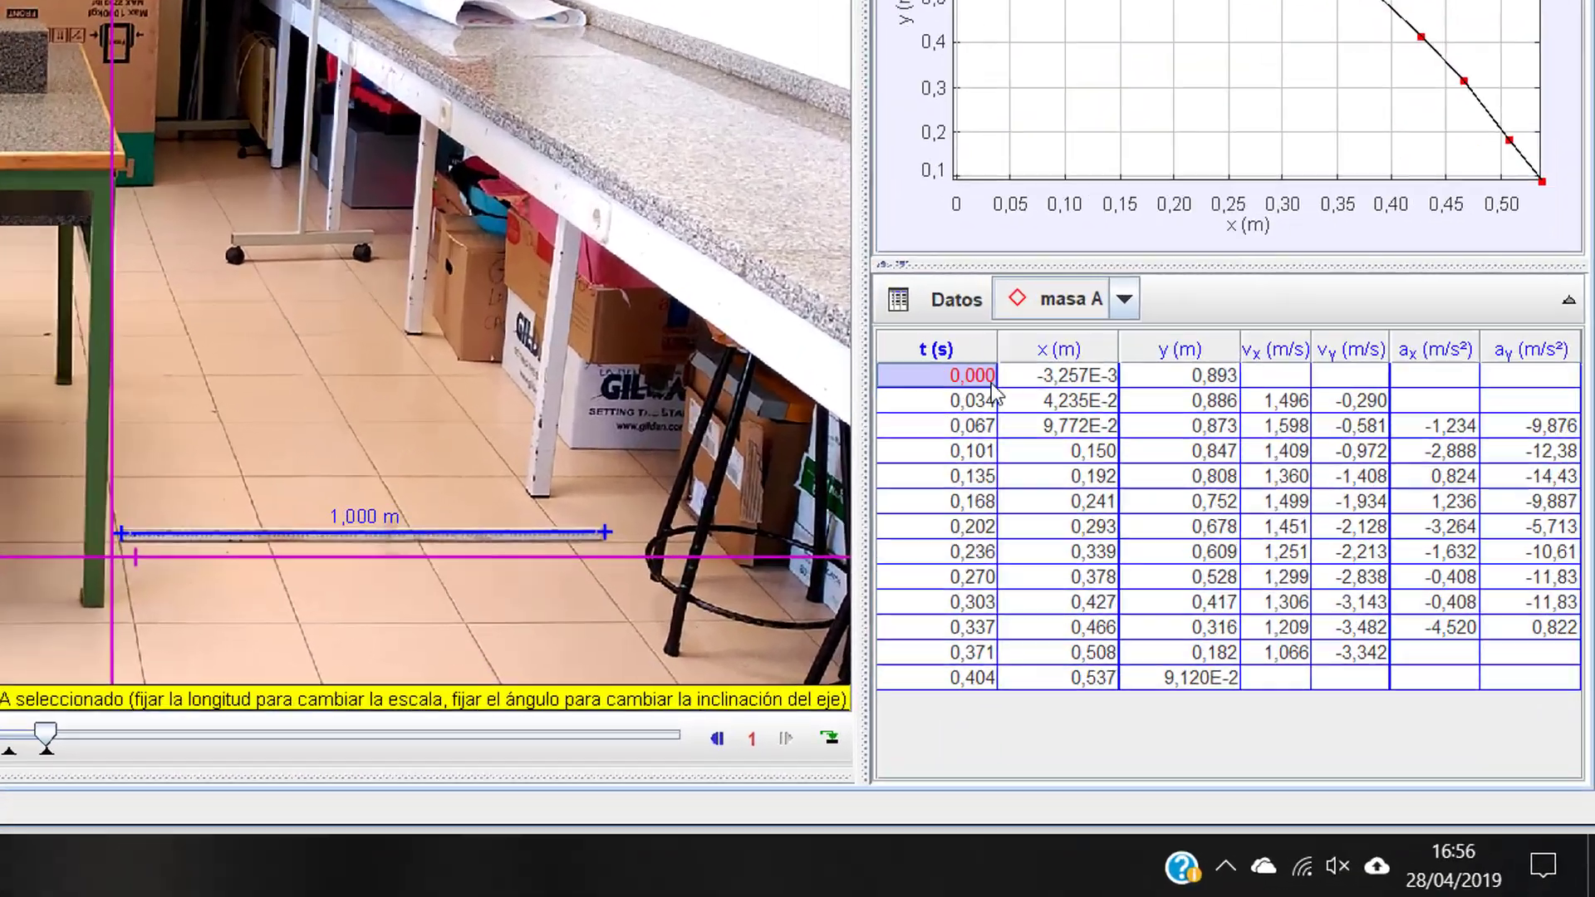
Select all rows and columns of the mass's data table and copy the selected data with full precision.
left_click_drag(1173, 555, 1536, 758)
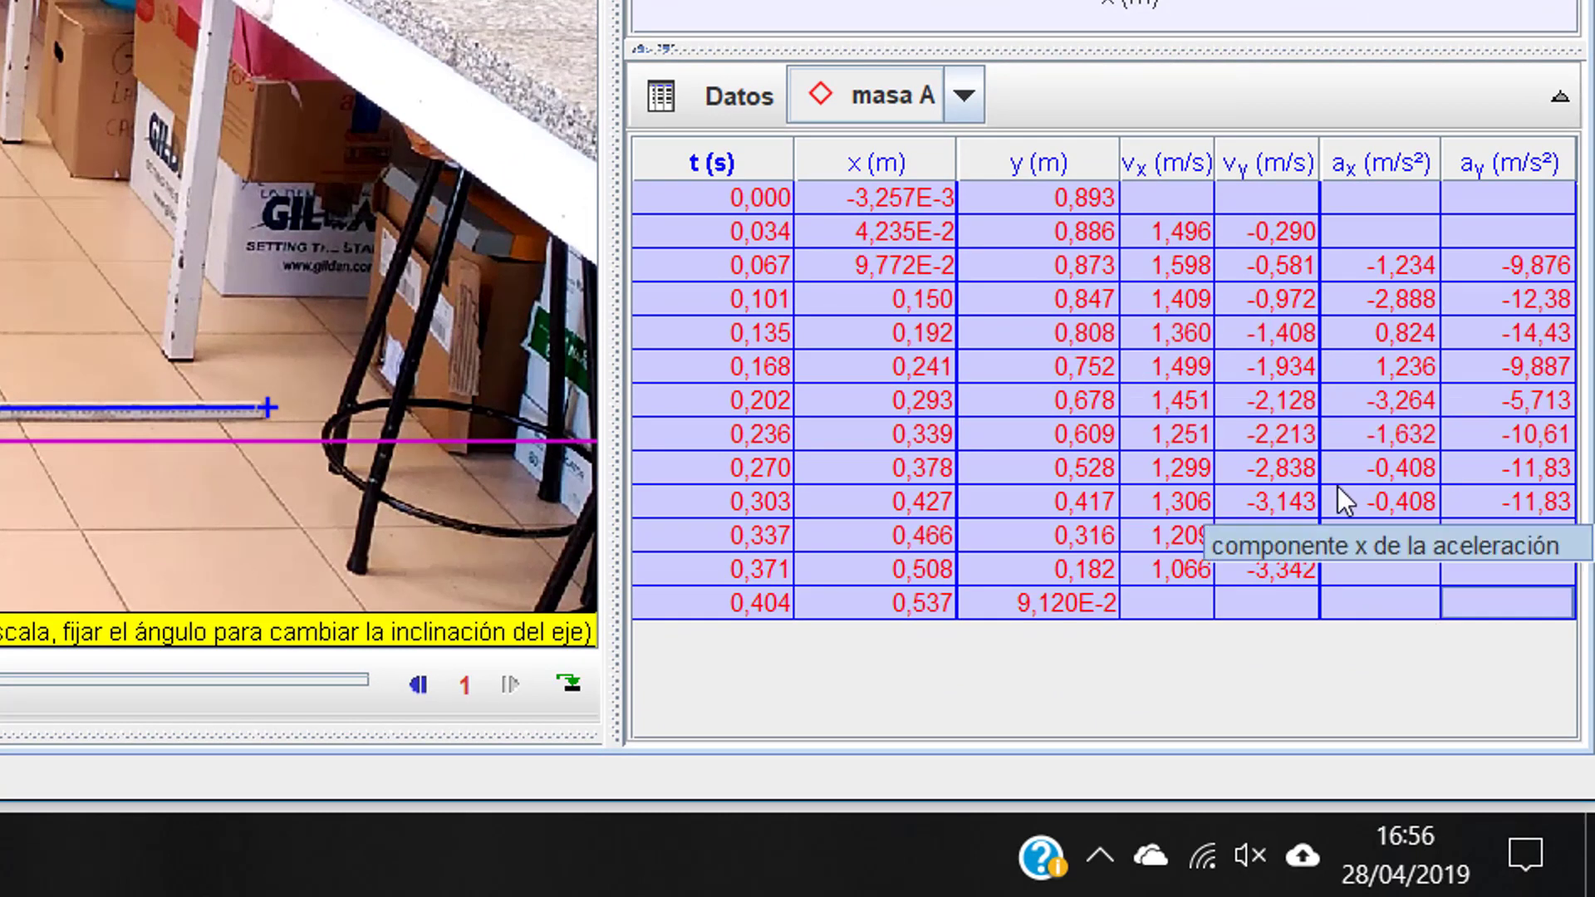
right_click(723, 193)
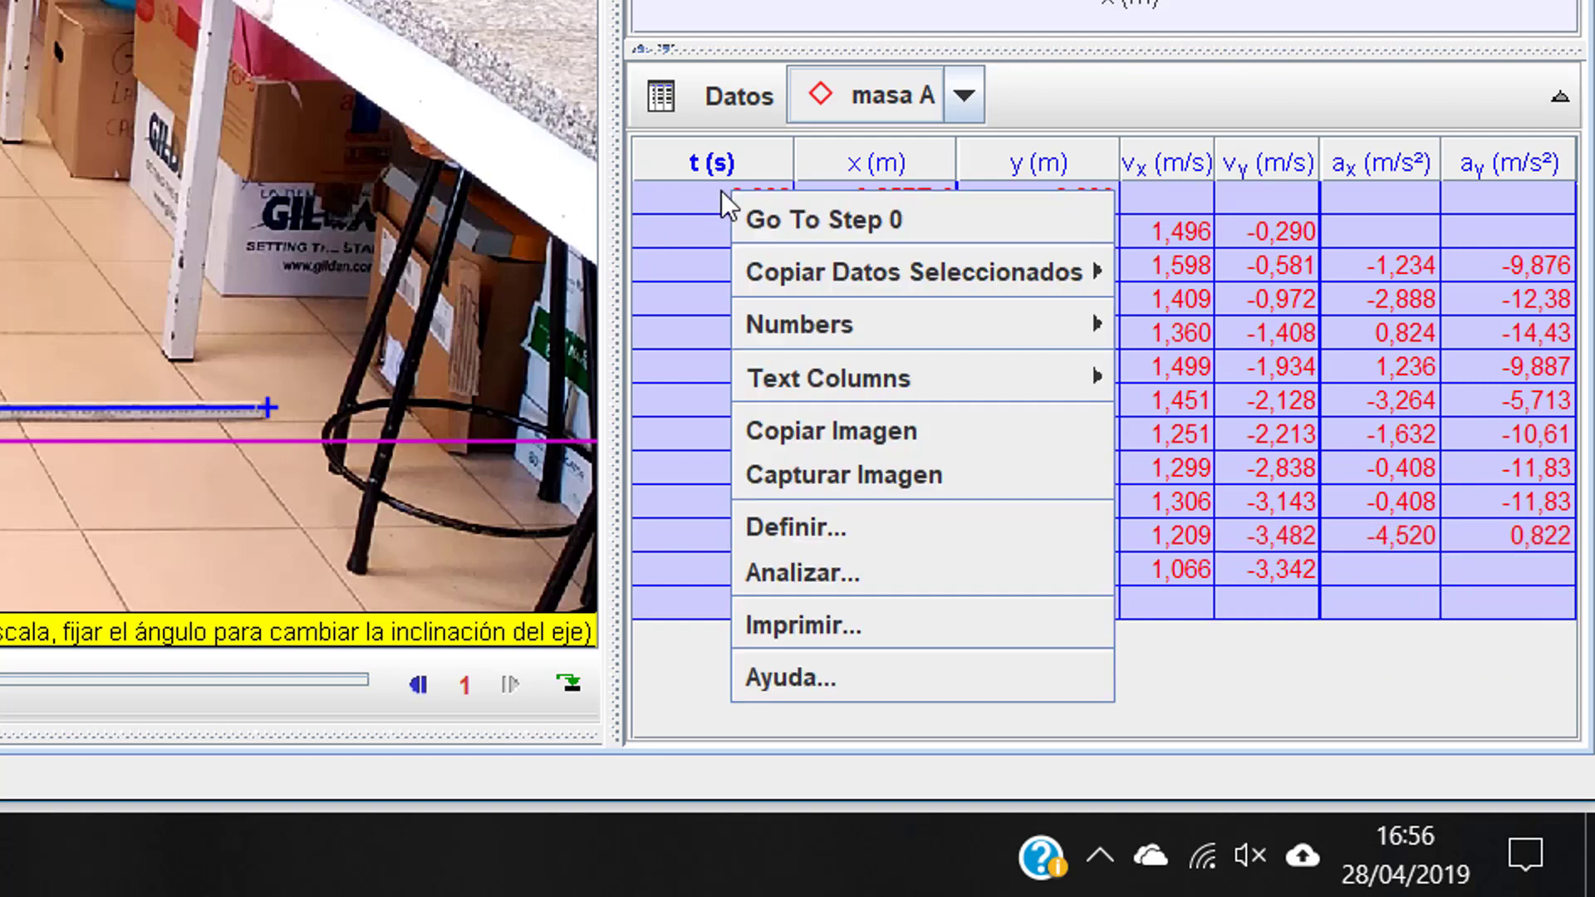
mouse_move(819, 279)
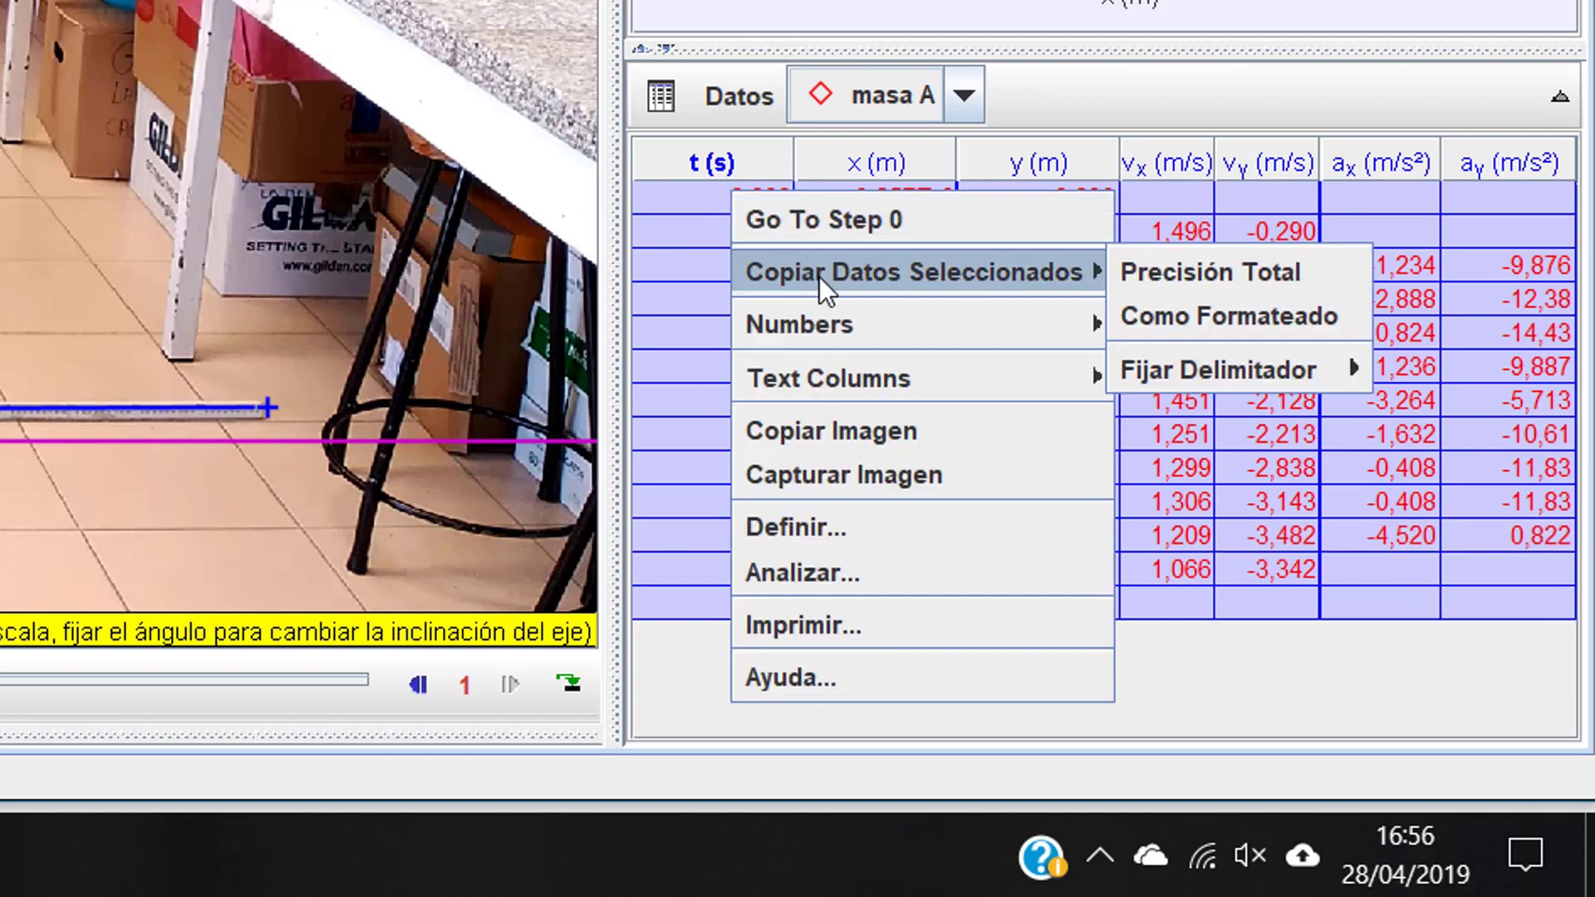
left_click(1128, 281)
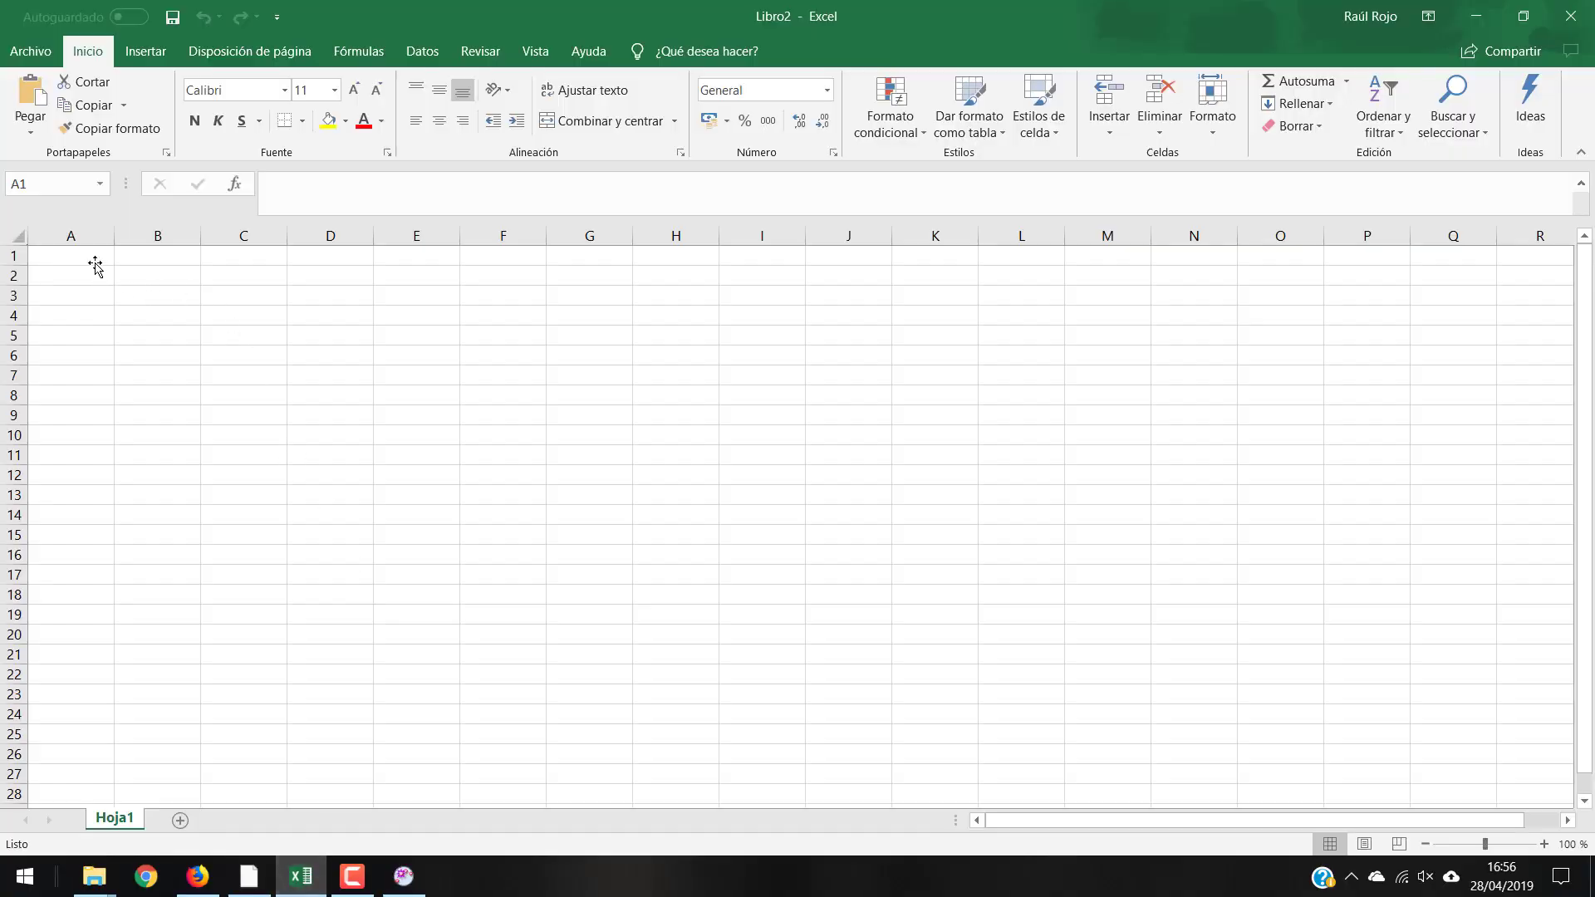
Switch to the blank Excel workbook and paste the copied Tracker data starting at cell A1.
right_click(95, 256)
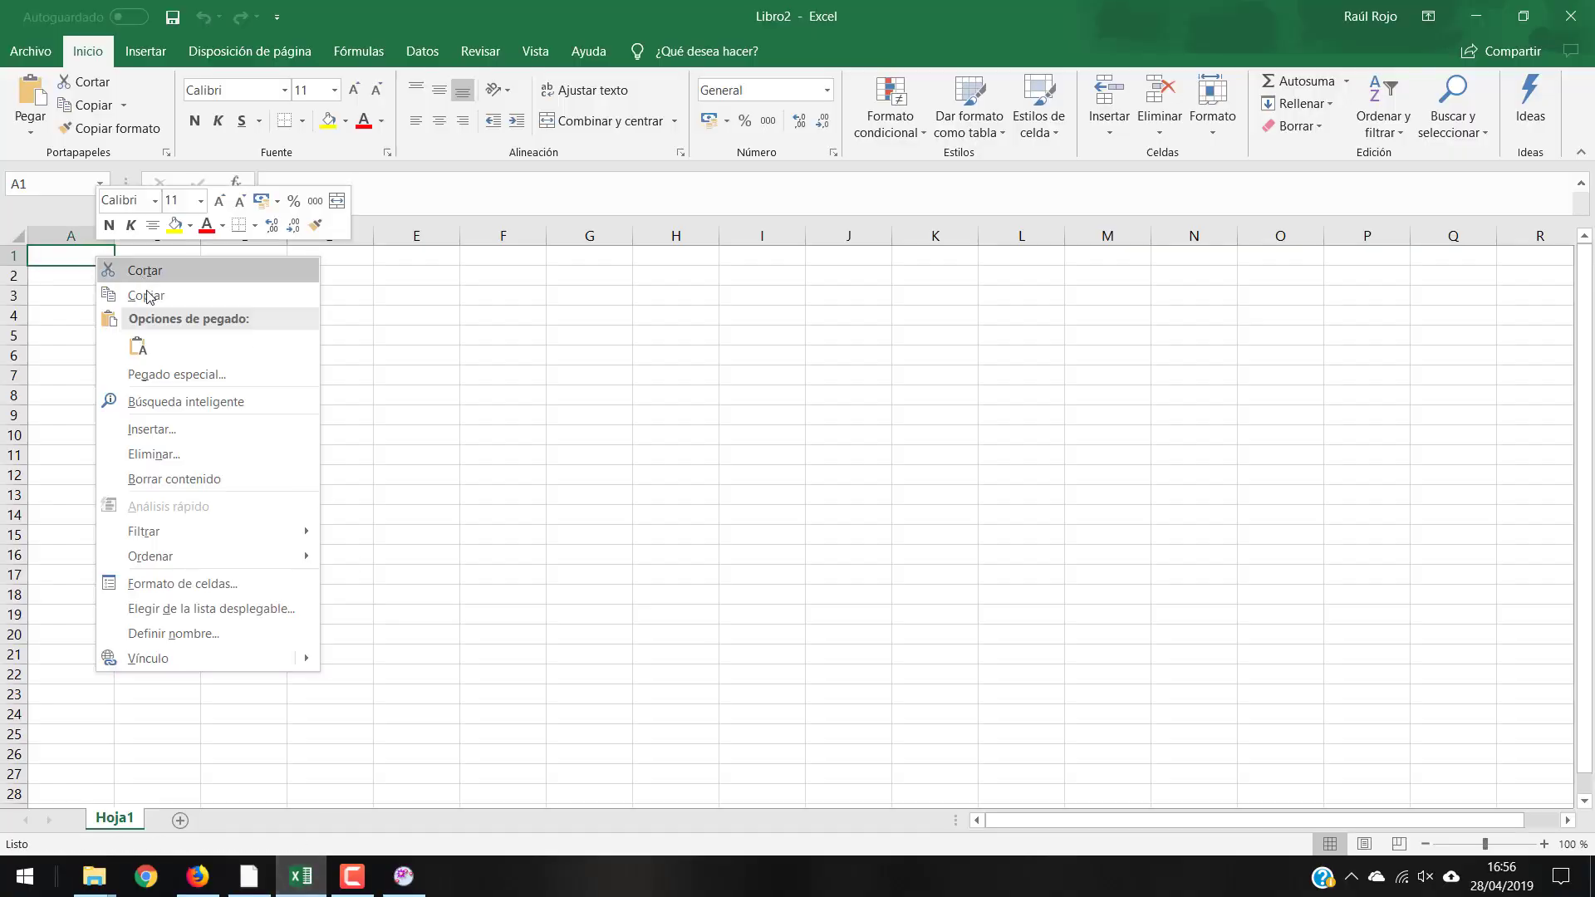
left_click(136, 355)
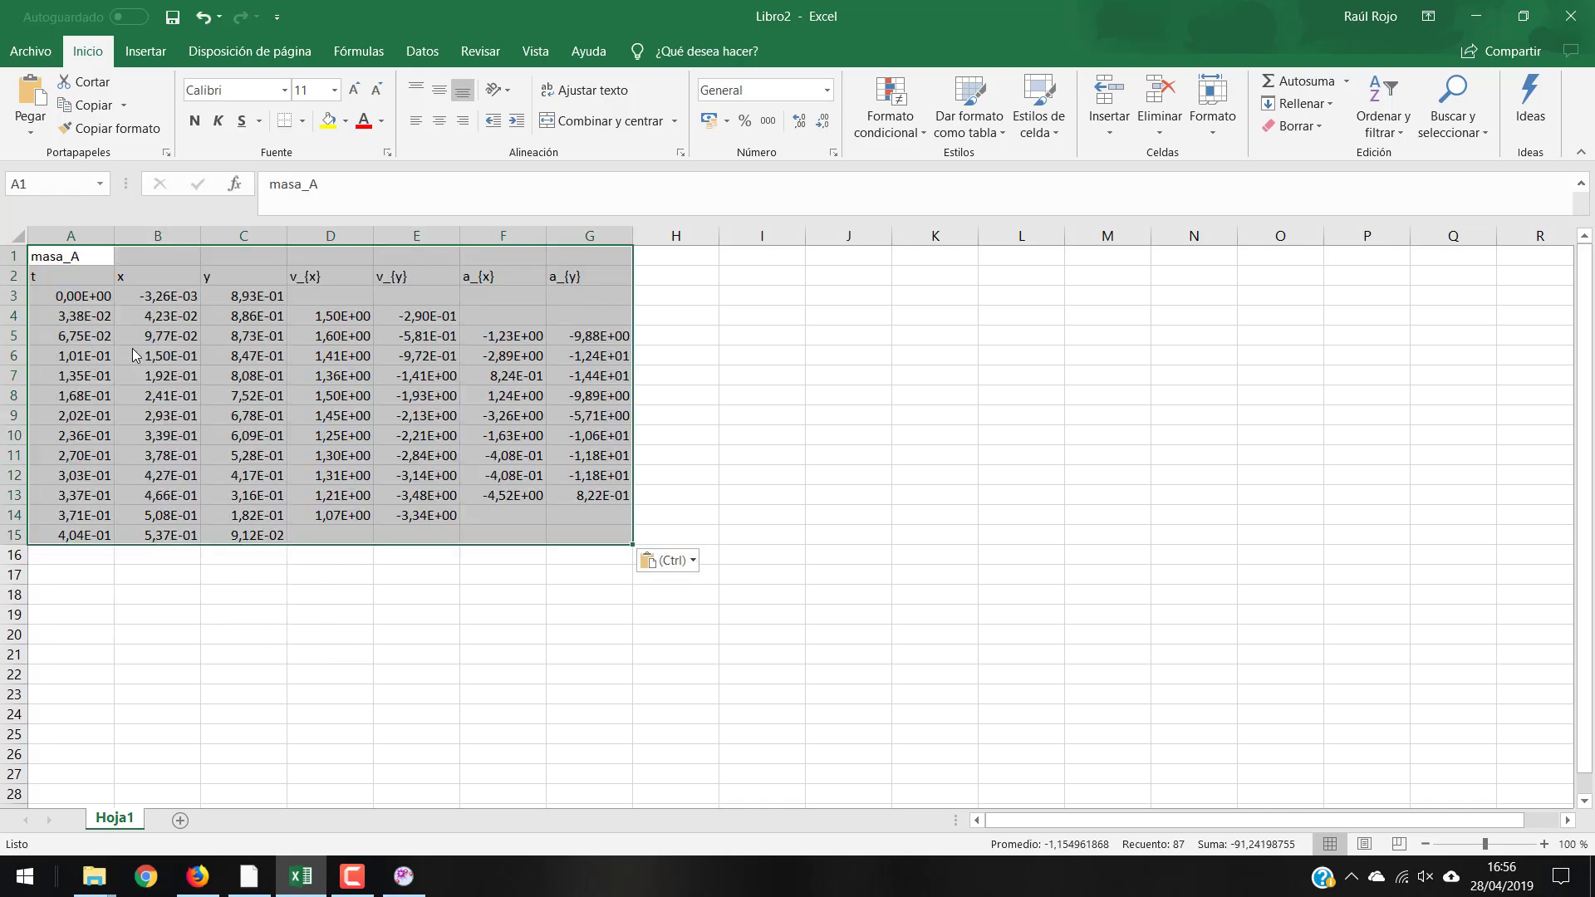
left_click(132, 347)
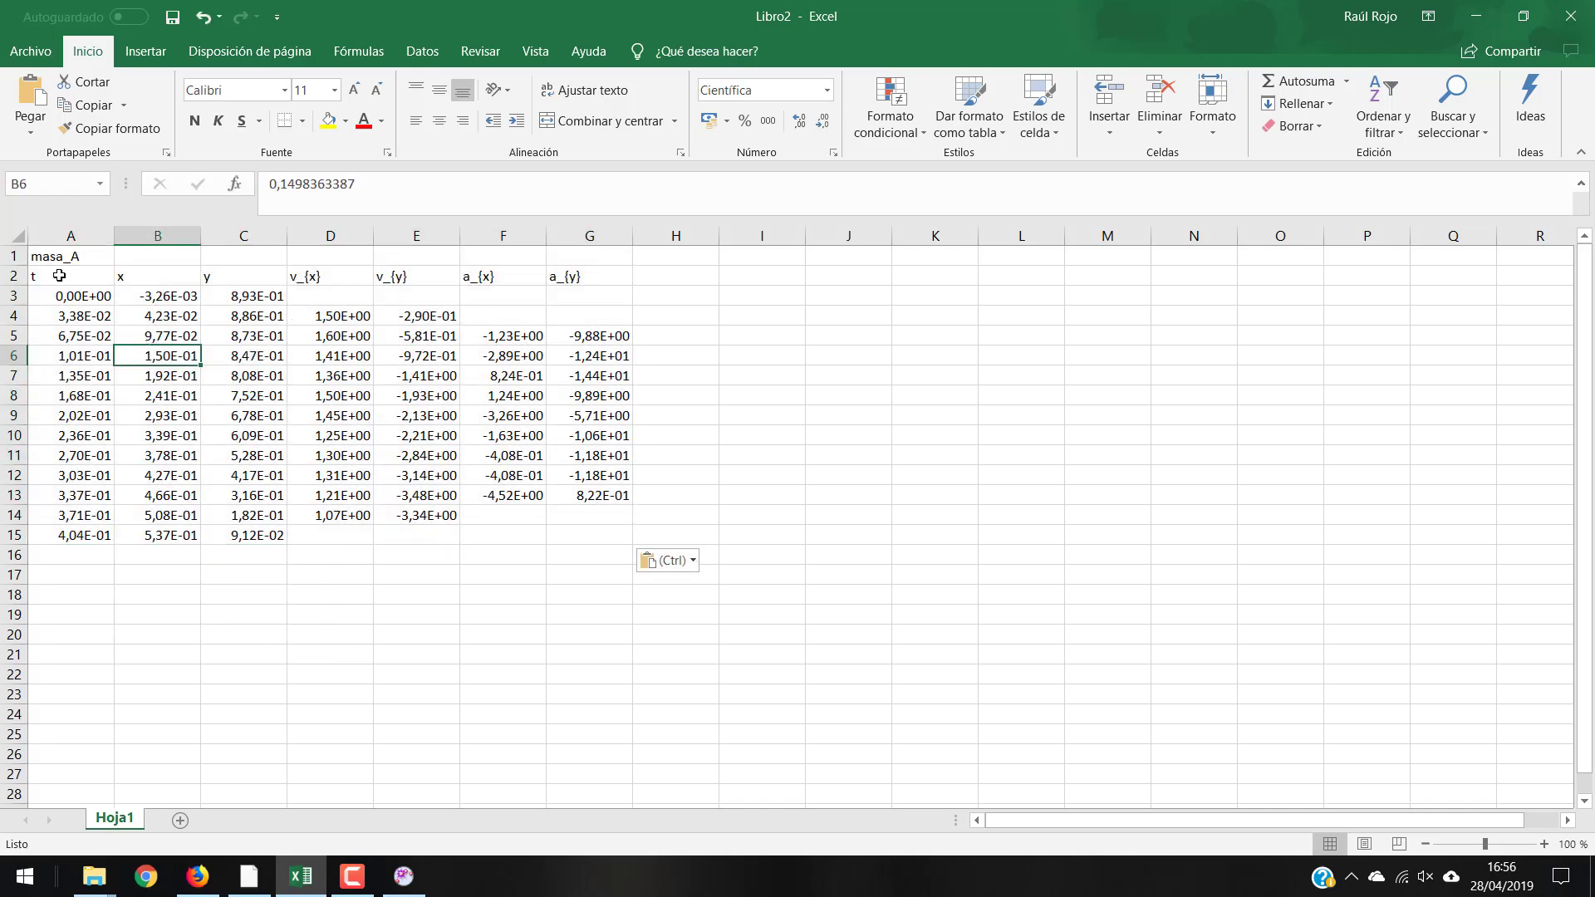
Rename the worksheet Hoja1 as "Resultados experimentales".
left_click(103, 805)
double_click(113, 820)
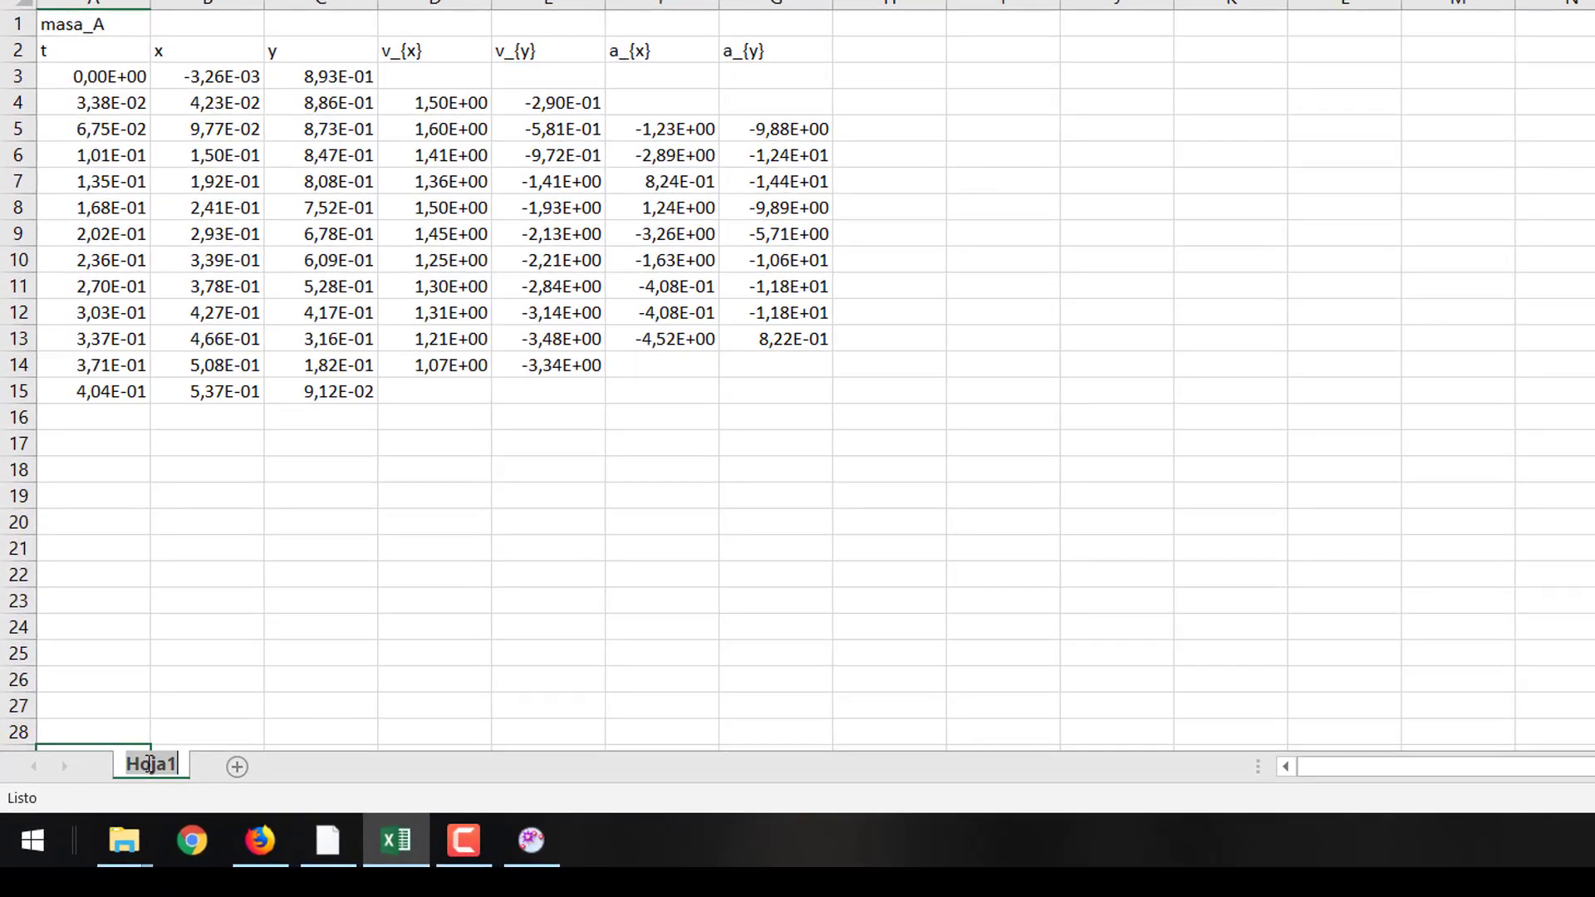
key("BackSpace")
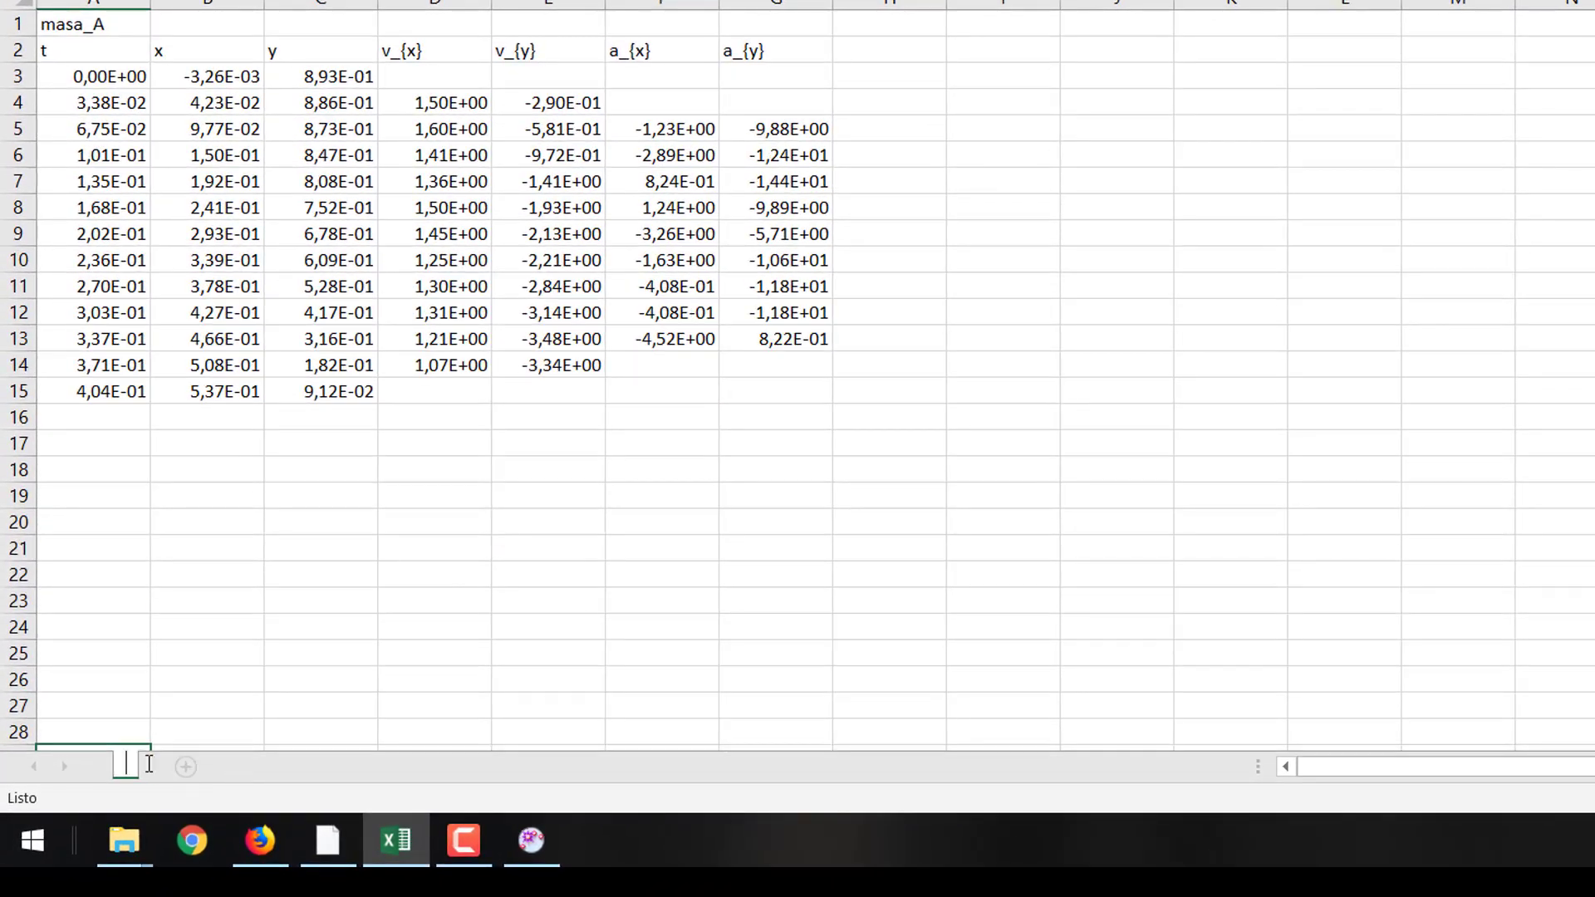
type("Resultados")
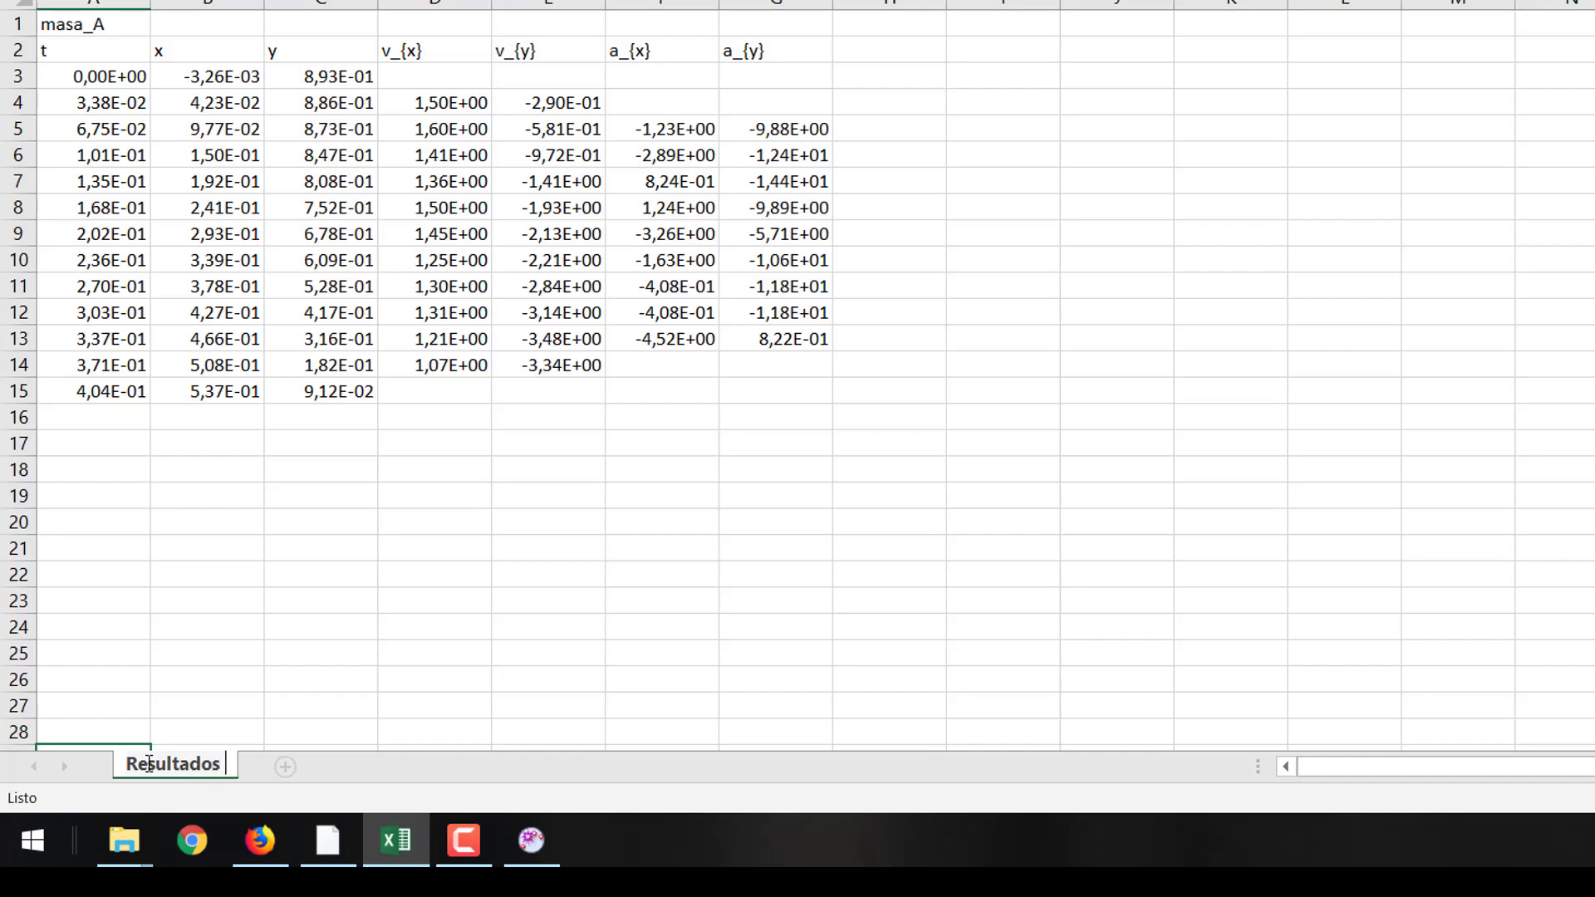
type(" experimentales")
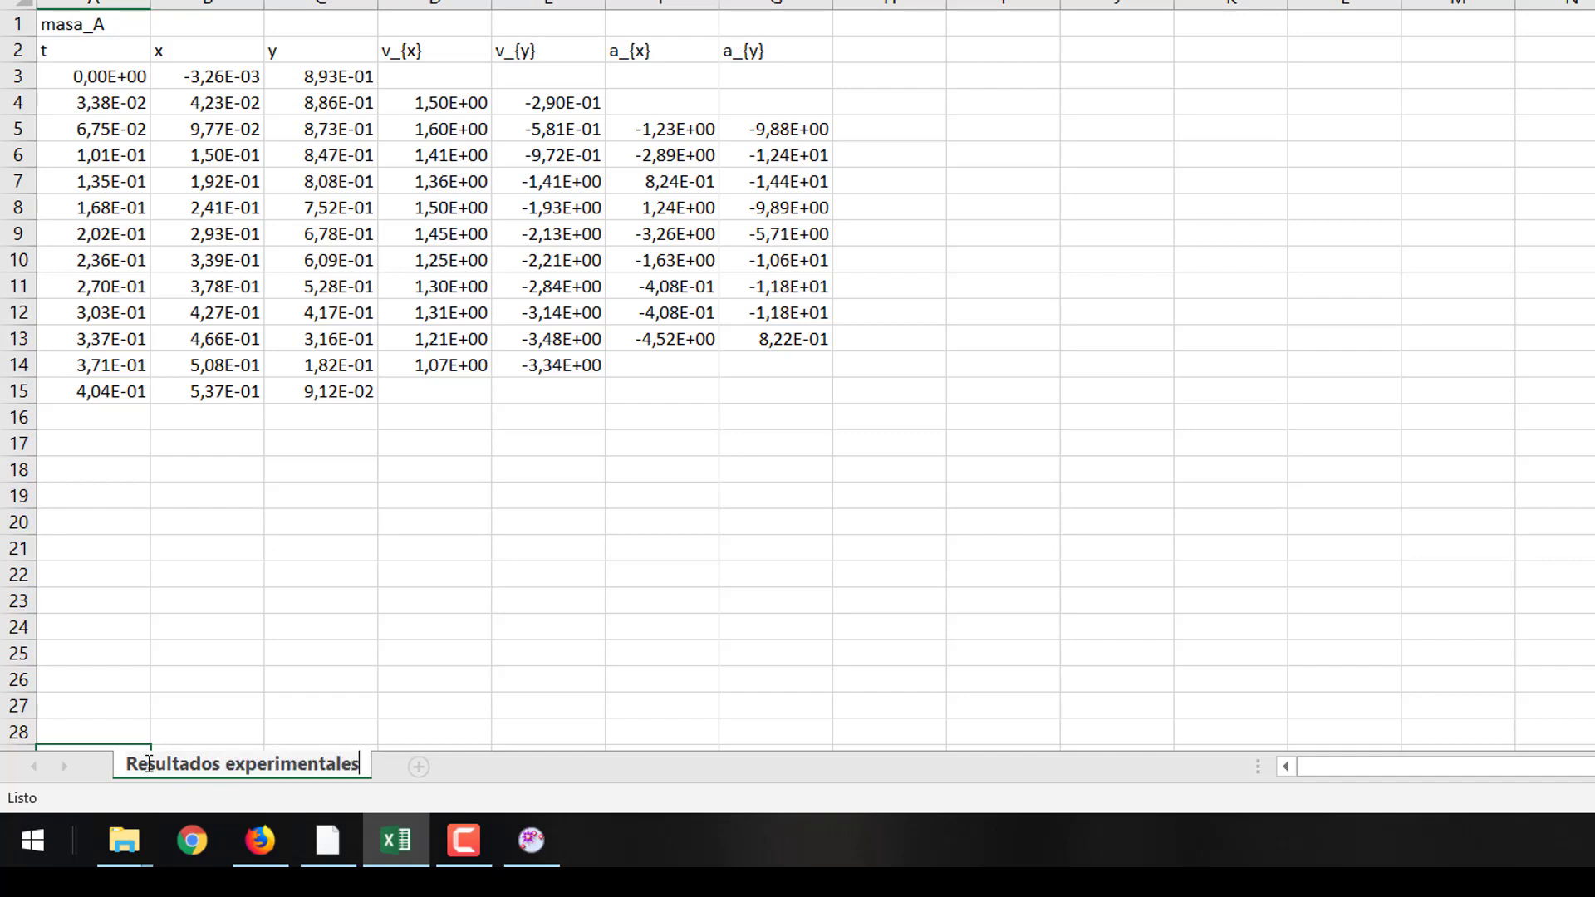
key("Return")
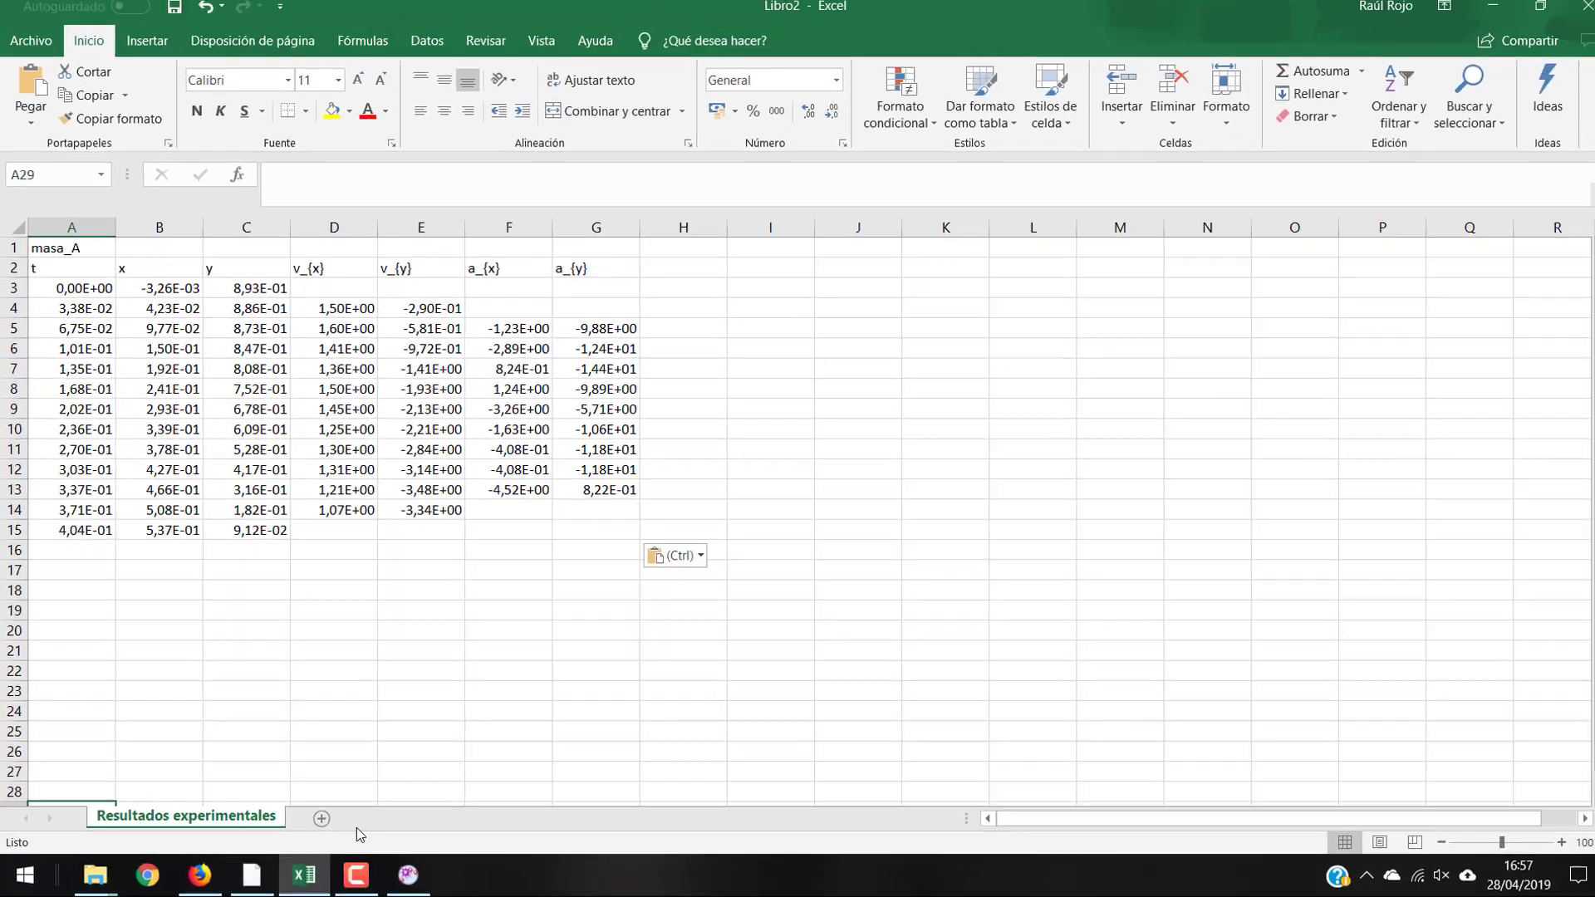
Start Modellus and maximize its window with a new document.
left_click(464, 840)
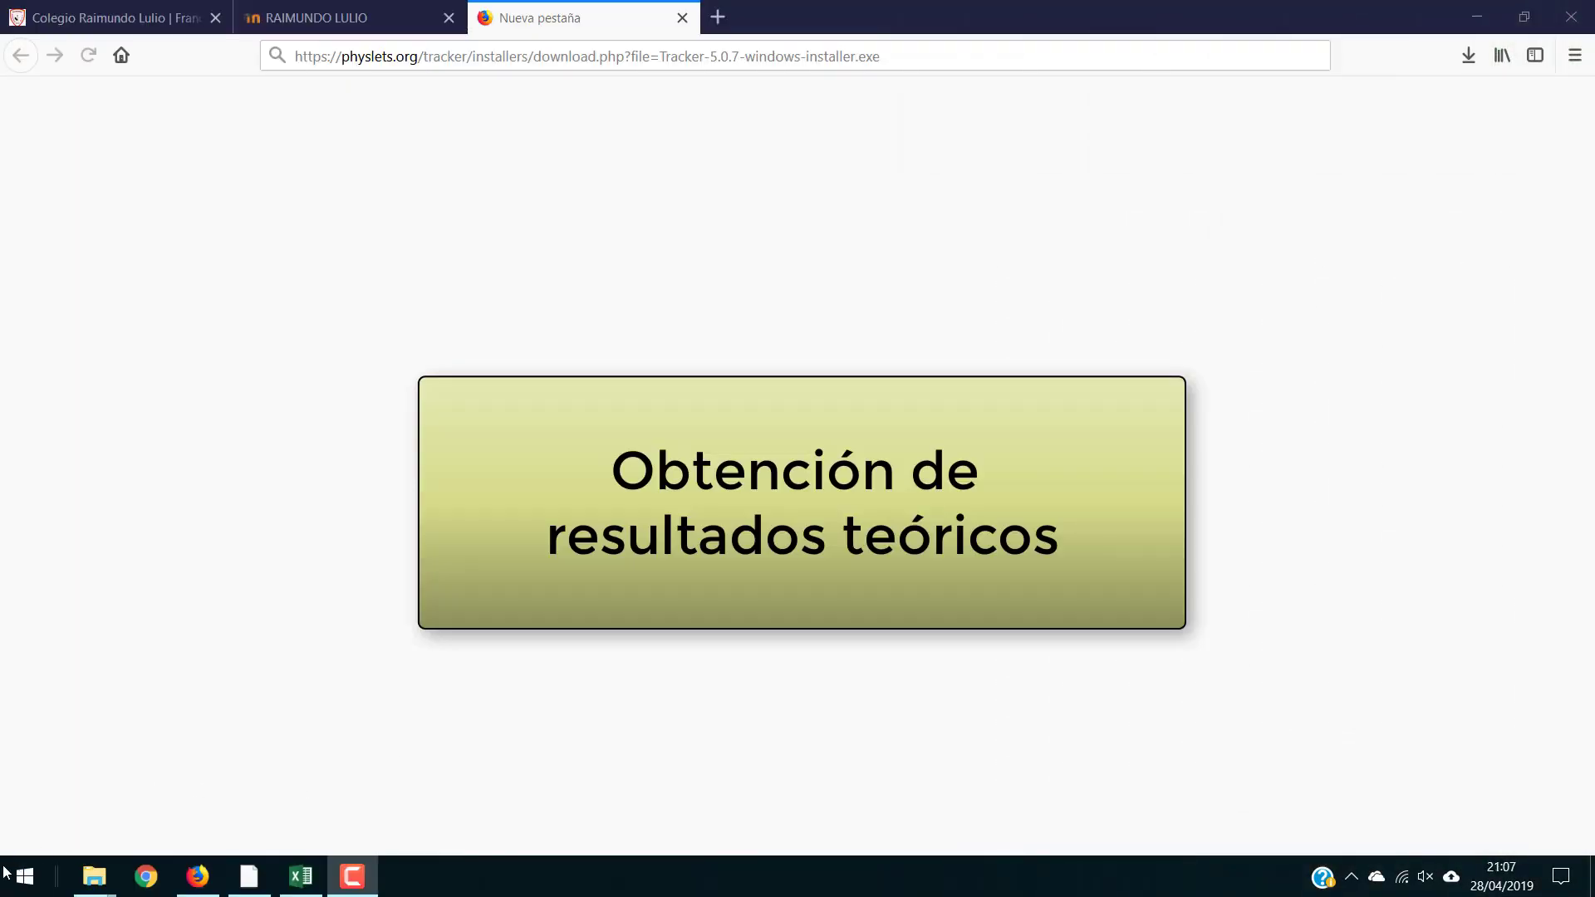
left_click(7, 874)
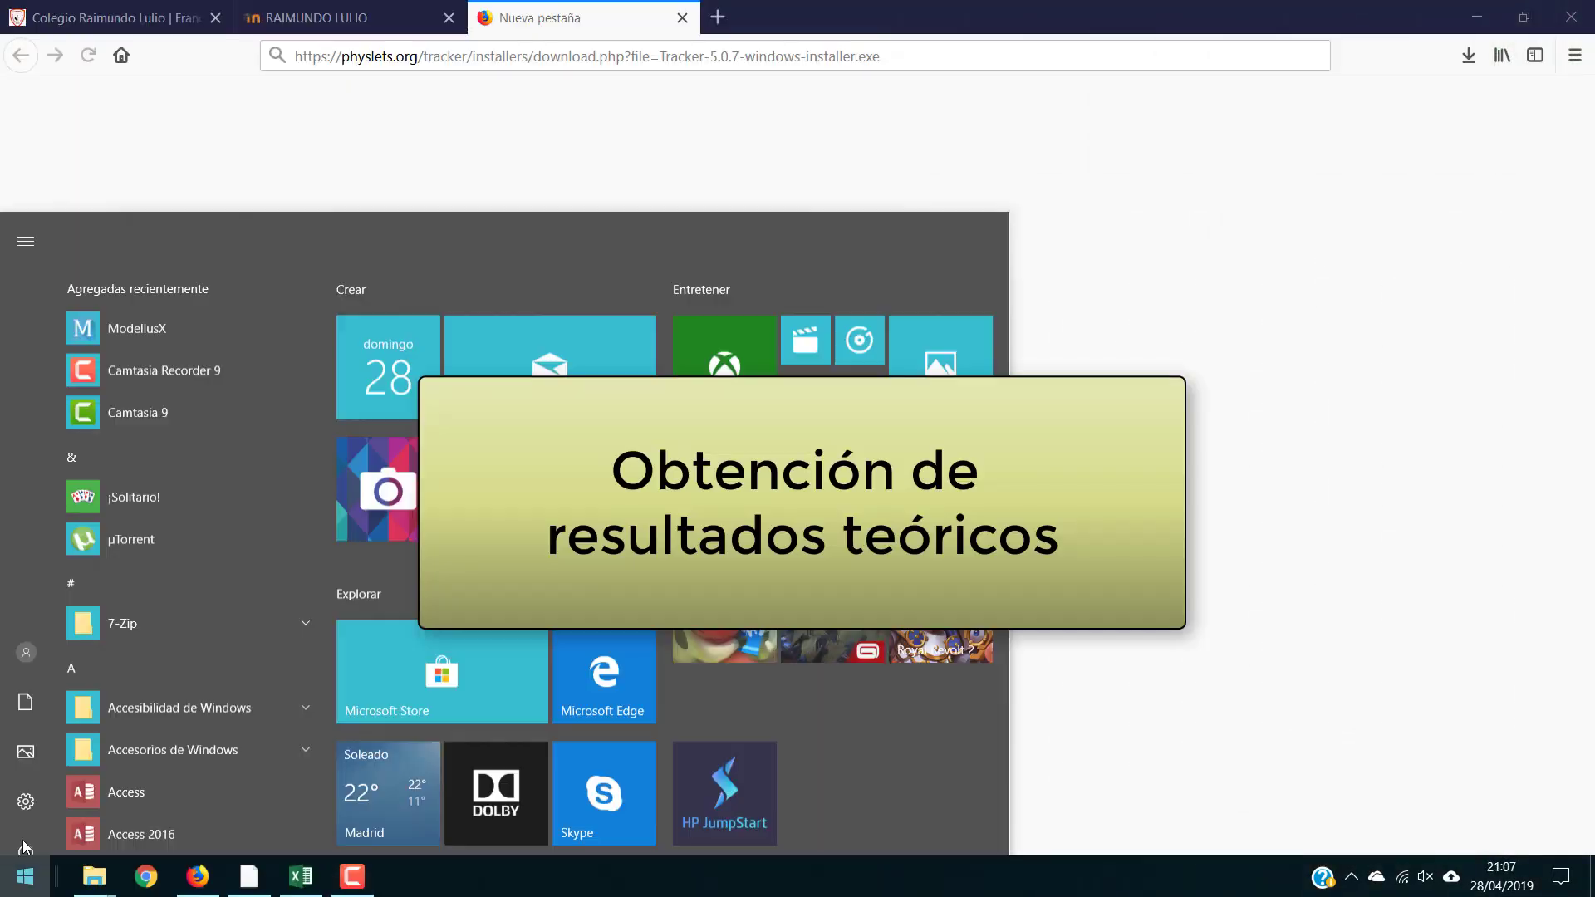
left_click(144, 257)
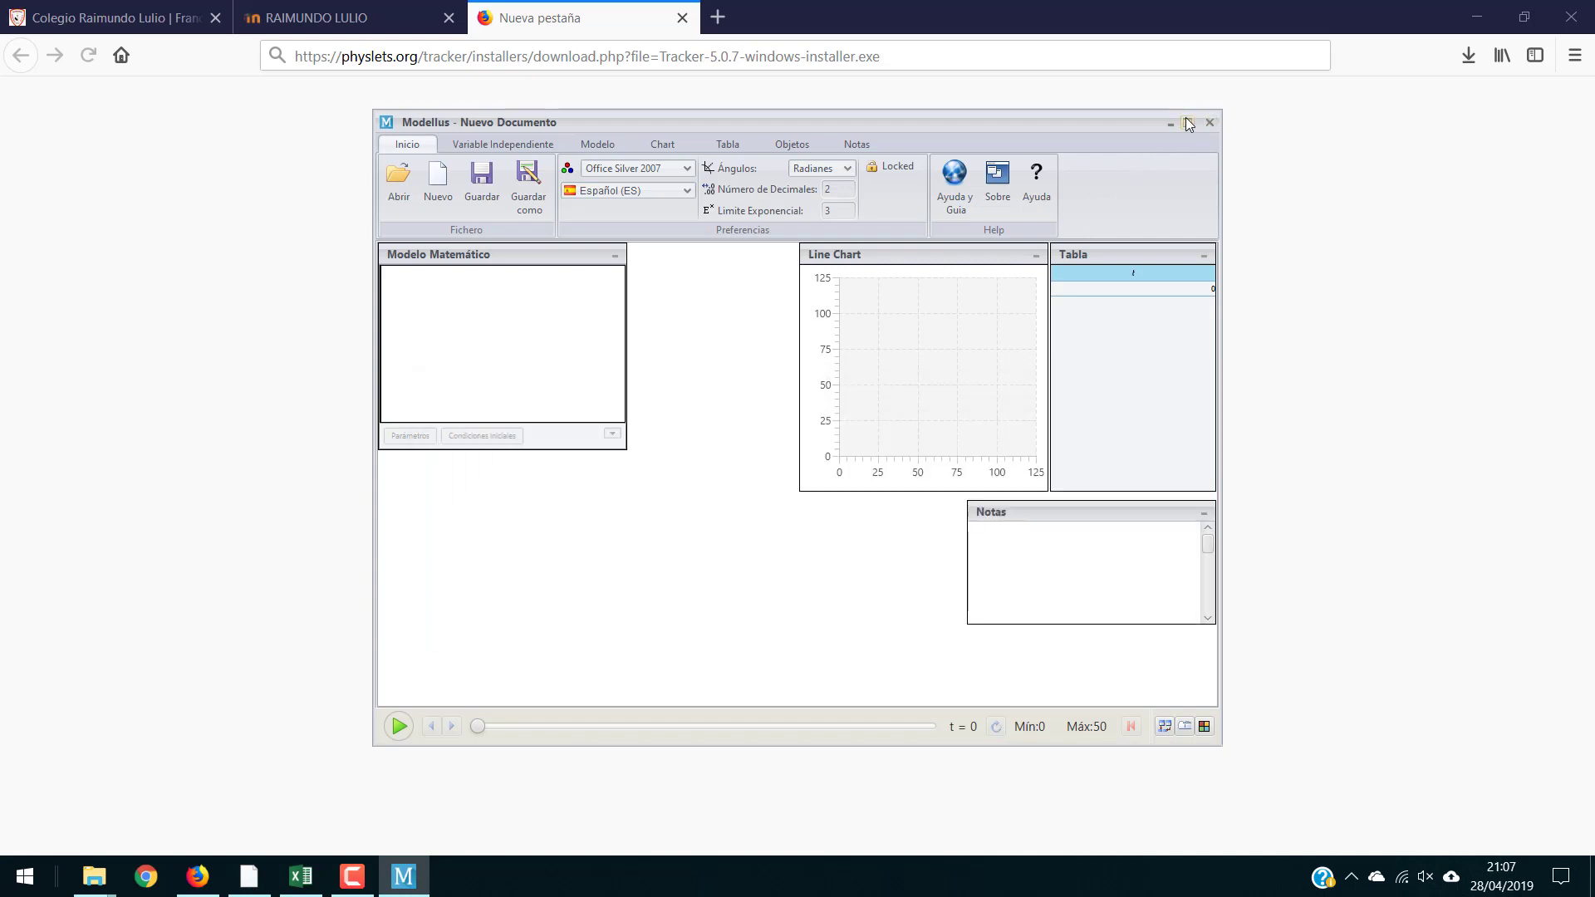
left_click(1187, 123)
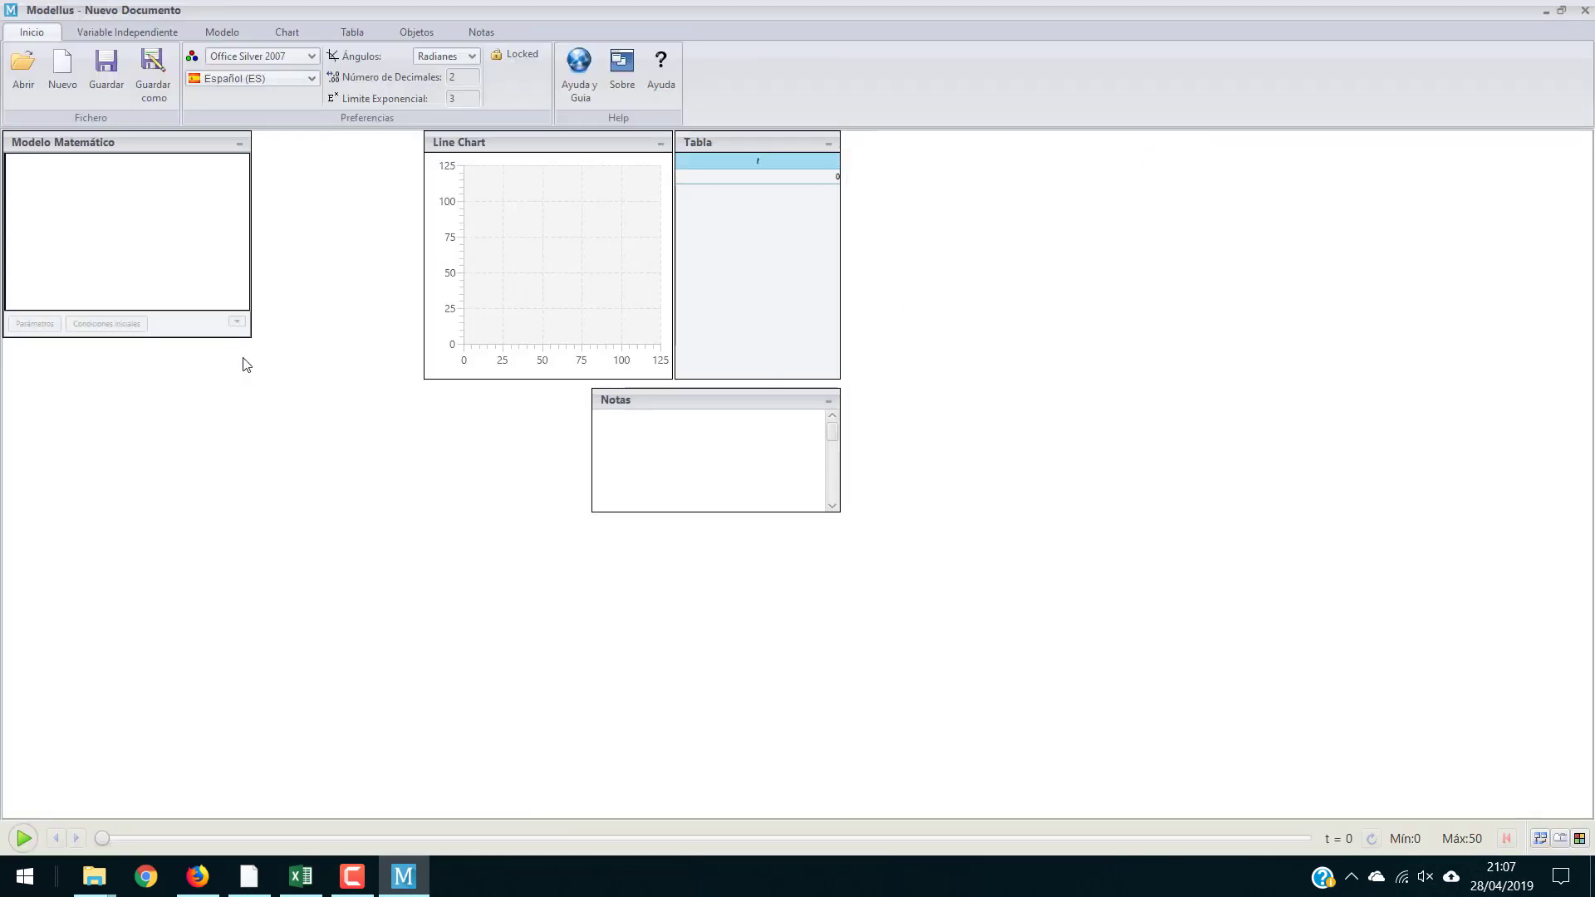
Enlarge the Modelo Matemático window and minimize the Line Chart and Tabla windows.
left_click_drag(250, 336, 362, 735)
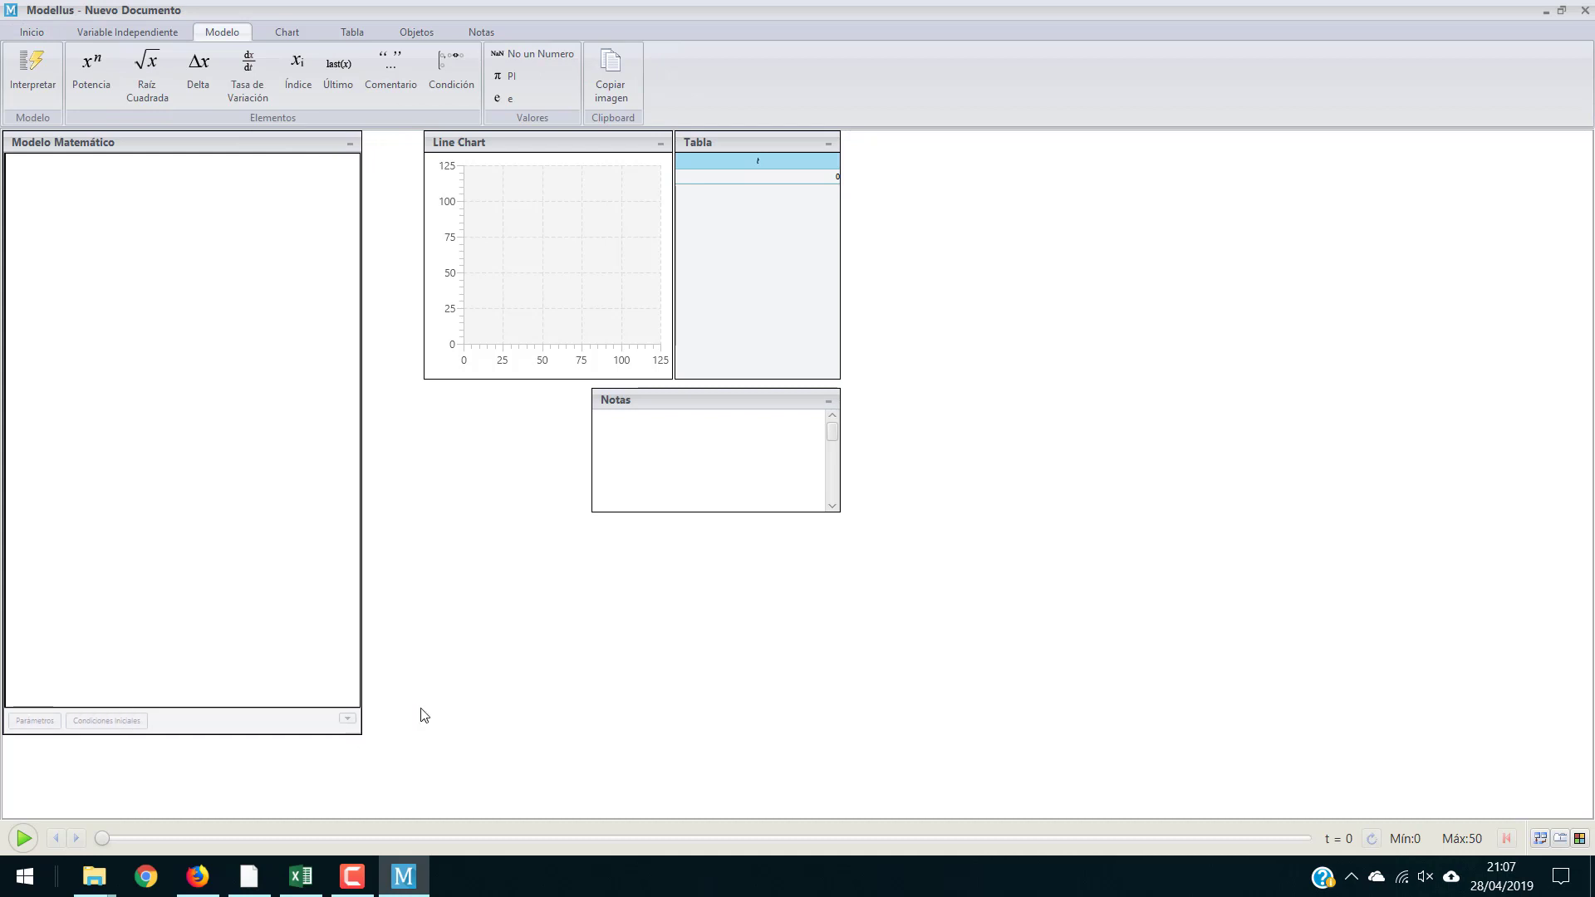
left_click(661, 146)
left_click(828, 145)
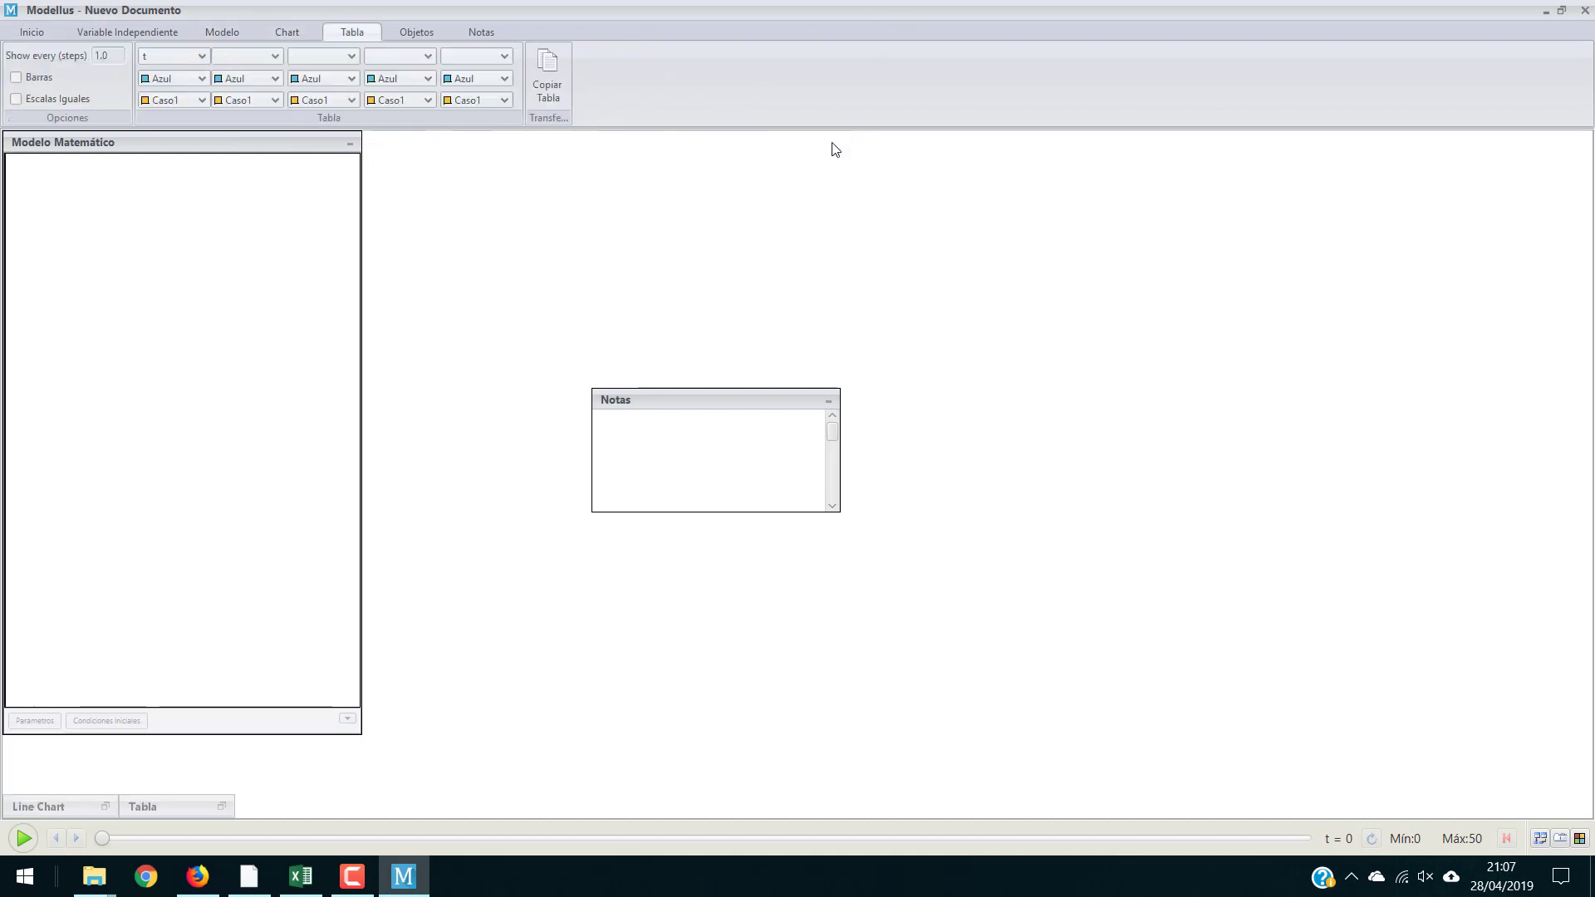
Check the time interval of the experimental data in Excel and set the Modellus independent variable's step to 0.0340.
left_click(38, 29)
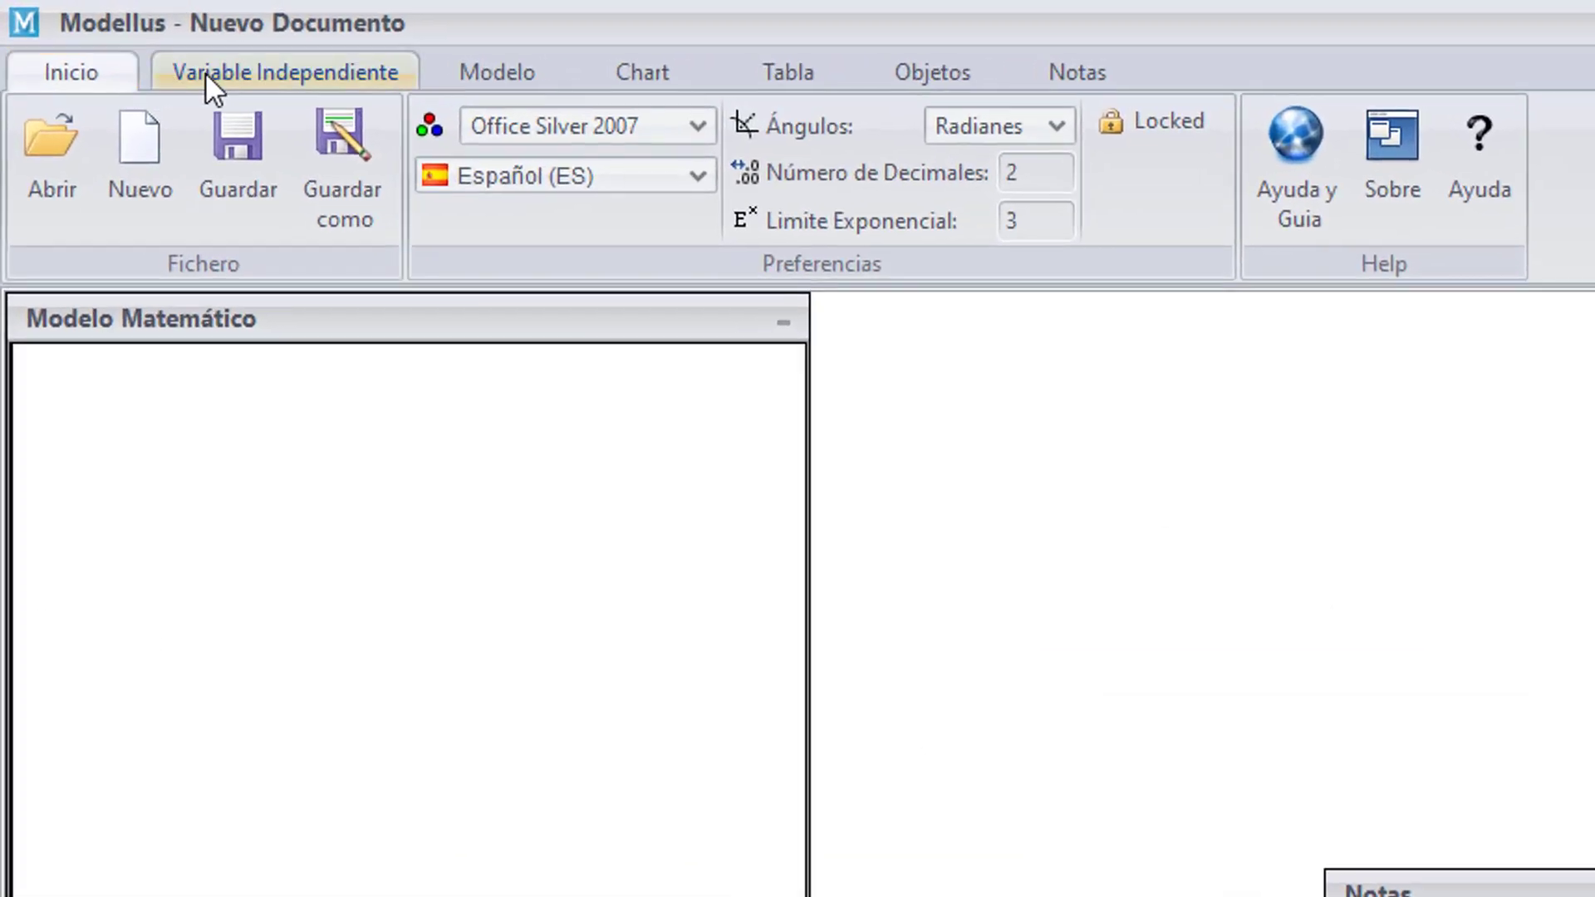
left_click(206, 73)
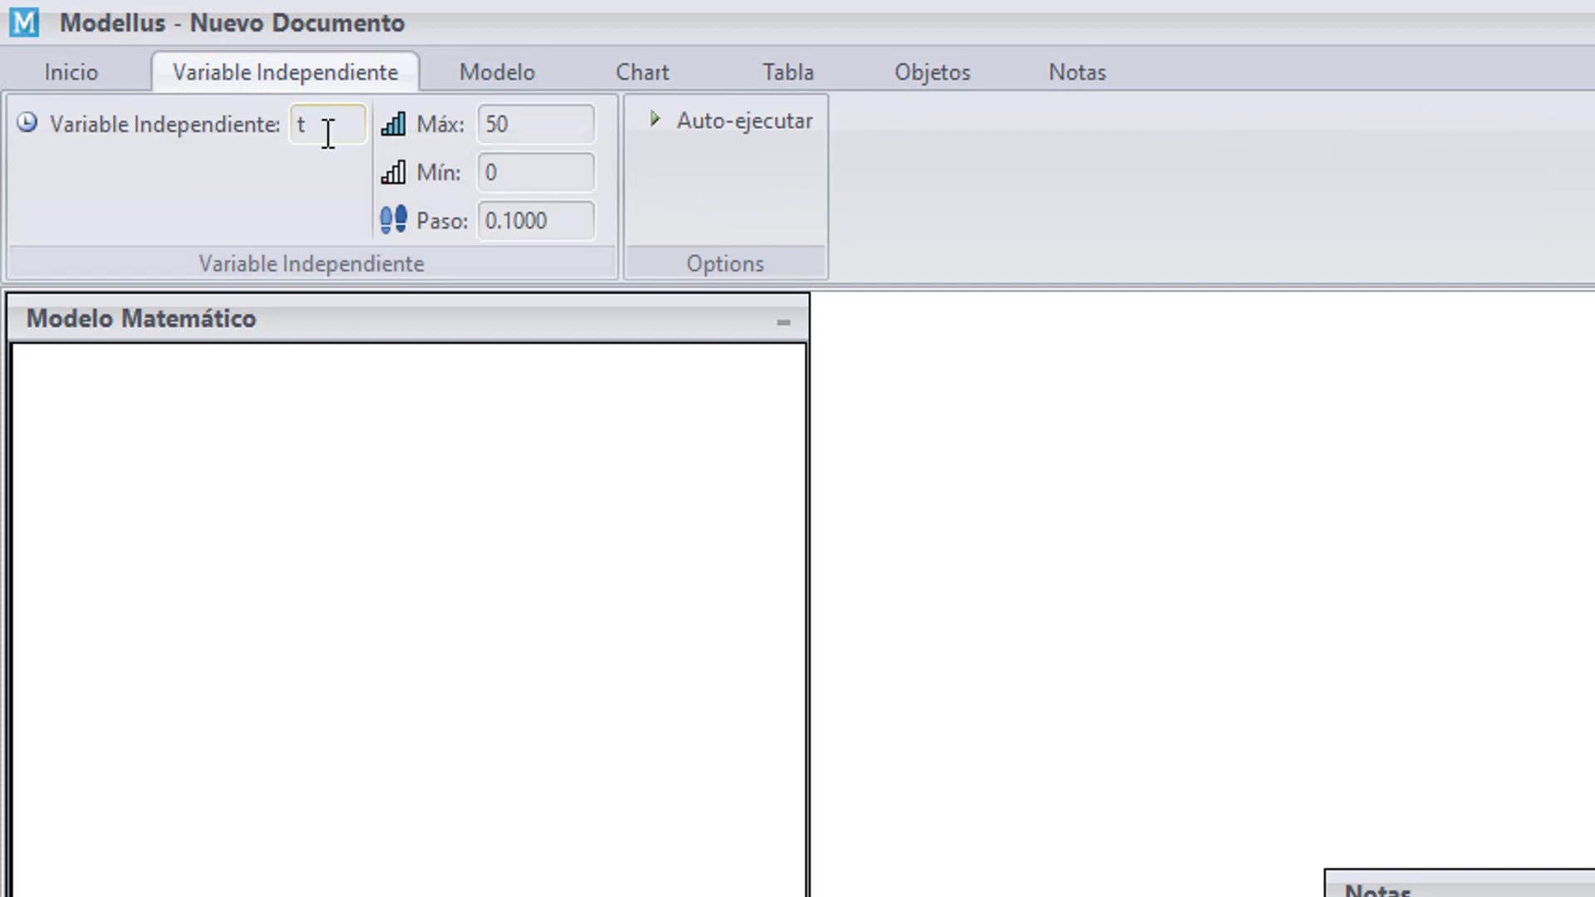
left_click(518, 218)
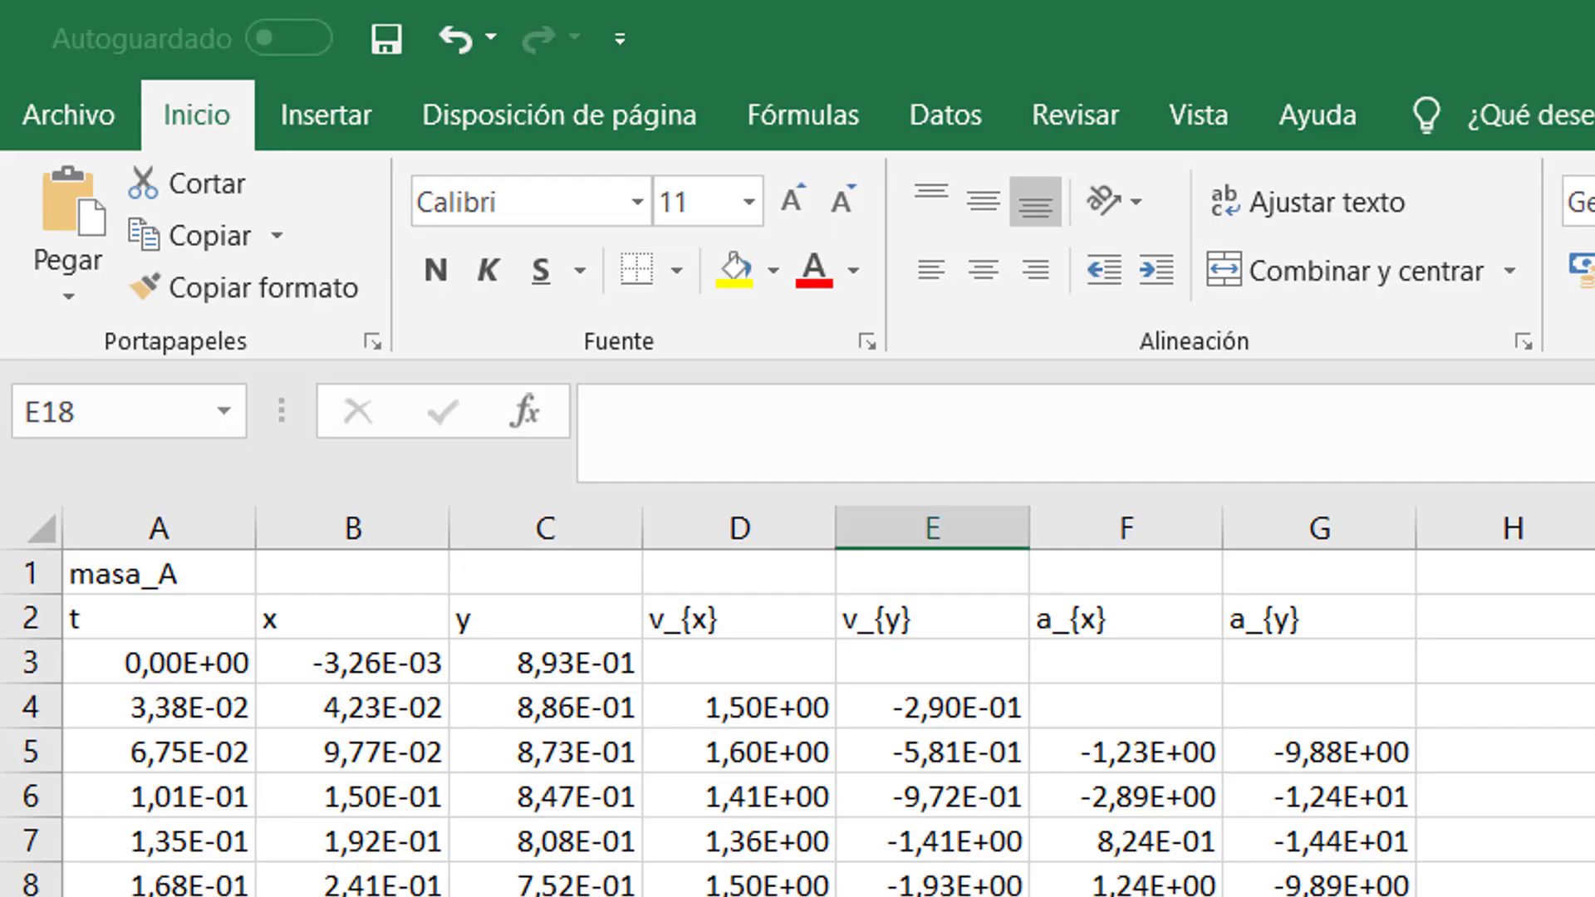
left_click(187, 706)
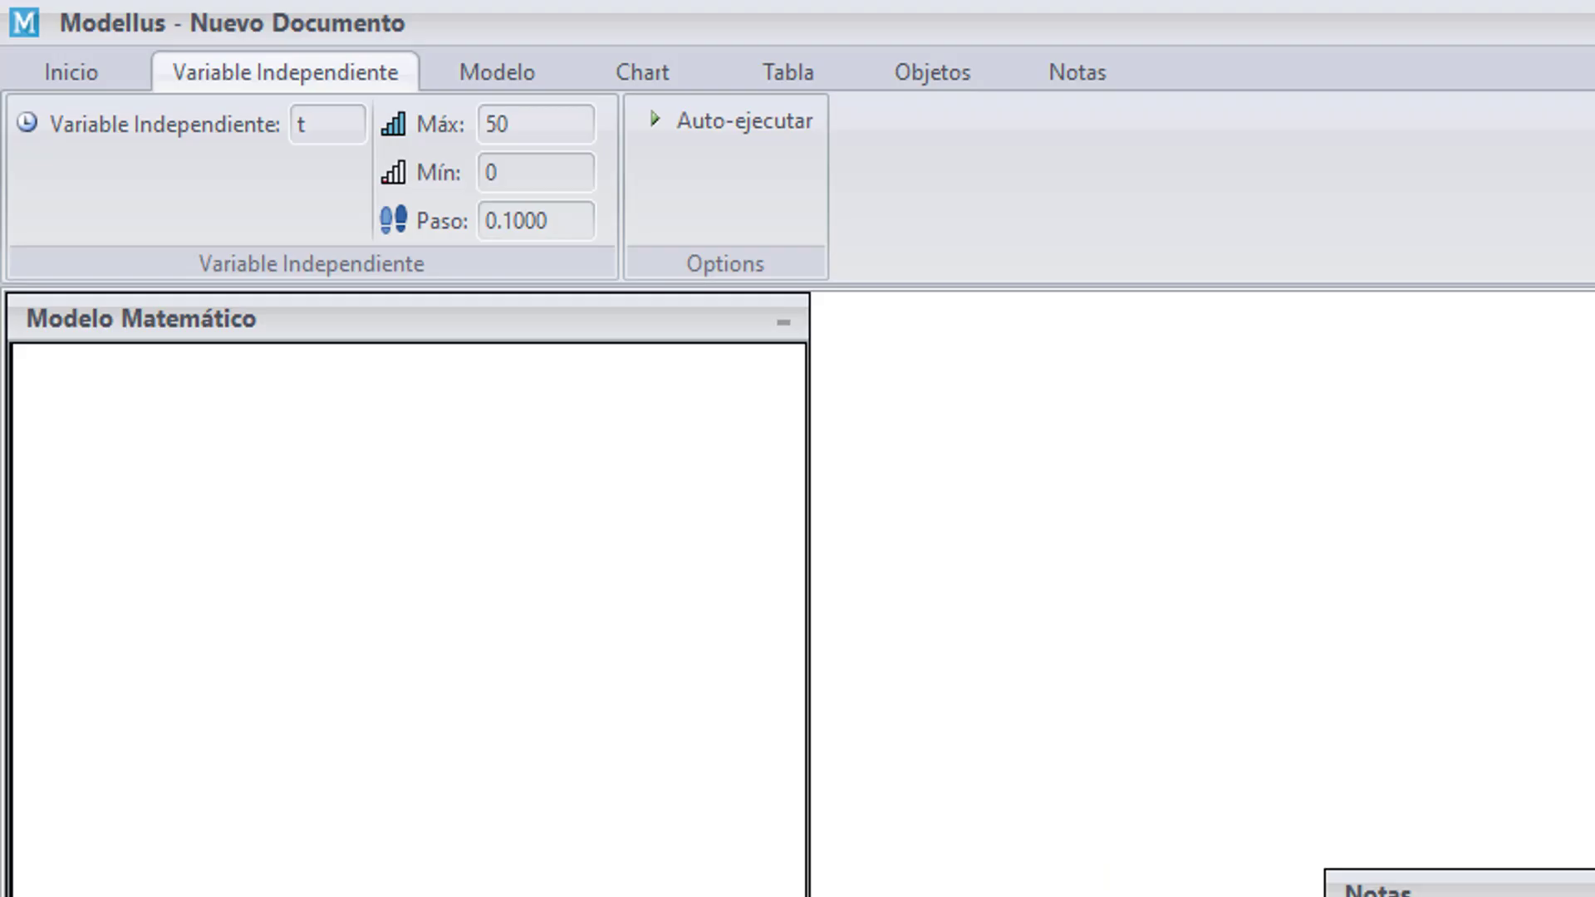
left_click(554, 214)
key("BackSpace")
key("BackSpace")
key("BackSpace")
key("BackSpace")
key("BackSpace")
key("BackSpace")
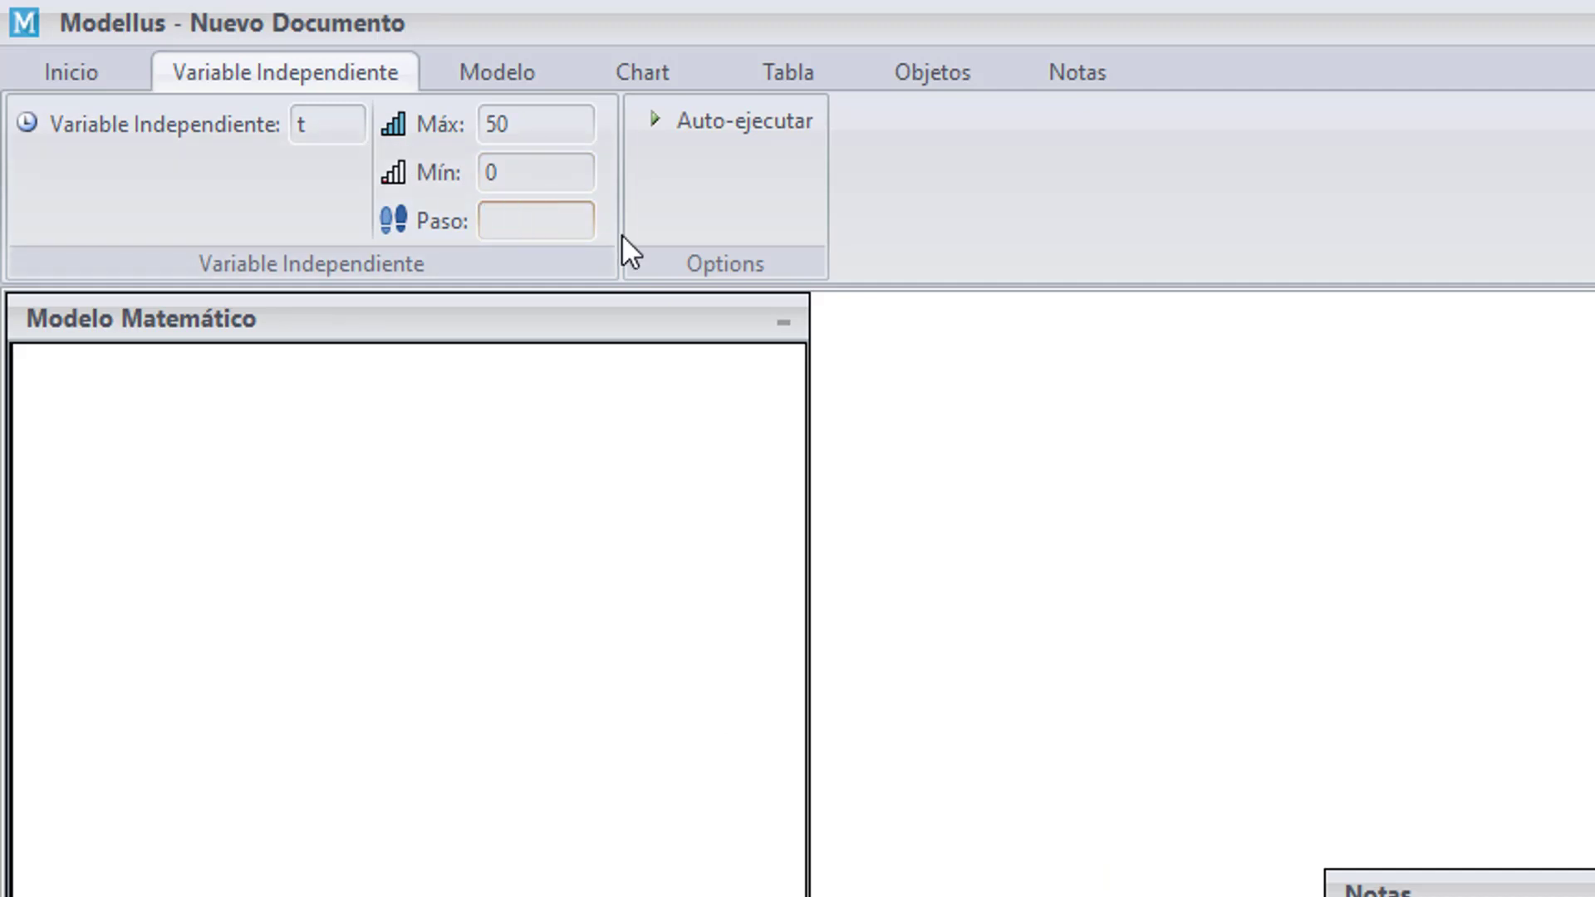
type("0.0340")
Write "Tiro horizontal" as the text of the document's notes.
left_click(499, 74)
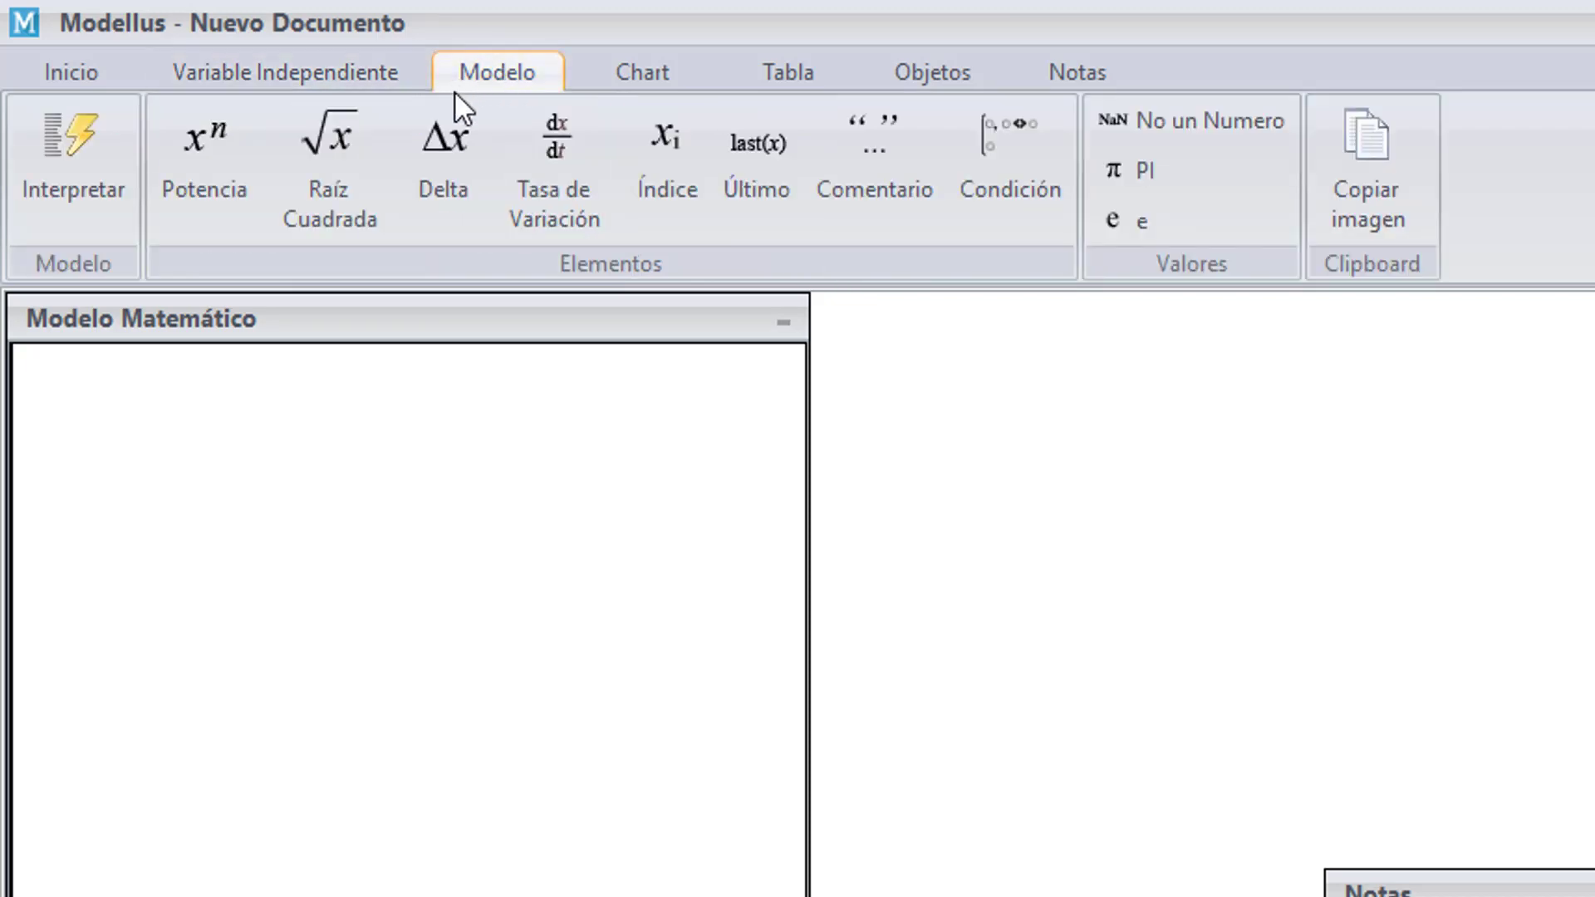
left_click(226, 409)
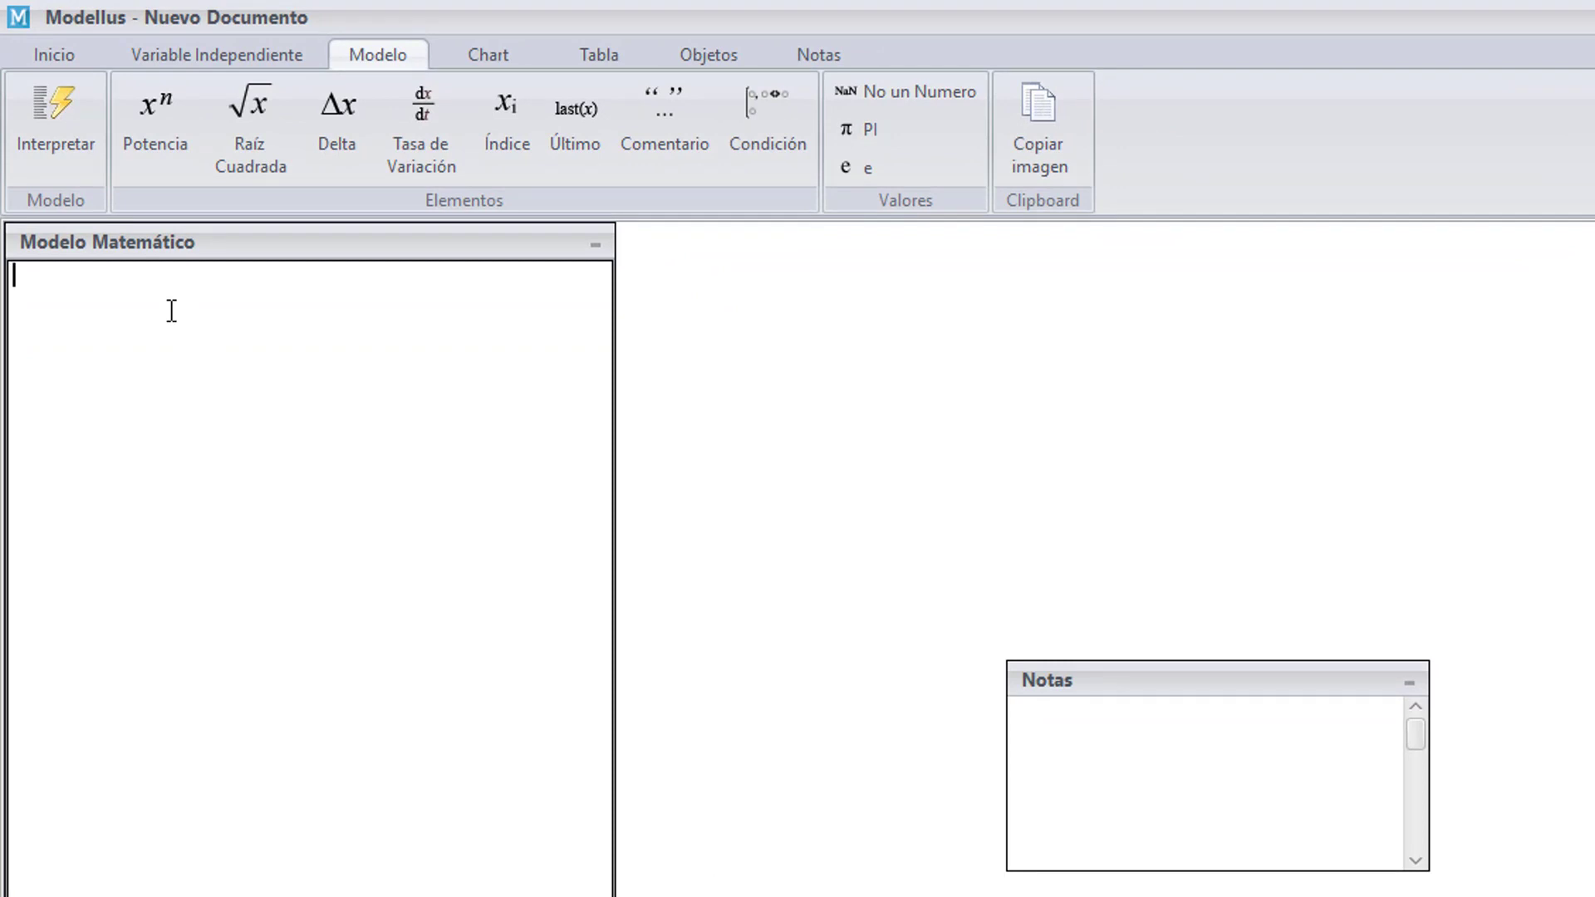
left_click(1105, 764)
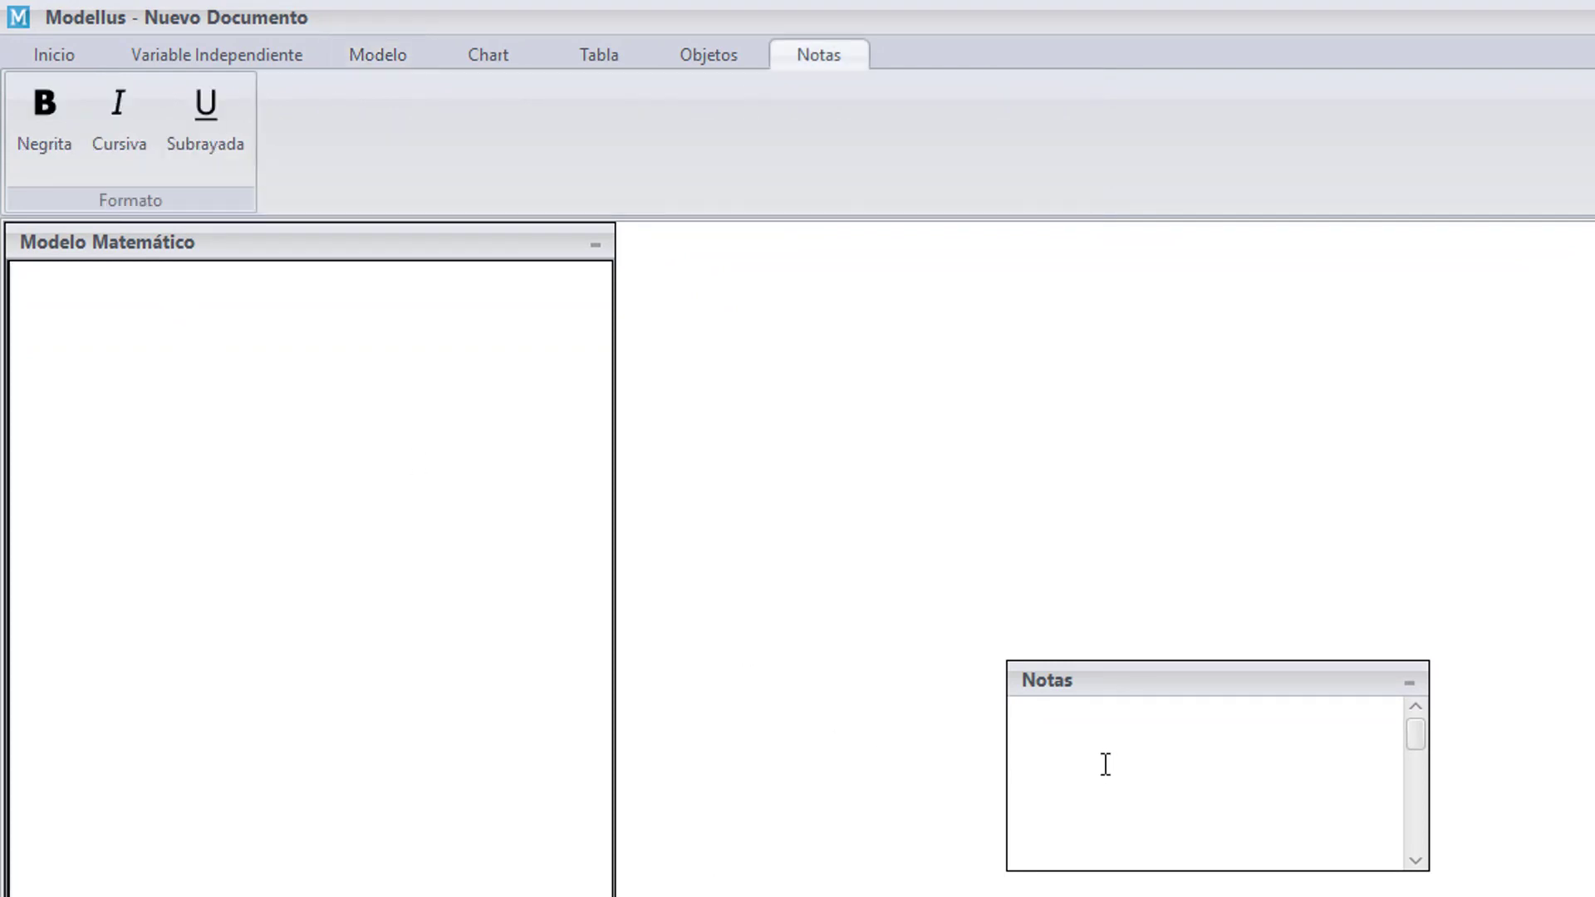
type("Tiro horizontal")
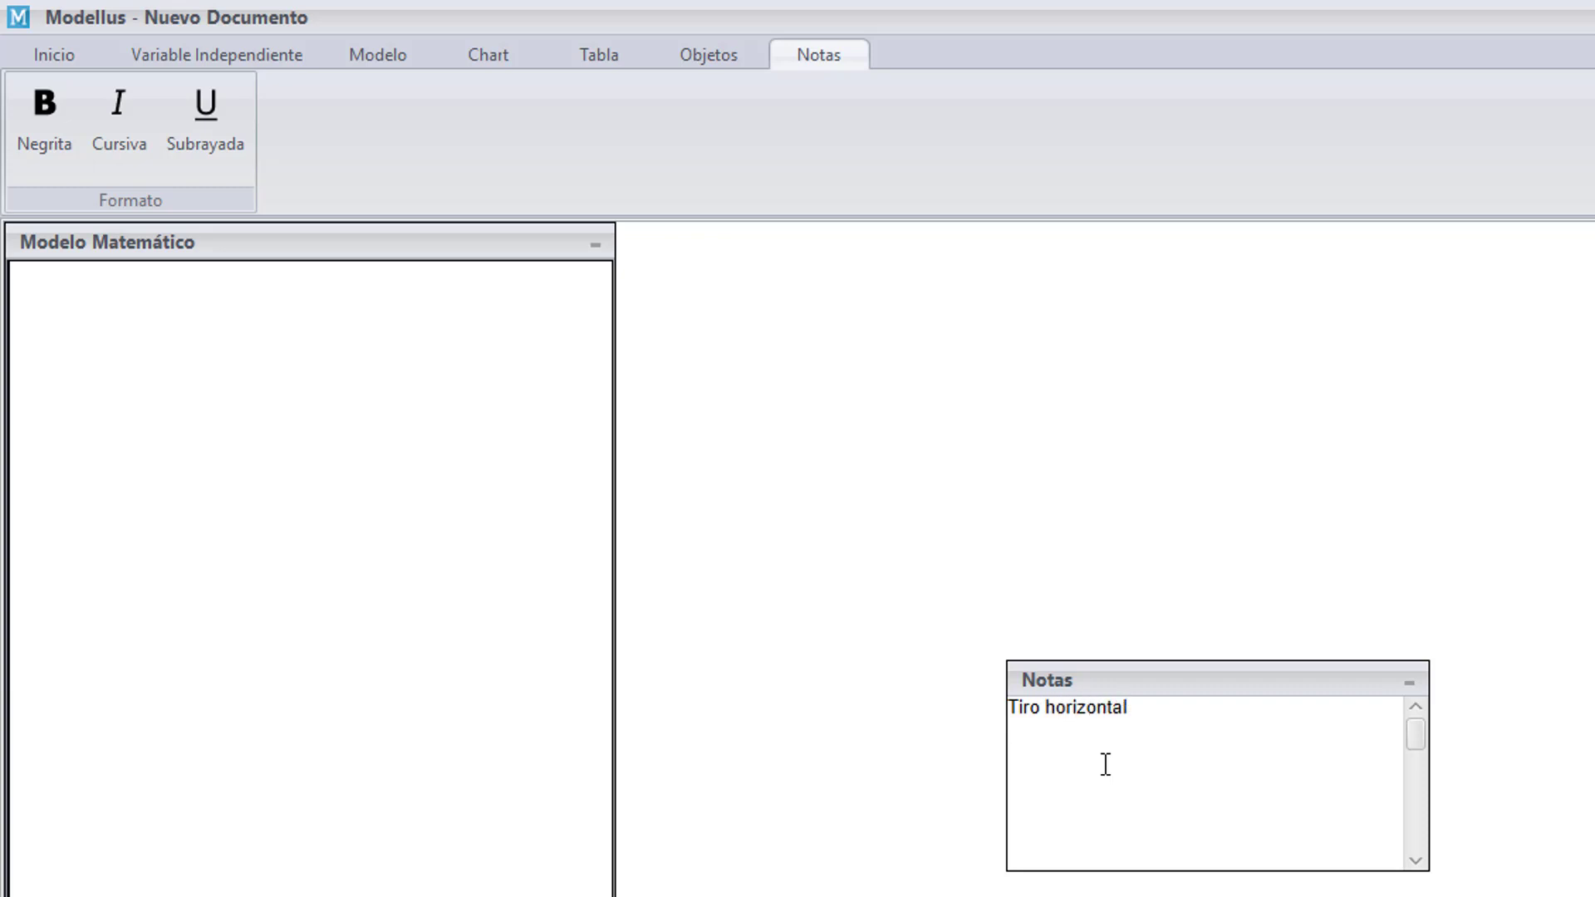
Enter the beginning of the horizontal position equation, x = x0 + v0 × t, in the mathematical model.
left_click(320, 374)
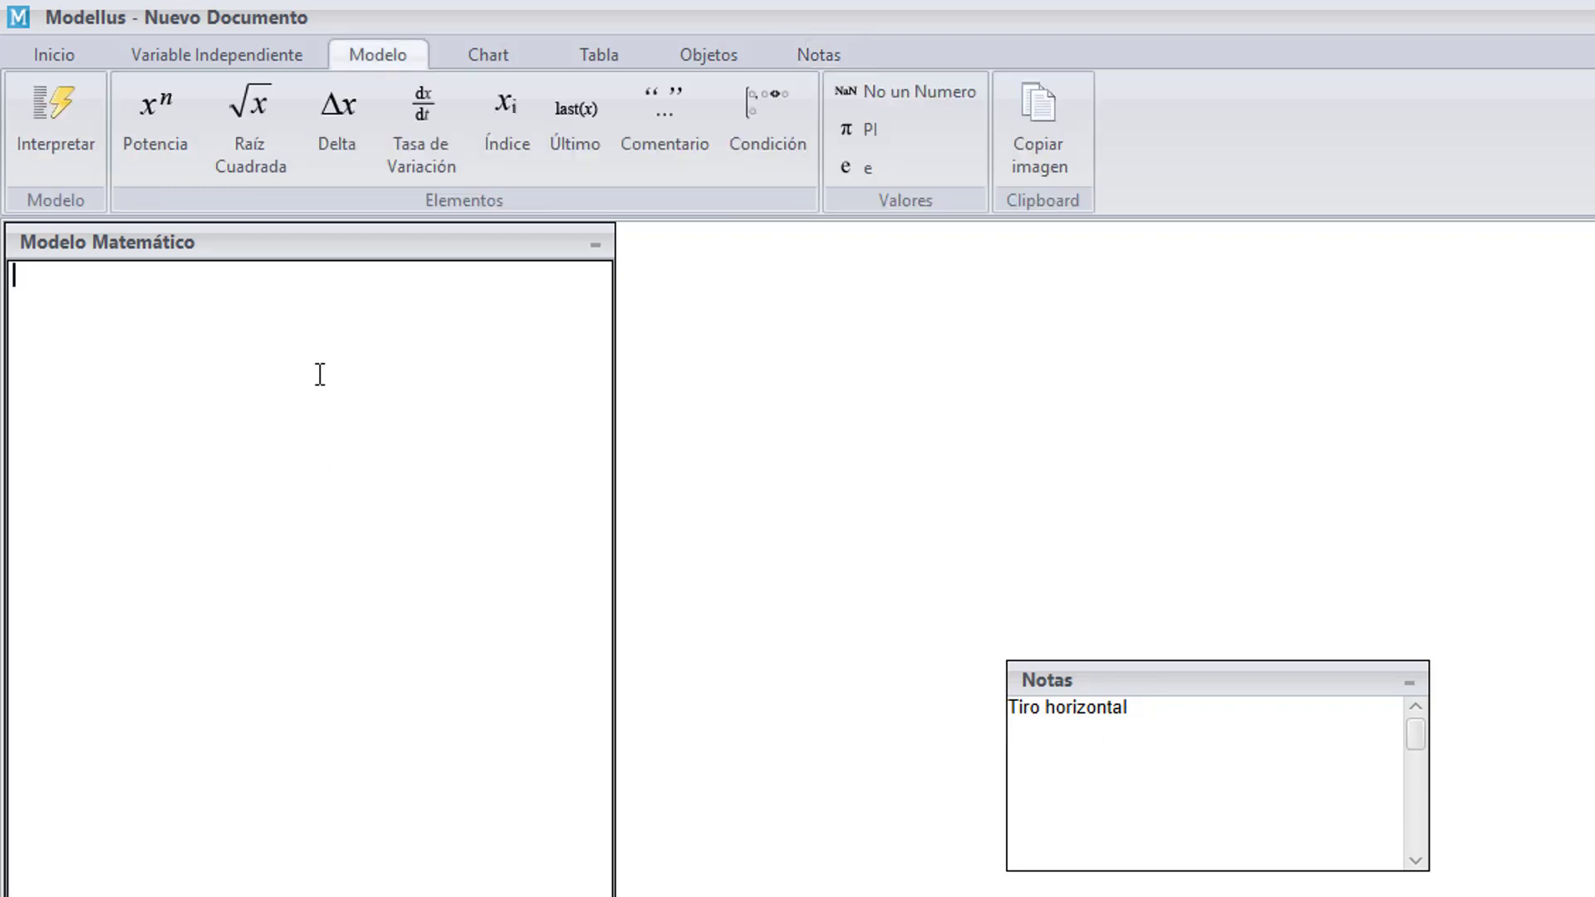
type("x =")
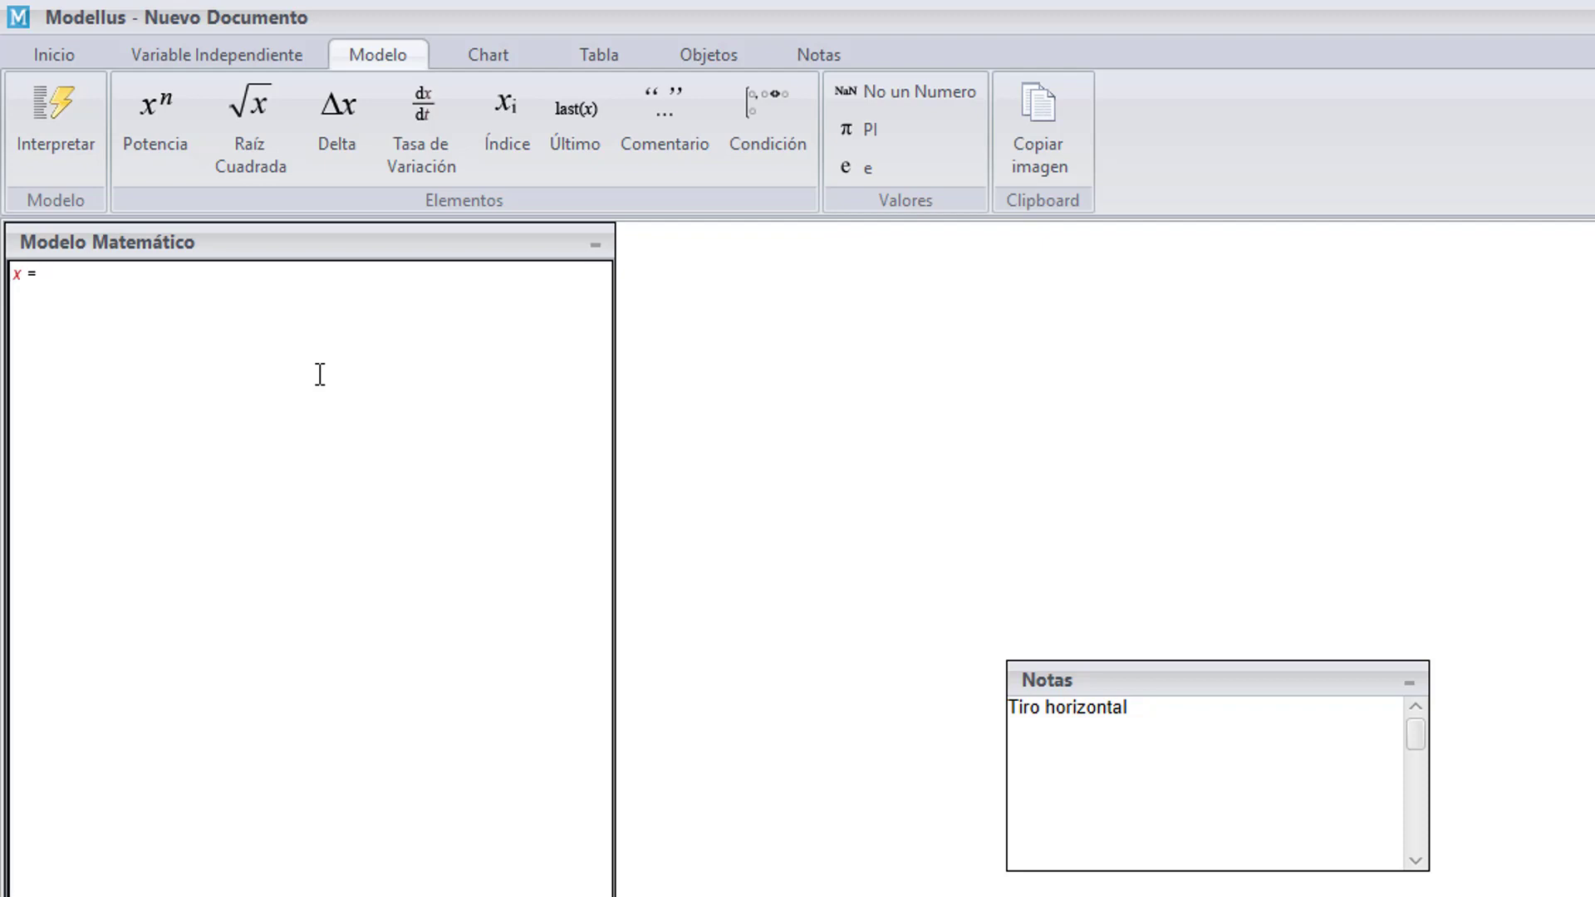
type(" x0 +")
type("v")
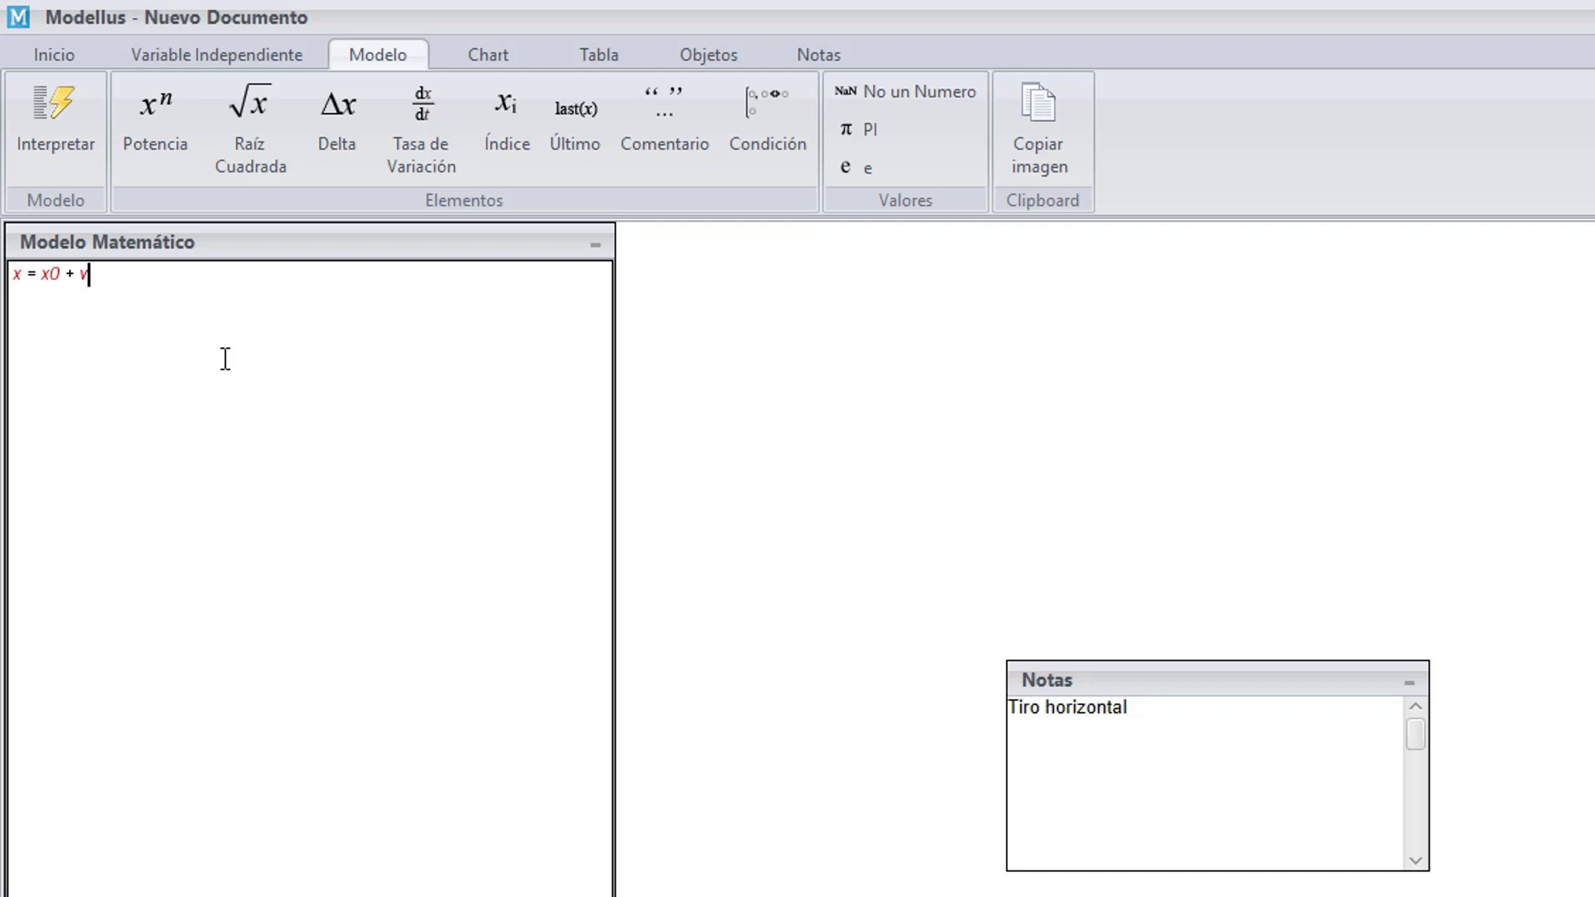
type("0*")
type("t")
Complete the horizontal position equation in the mathematical model as x = x0 + vx0 × t + 1/2 × ax × t².
type("+1/")
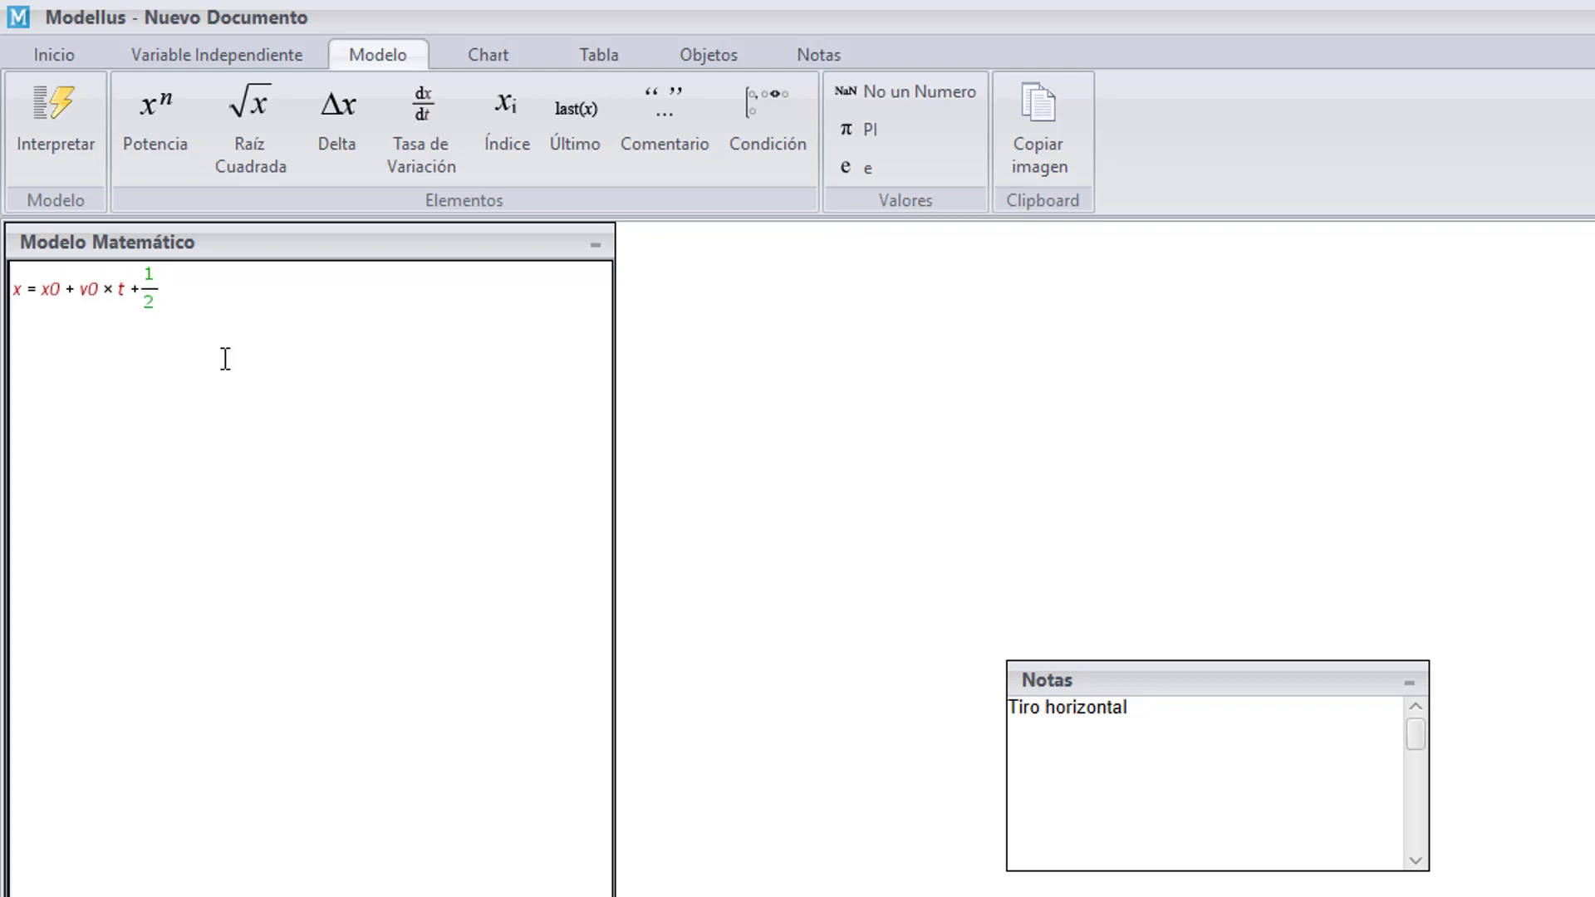
type("2")
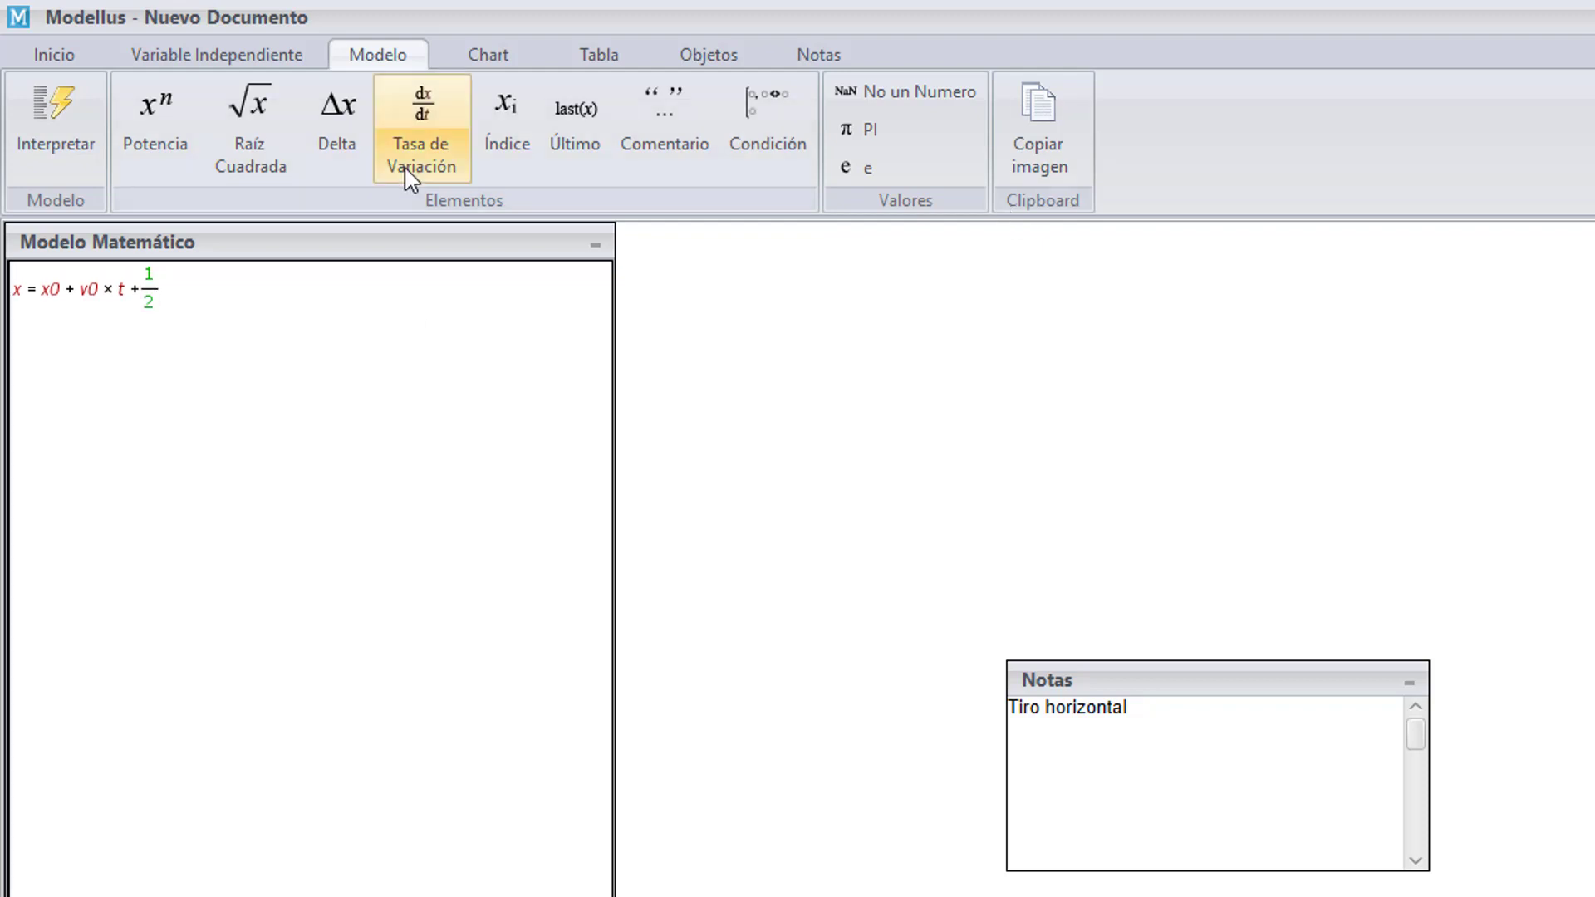
type("*")
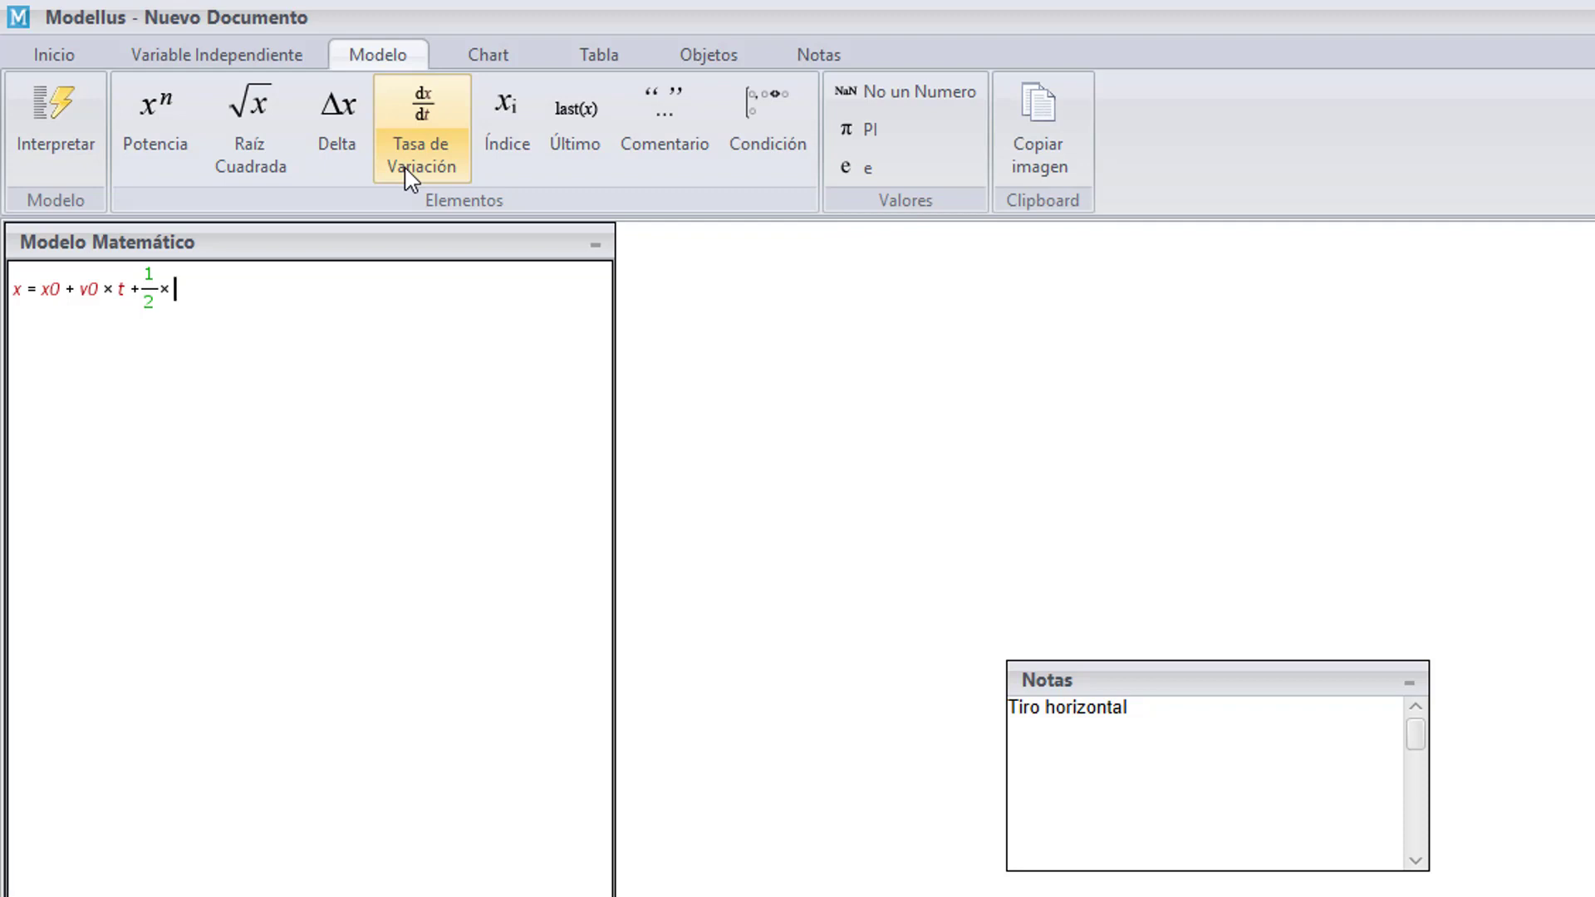
type("y")
key("BackSpace")
type("a")
type("x*")
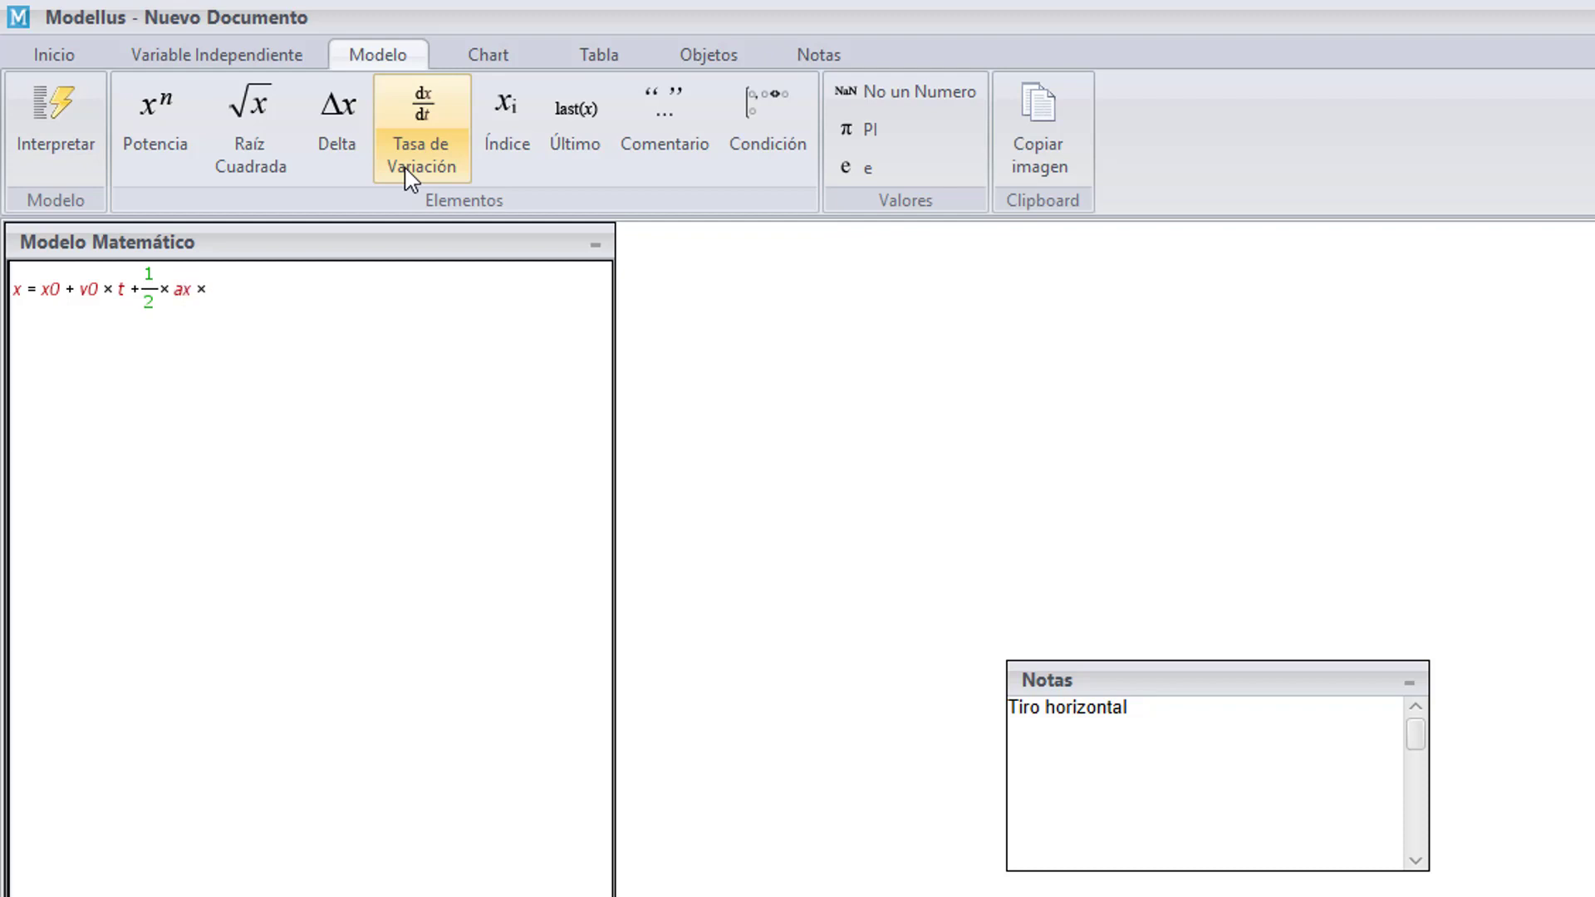
type("t")
key("BackSpace")
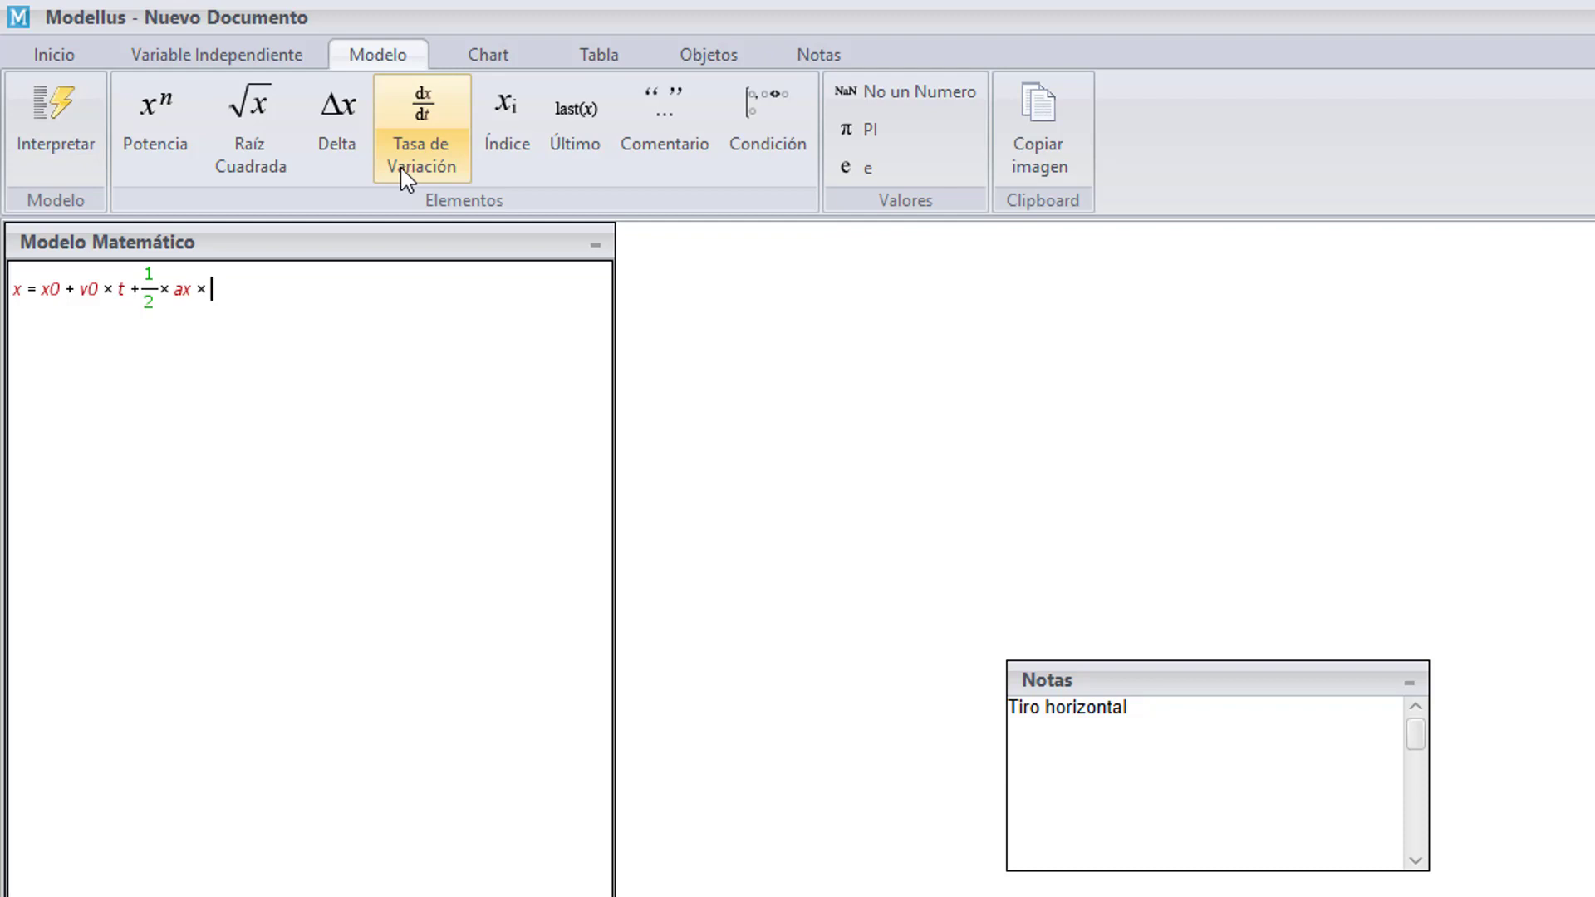
type("t")
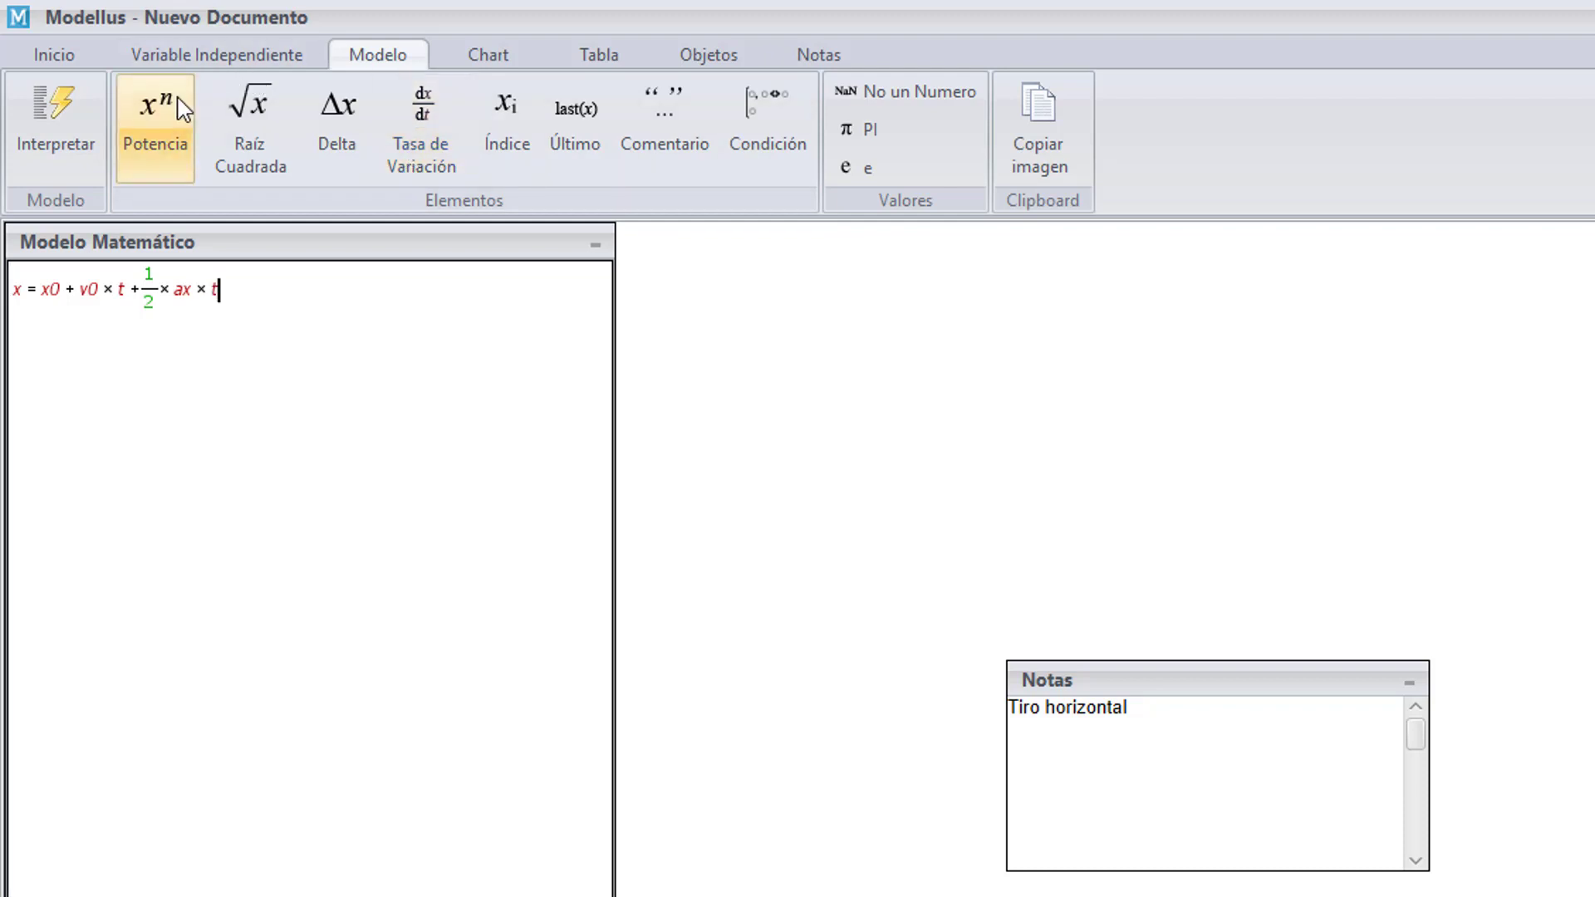
left_click(178, 98)
type("2")
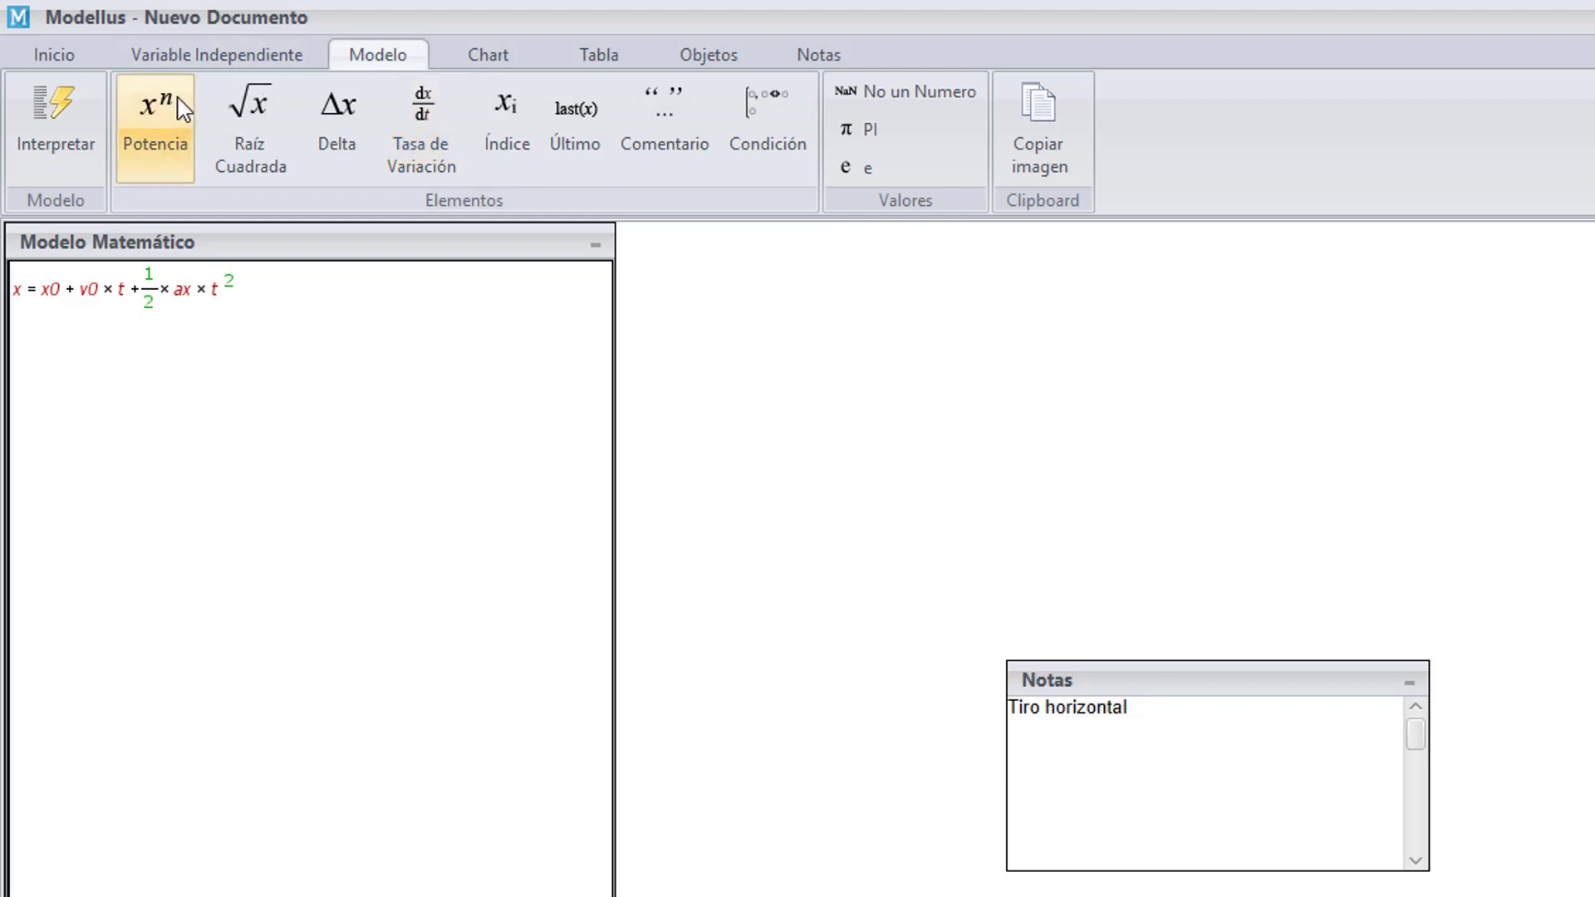
left_click(89, 289)
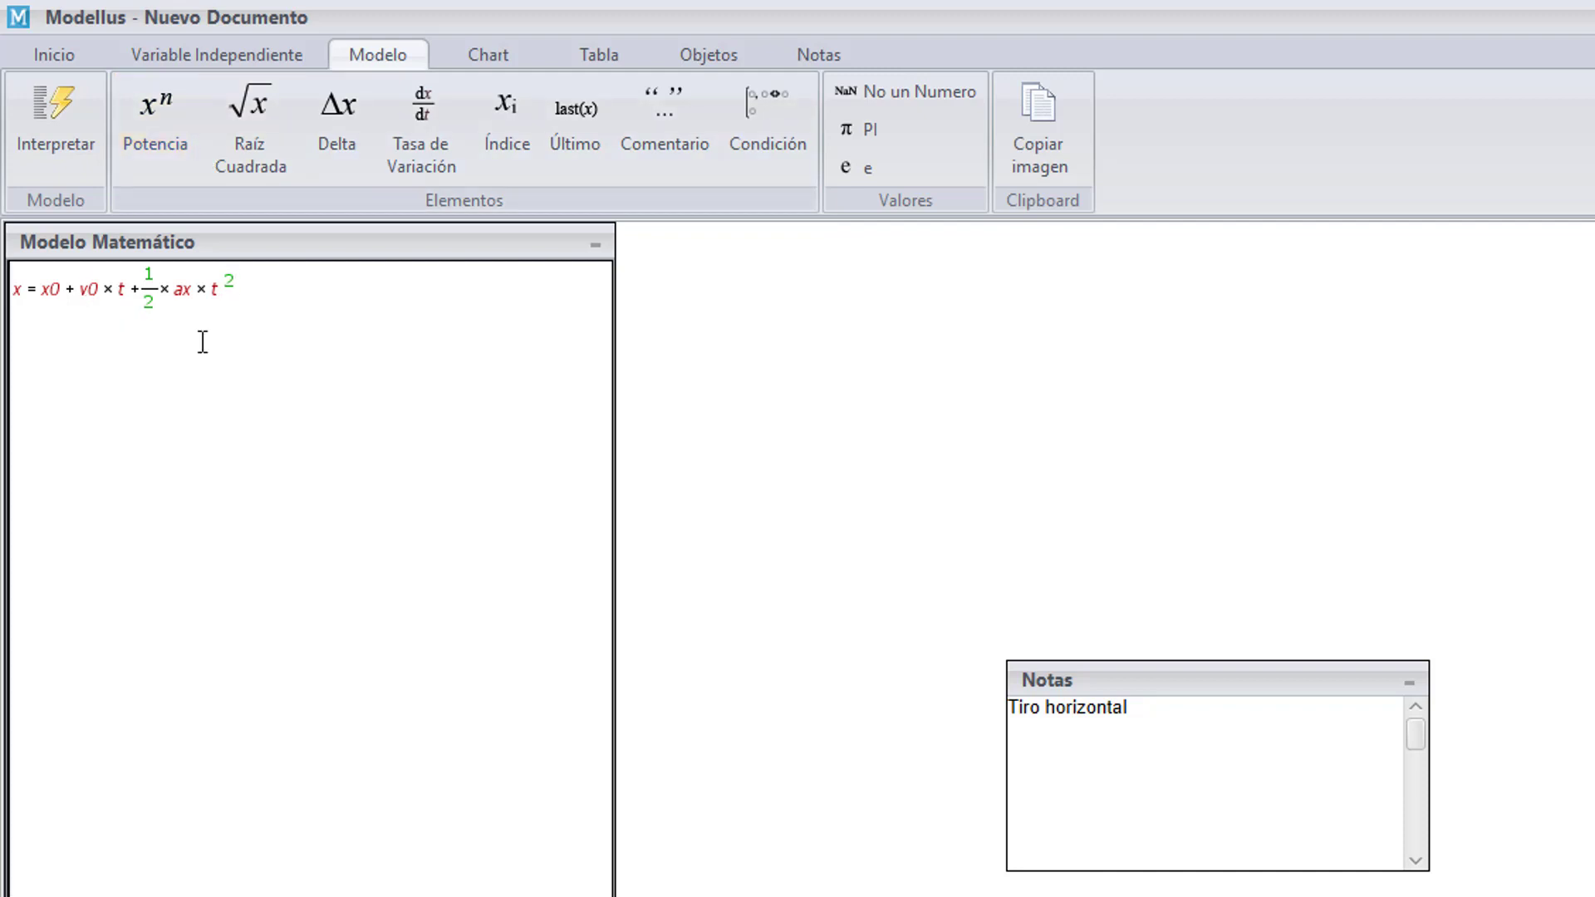
type("x")
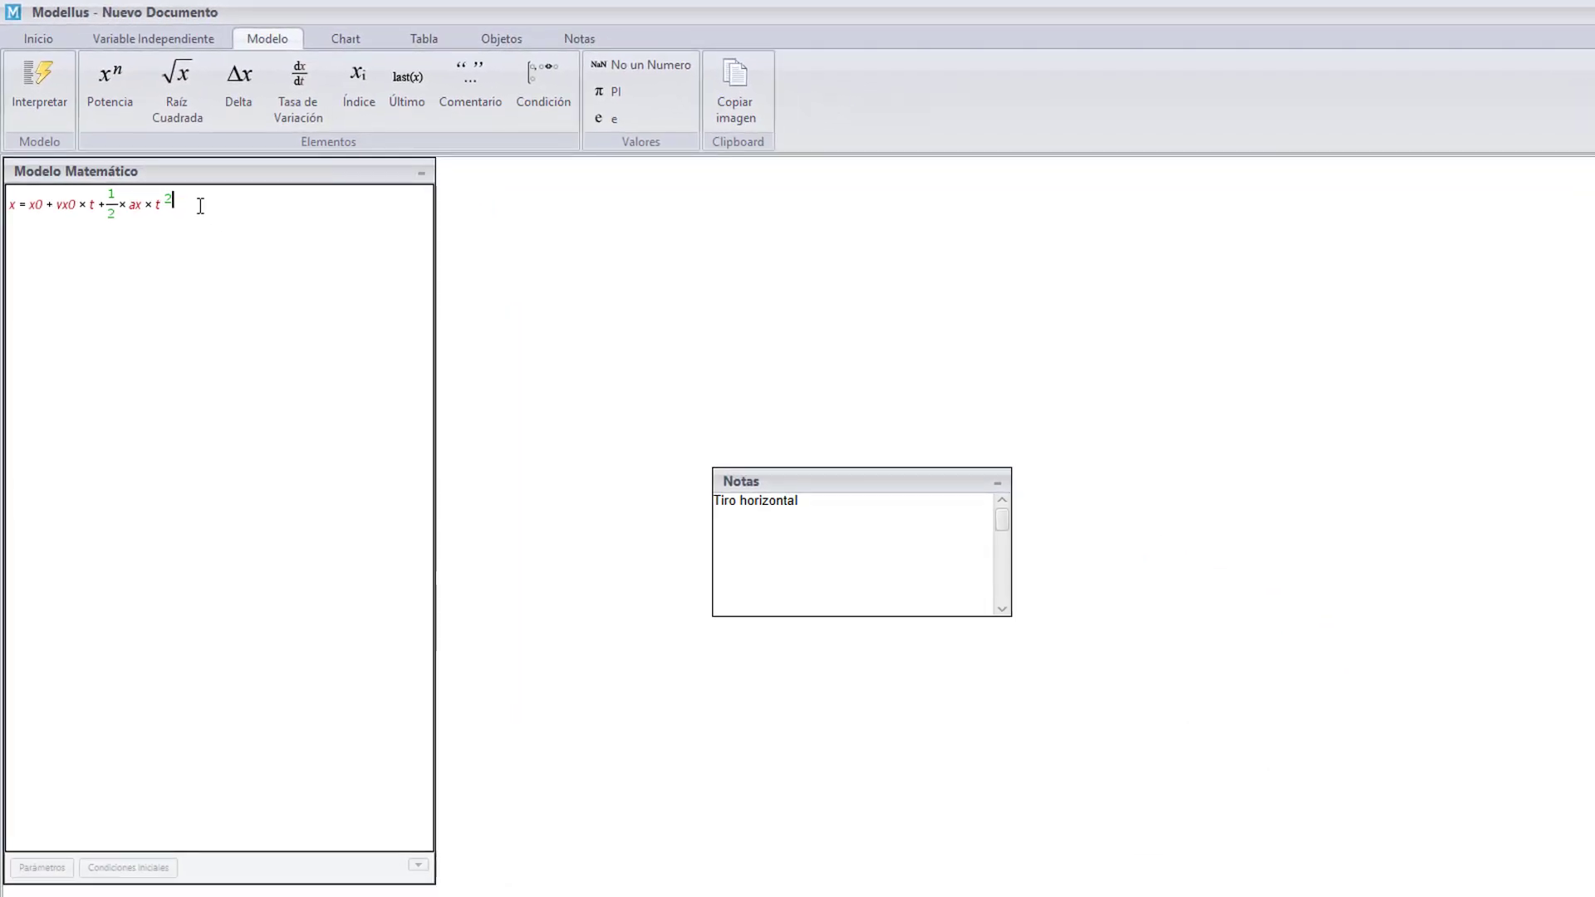
Interpret the model and display its parameters in an enlarged area below the equation.
left_click(39, 83)
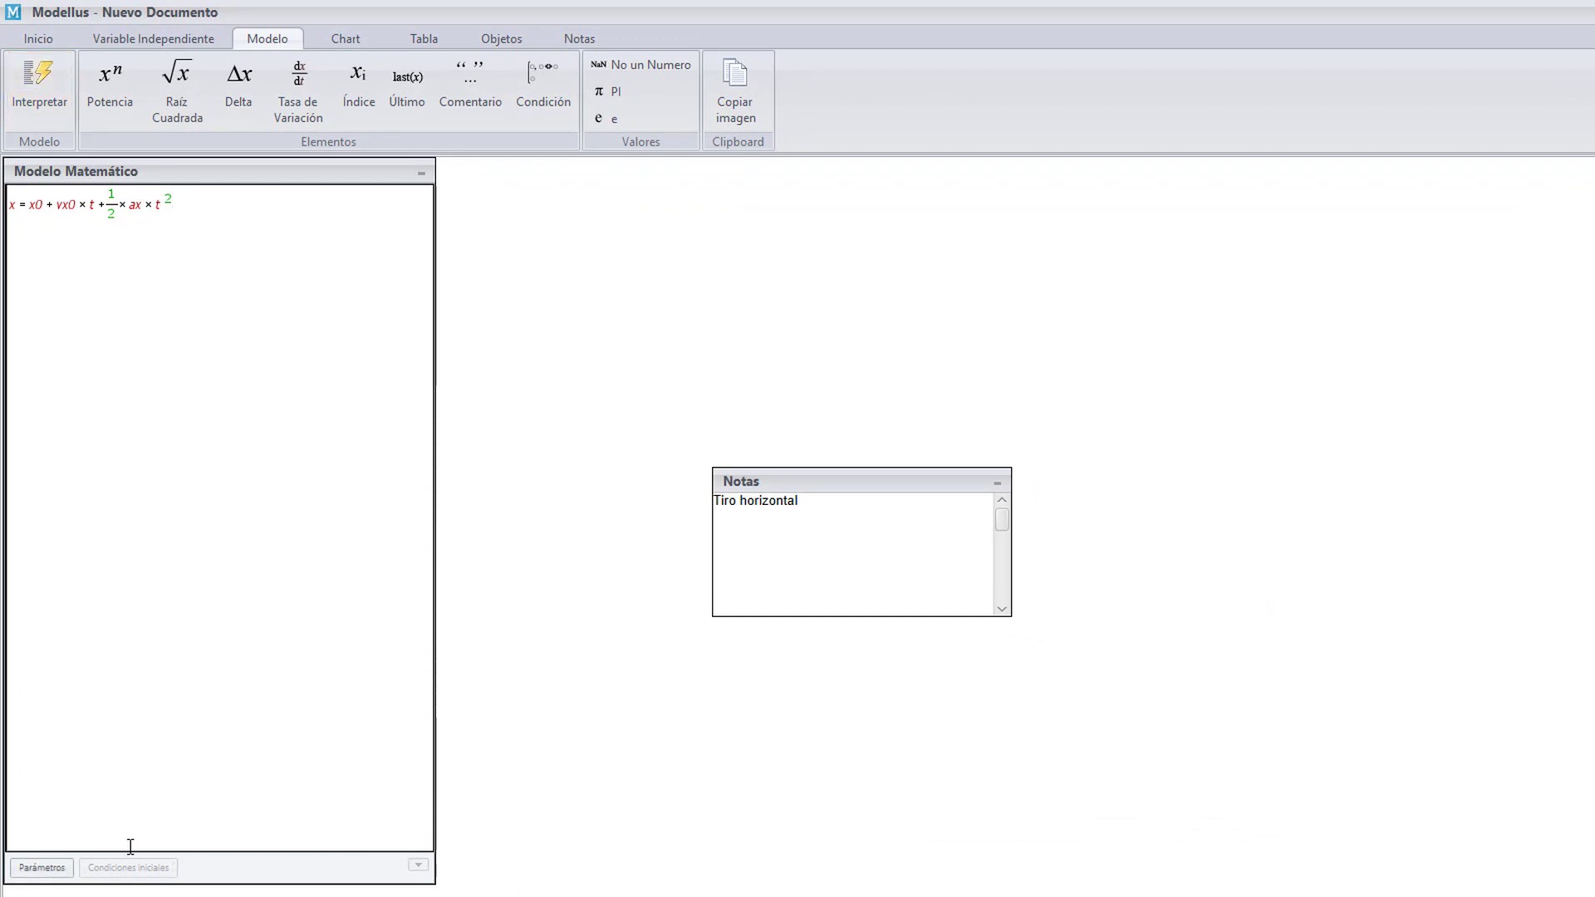
left_click(43, 869)
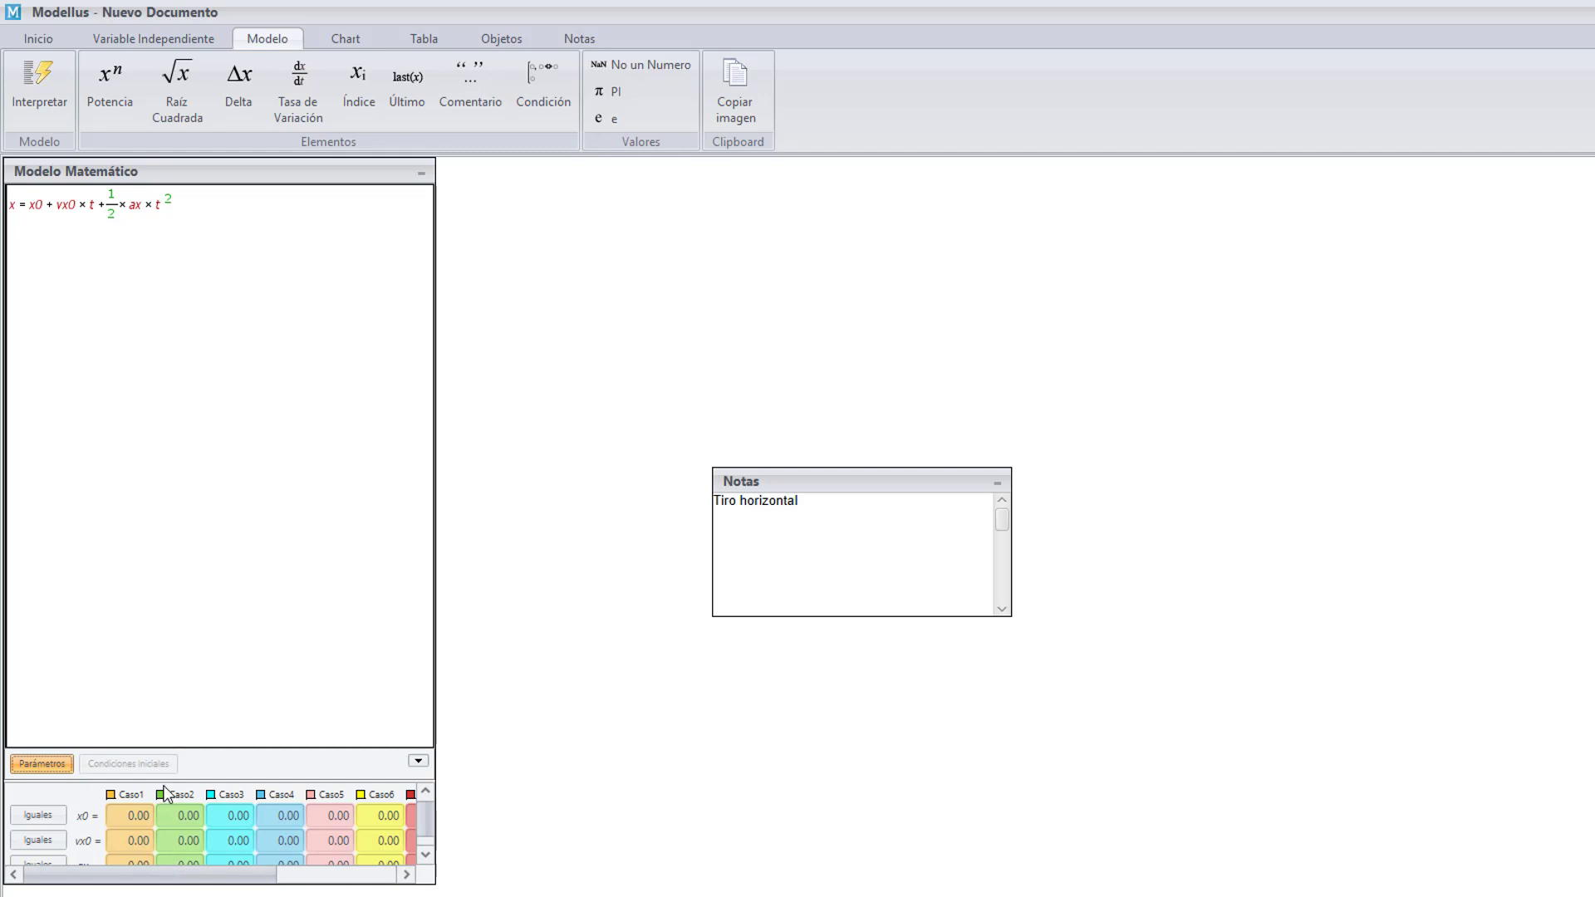
left_click_drag(164, 781, 144, 517)
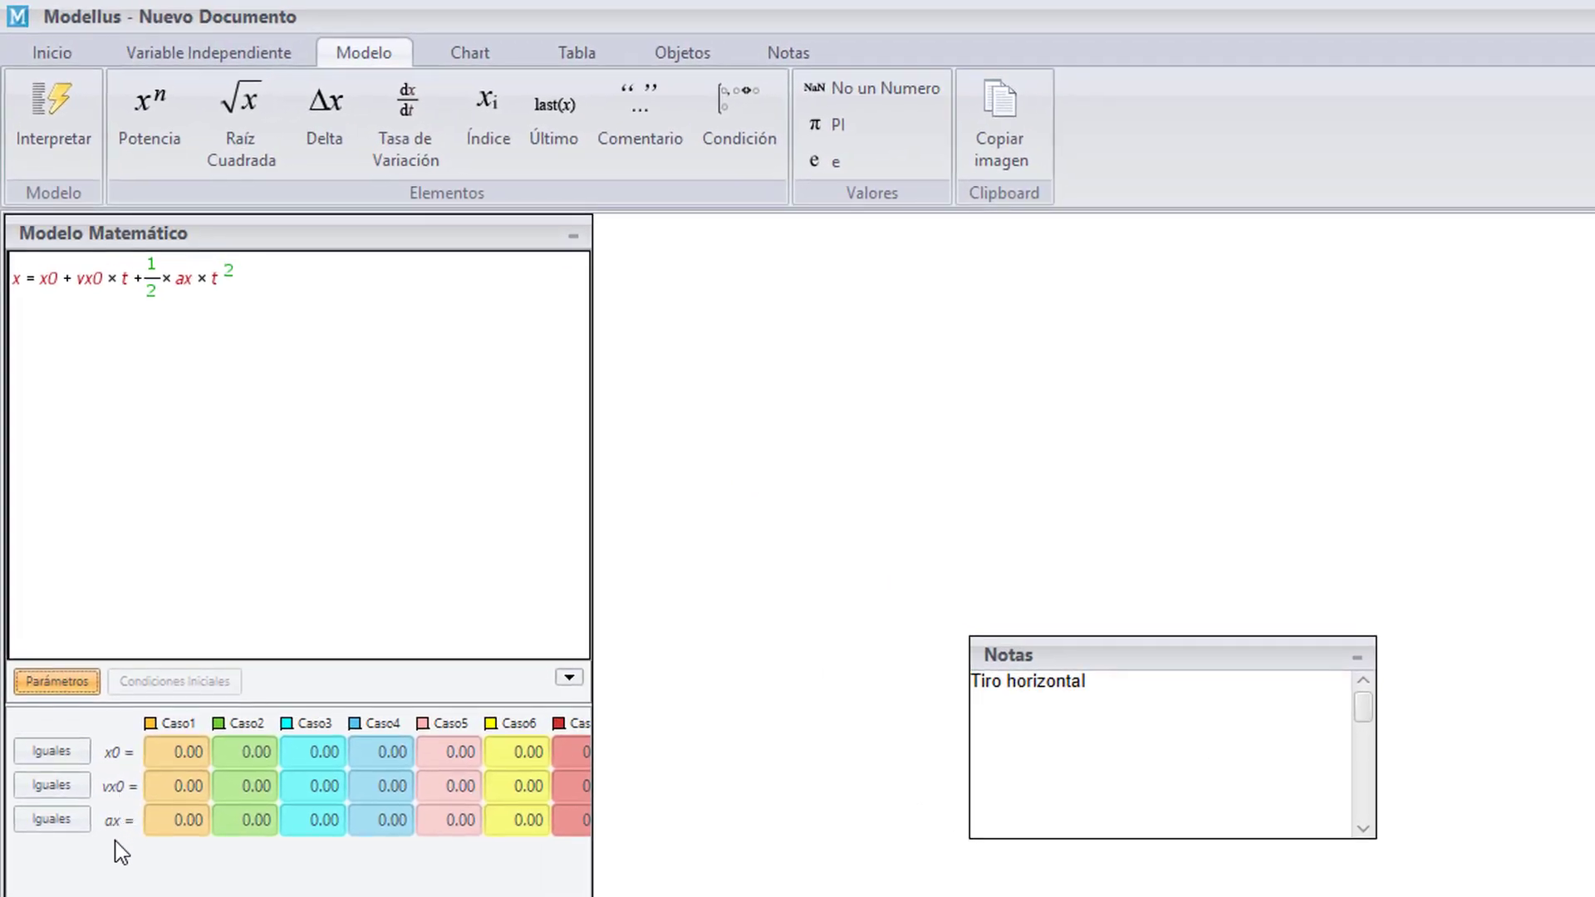
Rename the initial velocity in the horizontal equation as v0x and interpret the model again.
left_click(96, 285)
key("BackSpace")
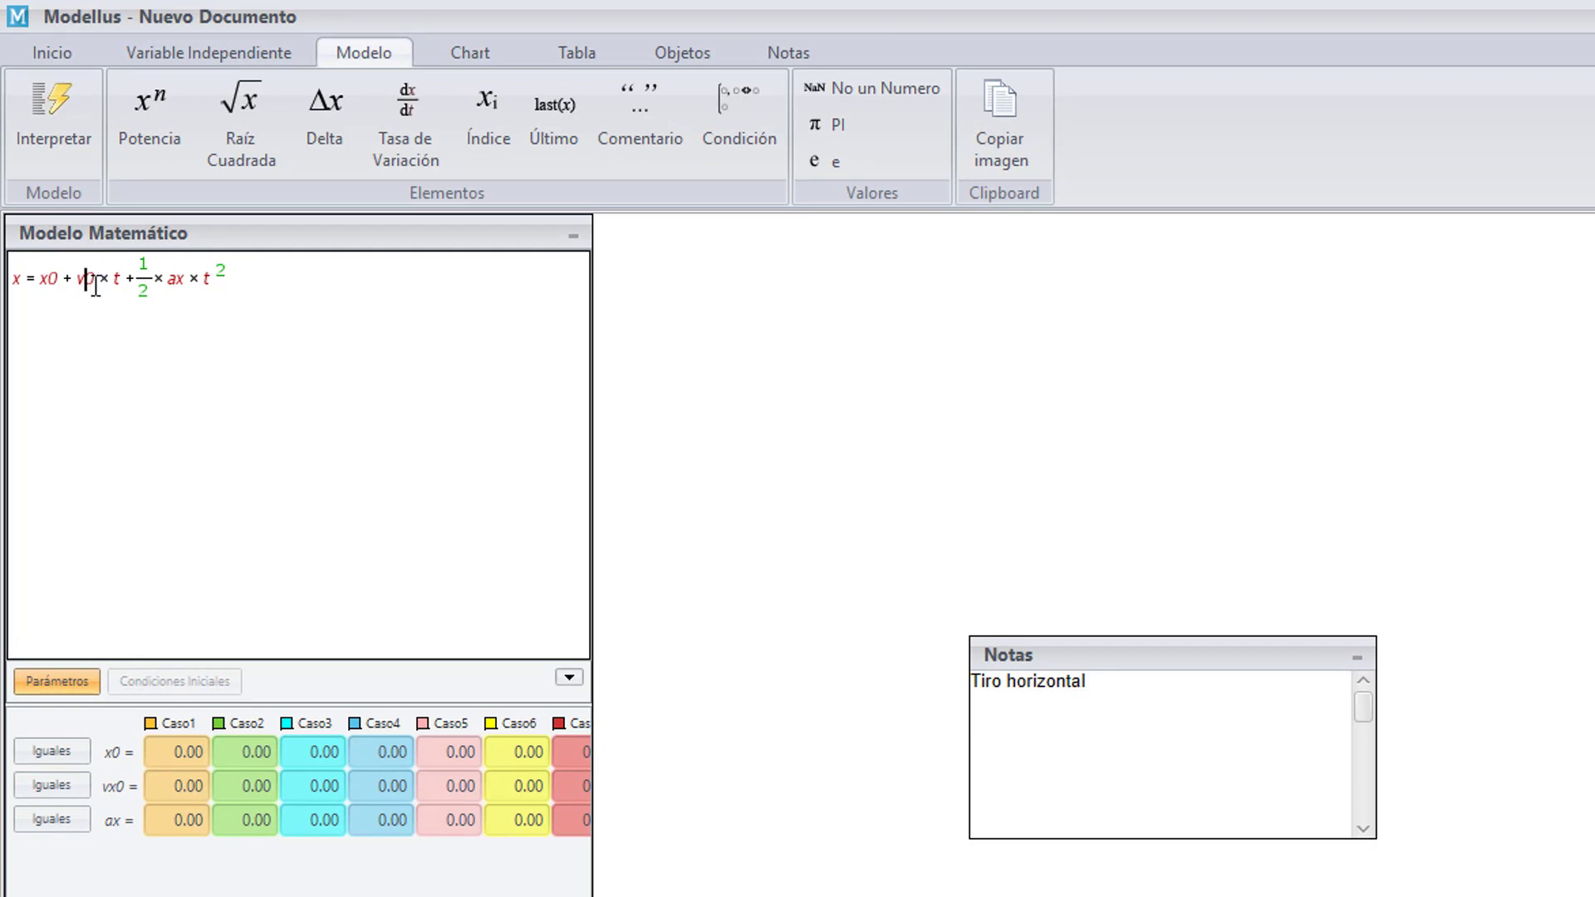
type("x")
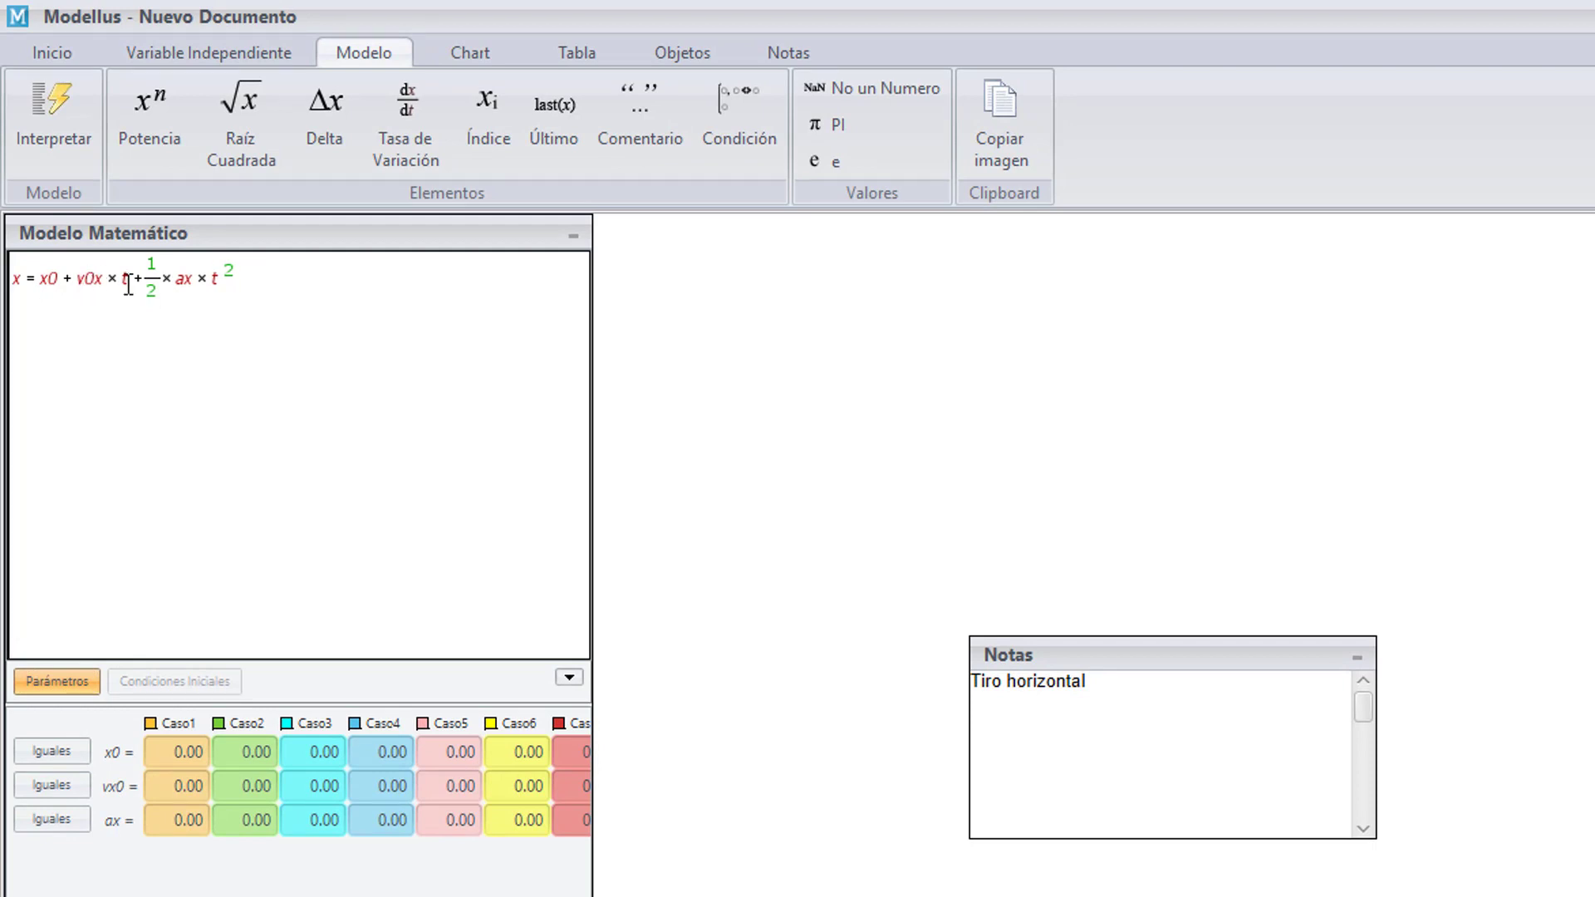
left_click(38, 147)
Add the line "Fórmula 1: Posición eje X" below the title in the notes.
left_click(1125, 708)
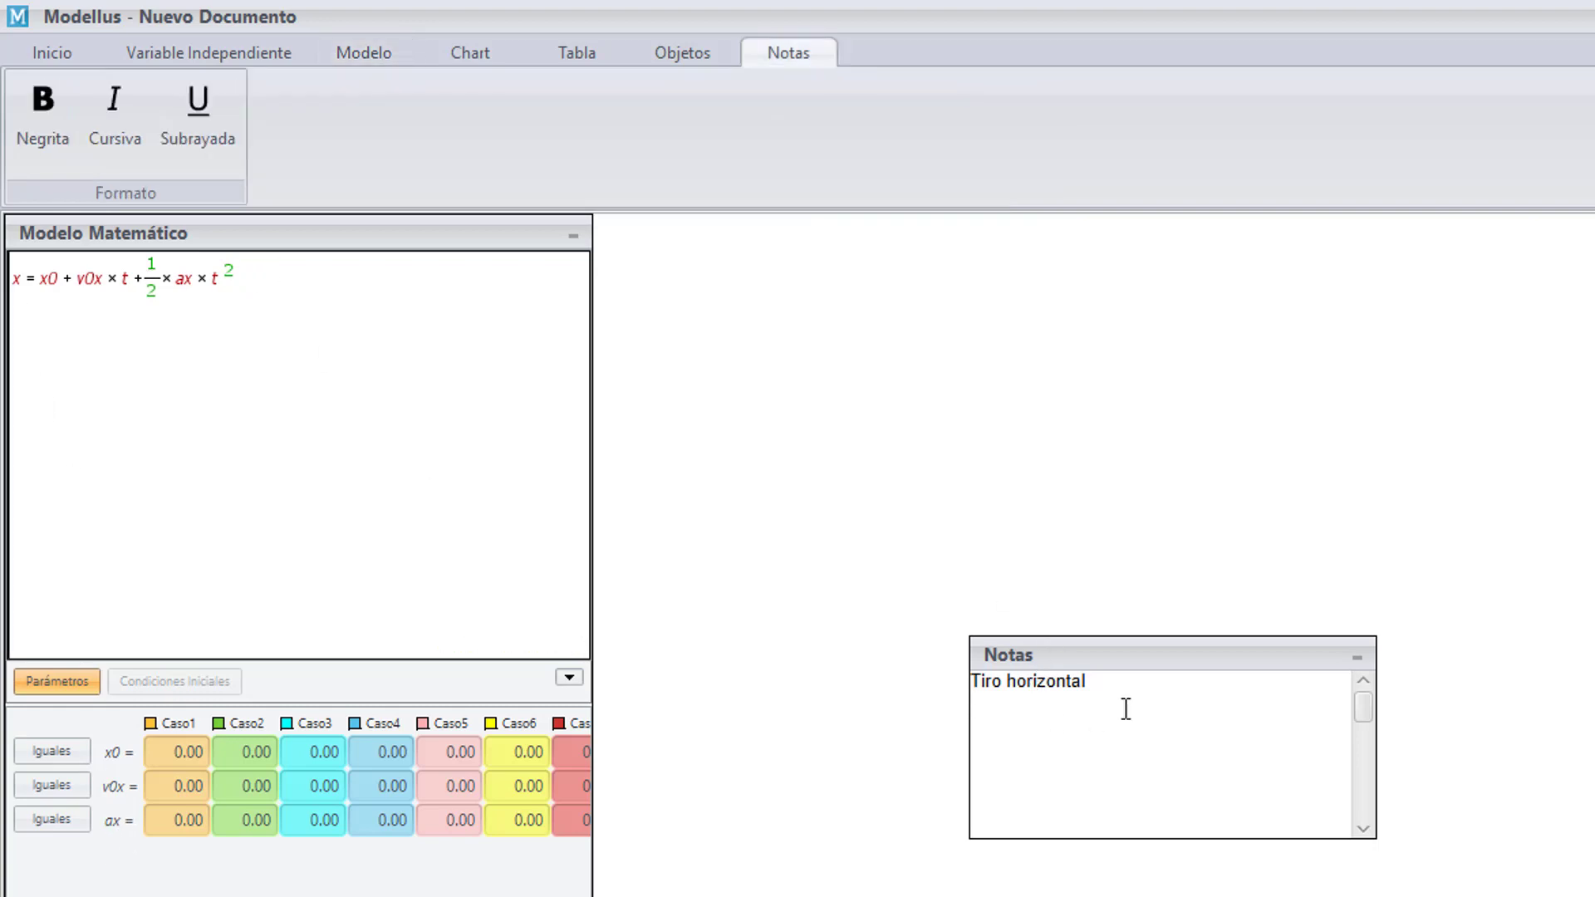
key("Return")
type("Fórmula 1: Posición e")
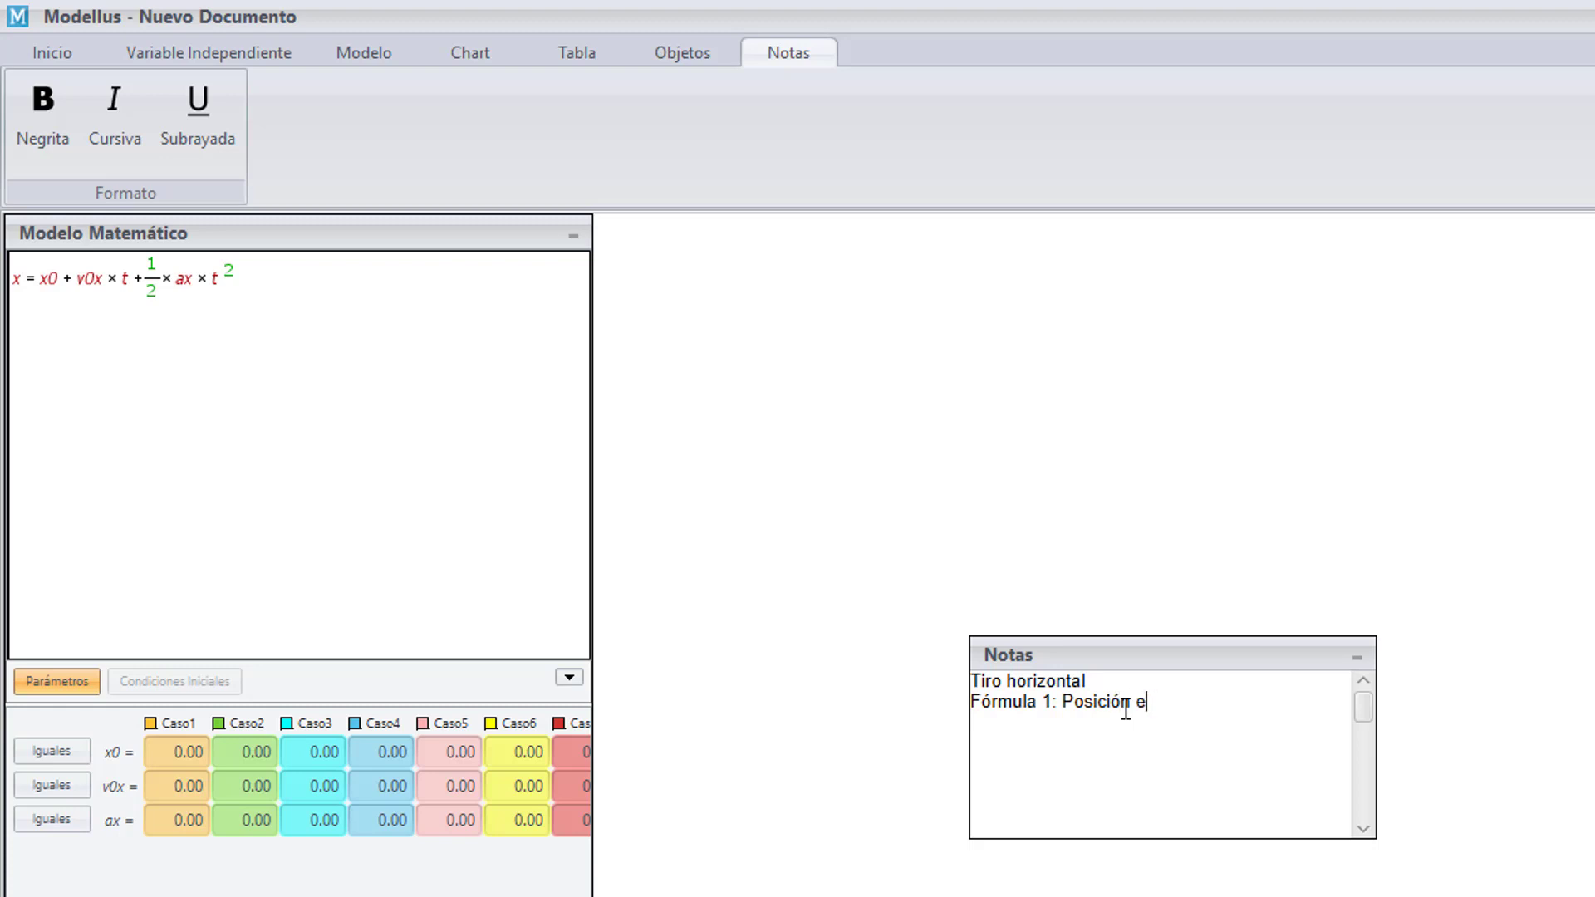
type("lj")
key("BackSpace")
Add the line "Fórmula 2: Posición eje Y" to the notes.
type("Form")
key("BackSpace")
key("BackSpace")
key("BackSpace")
type("órmula ")
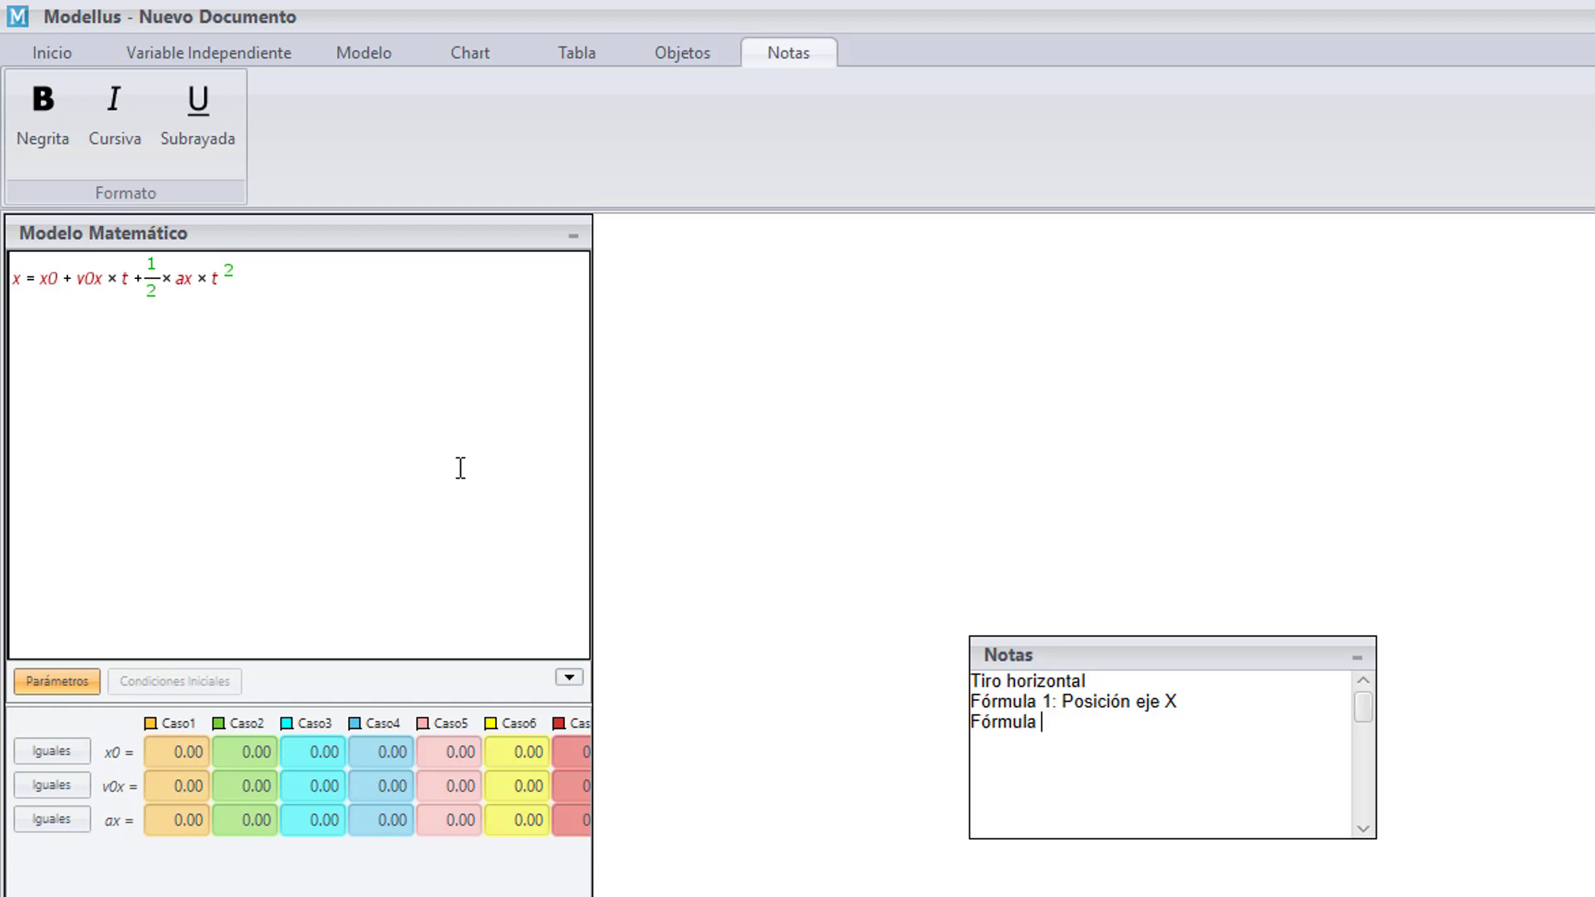
type("2: Posición eje ")
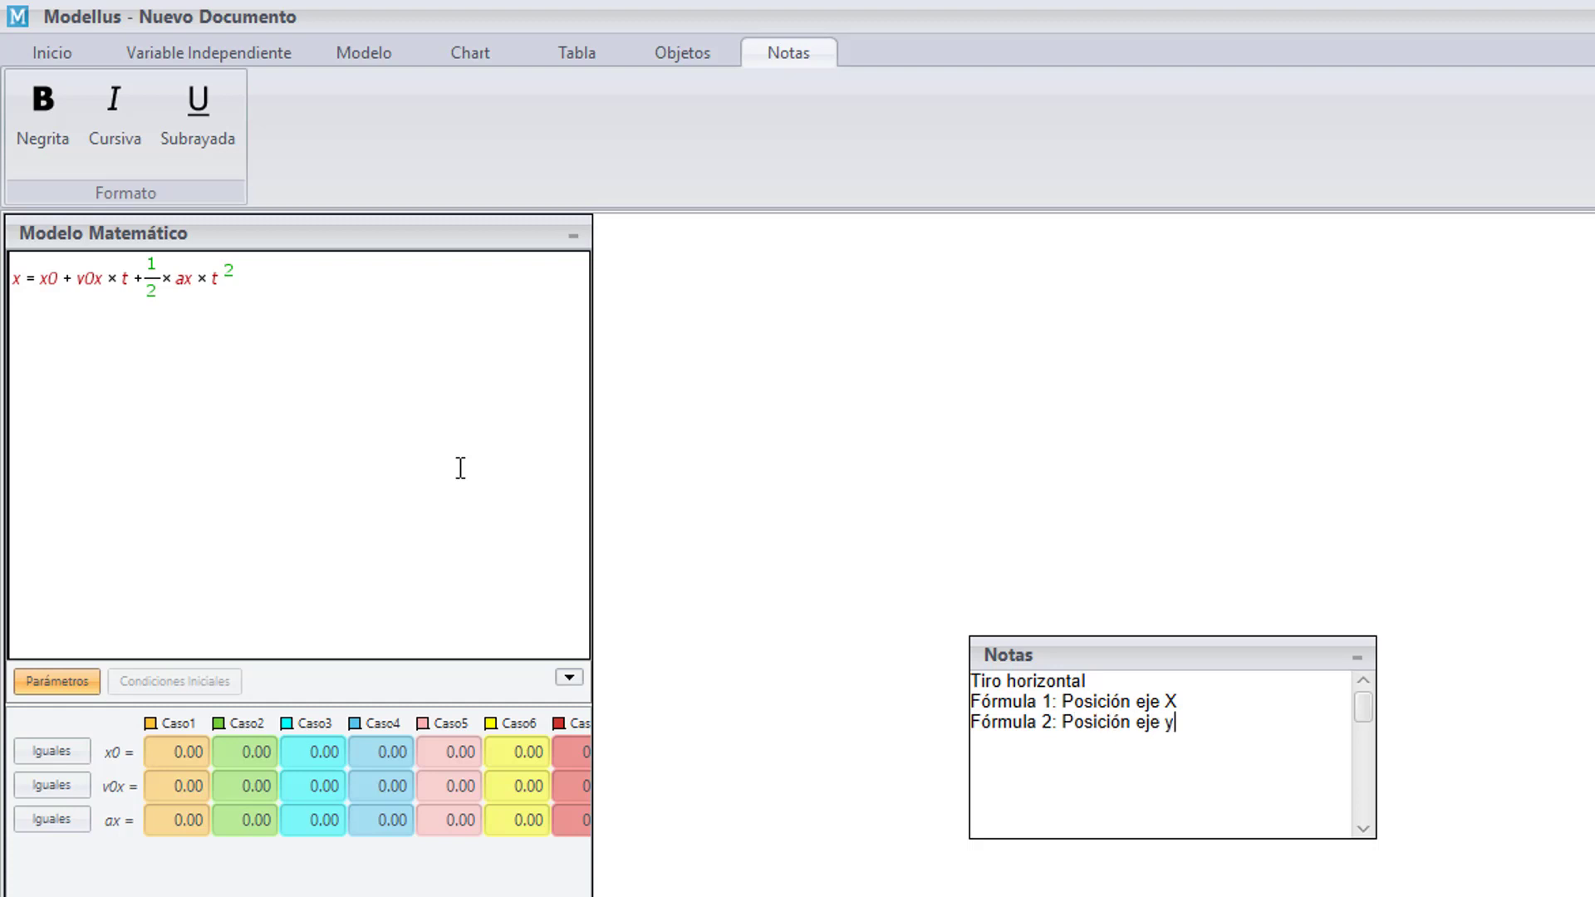
type("y")
key("BackSpace")
type("U¿")
key("BackSpace")
key("BackSpace")
key("BackSpace")
Add the vertical position equation h = h0 + v0y × t + 1/2 × ay × t² to the mathematical model and interpret it.
left_click(328, 283)
key("Return")
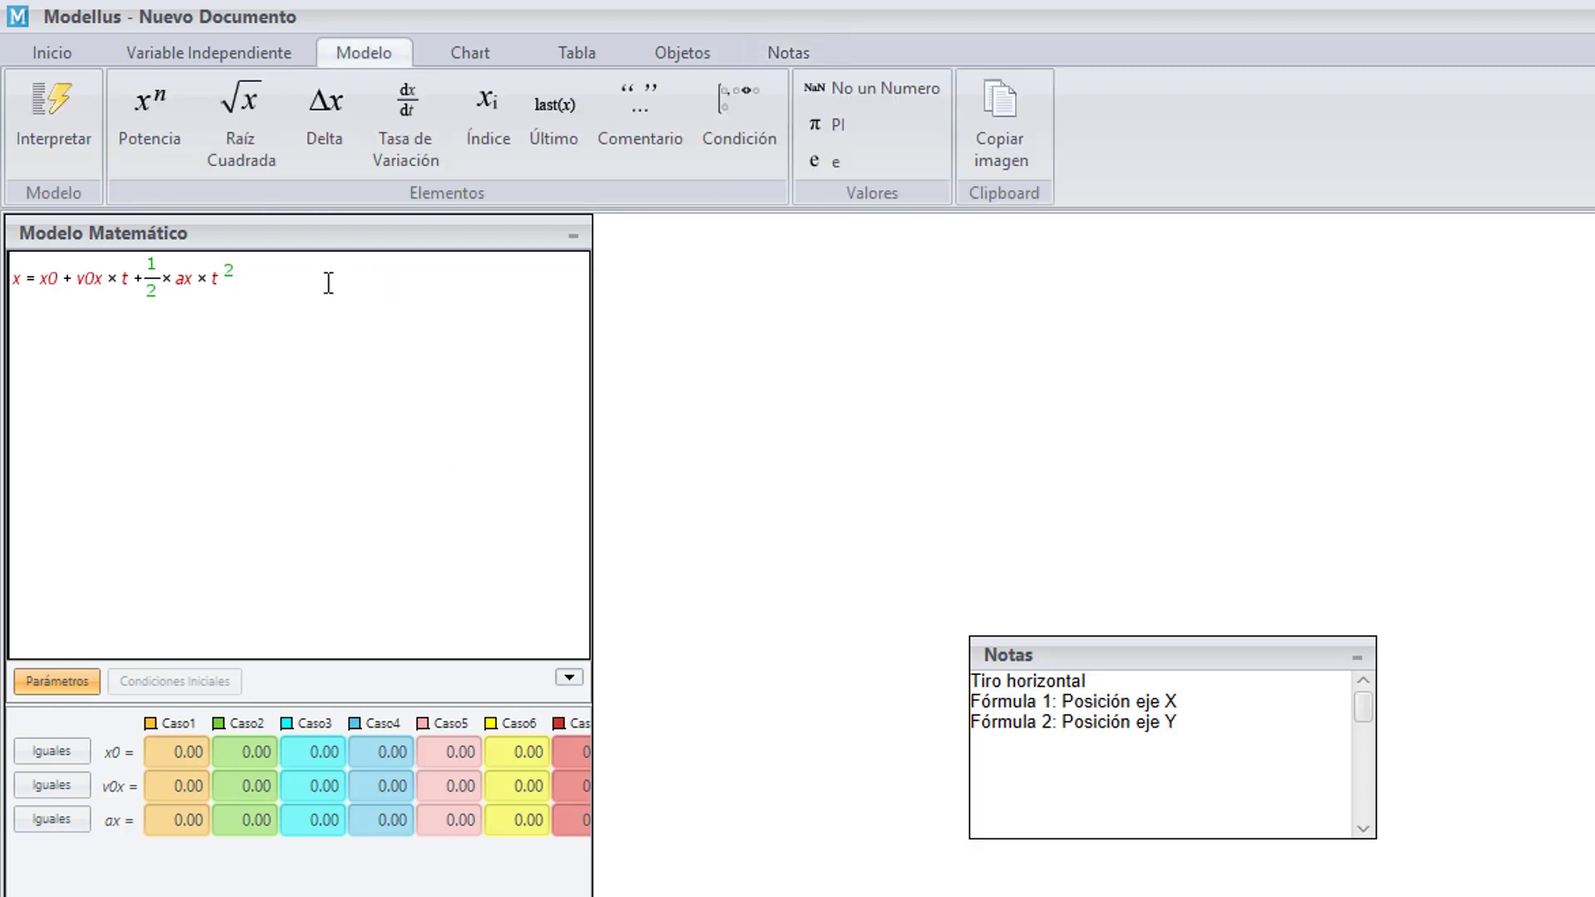
type("h=h0")
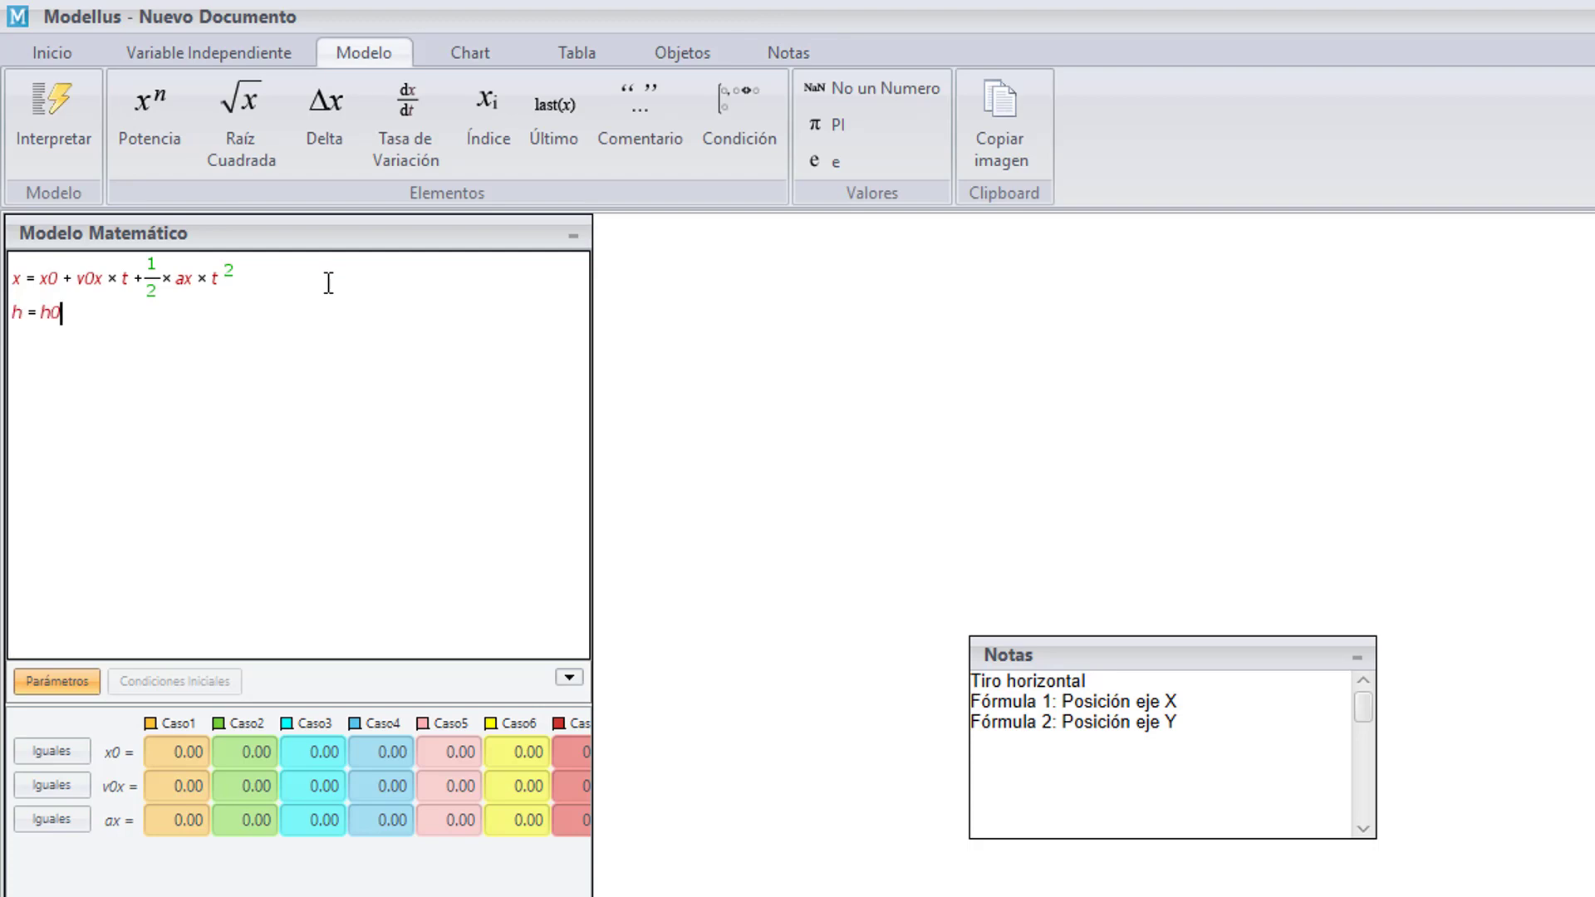
type("+v0y")
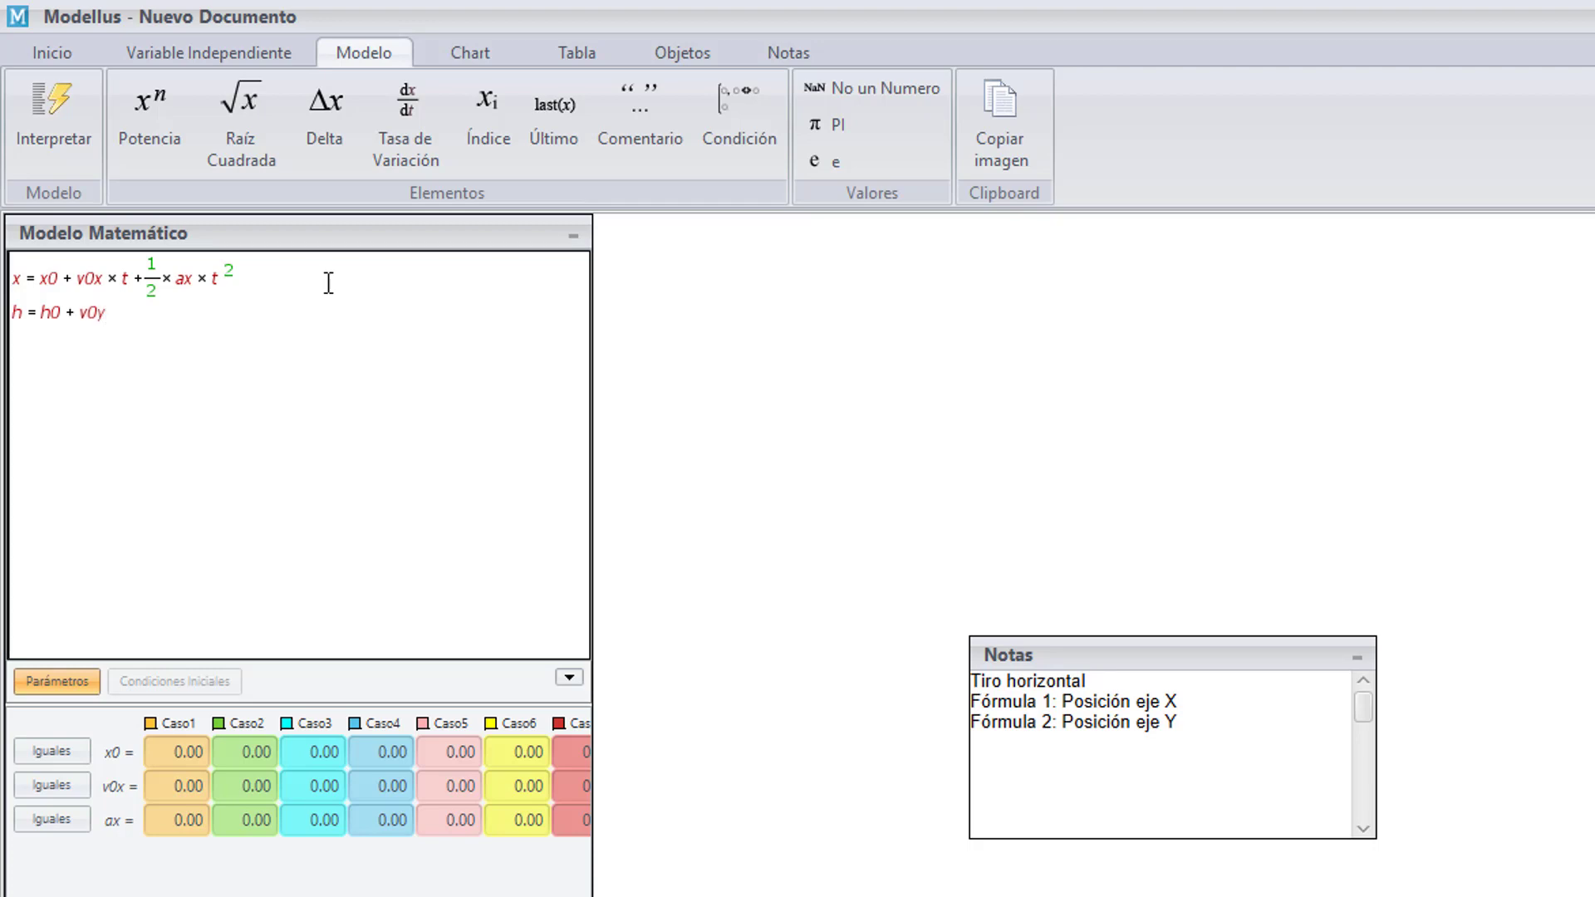
type("*t+")
type("1/2")
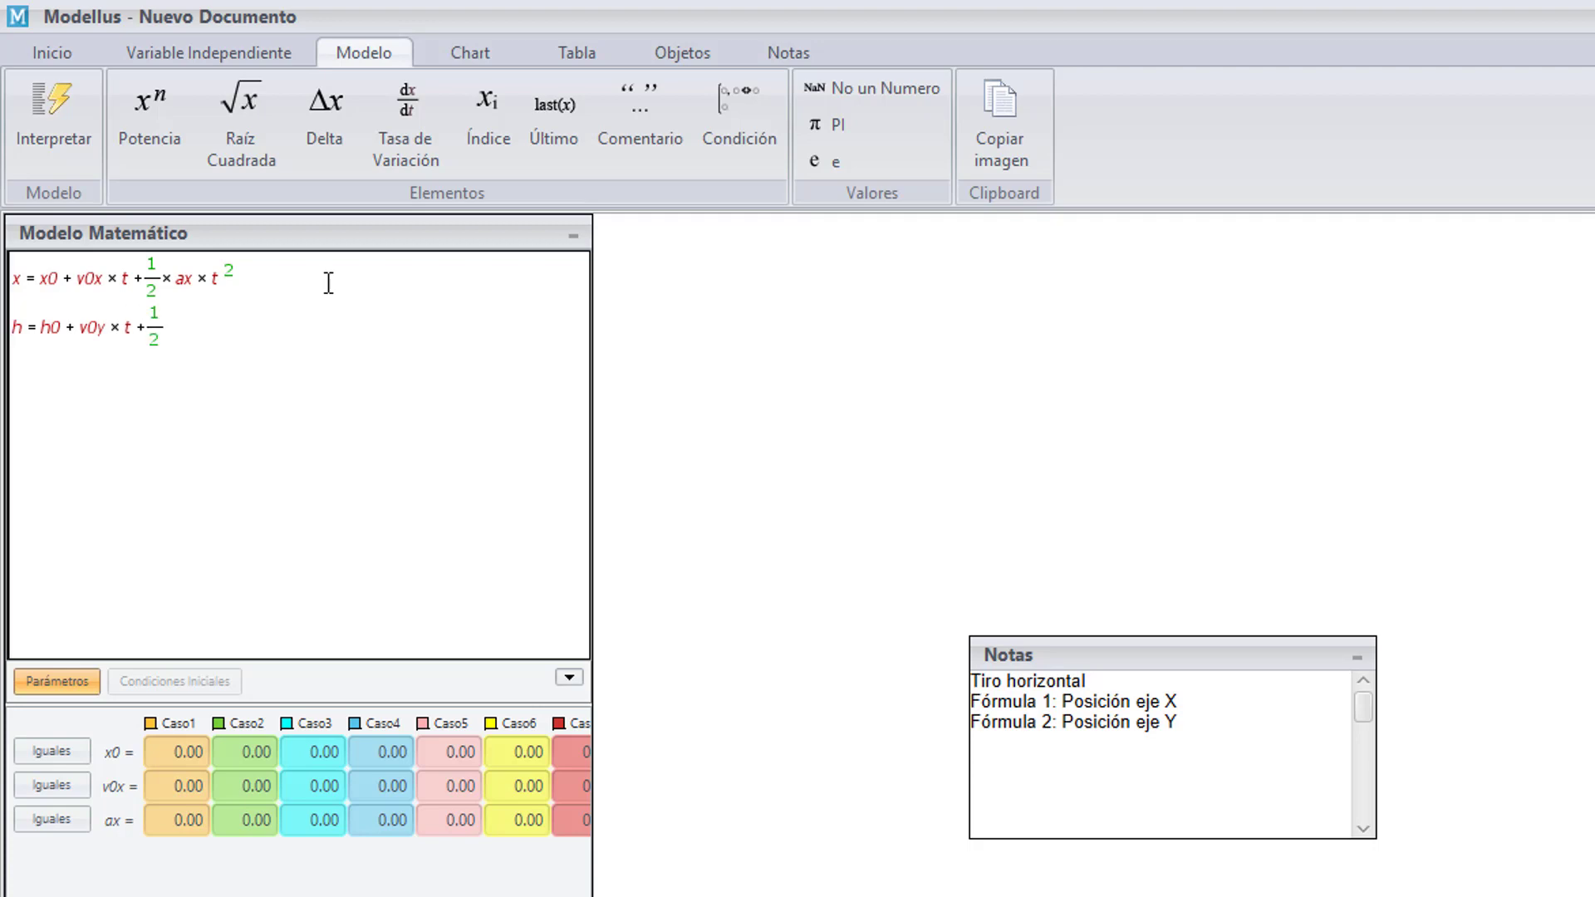
type("*")
type("a")
type("y*")
type("t")
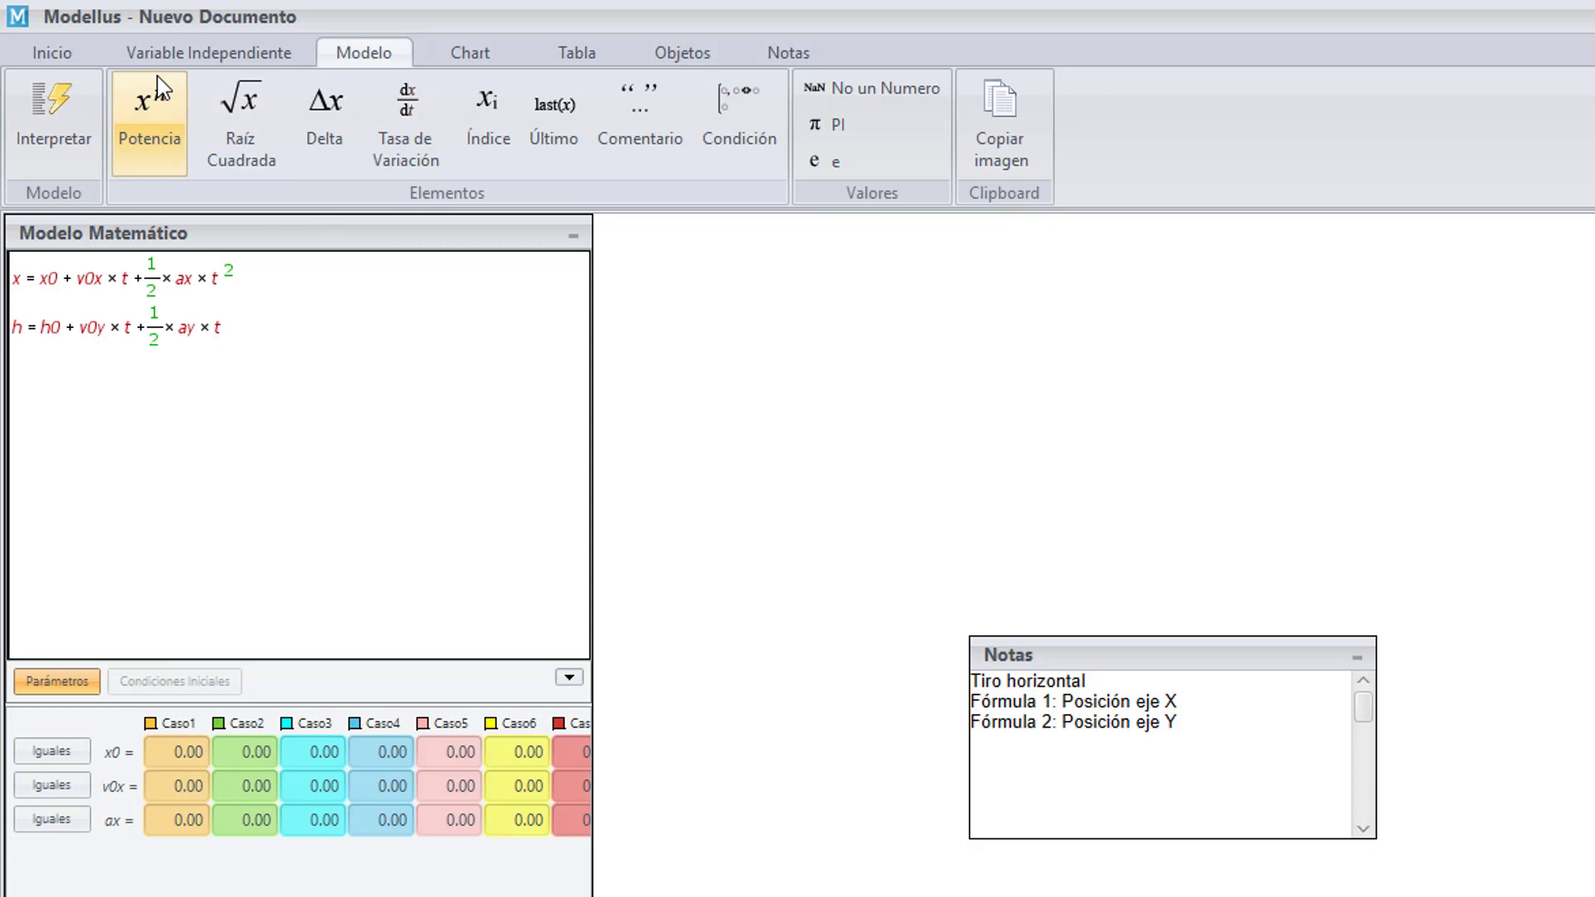
left_click(157, 77)
type("2")
key("Return")
left_click(78, 123)
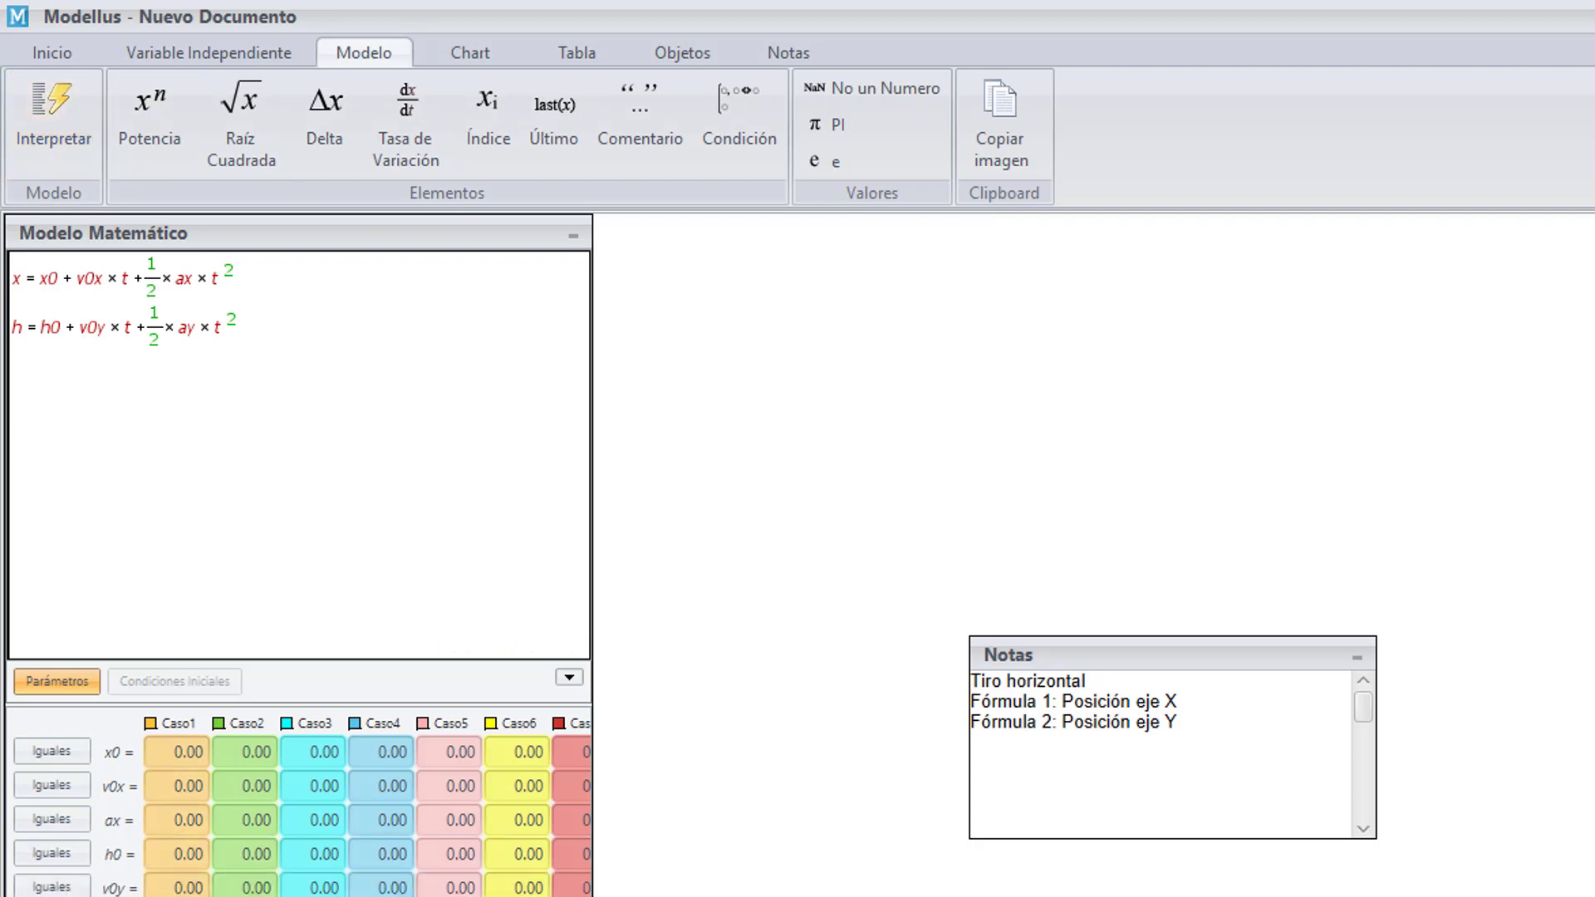
Add the line "Fórmula 3: Componente x de velocidad instantánea" to the notes.
left_click(1232, 720)
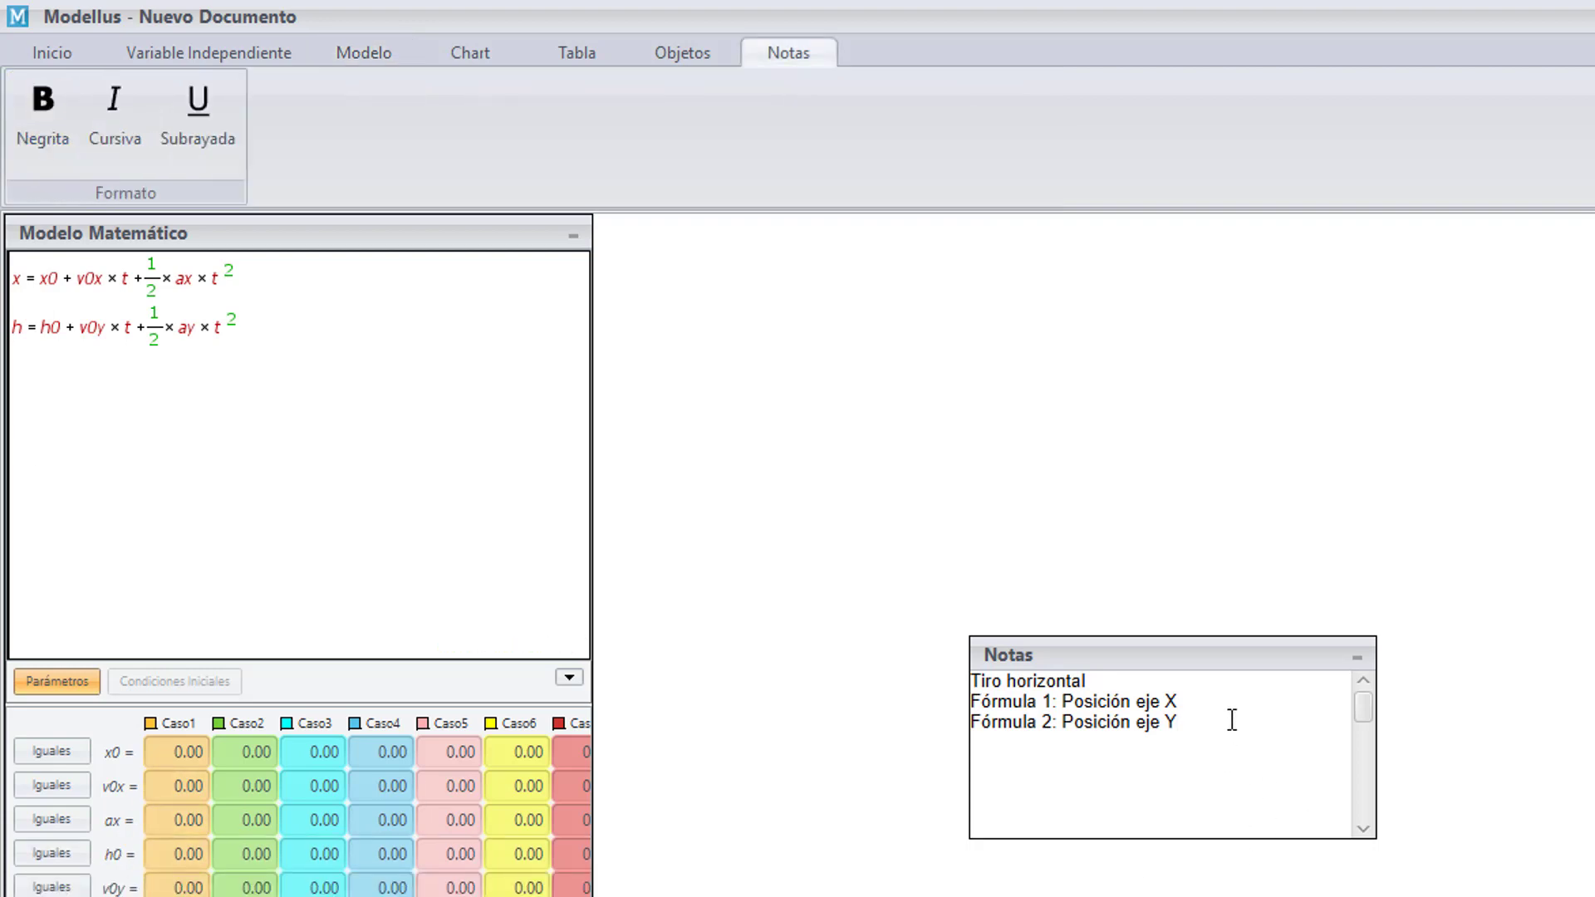
type("Fórmula 3: Compone")
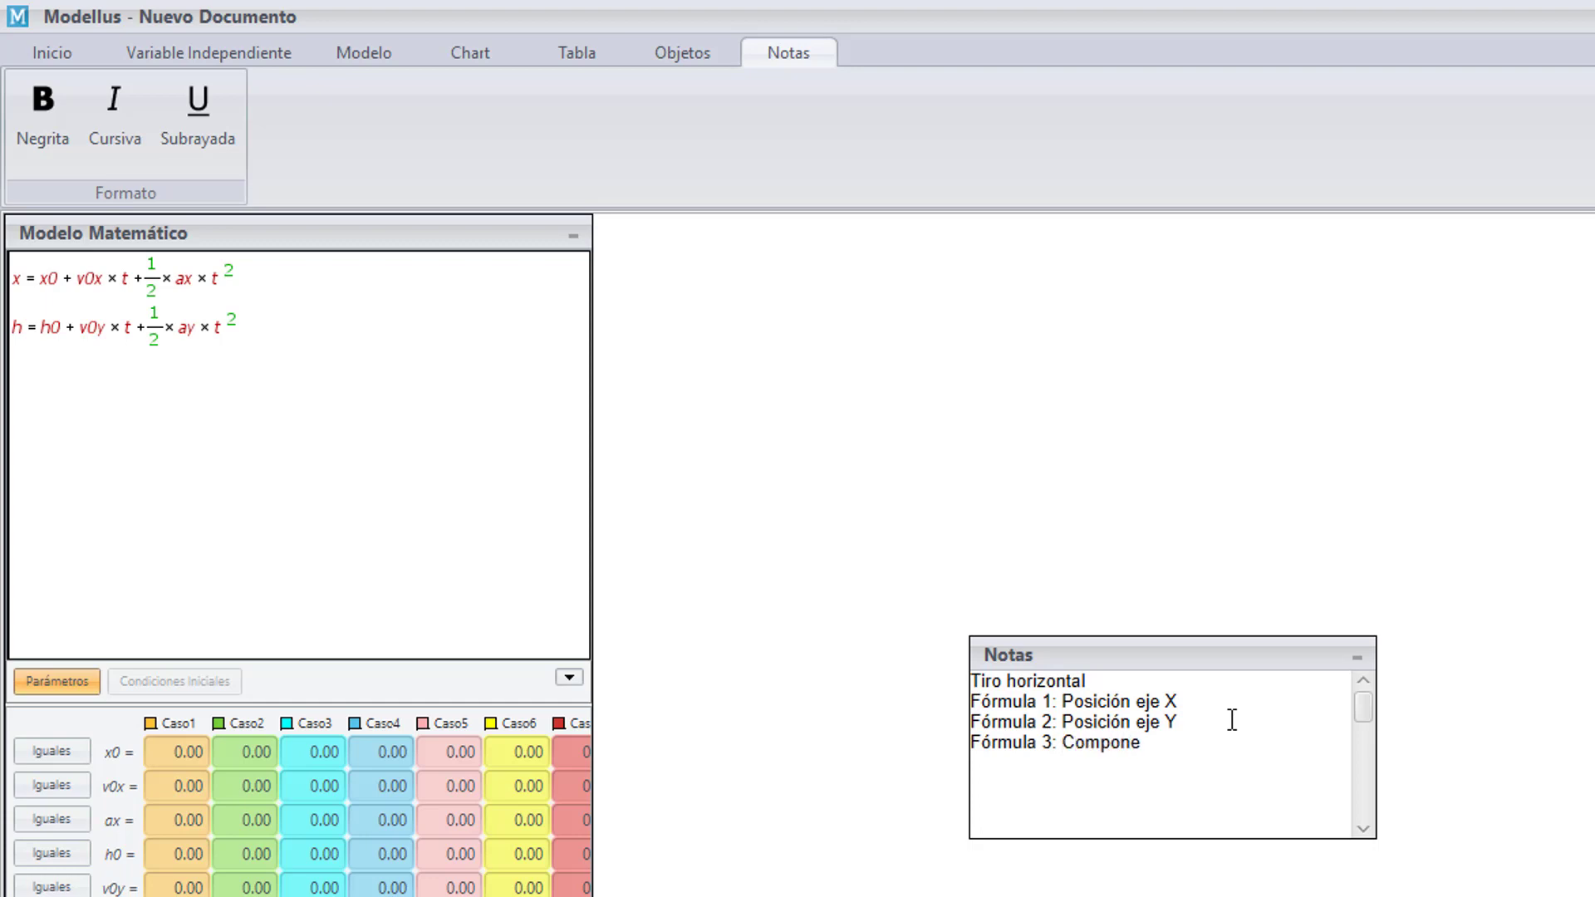
type("nte ")
type("x de ")
type("veloci")
type("idad insta")
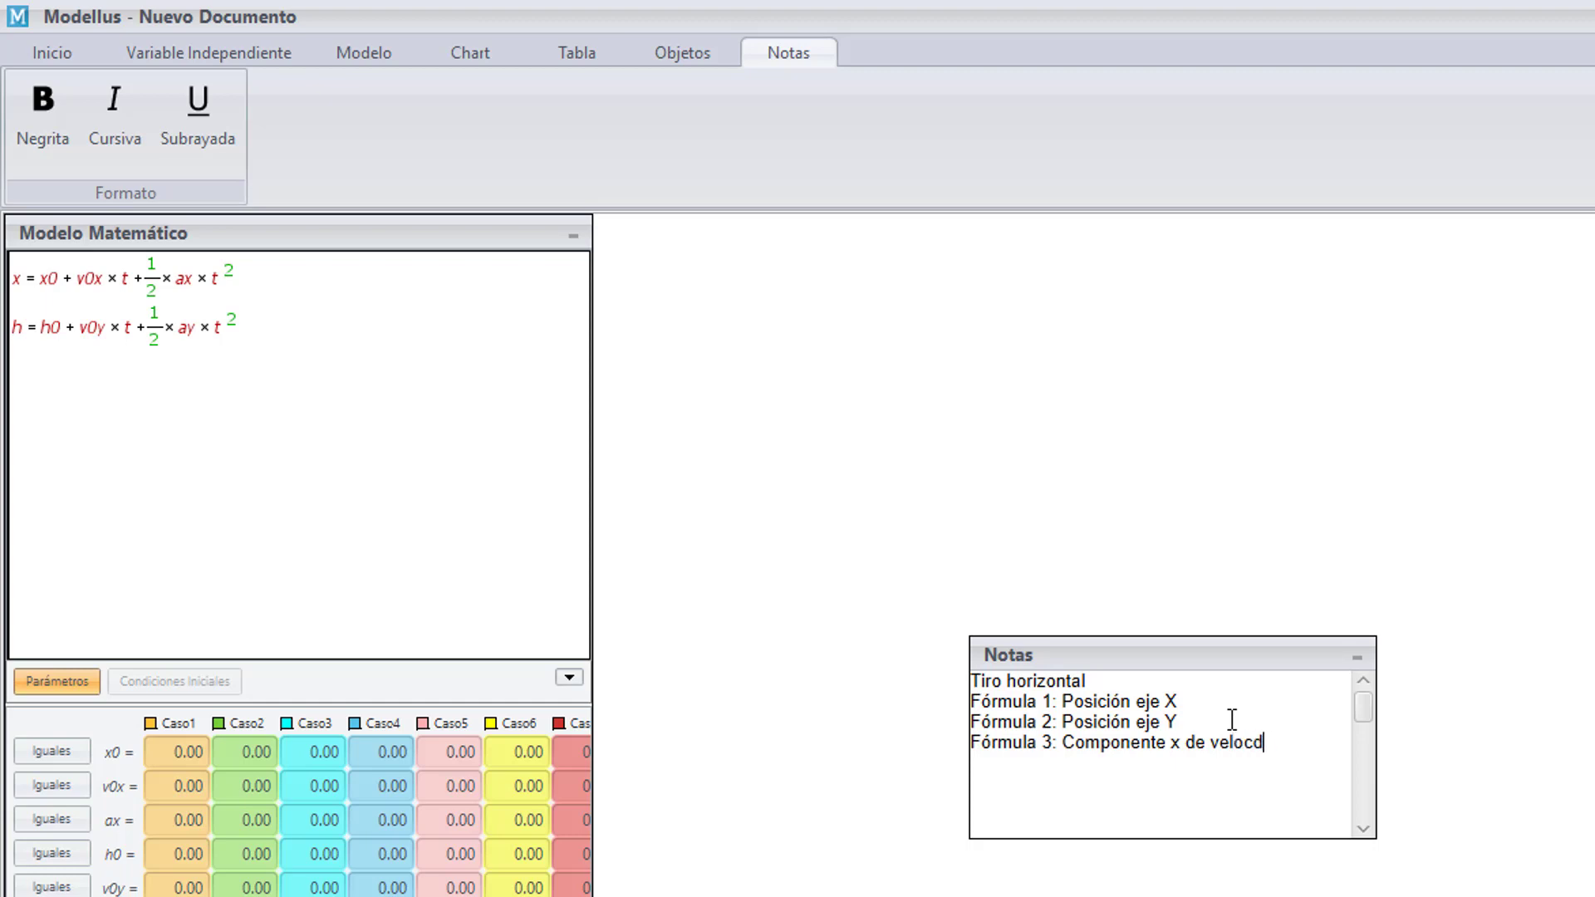
type("ntánea")
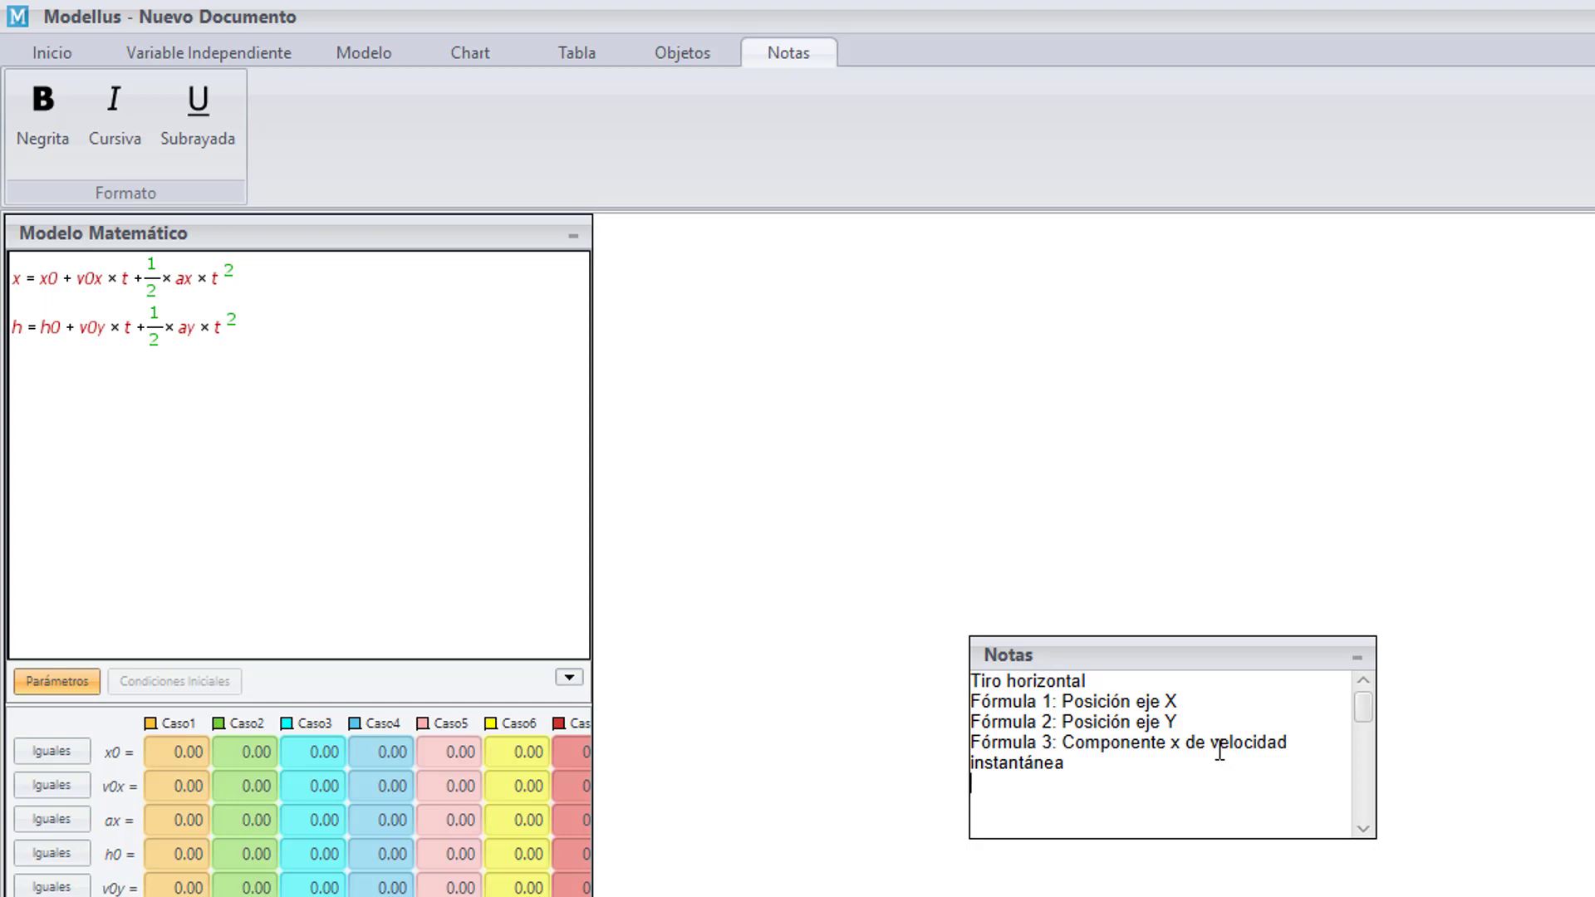
Duplicate the Fórmula 3 line in the notes and change the copy to "Fórmula 4: Componente Y de velocidad instantánea".
left_click_drag(1167, 742, 918, 725)
key("ctrl+c")
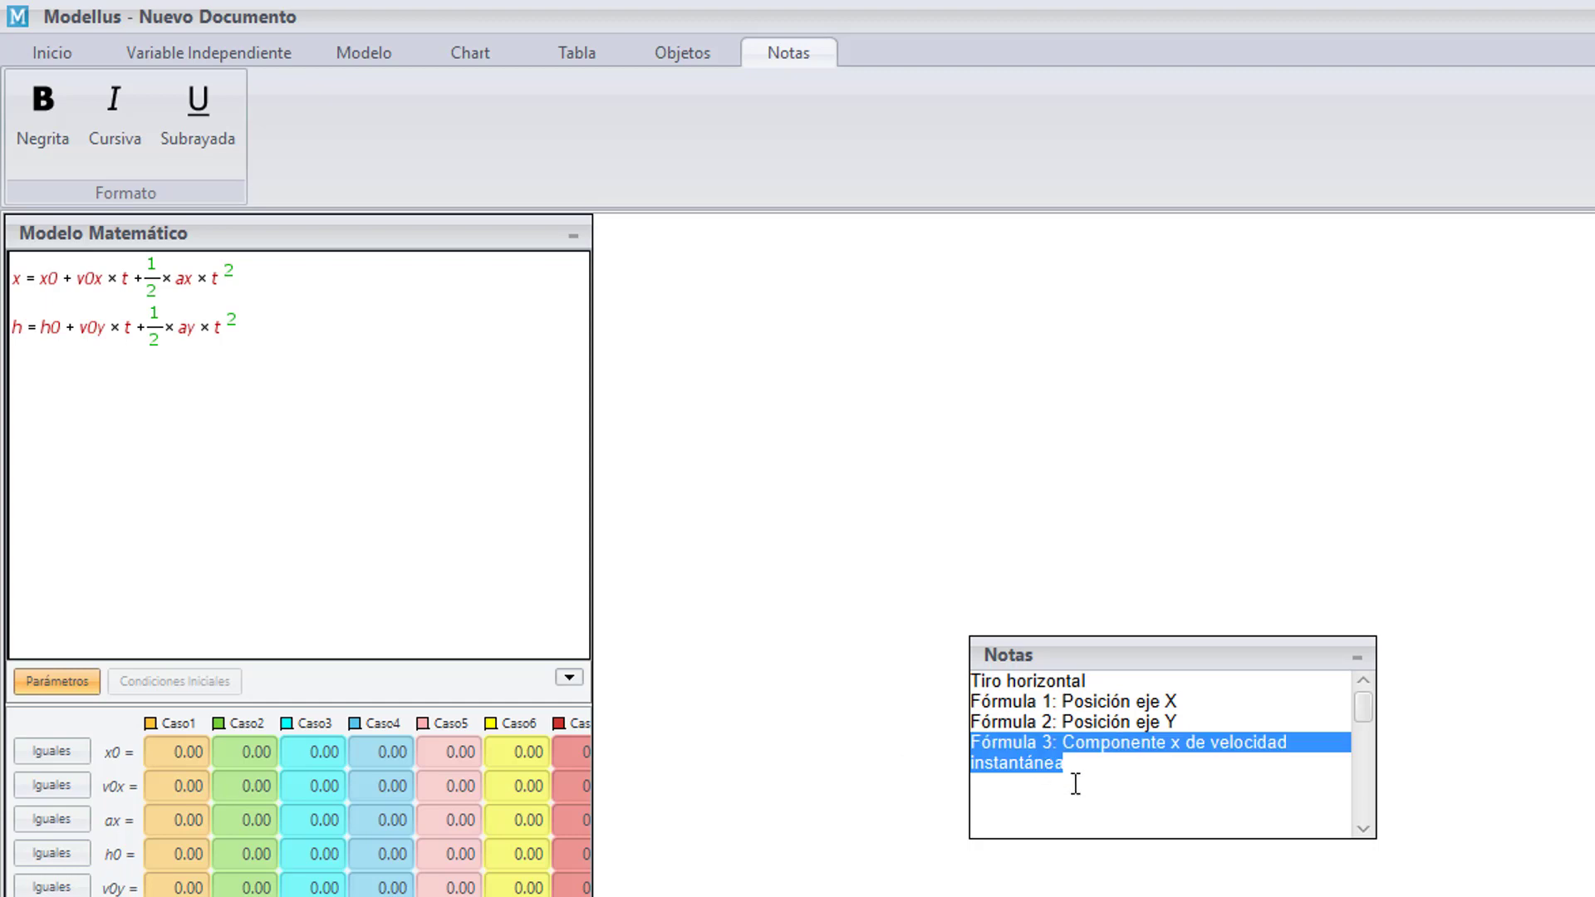
left_click_drag(1075, 776, 1048, 796)
left_click(1027, 799)
key("ctrl+v")
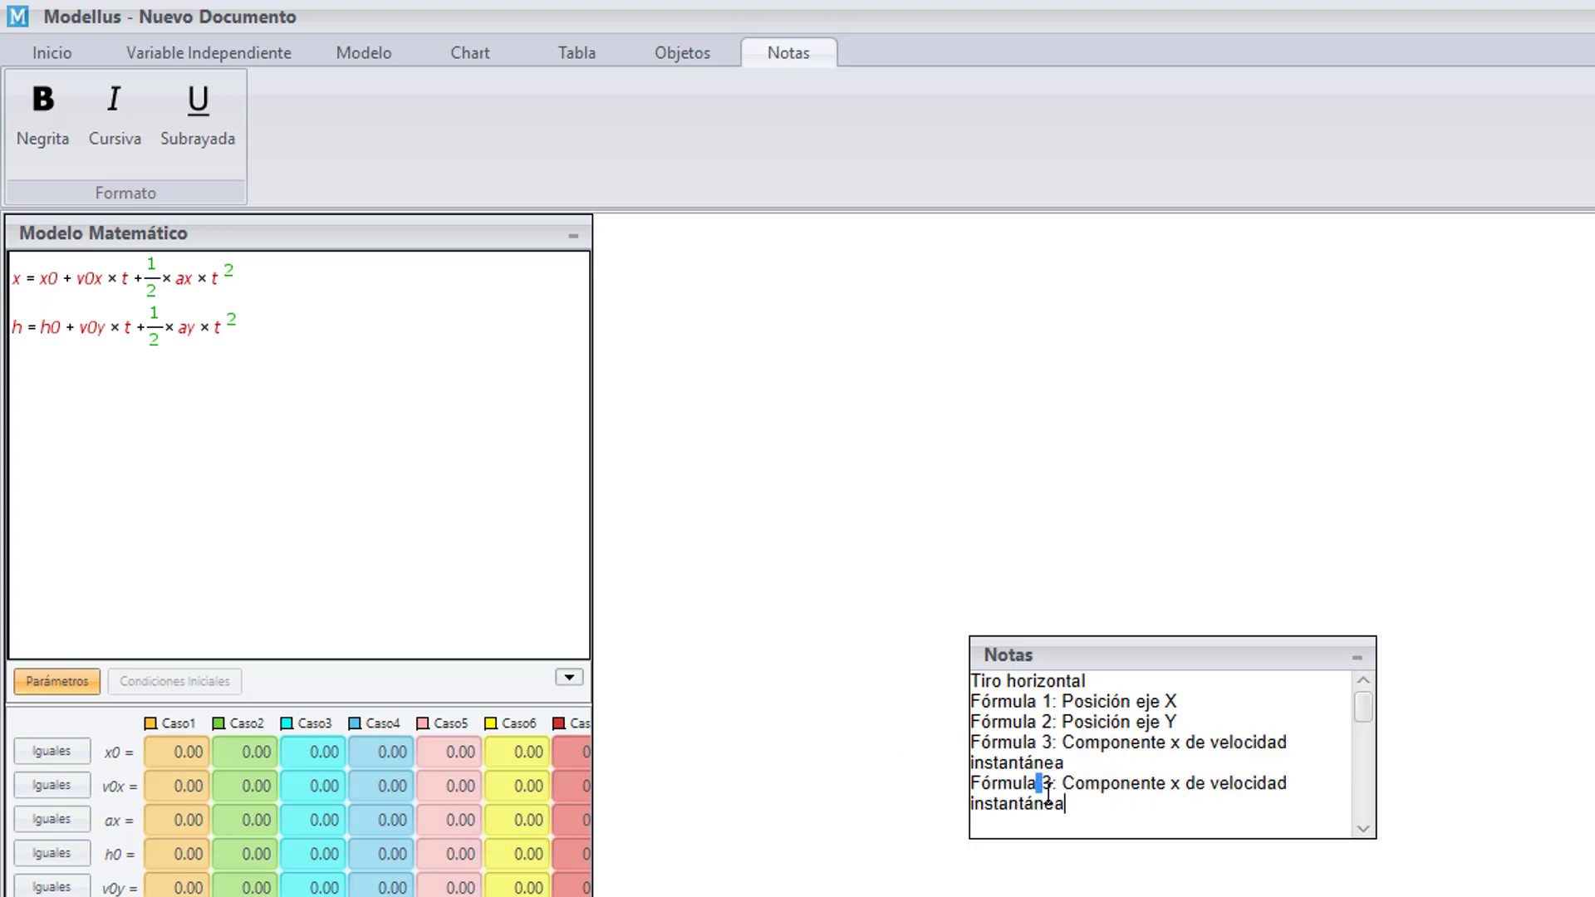
left_click(1052, 782)
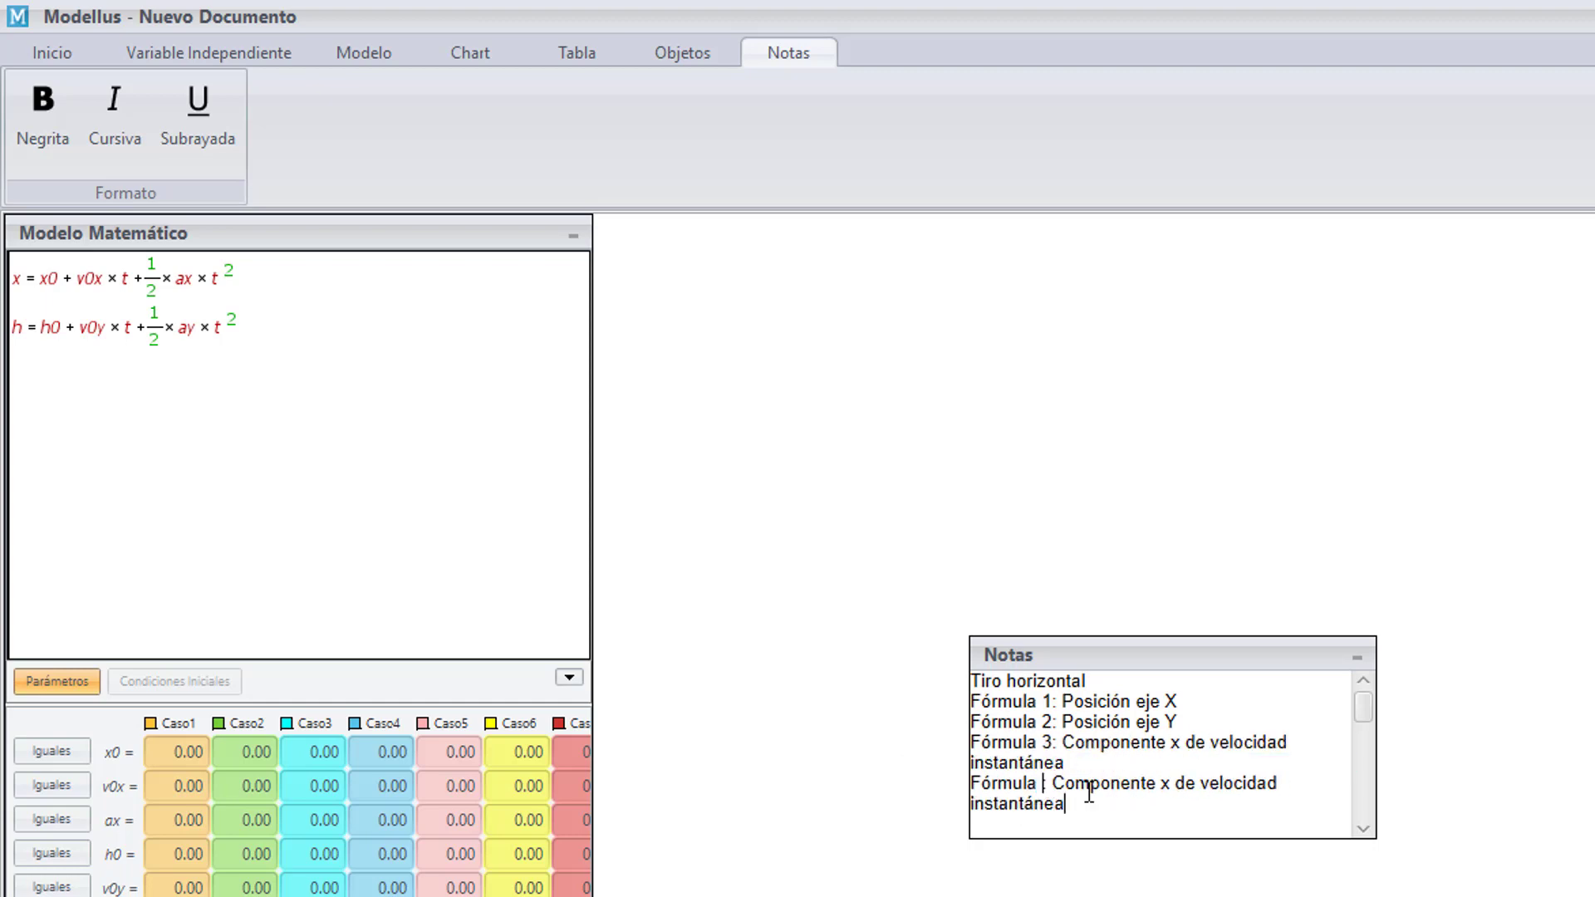
key("BackSpace")
type("4")
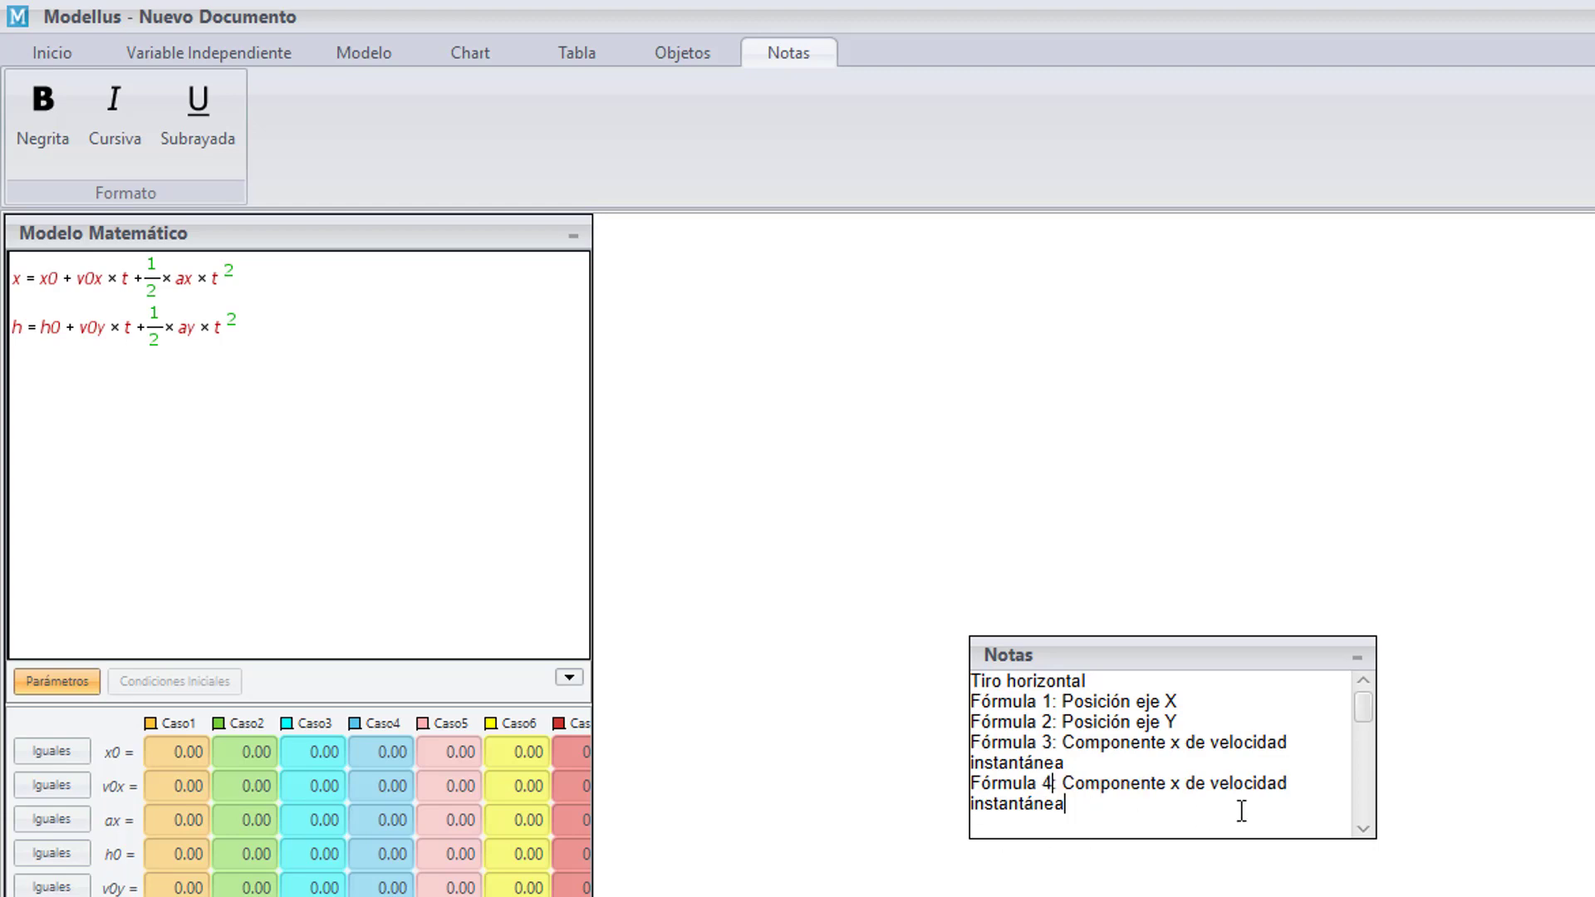
left_click(1177, 777)
key("Delete")
type("Y")
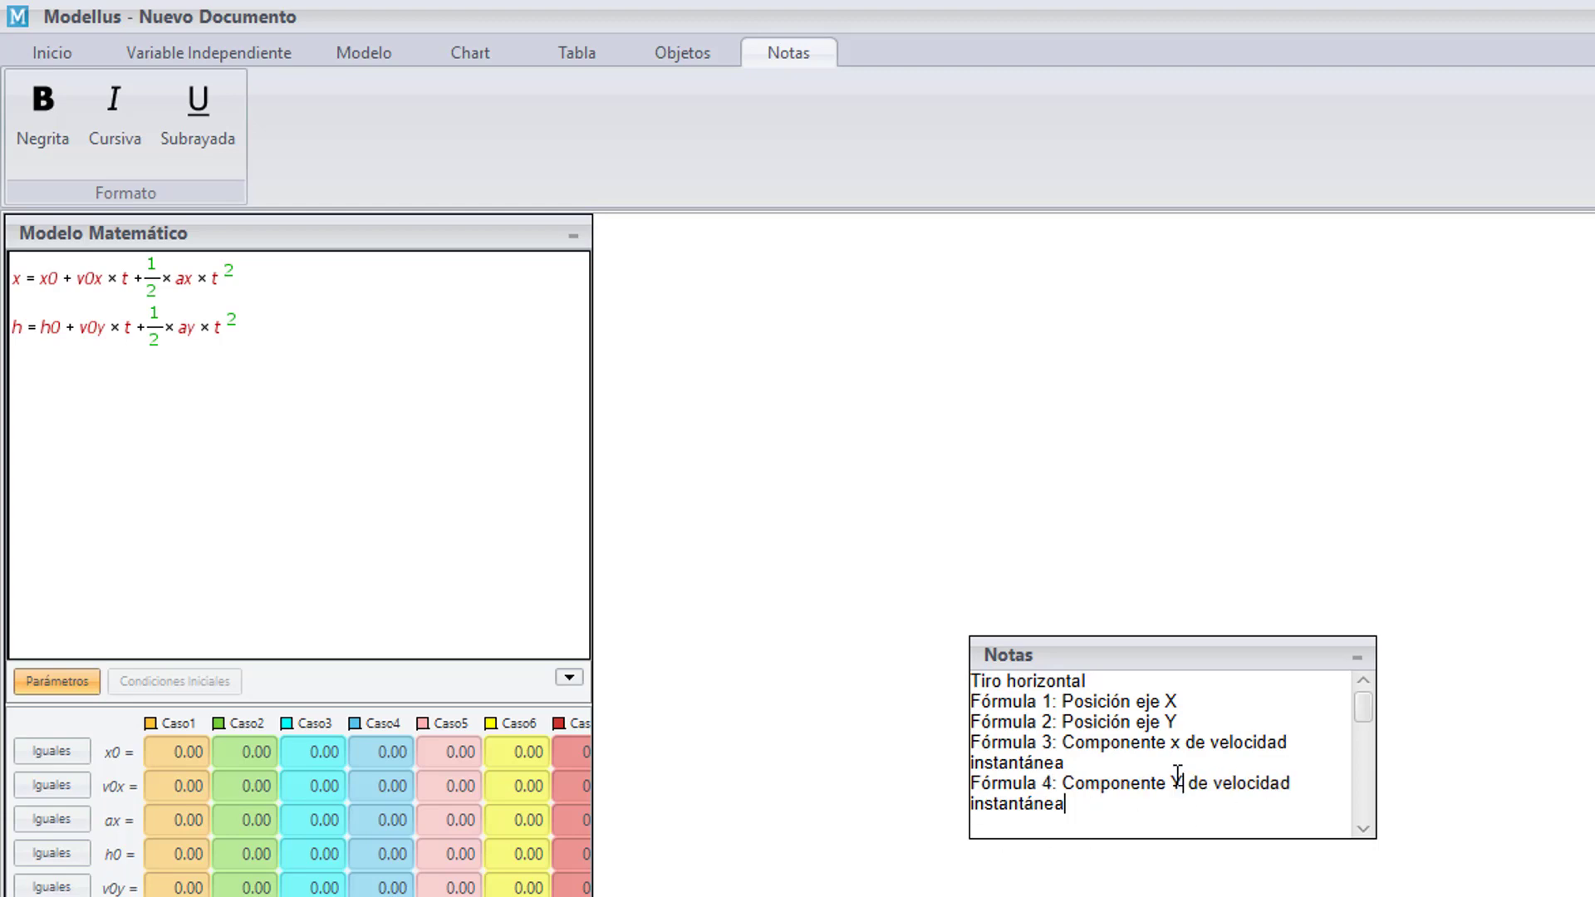
Capitalize the axis letter in the Fórmula 3 note so it reads "Componente X de velocidad instantánea".
key("BackSpace")
key("BackSpace")
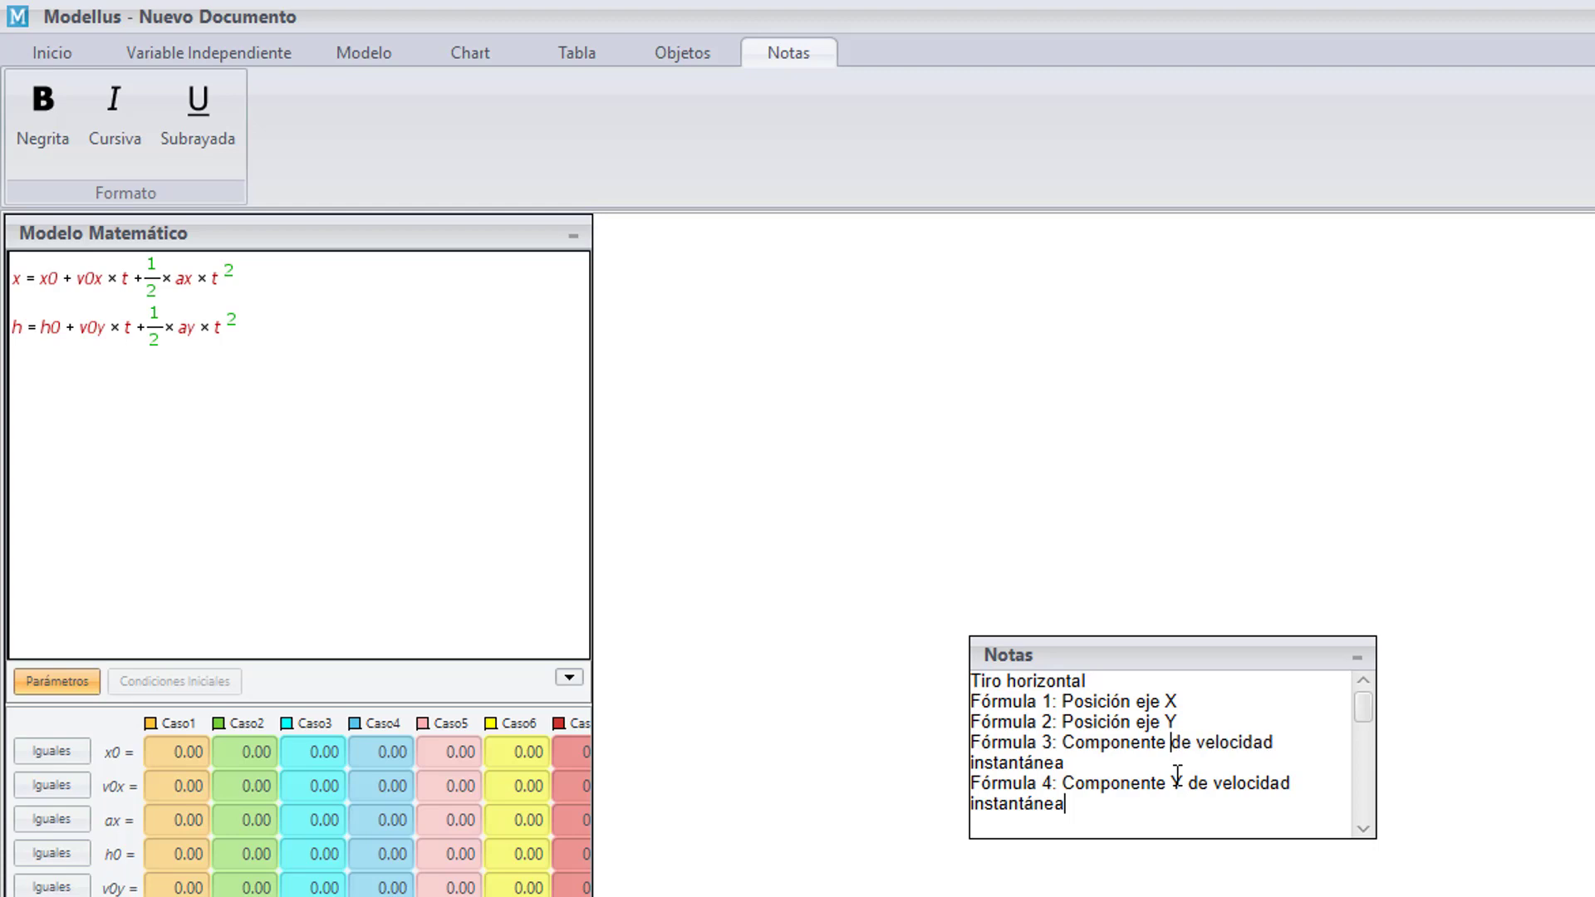
type("X")
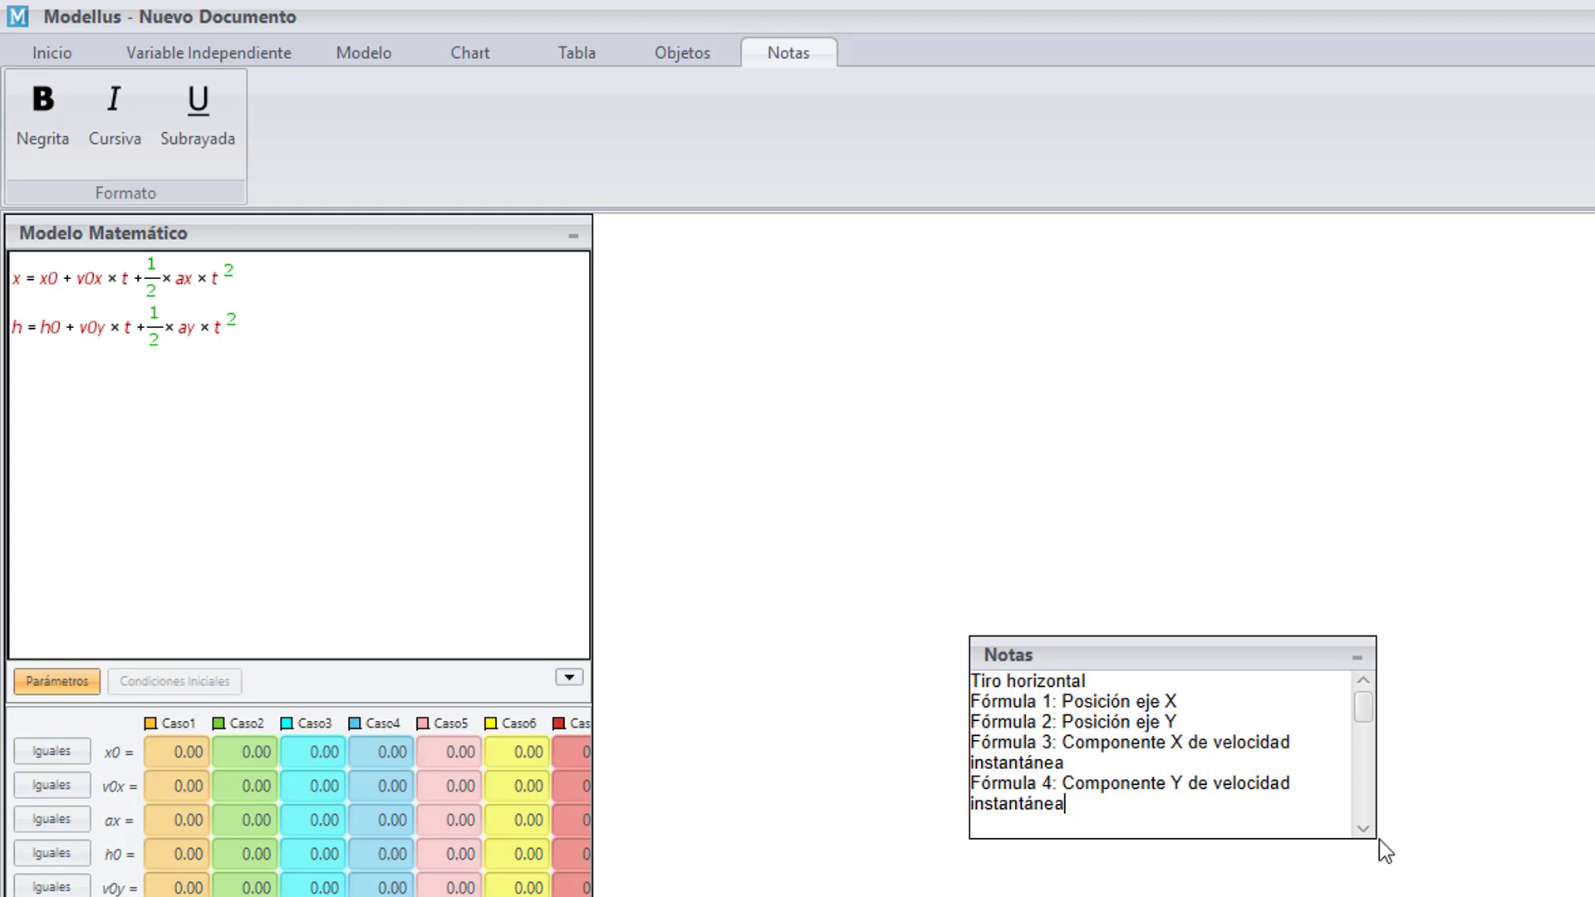
Enlarge the Notas window and move it down beside the parameter table, clear of the upper workspace.
left_click_drag(1372, 833, 1431, 896)
left_click_drag(1182, 659, 783, 874)
Add the horizontal velocity equation vx = v0x + ax × t below the position equations in the mathematical model.
left_click(189, 392)
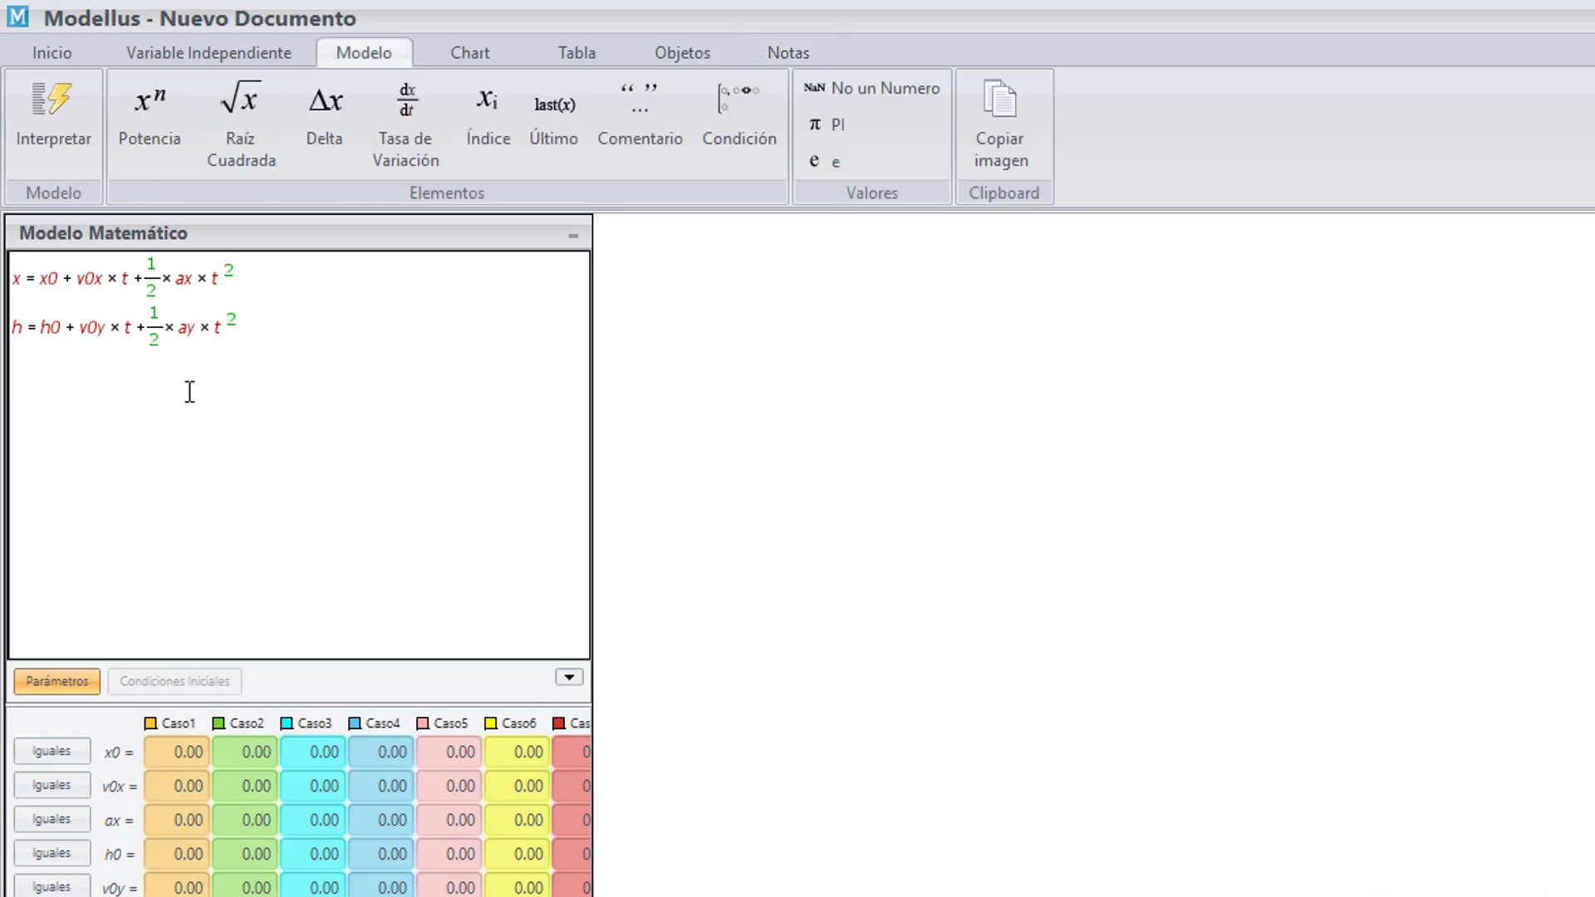
type("vx=v0x+ax")
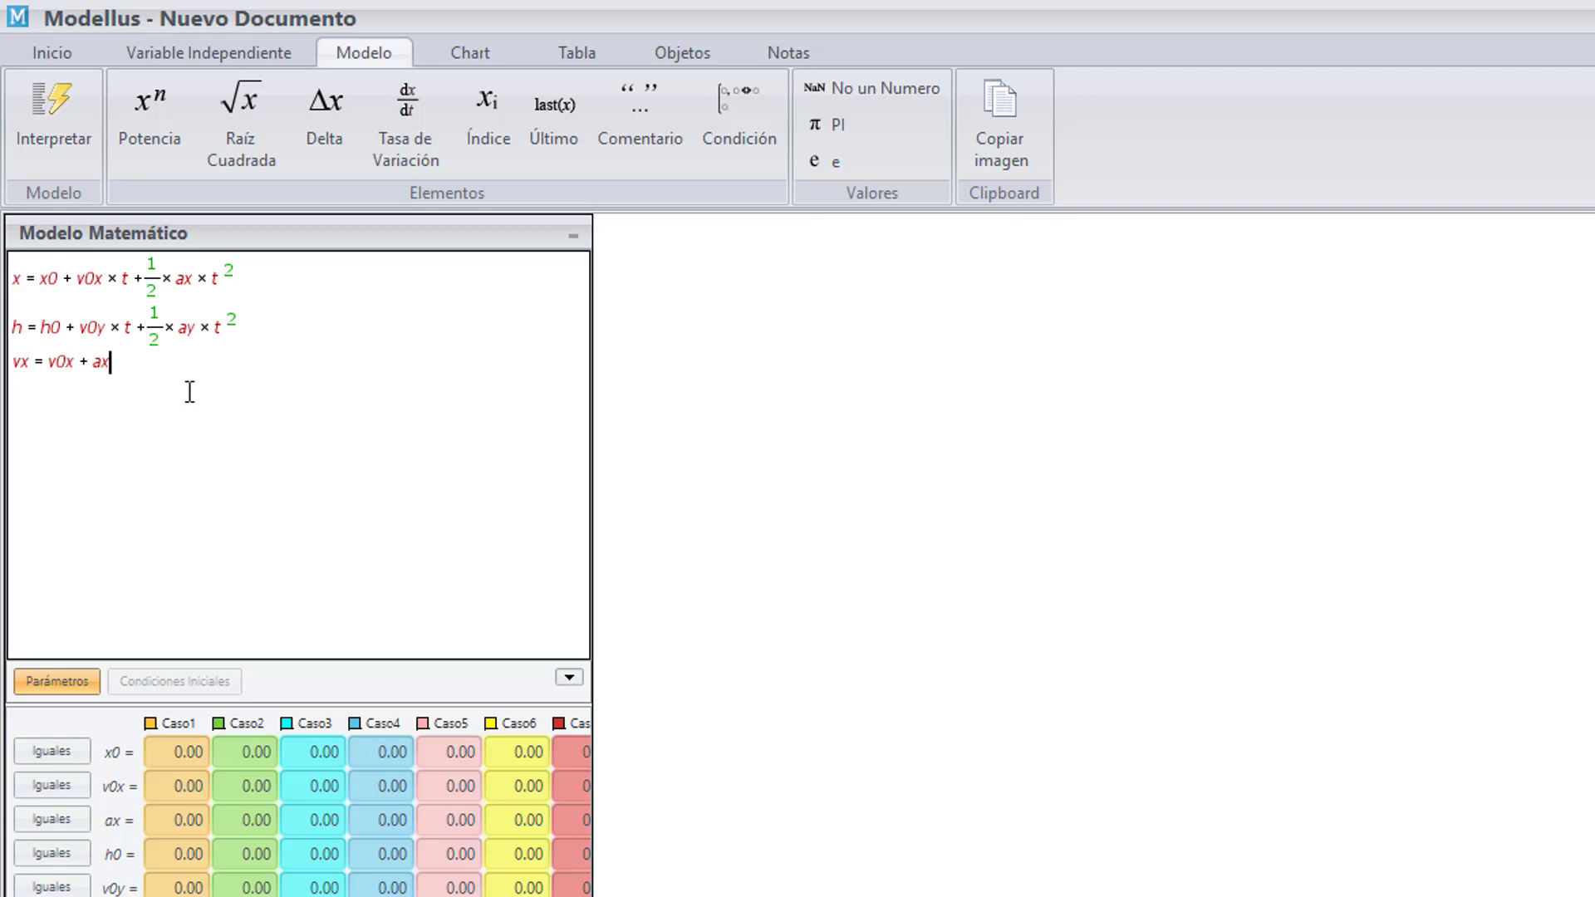
type("*t>")
key("BackSpace")
Duplicate the vx equation onto a new line beneath it in the mathematical model.
key("Left")
key("Up")
key("Left")
key("Left")
key("Left")
key("Left")
key("Left")
key("Left")
key("Left")
key("Left")
key("Left")
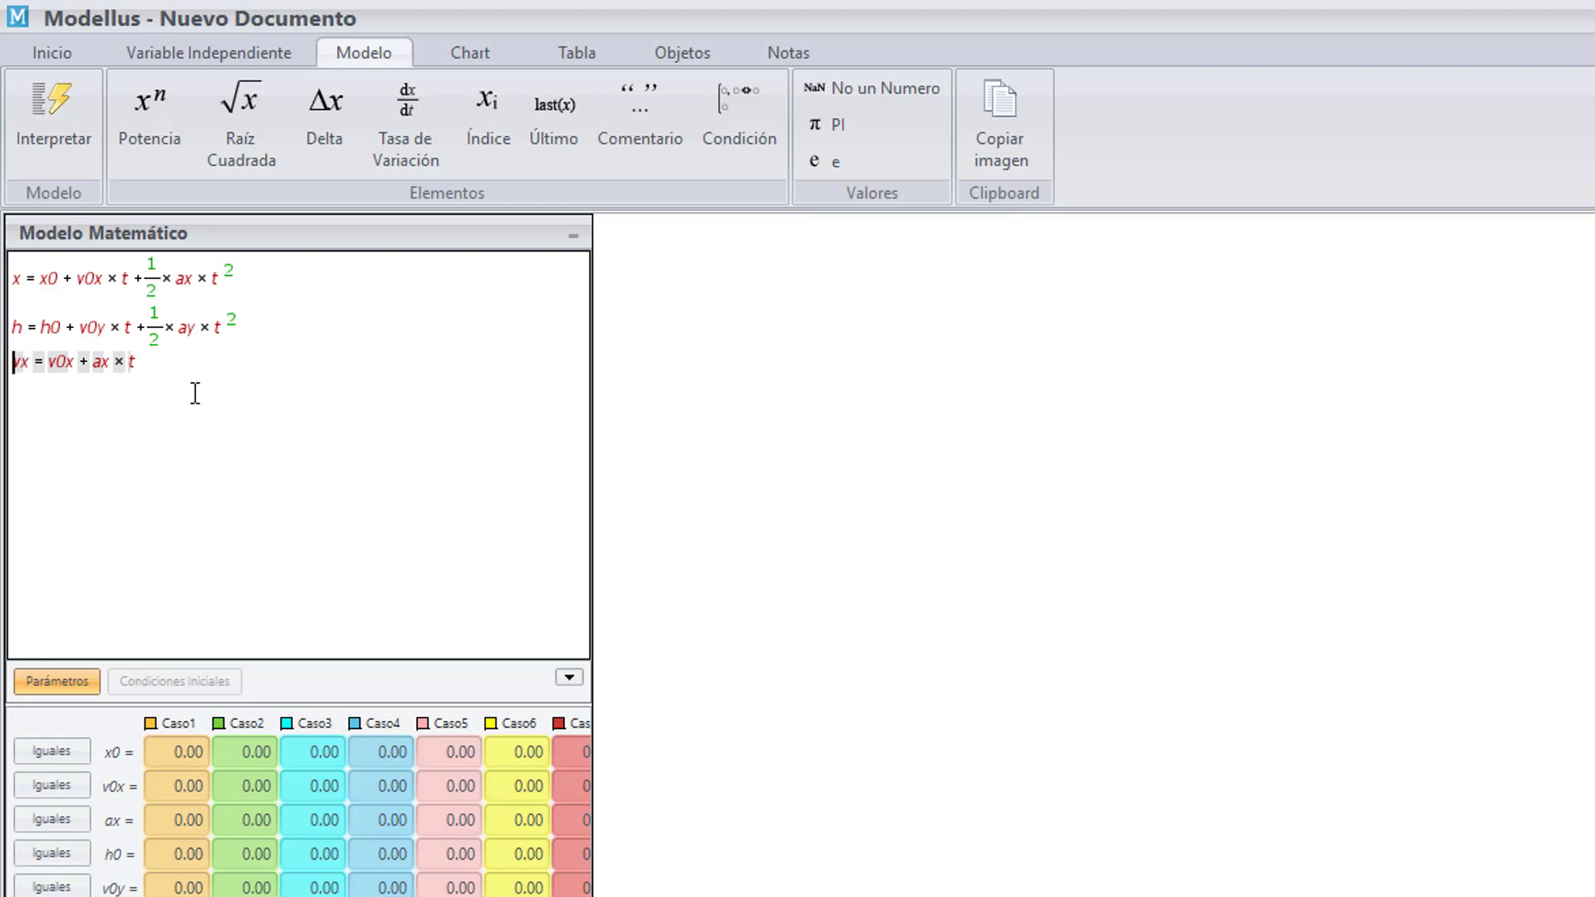
left_click(181, 476)
key("Return")
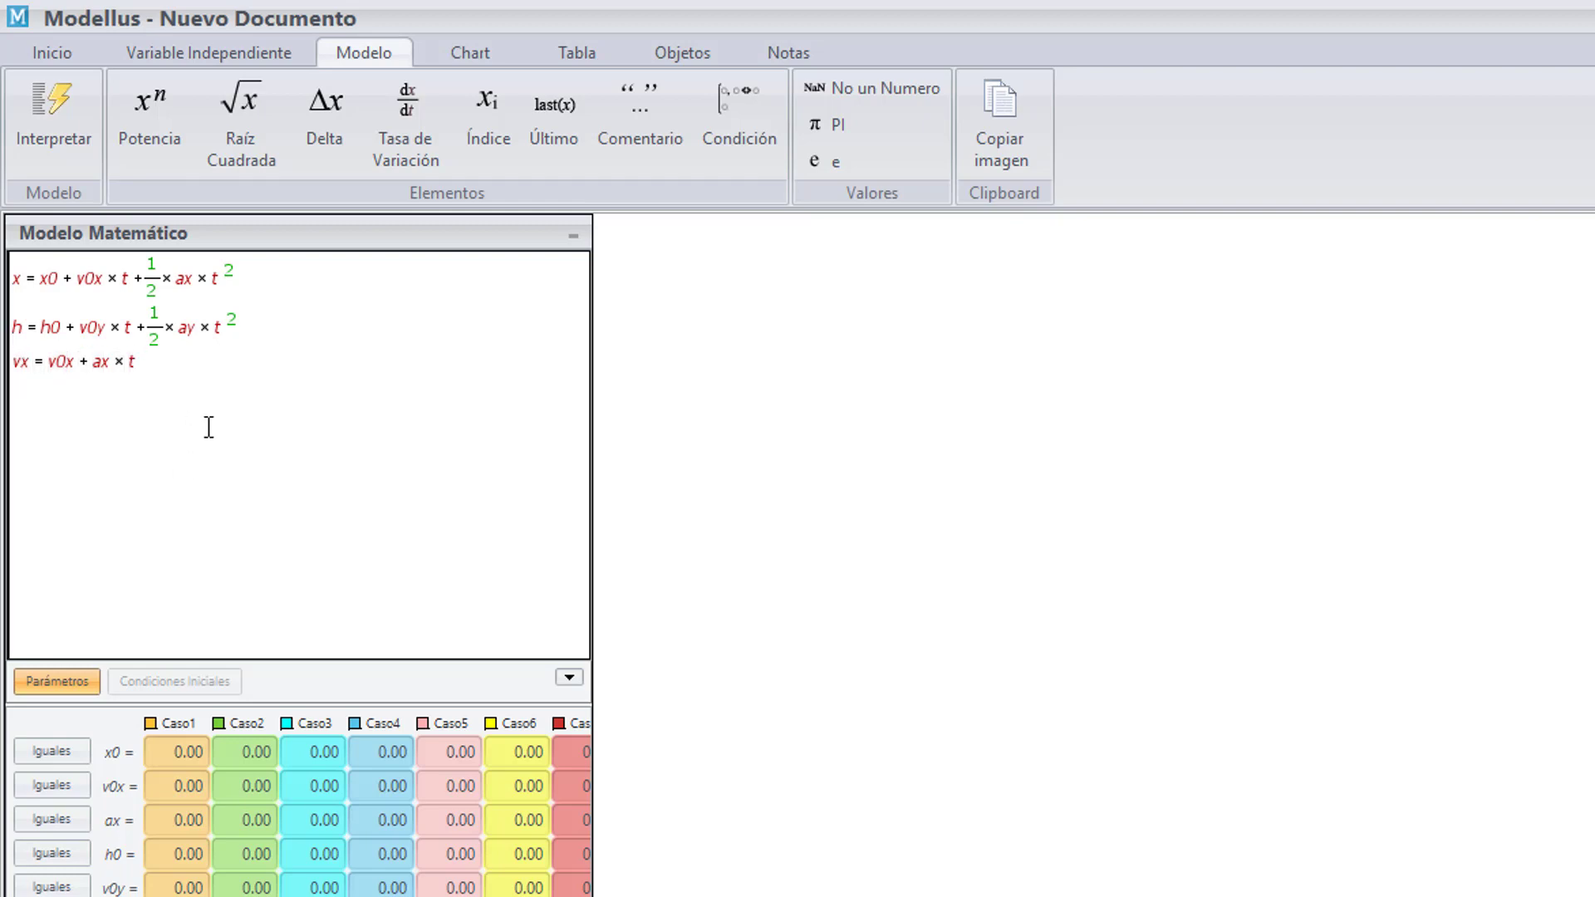
key("ctrl+v")
Change the copied equation to vy = v0y + ay × t and interpret the model.
left_click(33, 386)
key("BackSpace")
type("y")
key("Right")
key("Right")
key("Right")
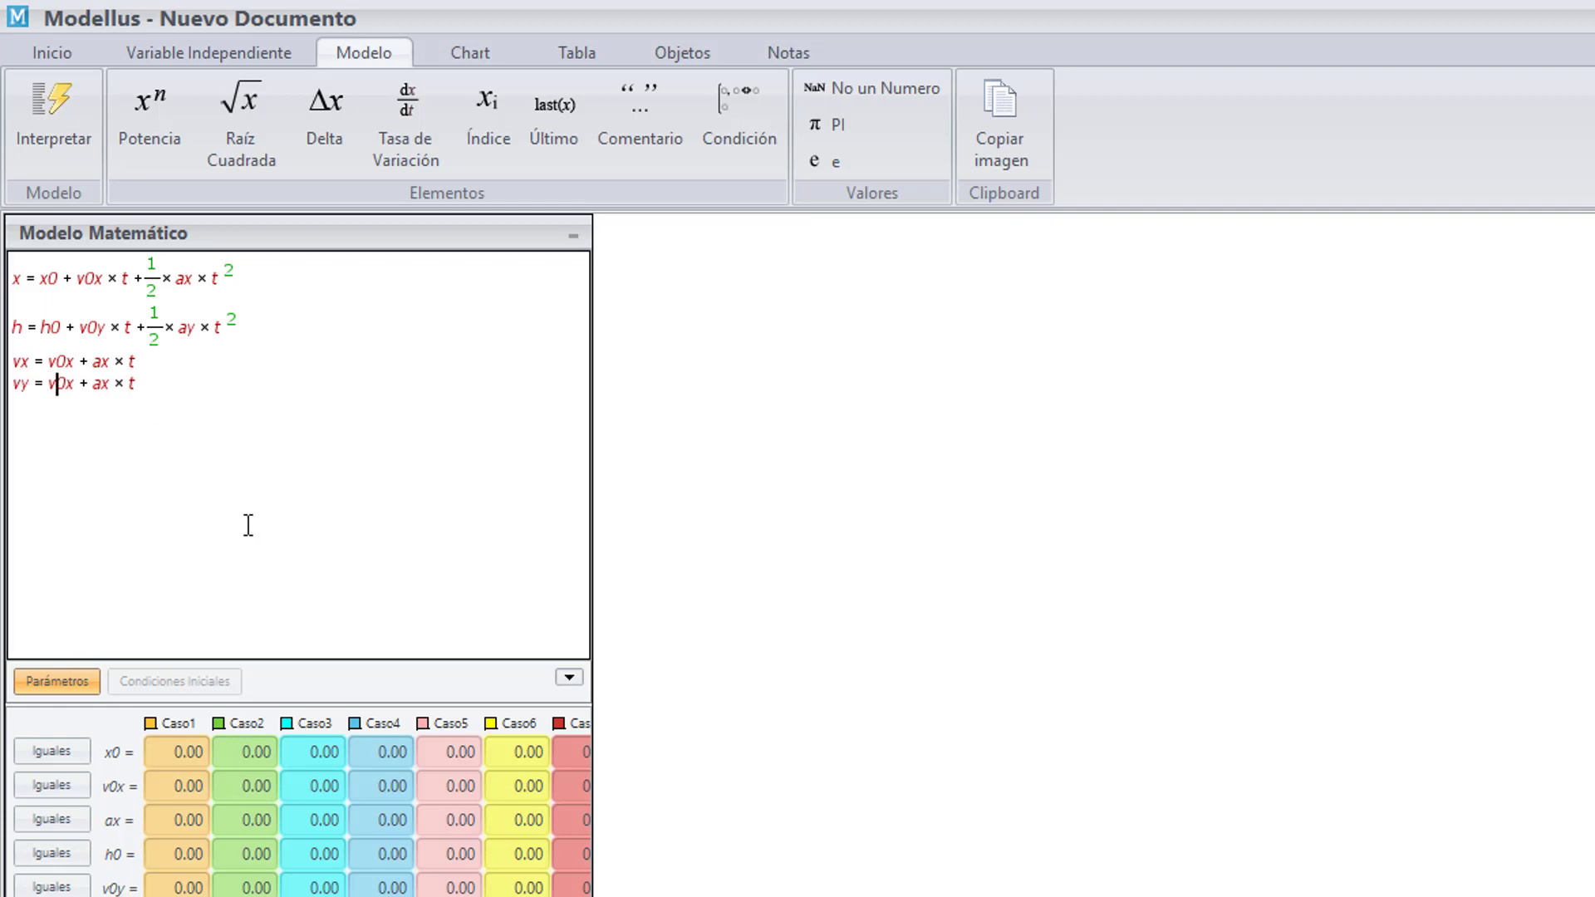
key("Delete")
key("Delete")
type("t")
key("Delete")
key("BackSpace")
type("y + ")
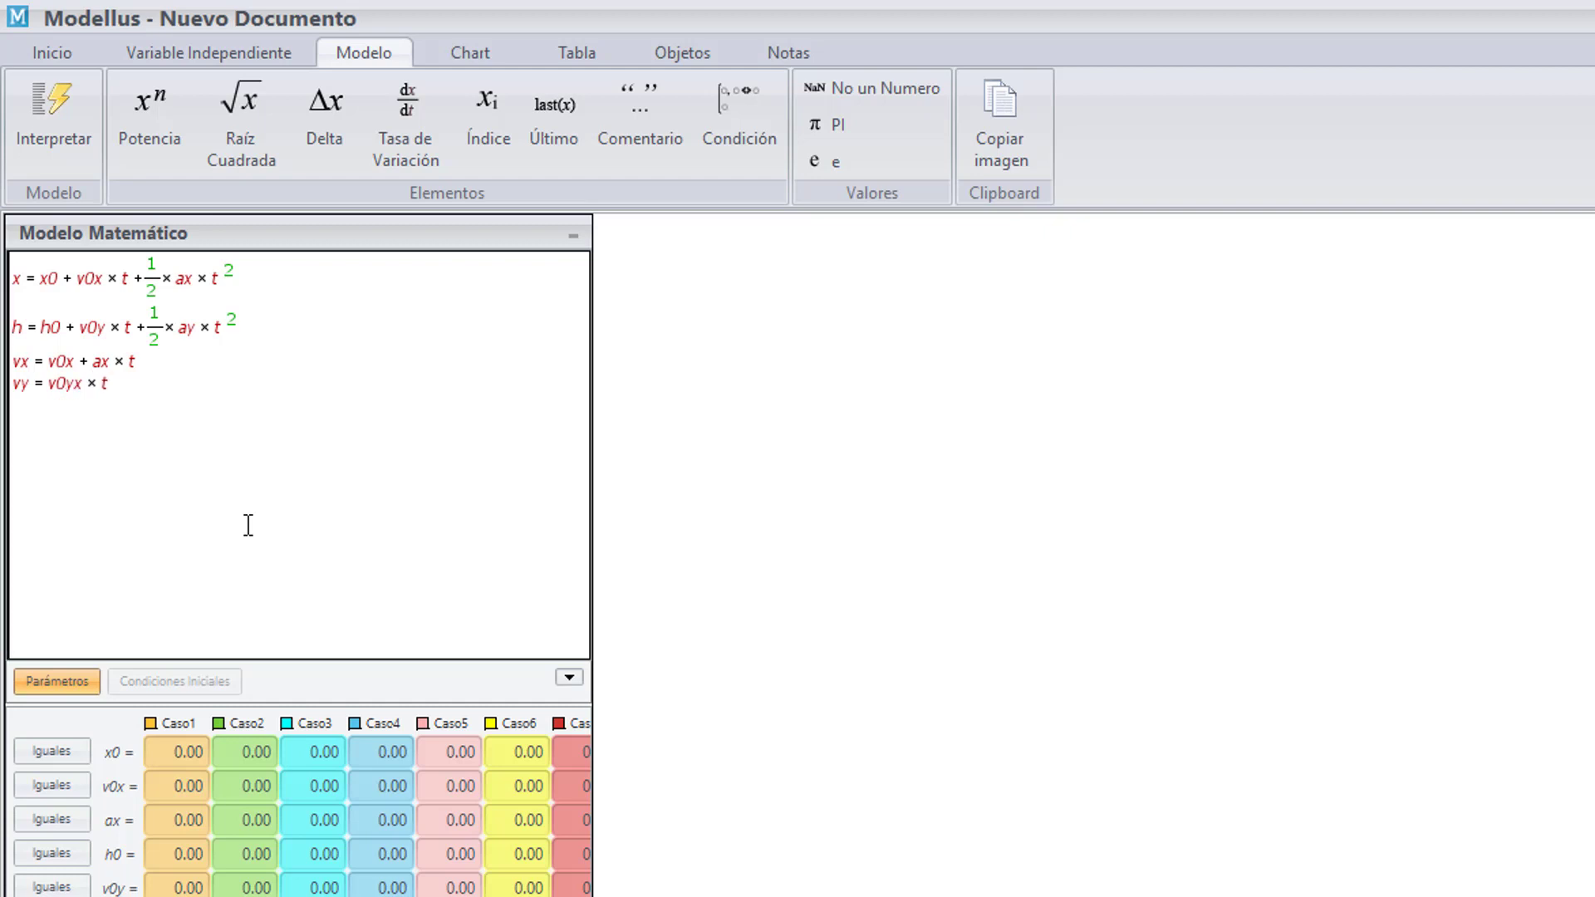
type("a")
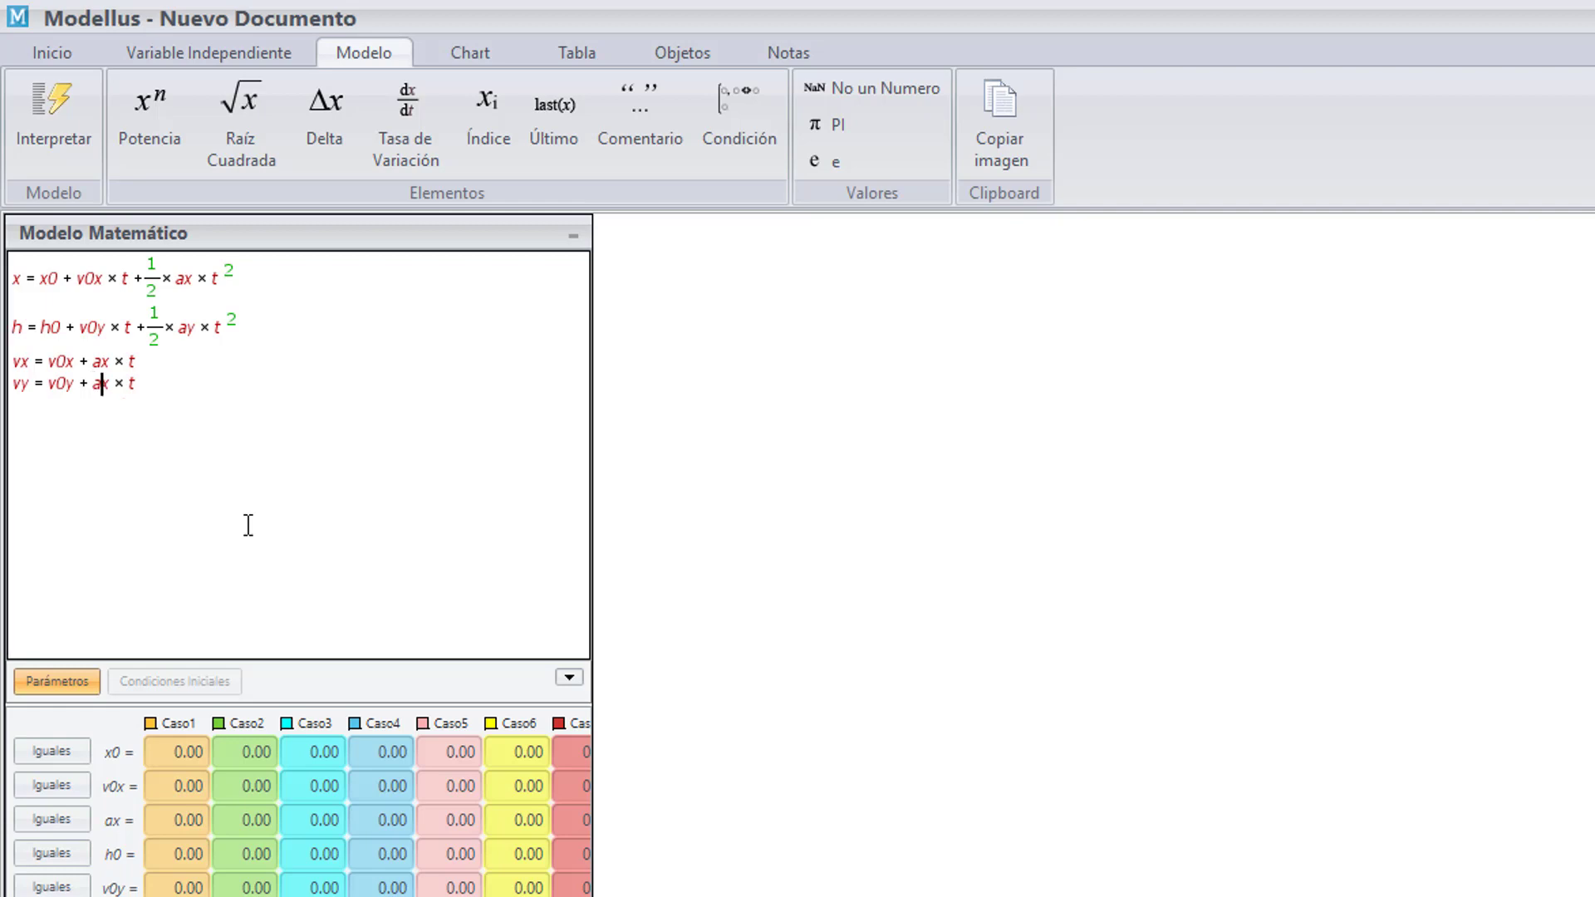
key("Delete")
type("y")
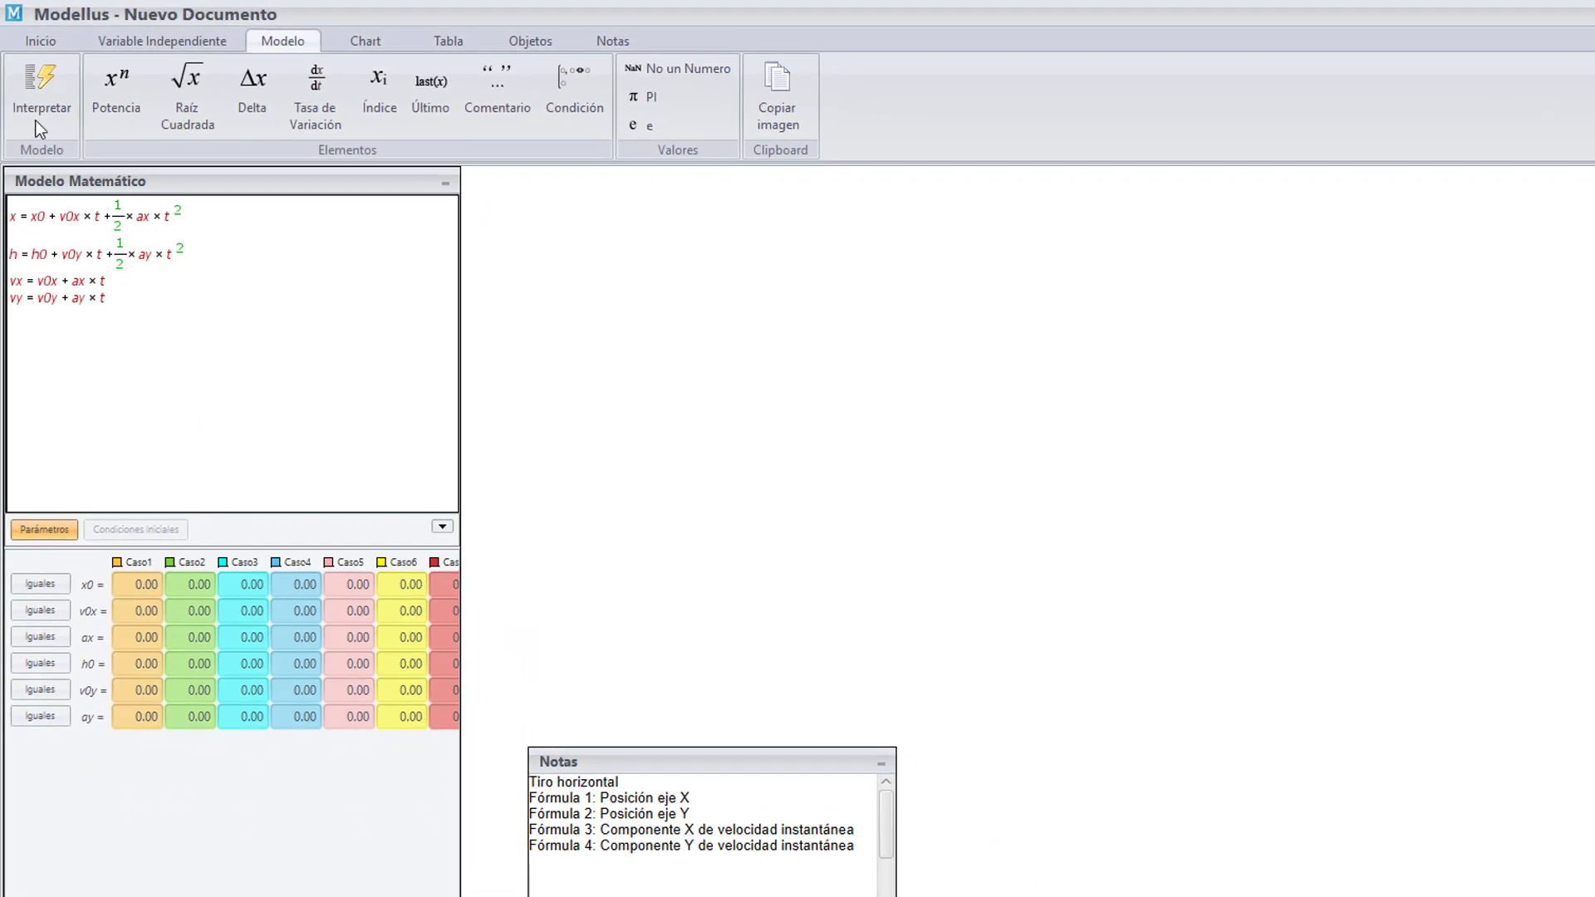
left_click(35, 91)
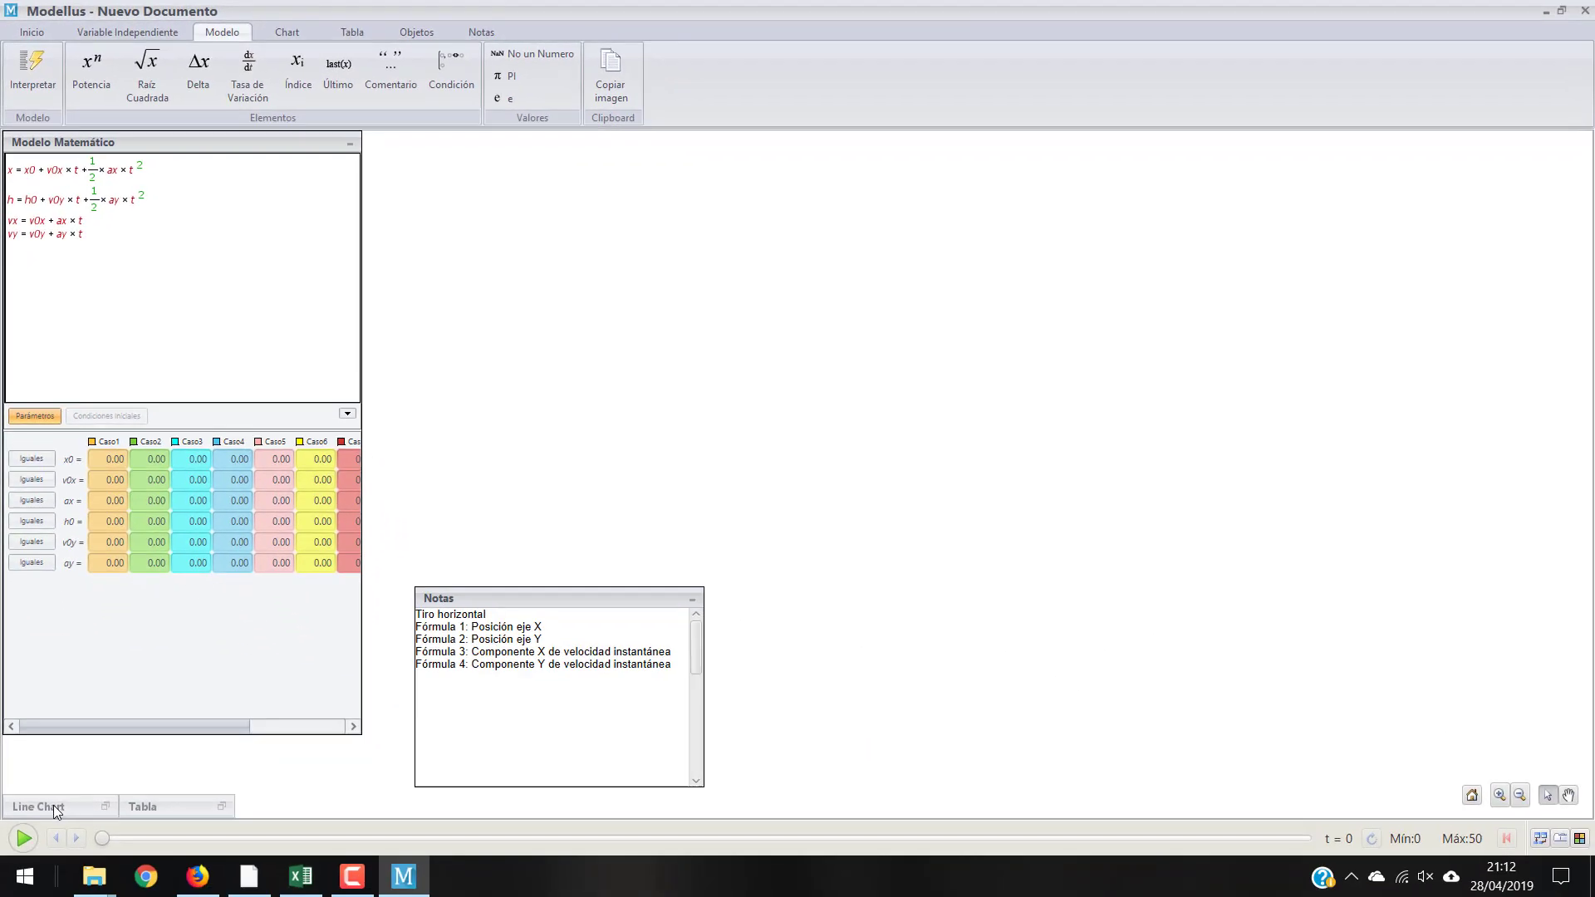
Restore the minimized line chart and plot x on its horizontal axis against h on its vertical axis.
left_click(274, 33)
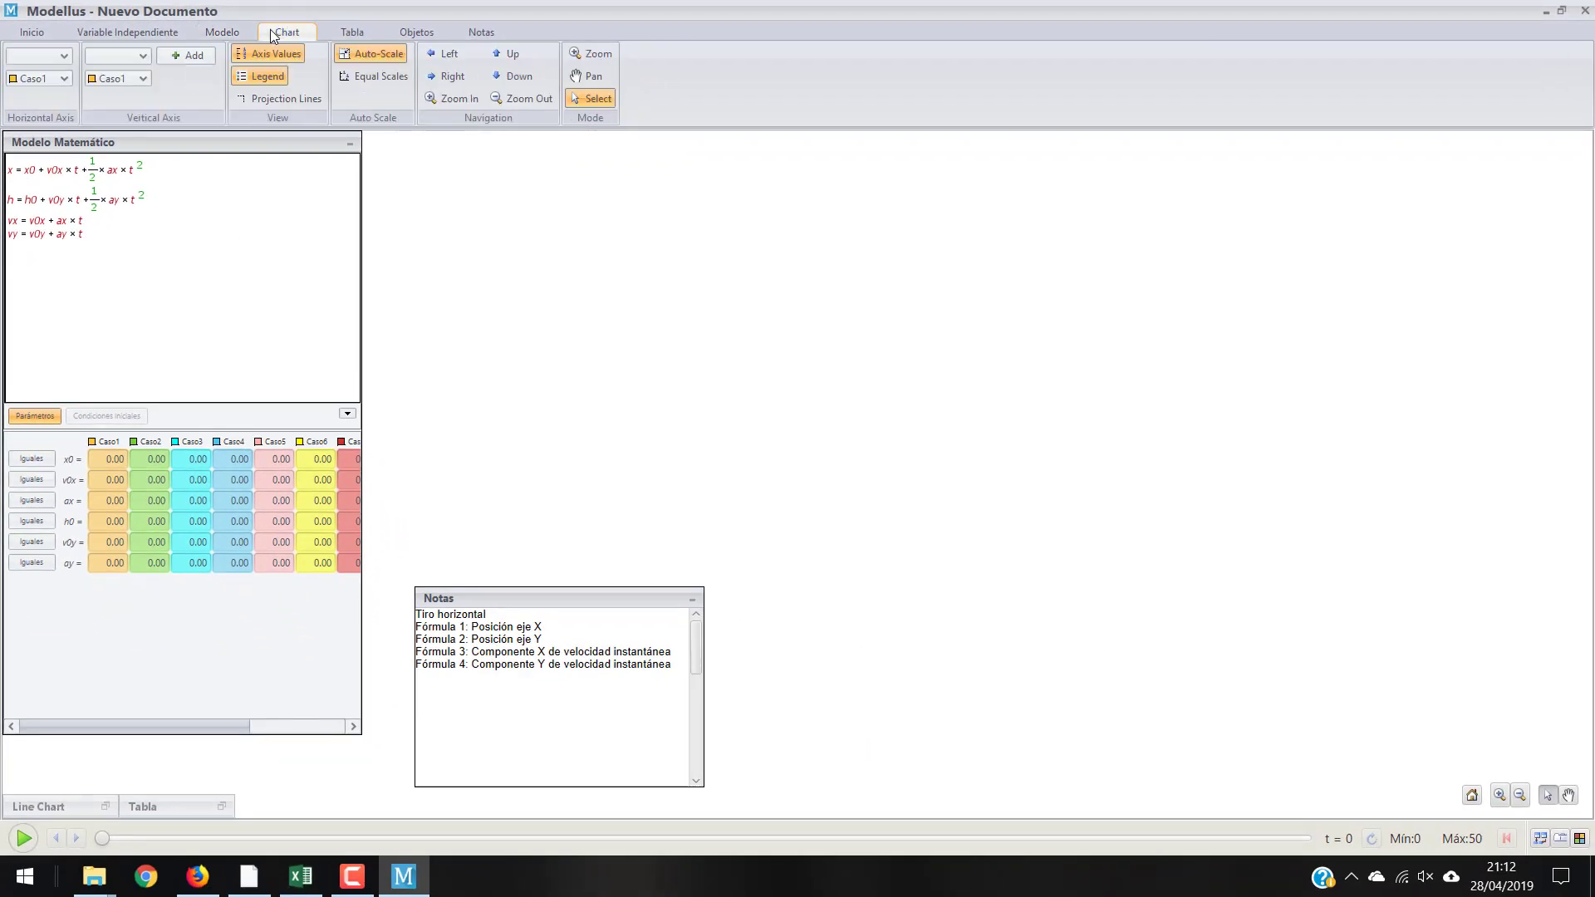
left_click(39, 809)
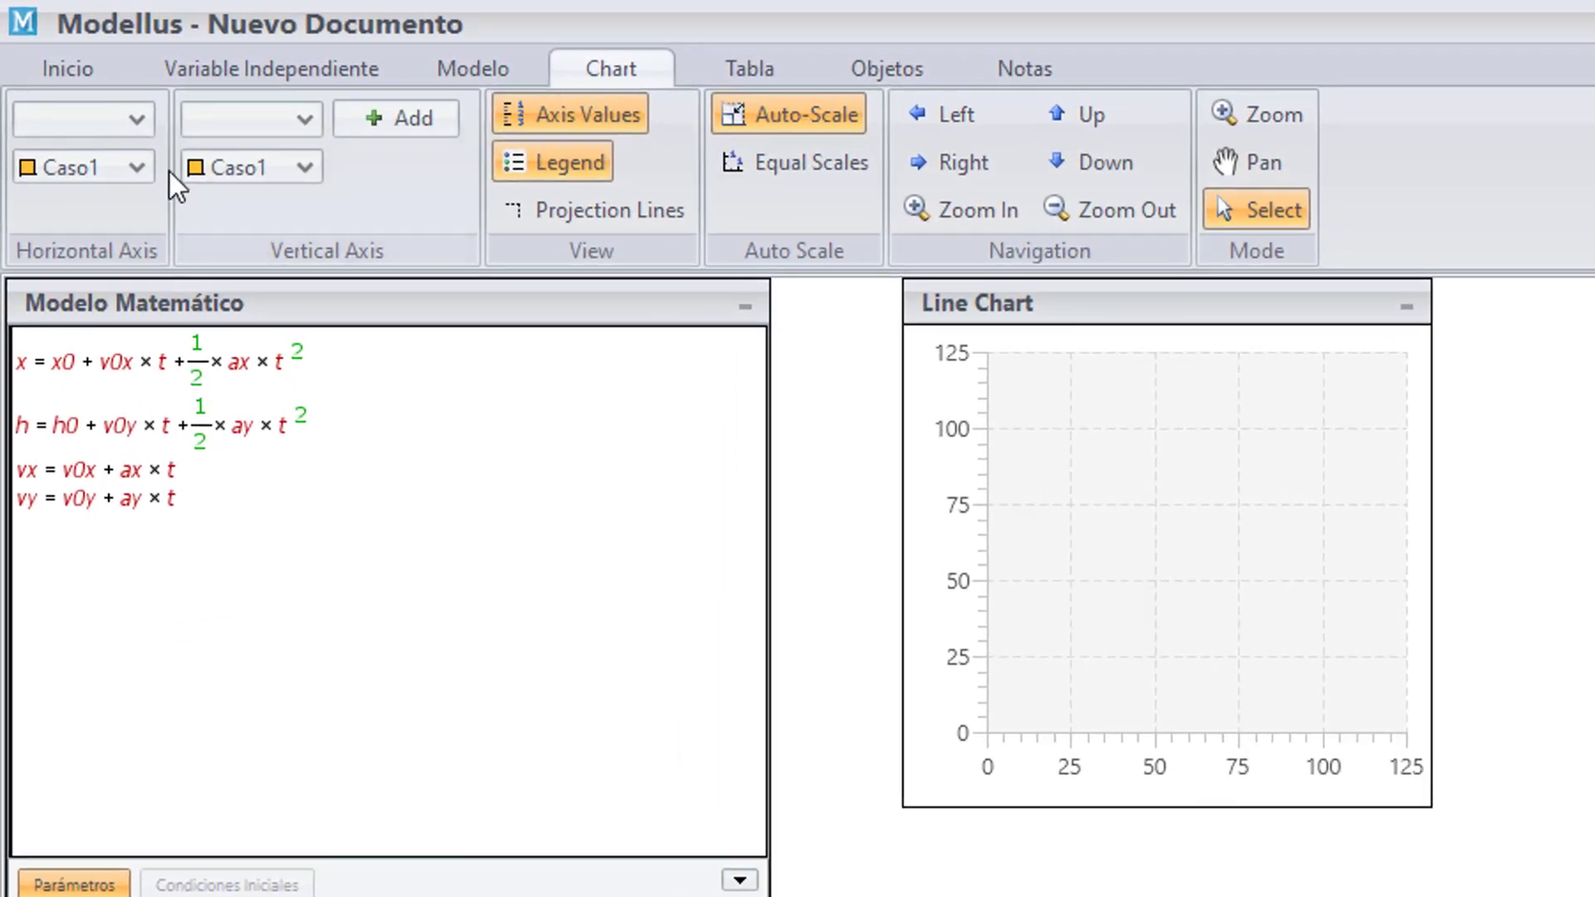
left_click(131, 121)
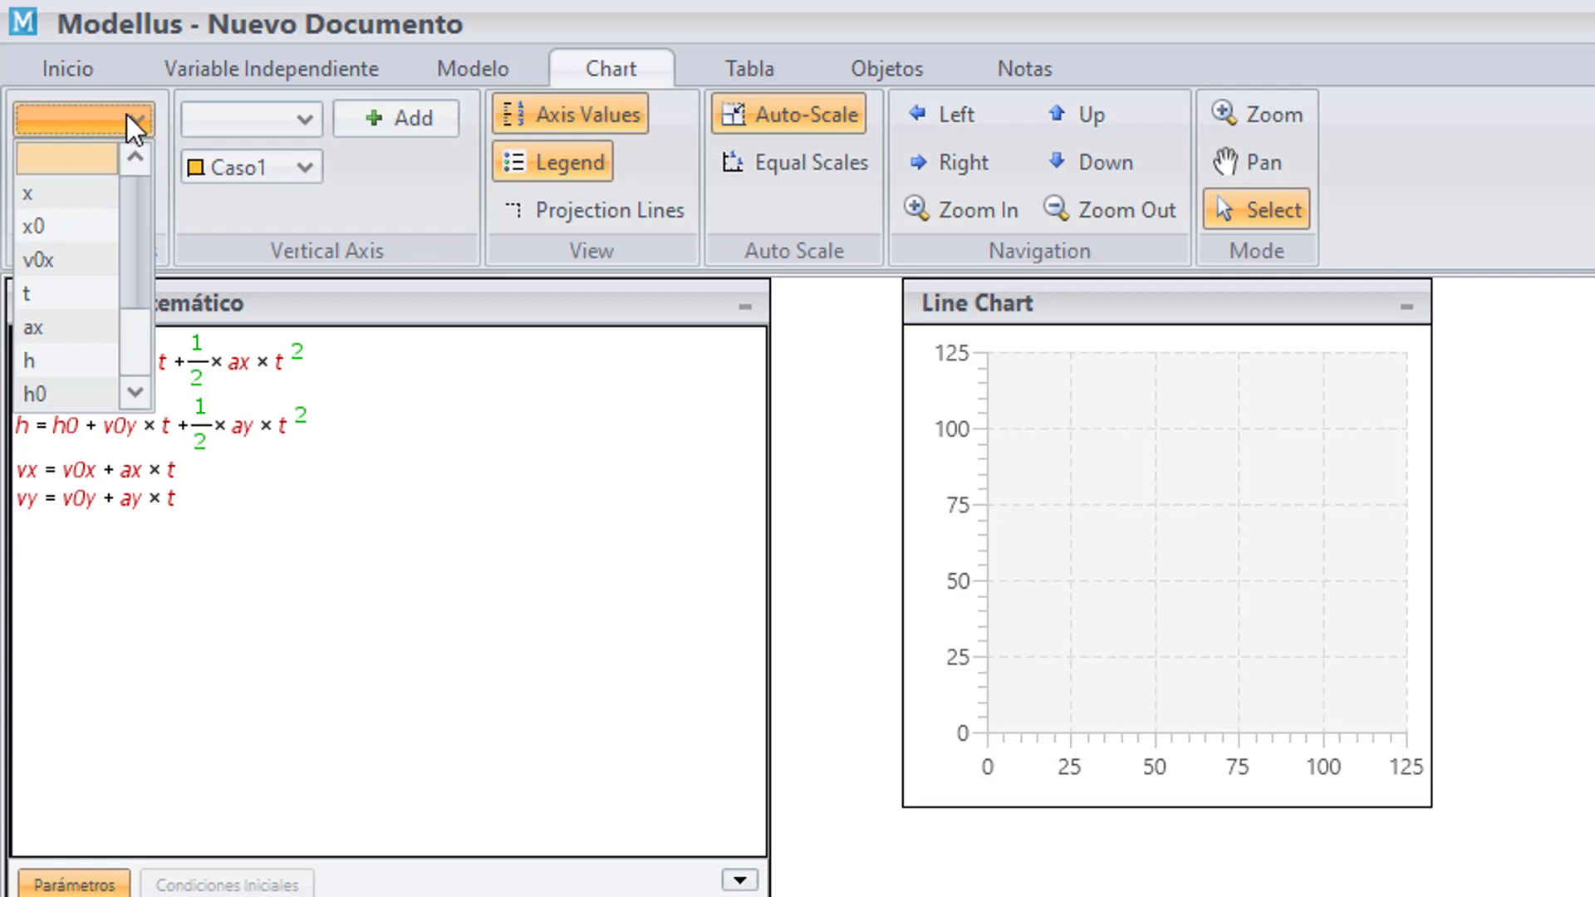
left_click(91, 195)
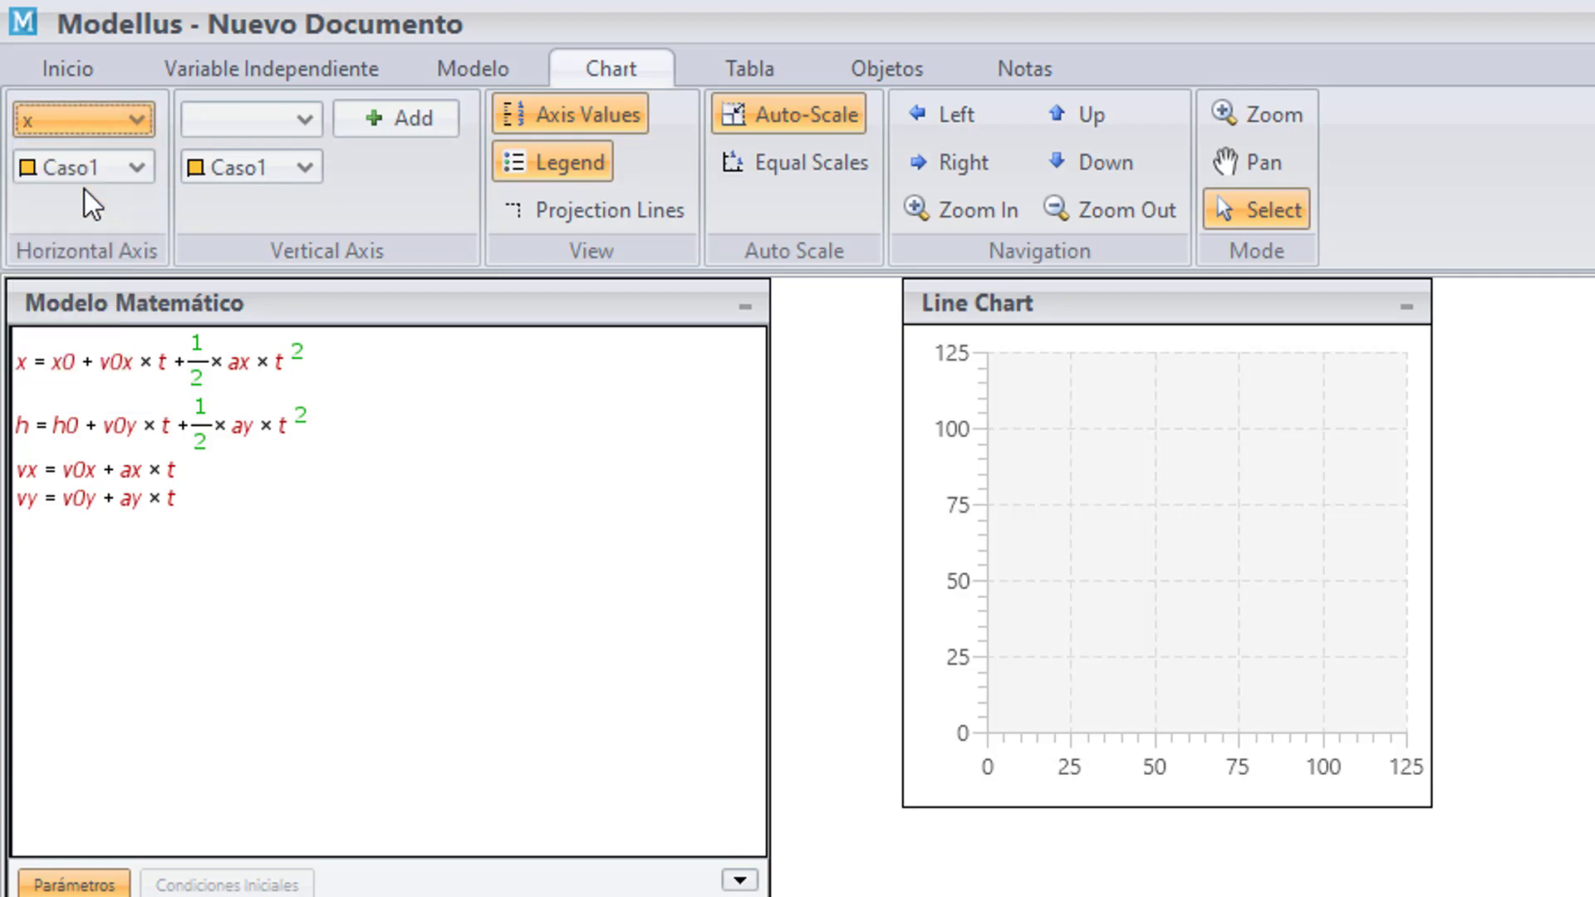
left_click(280, 130)
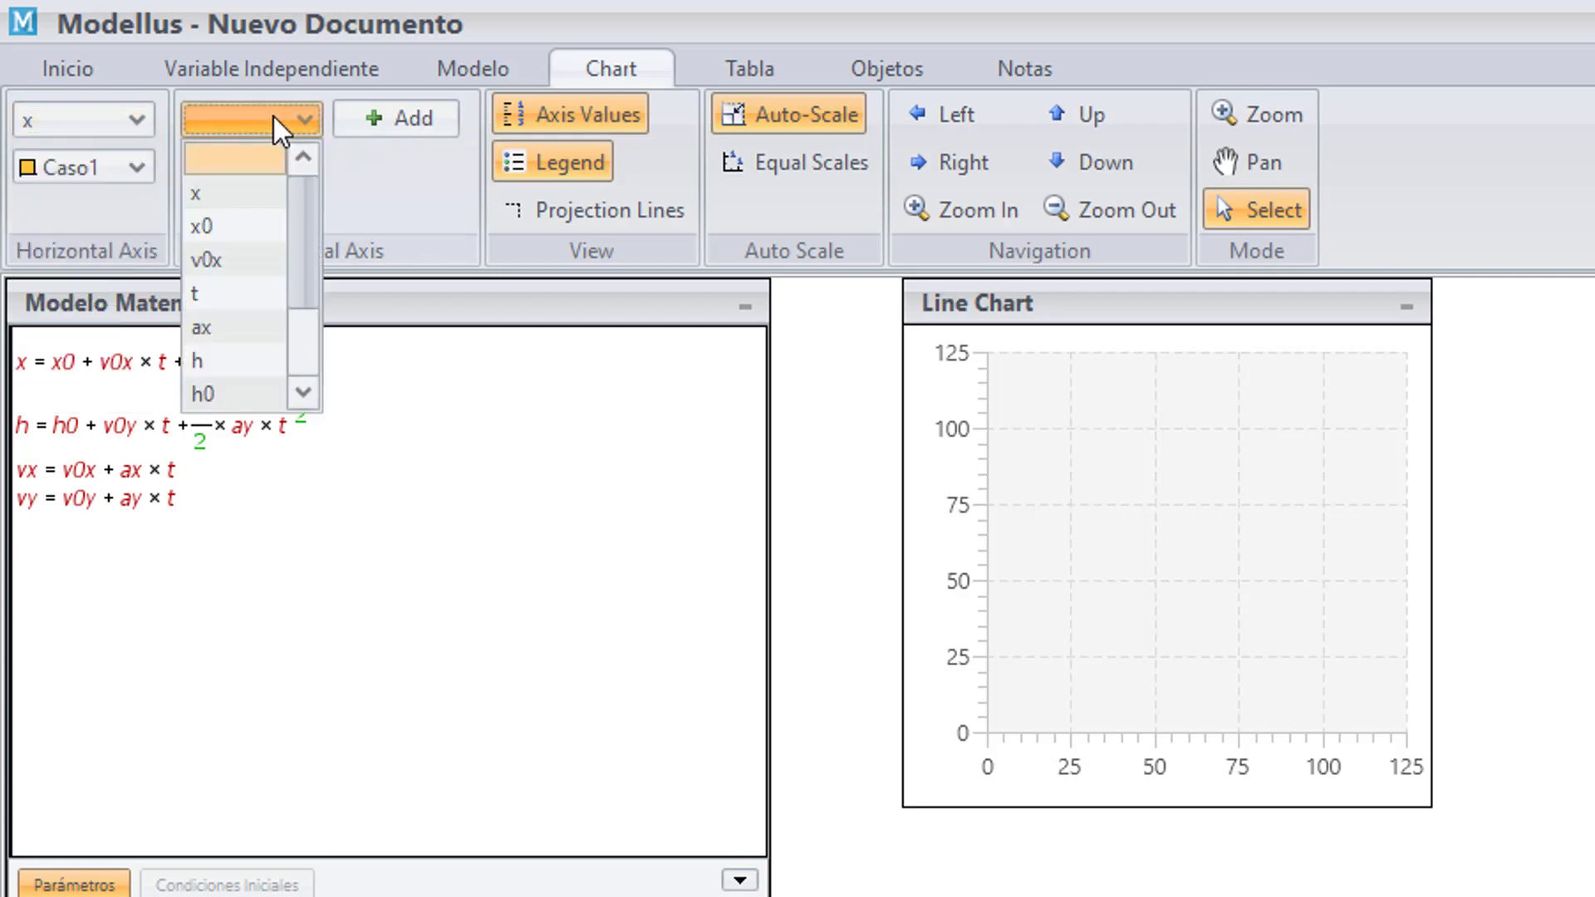
left_click(226, 363)
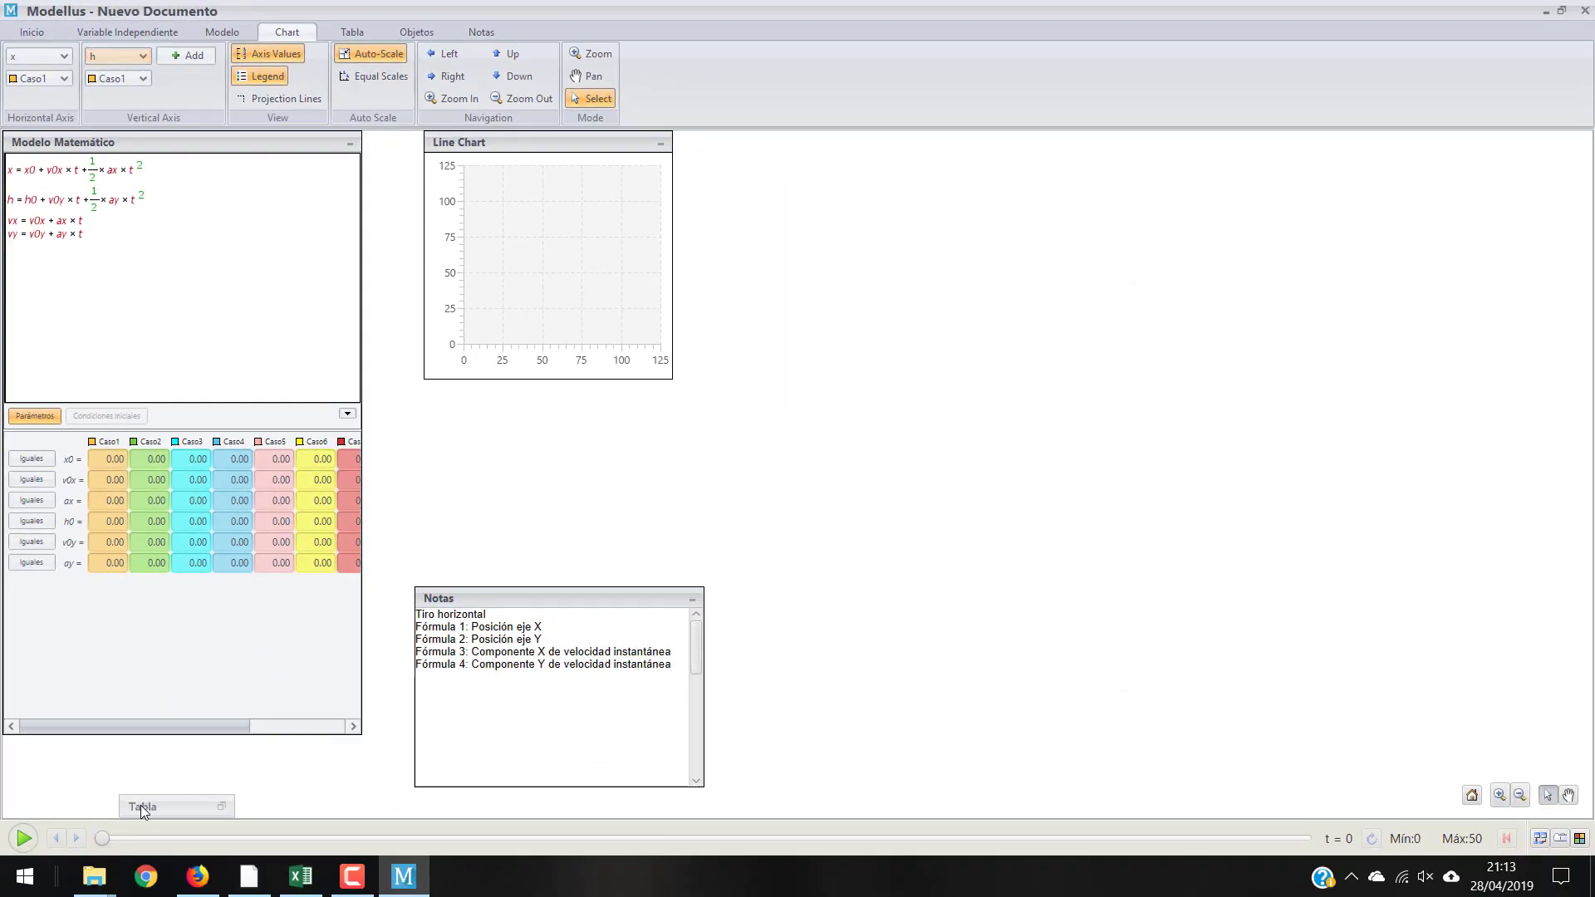
Restore the minimized Tabla window and add h, vx and vy as columns after t and x.
left_click(148, 806)
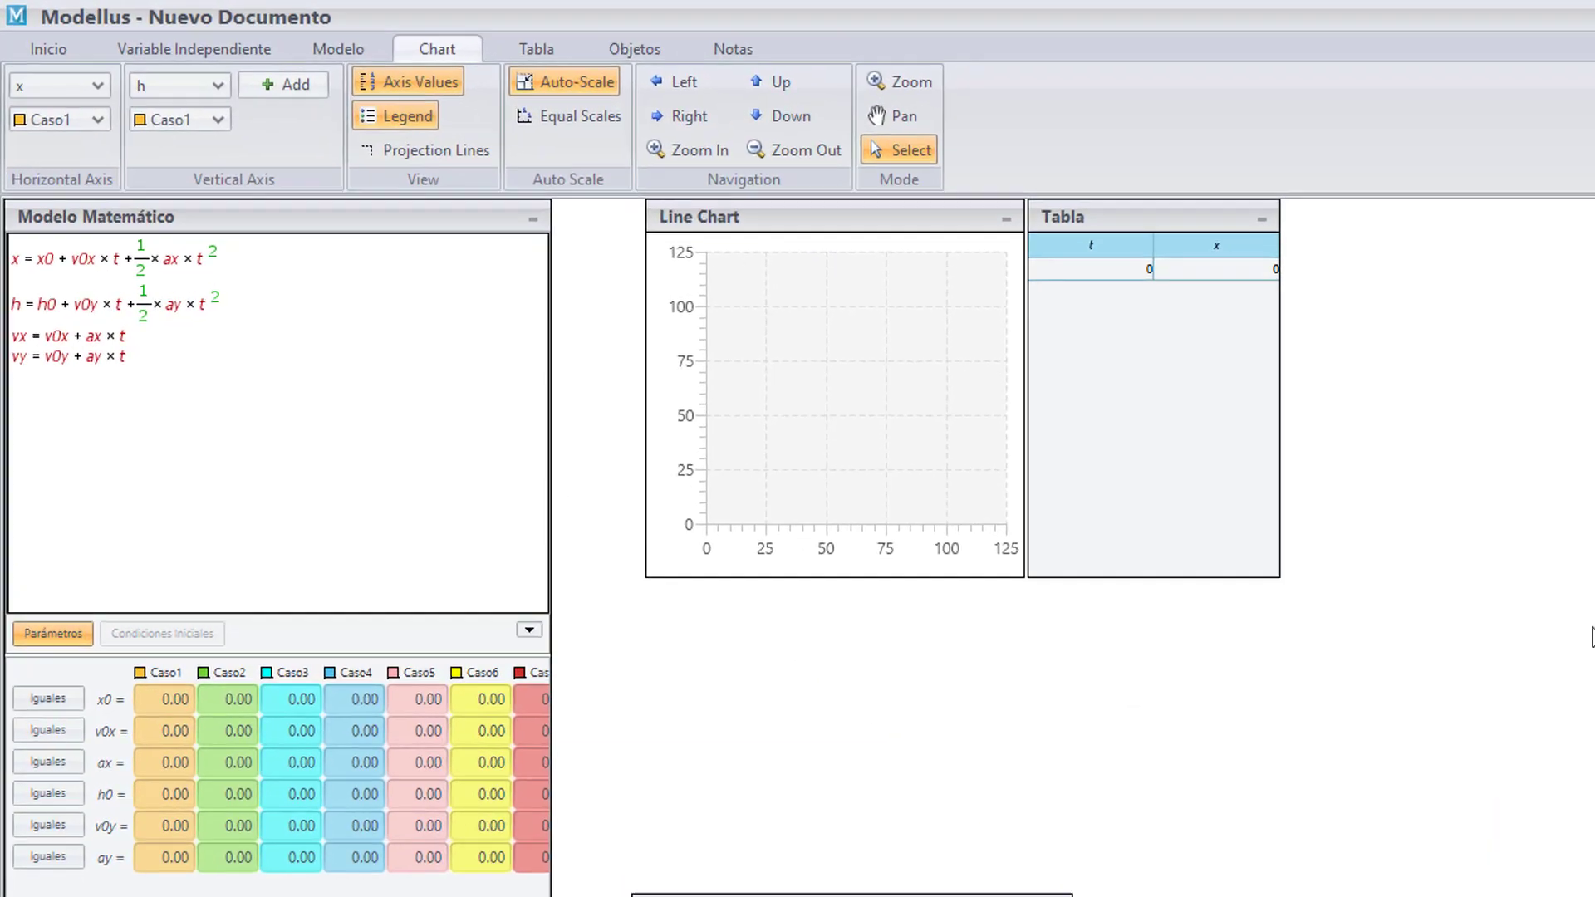
left_click(756, 152)
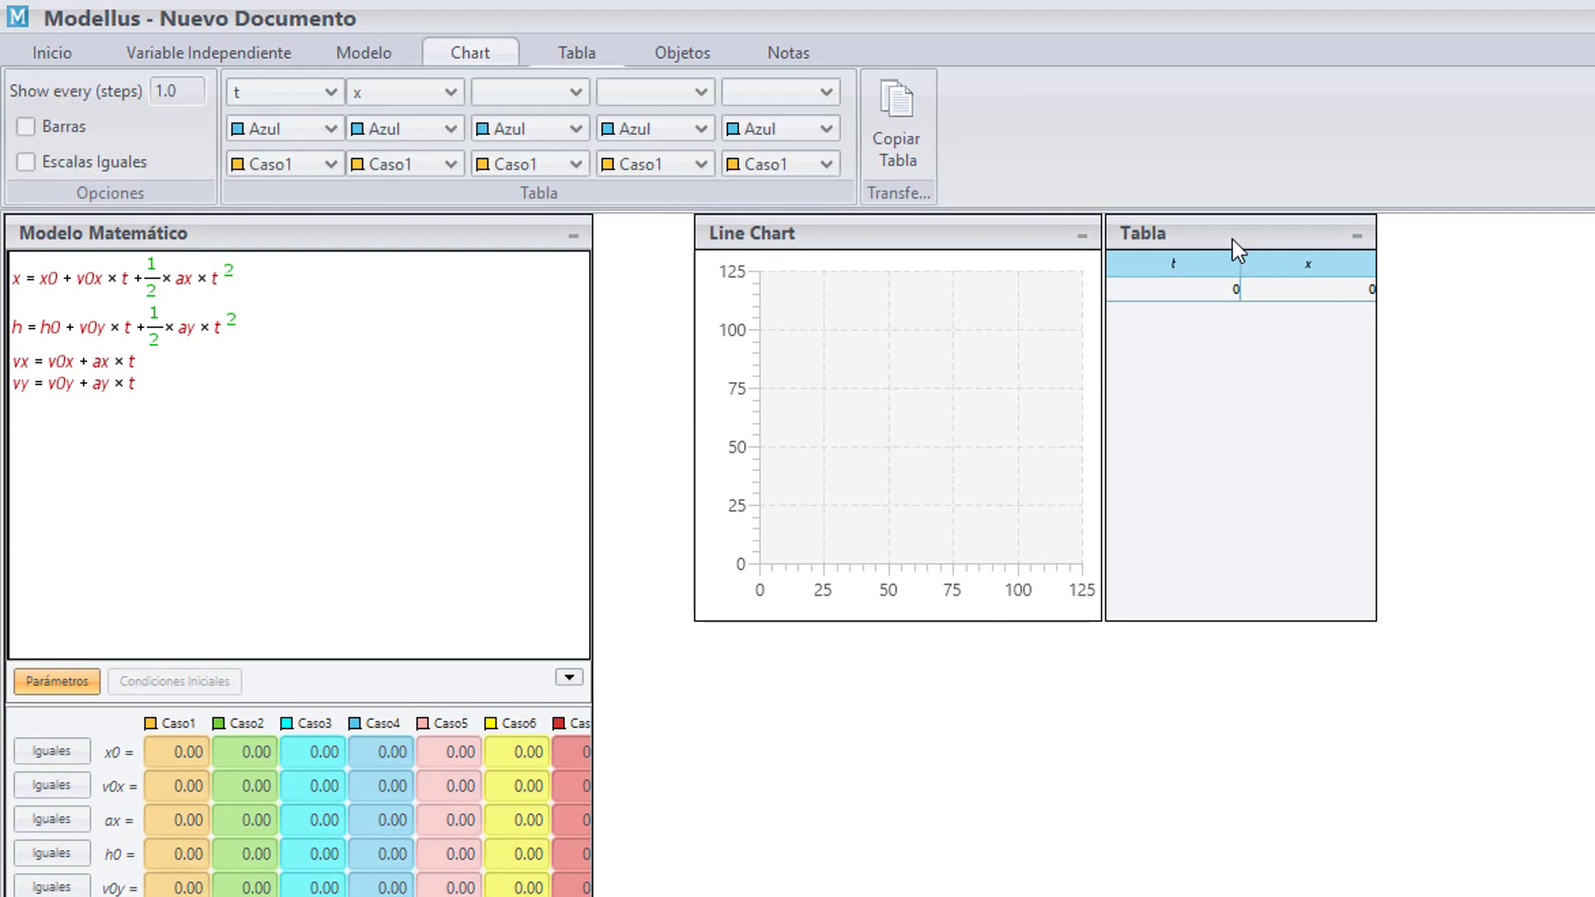
left_click(578, 91)
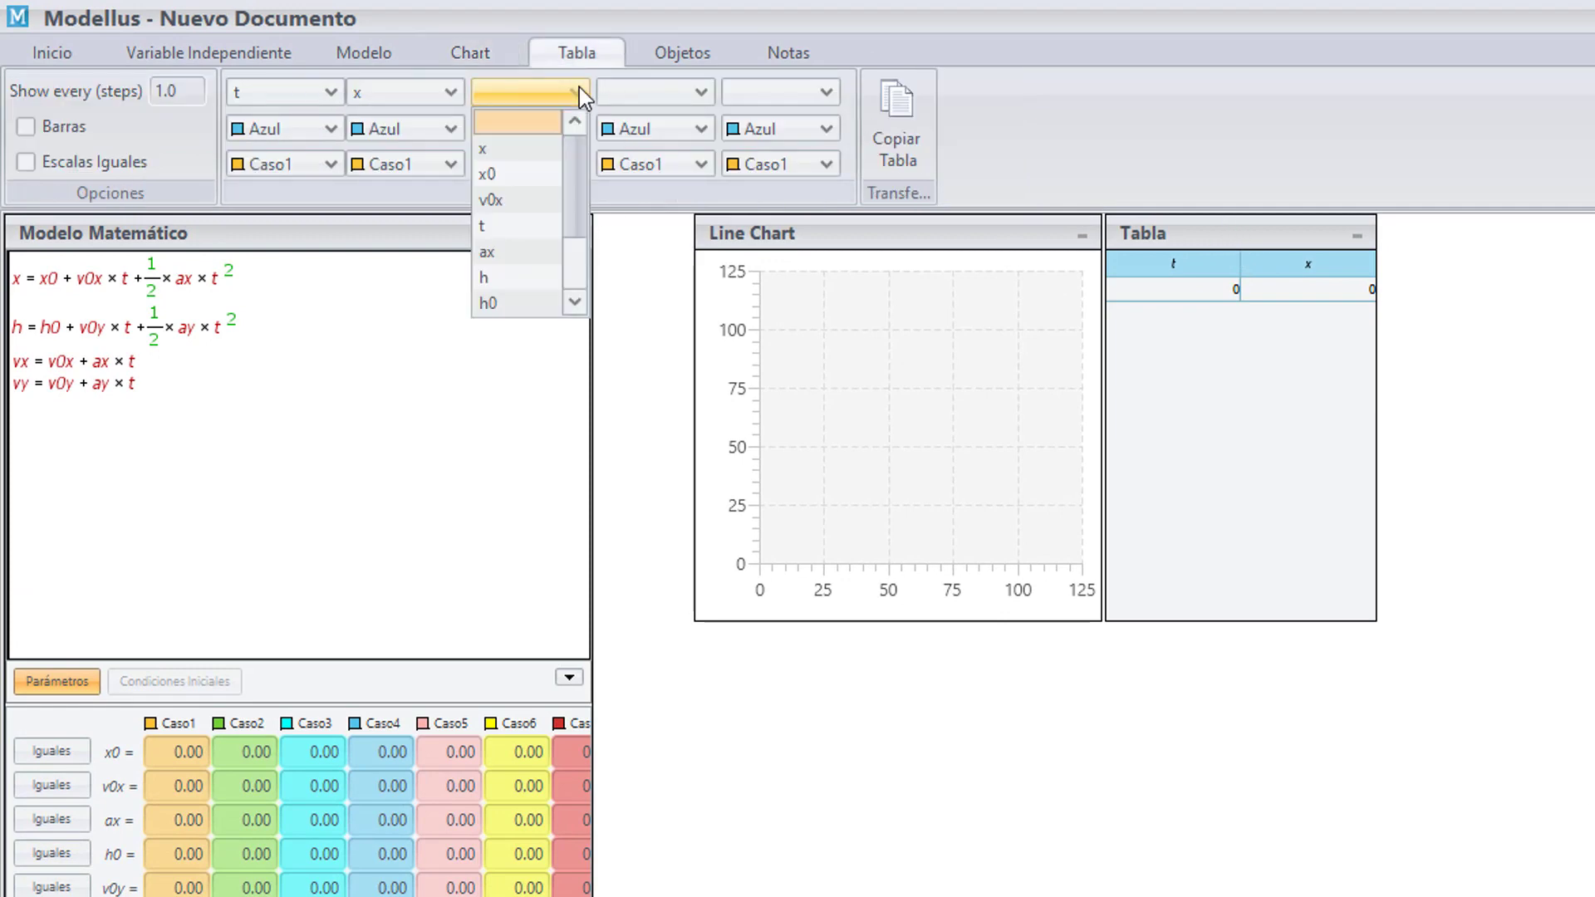
left_click(509, 282)
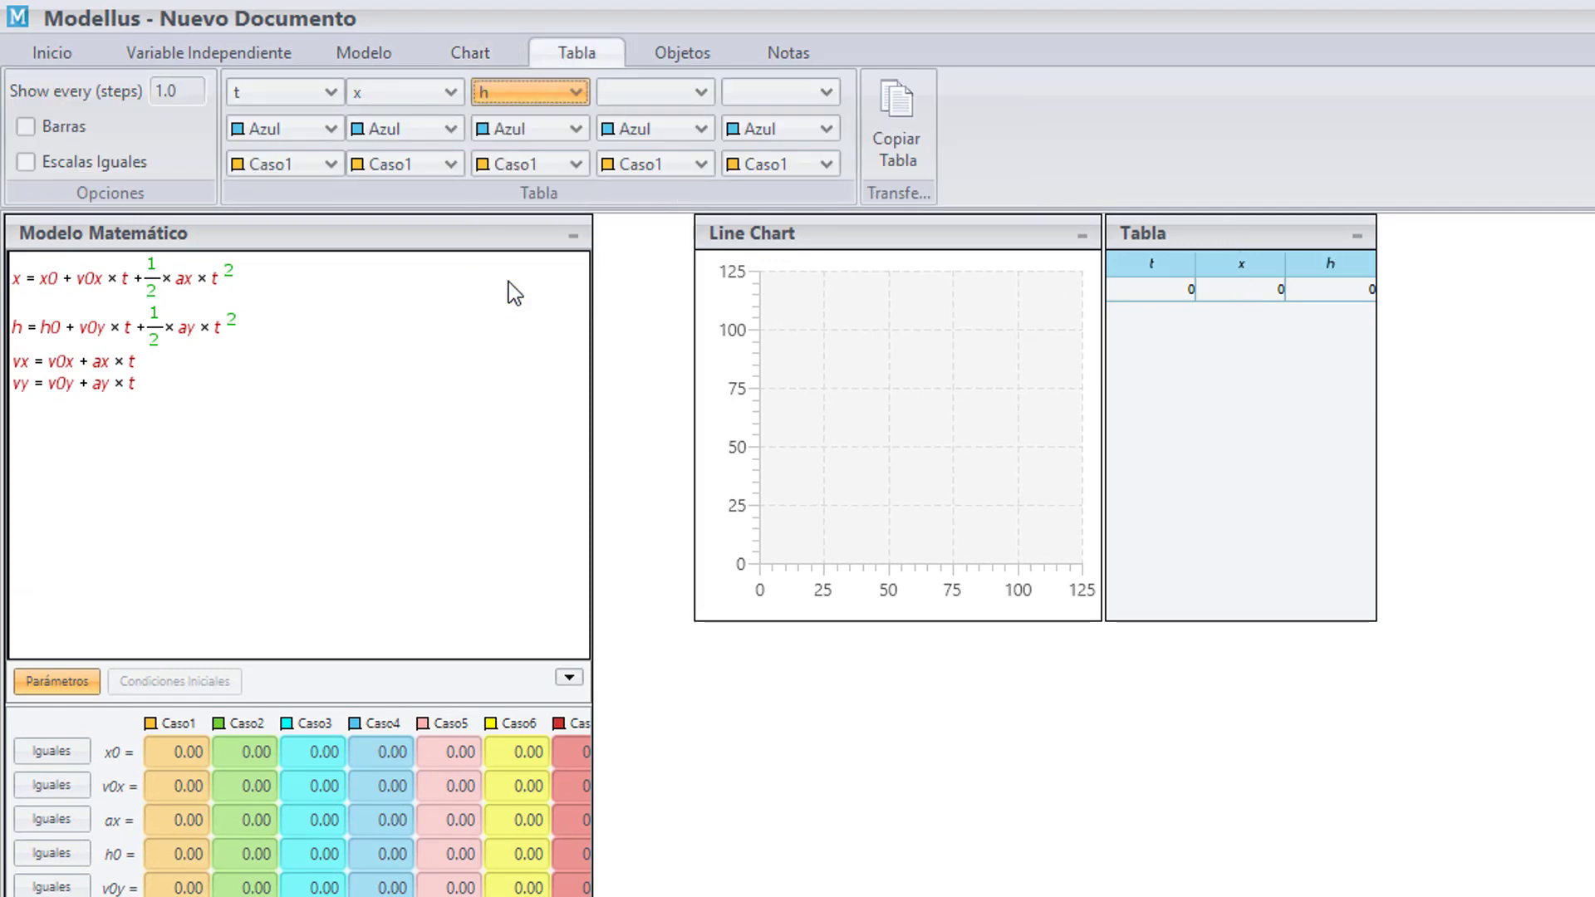
left_click(696, 98)
left_click_drag(702, 193, 698, 349)
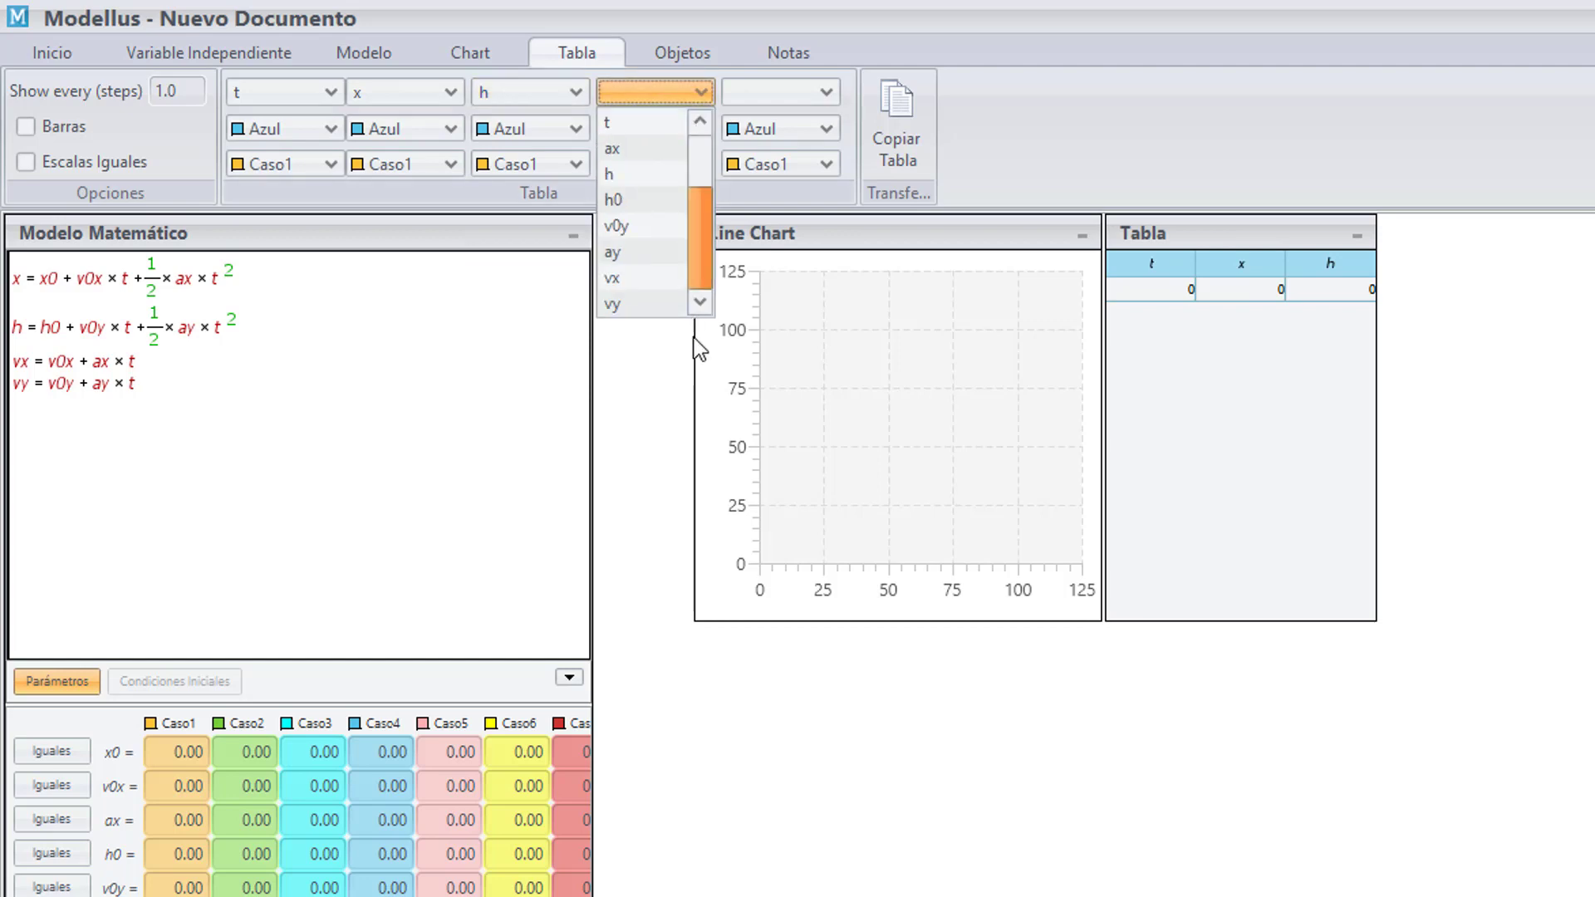
left_click(649, 281)
left_click(814, 90)
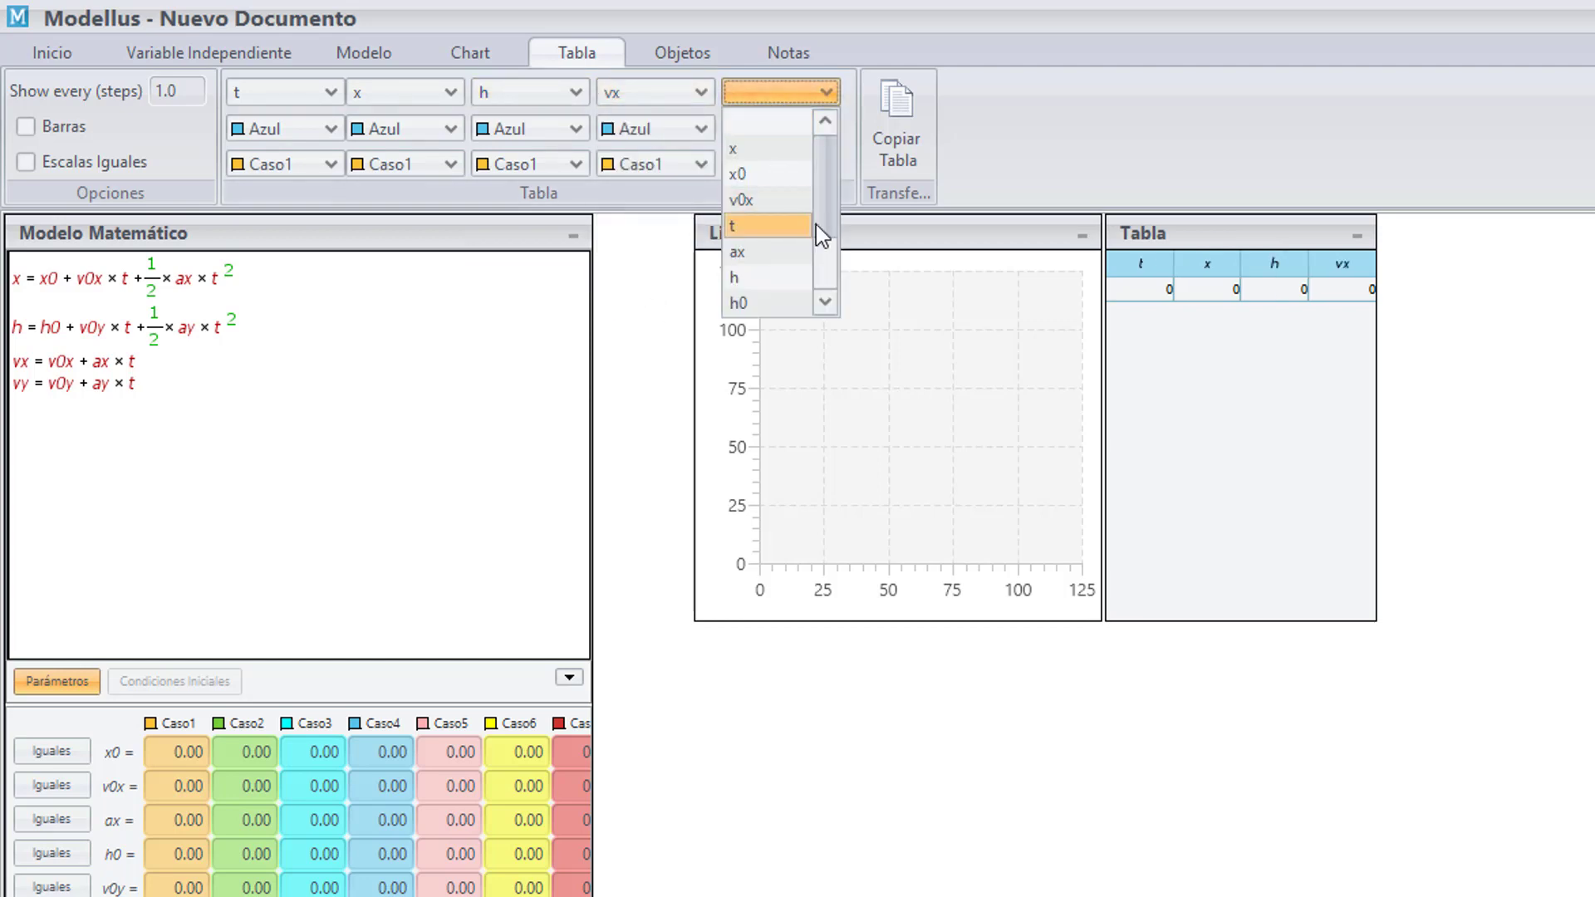
left_click_drag(815, 225, 831, 286)
left_click(796, 302)
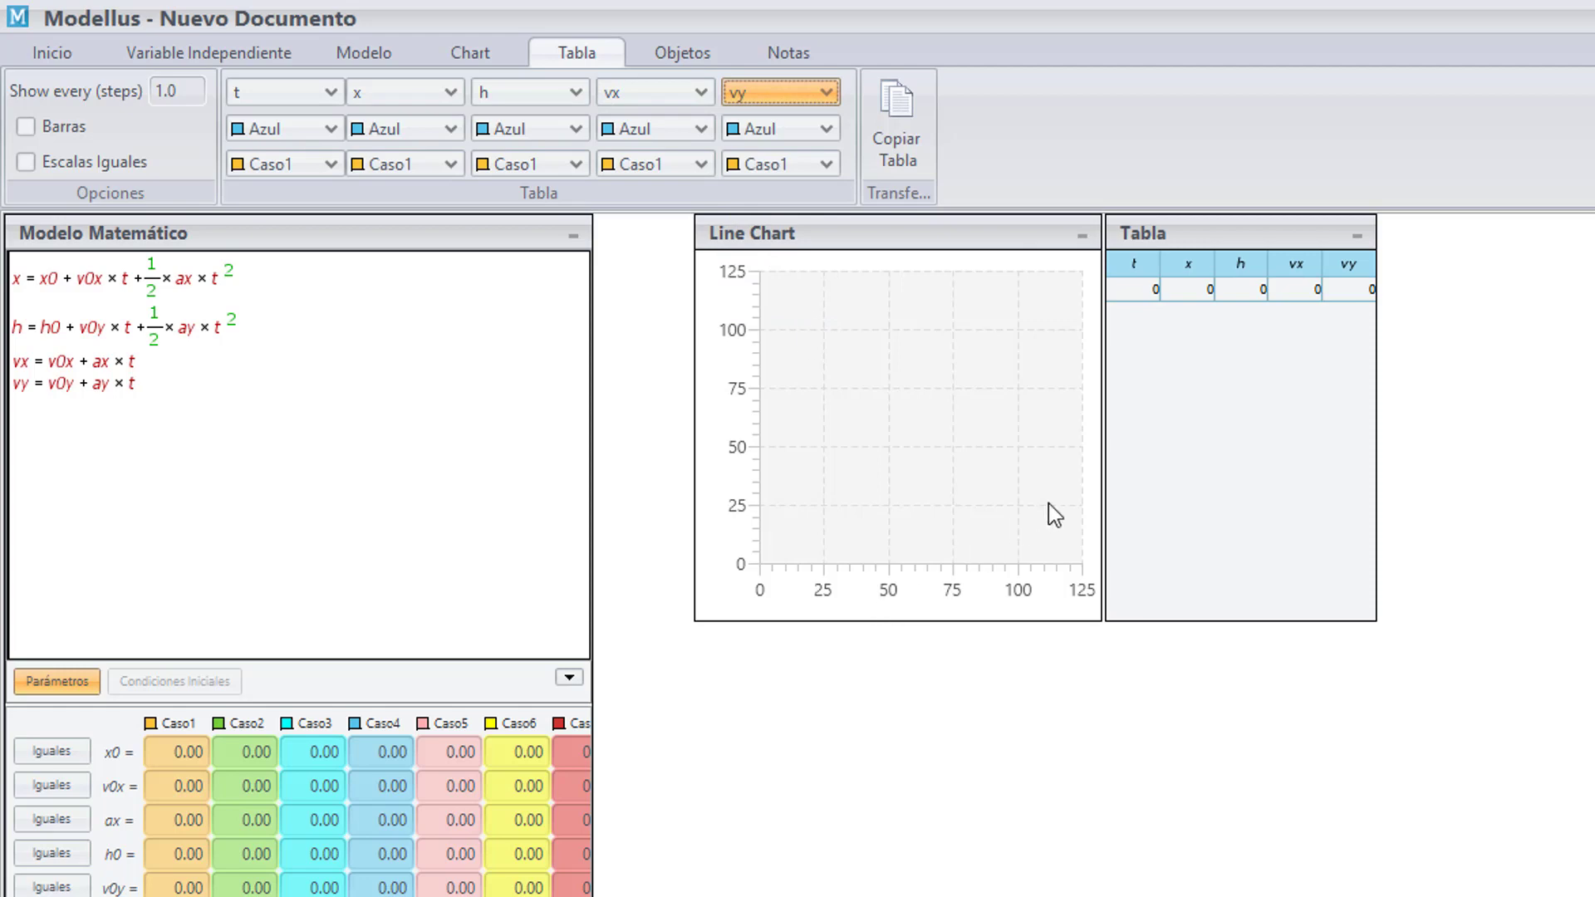
Enlarge the Tabla window, move it to the far side of the workspace and trim its height to clear the view controls.
left_click_drag(1375, 622, 1594, 896)
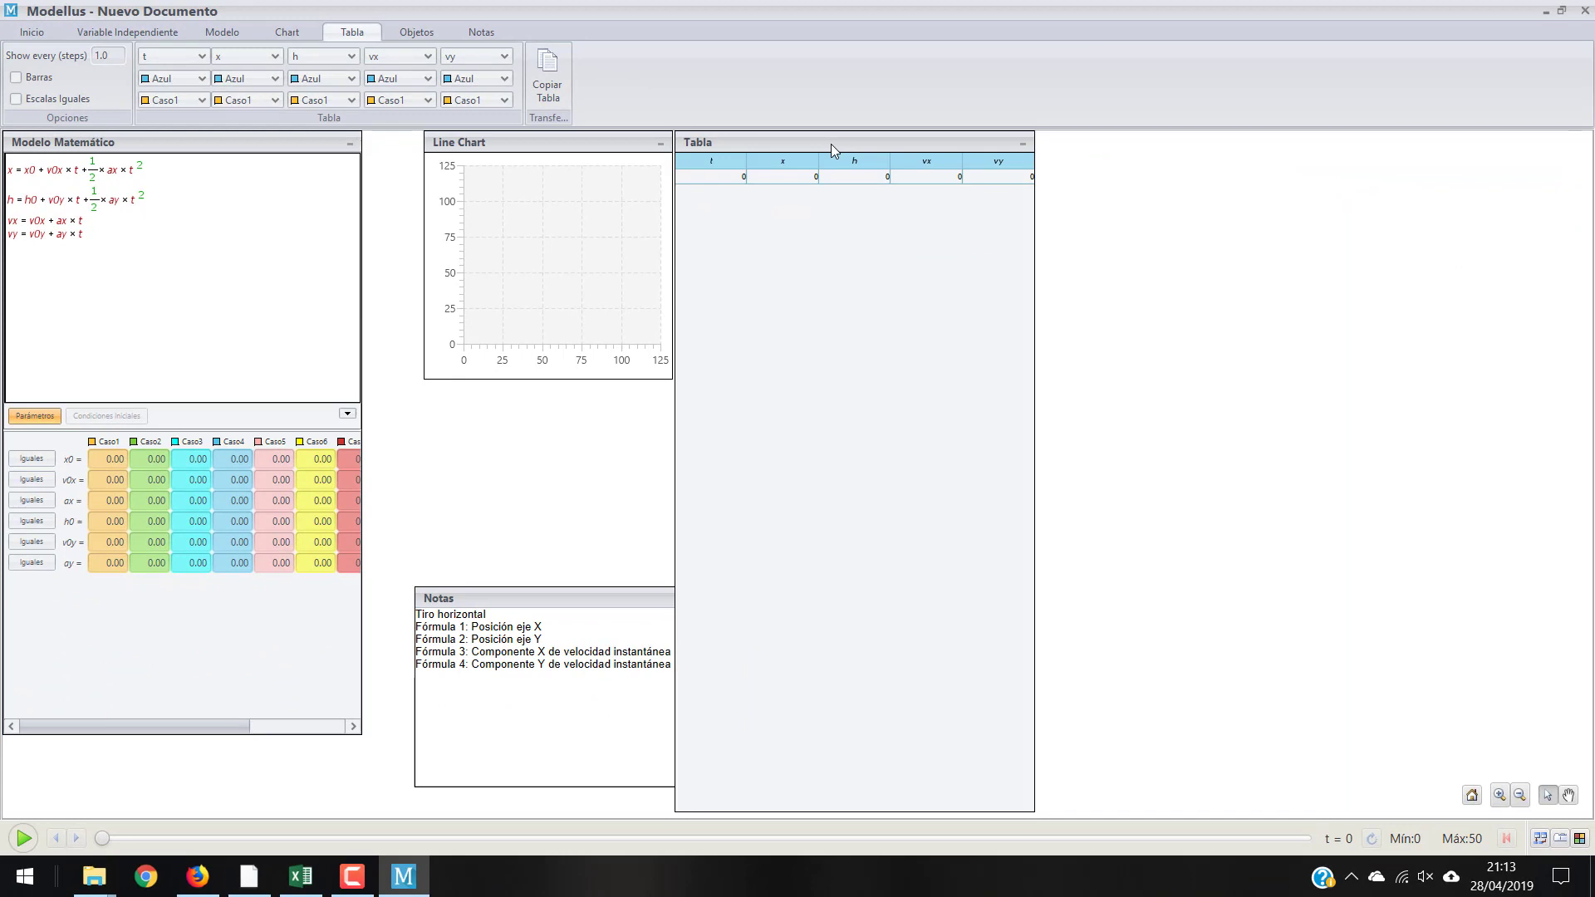
left_click_drag(831, 143, 1363, 134)
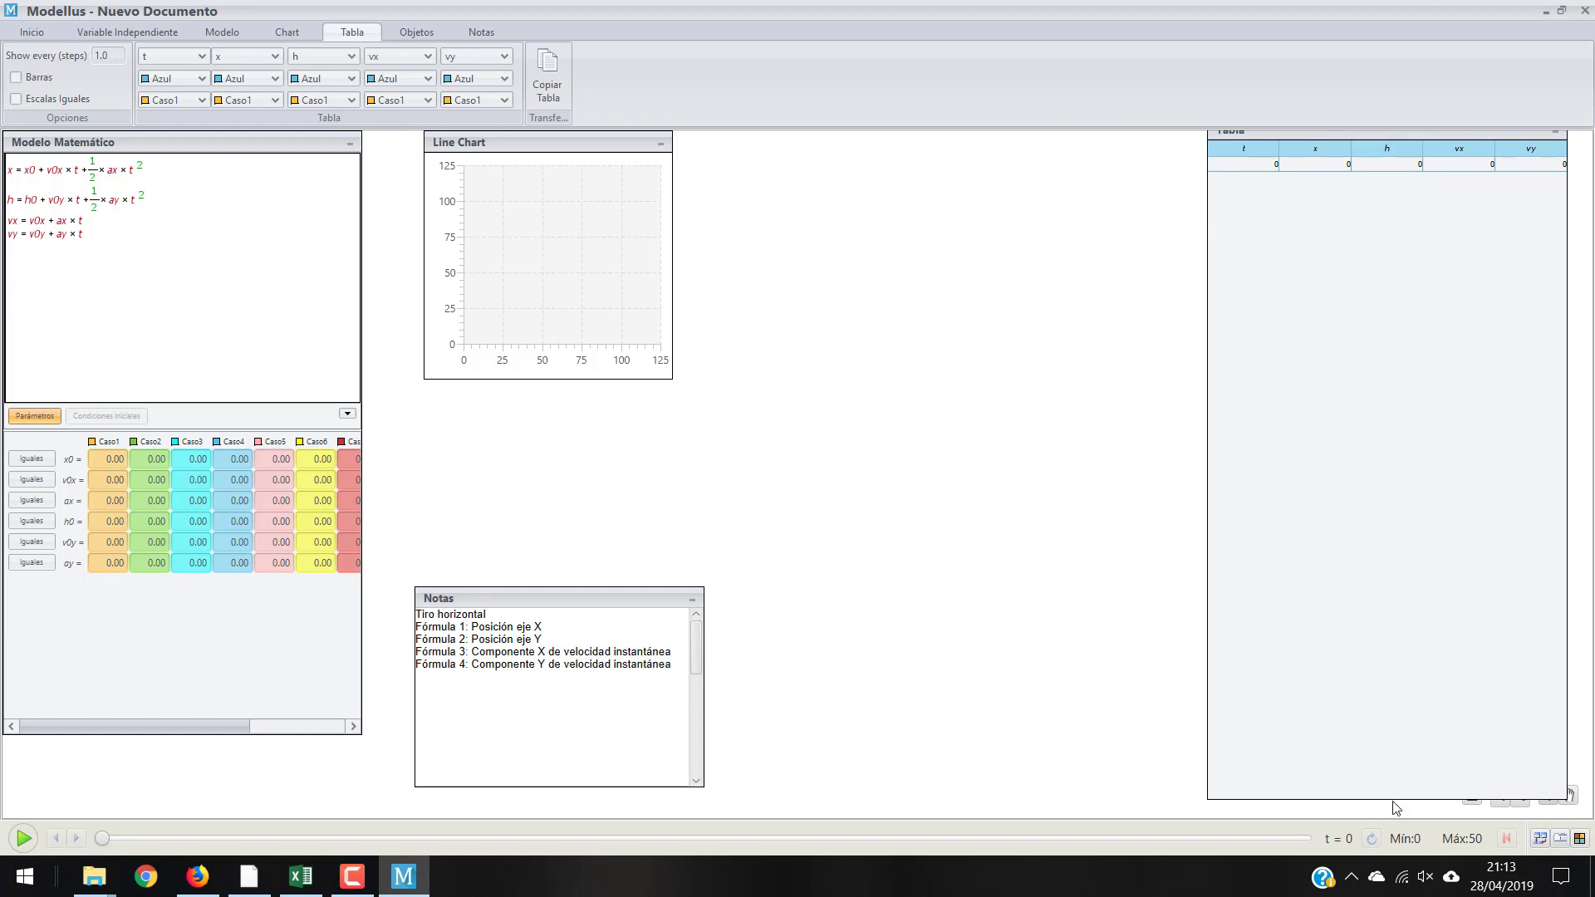
left_click_drag(1392, 800, 1393, 759)
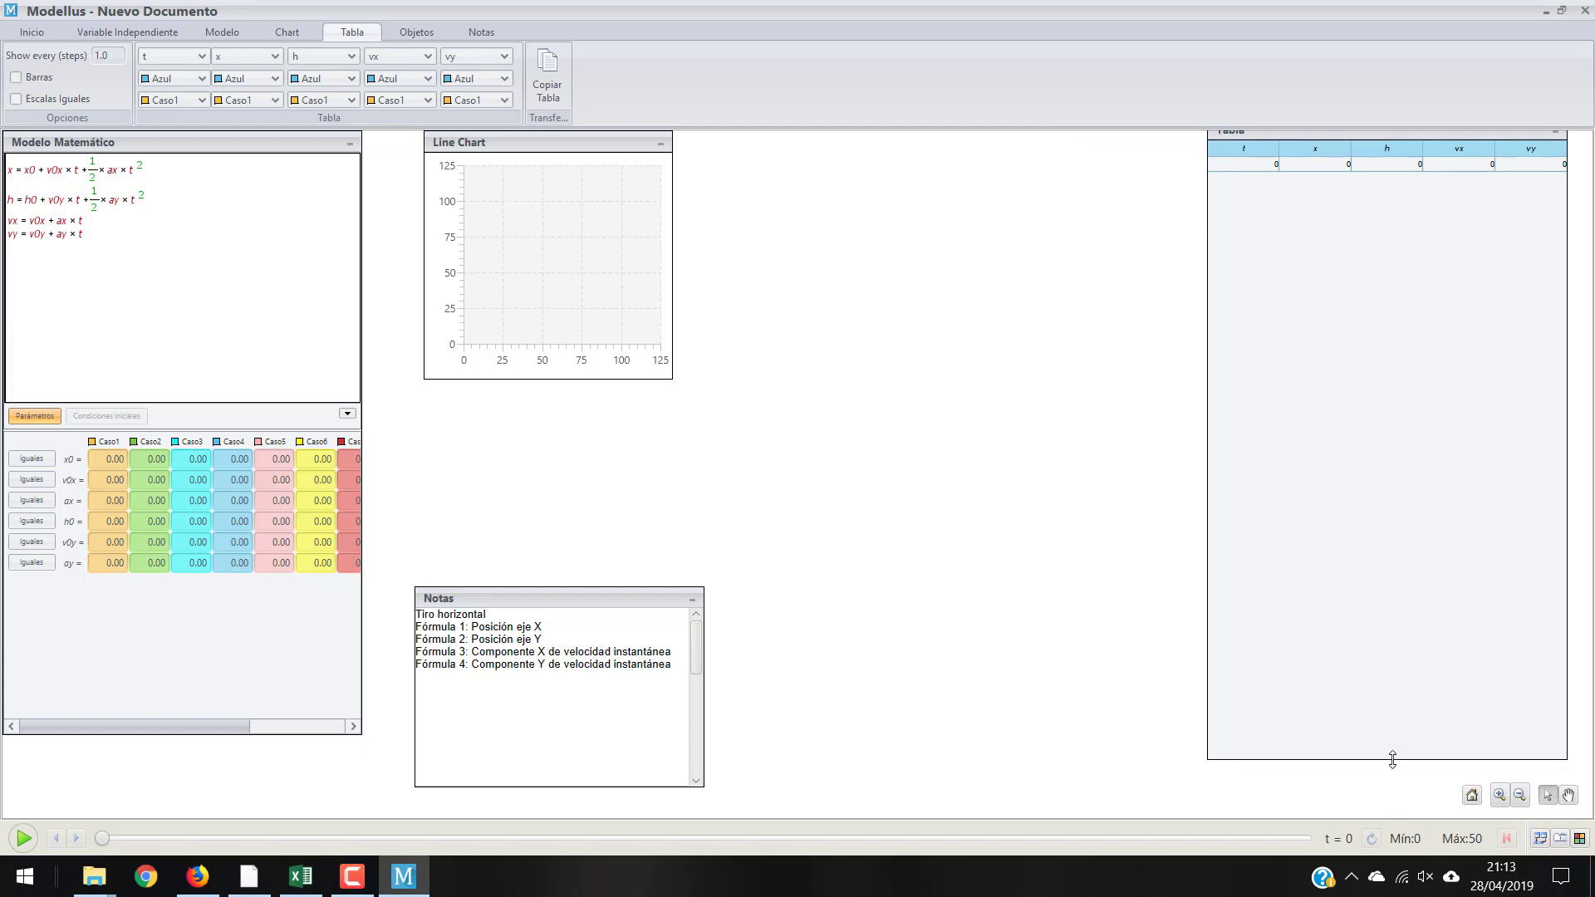
Enlarge the line chart and move it into the free space between the mathematical model and the table.
left_click(565, 152)
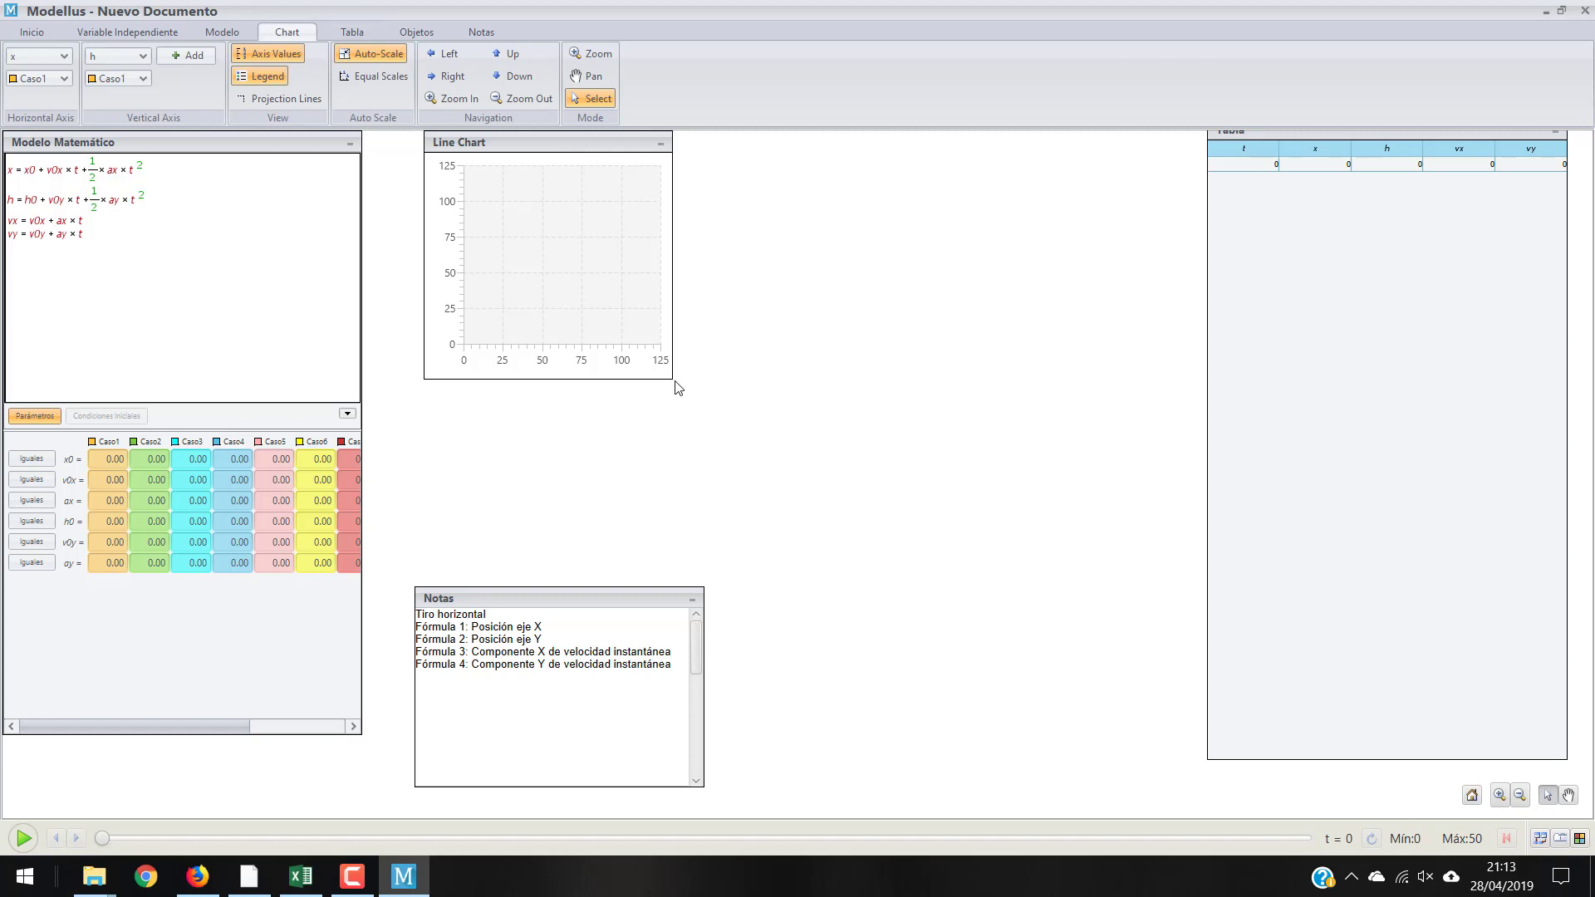
left_click_drag(673, 381, 862, 529)
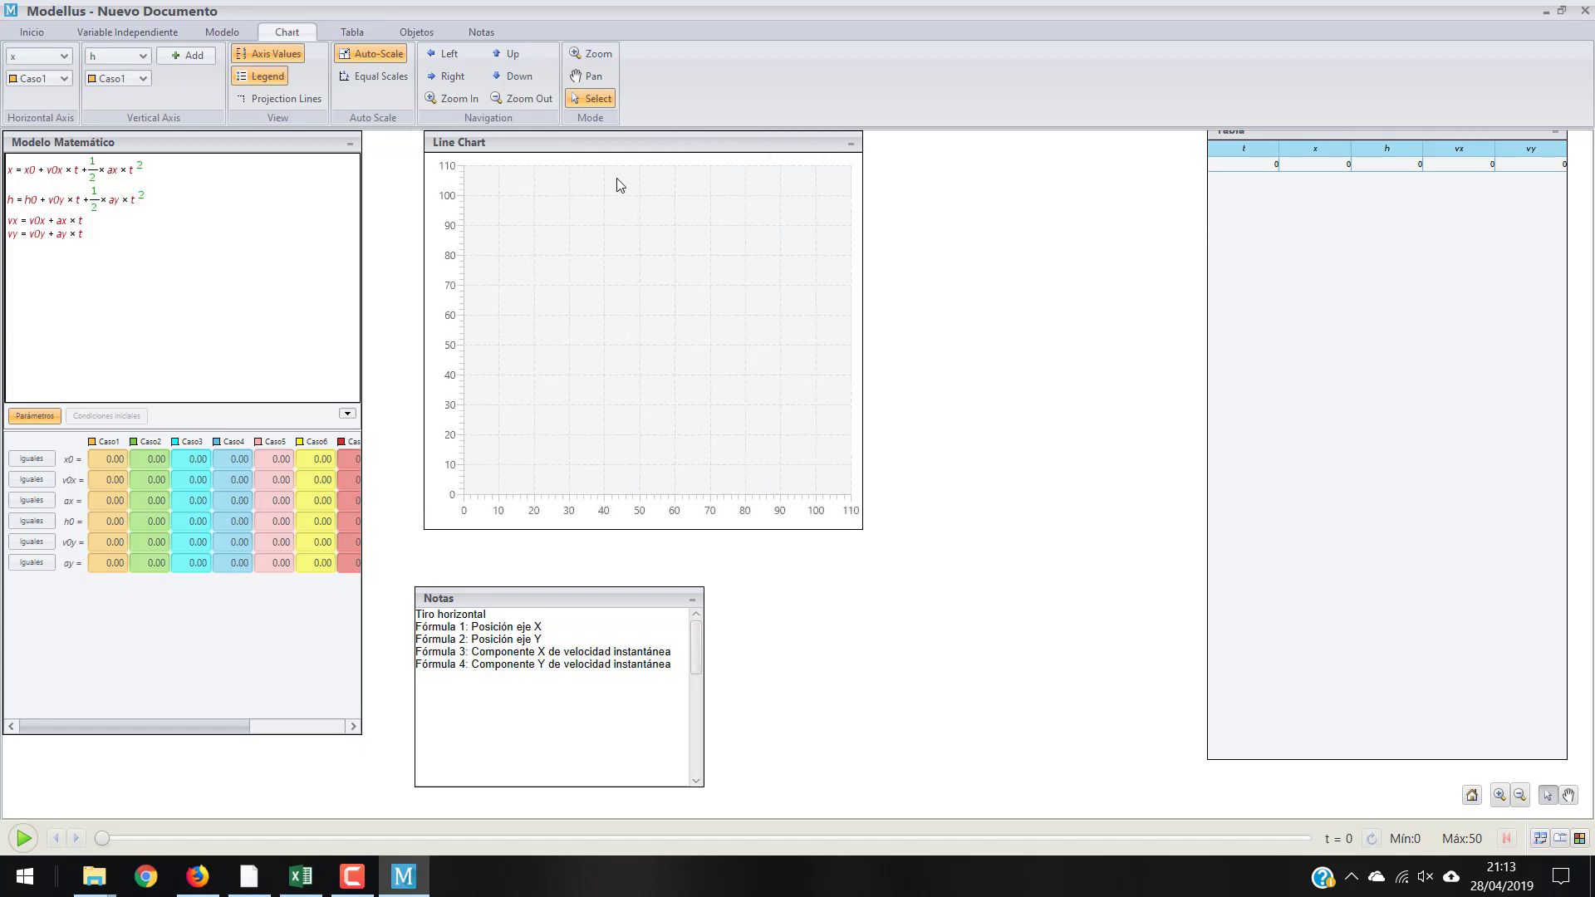
left_click_drag(617, 150, 864, 178)
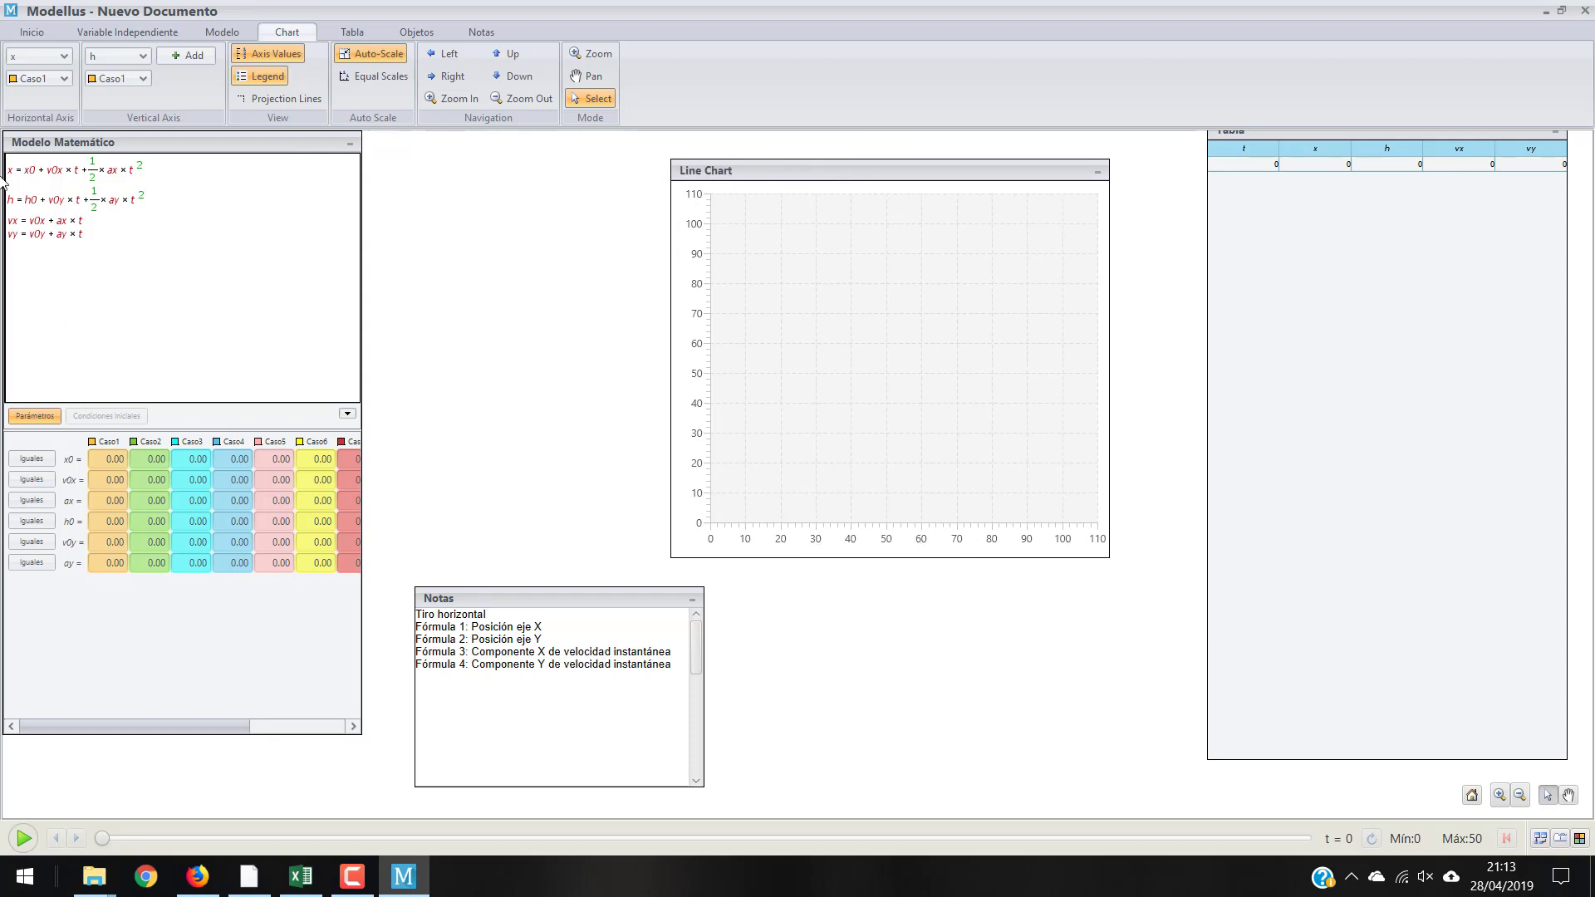
left_click(106, 33)
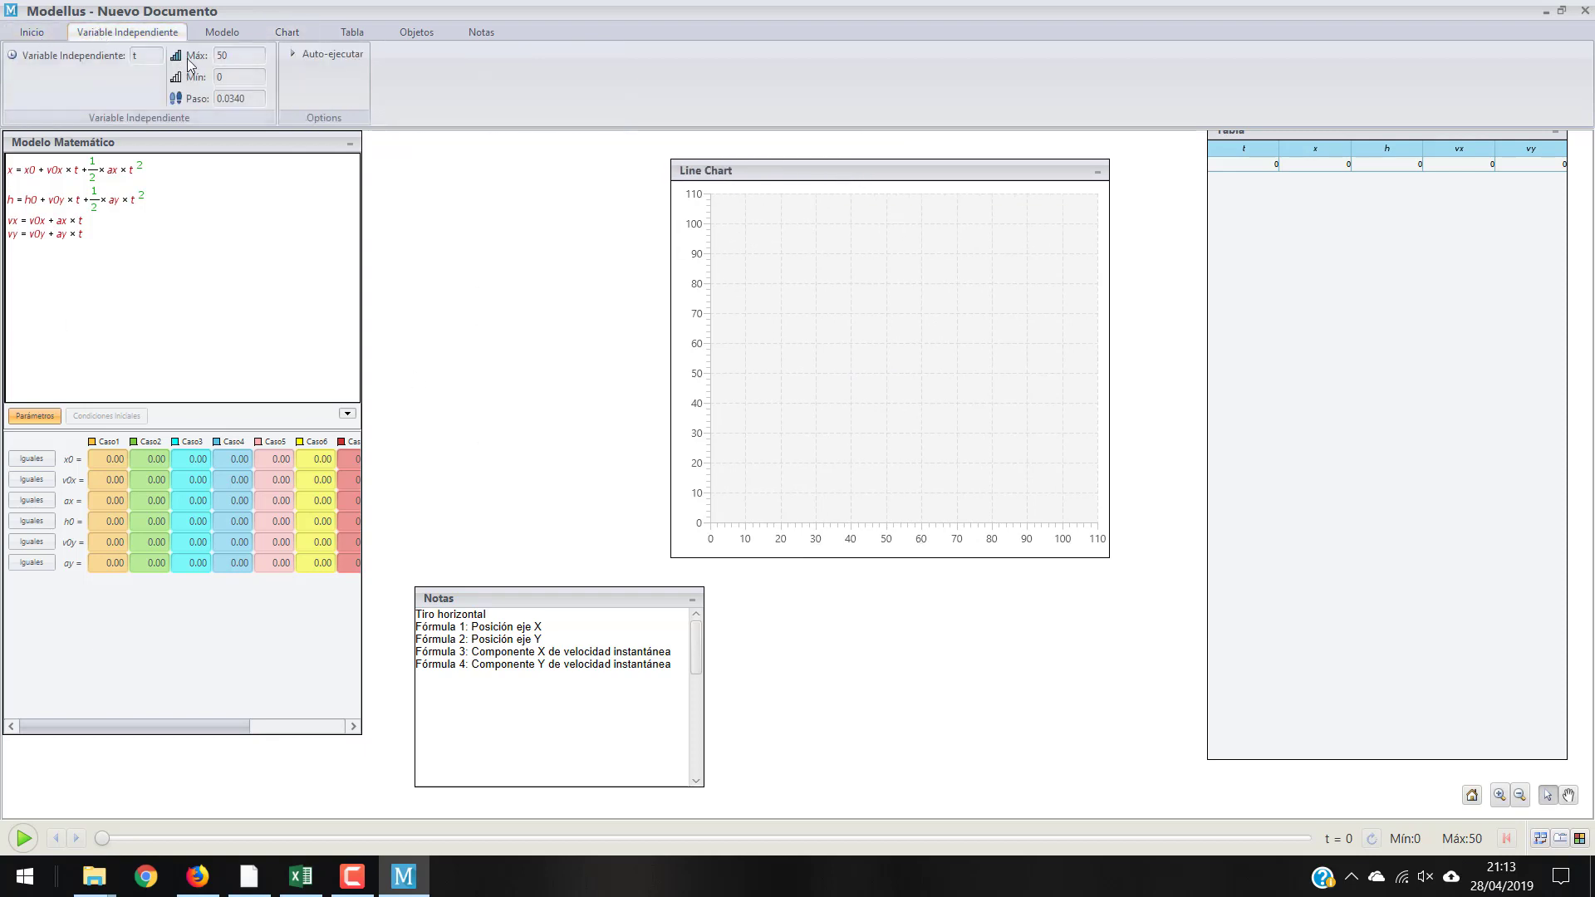
left_click(290, 31)
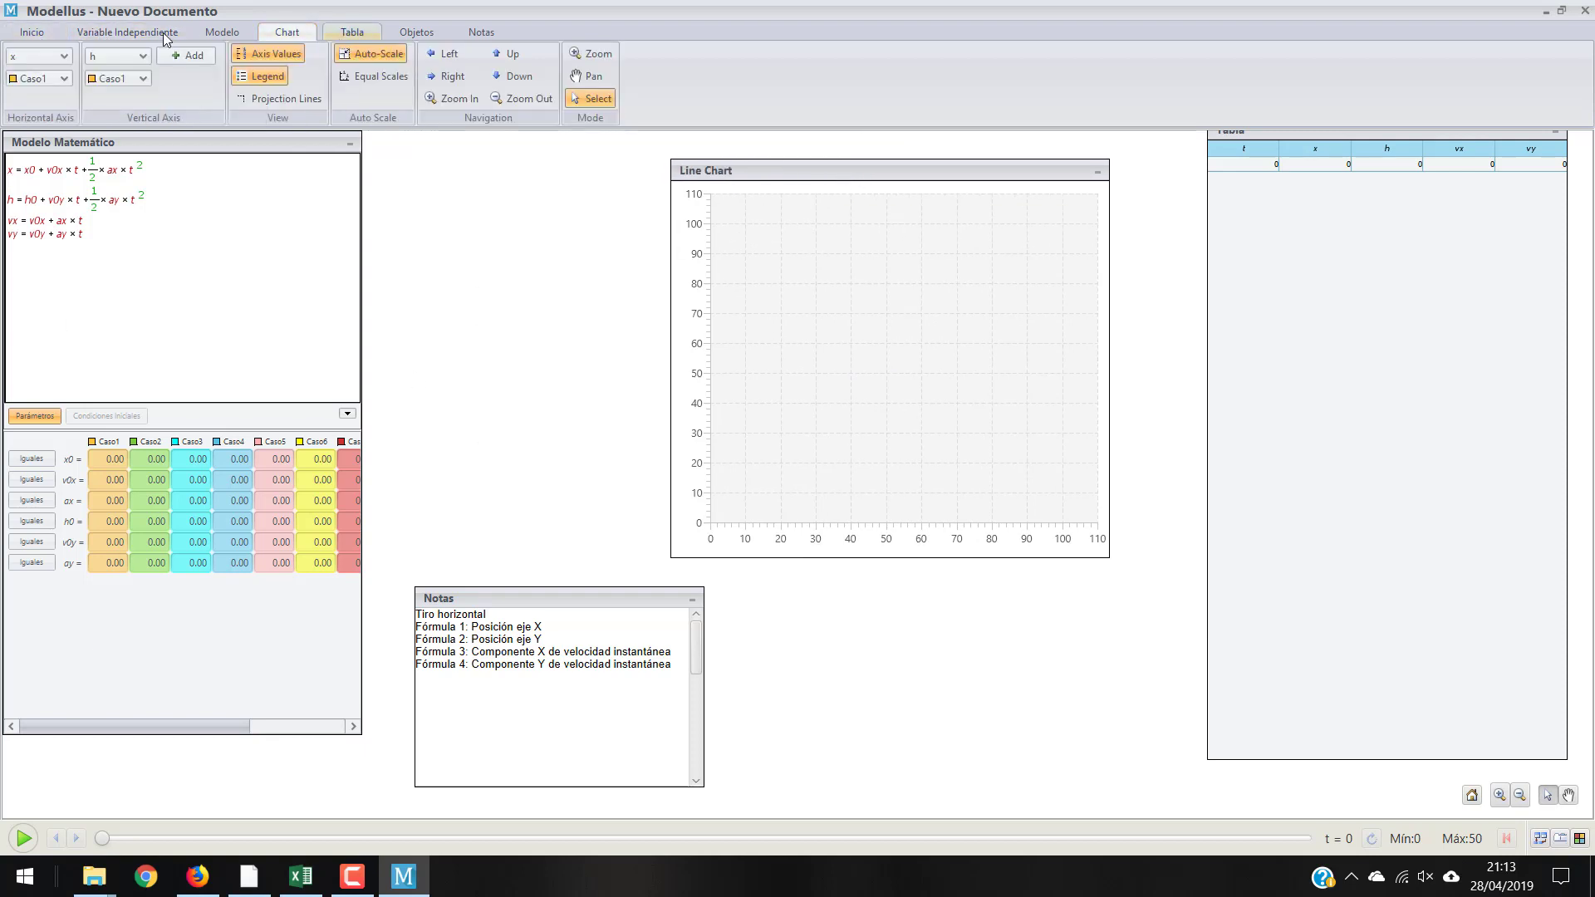
left_click(218, 32)
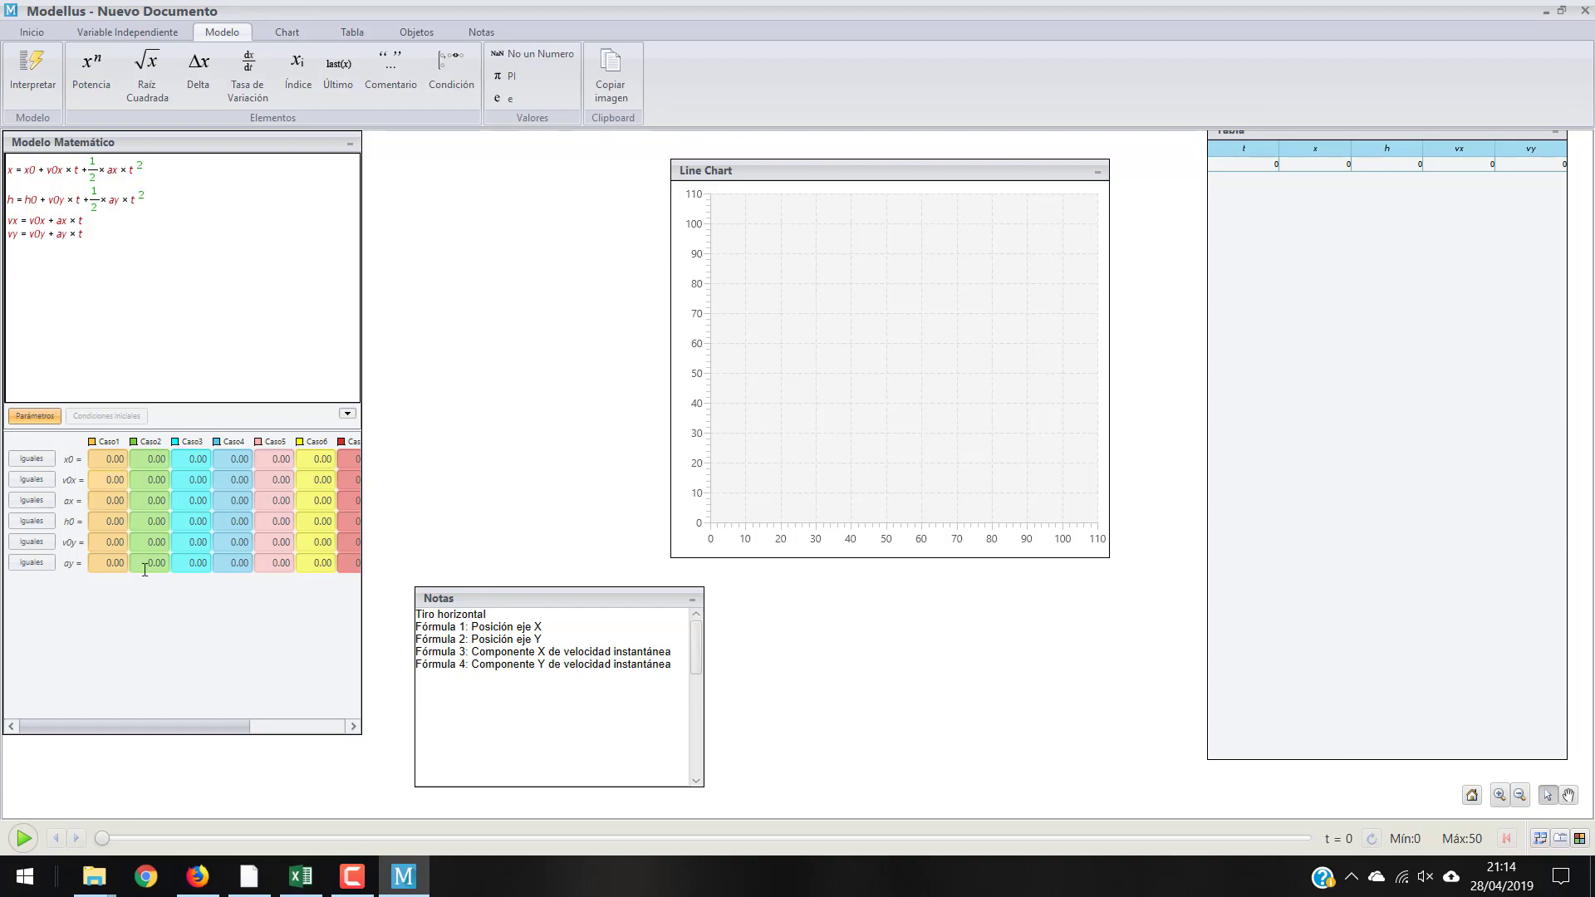
Consult the first v_{x} value in the Excel data, return to Modellus and set v0x for Caso1 to 1.50.
left_click(300, 881)
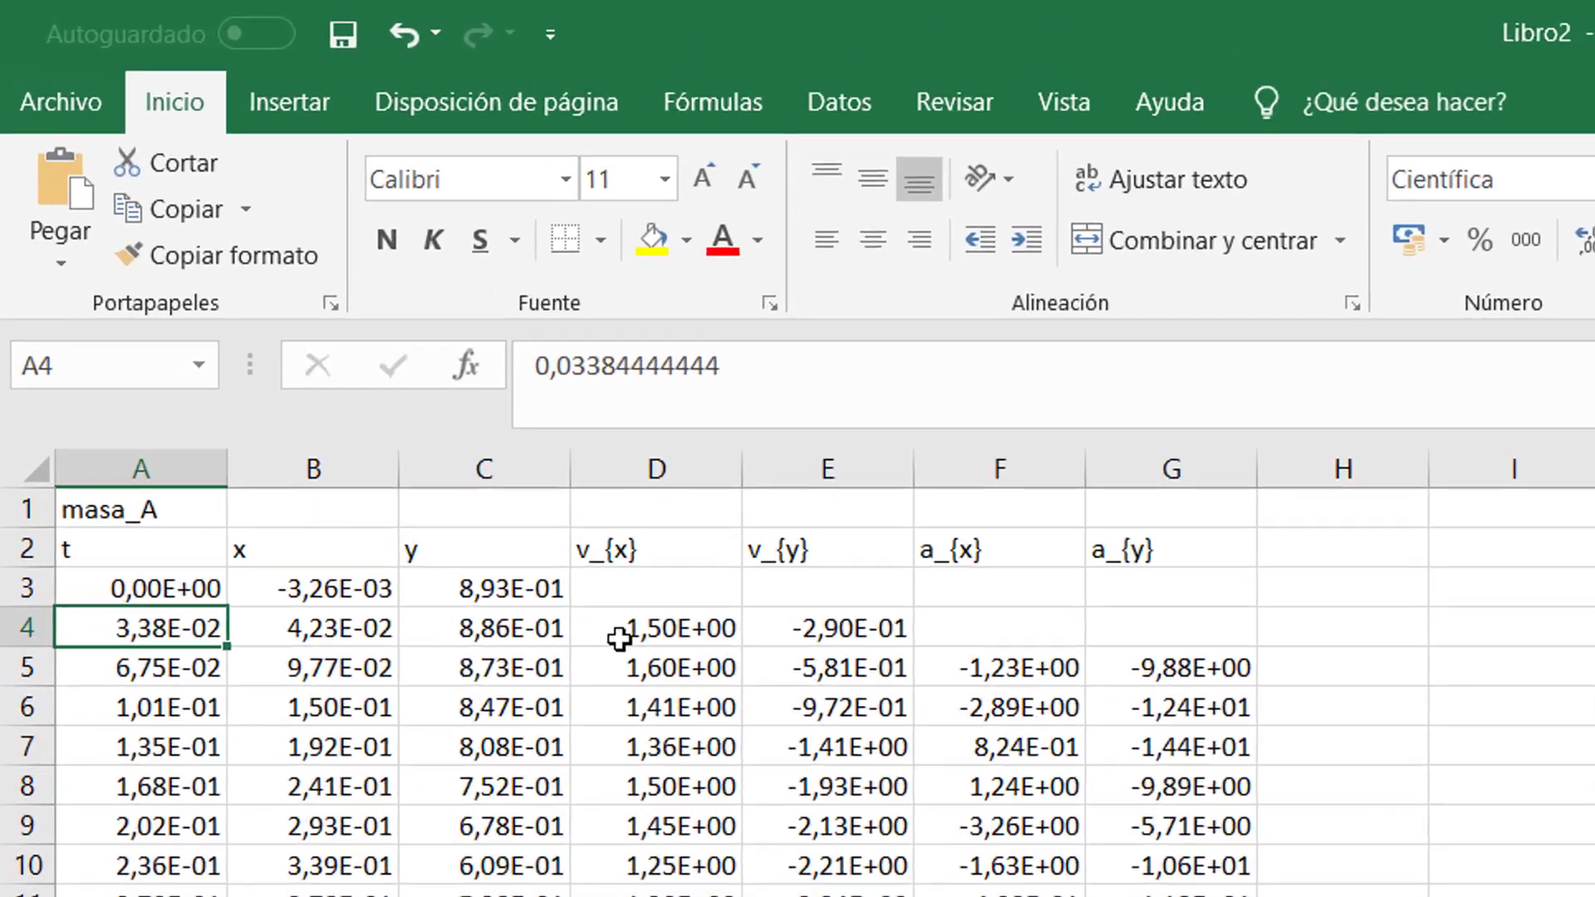
left_click(380, 377)
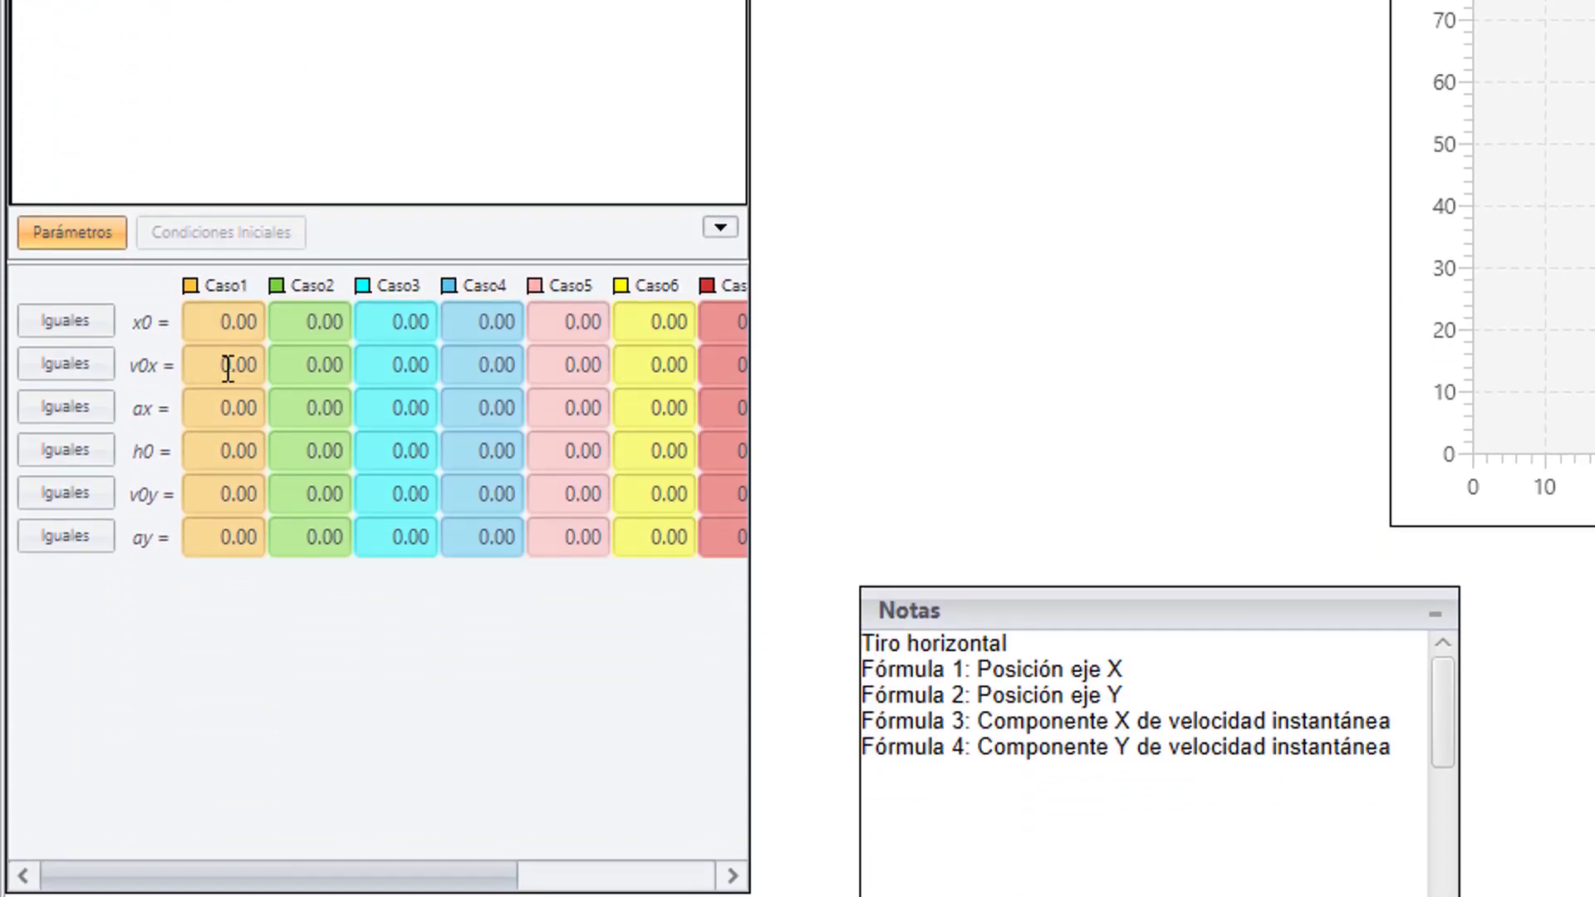
left_click(221, 378)
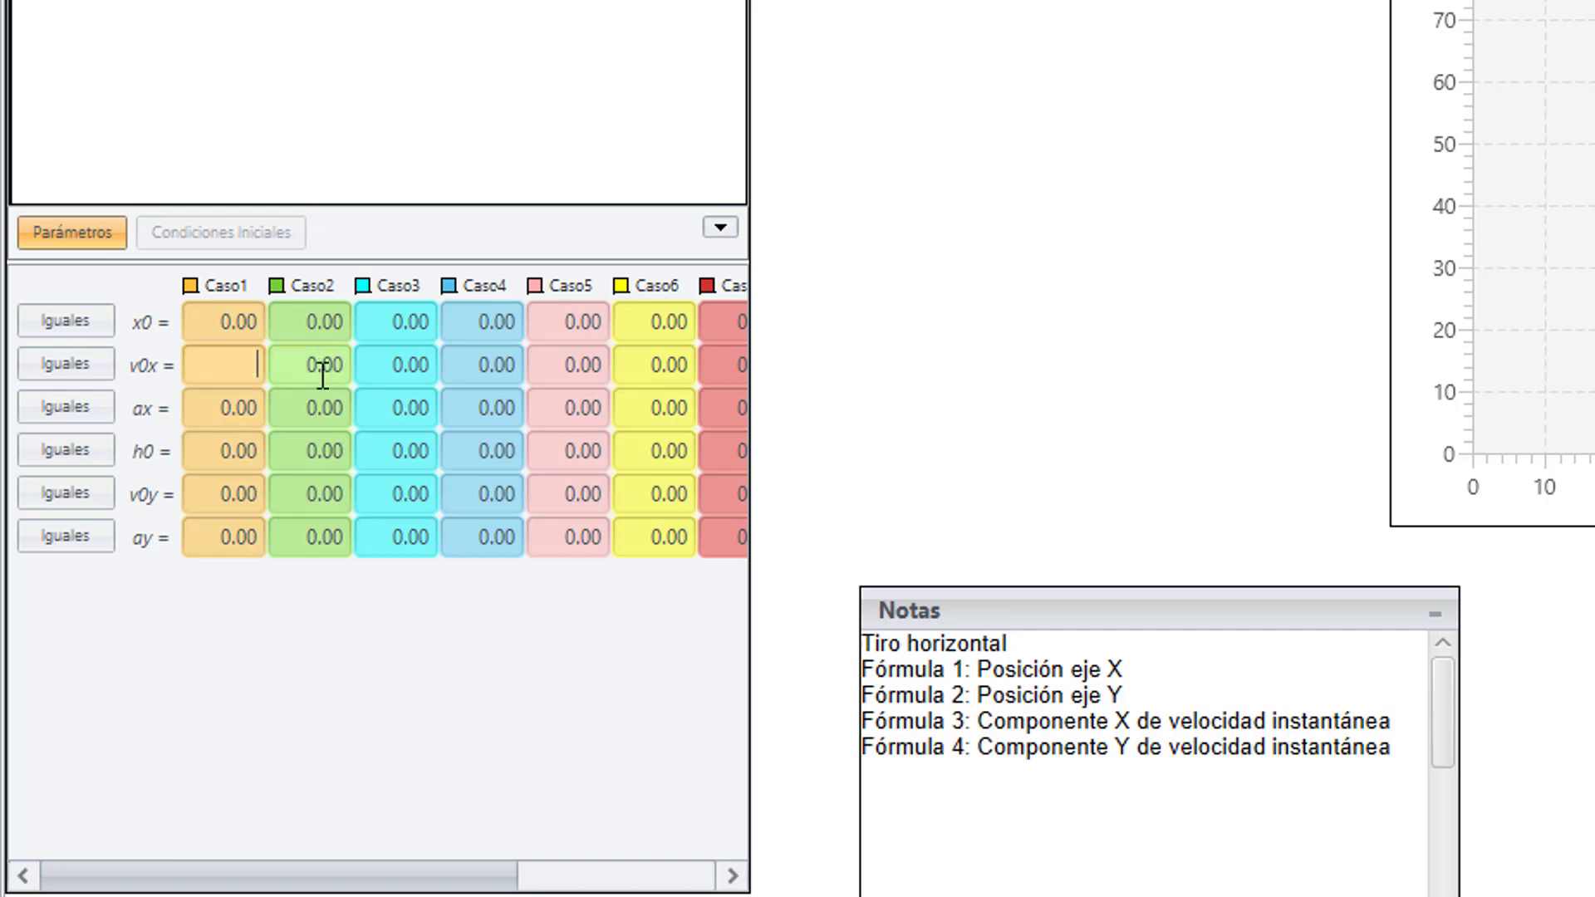
type("1.50")
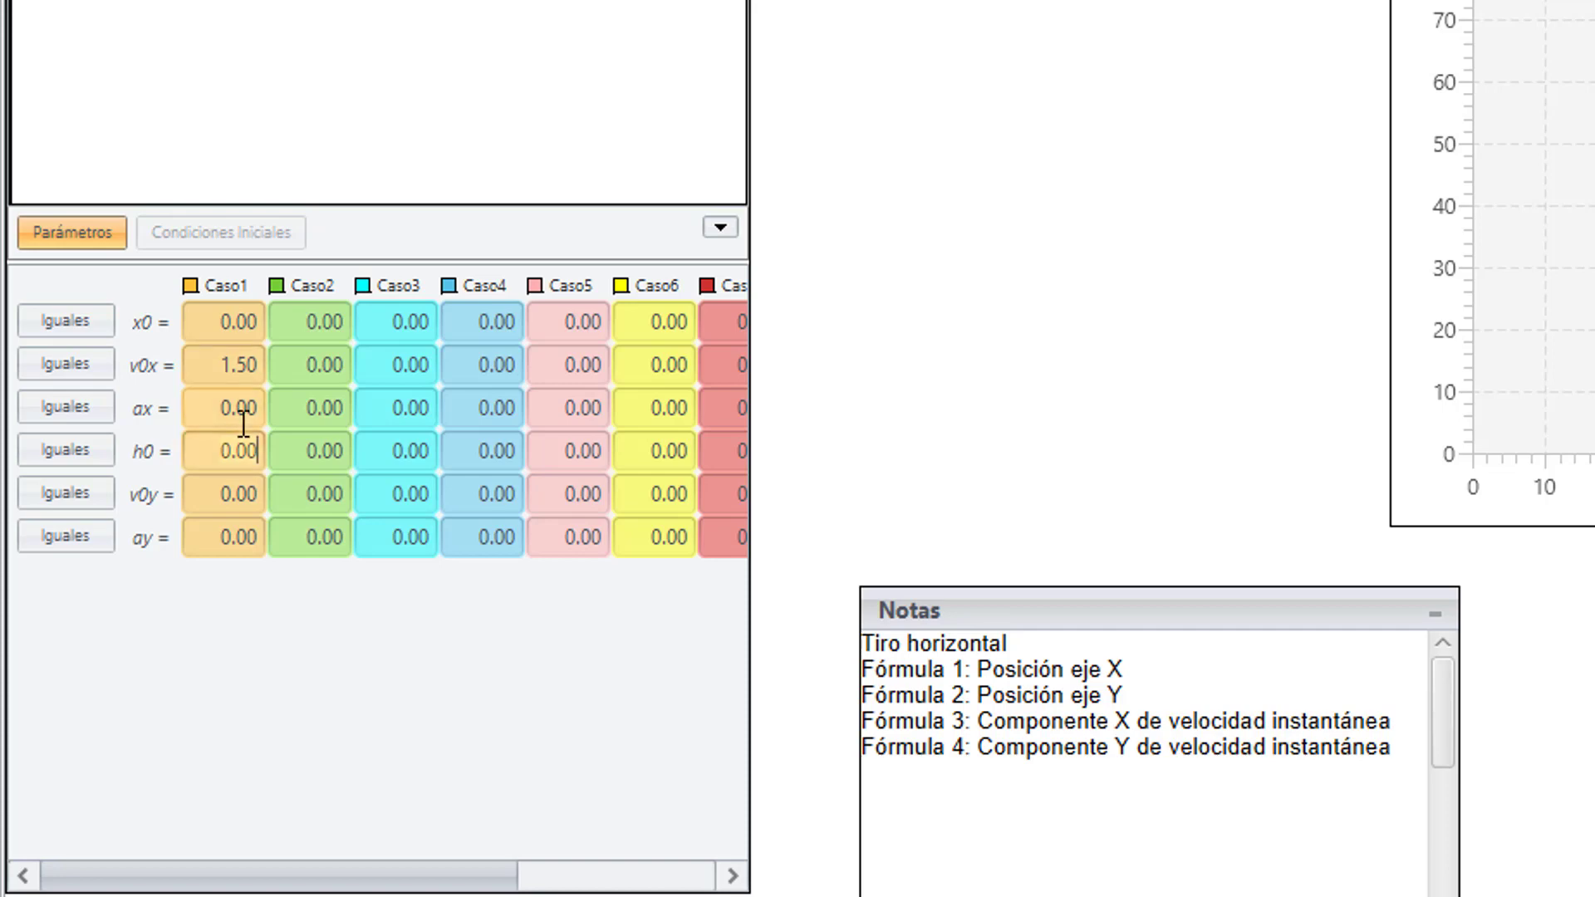
Set the Caso1 parameters h0 to 0.9 and ay to -9.8, leaving v0y at 0.00.
key("BackSpace")
key("BackSpace")
key("BackSpace")
key("BackSpace")
type("0.9")
left_click(240, 494)
left_click(238, 499)
left_click(264, 536)
type("-9.8")
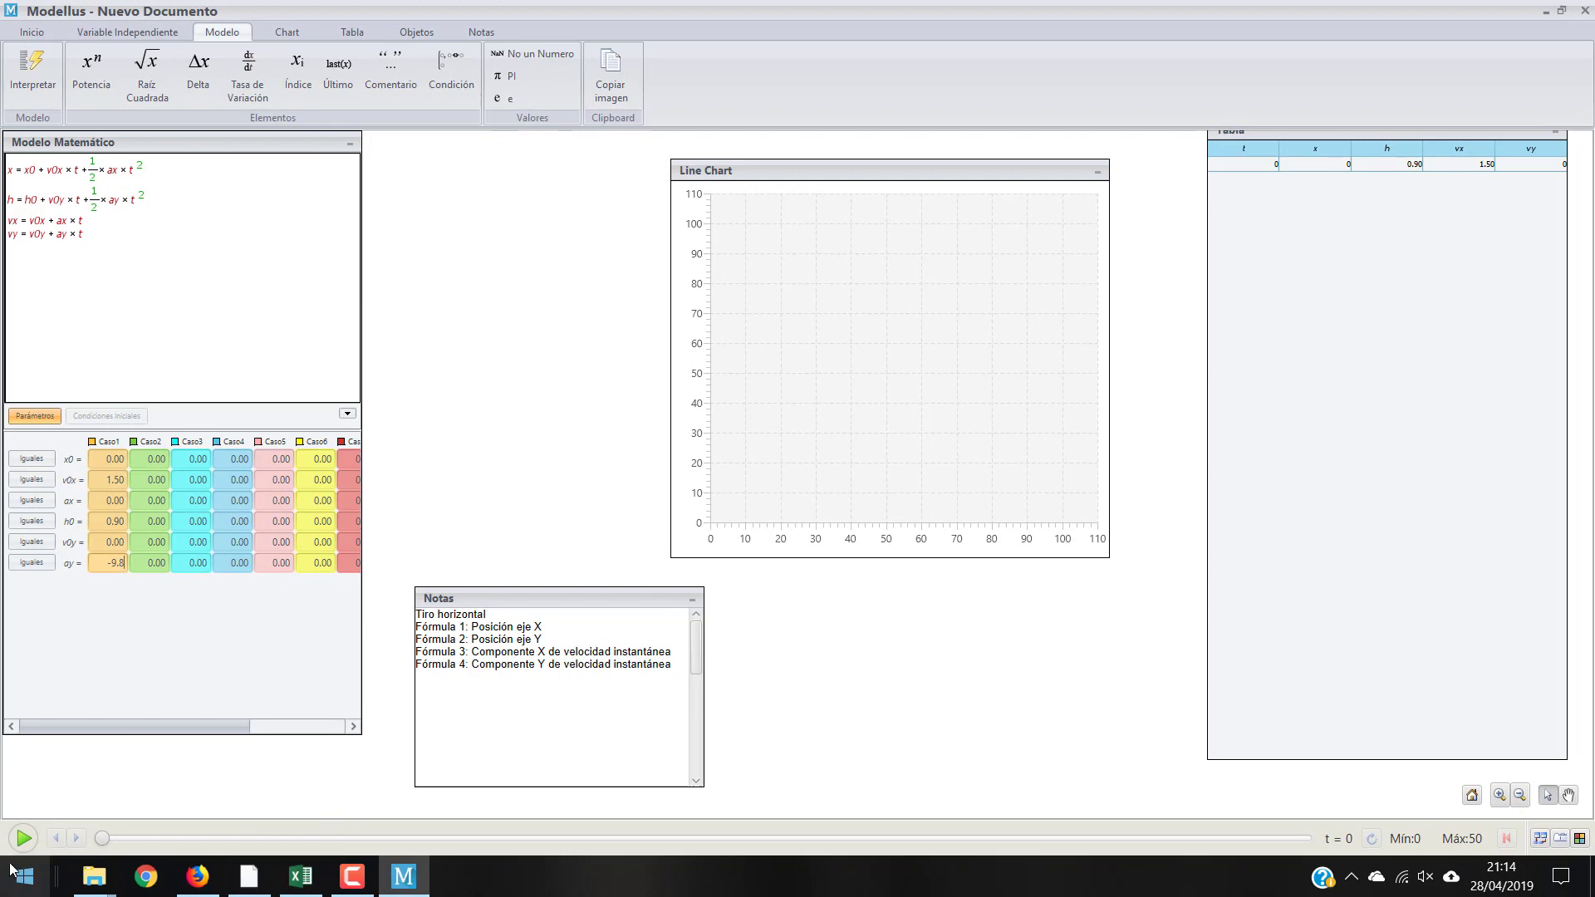
Run the simulation to about t = 3, stop it, review the results table from its first row and copy it.
left_click(23, 838)
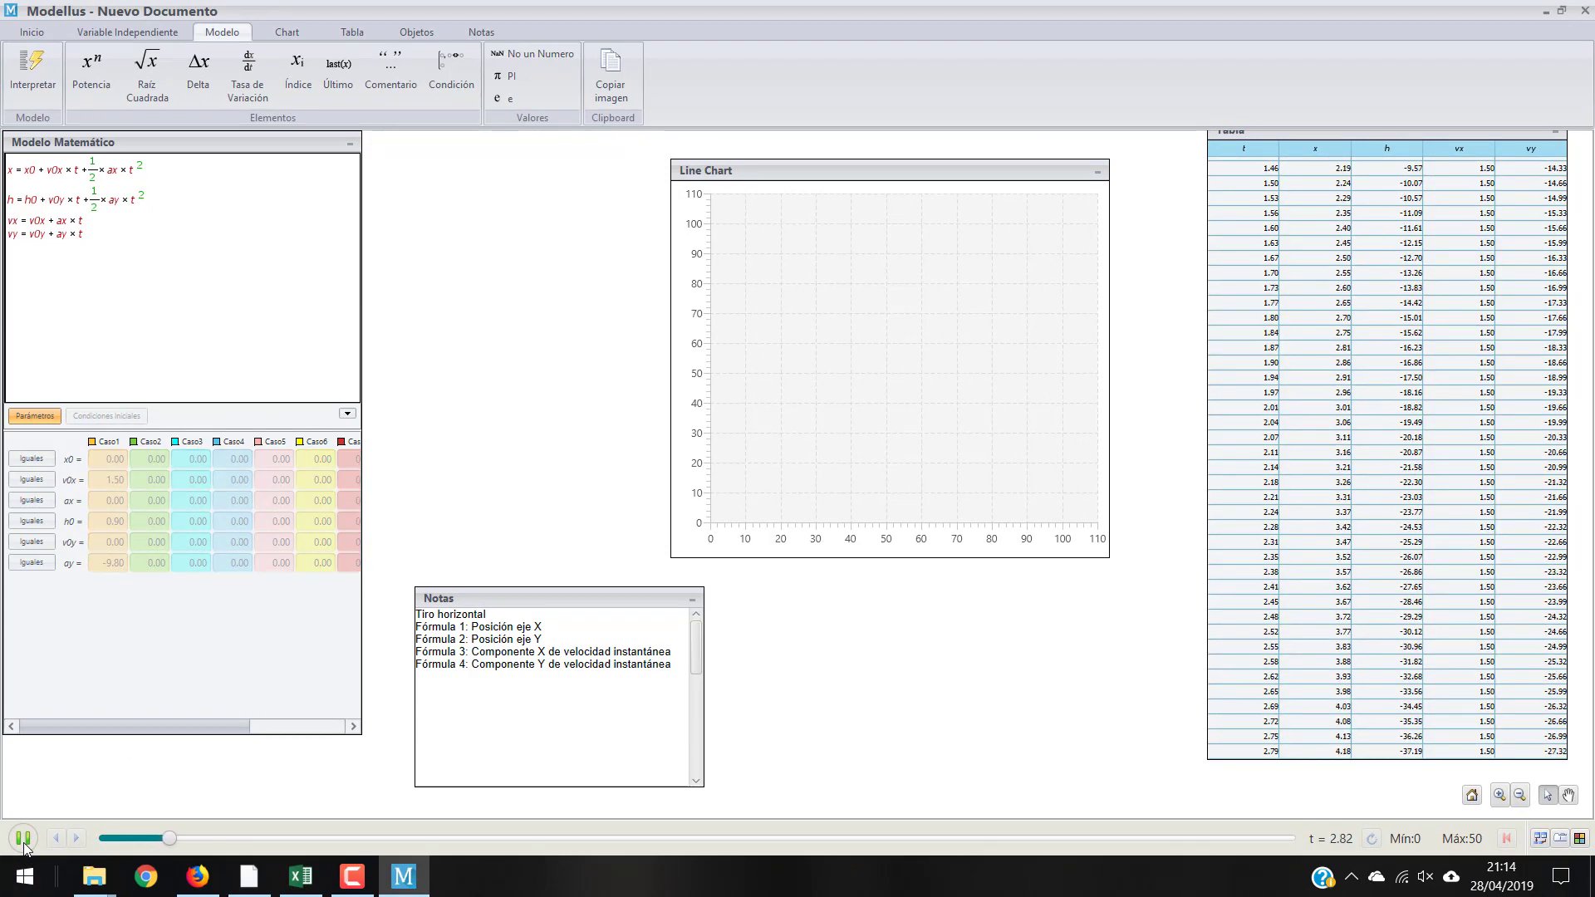
left_click(24, 841)
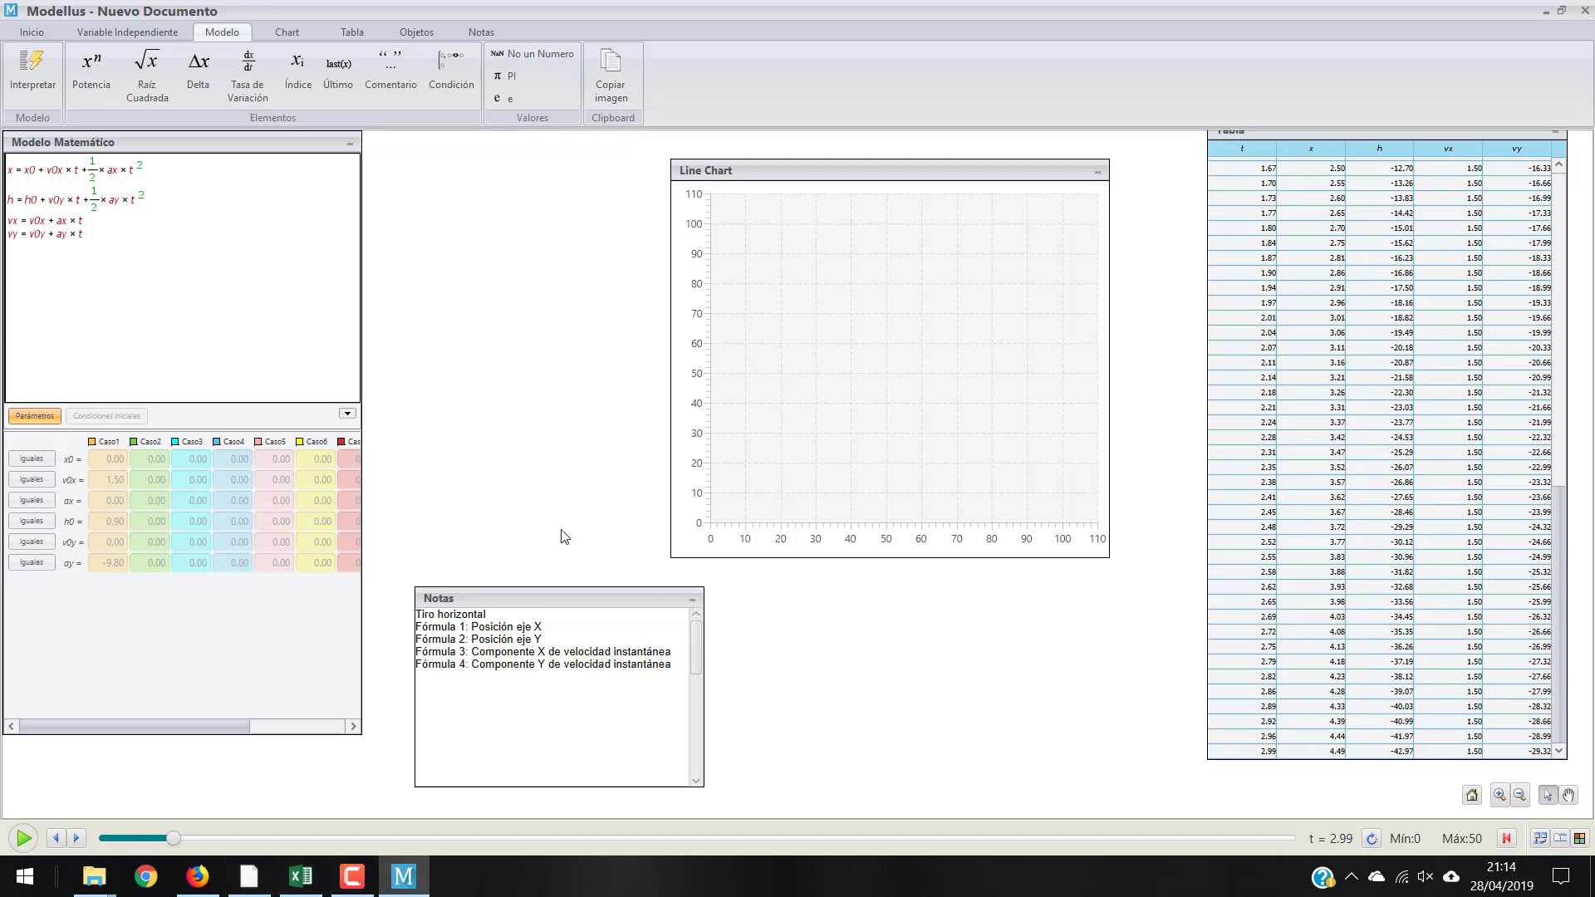
left_click(757, 173)
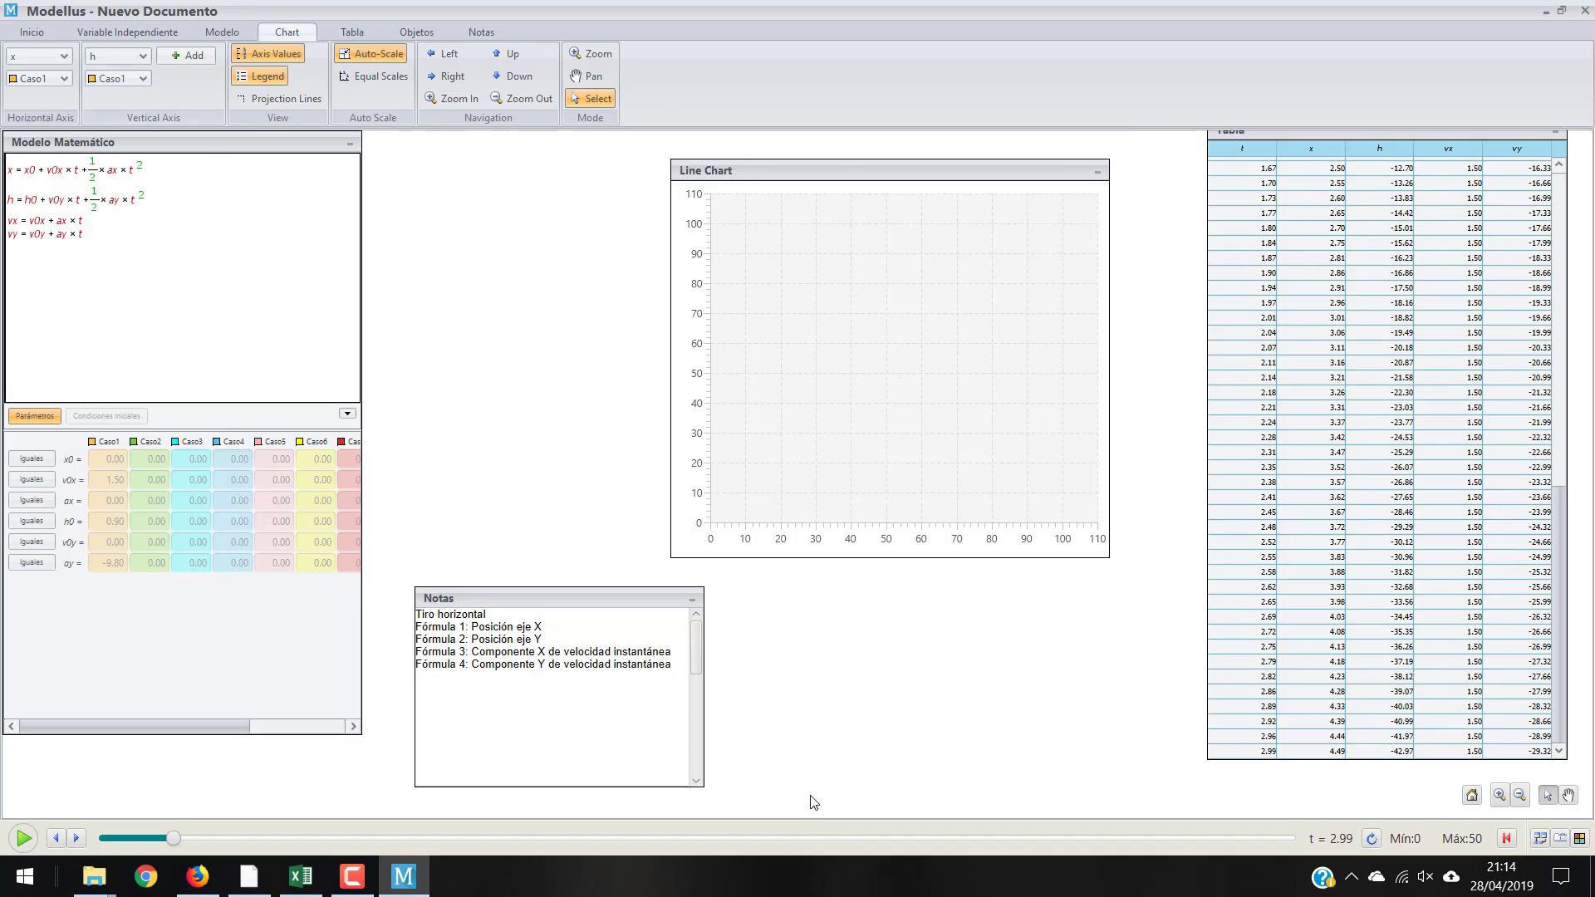
scroll(1303, 318, "up", 15)
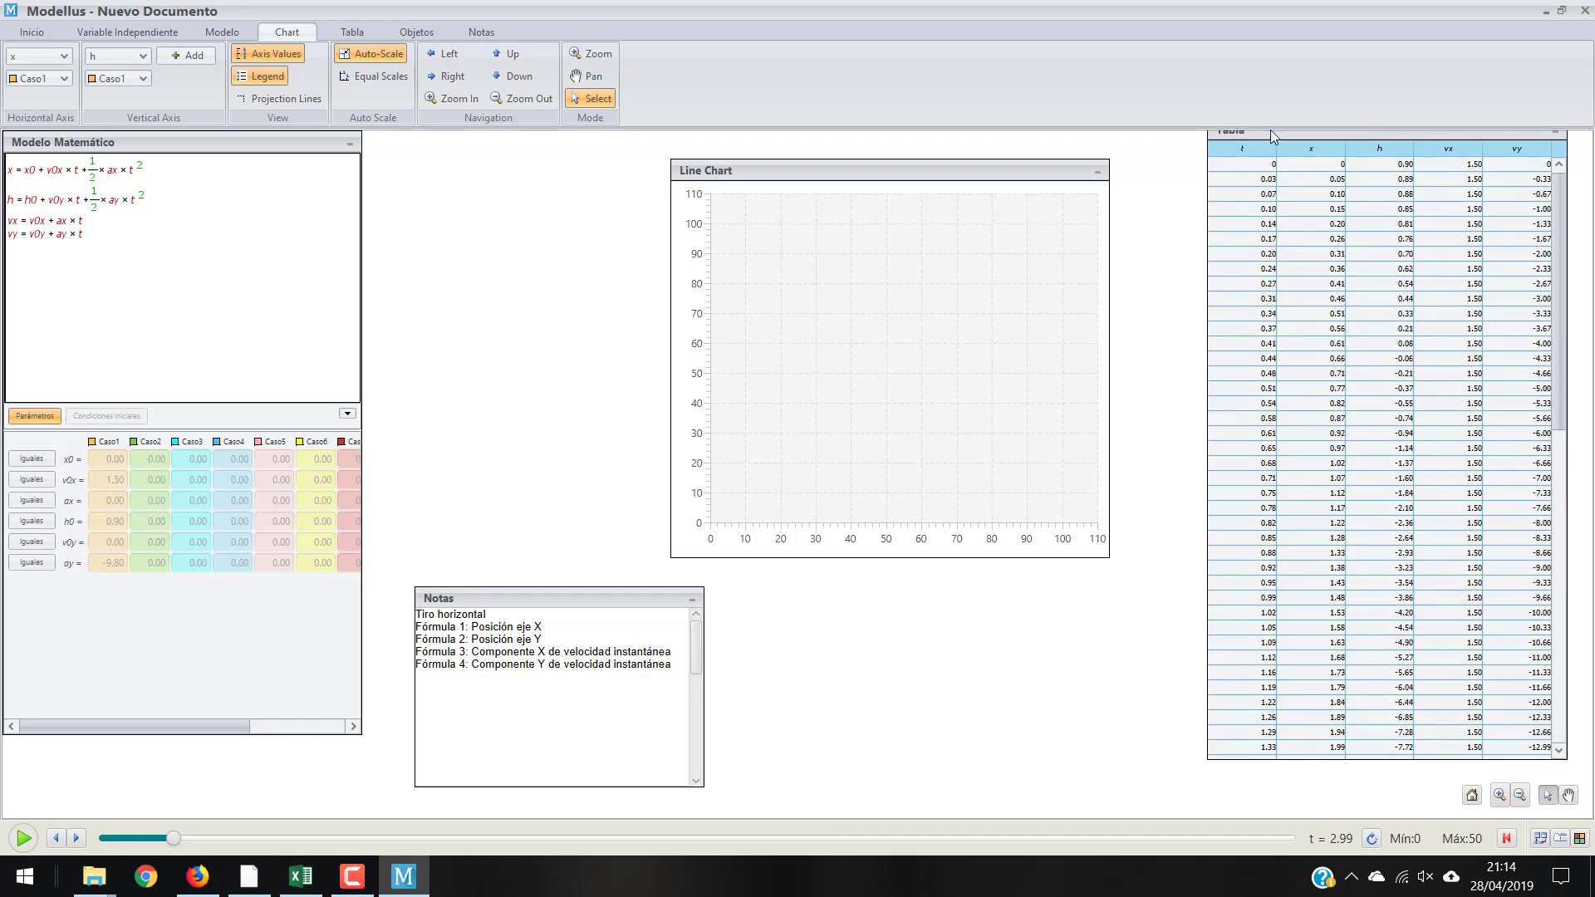
left_click(351, 35)
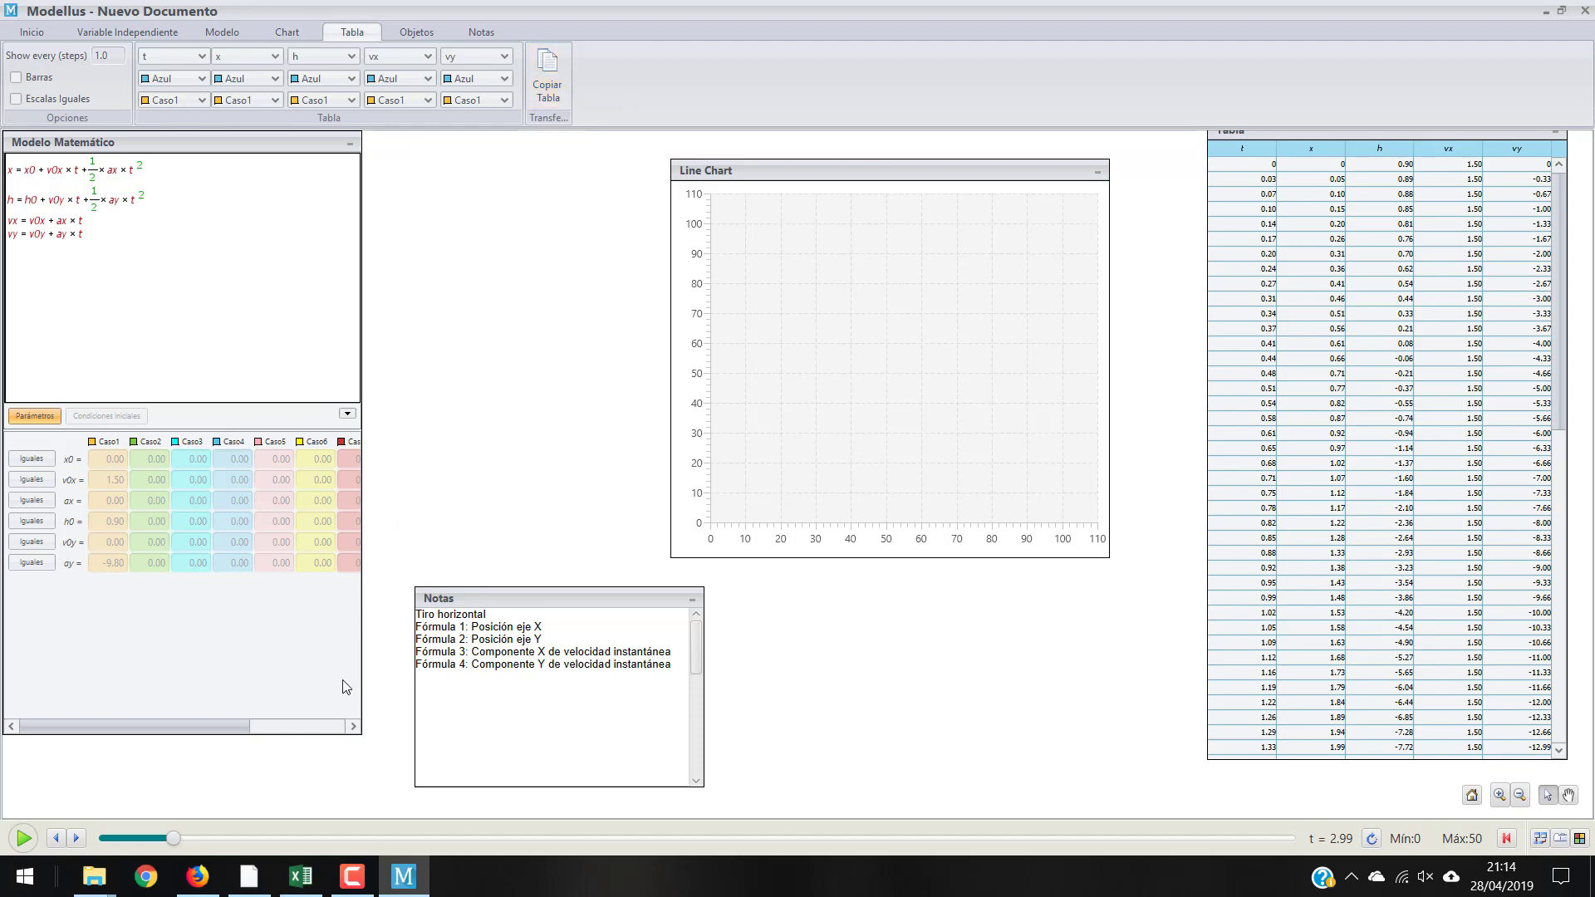
Switch to Excel and add a new sheet named Resultados teóricos.
left_click(281, 885)
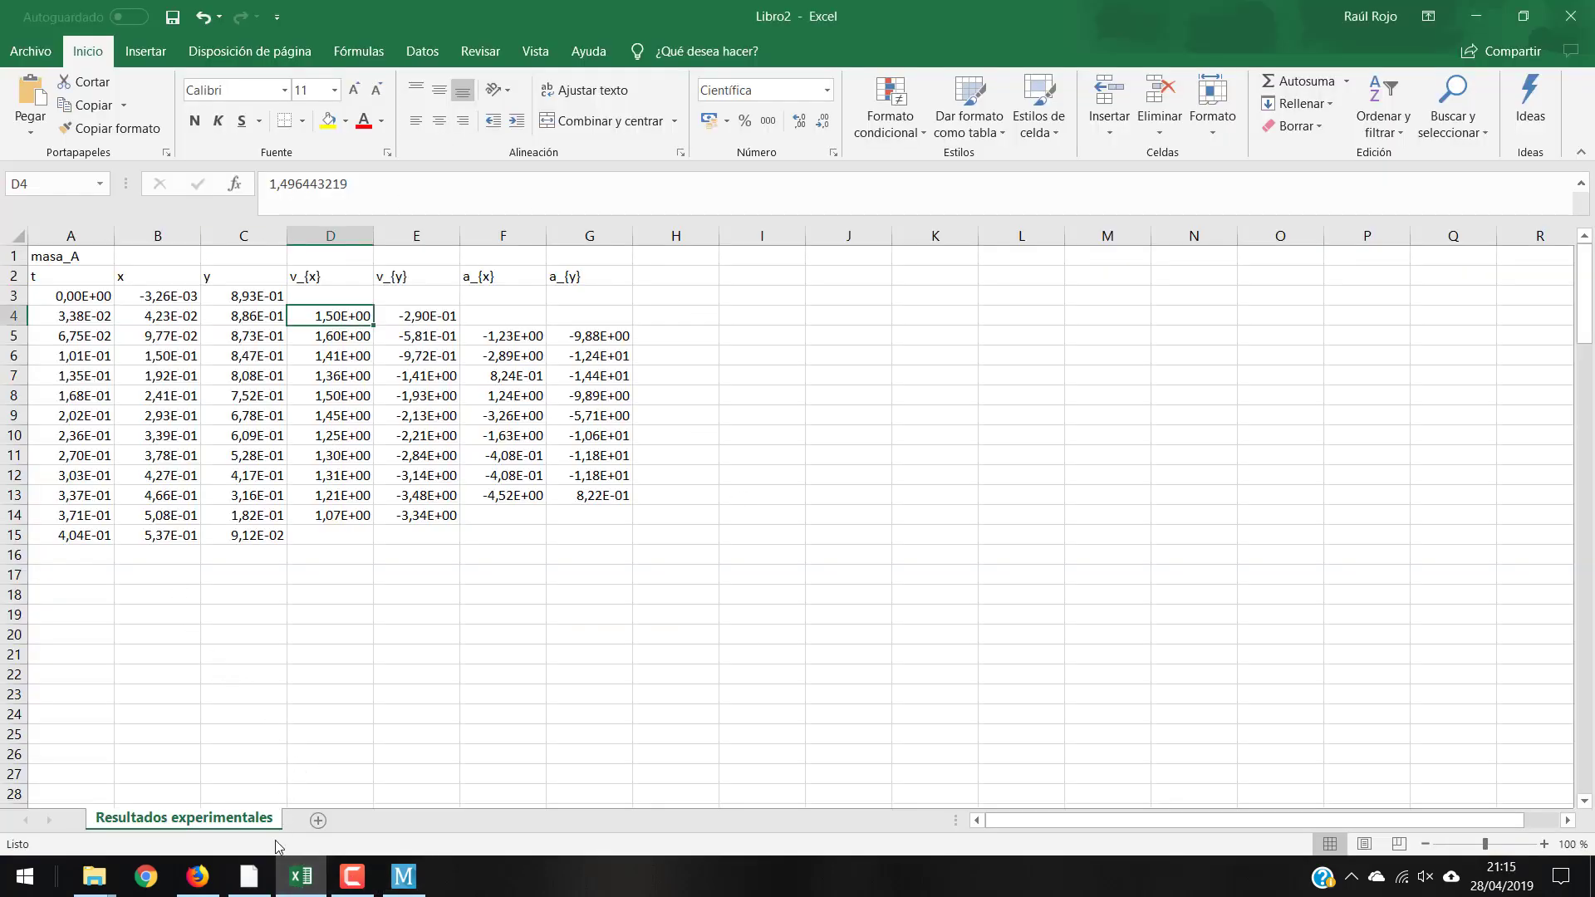
left_click(319, 820)
double_click(303, 818)
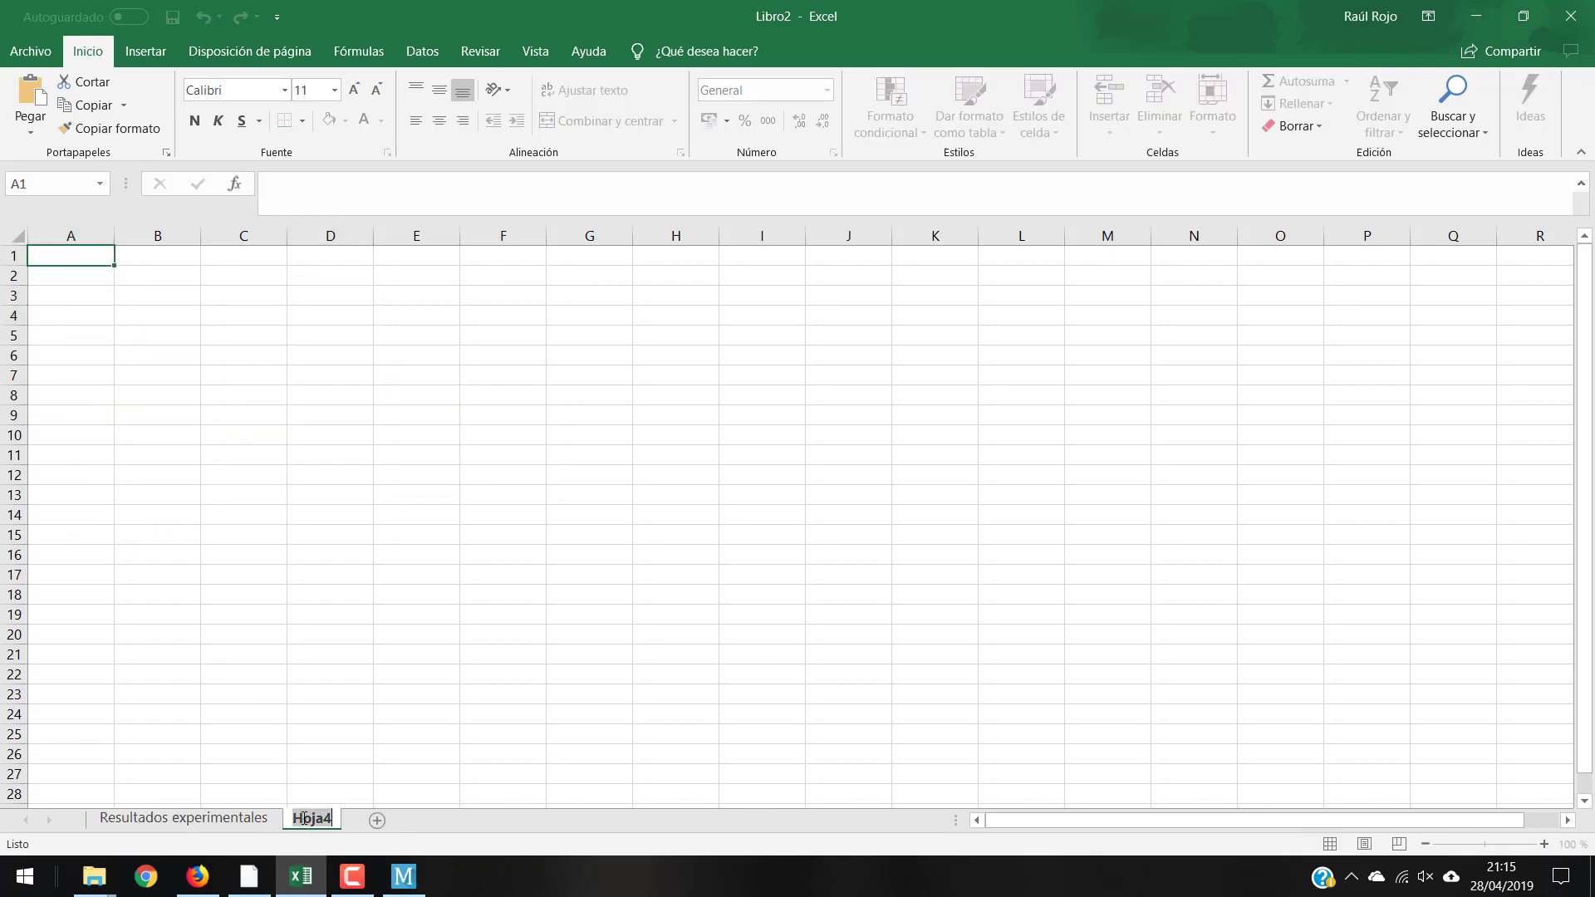
type("Resultados ")
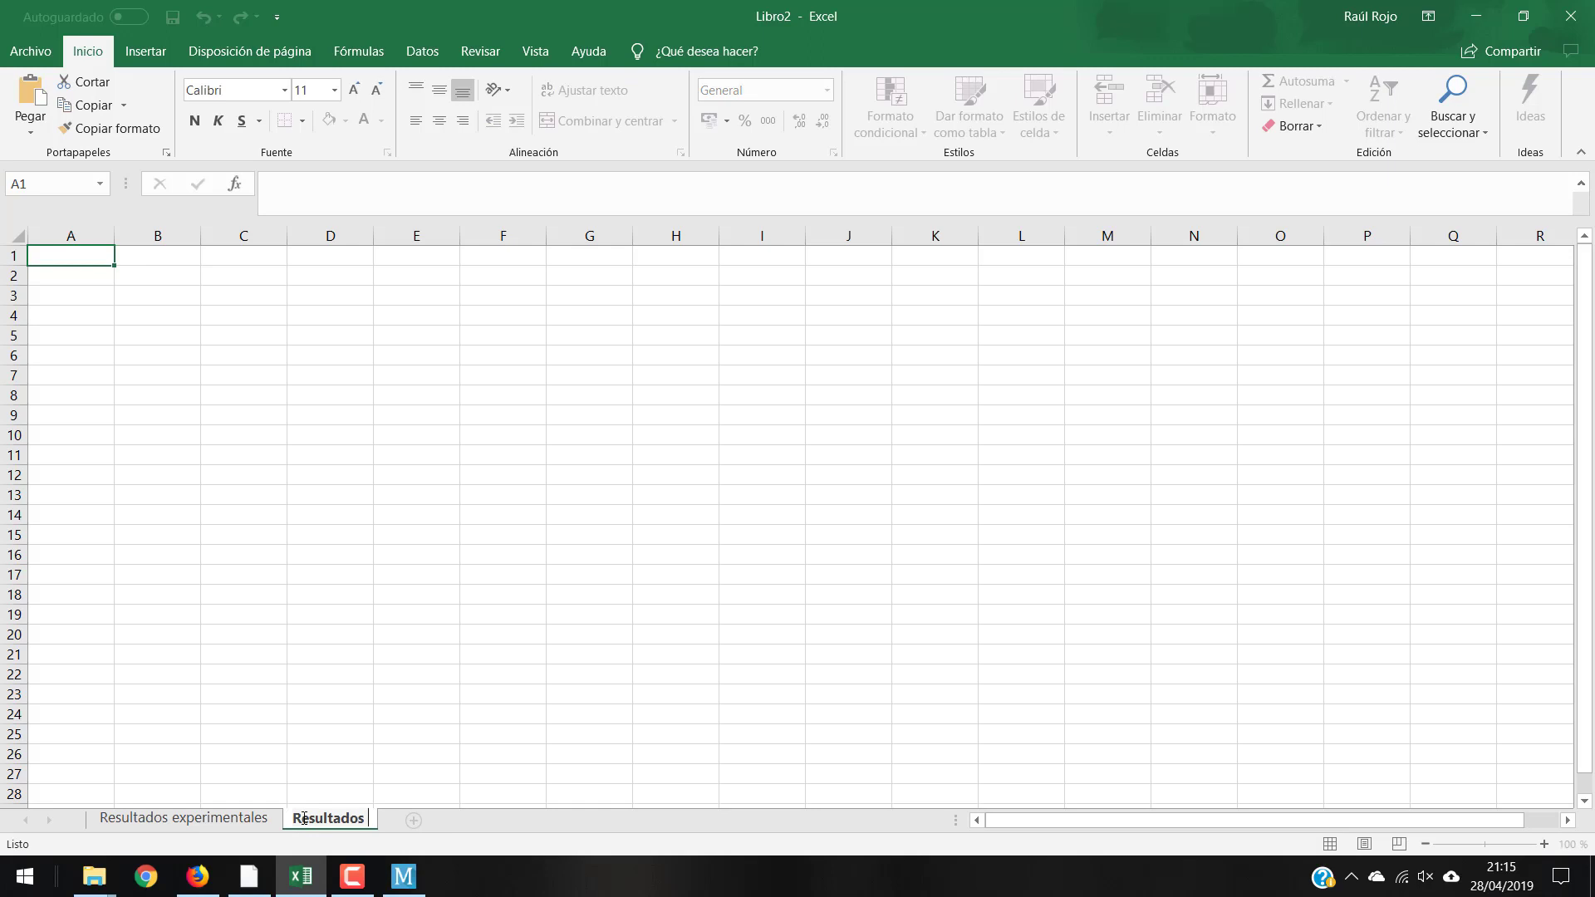
type("teóricos")
Paste the copied Modellus table at cell A1 and compare its extent with the Resultados experimentales sheet.
left_click(73, 252)
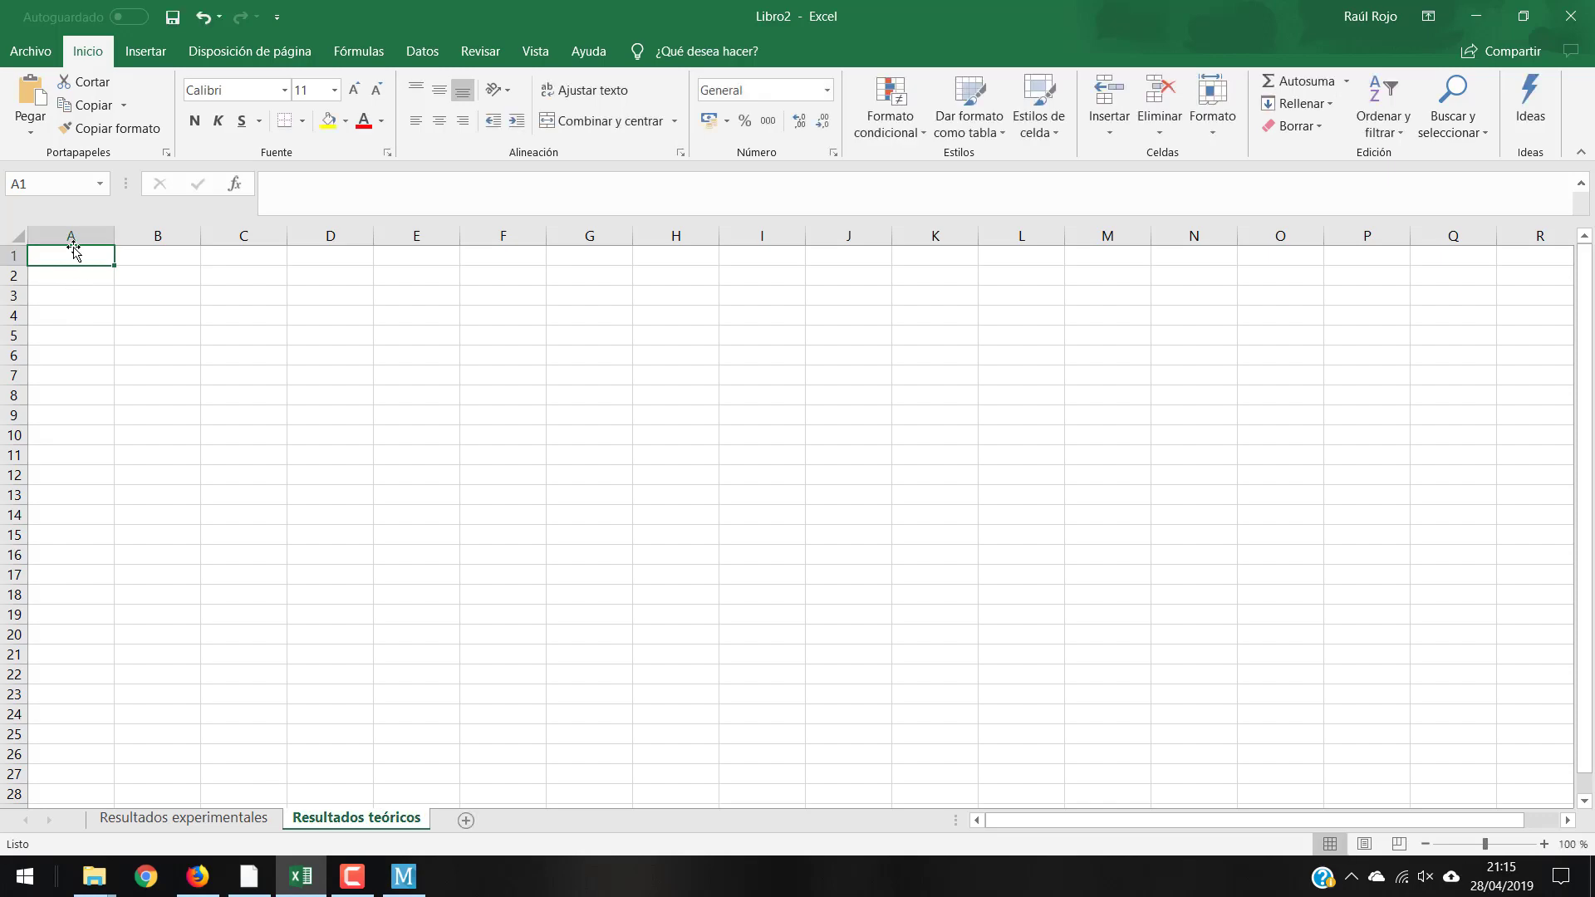
key("ctrl+v")
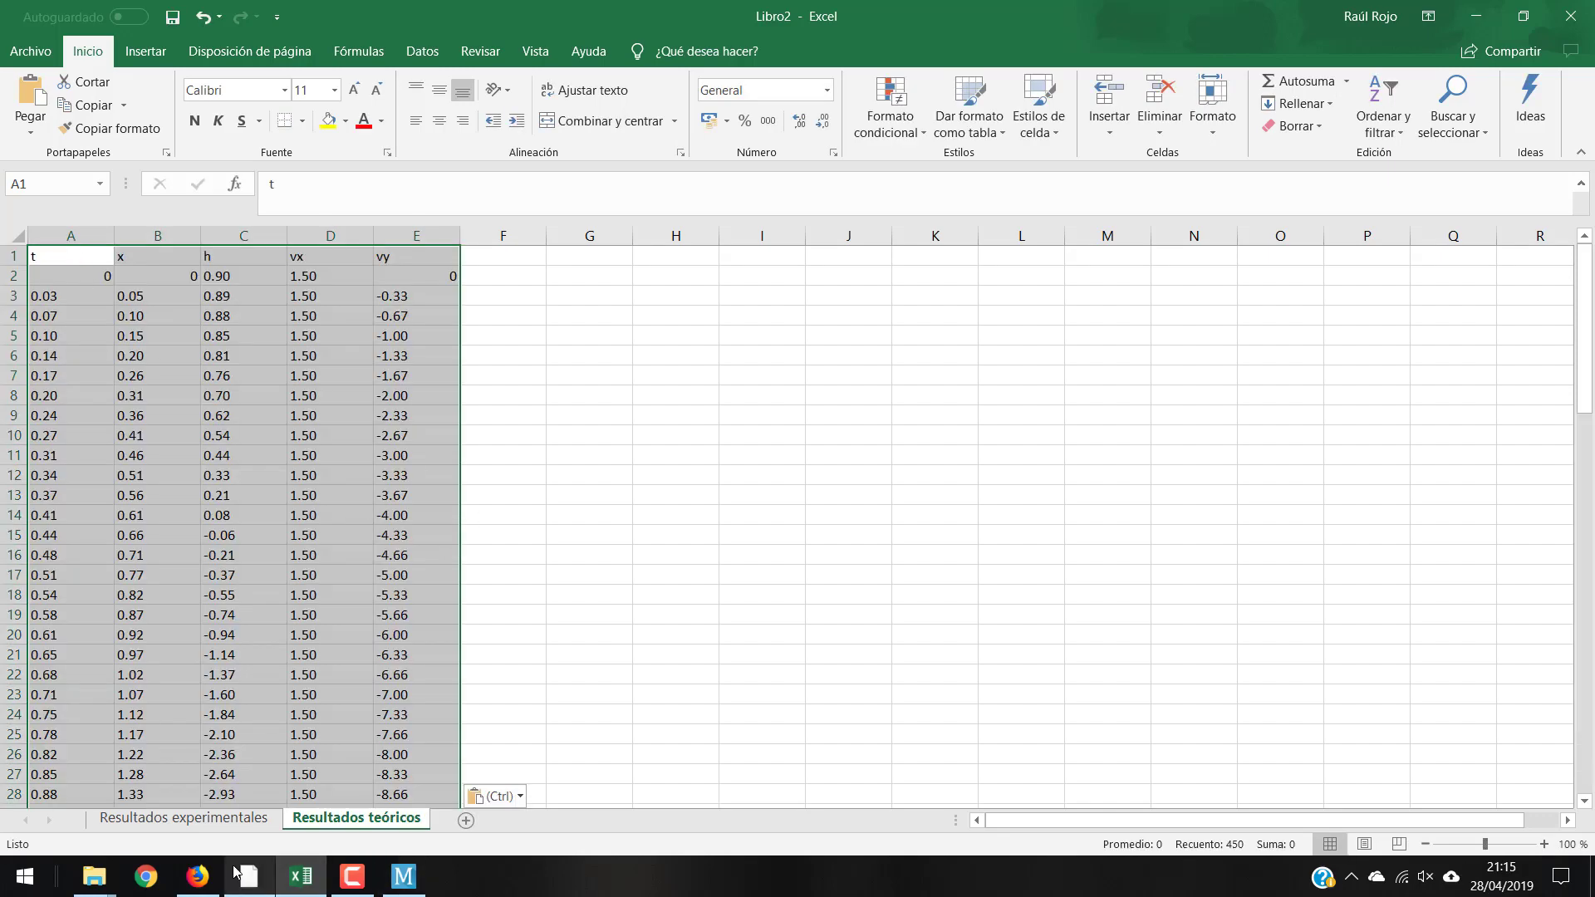
left_click(228, 819)
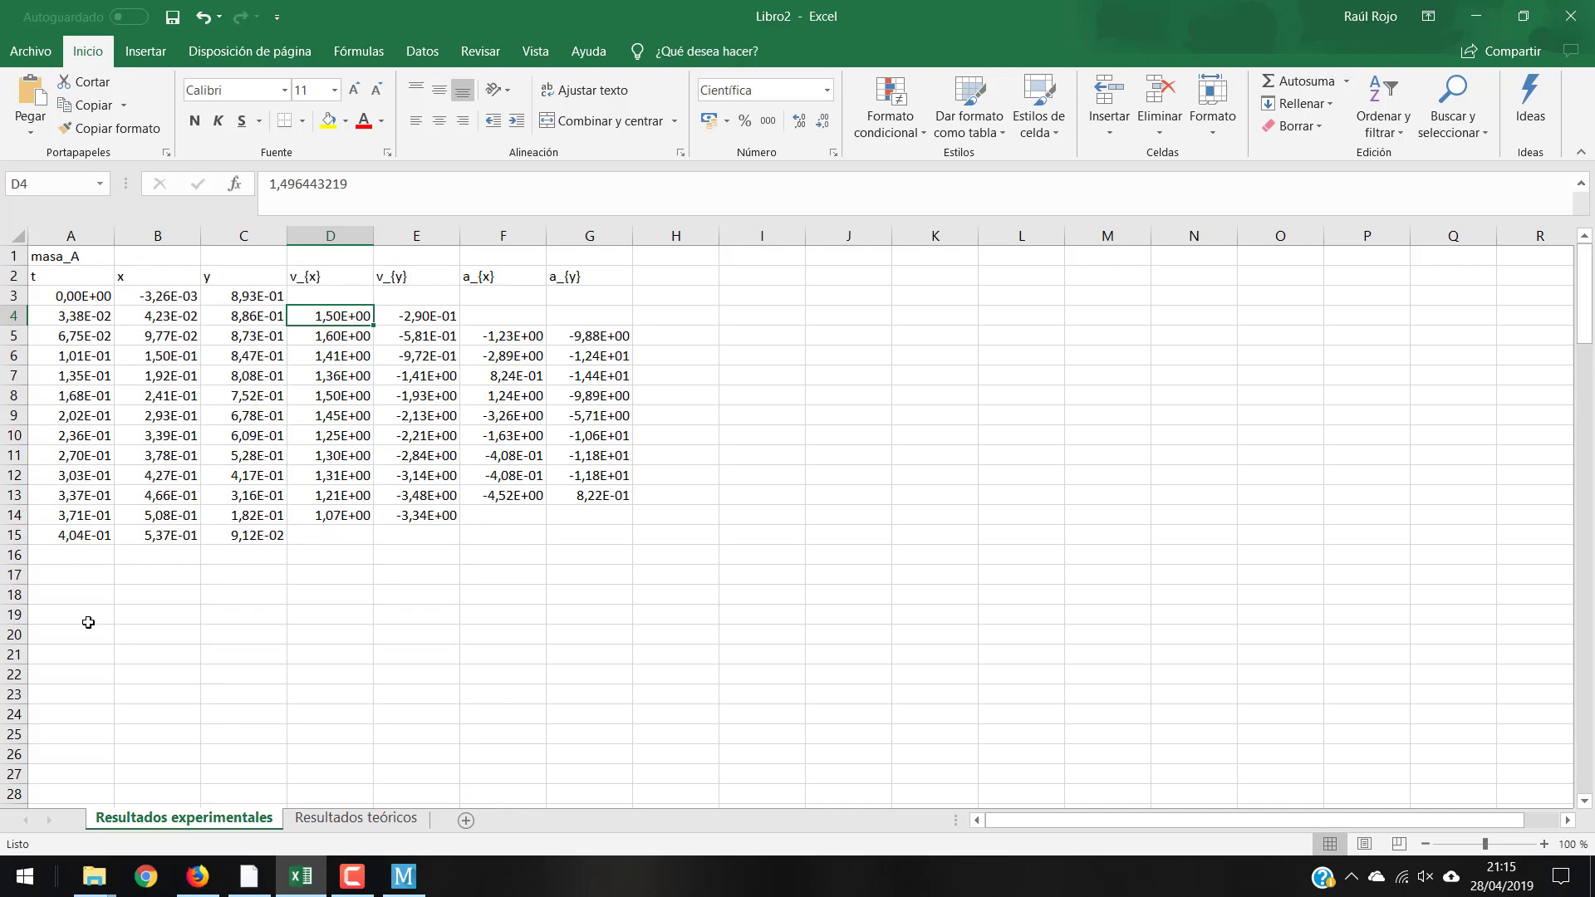
left_click(314, 824)
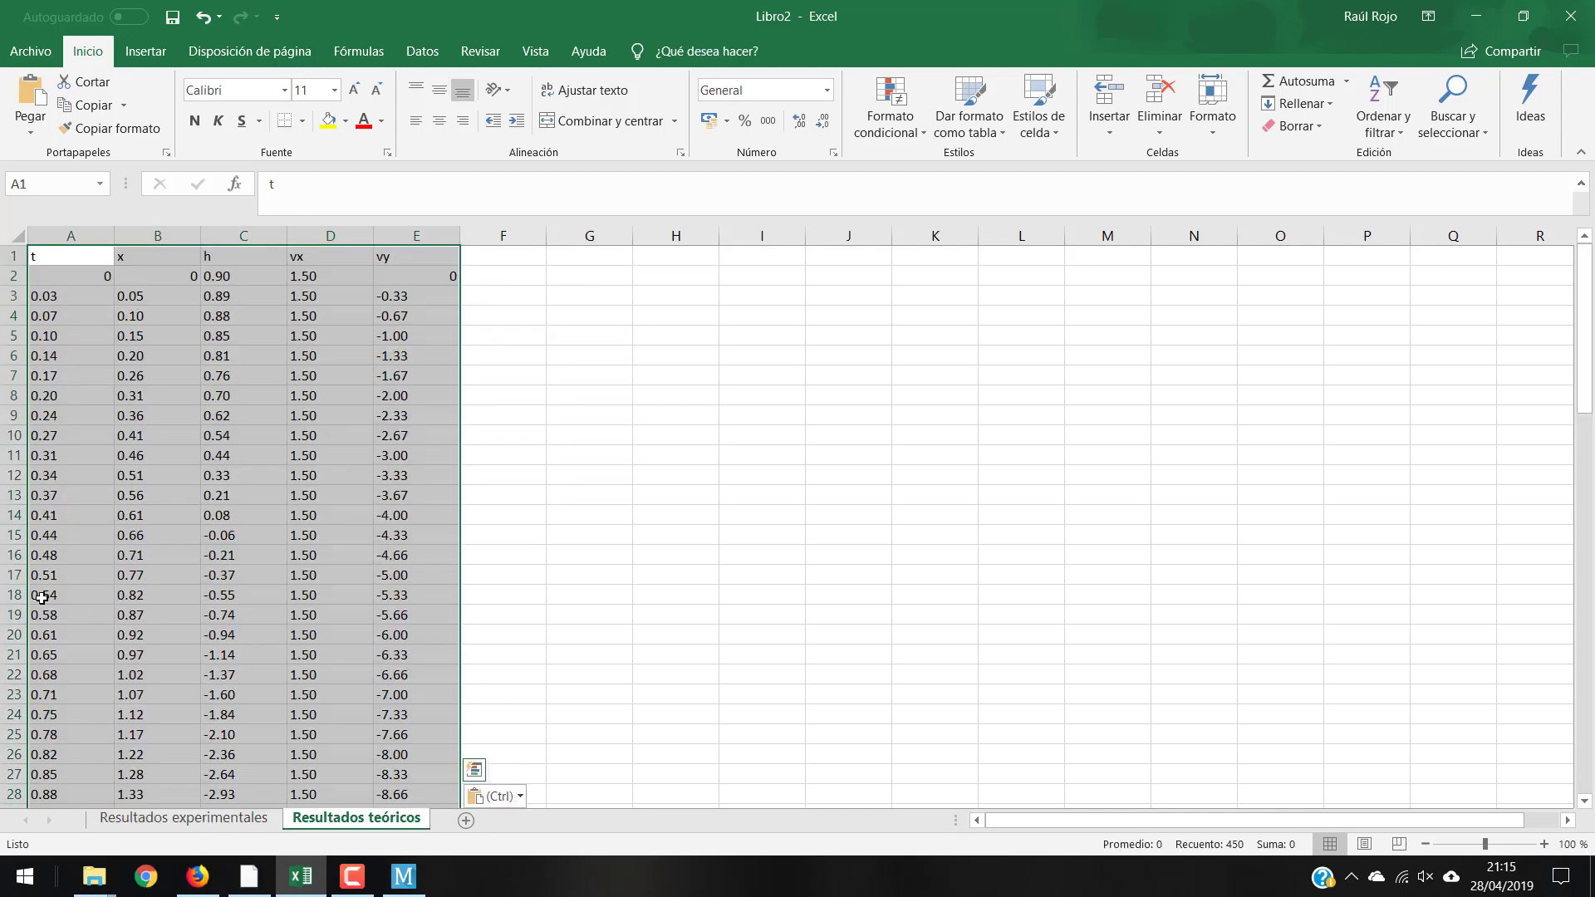
Clear all theoretical data from row 14 downward, keeping the times up to 0.37.
left_click(10, 497)
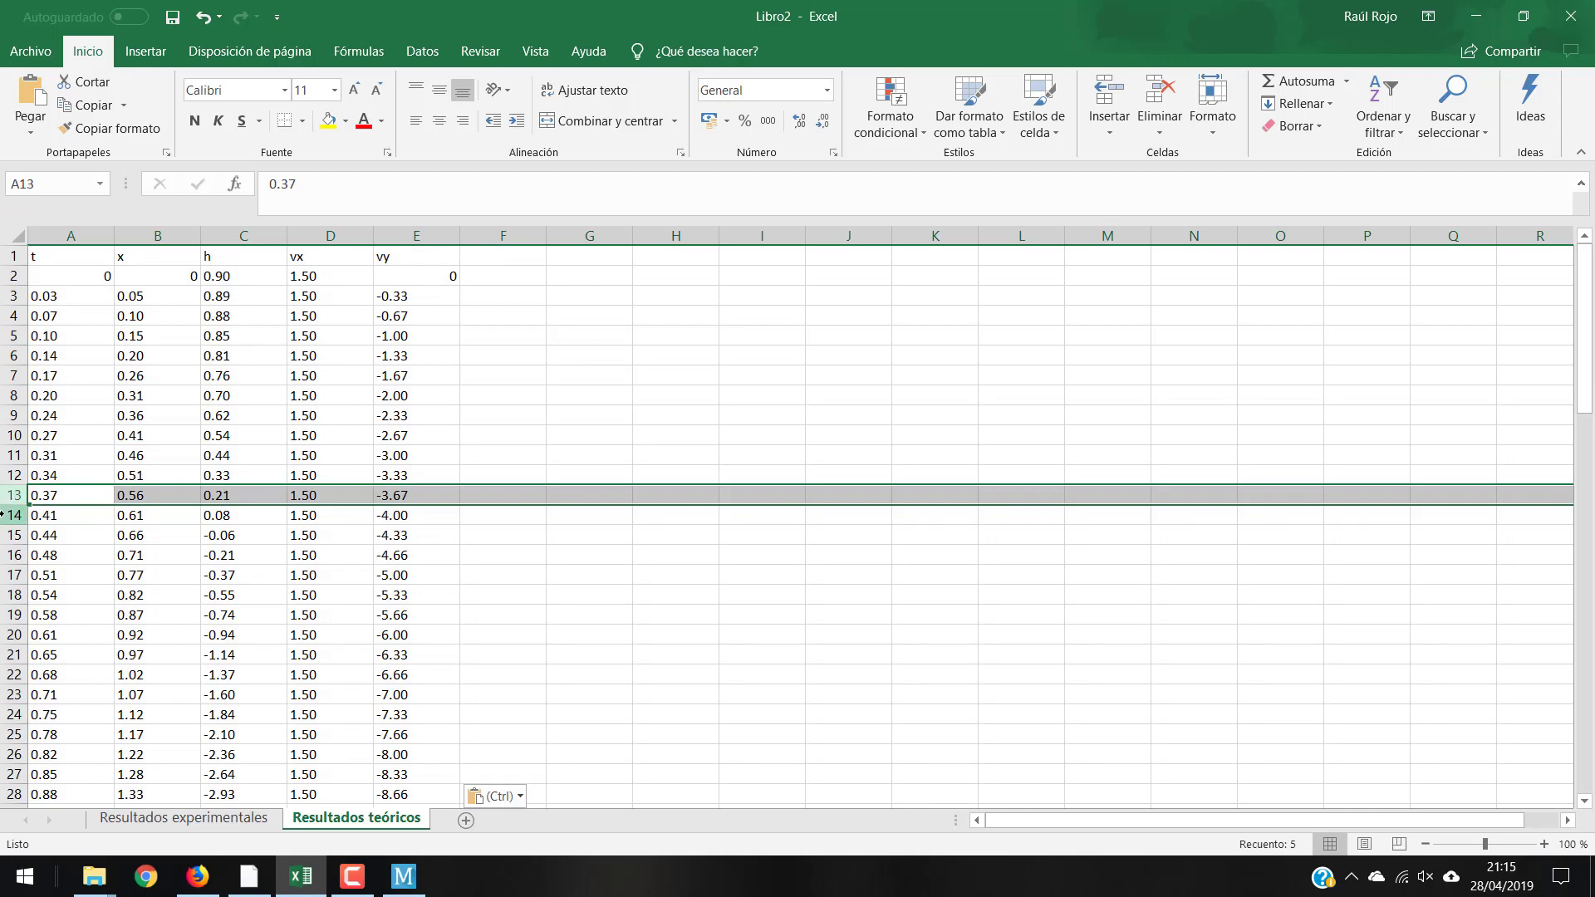
left_click_drag(2, 515, 35, 755)
key("Delete")
scroll(34, 755, "up", 20)
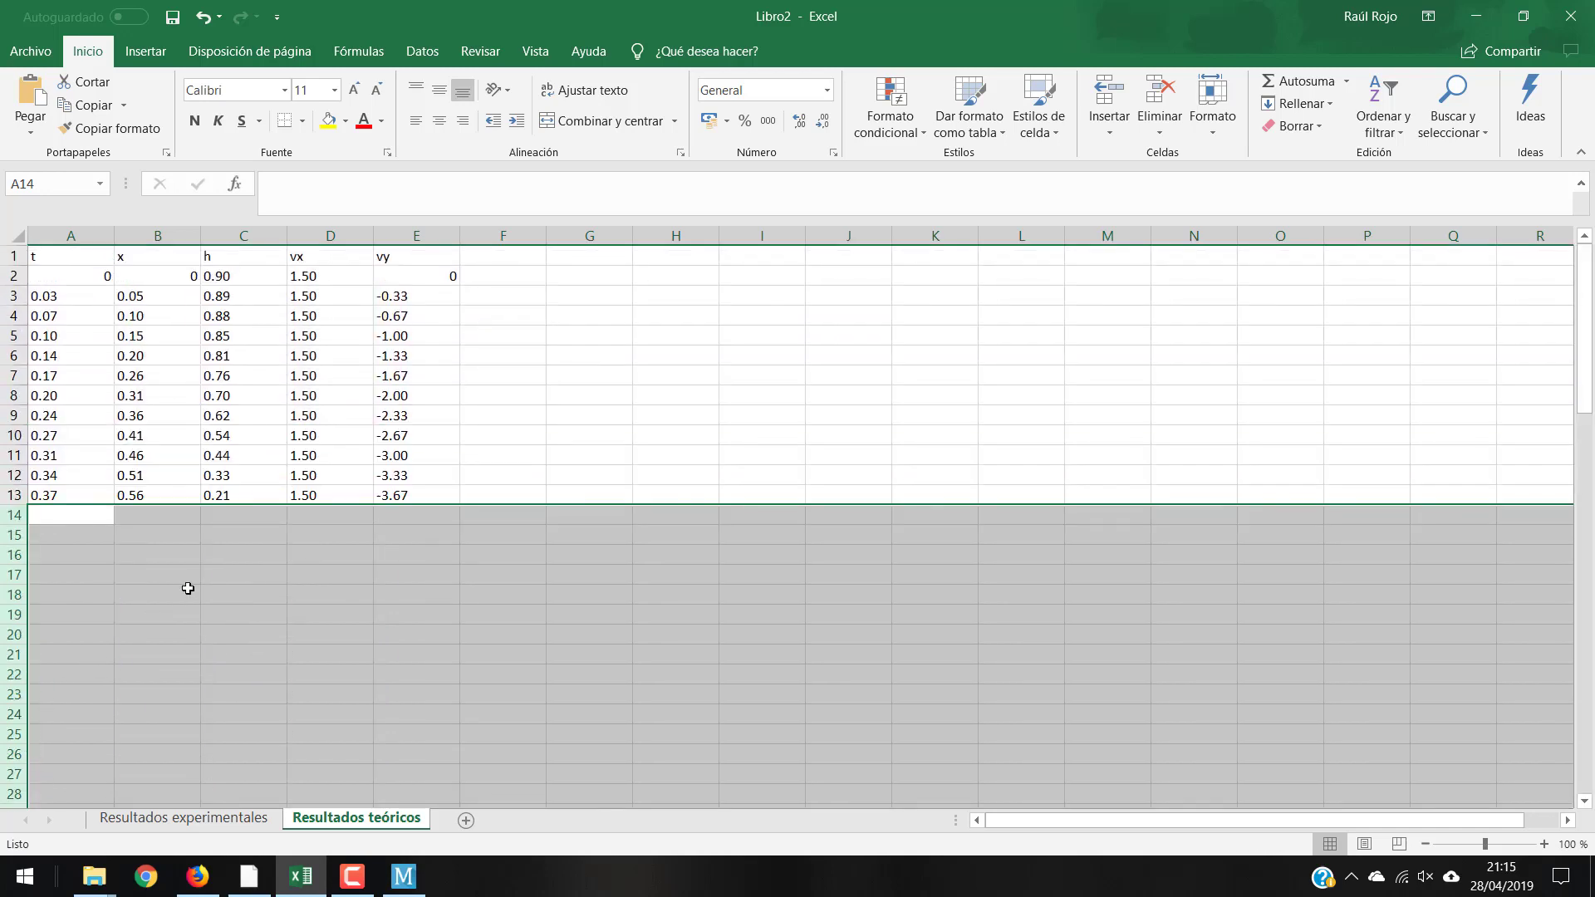
left_click(590, 375)
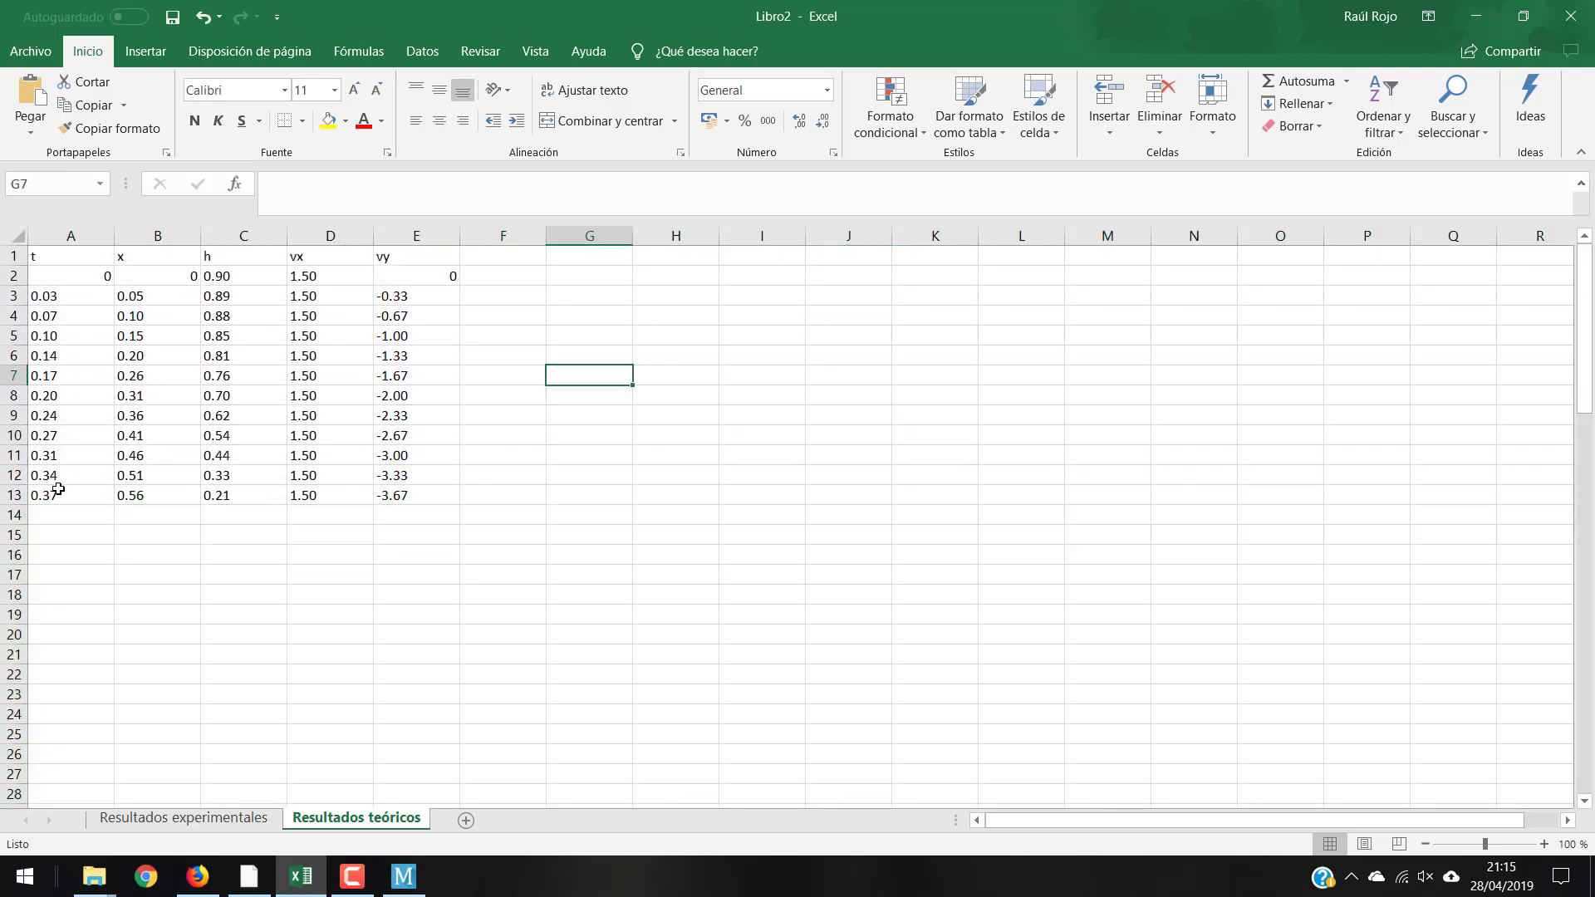
Delete the masa_A title row from Resultados experimentales and compare the layout of both result sheets.
left_click(177, 826)
left_click(13, 256)
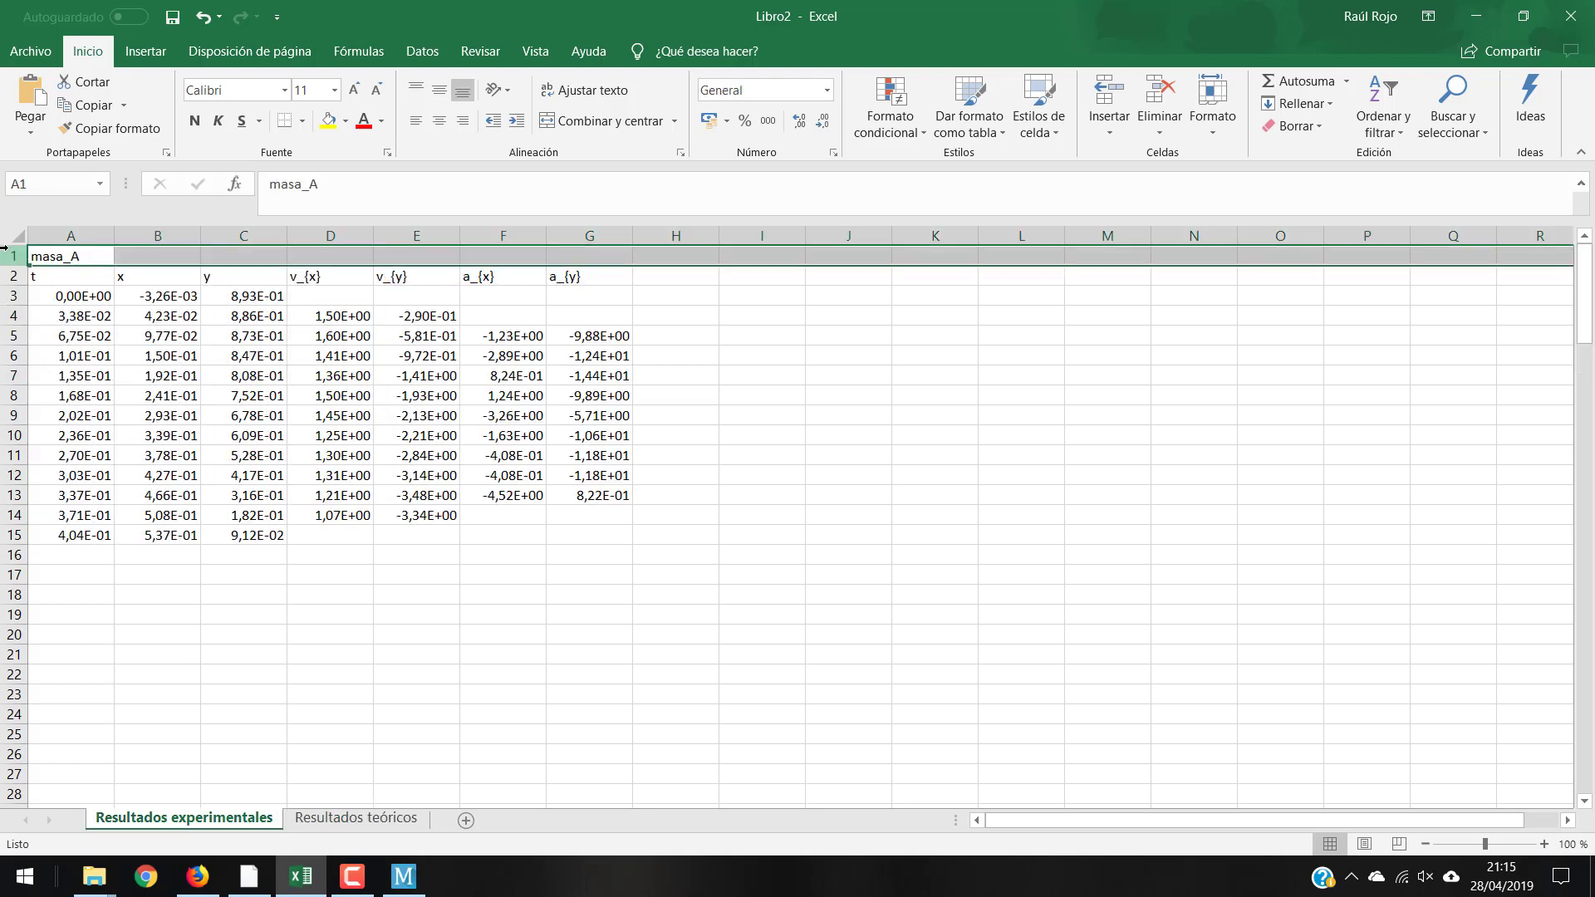
right_click(11, 253)
left_click(46, 417)
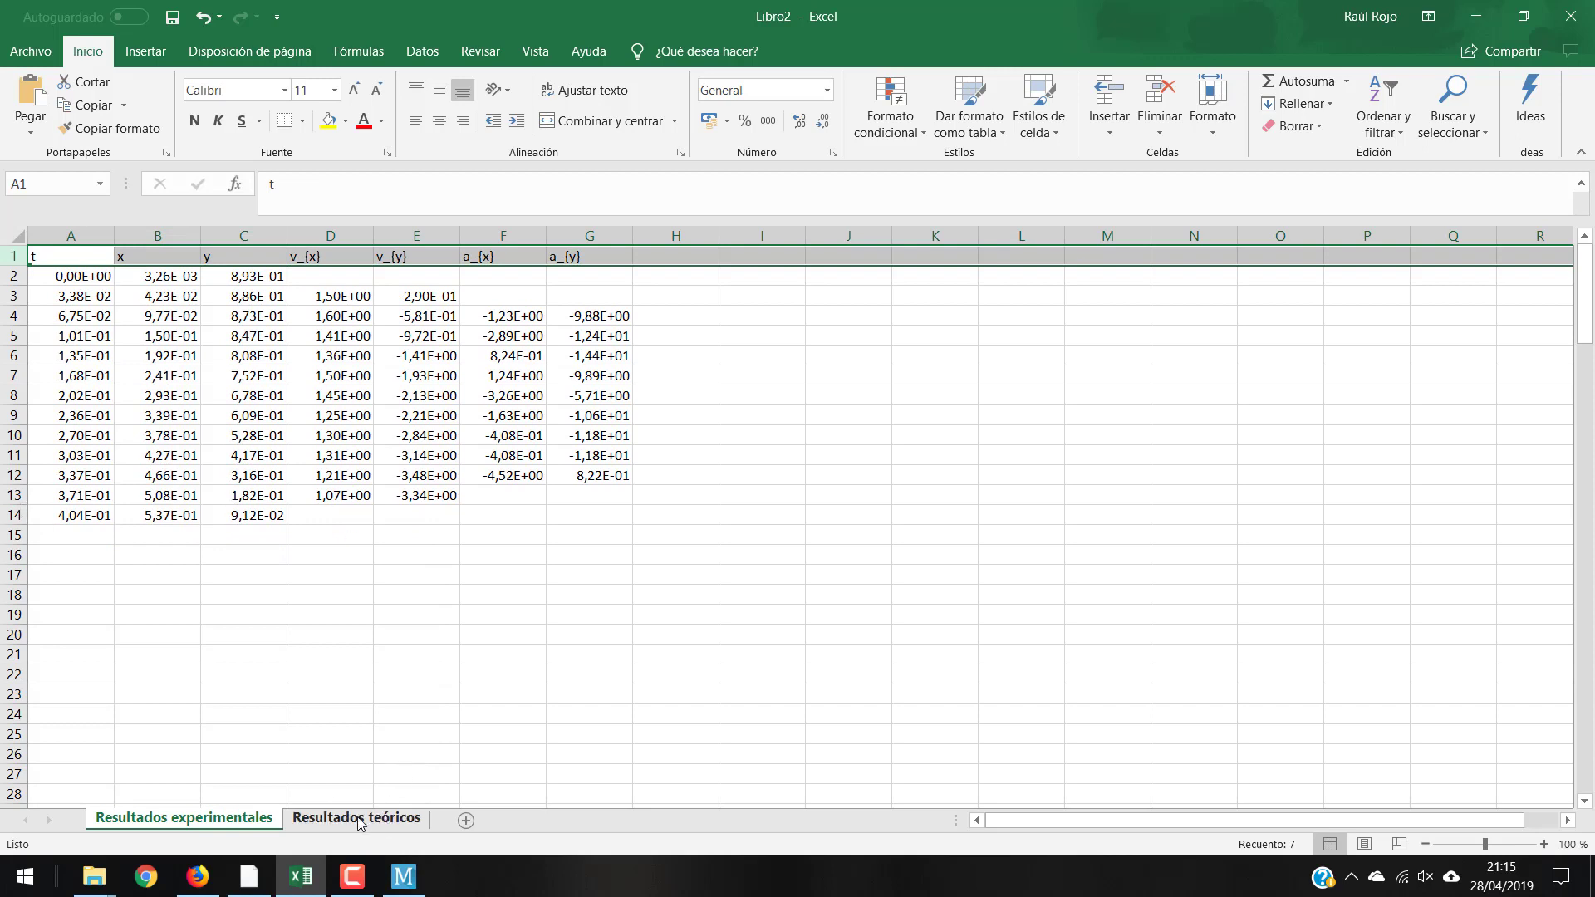
left_click(358, 821)
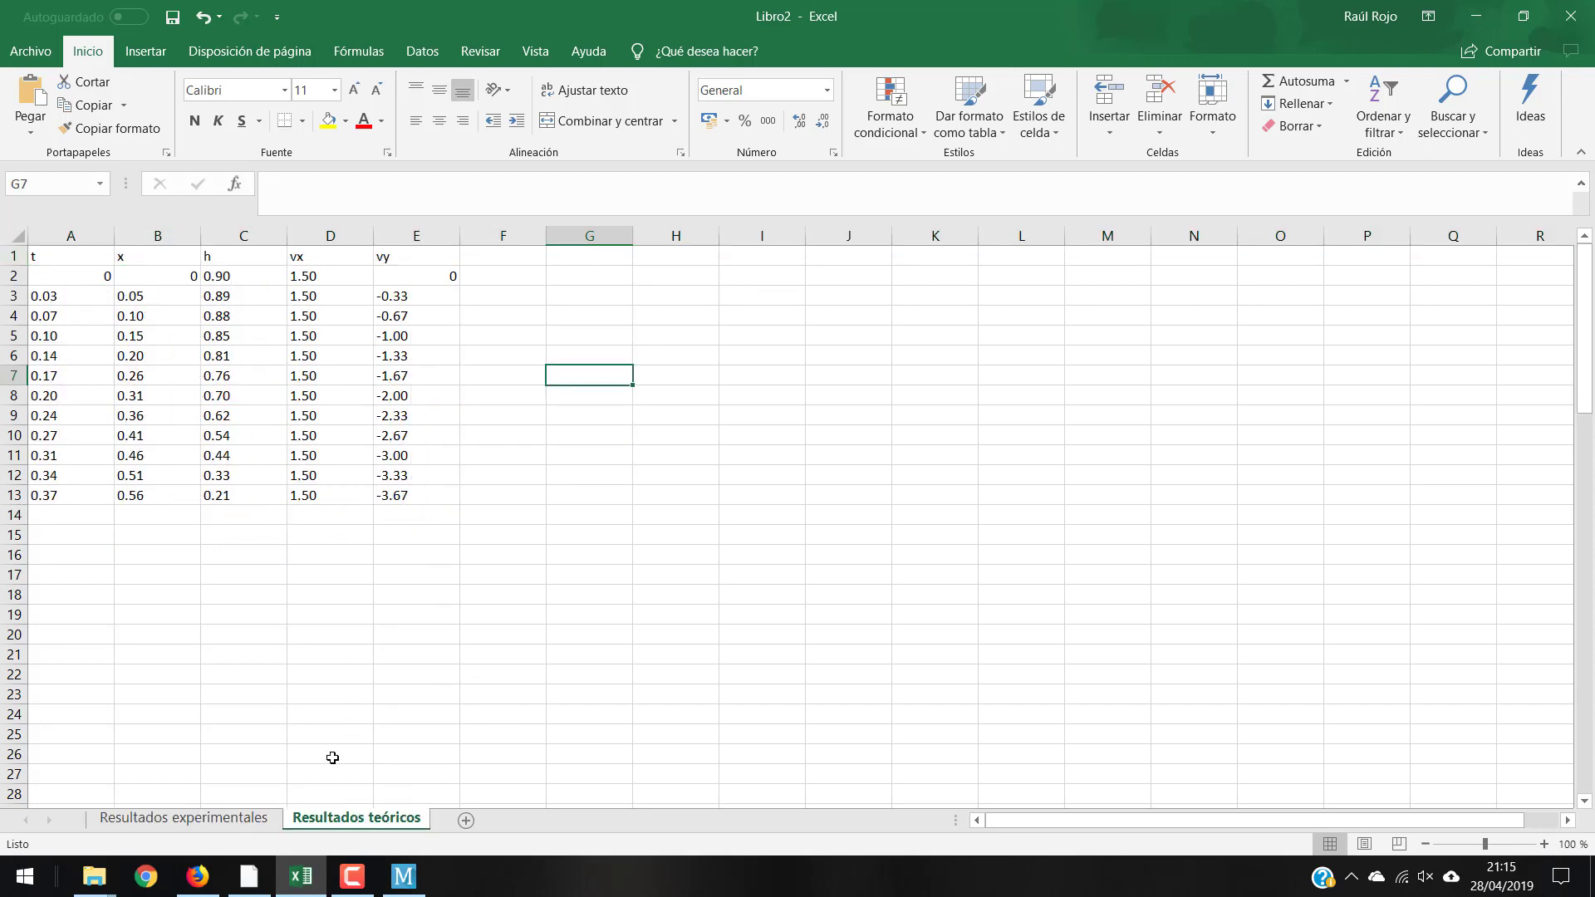
left_click(236, 821)
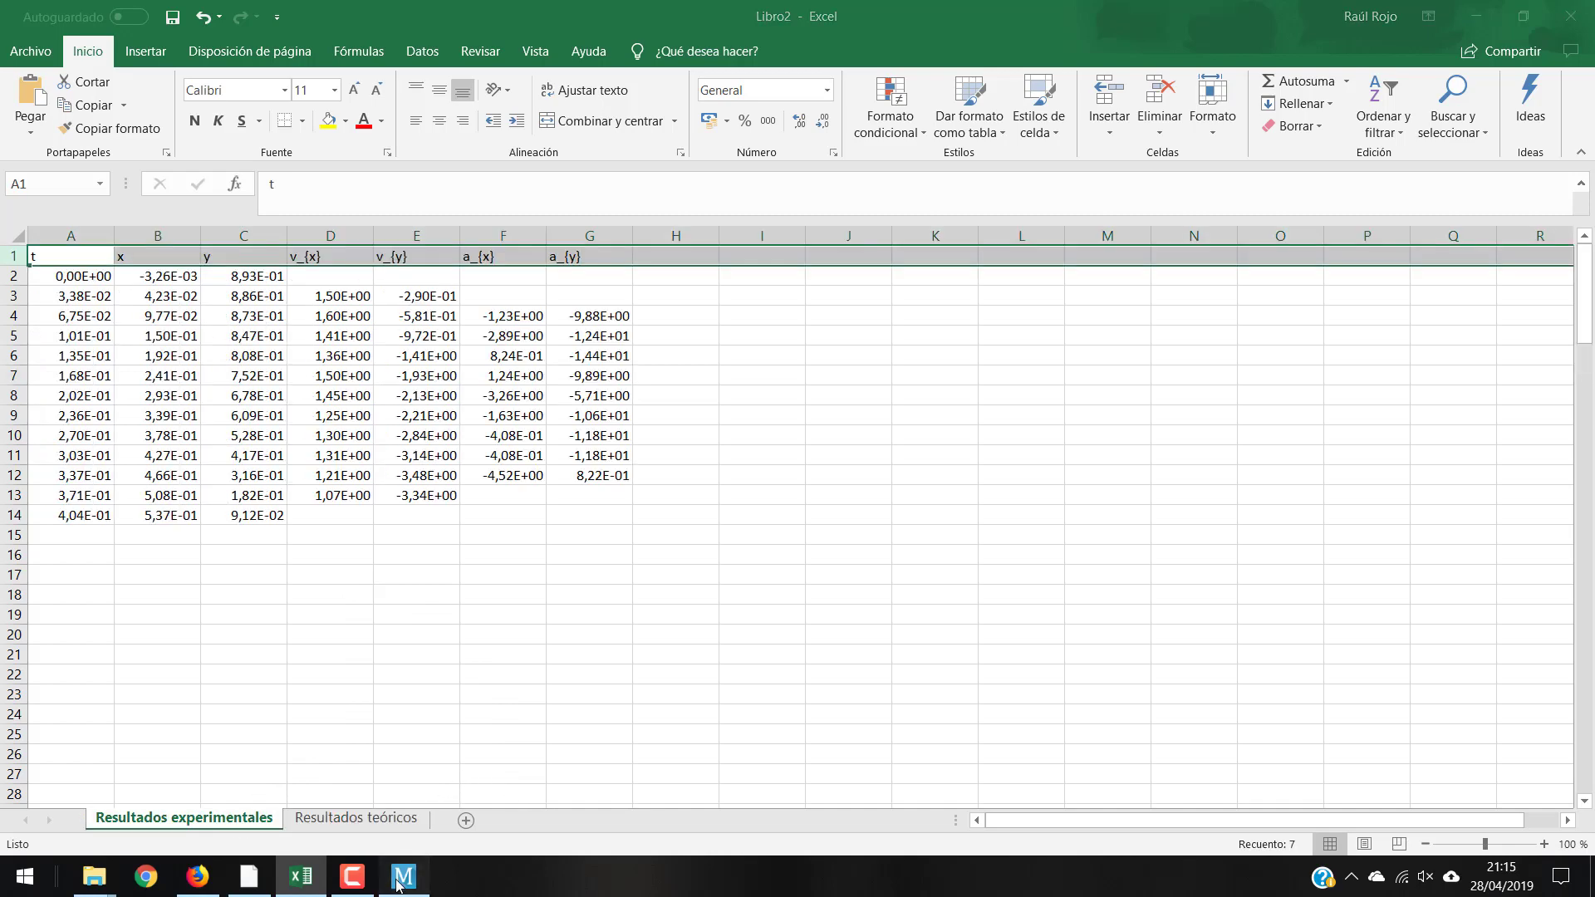
Return to Modellus, minimize the Line Chart window and place a particle in the free workspace.
left_click(403, 877)
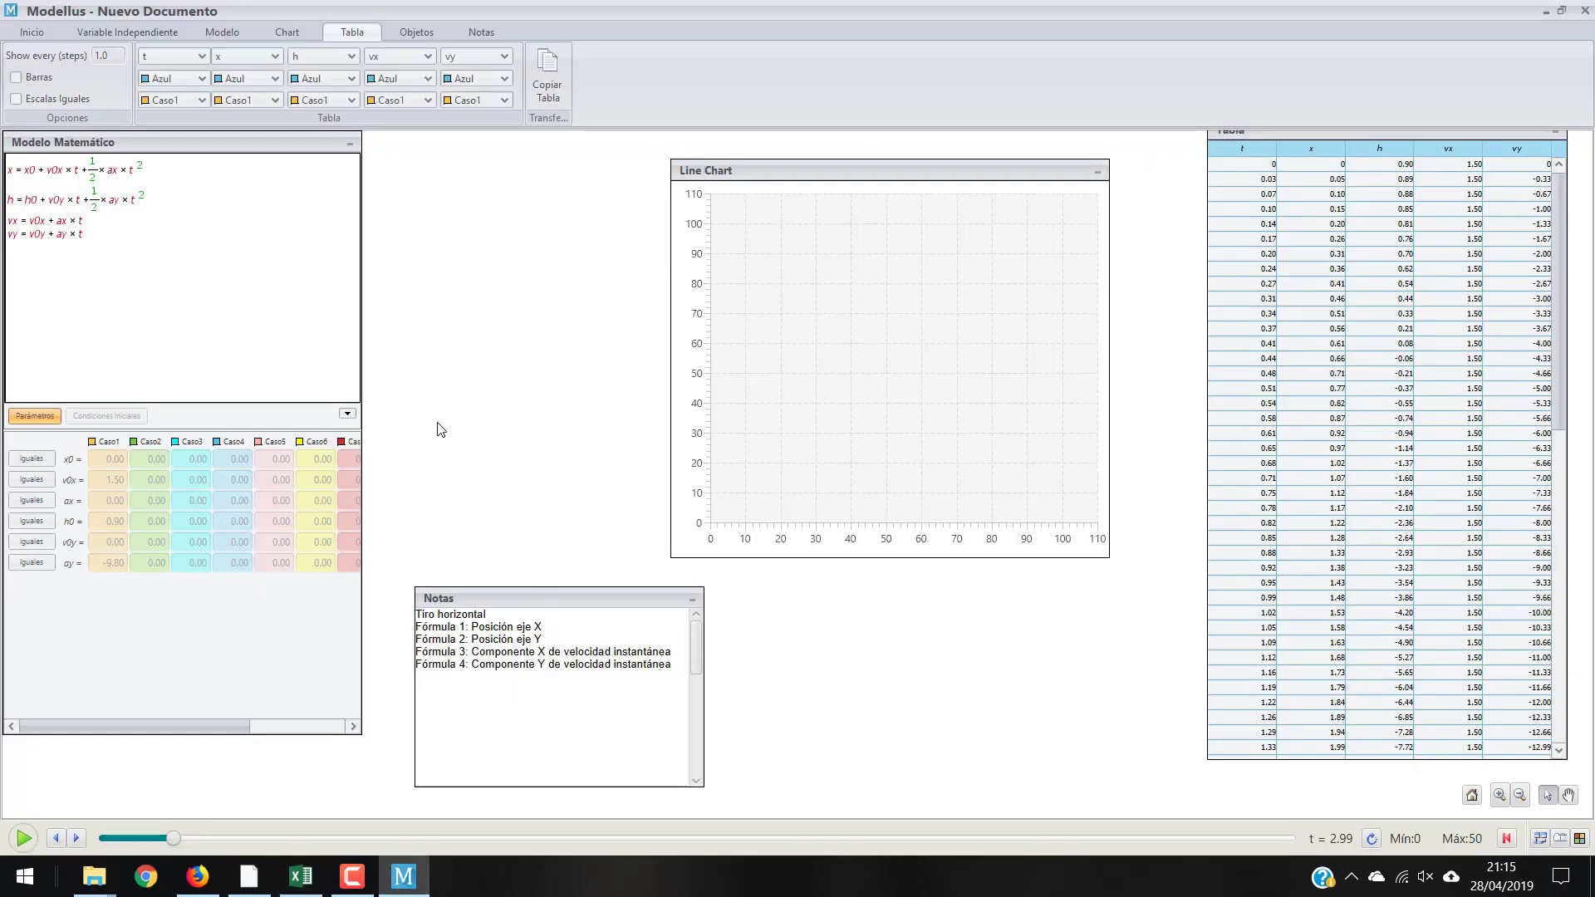
left_click(1094, 172)
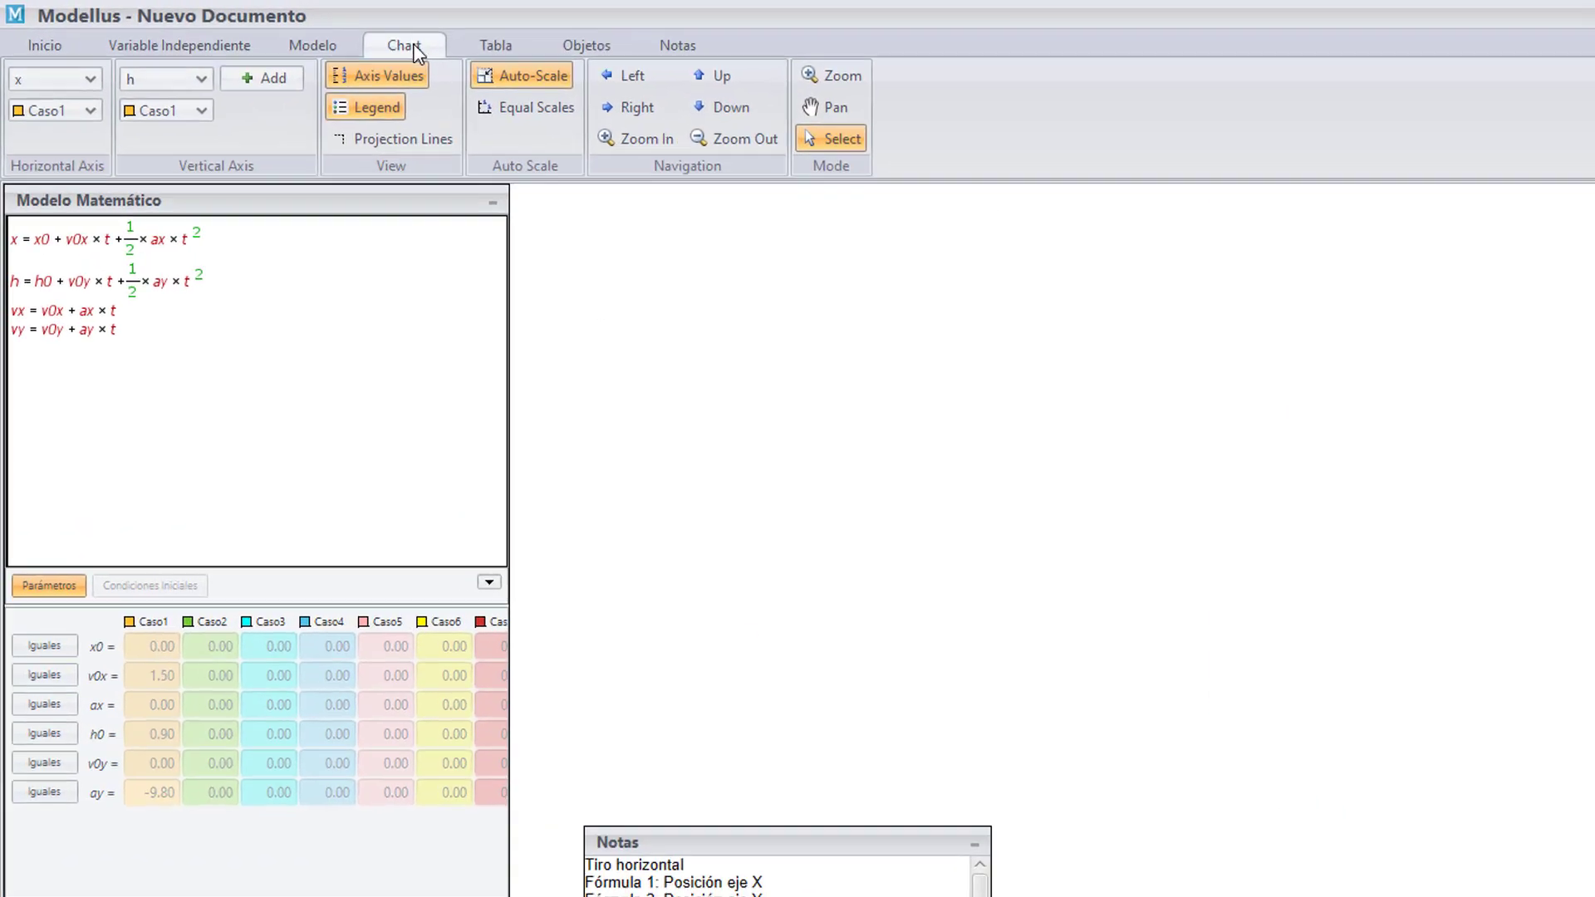
left_click(689, 55)
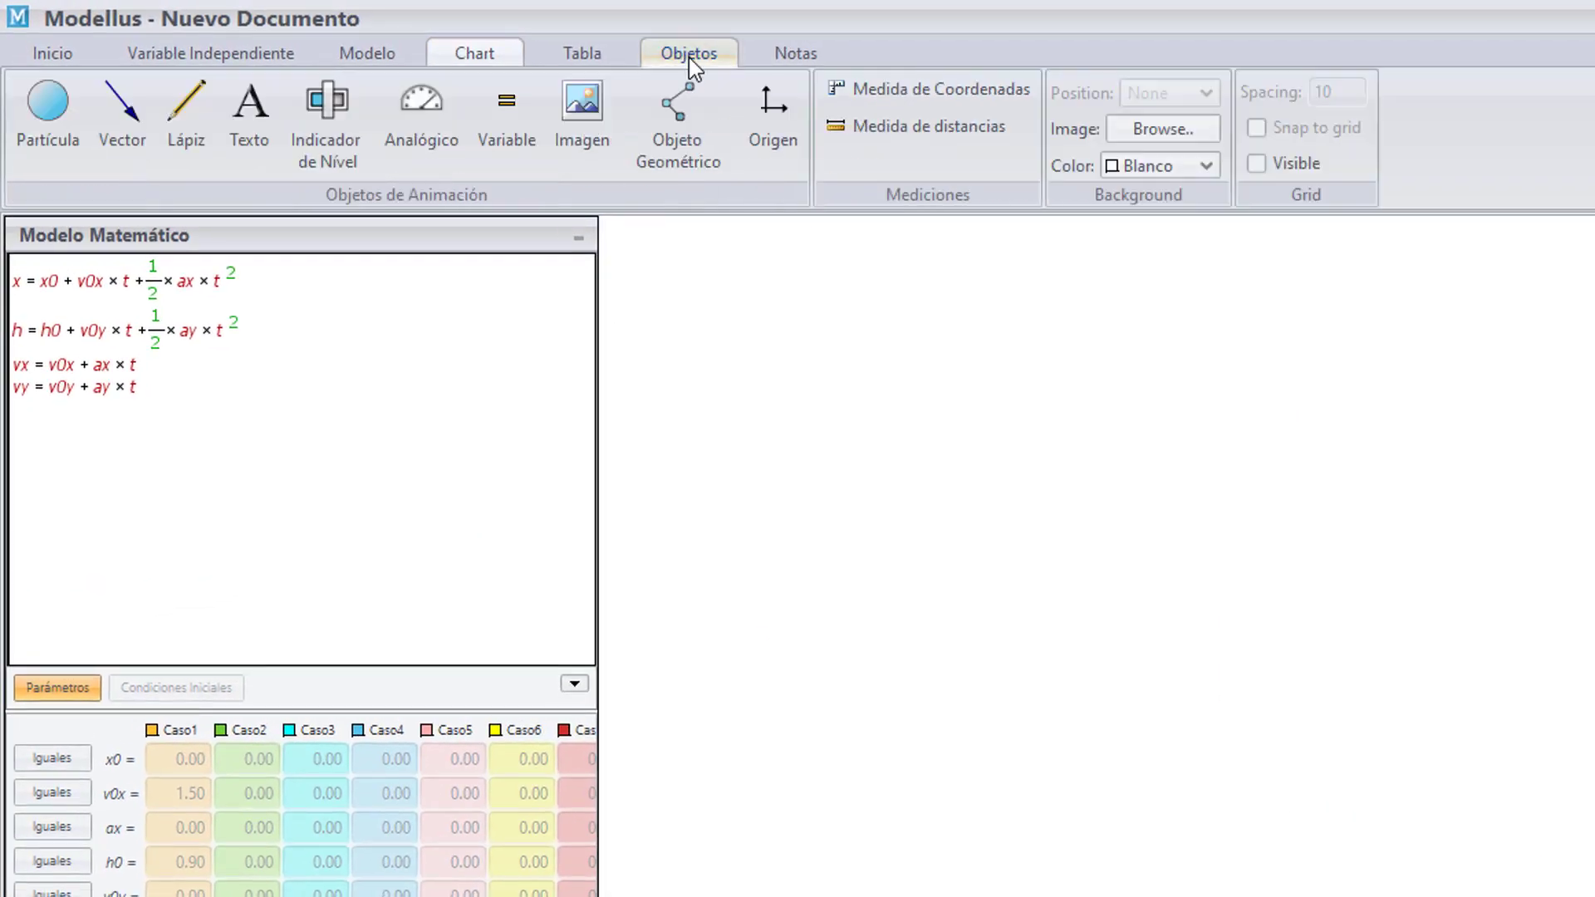
left_click(51, 105)
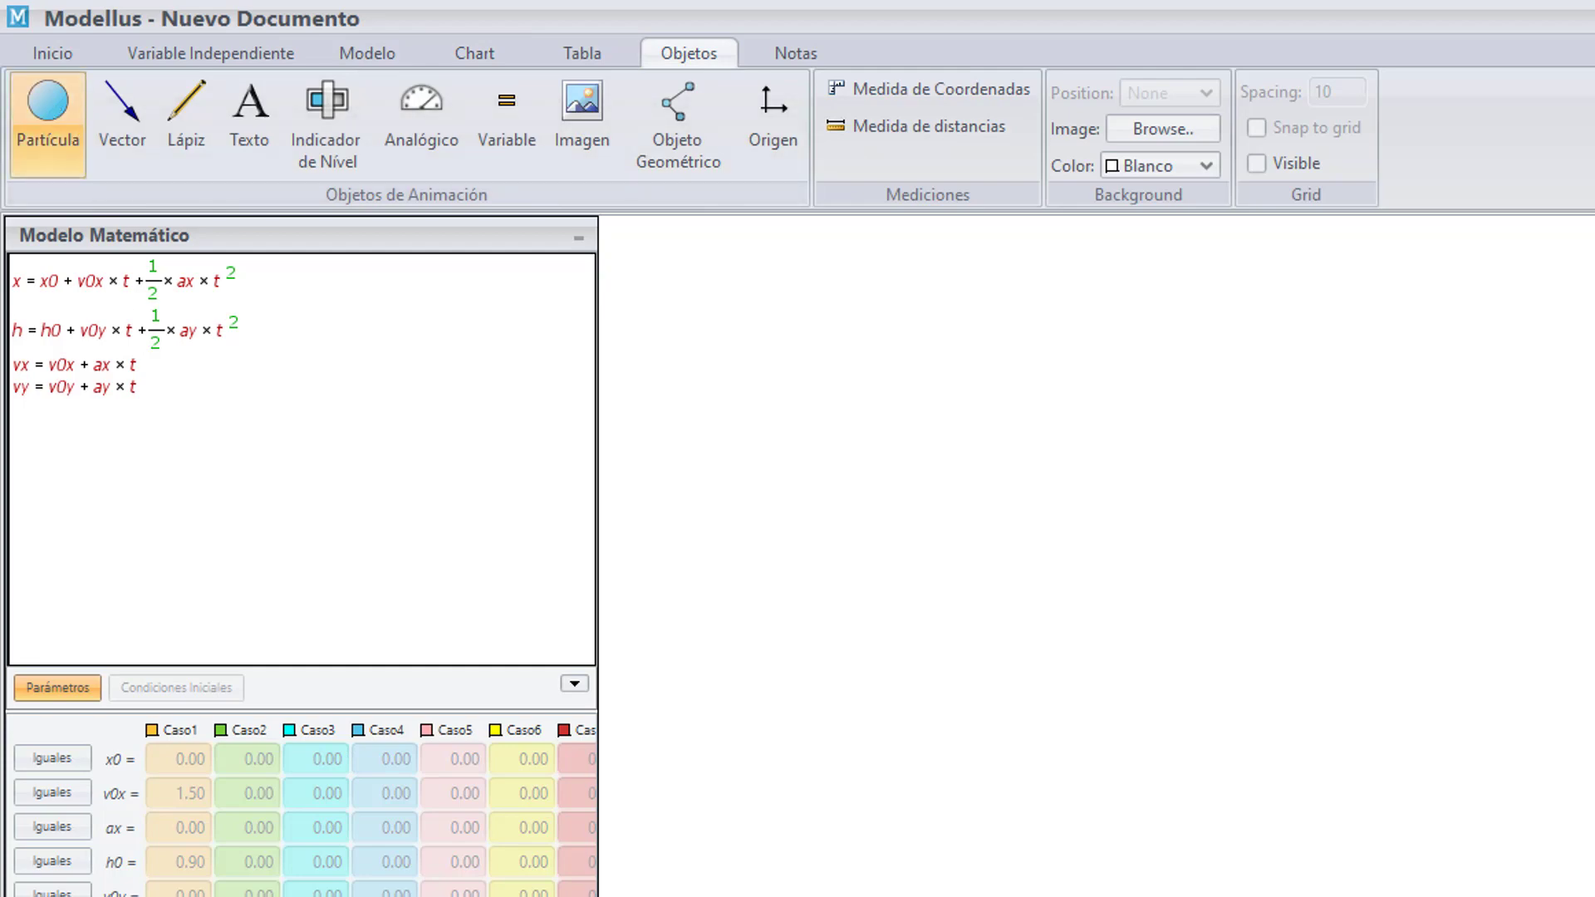
left_click(1049, 436)
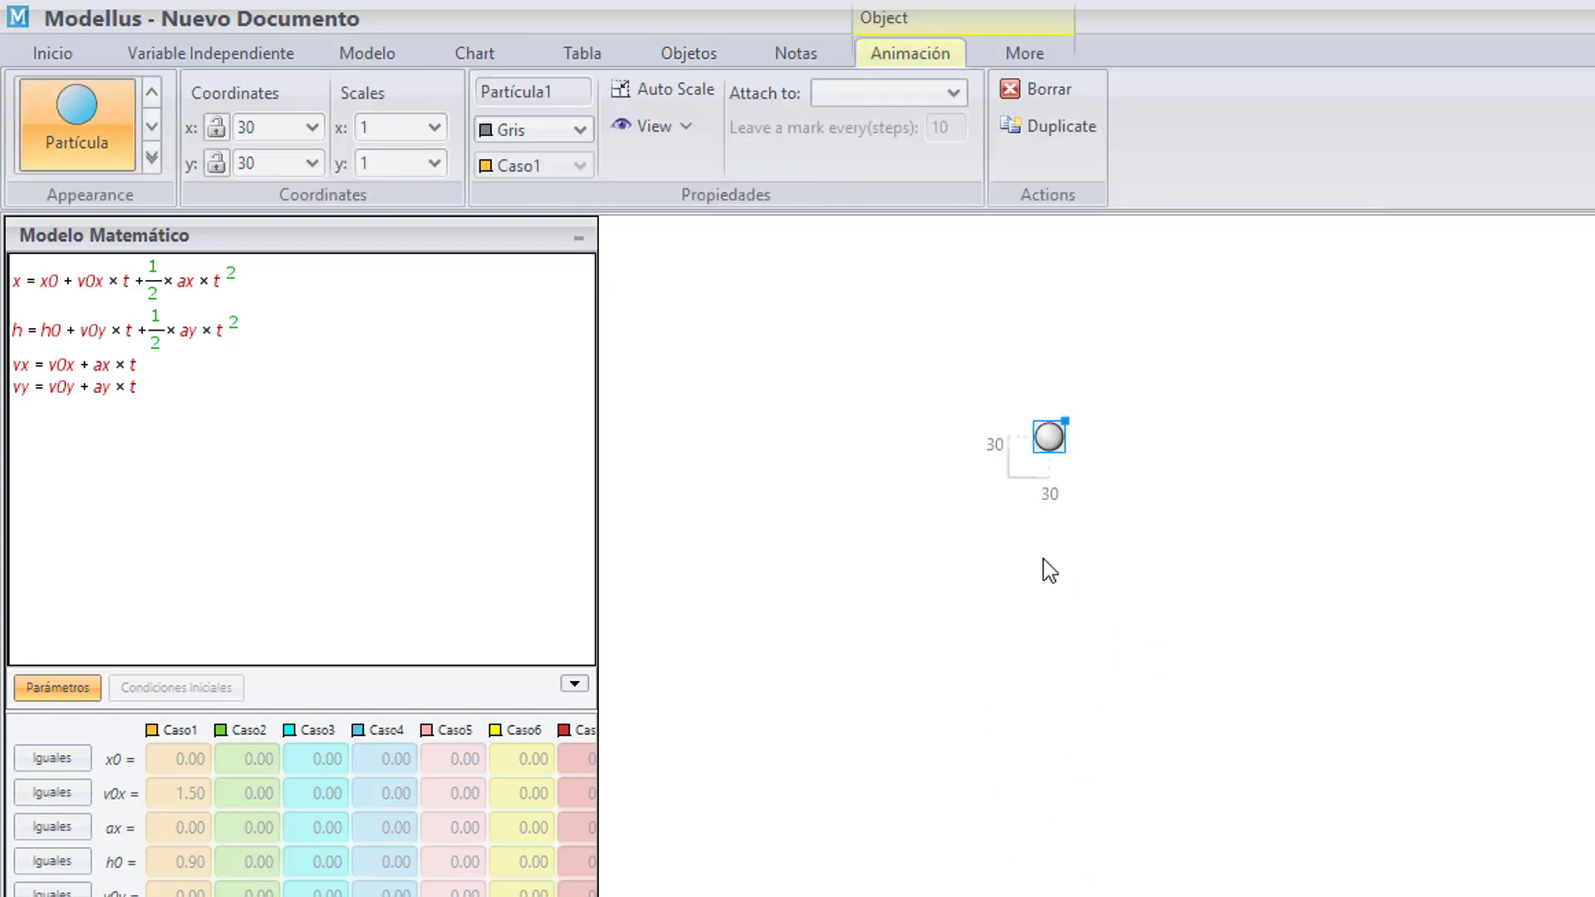
Link the particle's horizontal coordinate to x and its vertical coordinate to h.
left_click(309, 126)
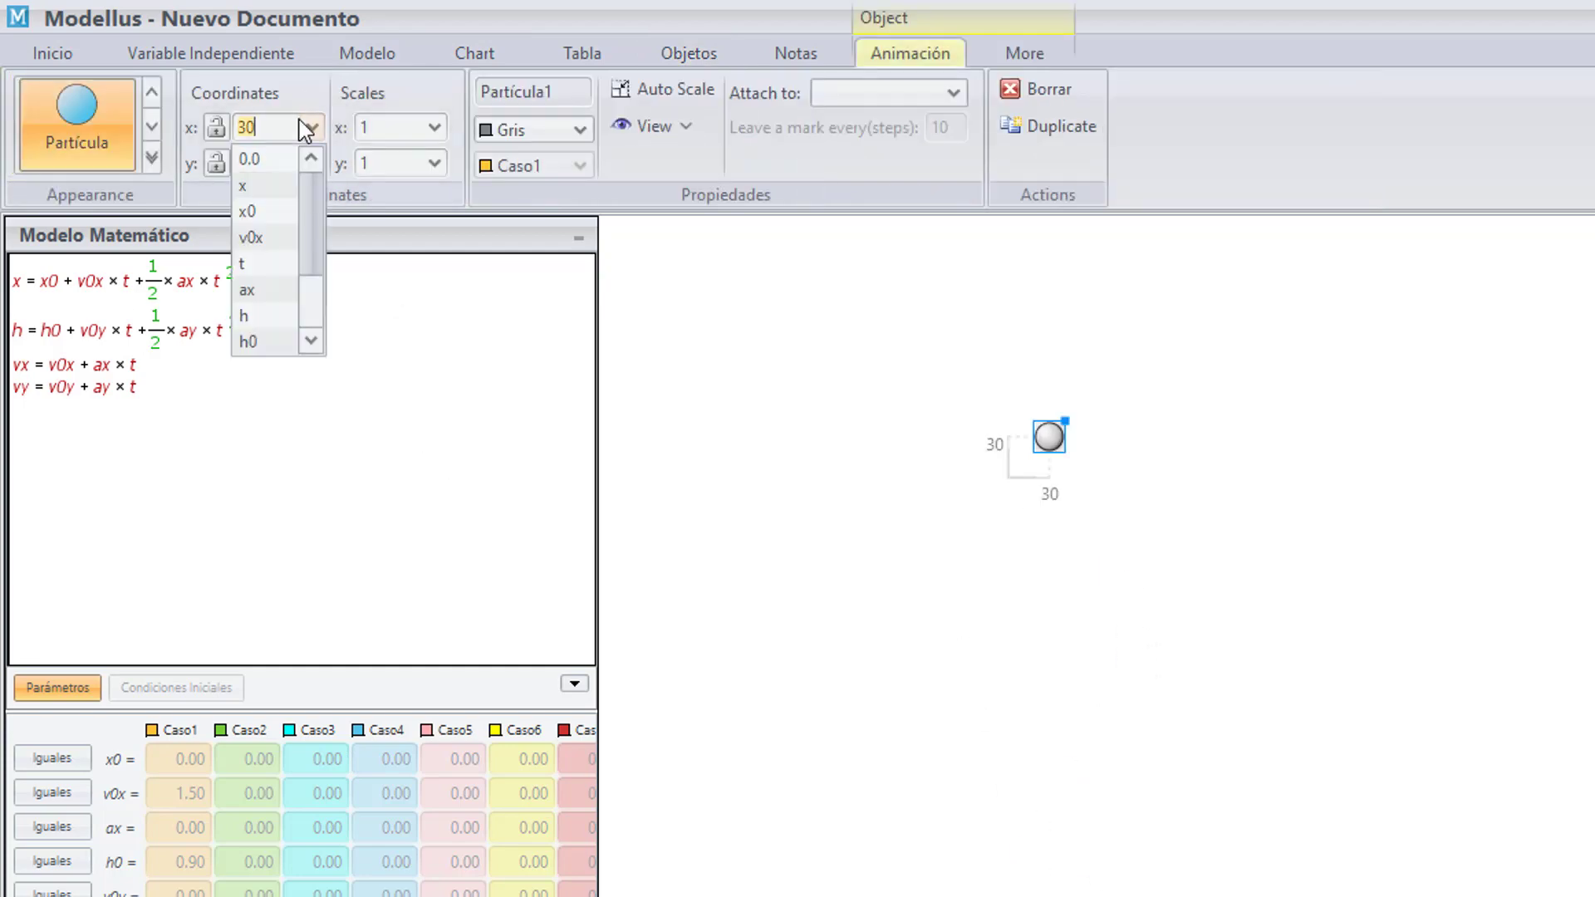
left_click(265, 181)
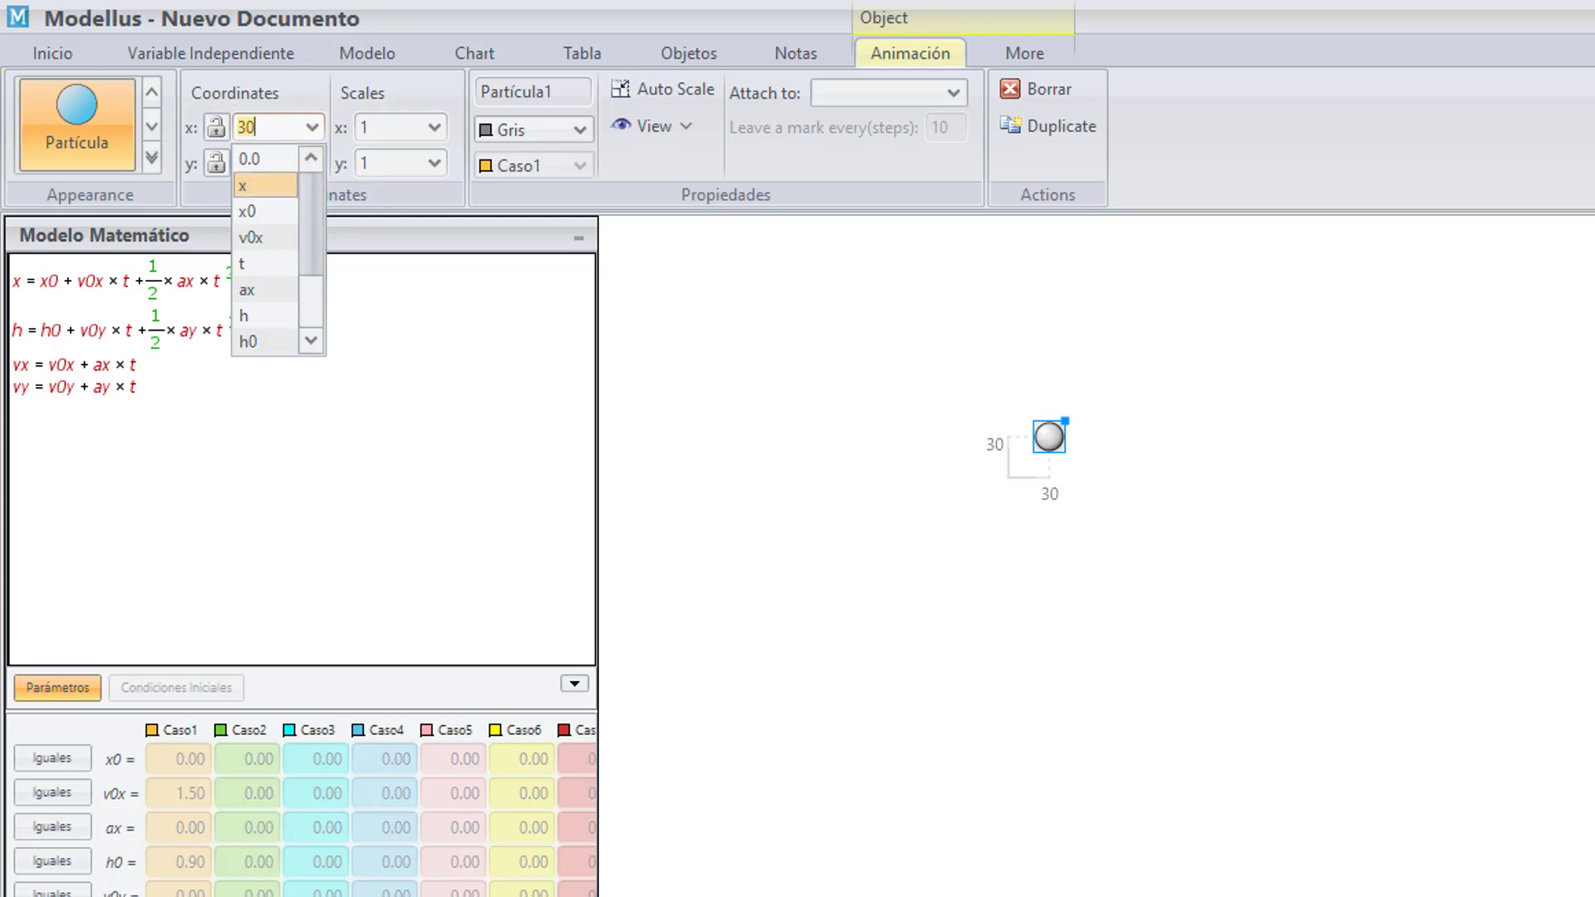
left_click(314, 128)
left_click(270, 186)
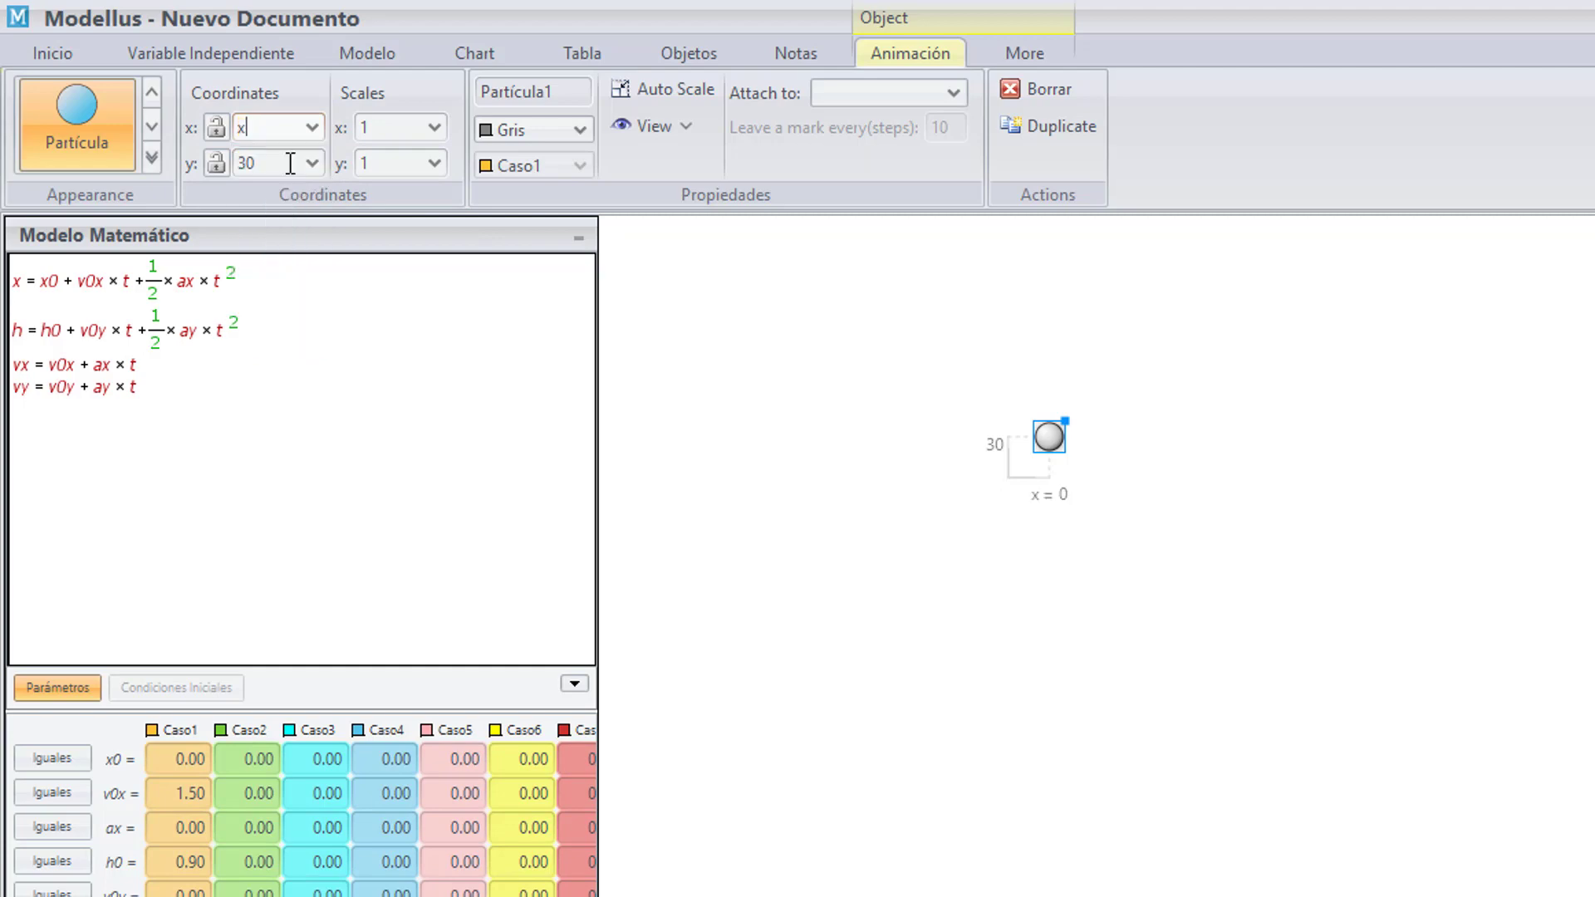
left_click(306, 163)
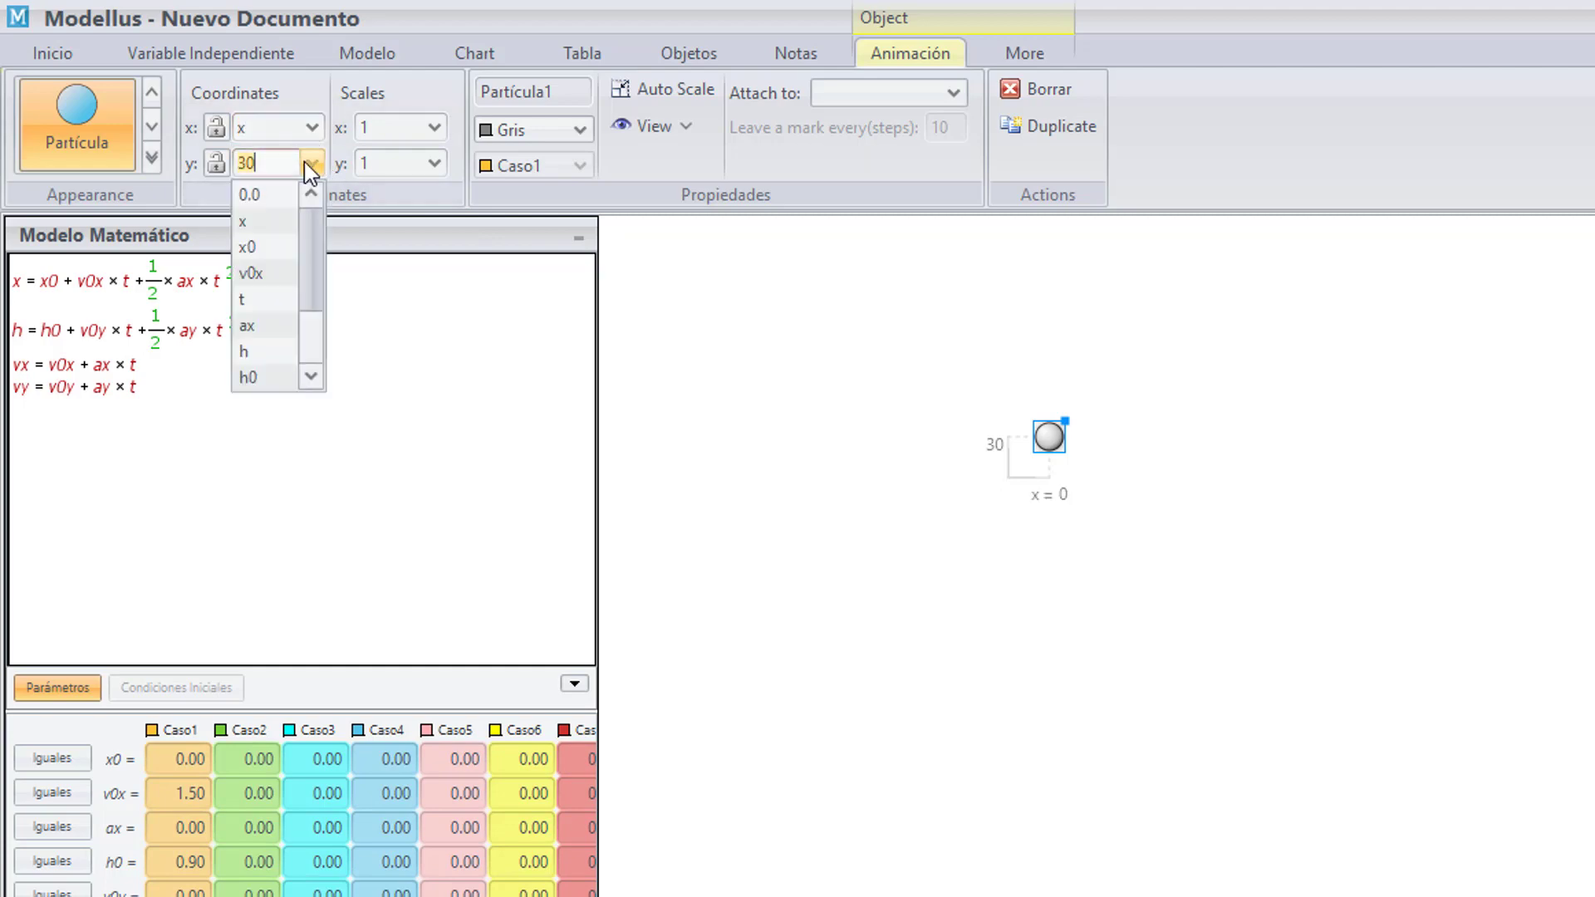
left_click(262, 353)
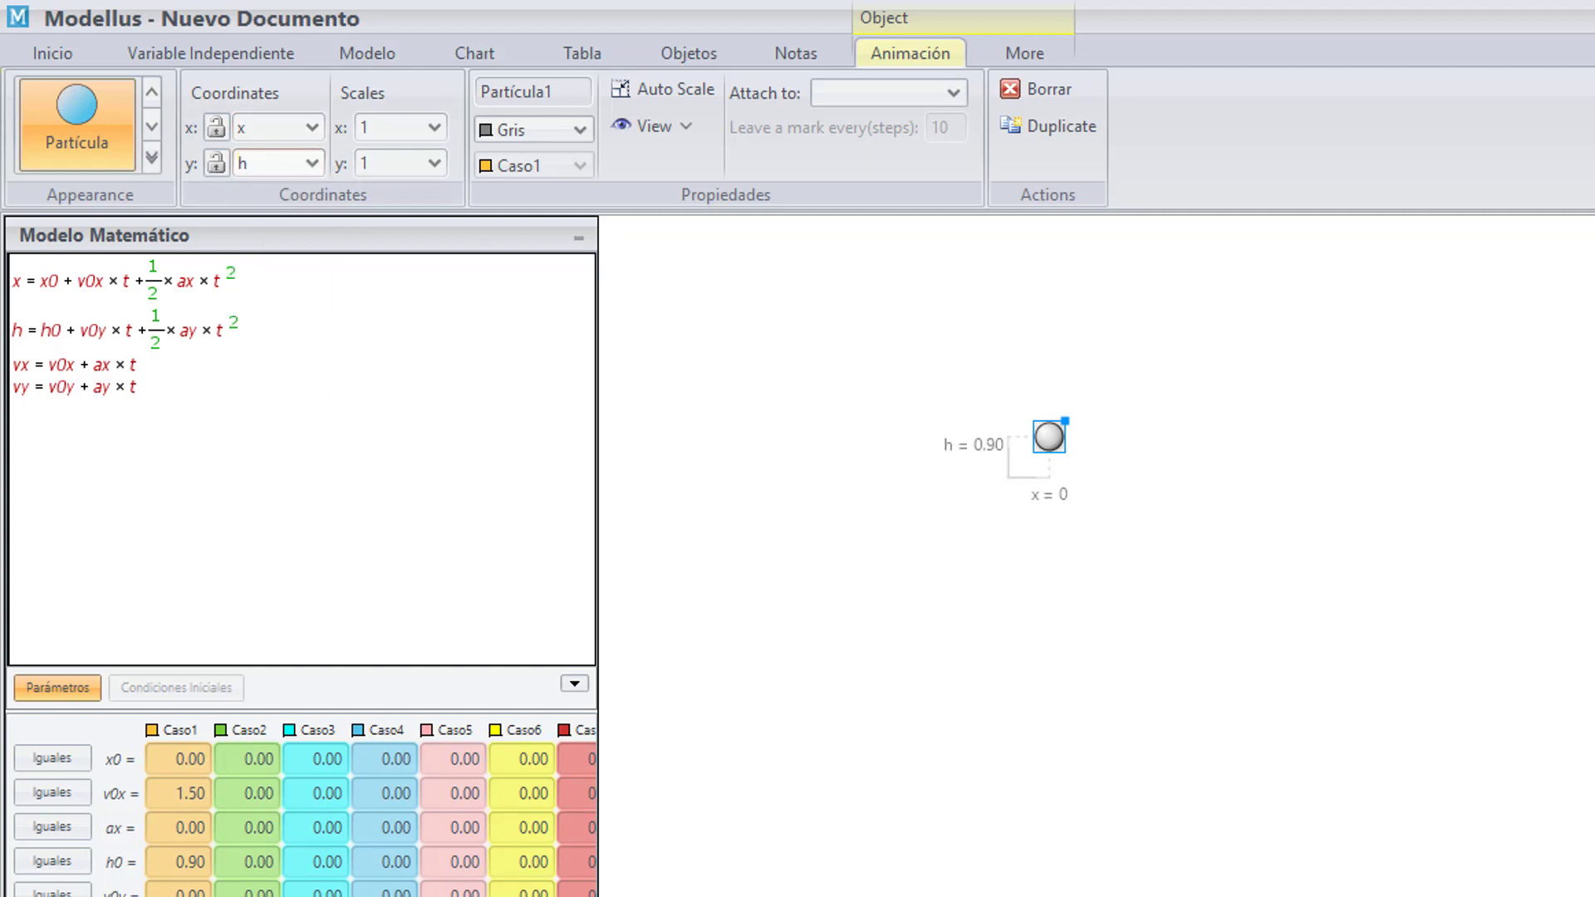
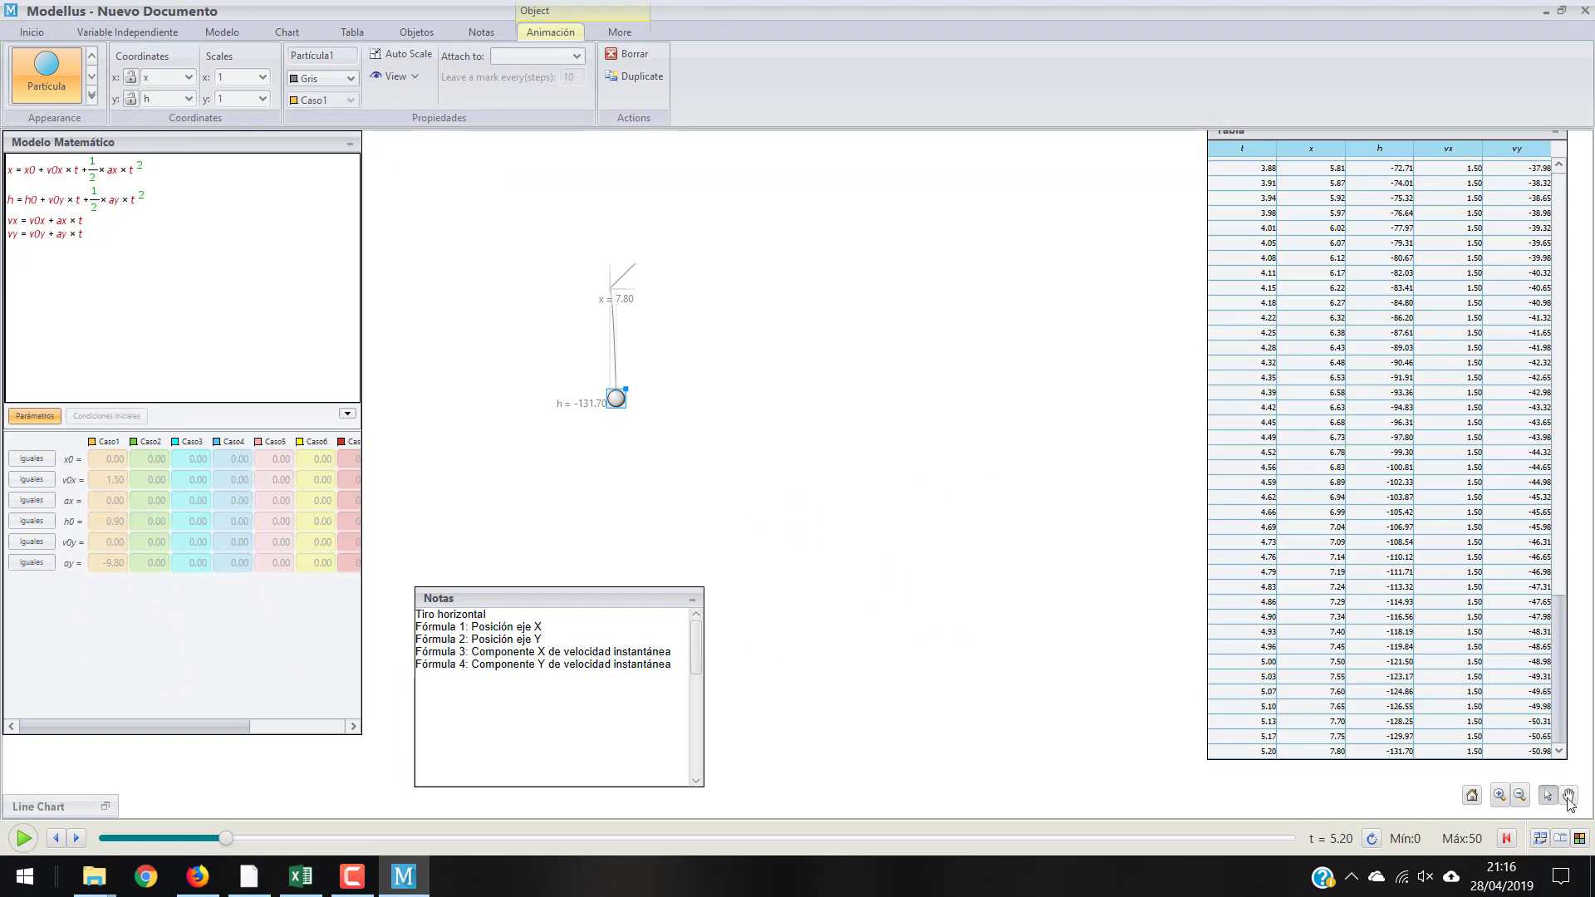
Pan and zoom the workspace to examine the particle's trajectory between the mathematical model and the table.
left_click(1569, 795)
left_click(1503, 797)
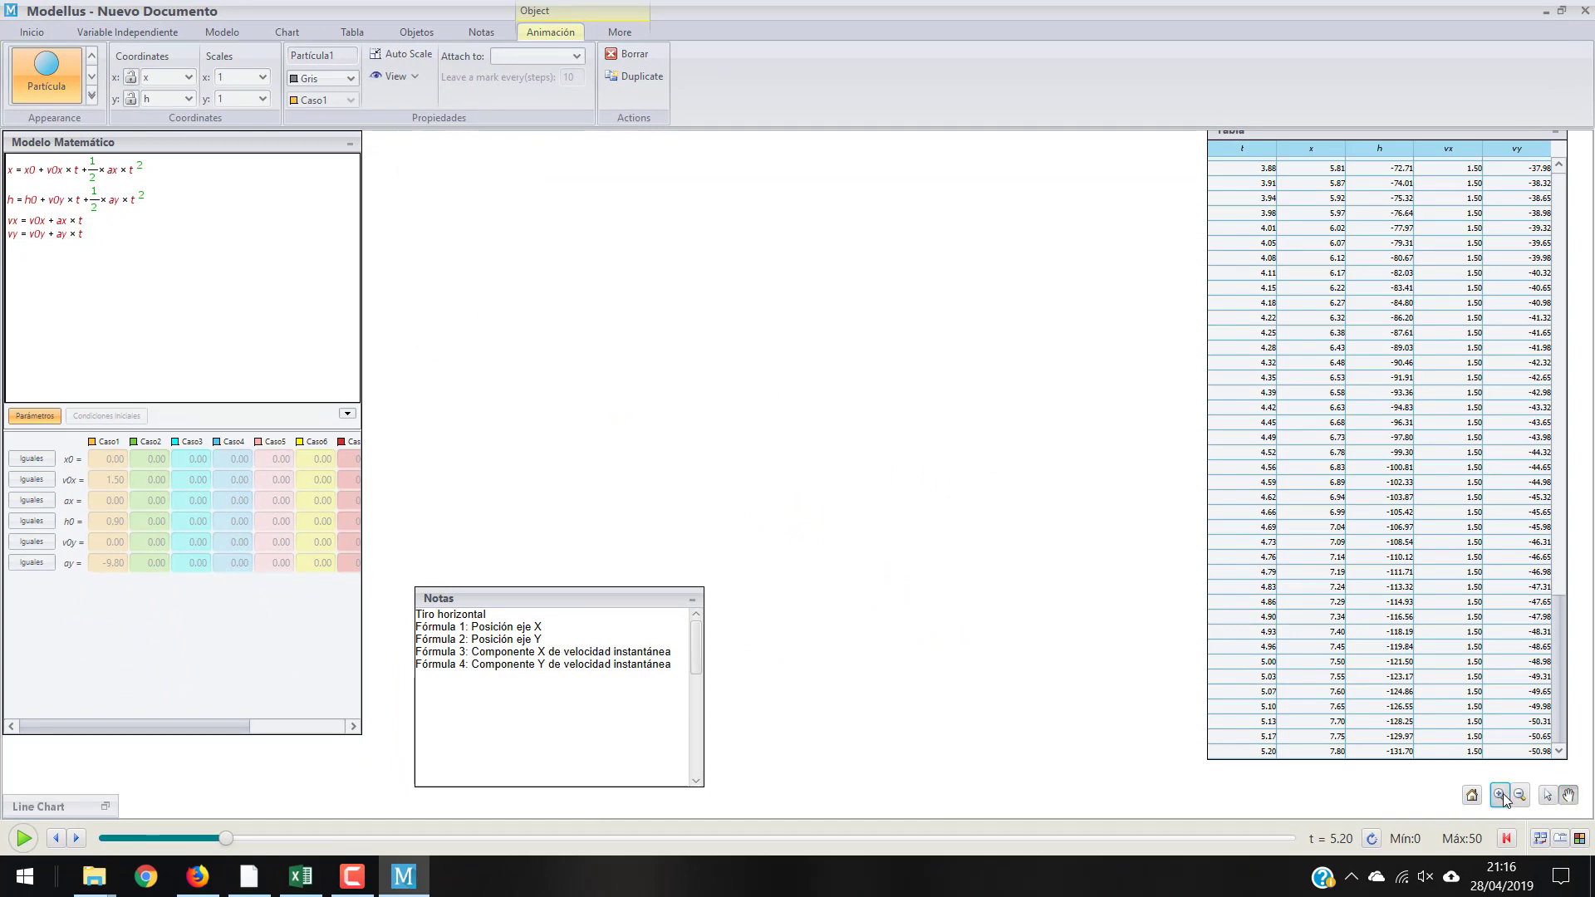
left_click_drag(553, 253, 1176, 654)
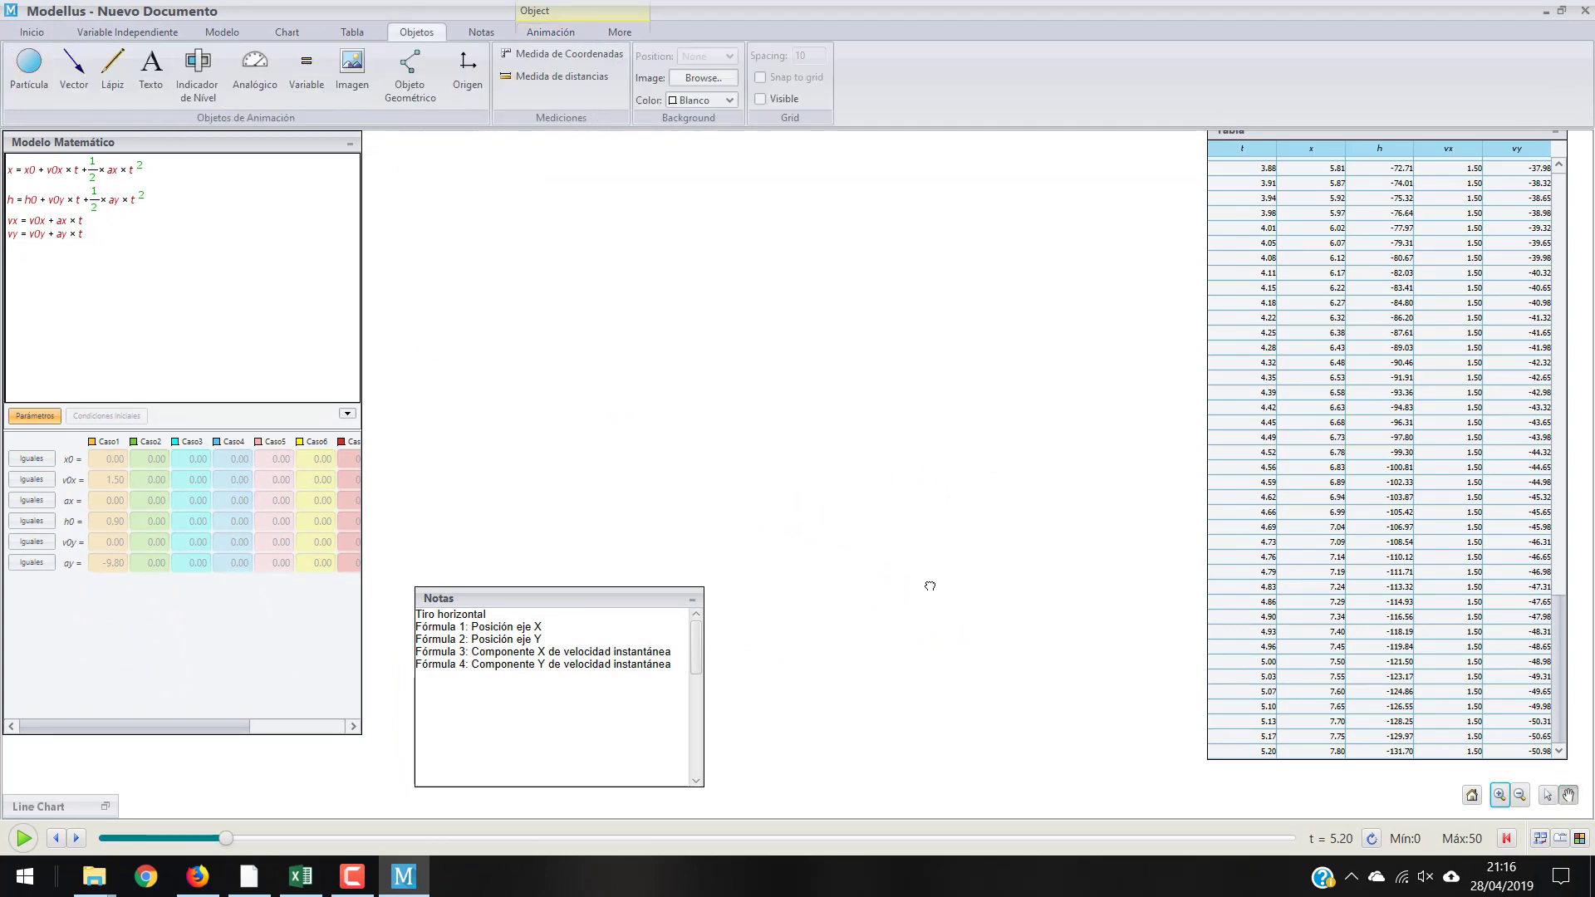
left_click_drag(931, 586, 934, 588)
left_click_drag(491, 285, 718, 398)
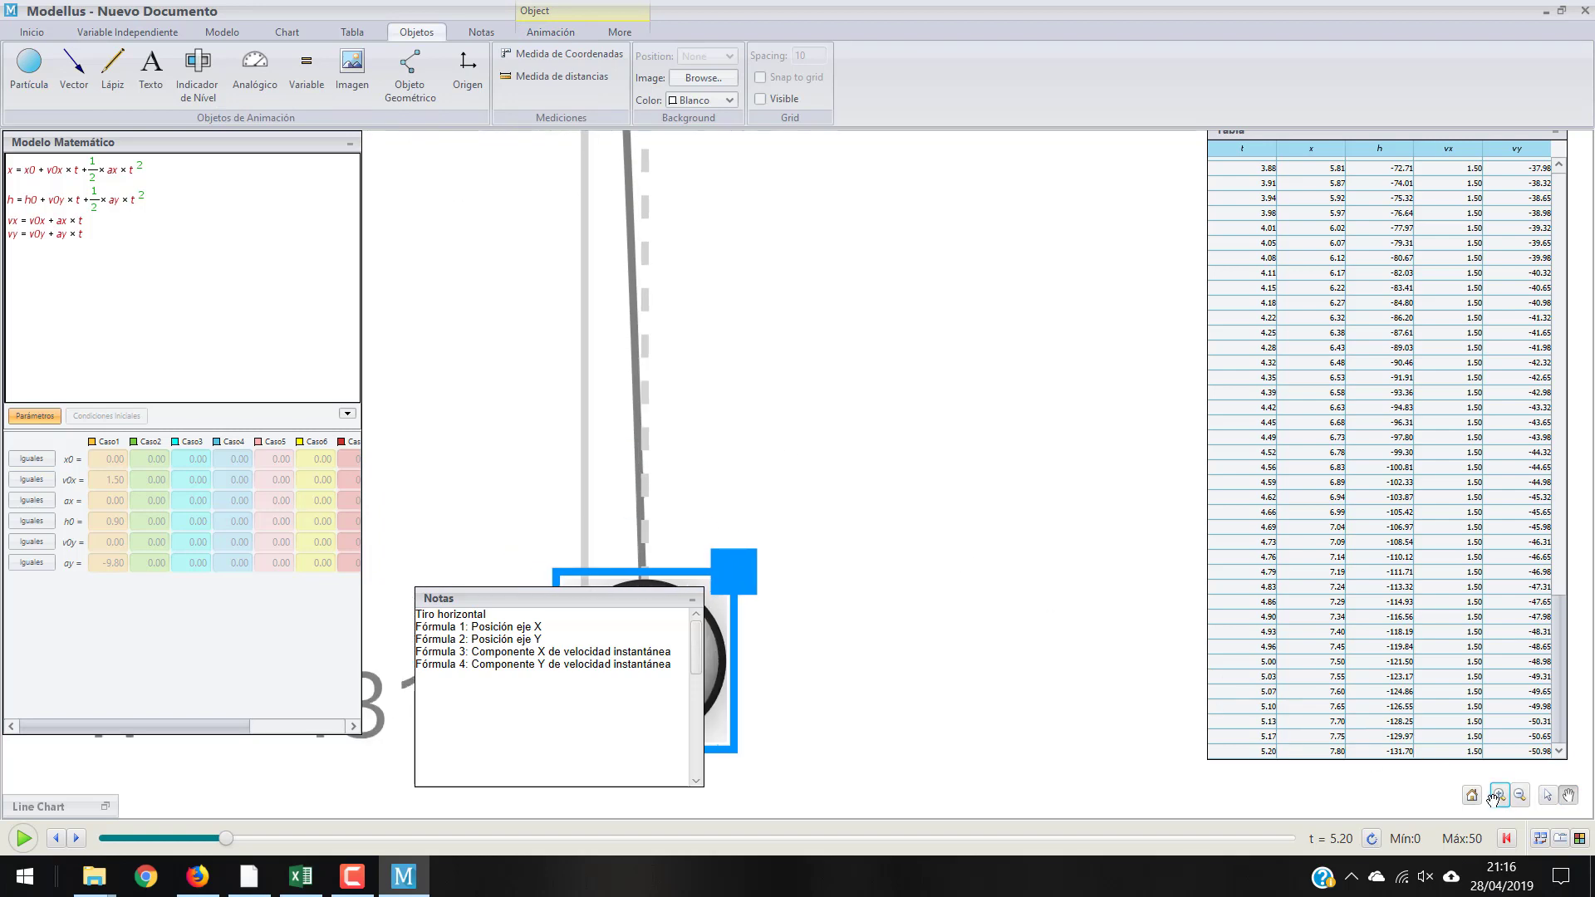
left_click(1517, 795)
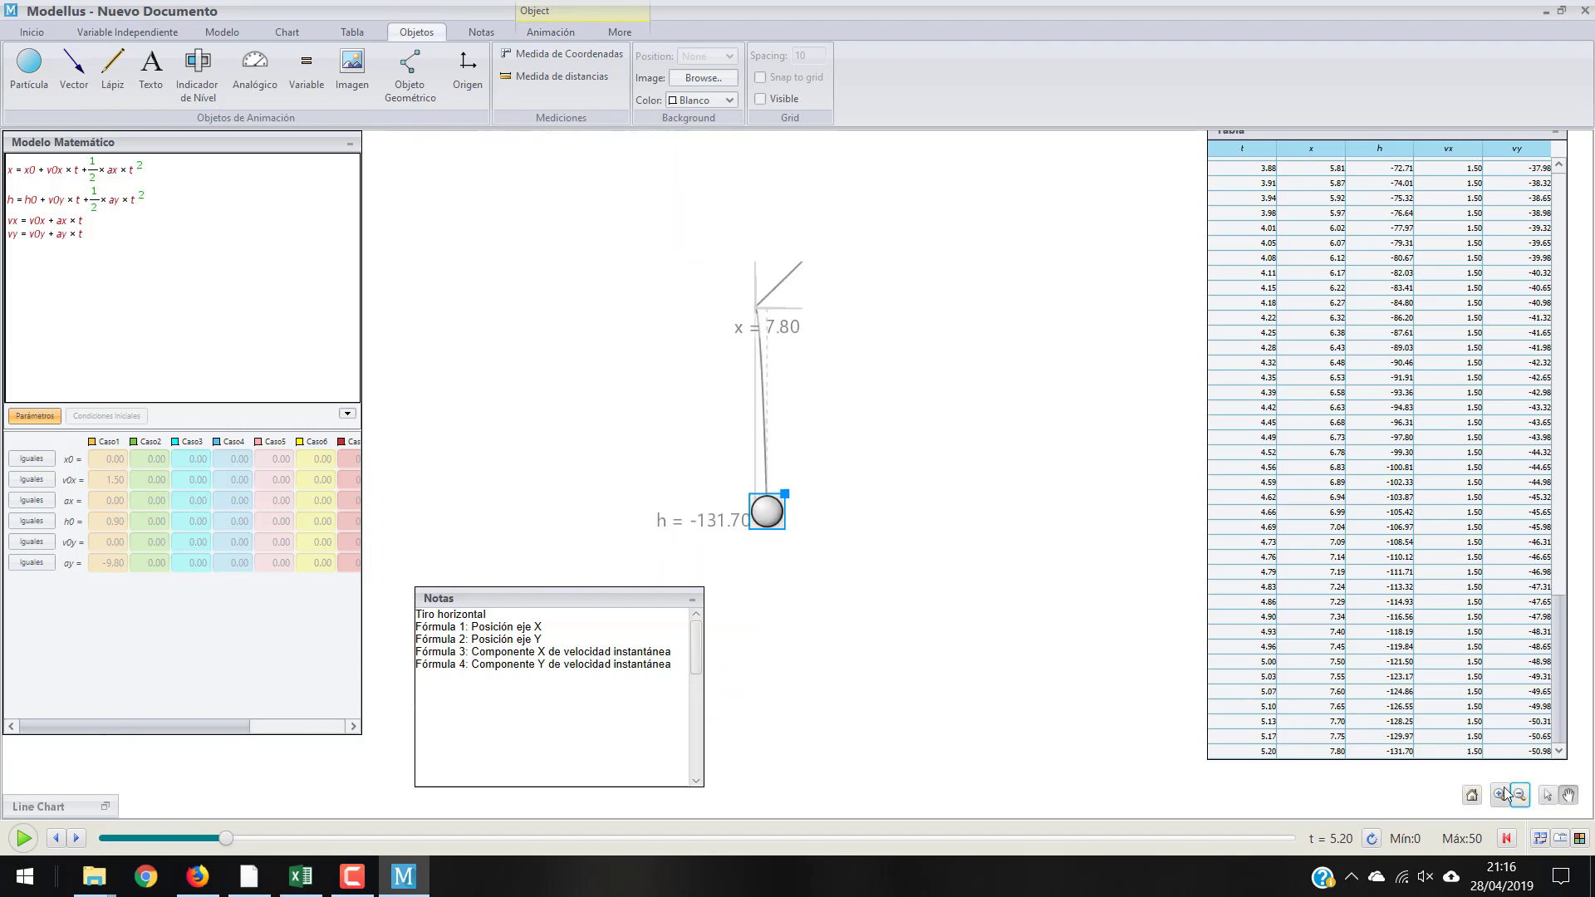
Zoom out the workspace and examine the alternative appearances available for the particle, leaving its appearance as it is.
left_click(1510, 795)
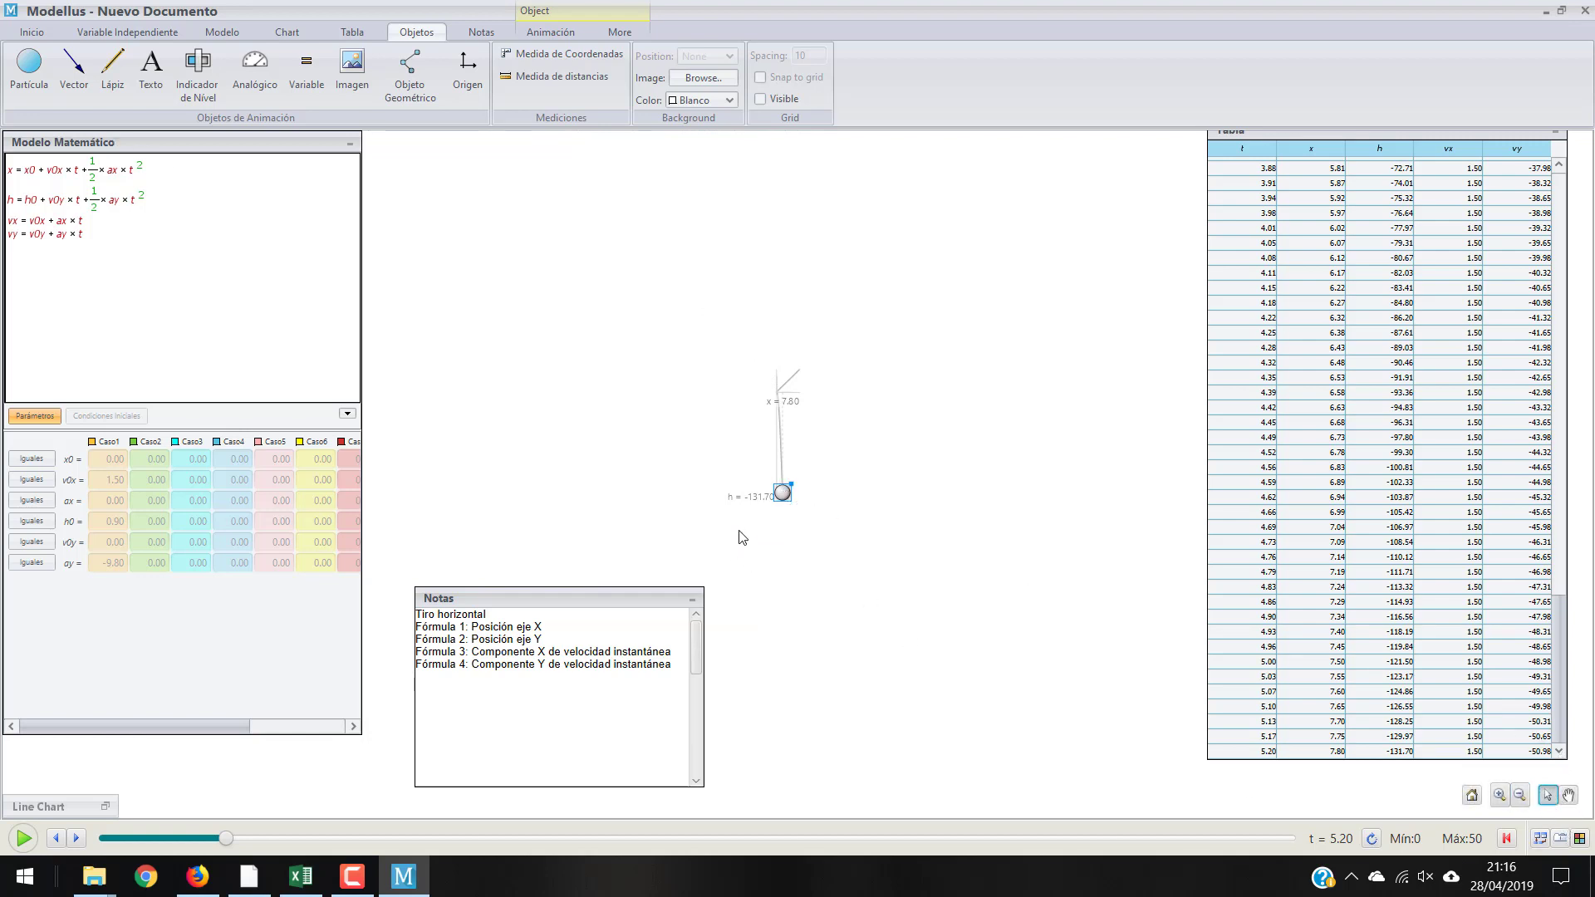
left_click(783, 496)
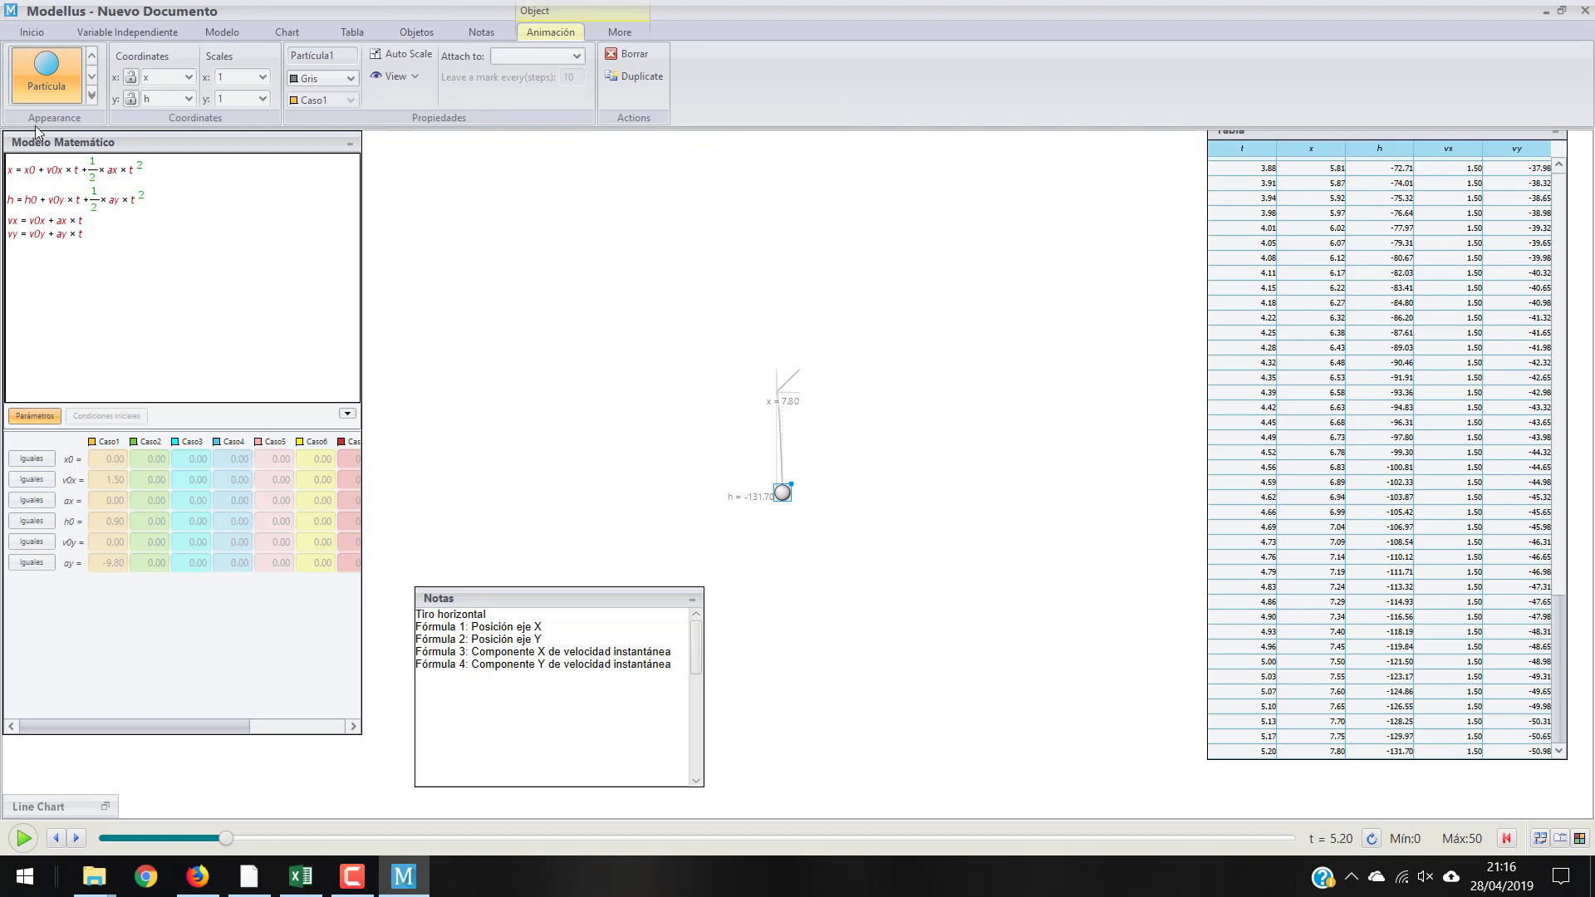
left_click(92, 95)
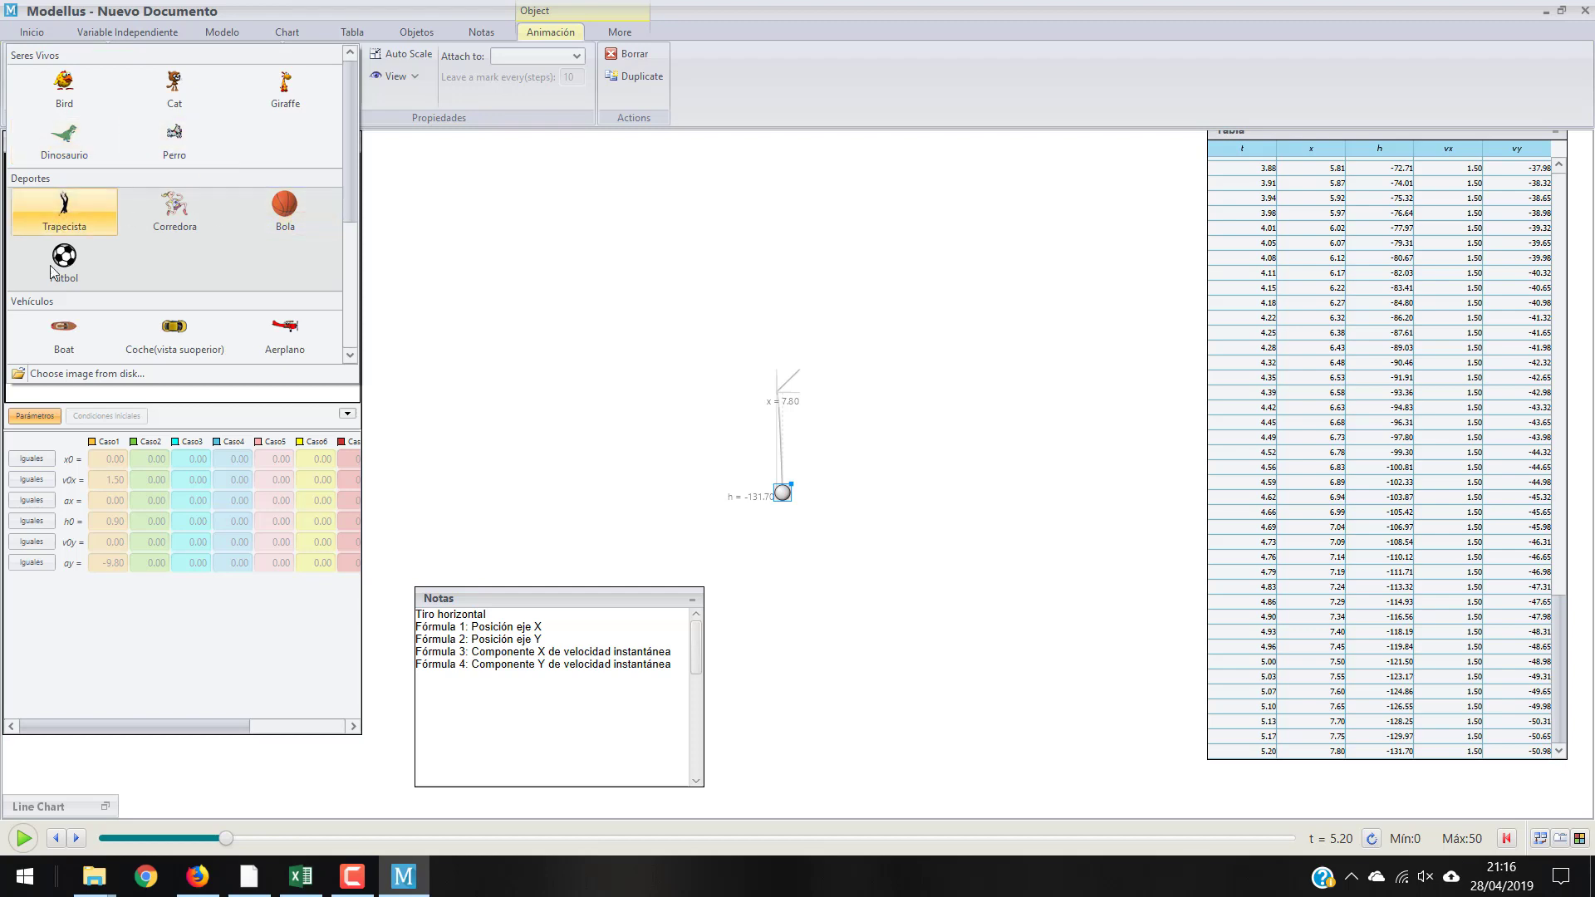
scroll(208, 266, "down", 2)
scroll(179, 253, "down", 2)
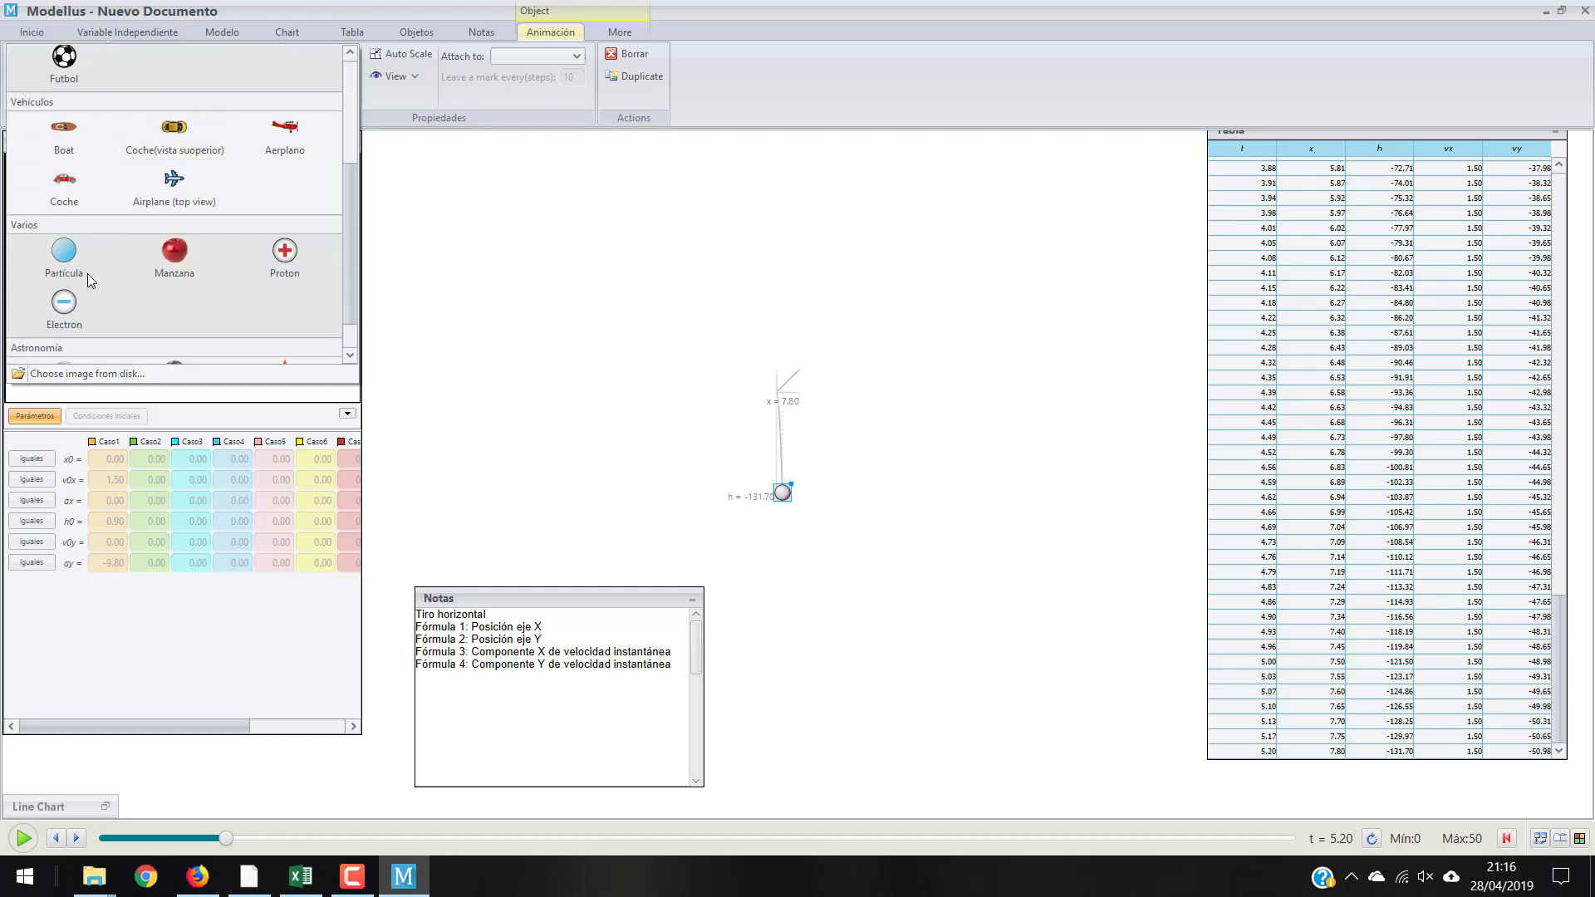
scroll(284, 272, "down", 1)
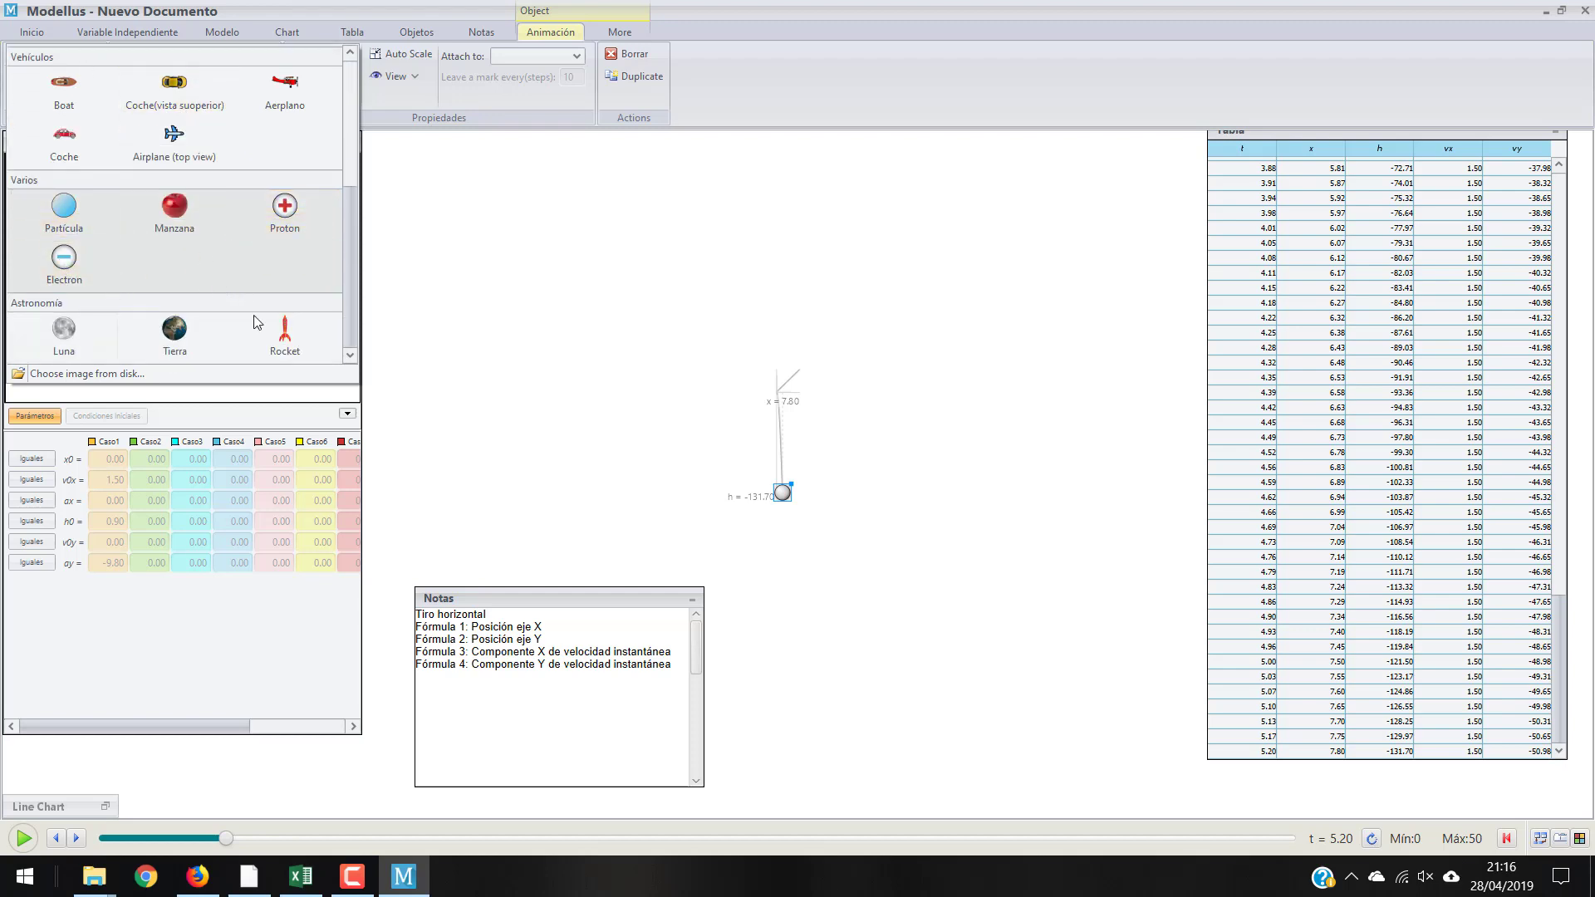
scroll(153, 291, "up", 5)
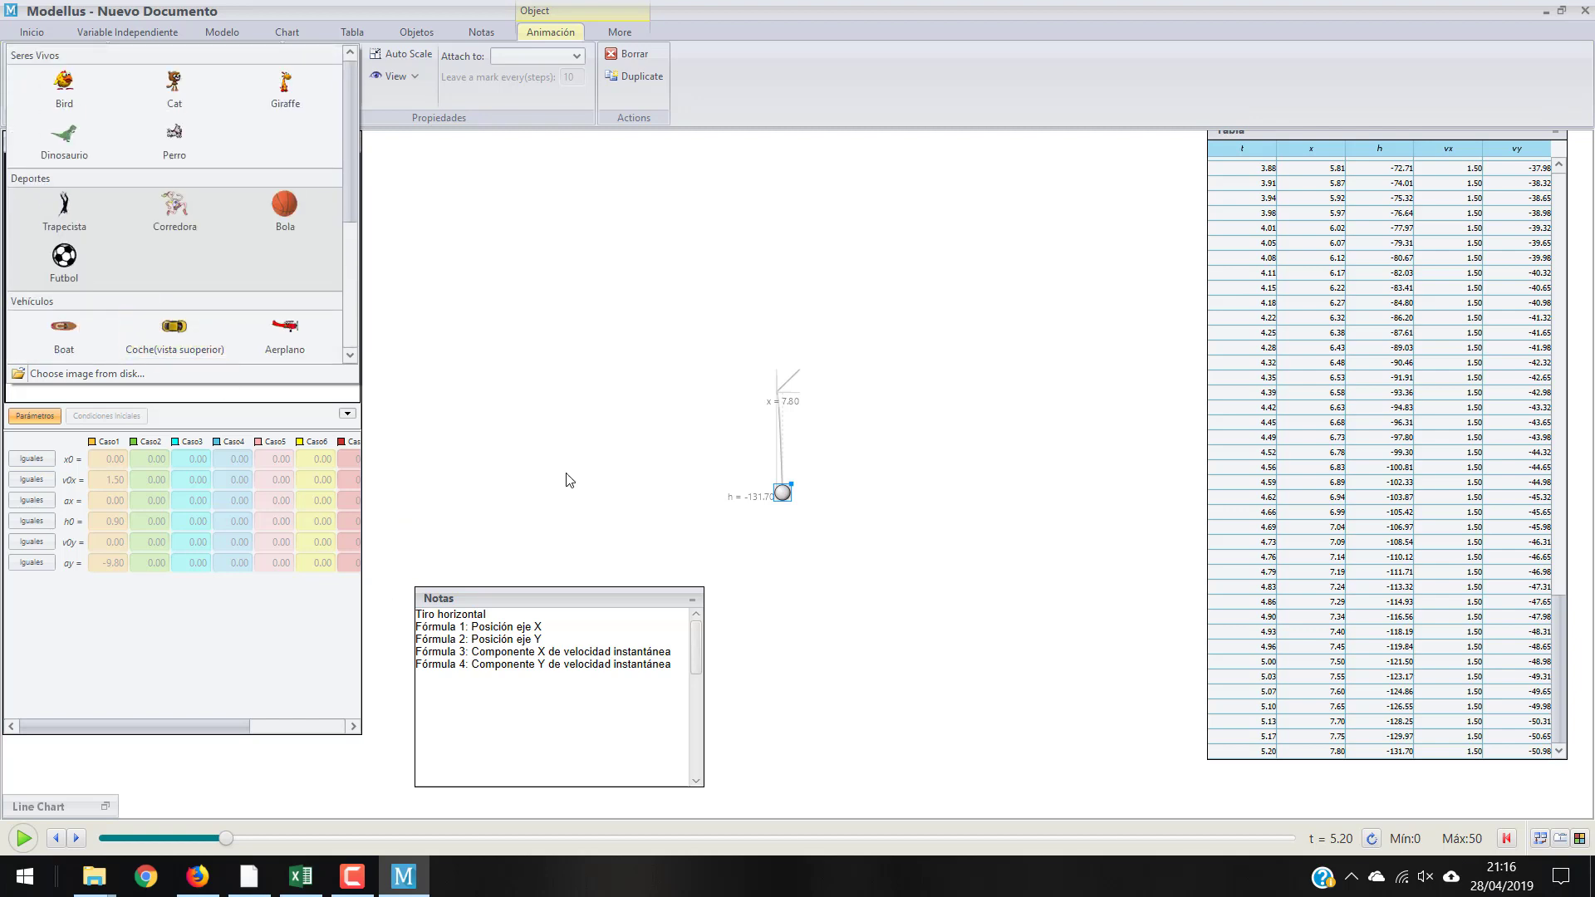
left_click(639, 309)
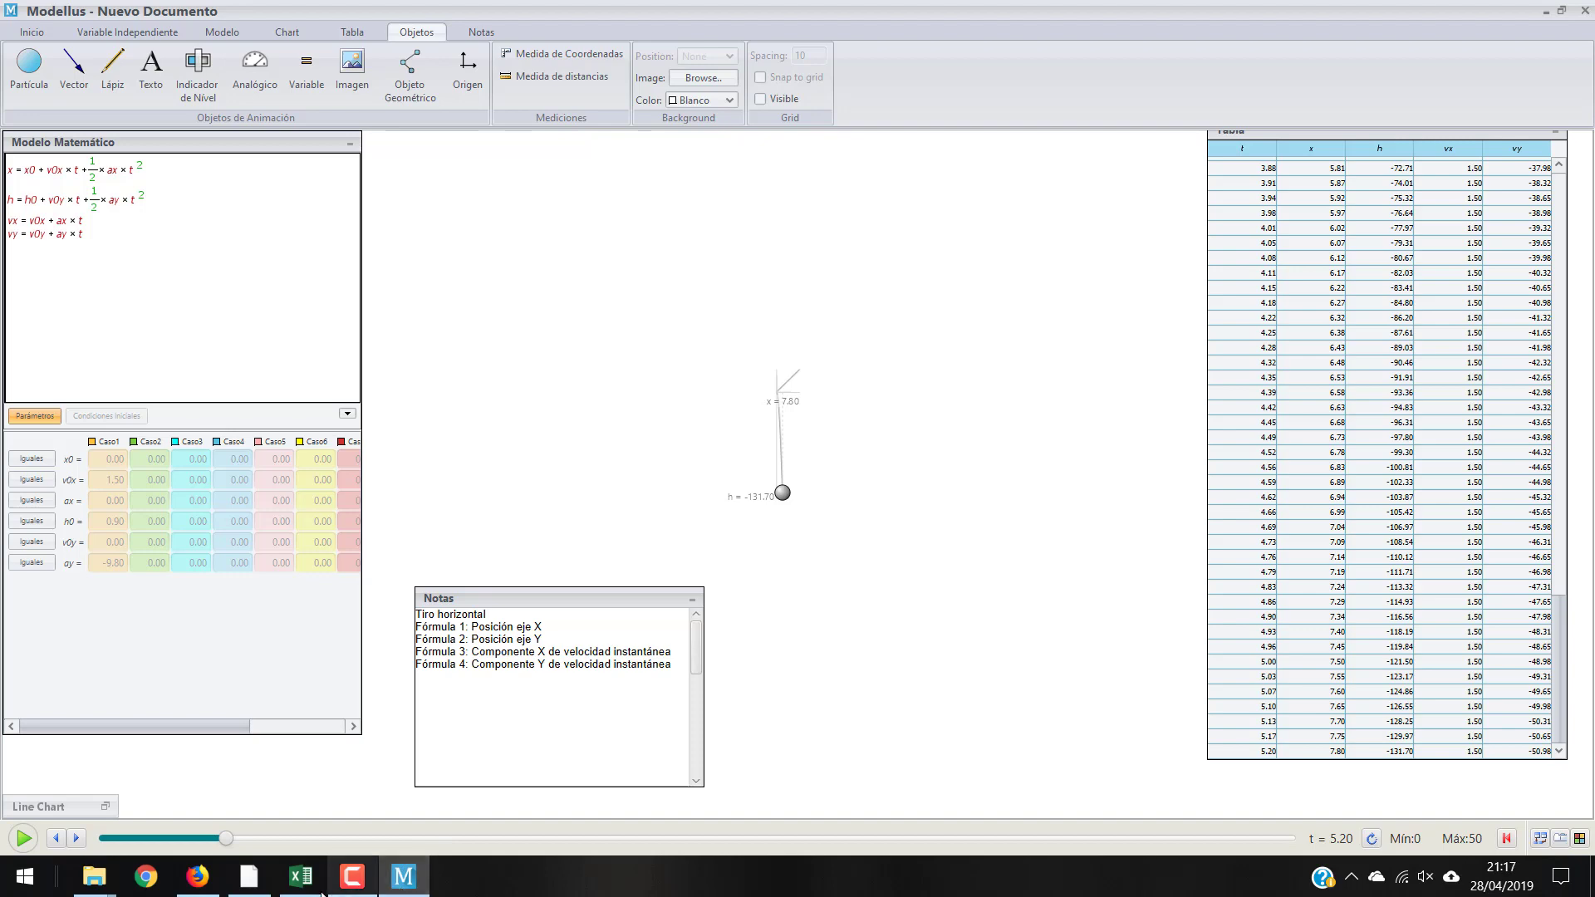
Switch to Excel and review the Resultados teóricos and Resultados experimentales sheets.
left_click(301, 876)
left_click(341, 819)
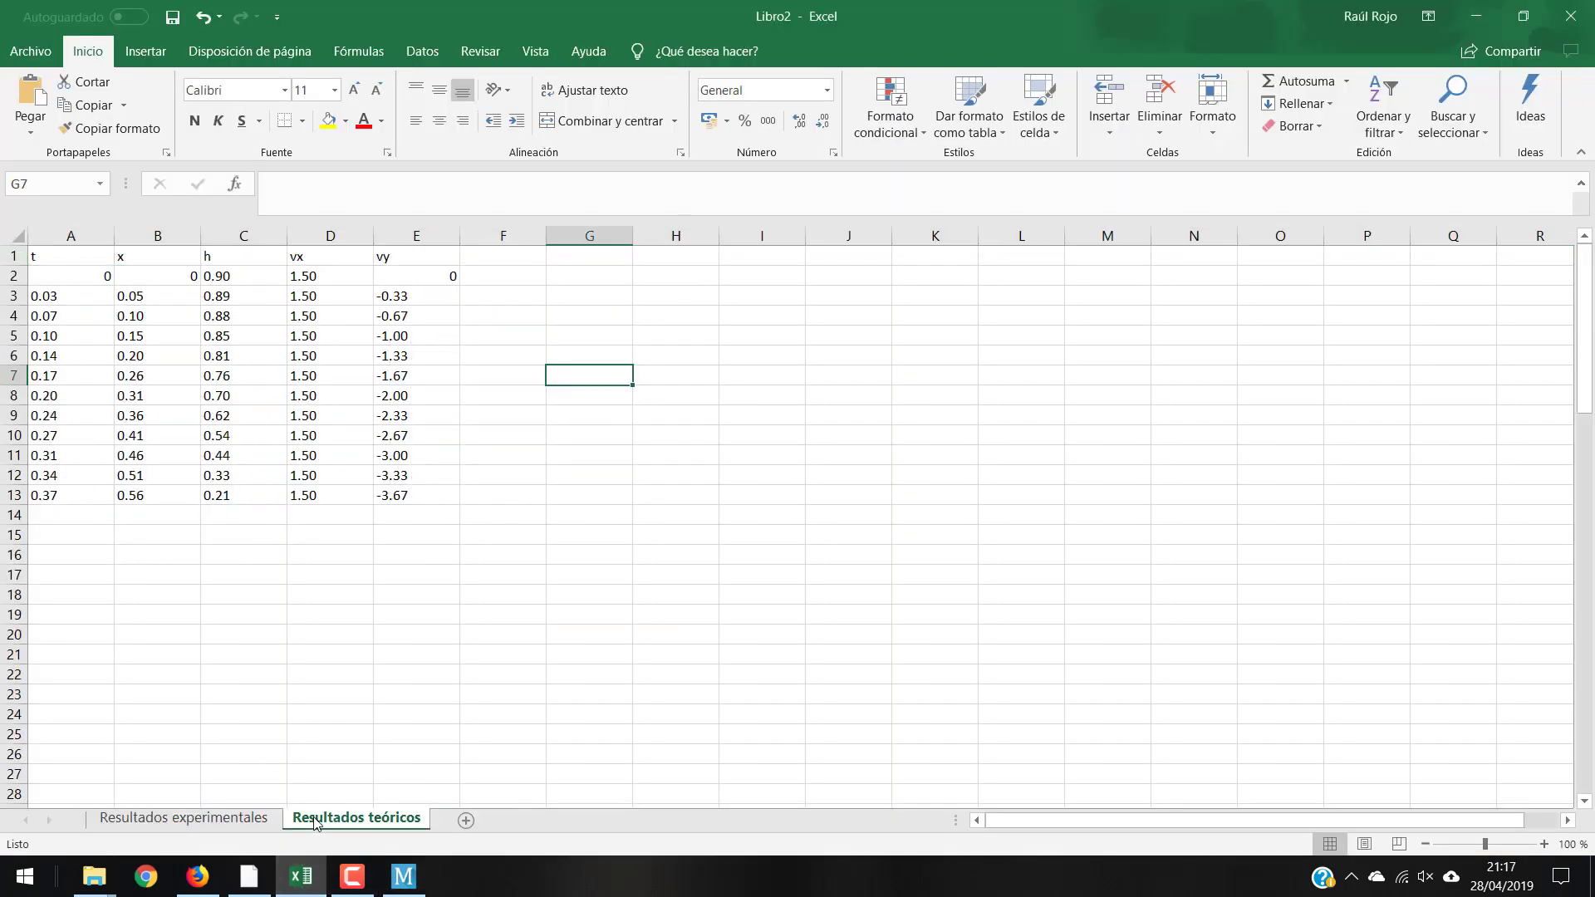
left_click(223, 824)
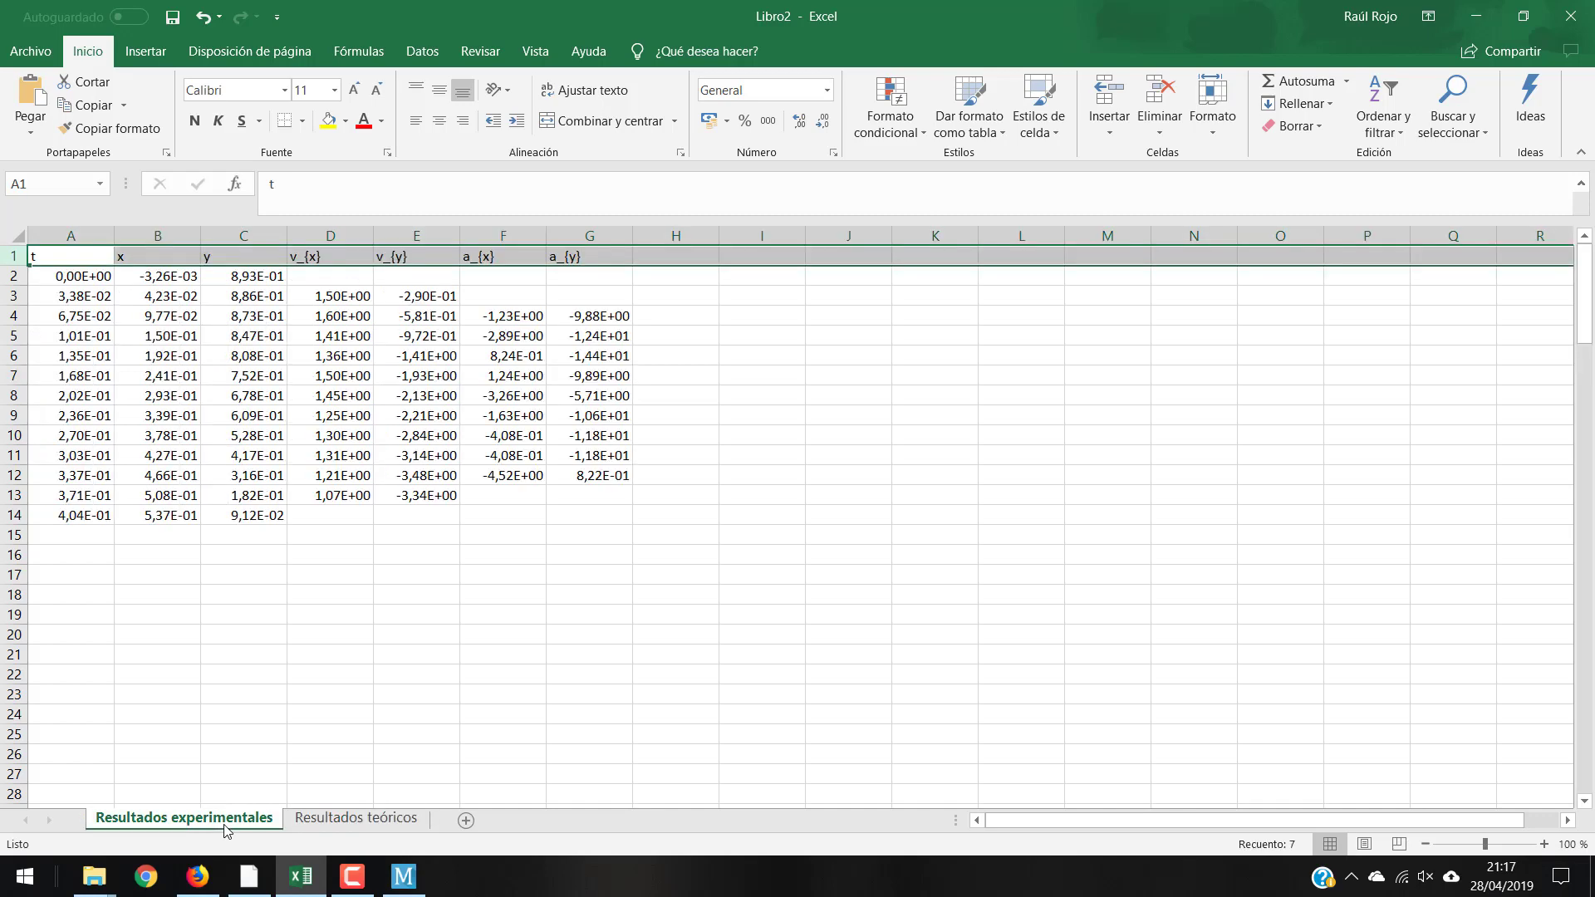
left_click(345, 819)
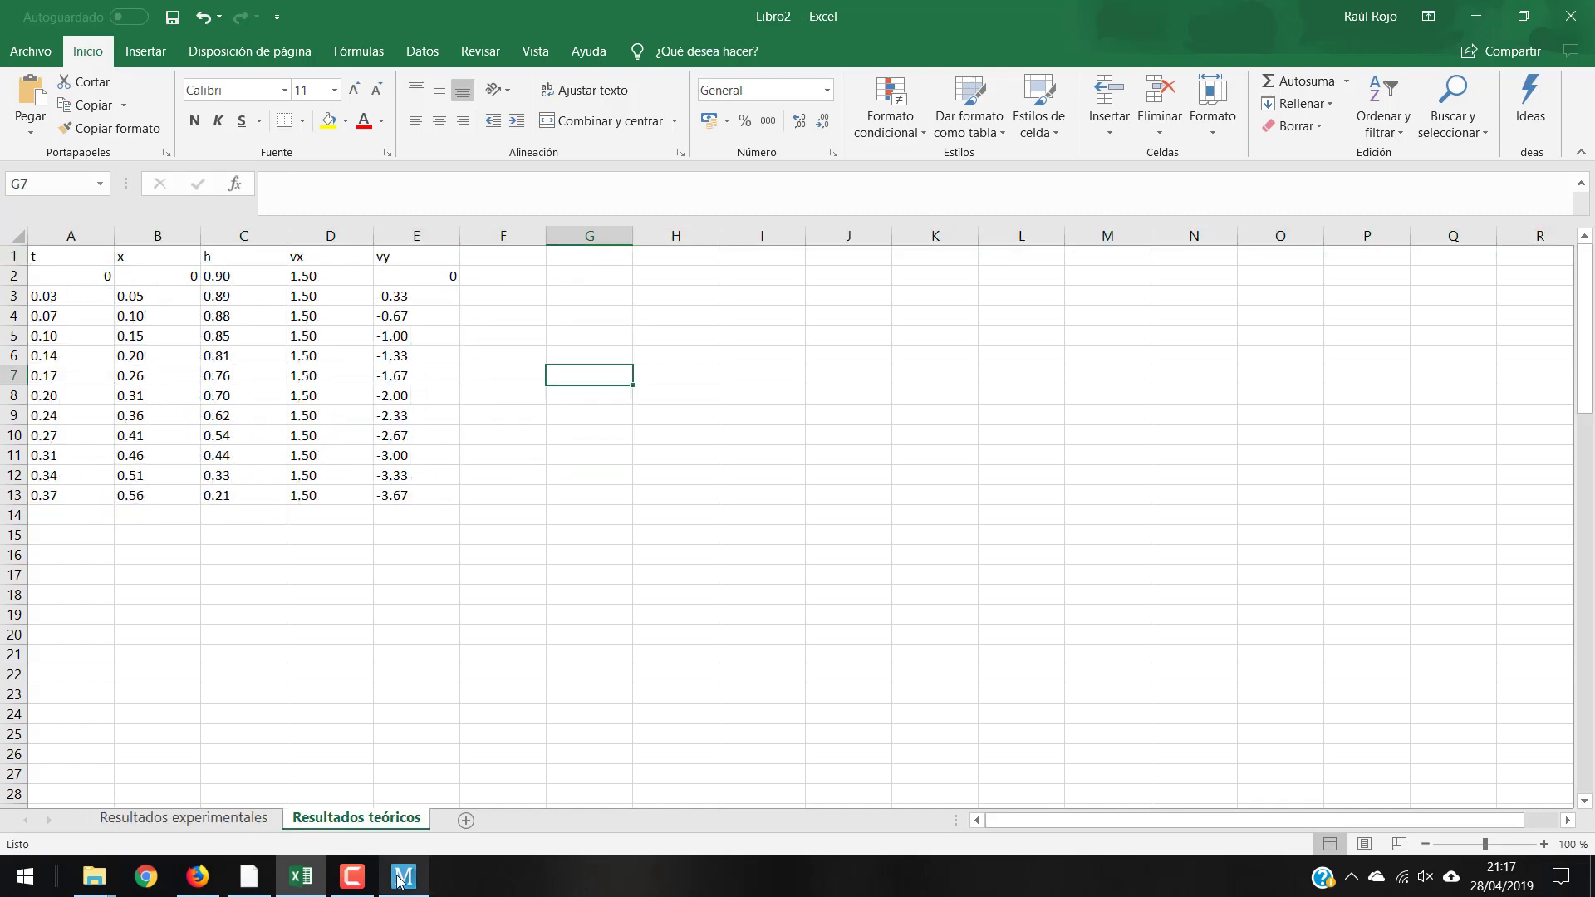
left_click(353, 877)
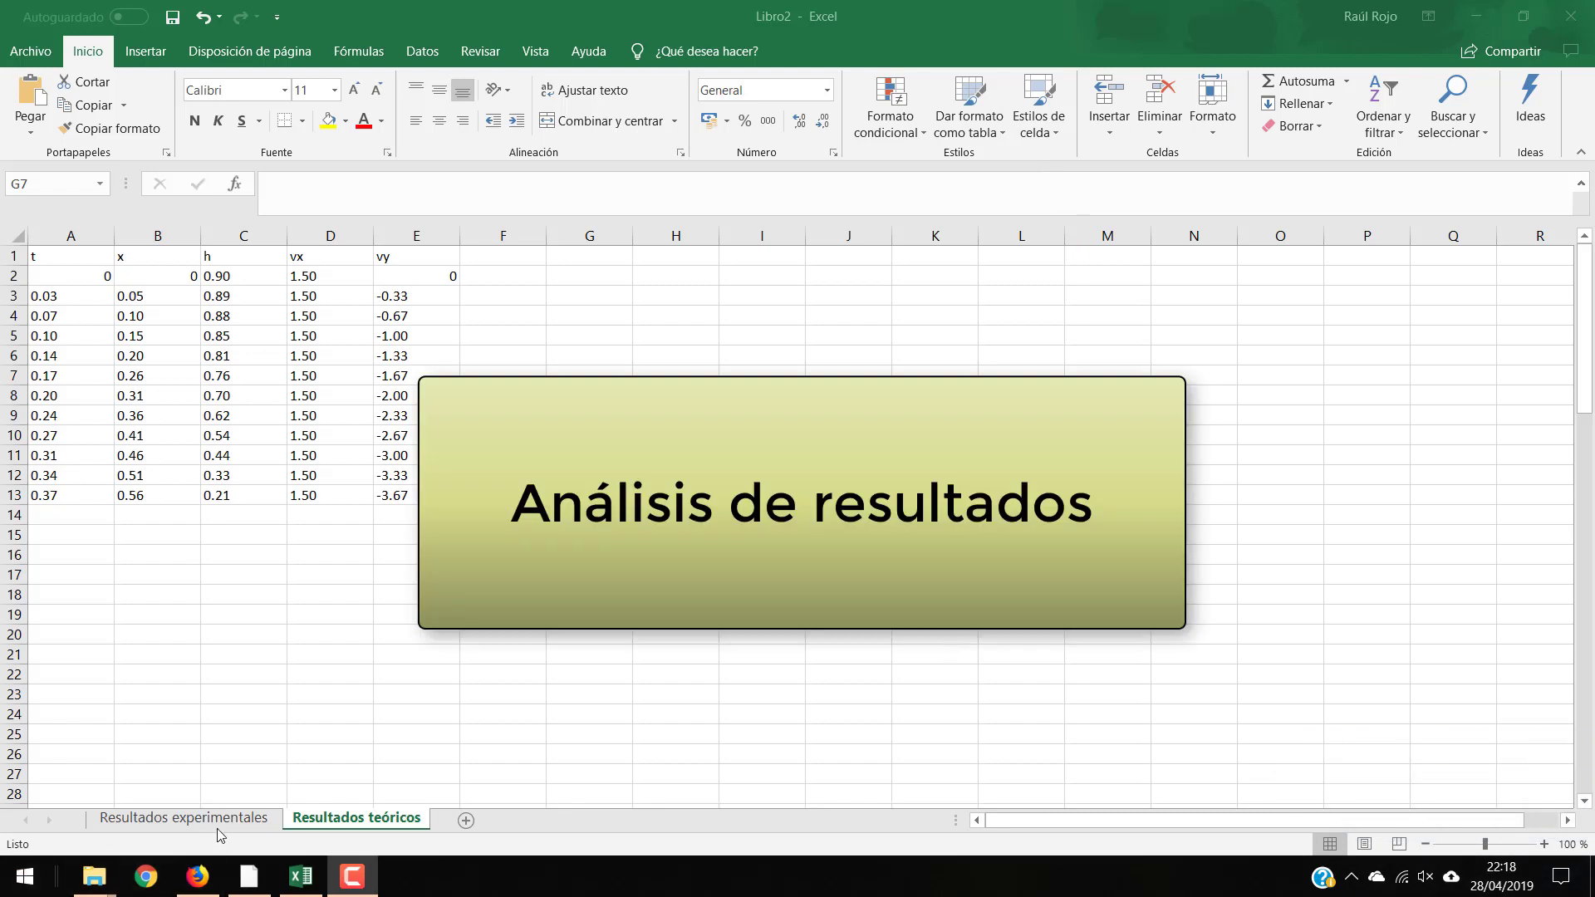
Compare the columns of the experimental and theoretical sheets, checking the acceleration columns a_{x} and a_{y} in Resultados experimentales.
left_click(206, 821)
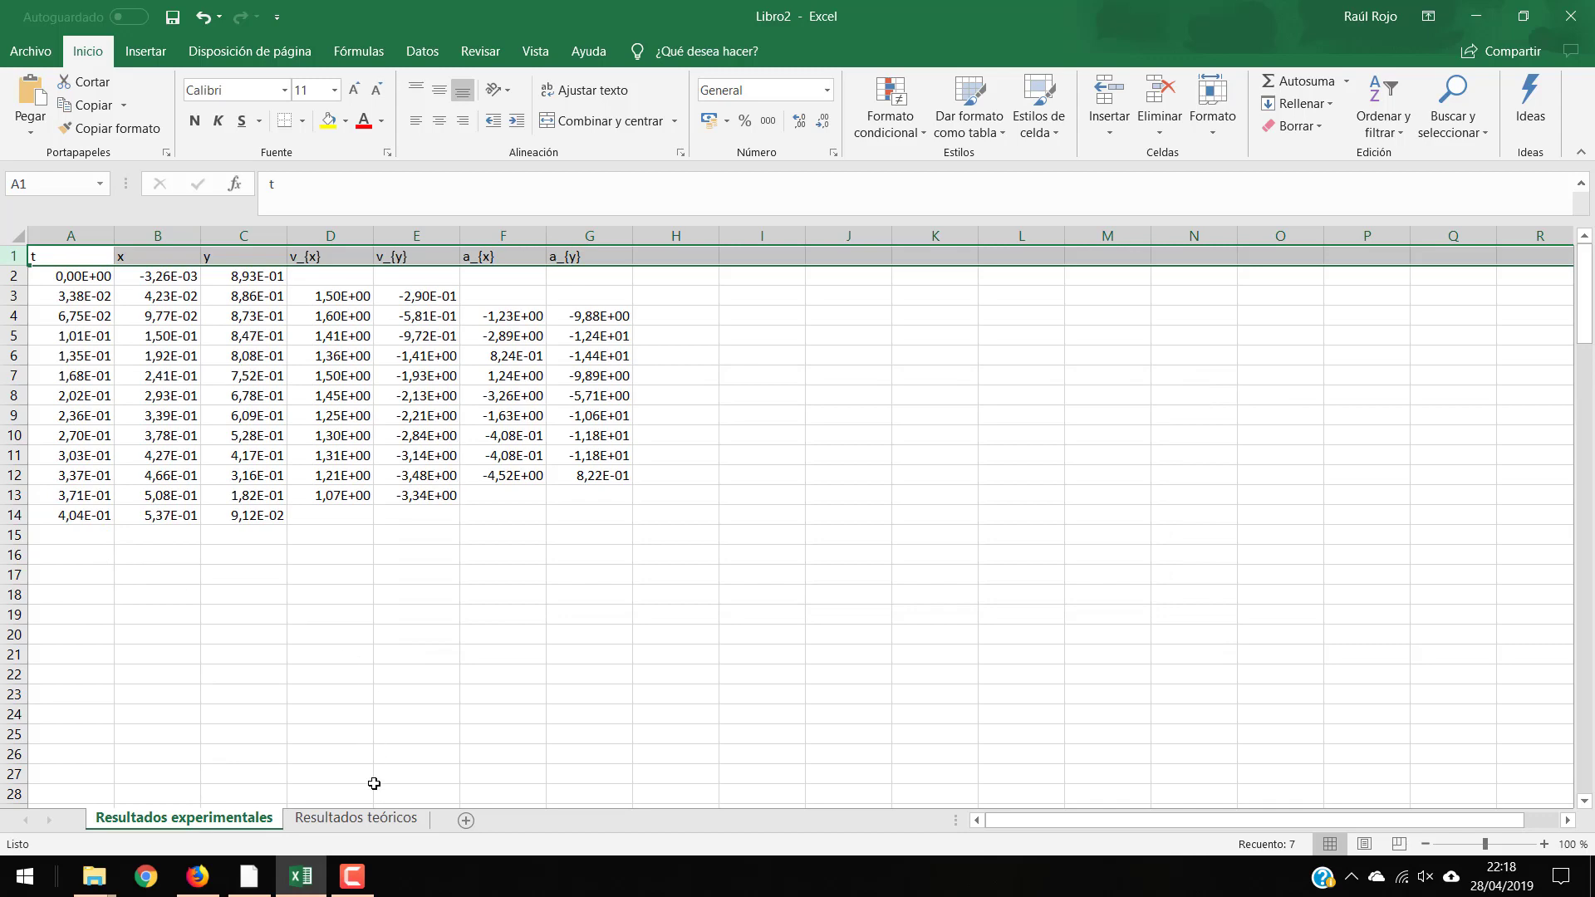
left_click(358, 819)
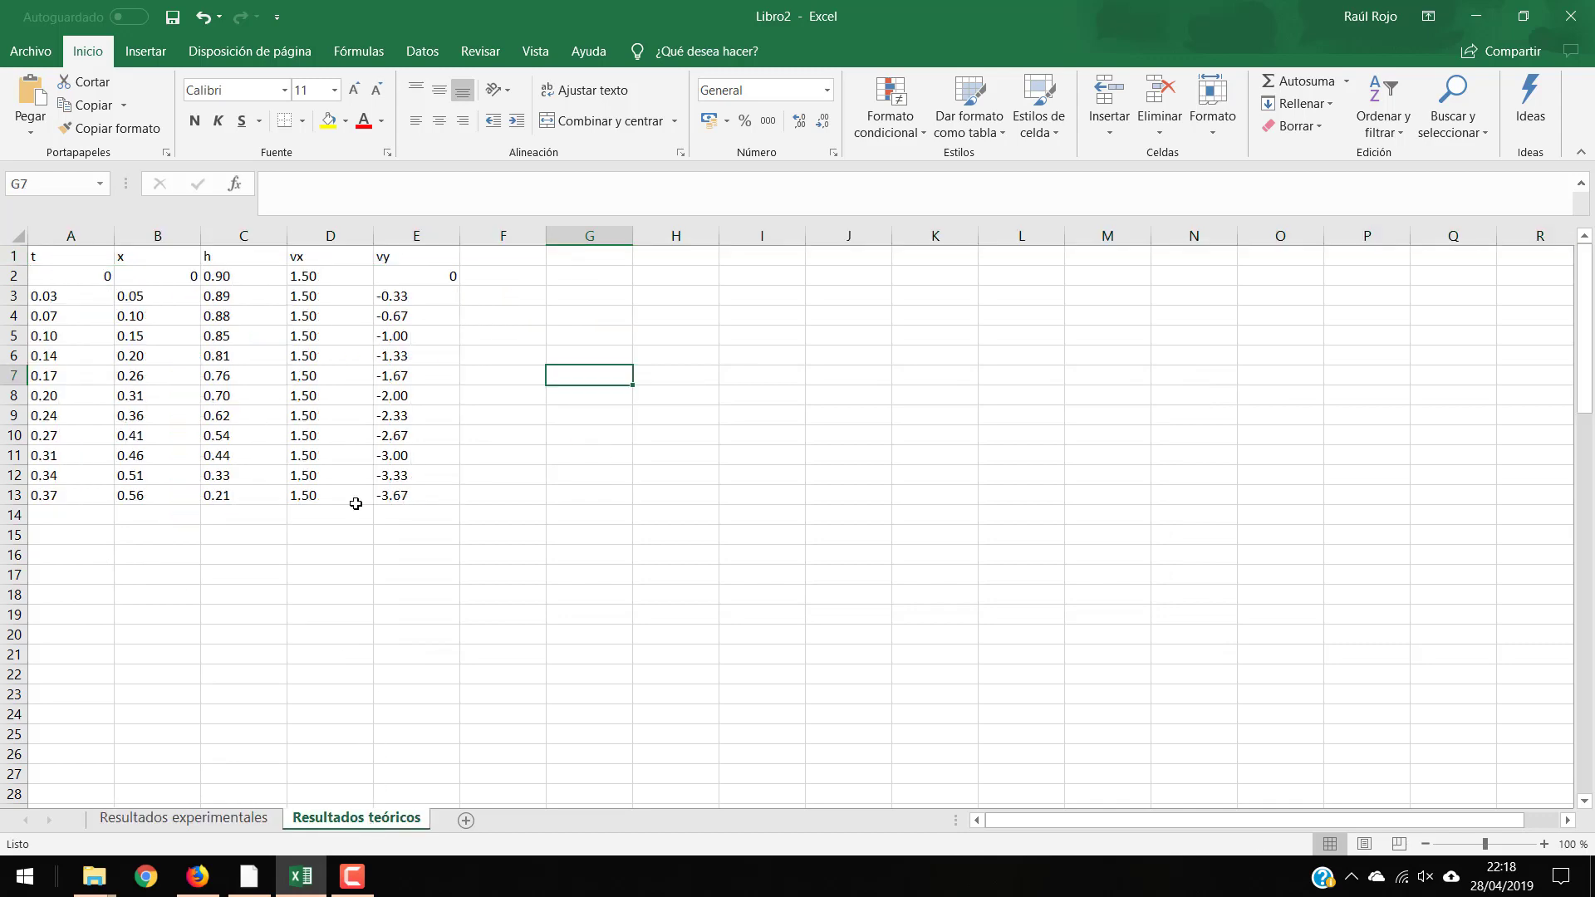
left_click(221, 820)
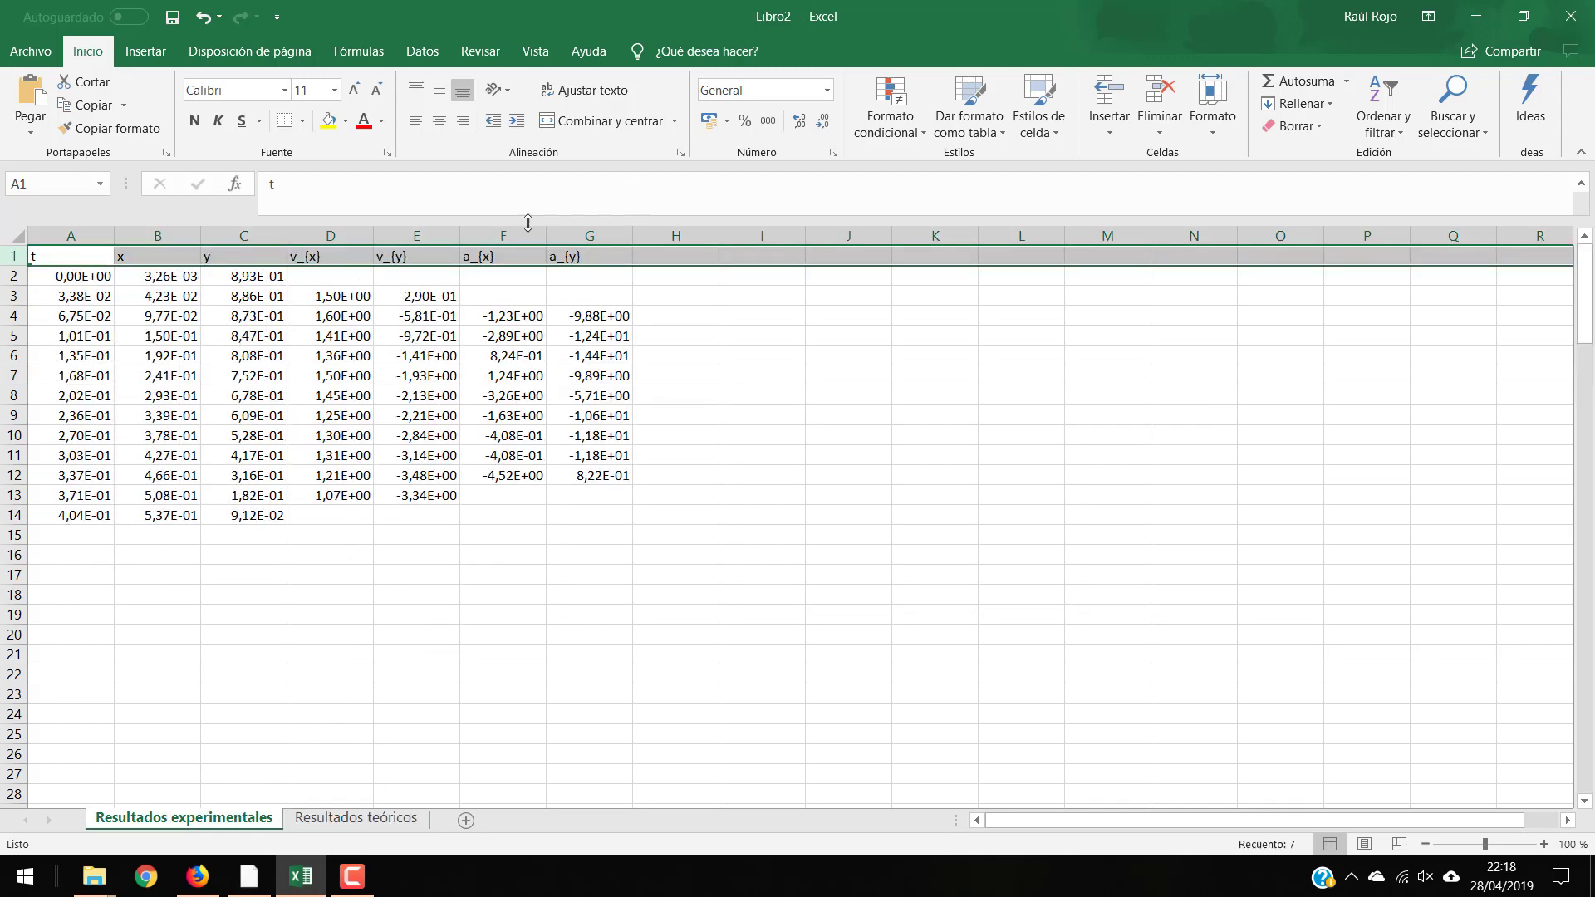
left_click_drag(499, 237, 574, 238)
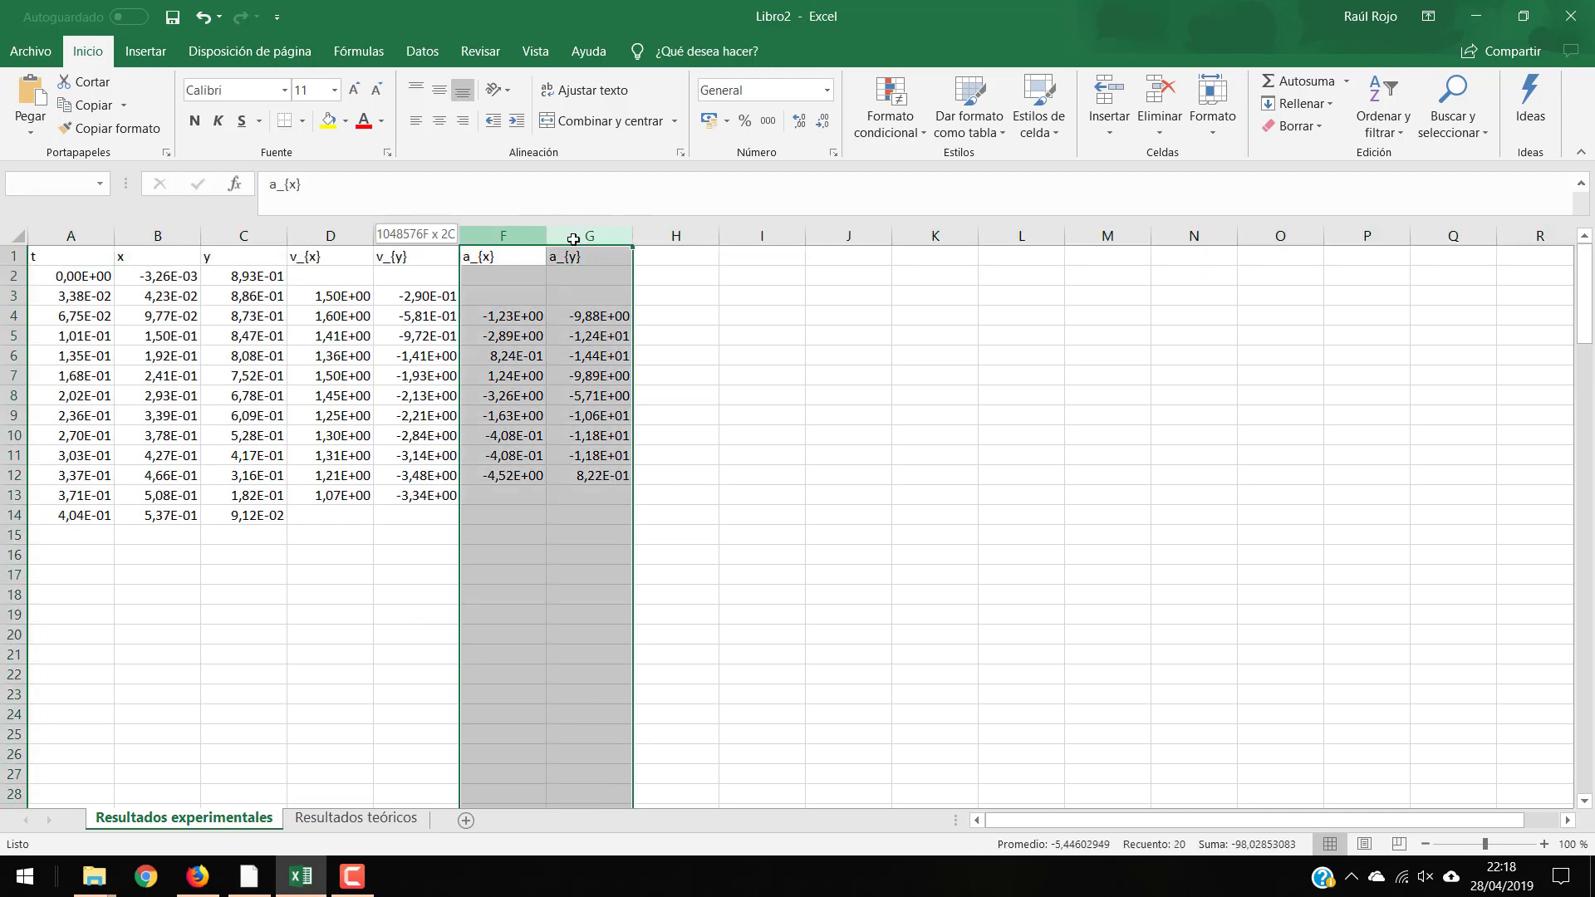
left_click(388, 575)
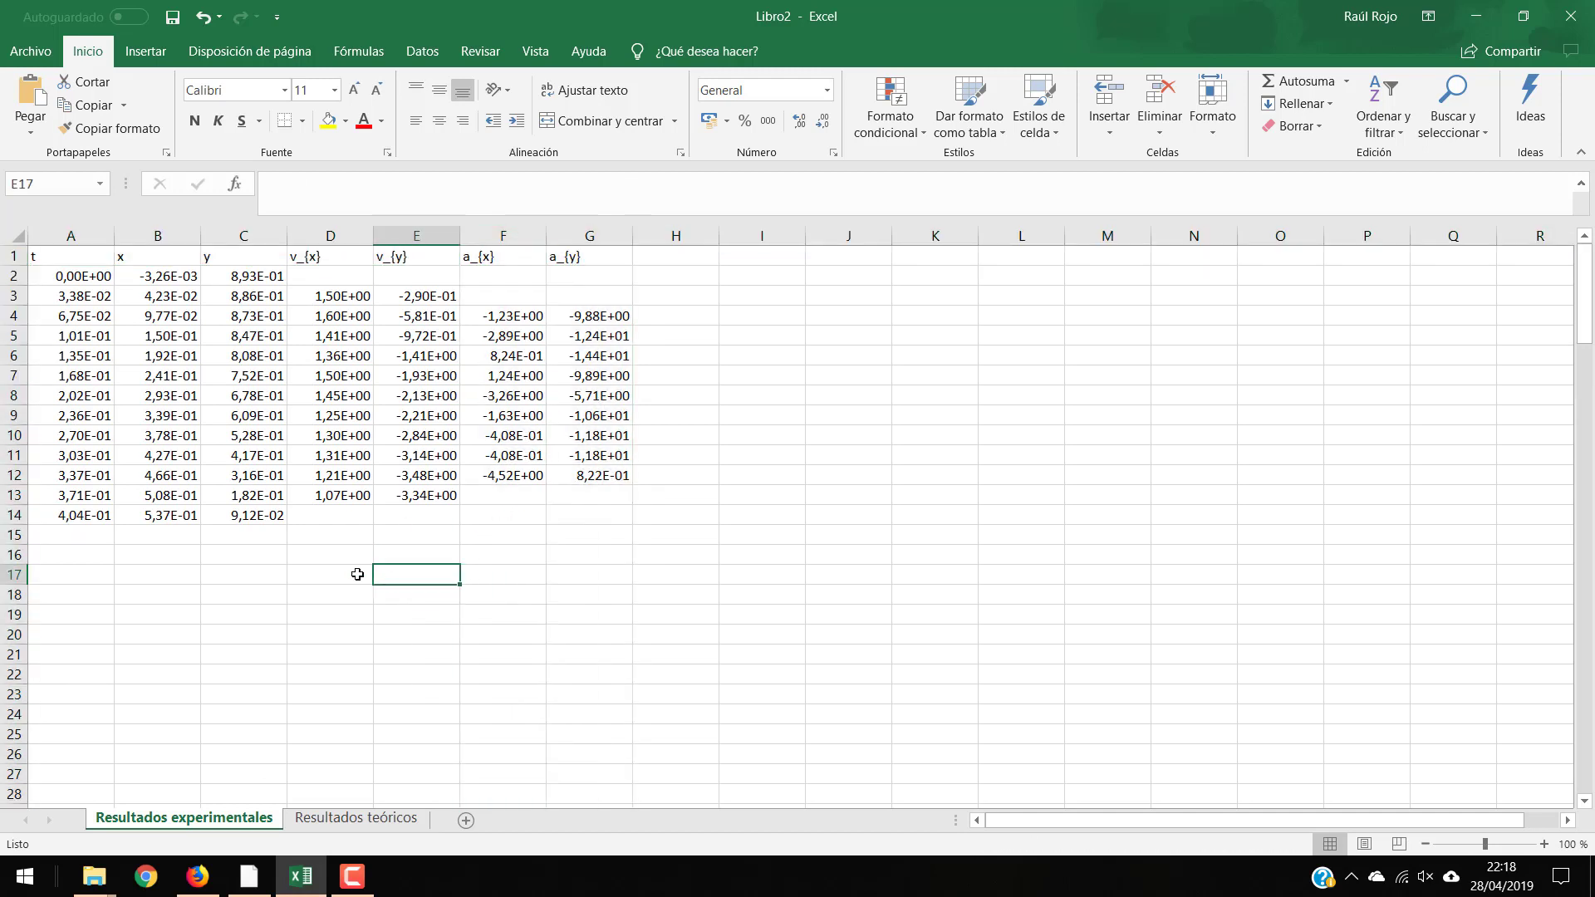
left_click(313, 820)
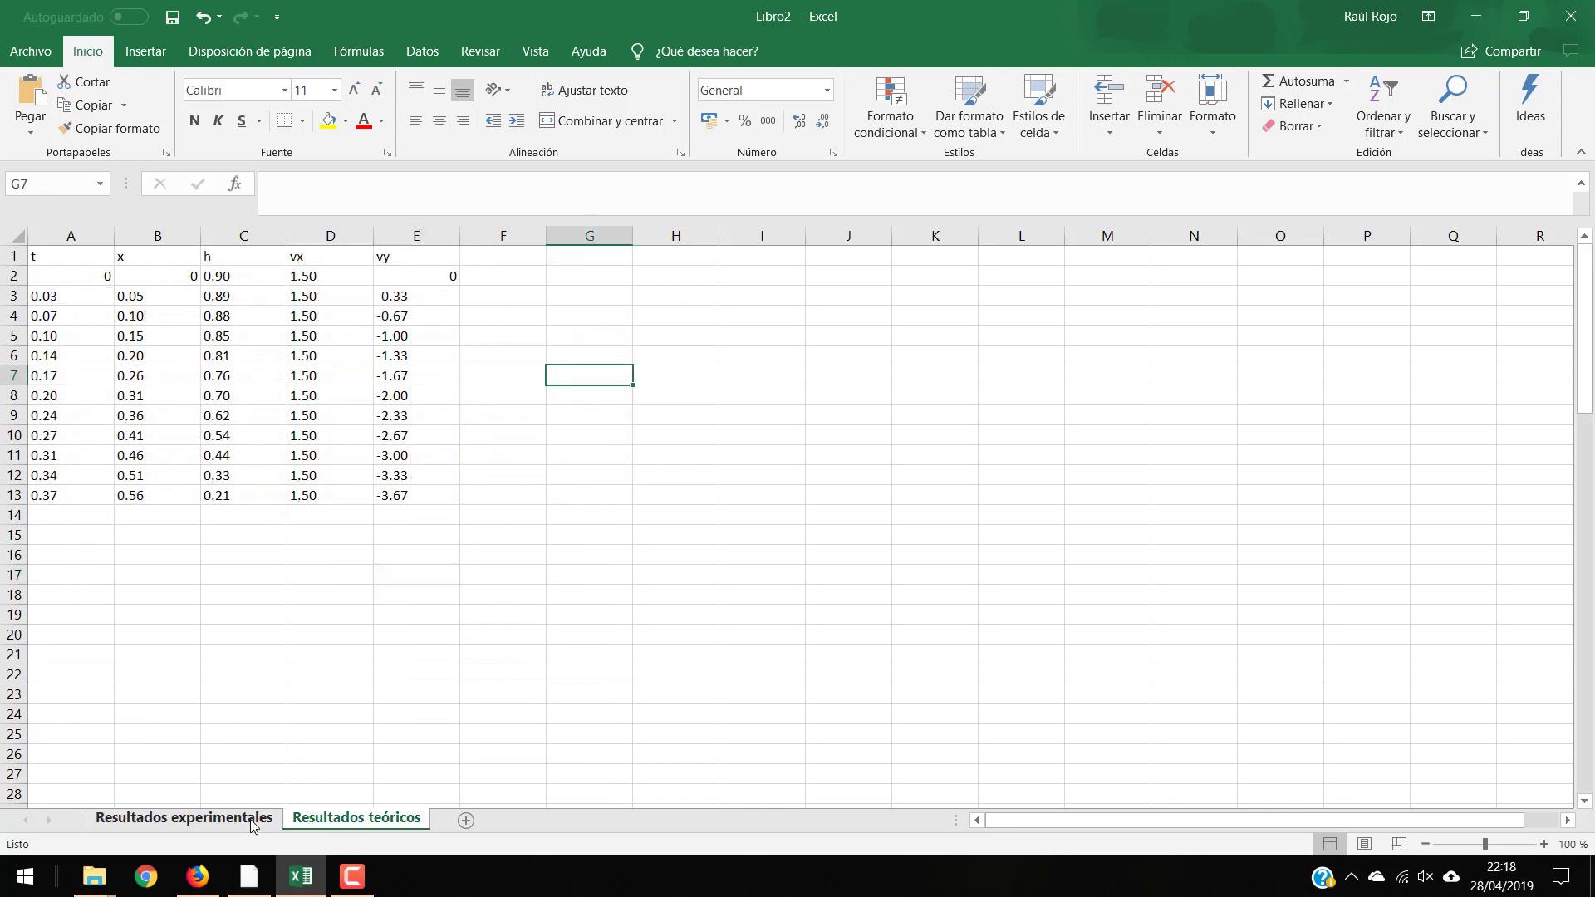
key("ctrl+Page_Up")
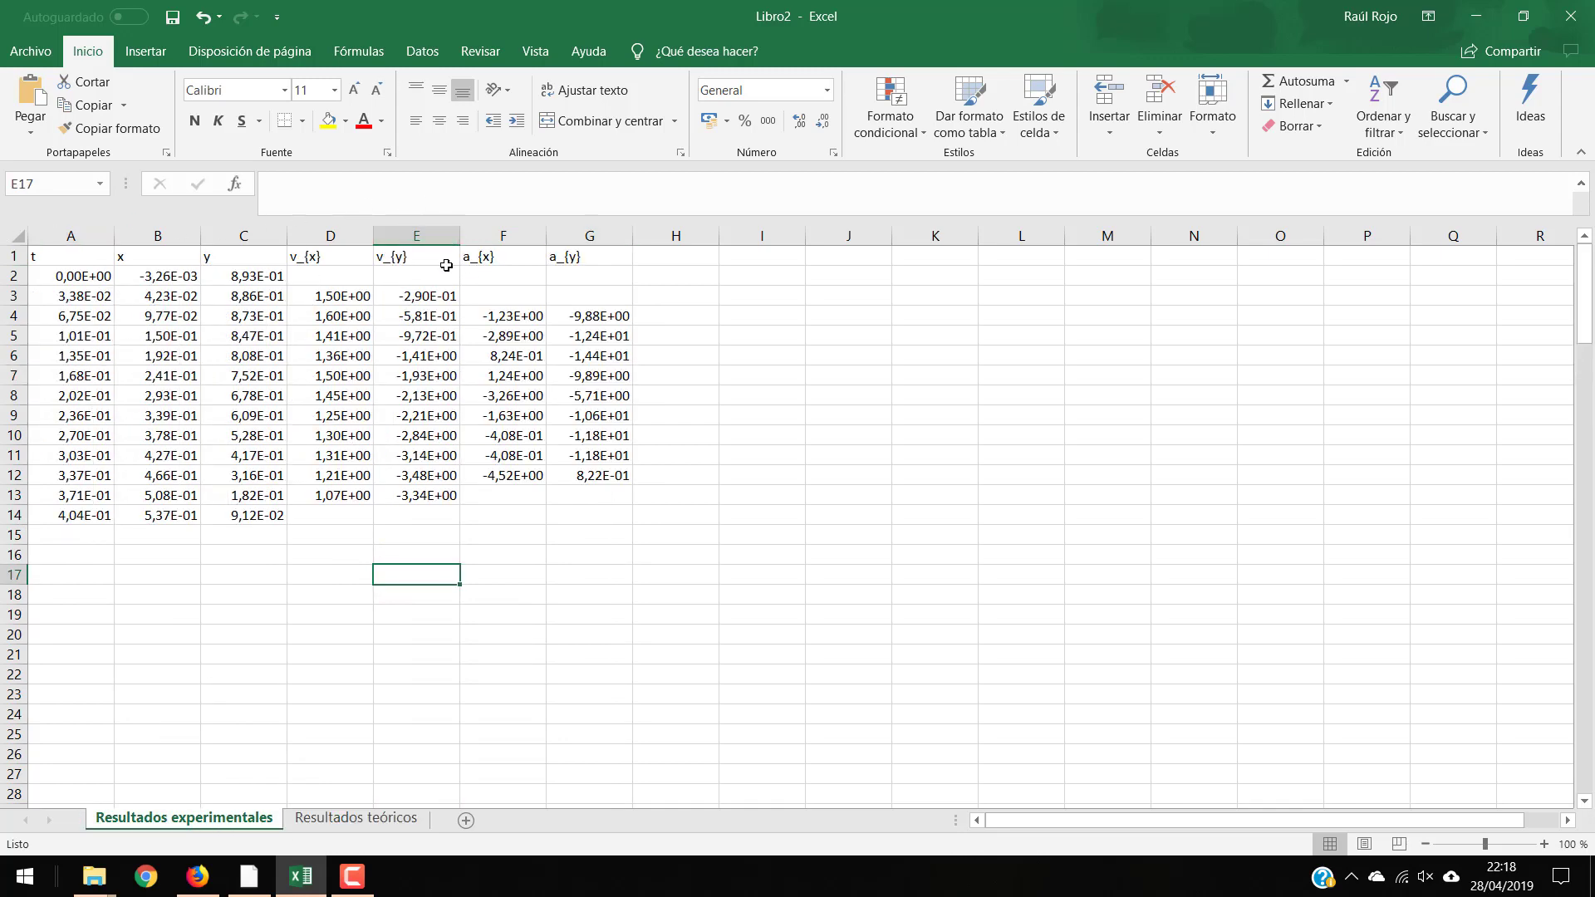
left_click(339, 819)
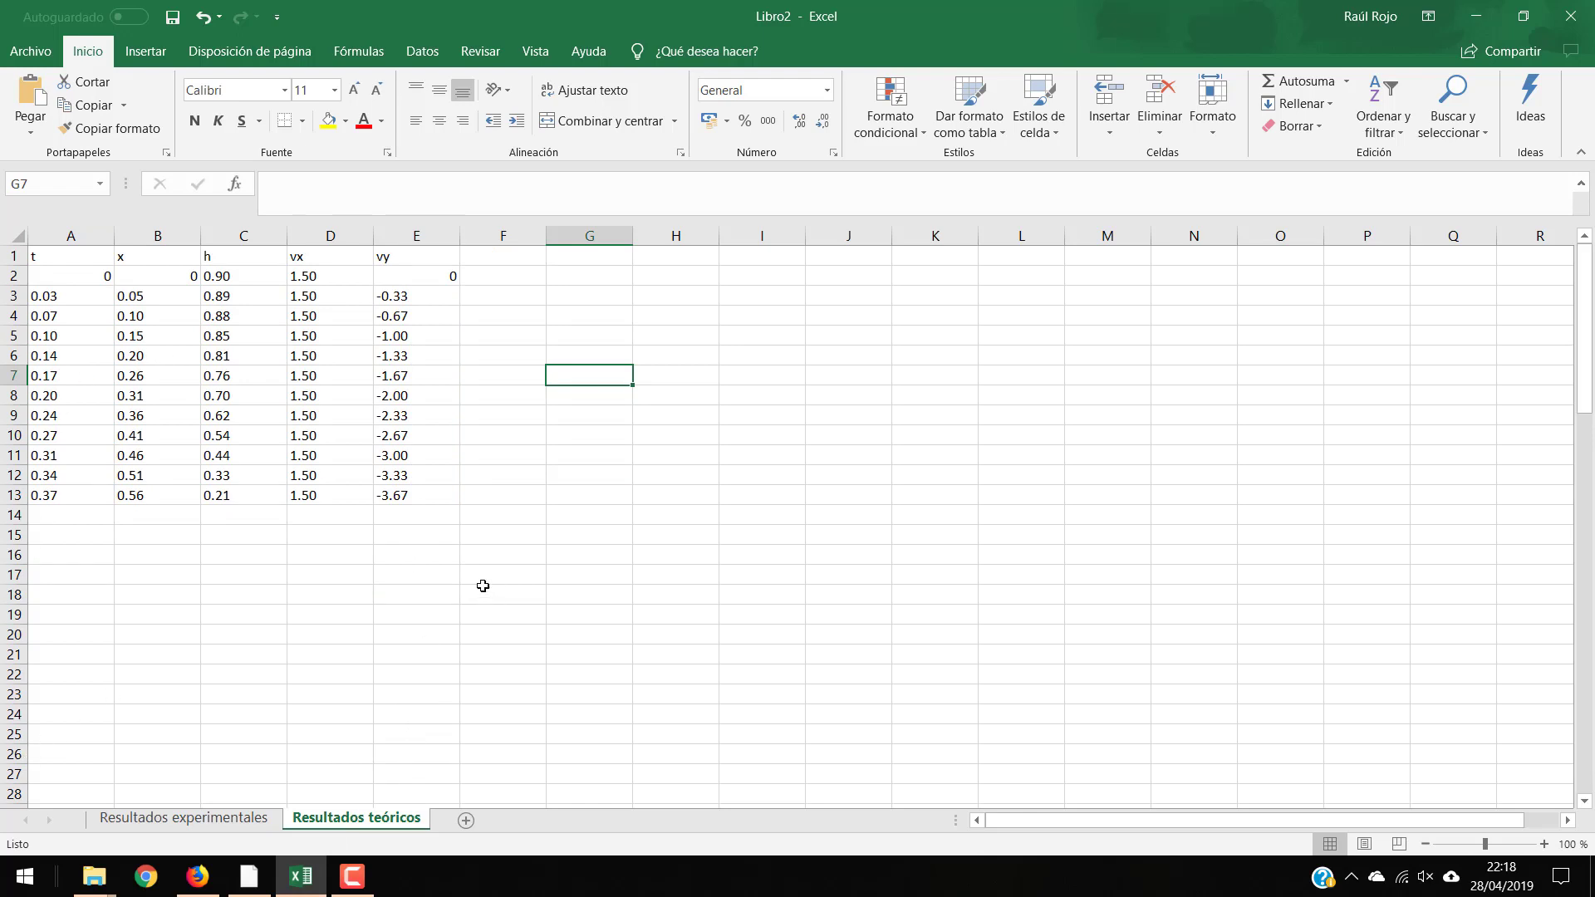
Add a new sheet after Resultados teóricos and name it Errores.
left_click(466, 823)
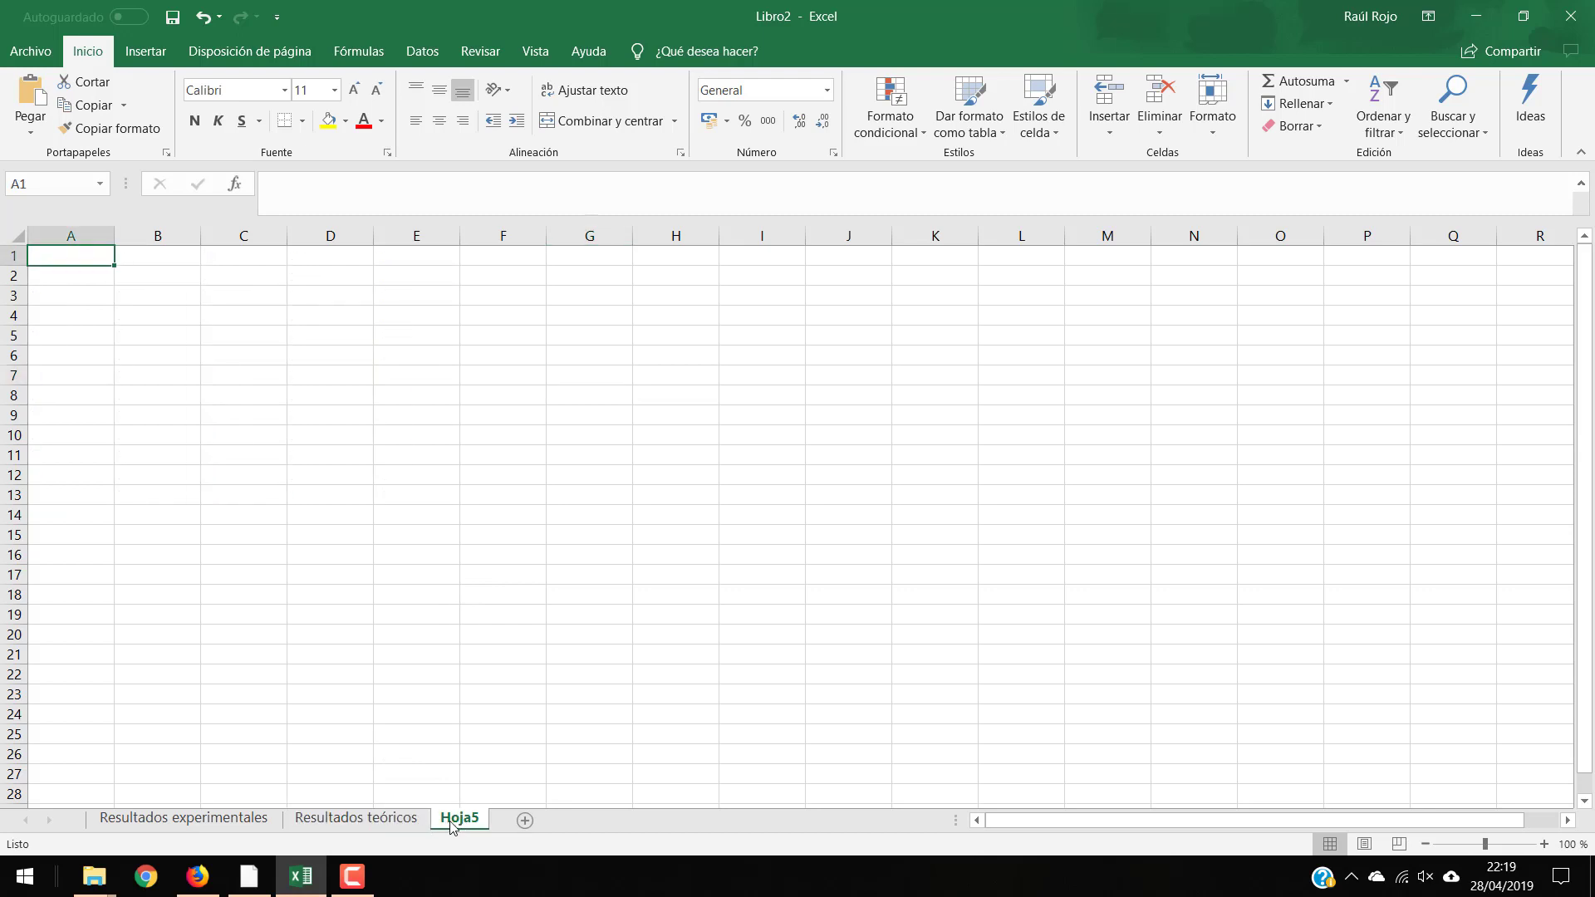
double_click(452, 822)
type("Error")
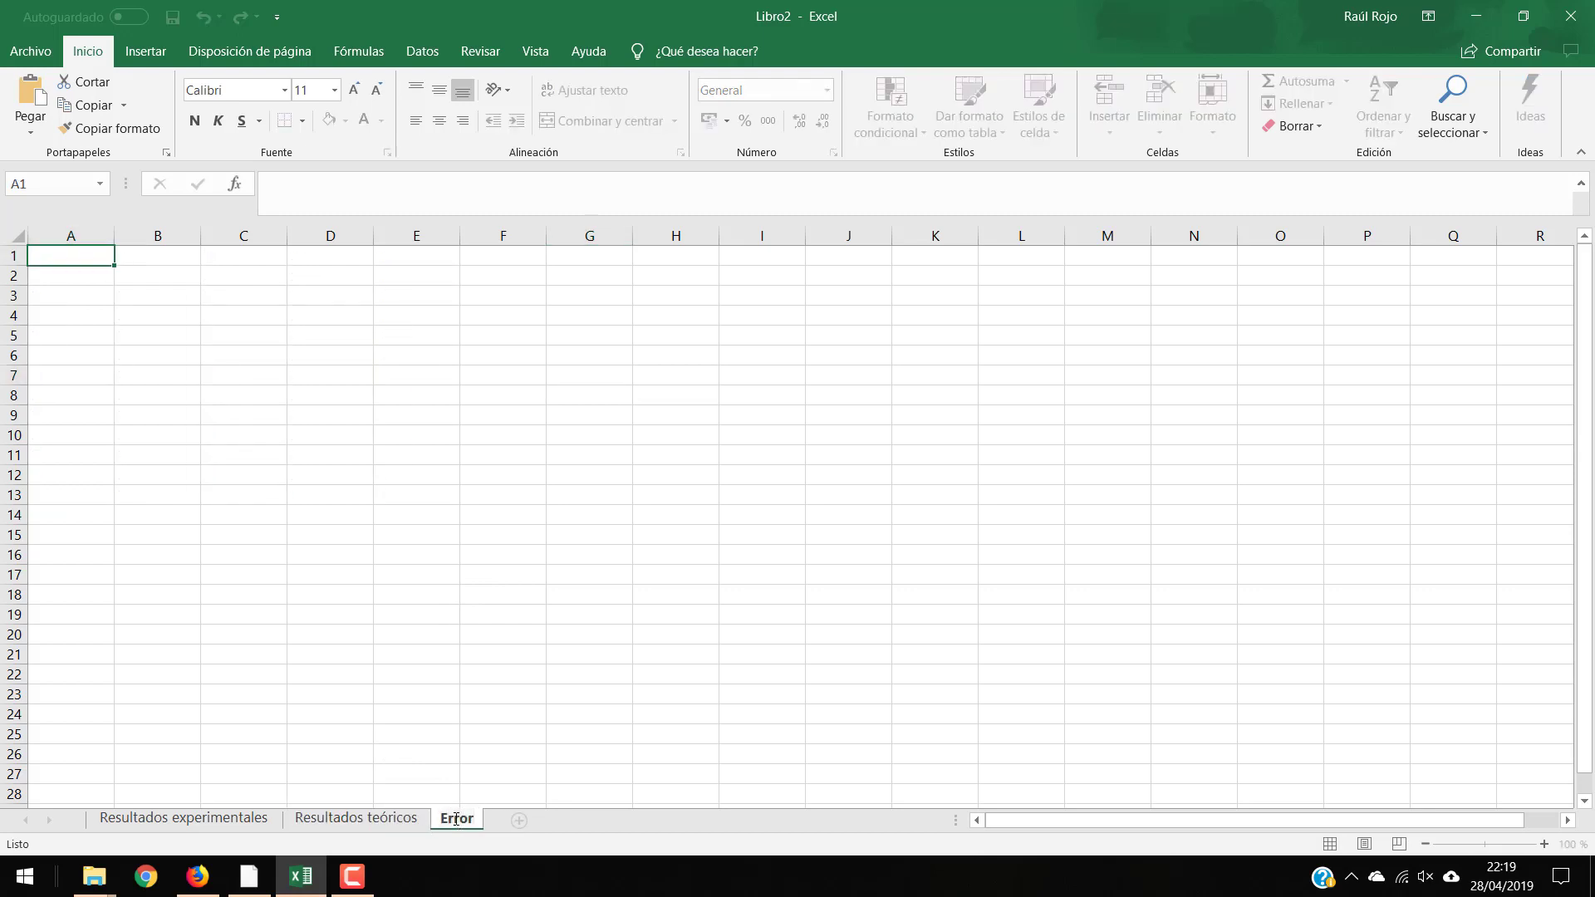
type("es")
key("Return")
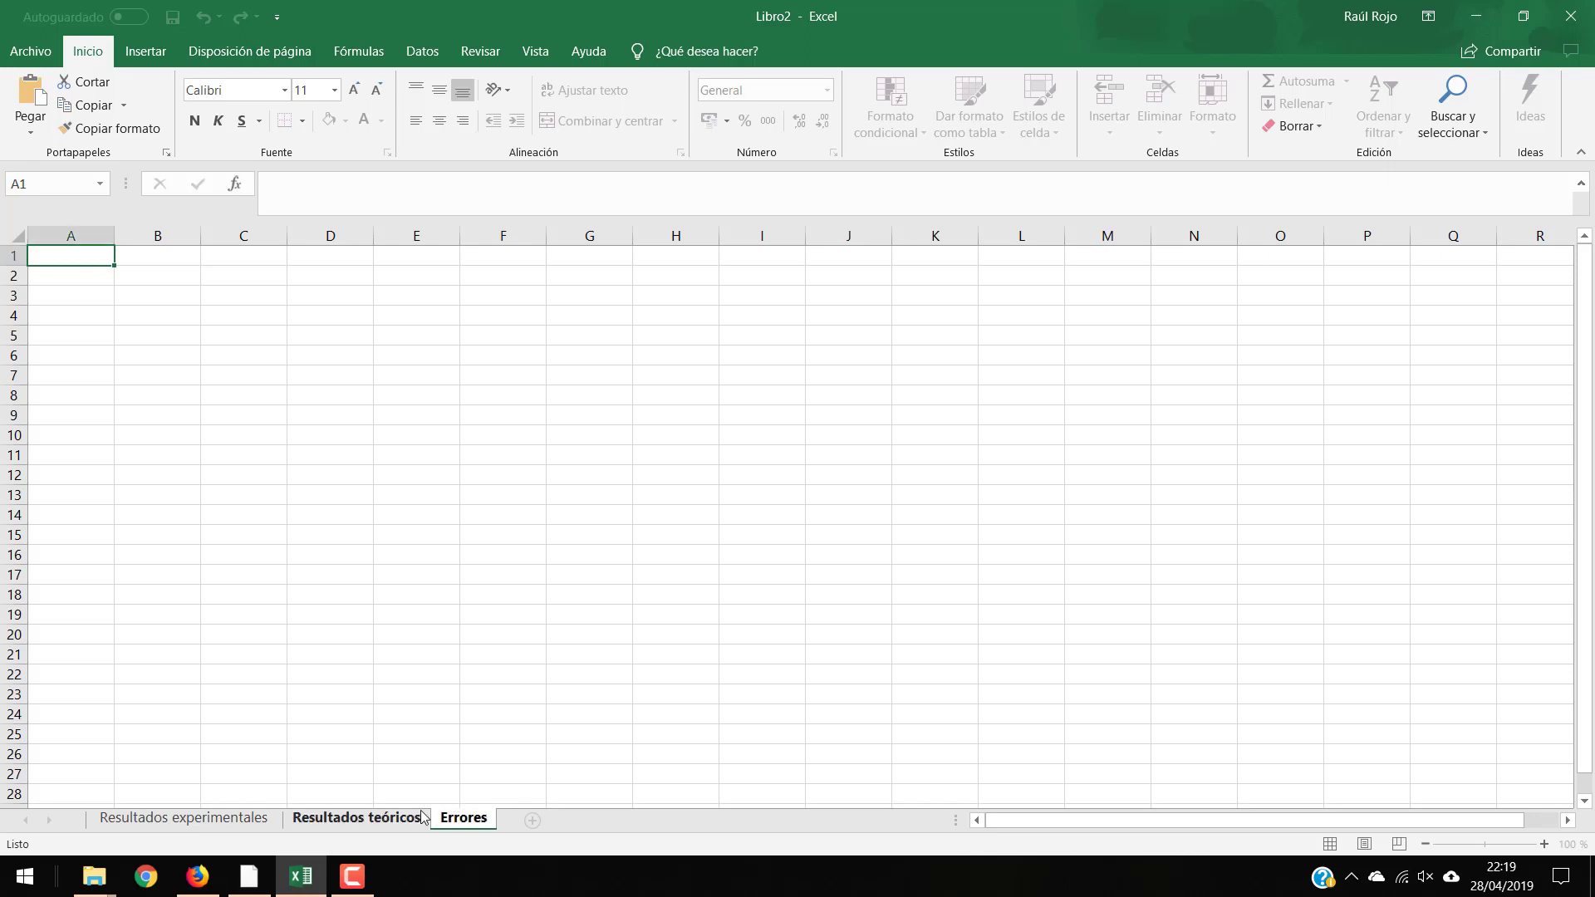
Copy the header row with t, x, h, vx and vy from Resultados teóricos into row 1 of Errores.
left_click(208, 818)
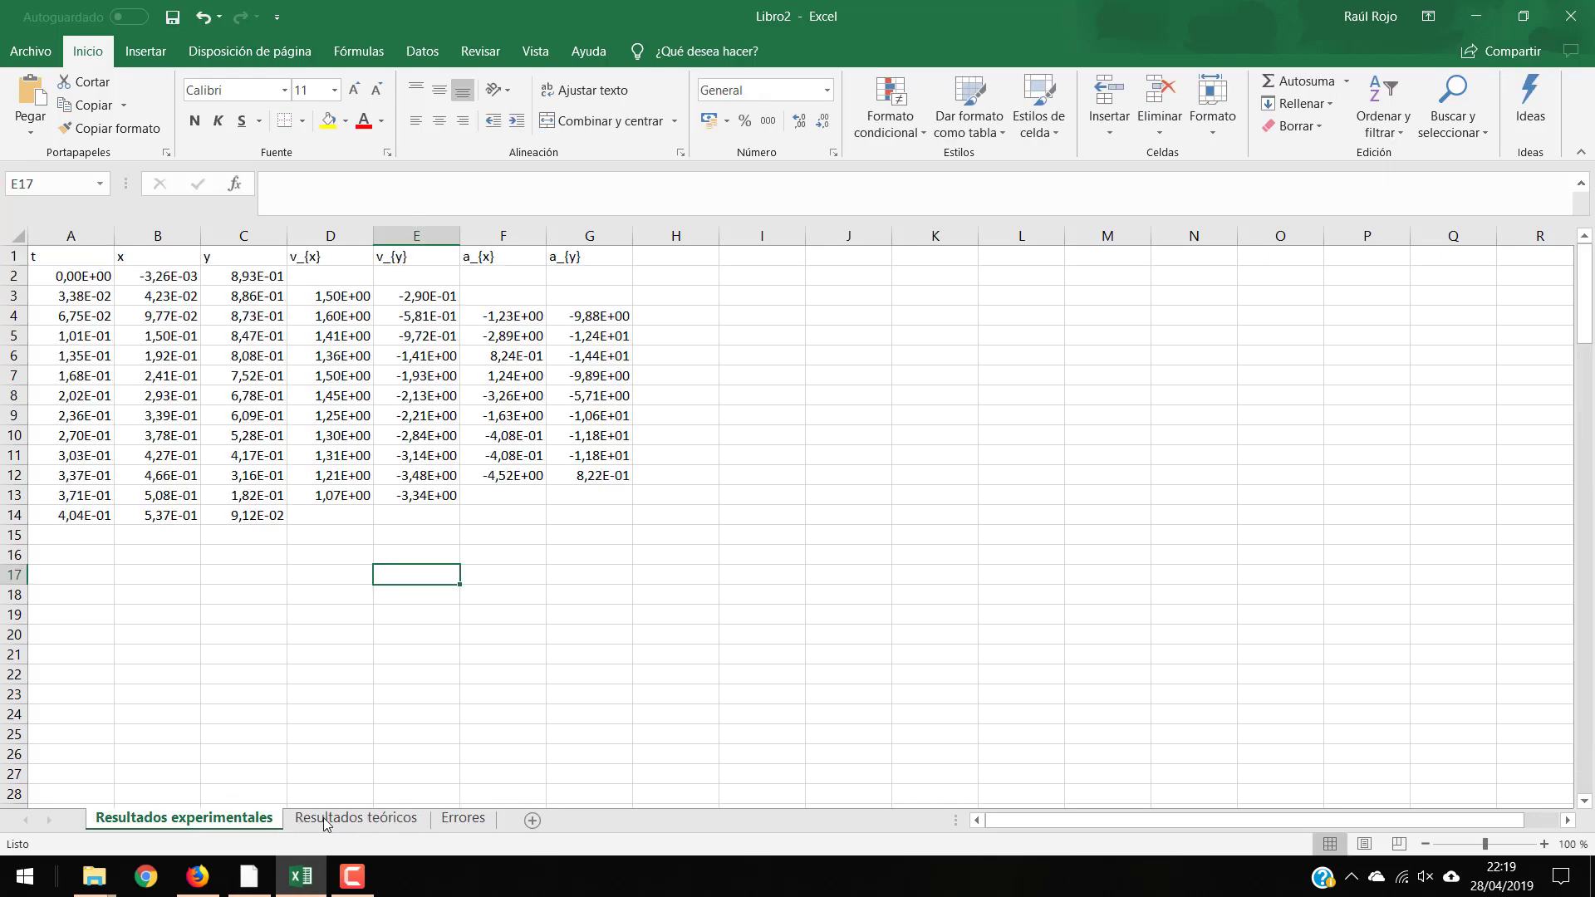
left_click(392, 821)
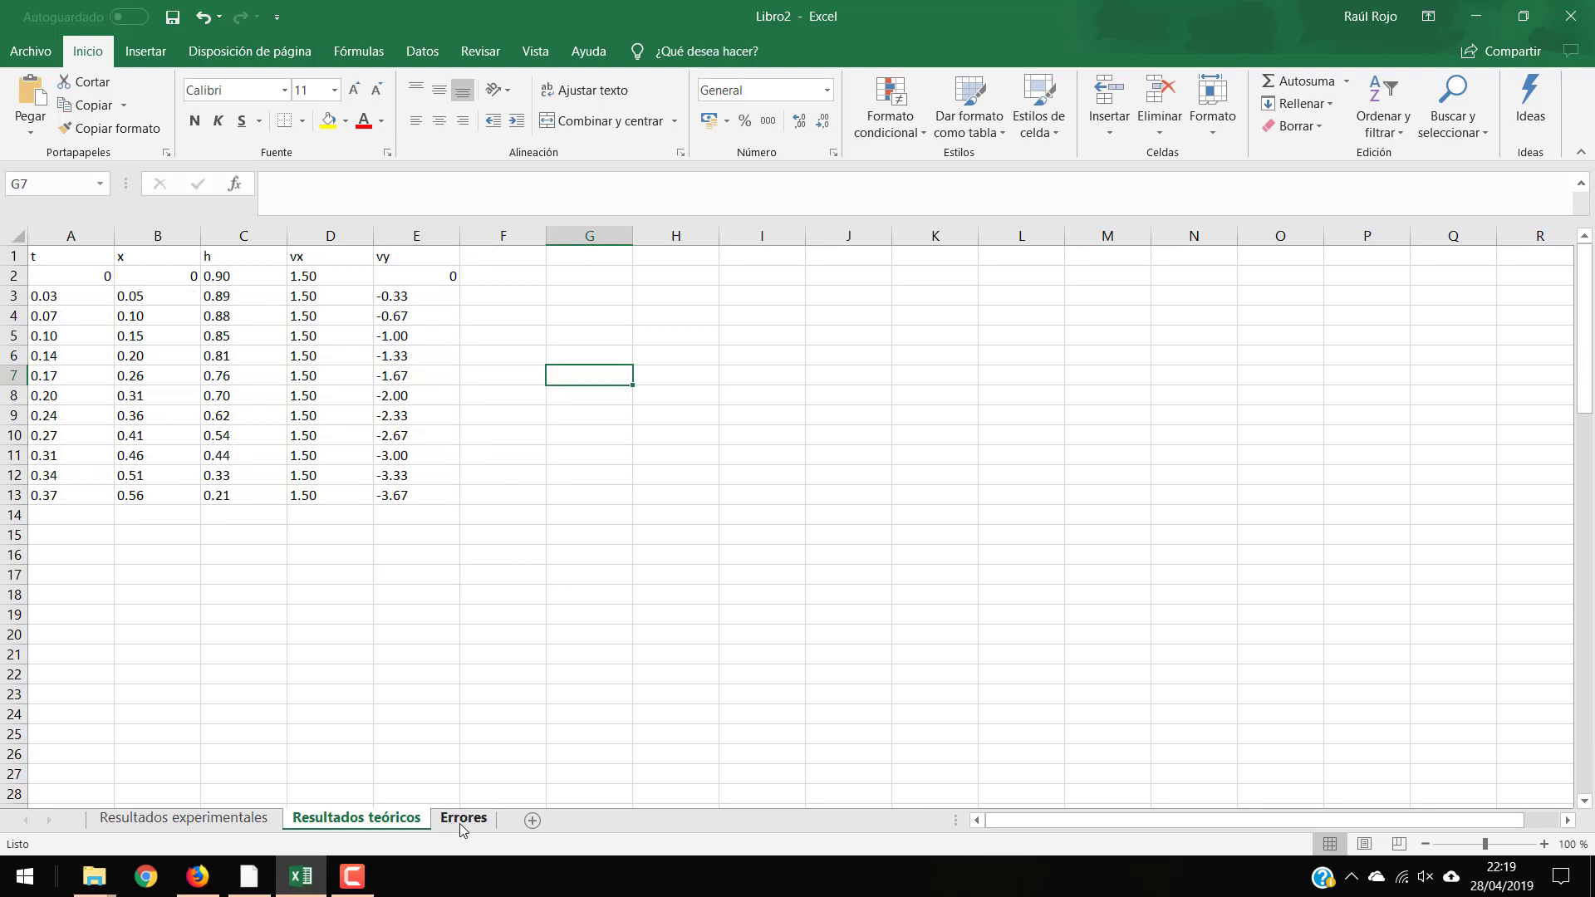
left_click(18, 258)
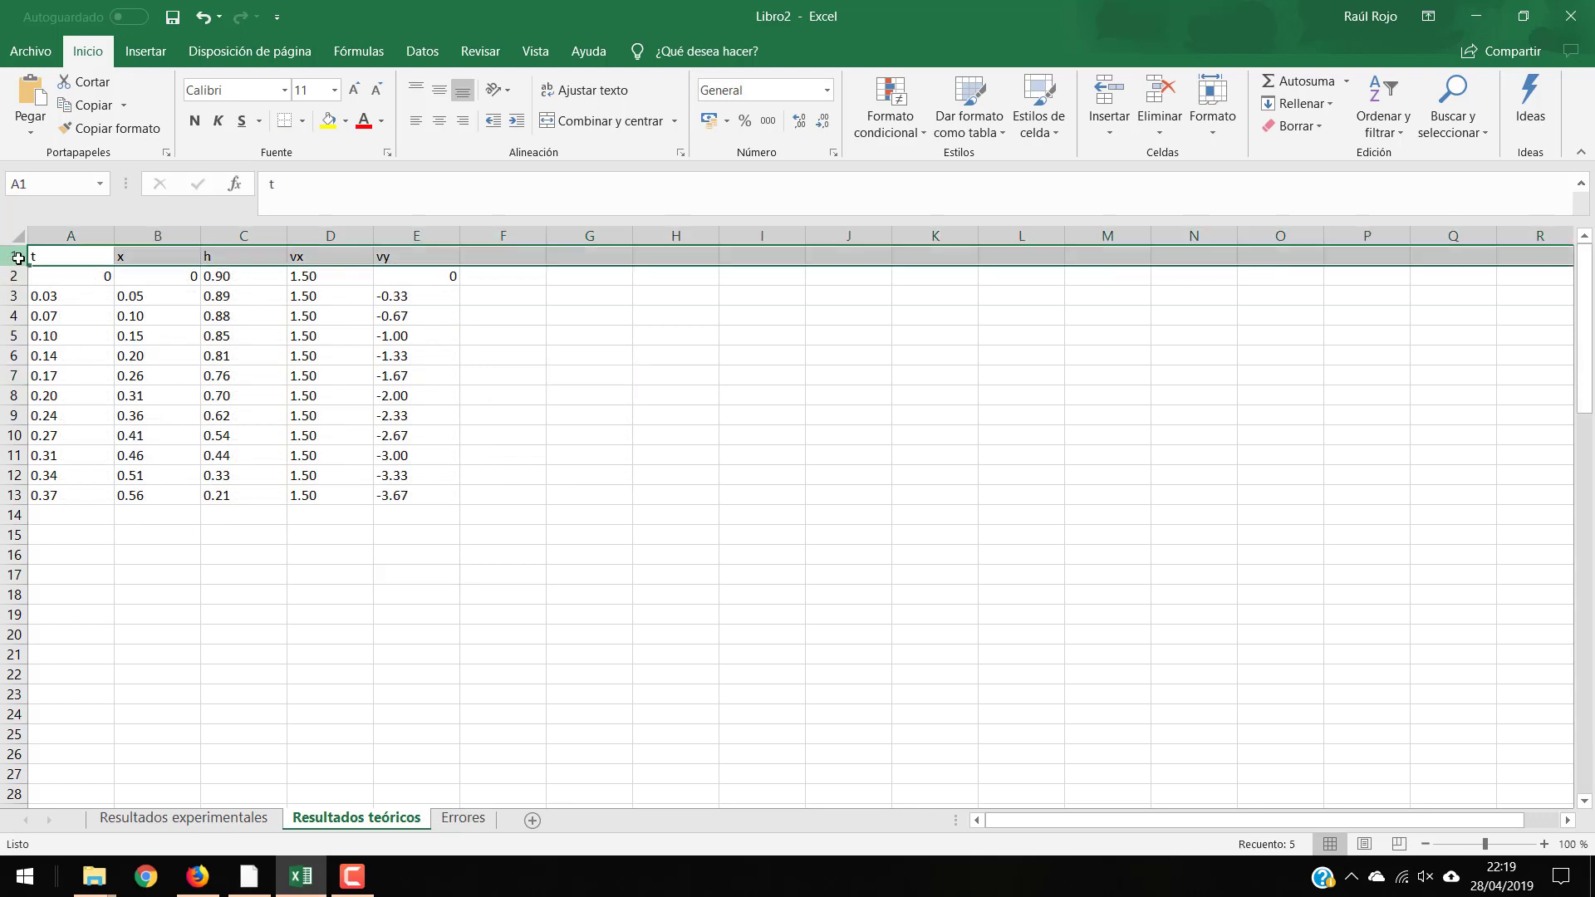
key("ctrl+c")
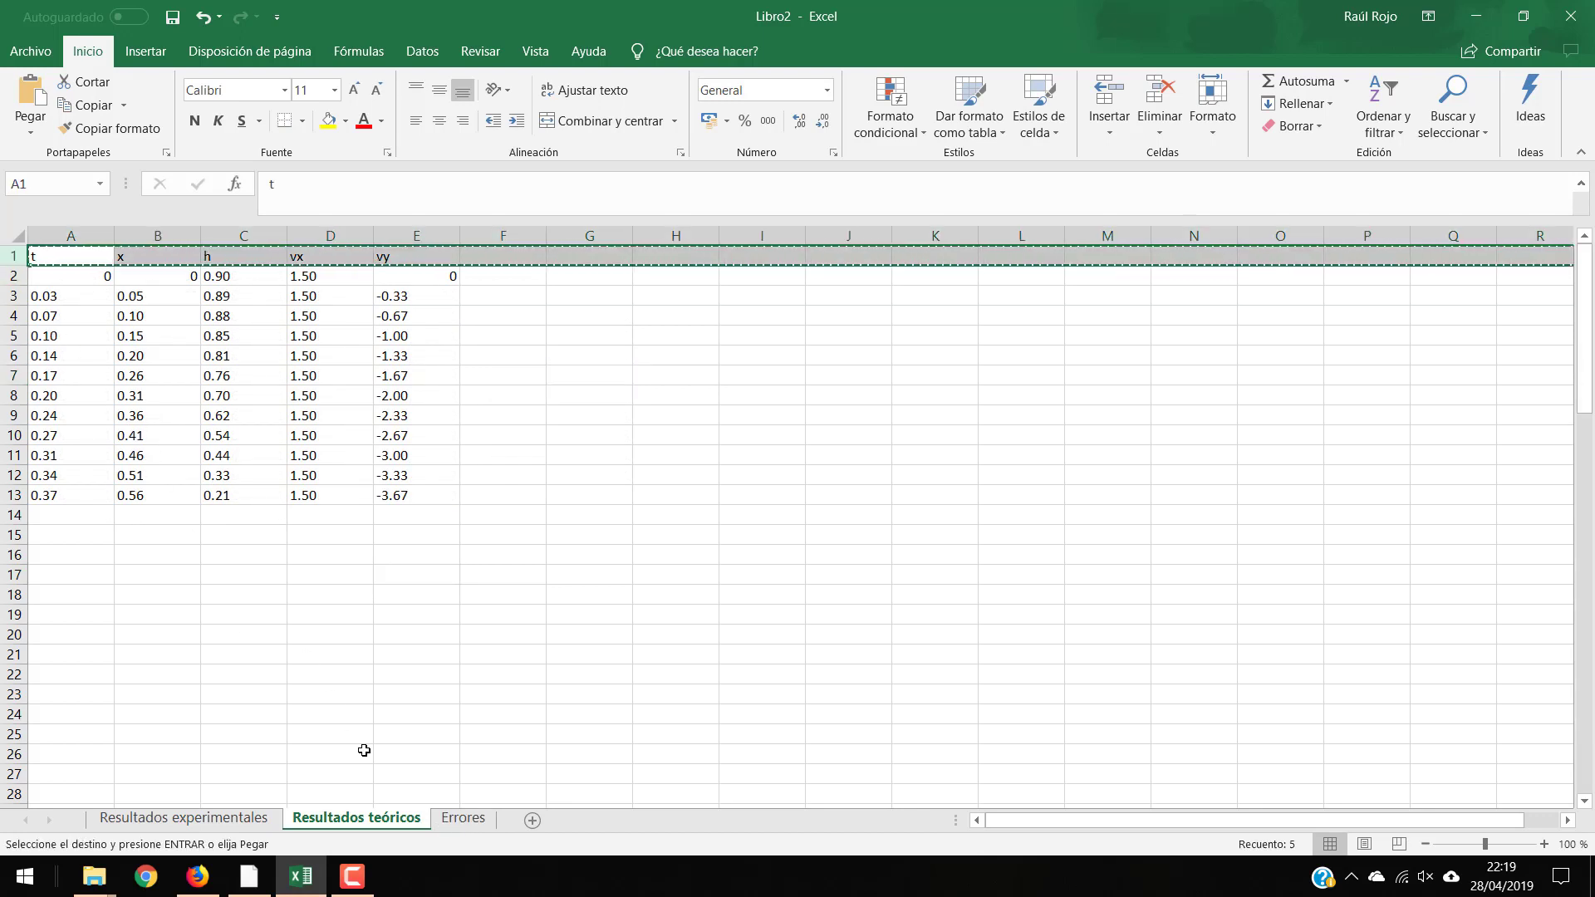
left_click(463, 818)
left_click(10, 256)
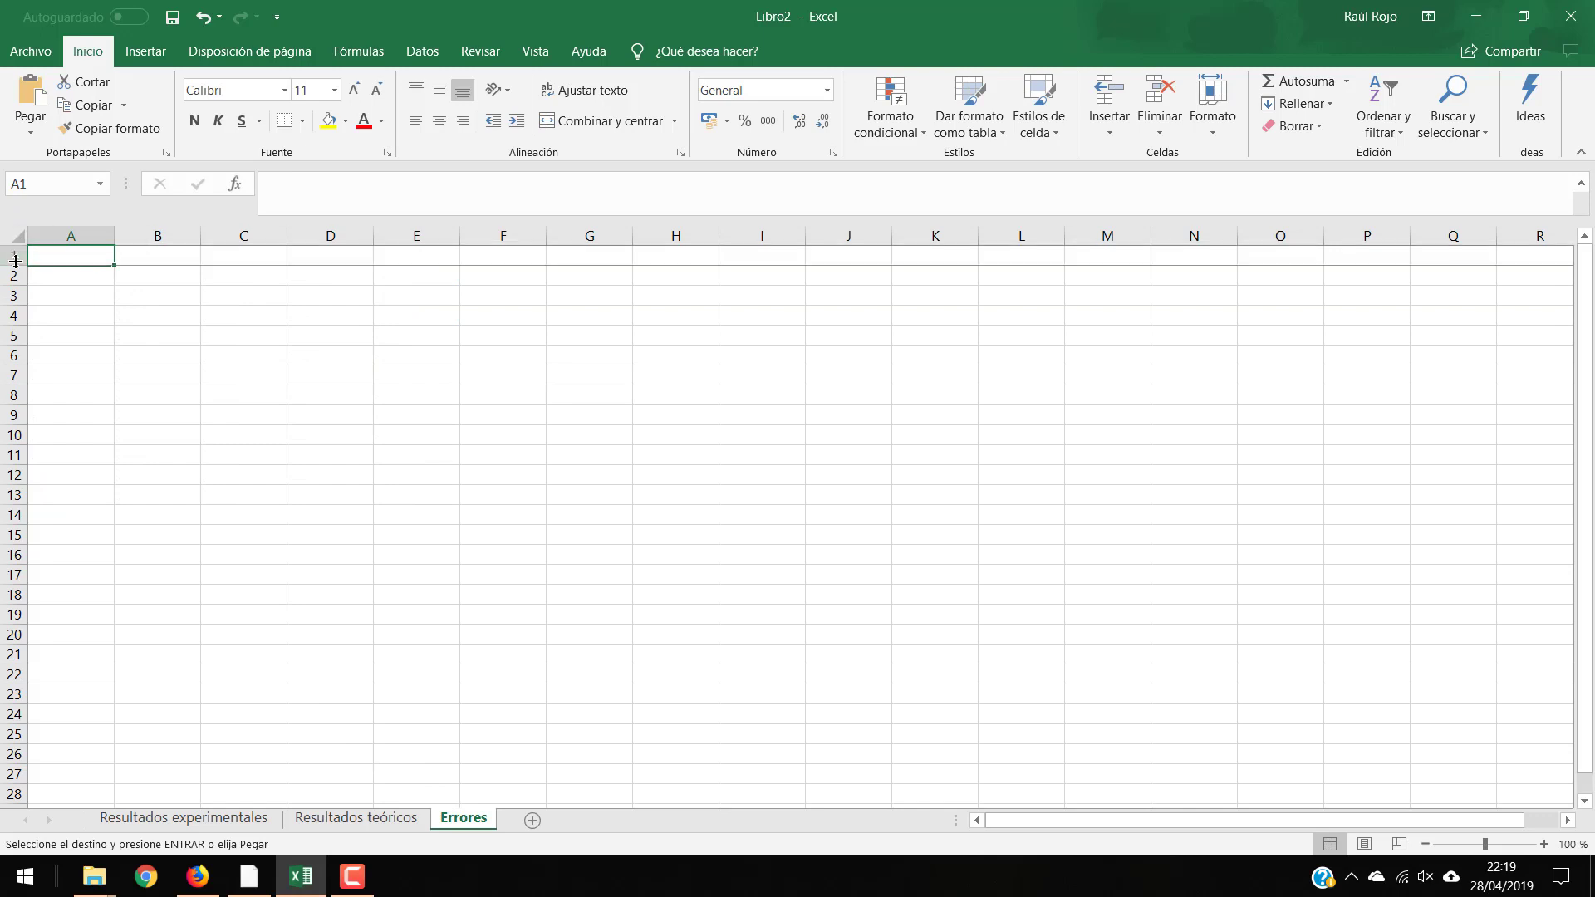
key("ctrl+v")
left_click(145, 451)
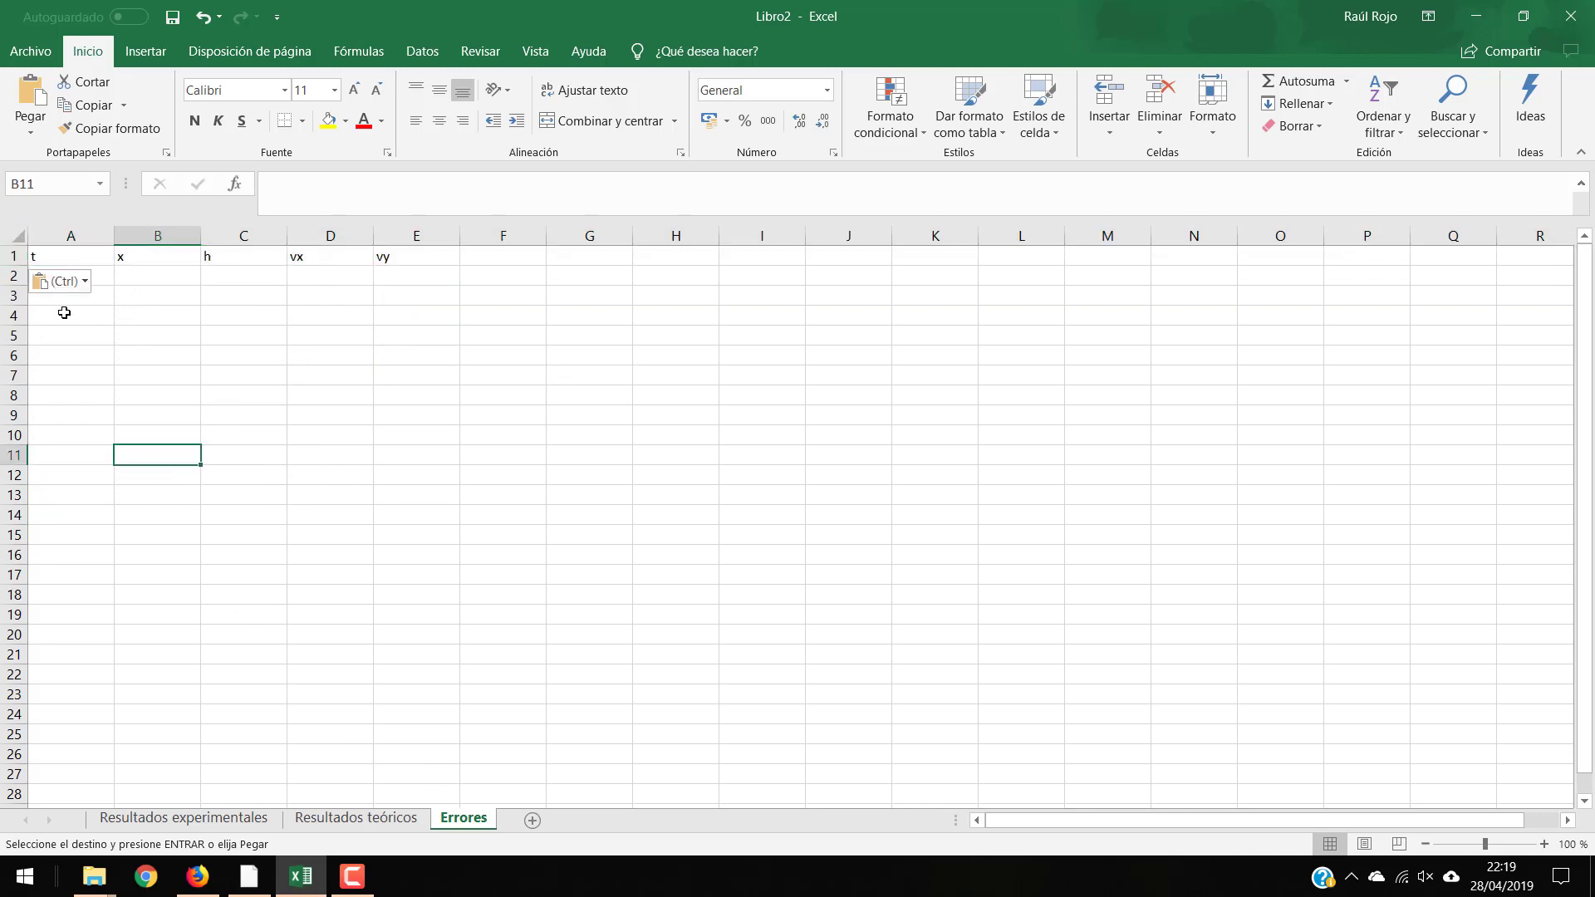
left_click(125, 296)
left_click(96, 265)
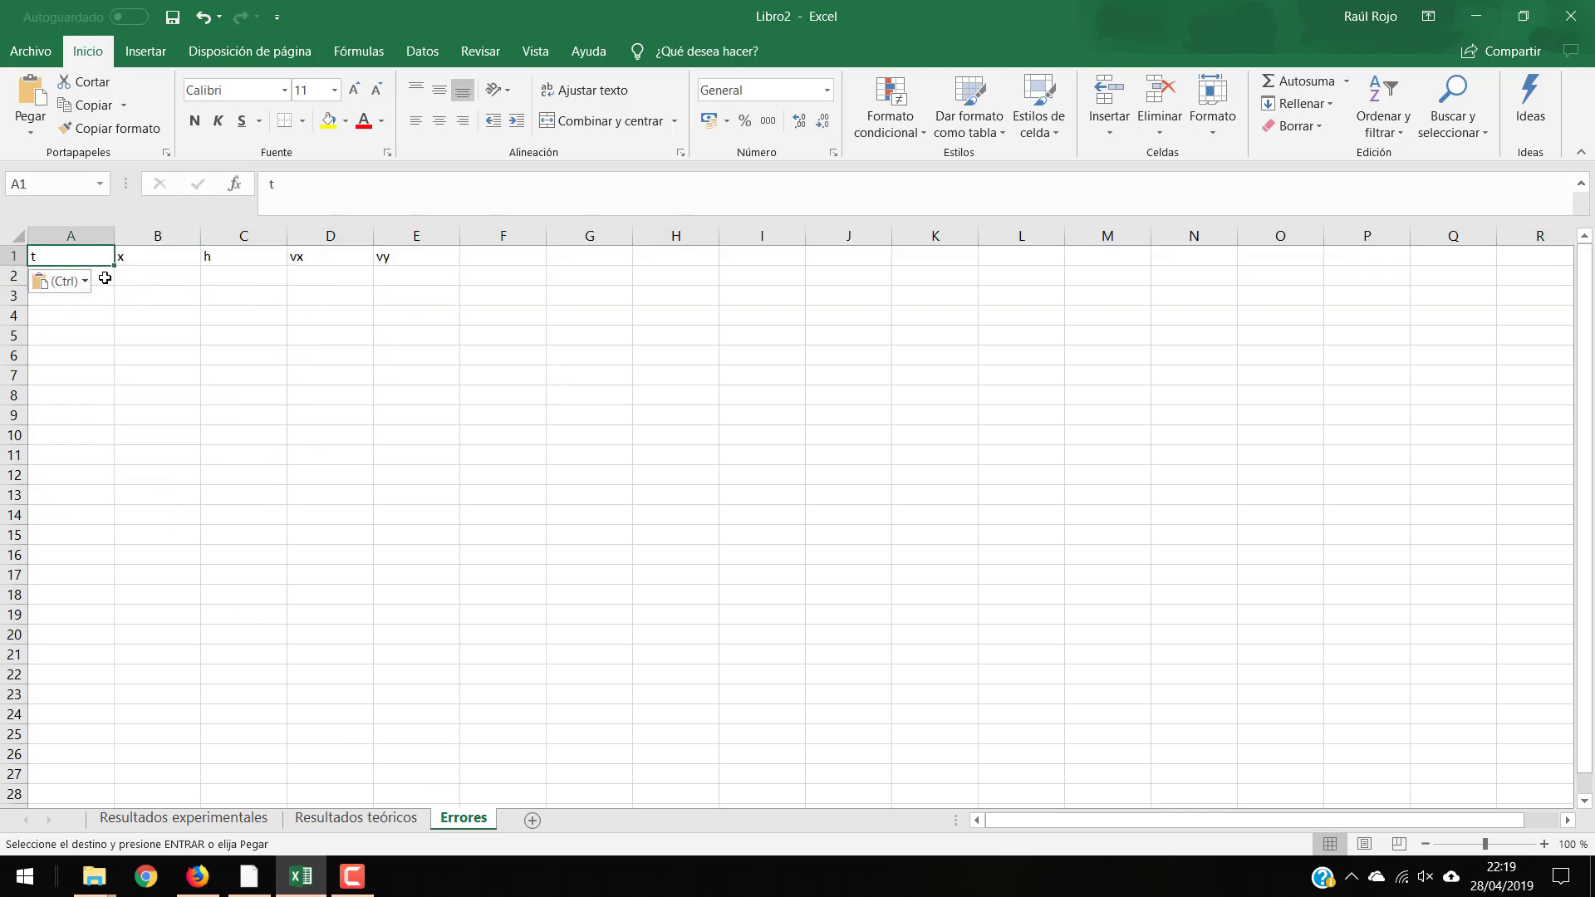
Enter the relative error formula =('Resultados experimentales'!A2-'Resultados teóricos'!A2)/'Resultados teóricos'!A2 in cell A2 of Errores.
left_click(99, 275)
left_click(306, 189)
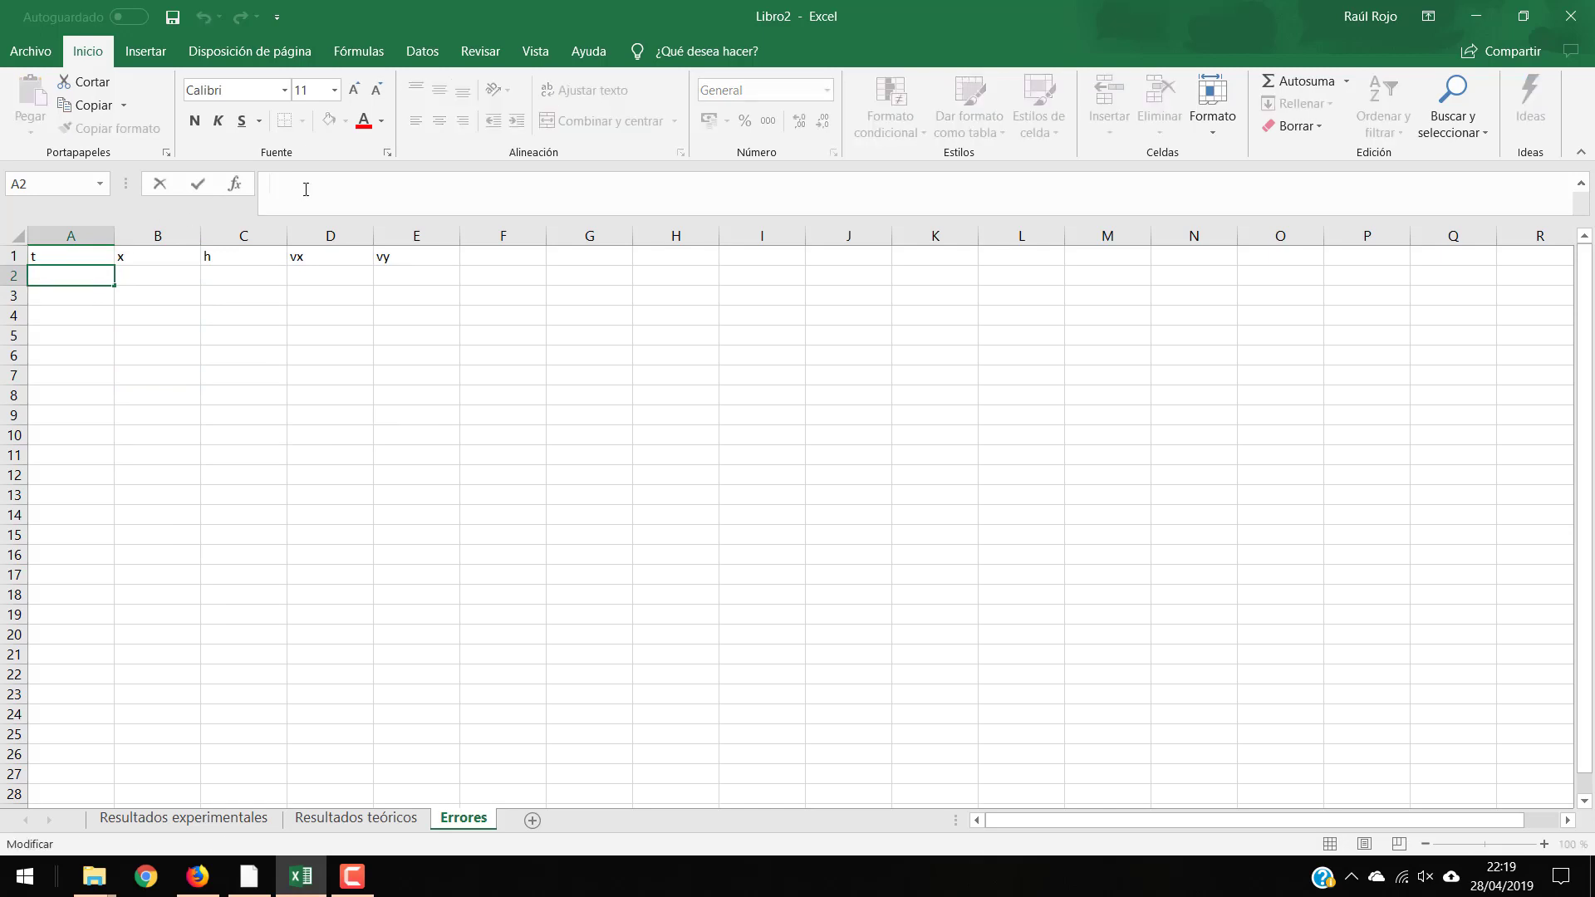
type("=")
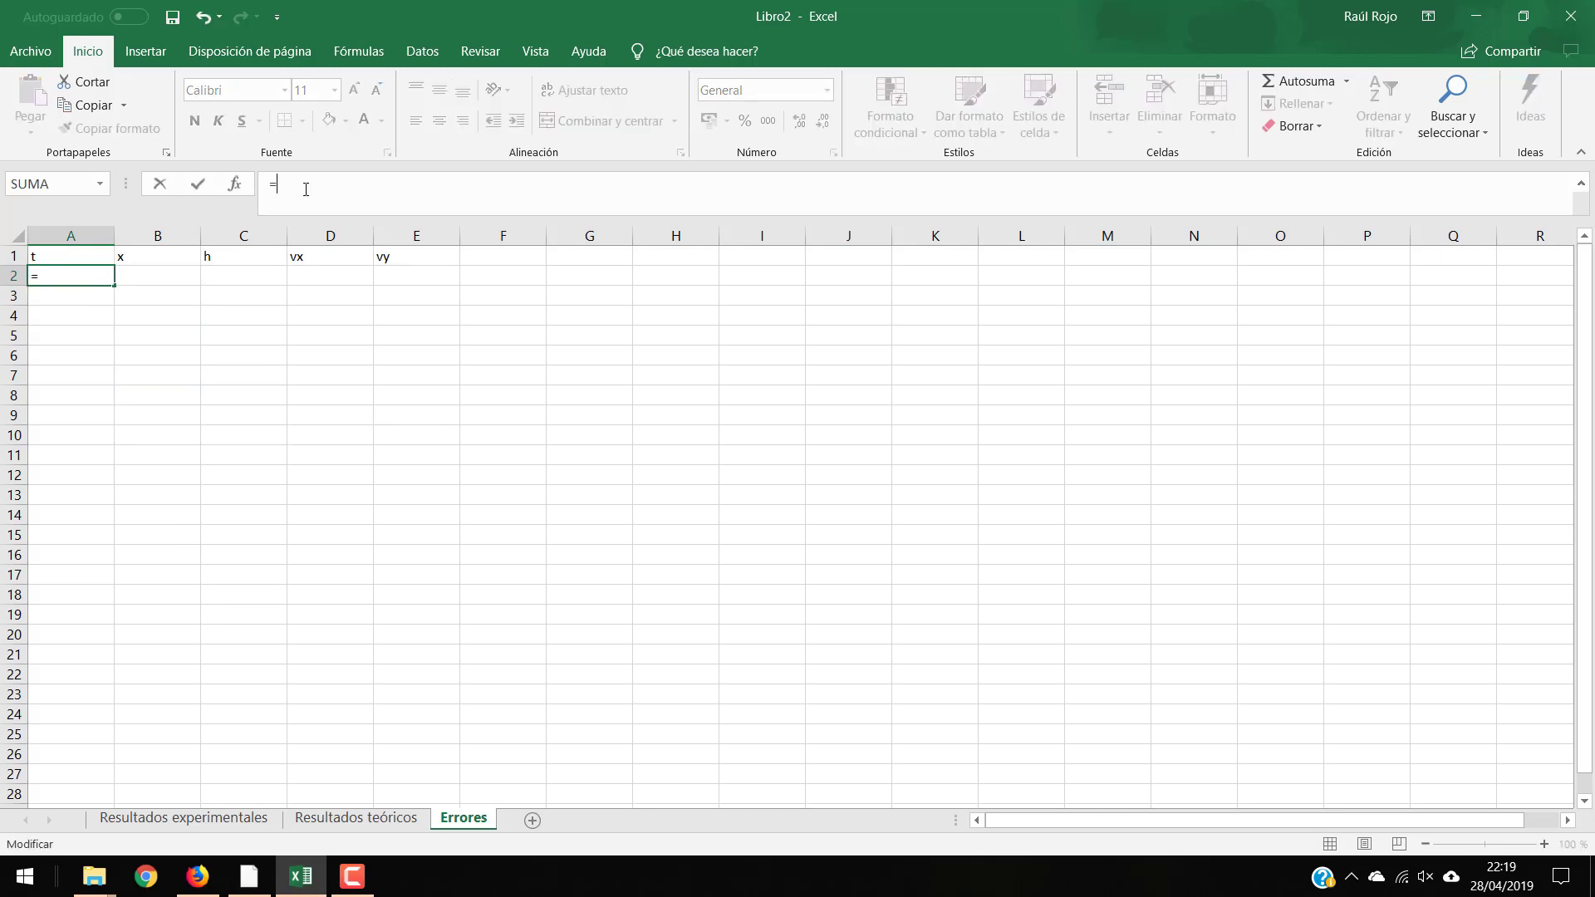
type("(")
left_click(218, 819)
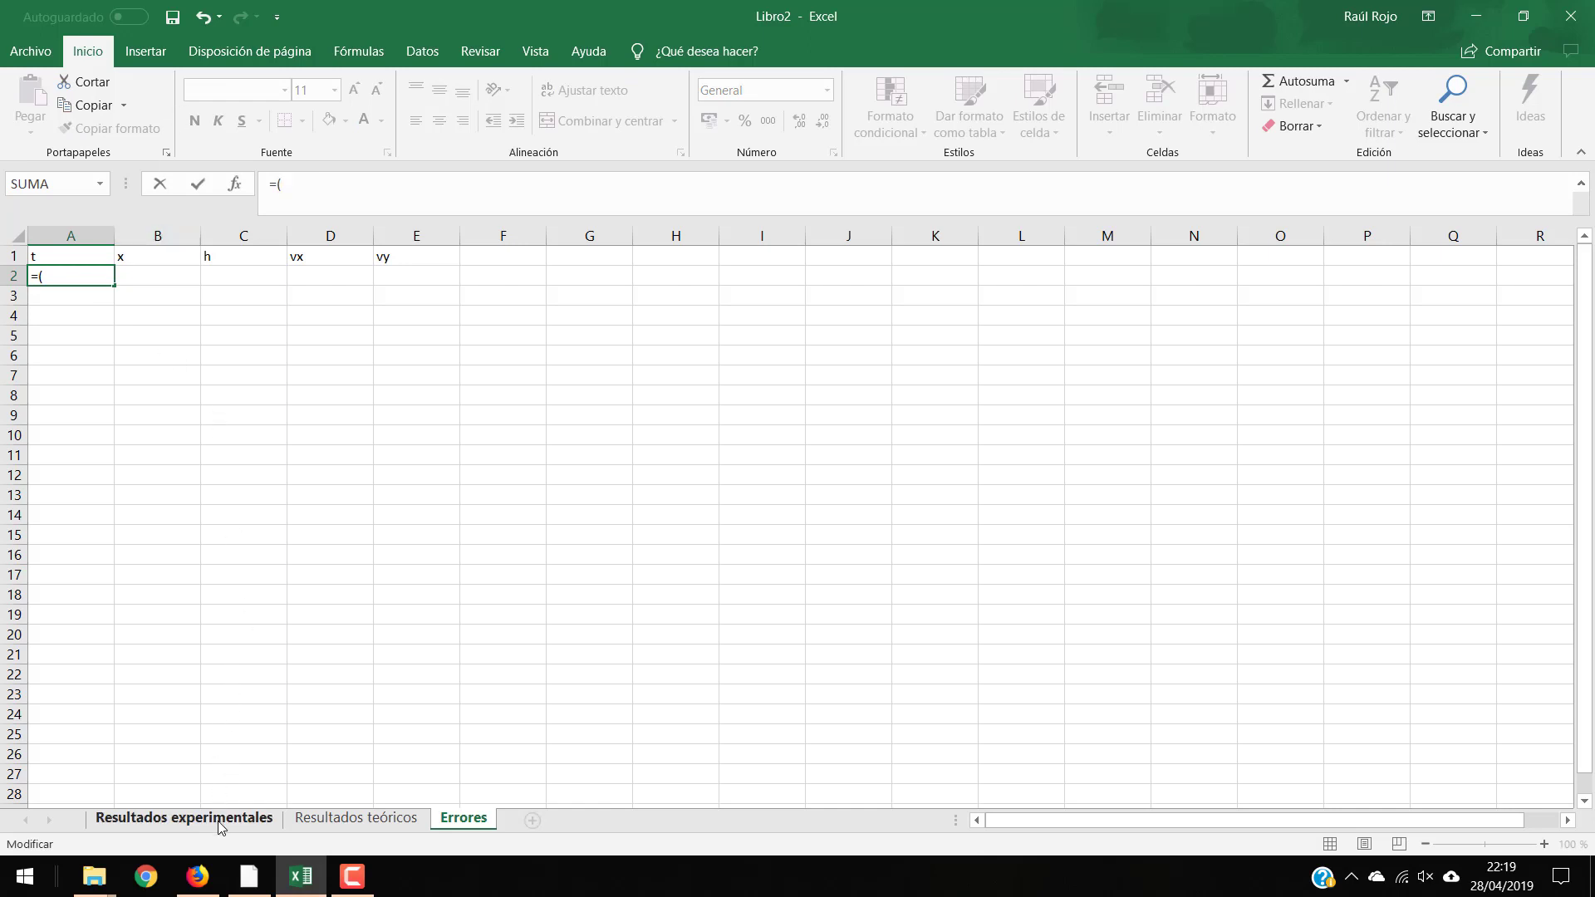
left_click(218, 820)
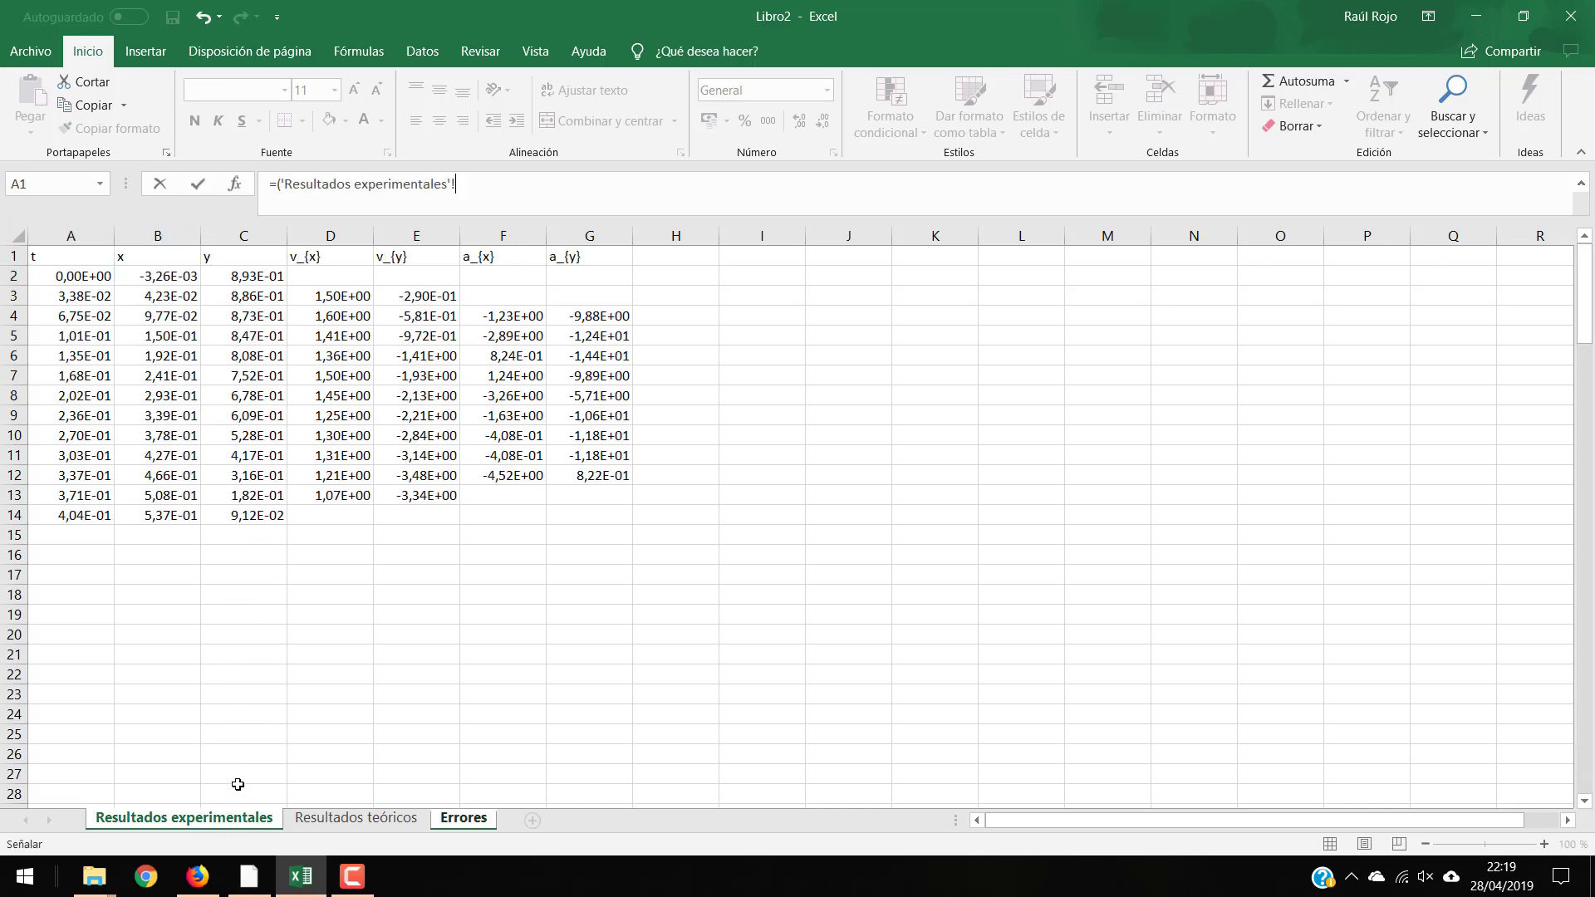
left_click(93, 274)
type("-")
left_click(290, 821)
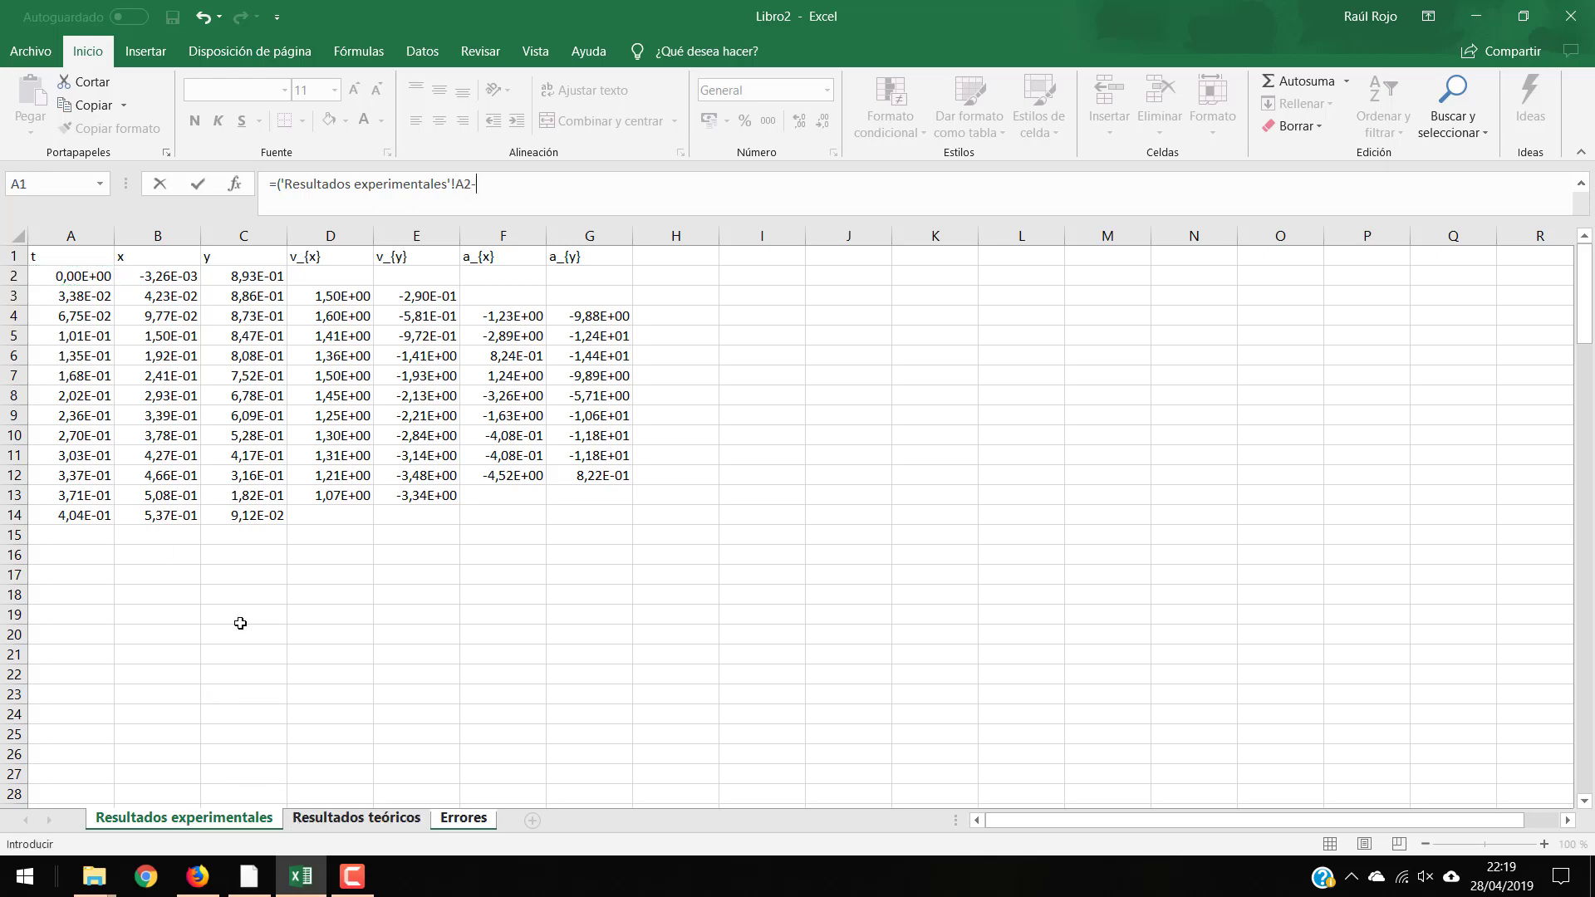
left_click(93, 275)
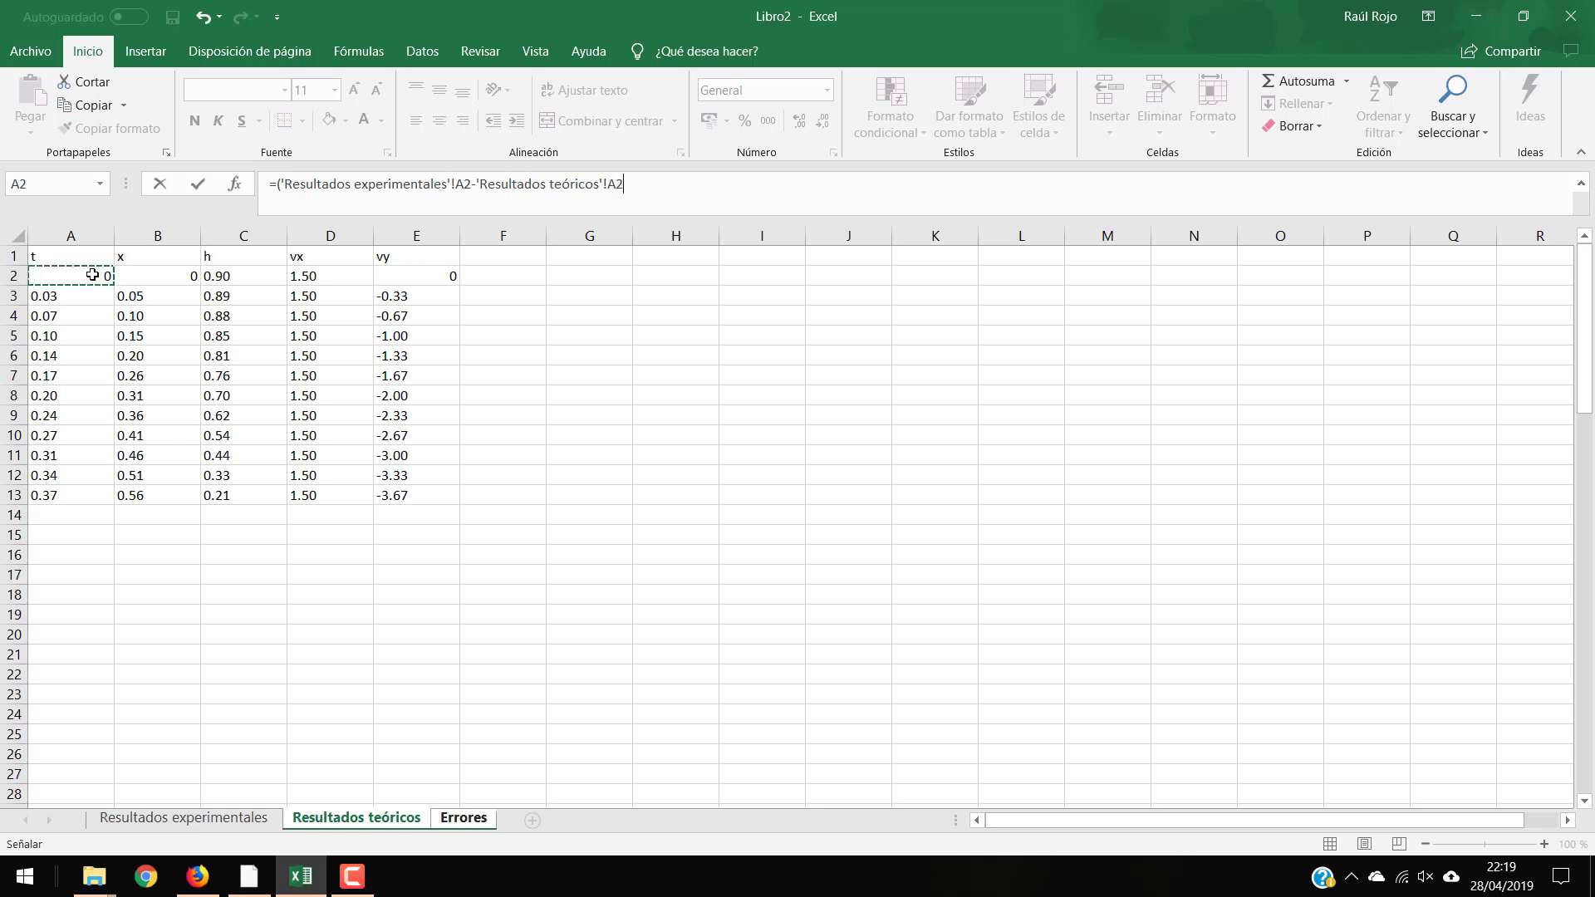
type(")/")
left_click(68, 275)
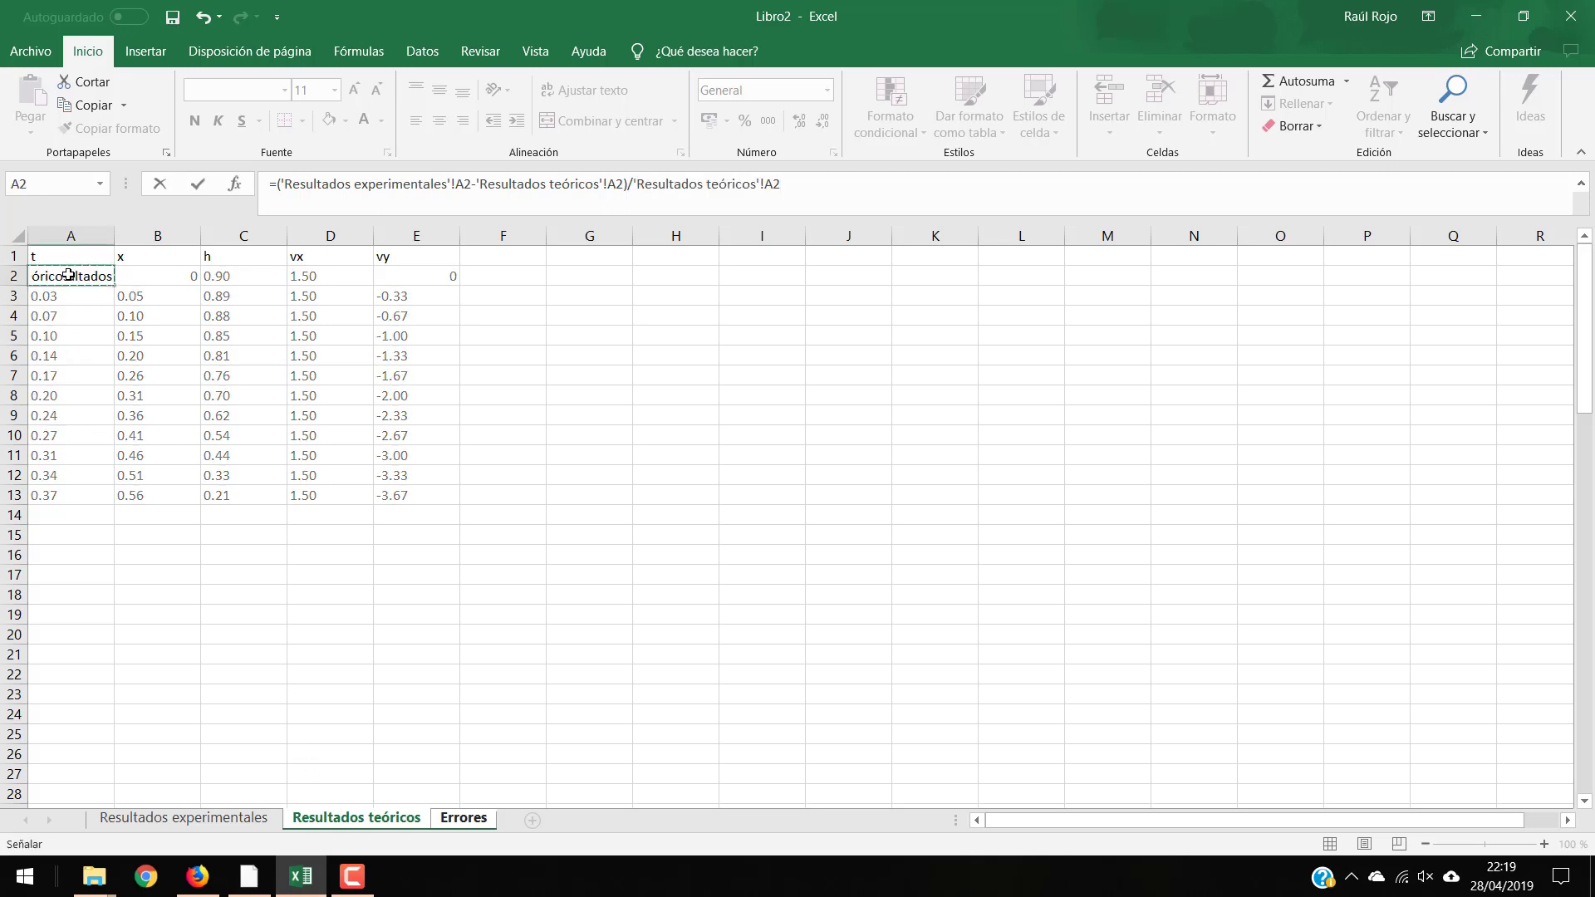
key("Return")
Fill the formula from A2 across the range A2:E13 of Errores.
left_click(88, 276)
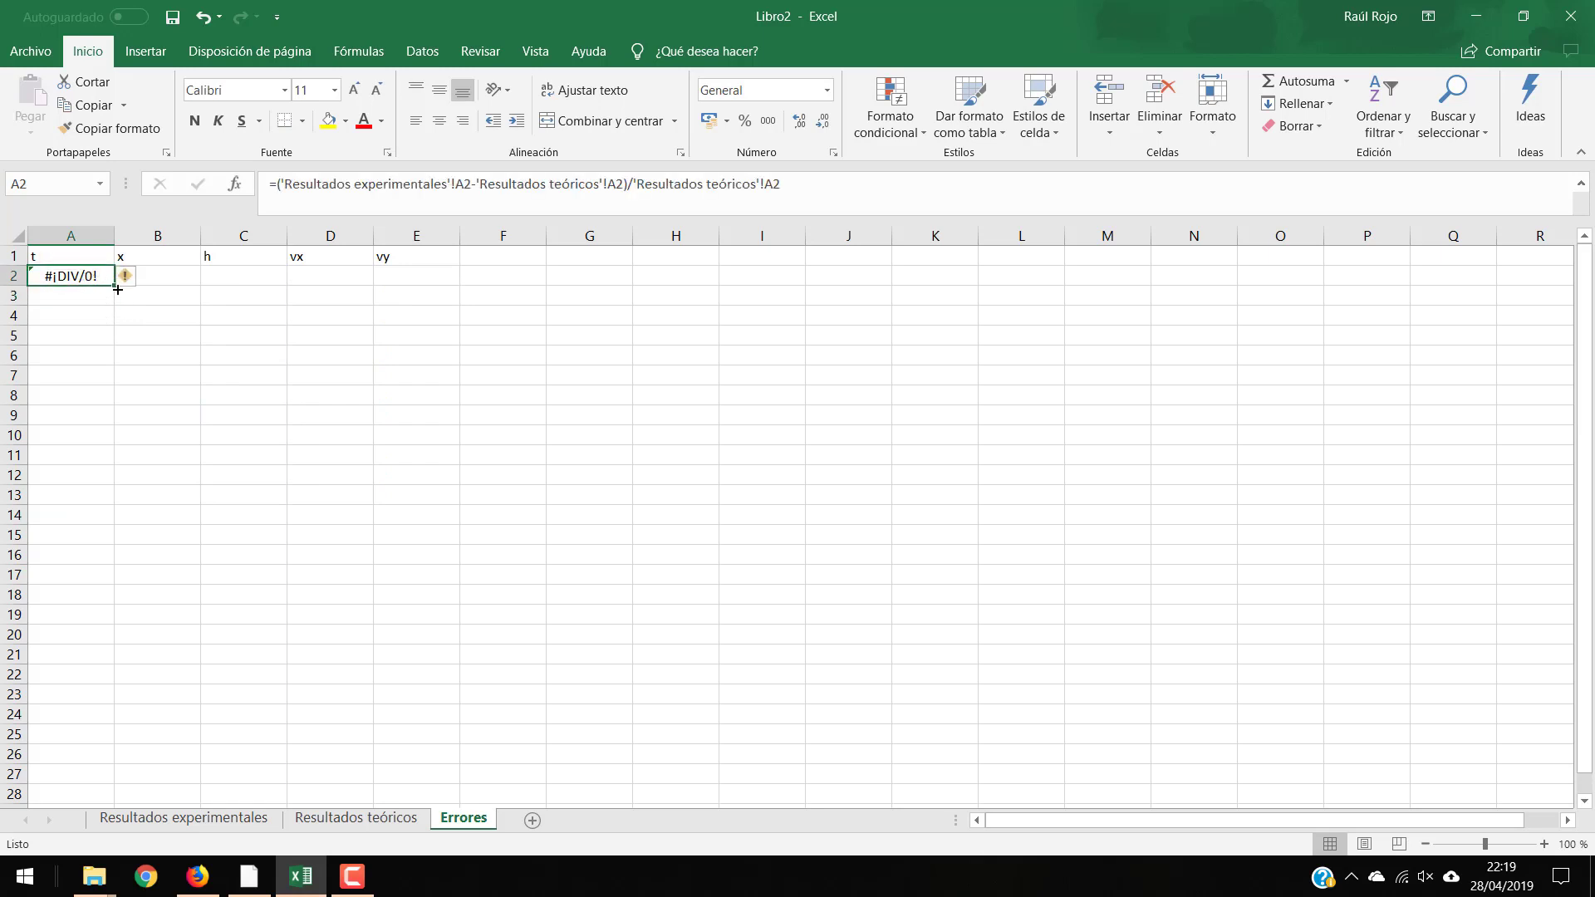
left_click_drag(111, 284, 463, 503)
Compare the filled cells on Errores with the number formats on Resultados teóricos and Resultados experimentales to trace the formula errors.
left_click(335, 819)
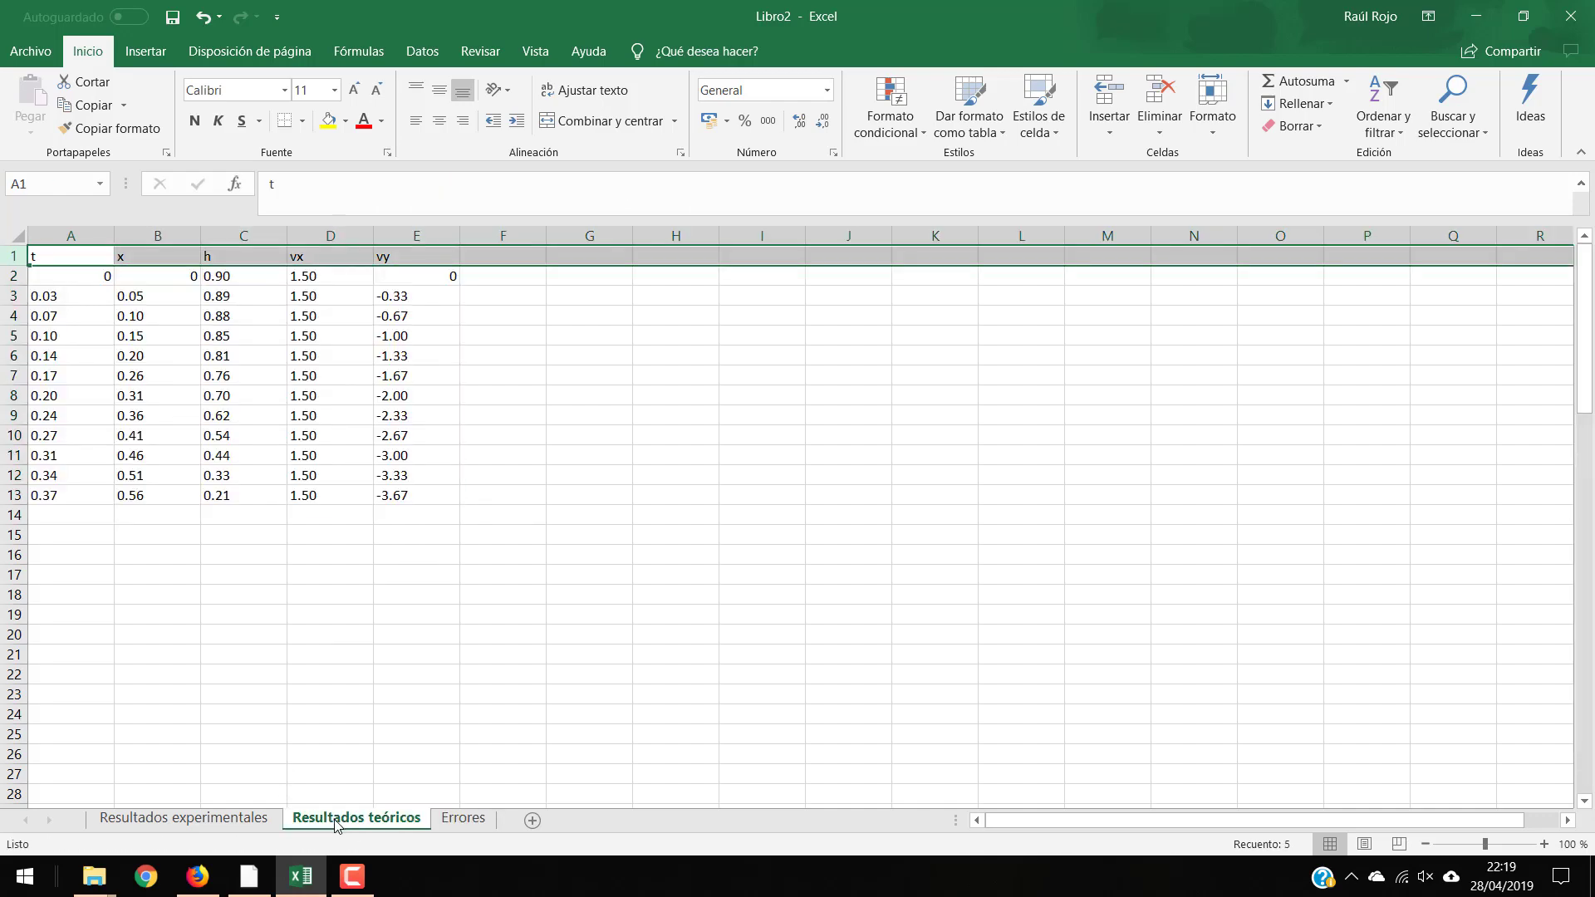
left_click(480, 822)
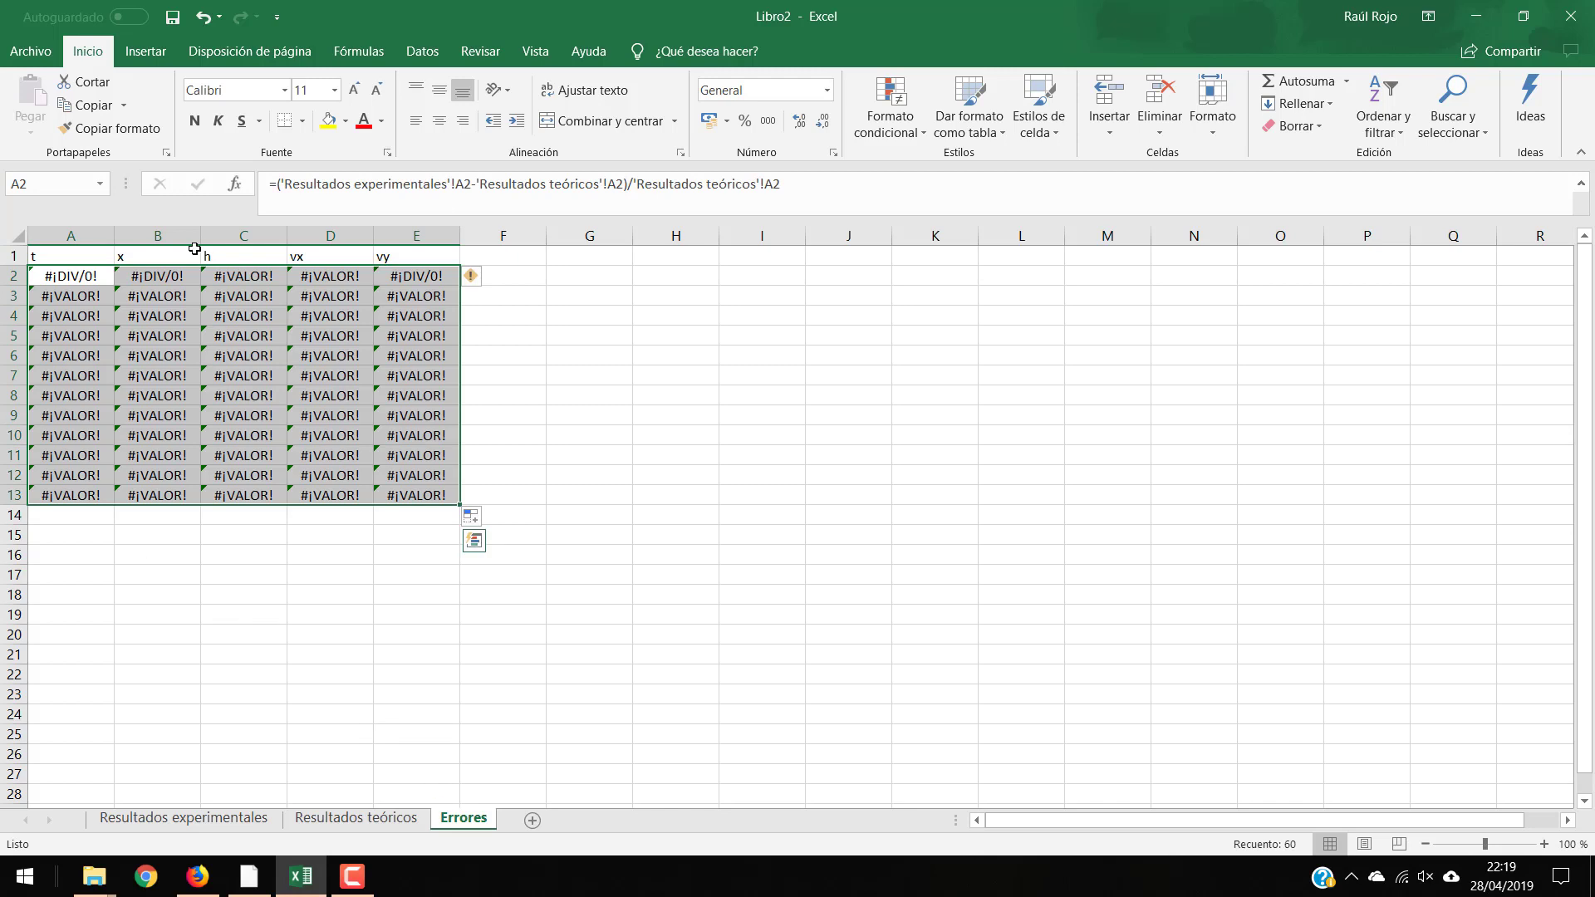
left_click(157, 277)
left_click(490, 574)
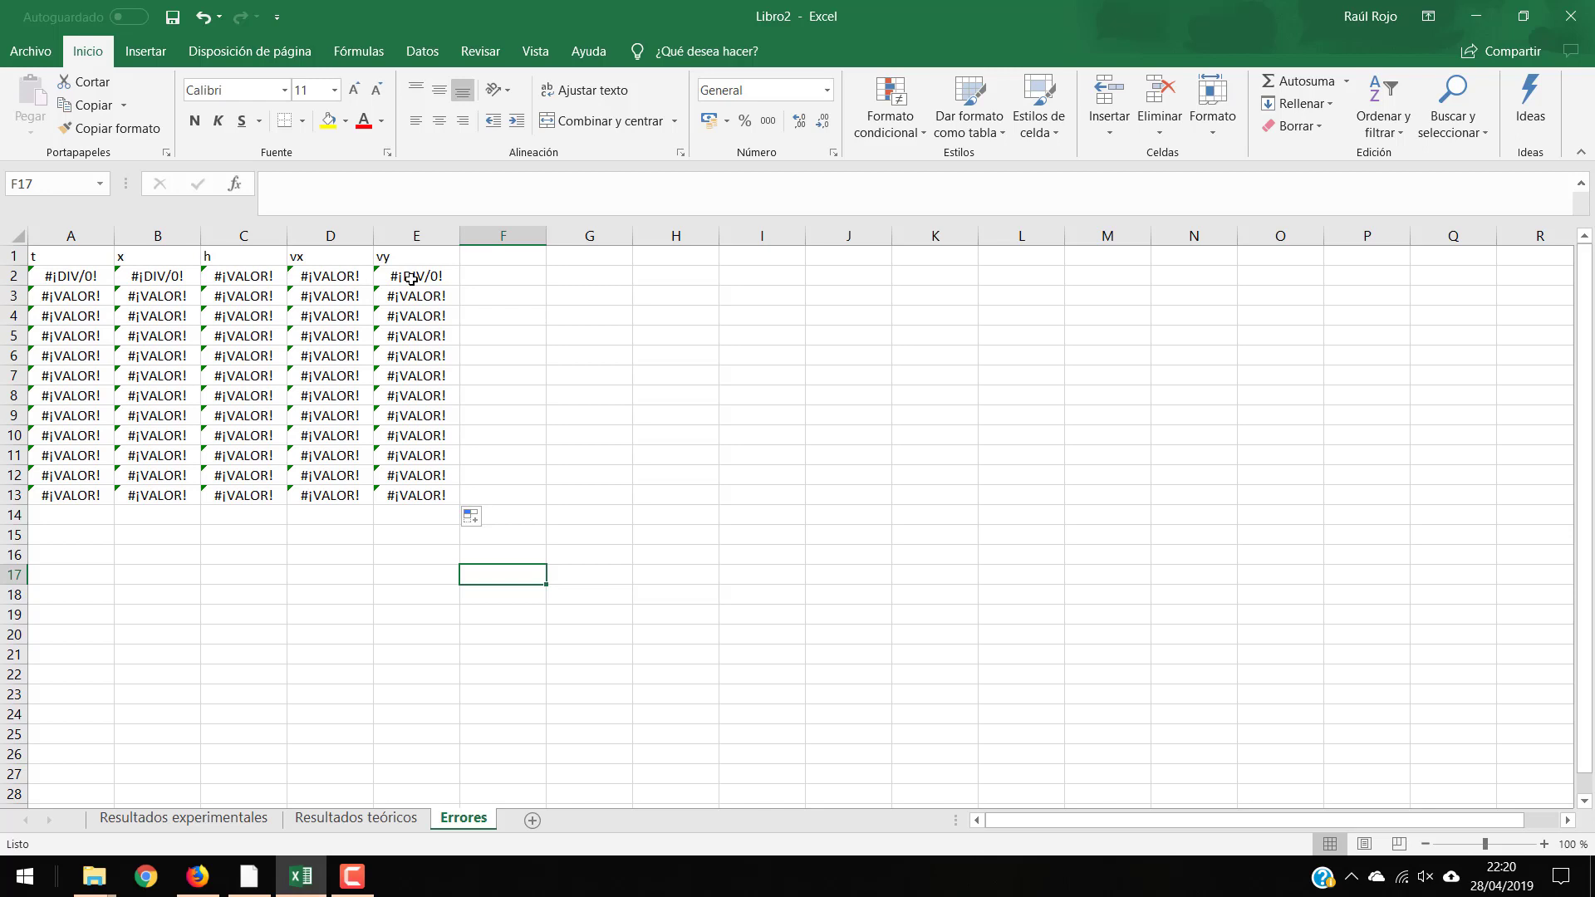
left_click(360, 820)
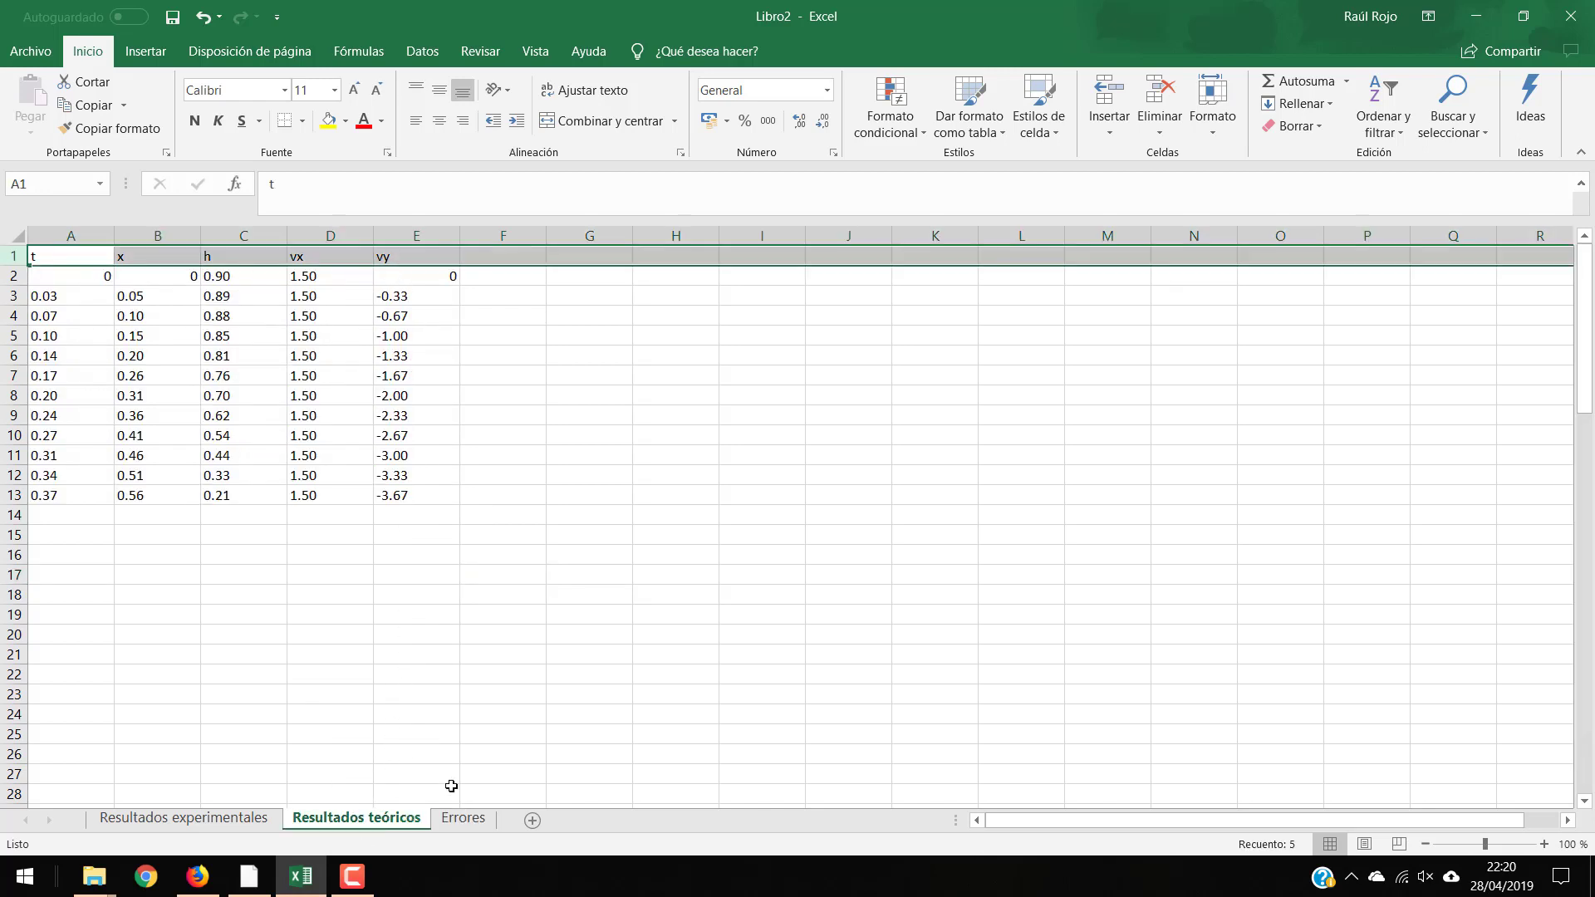
left_click(451, 822)
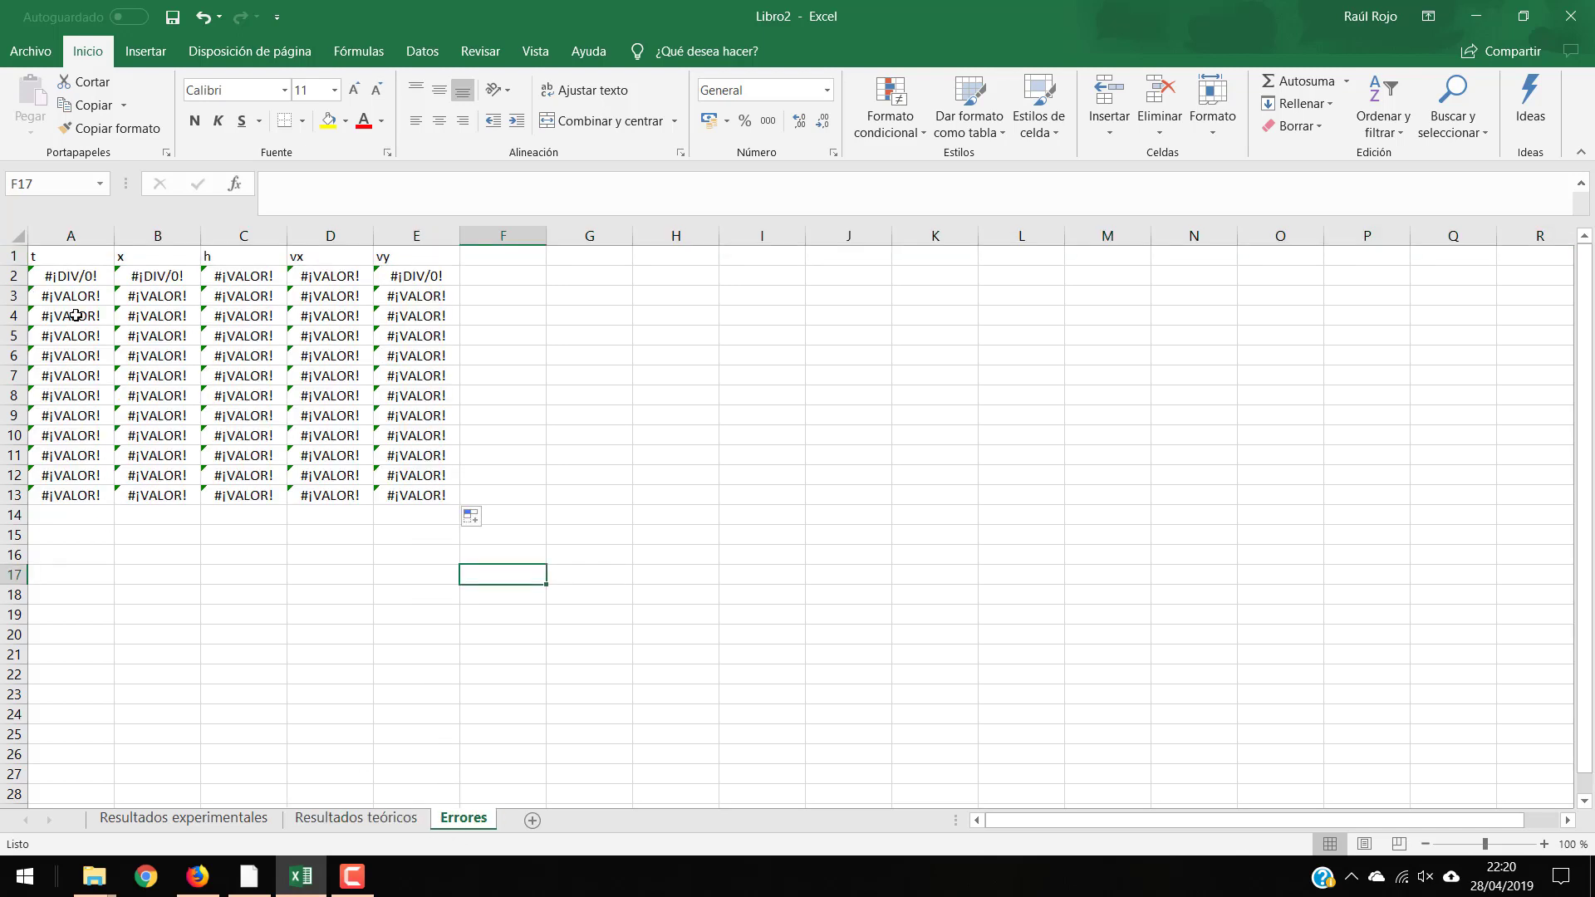
left_click(320, 823)
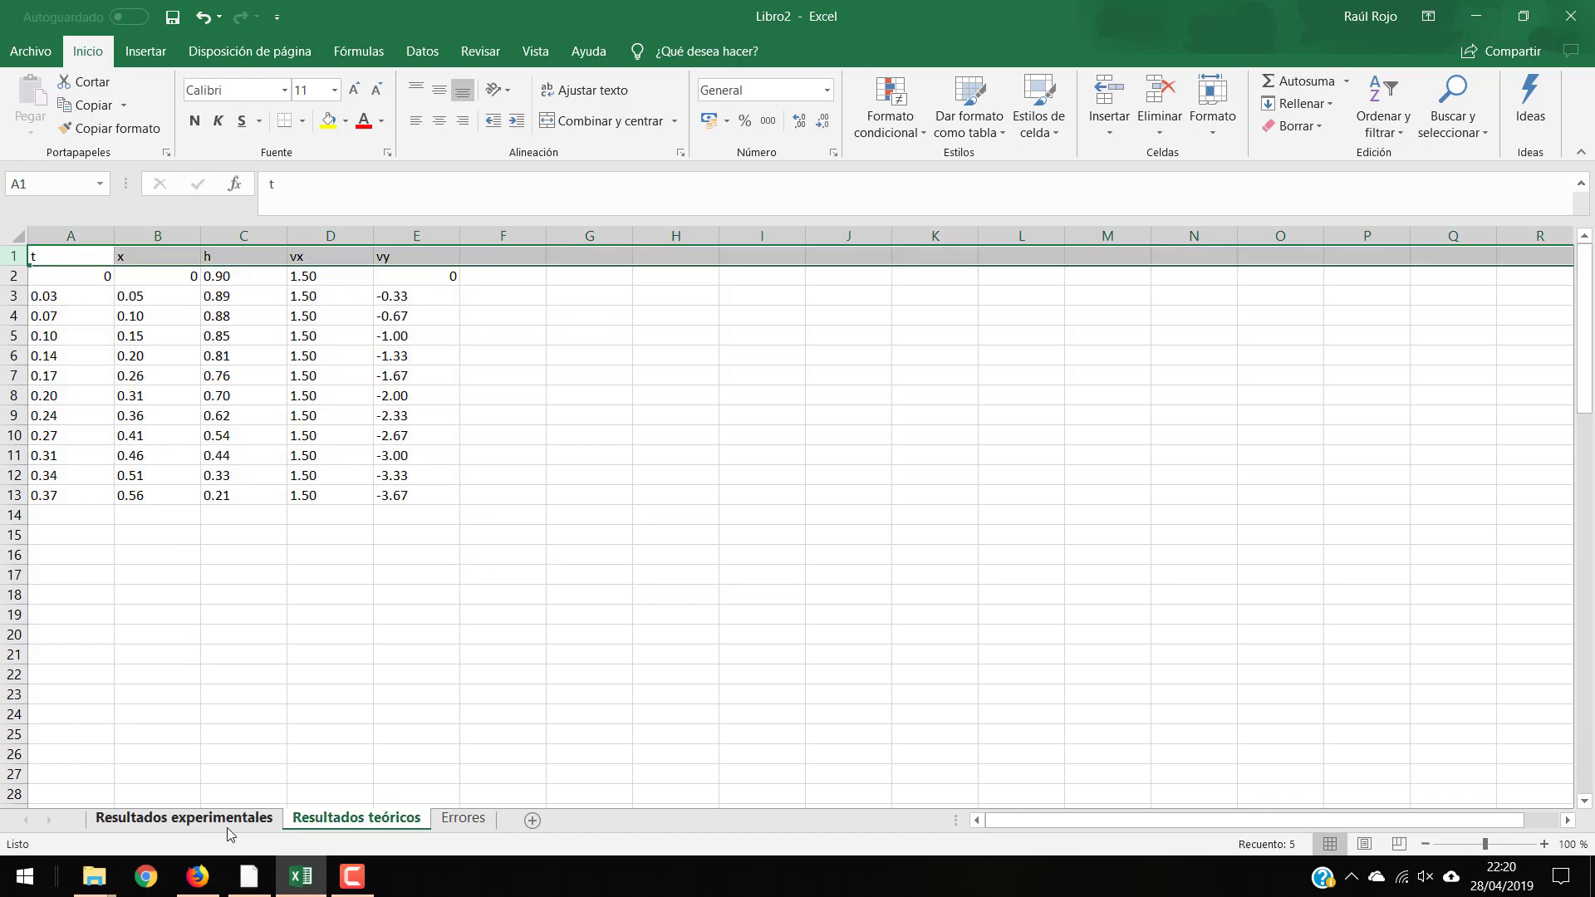
left_click(227, 824)
left_click(324, 822)
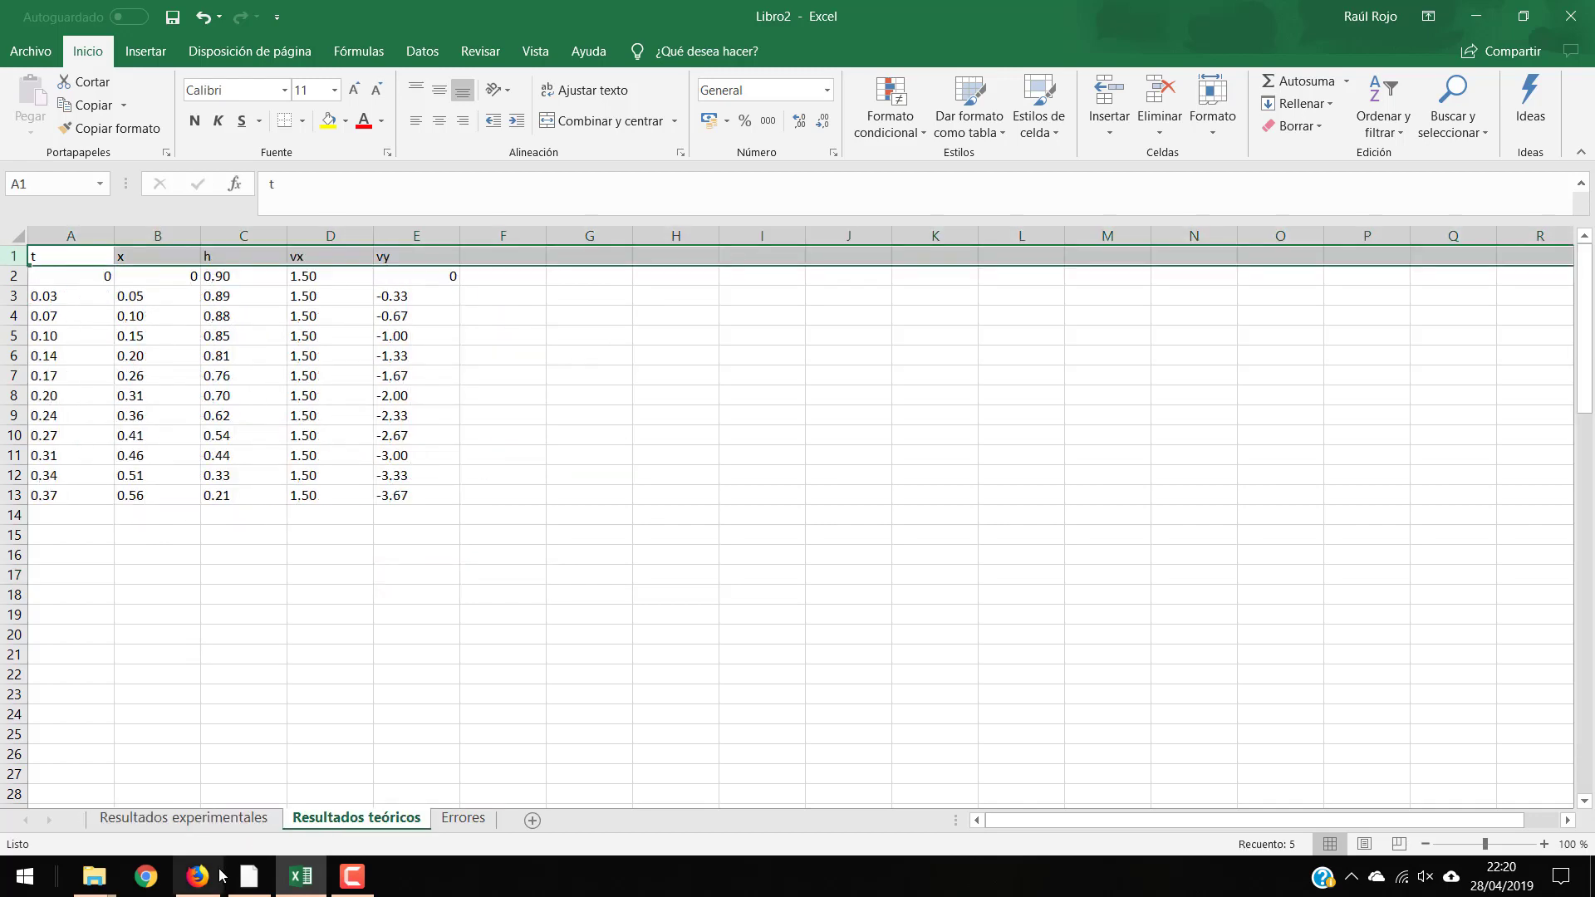
Replace the decimal points with commas in cells A3 and A4 of Resultados teóricos, making them 0,03 and 0,07.
left_click(44, 297)
double_click(44, 297)
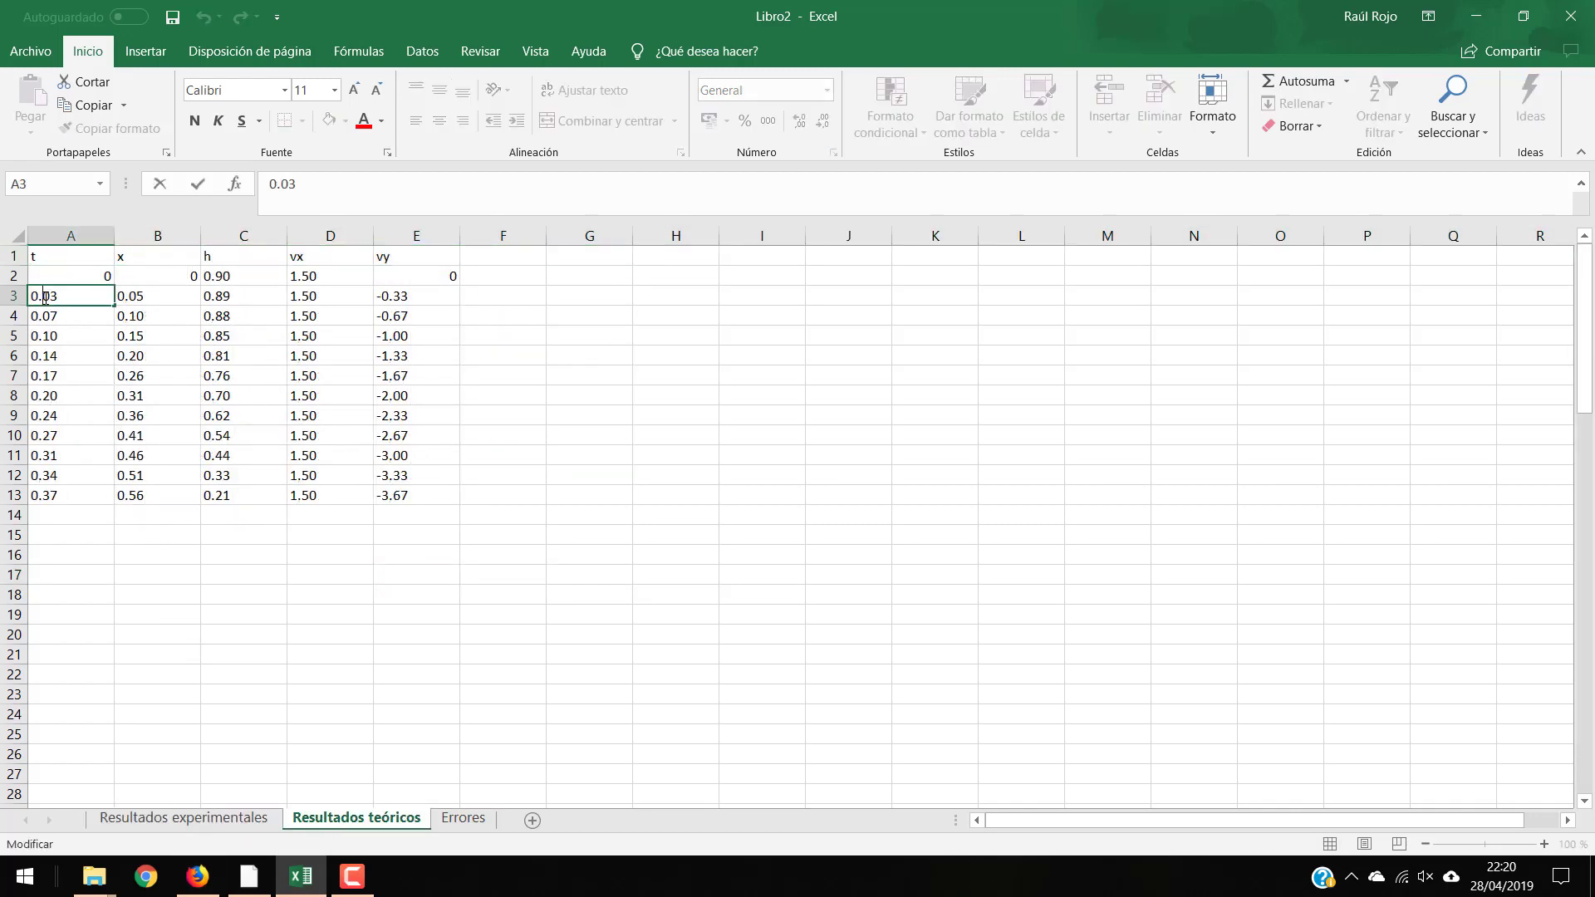
key("BackSpace")
type(",")
left_click(49, 314)
double_click(49, 314)
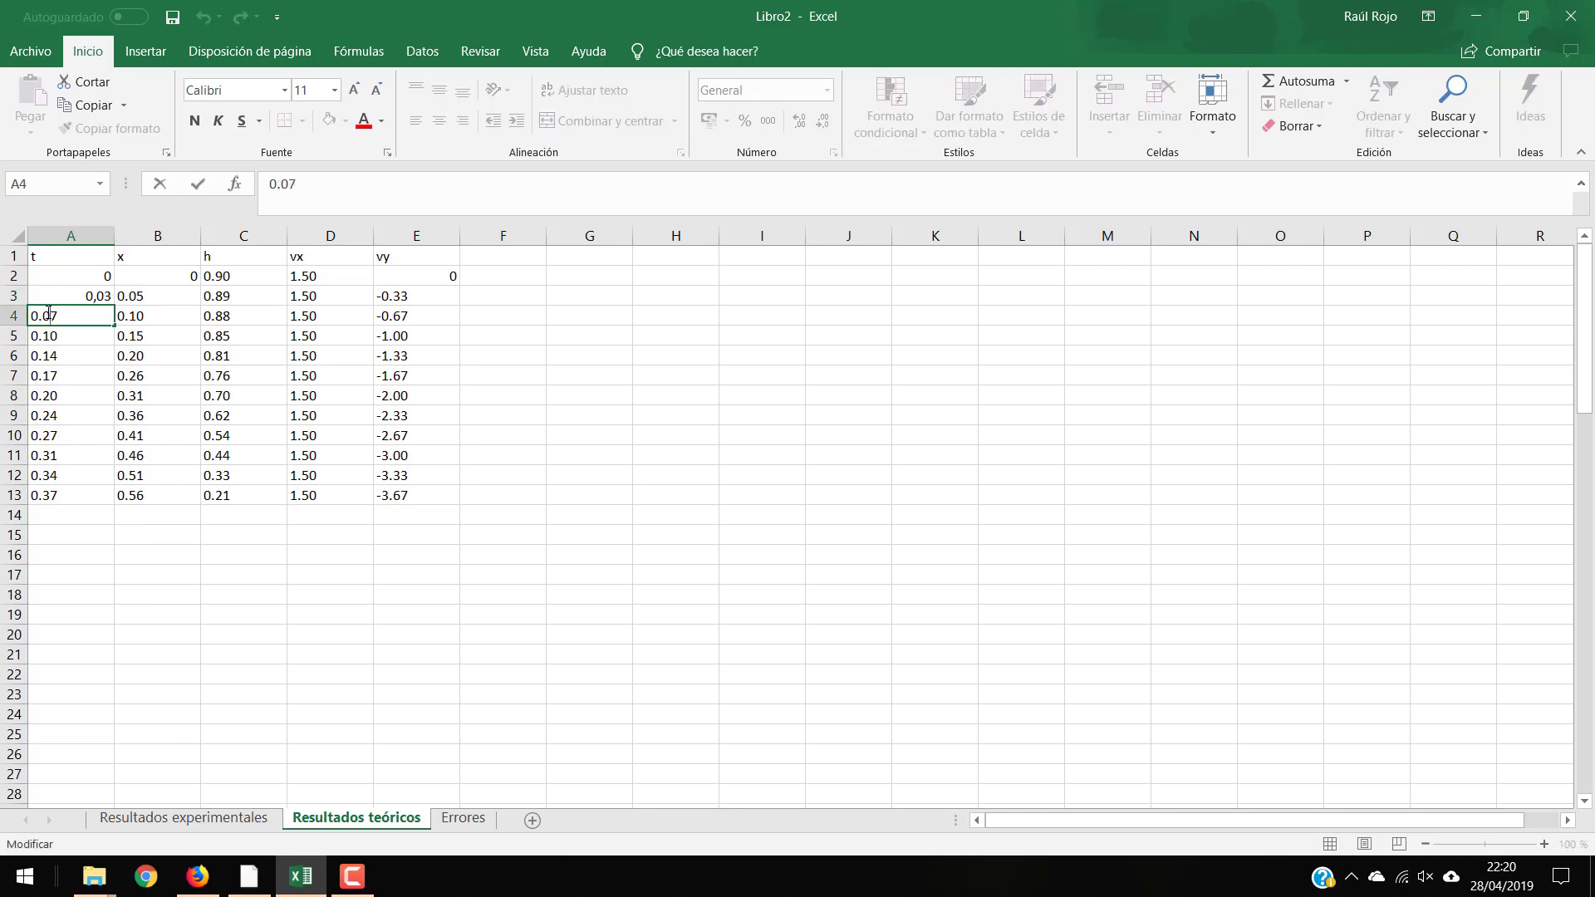
key("BackSpace")
type(",")
key("Return")
key("ctrl+Down")
Change A5 and A6 of Resultados teóricos to 0,10 and 0,14 with decimal commas, and check the calculations on Errores.
double_click(45, 335)
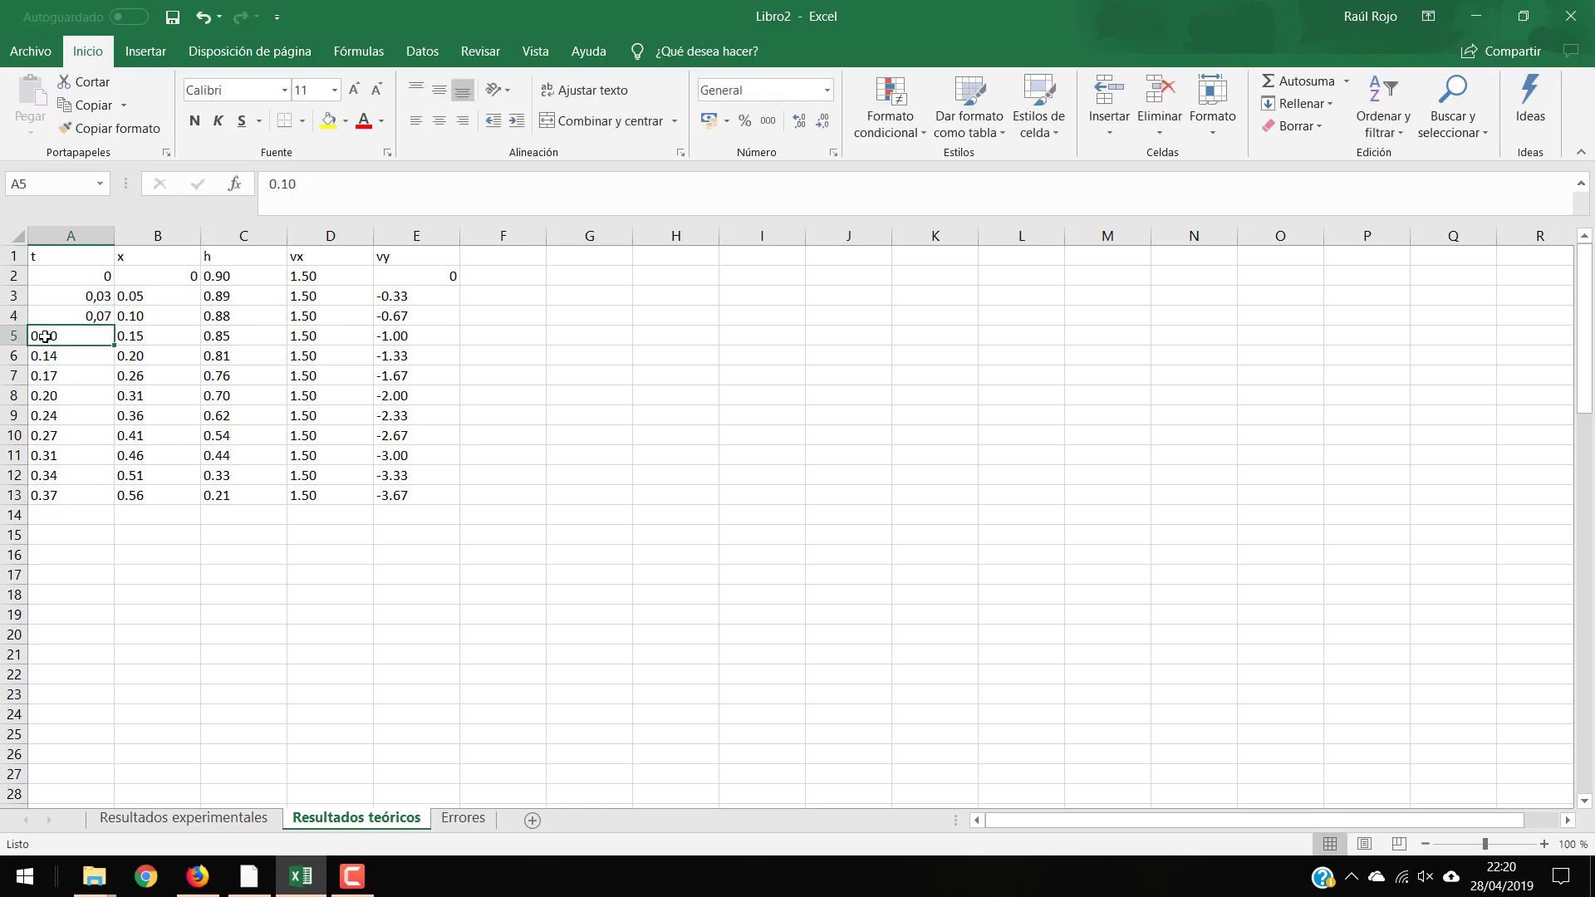
key("BackSpace")
type(",")
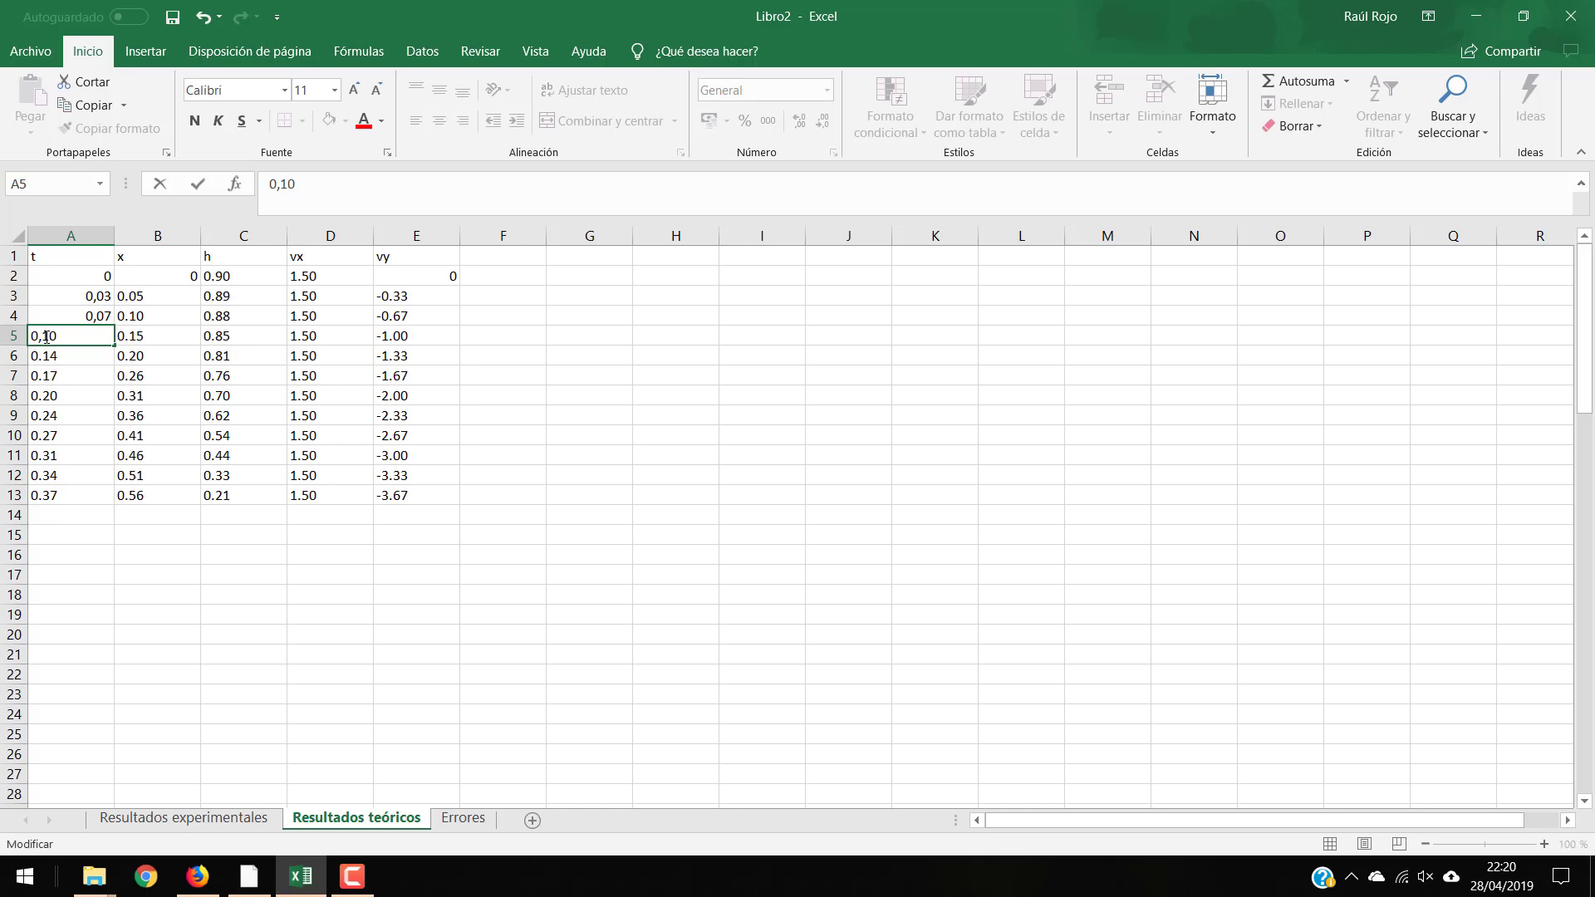
left_click(49, 356)
double_click(48, 356)
key("BackSpace")
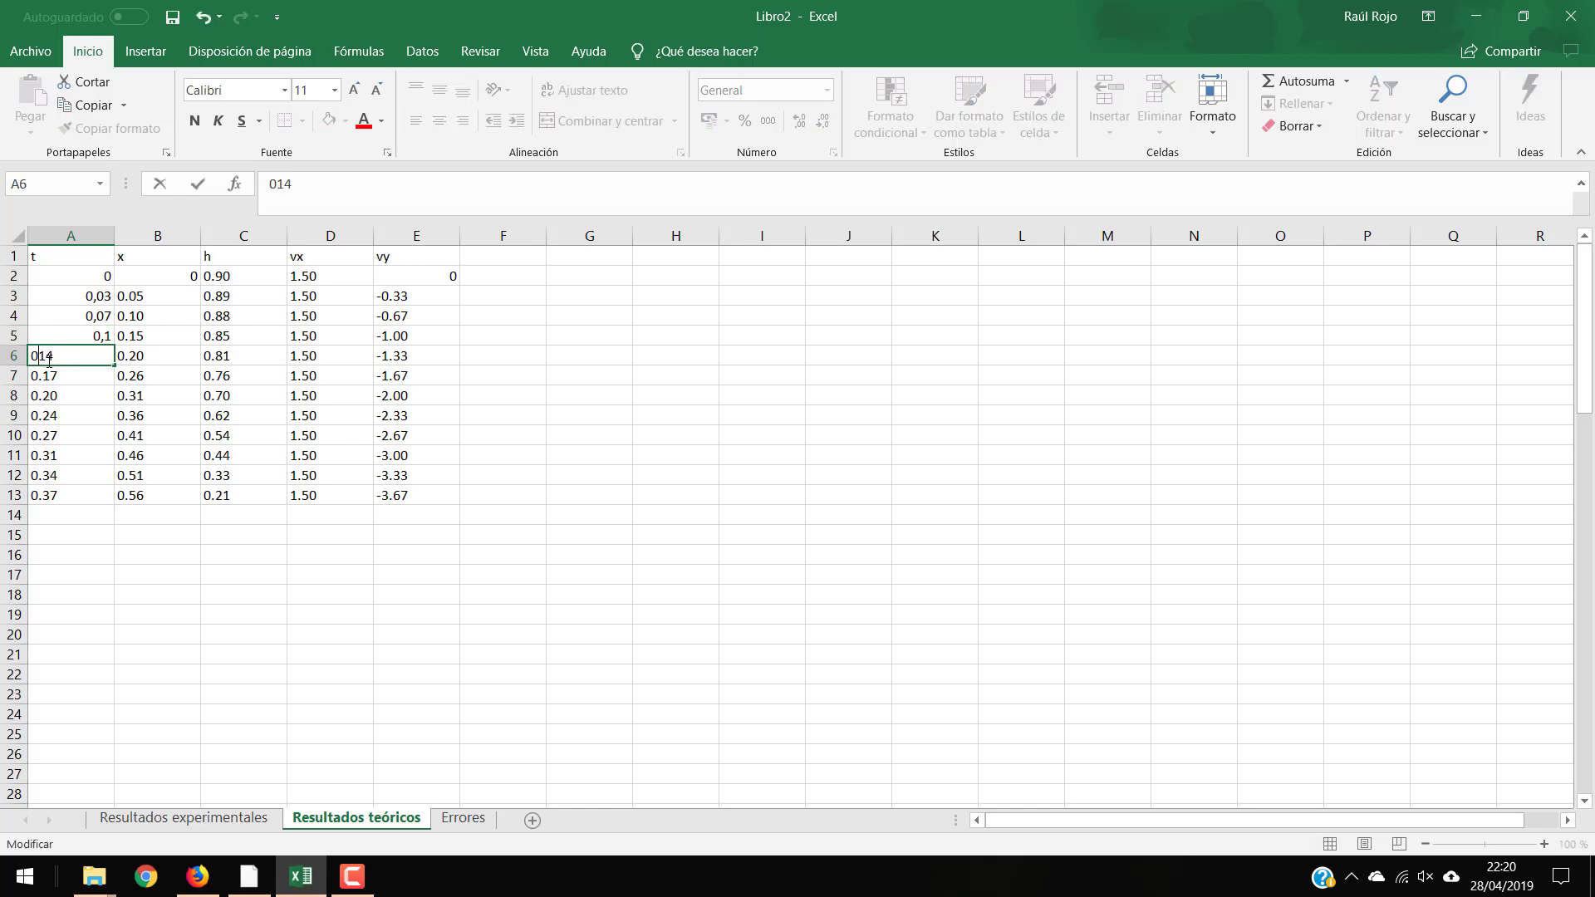
type(",")
key("Return")
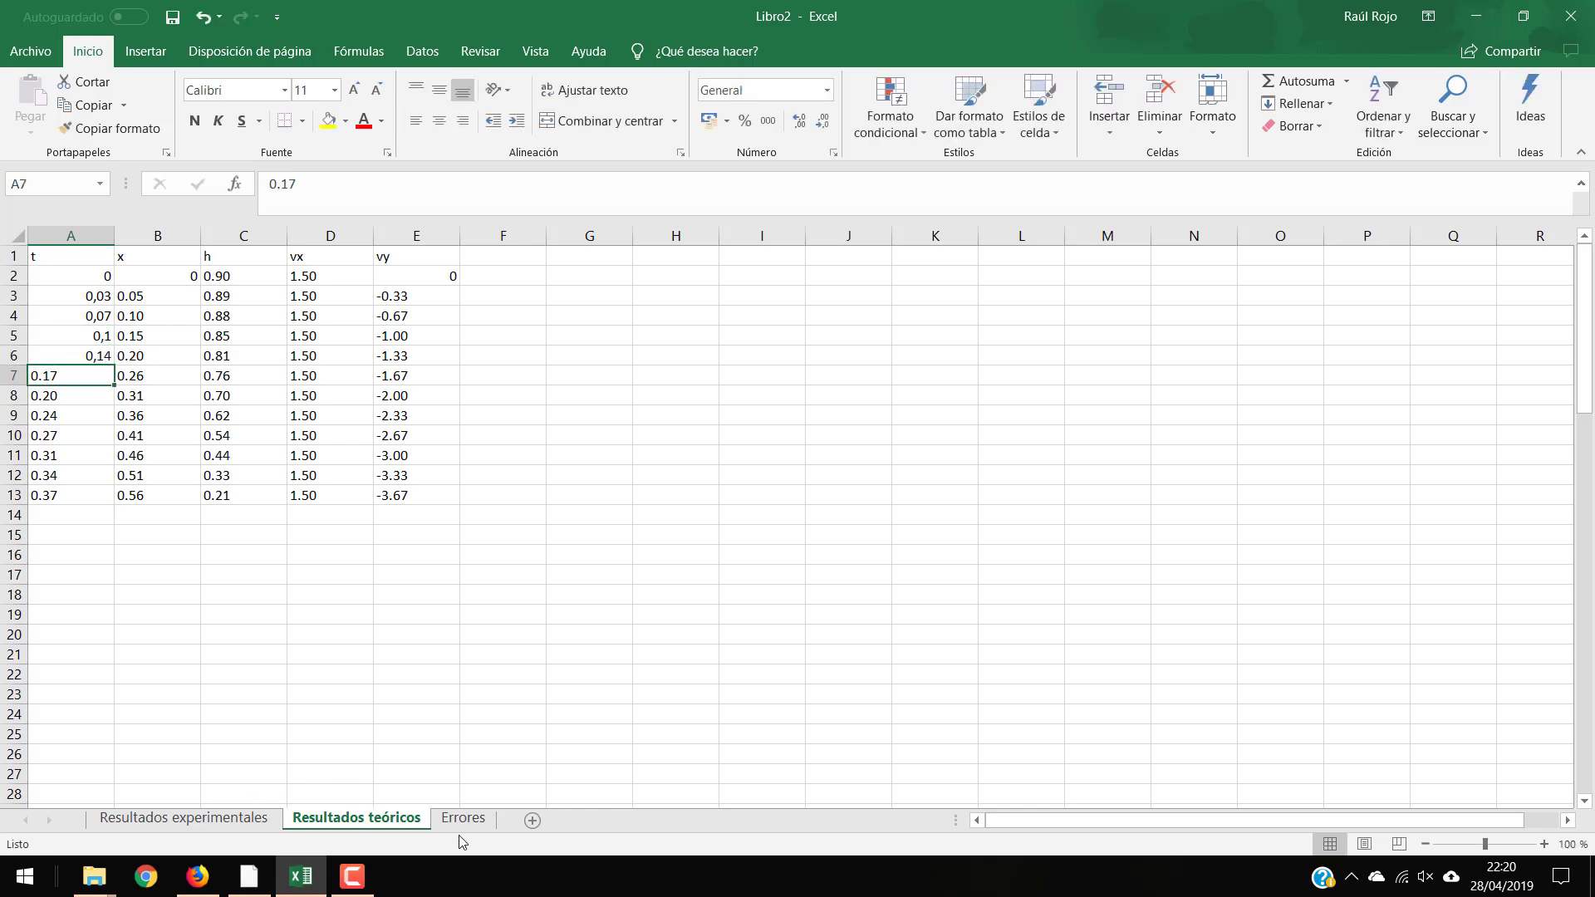
left_click(462, 819)
left_click(387, 805)
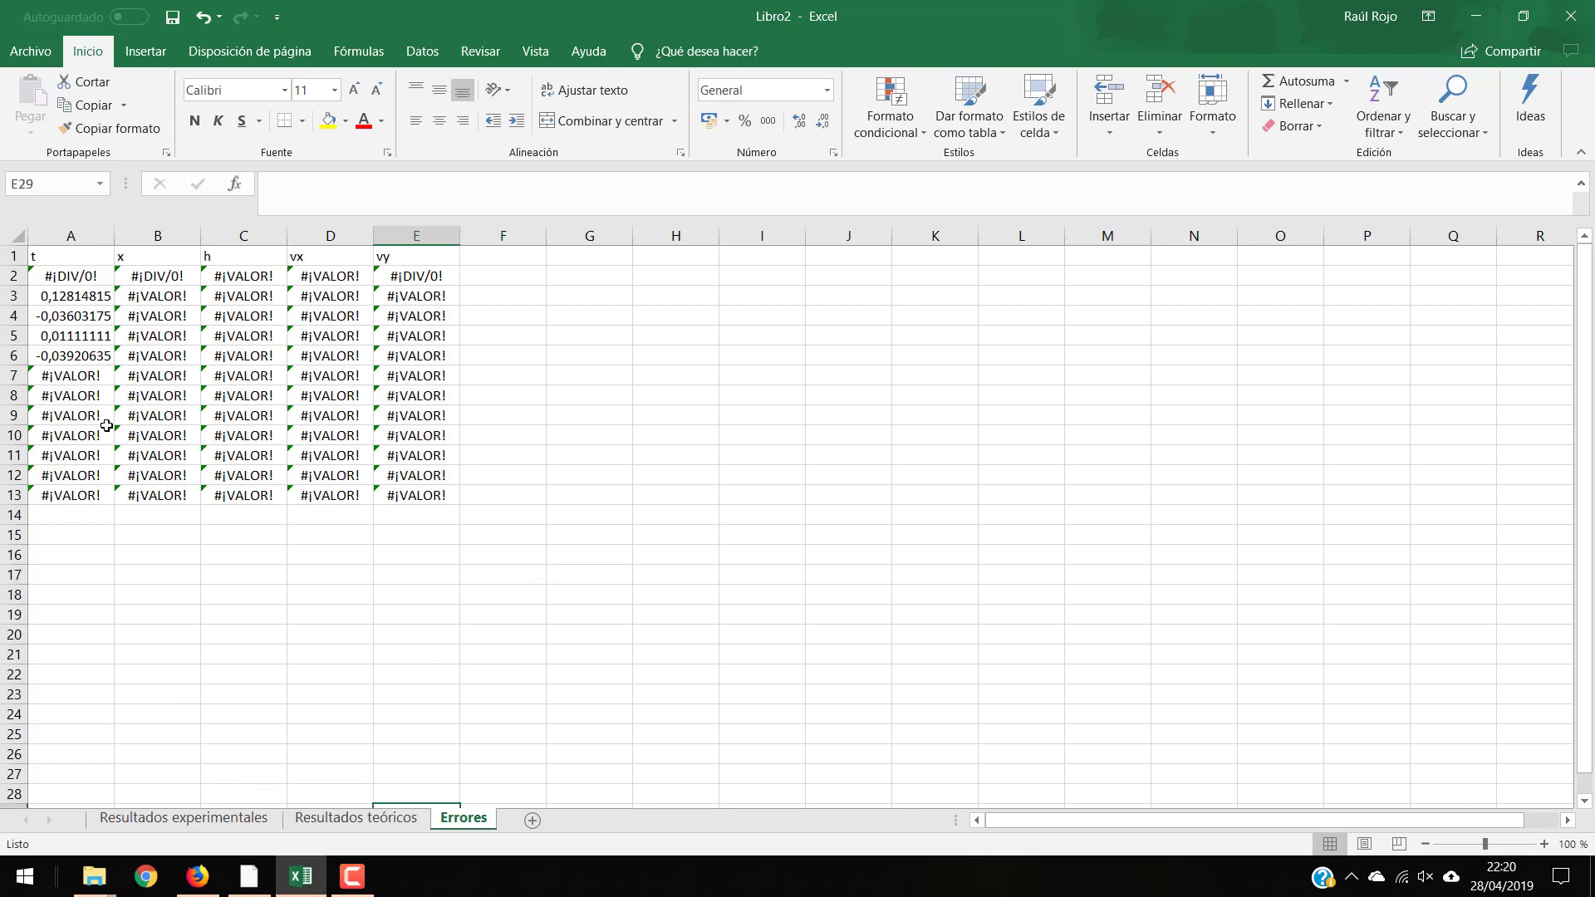
Return to Resultados teóricos and rewrite cells A7, A8 and A9 with decimal commas as 0,17, 0,20 and 0,24.
left_click(356, 818)
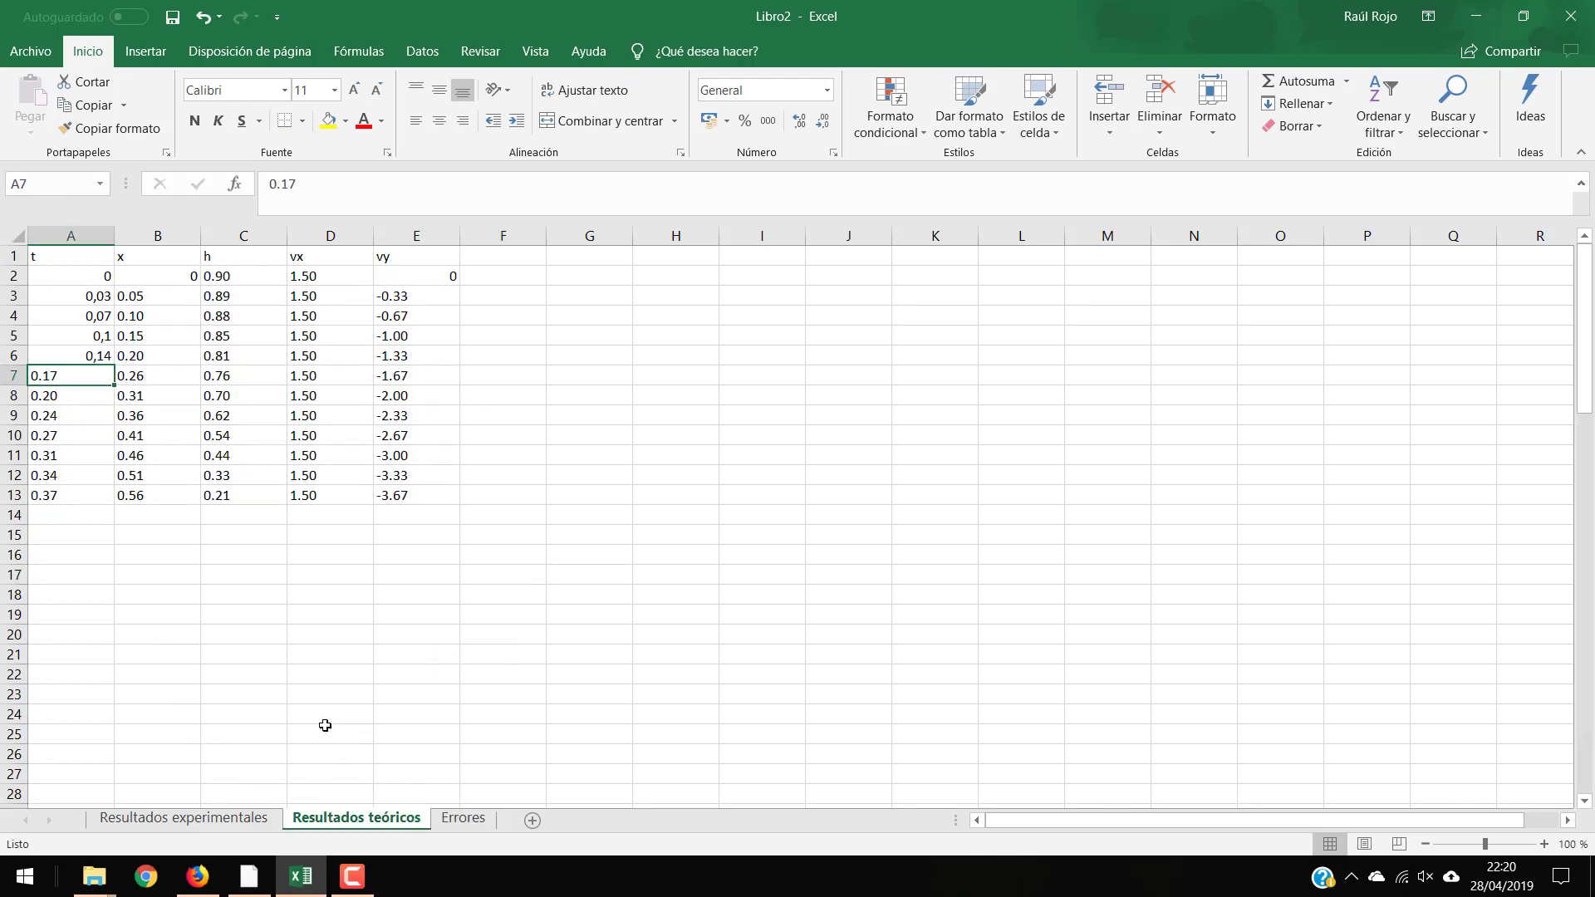
double_click(41, 373)
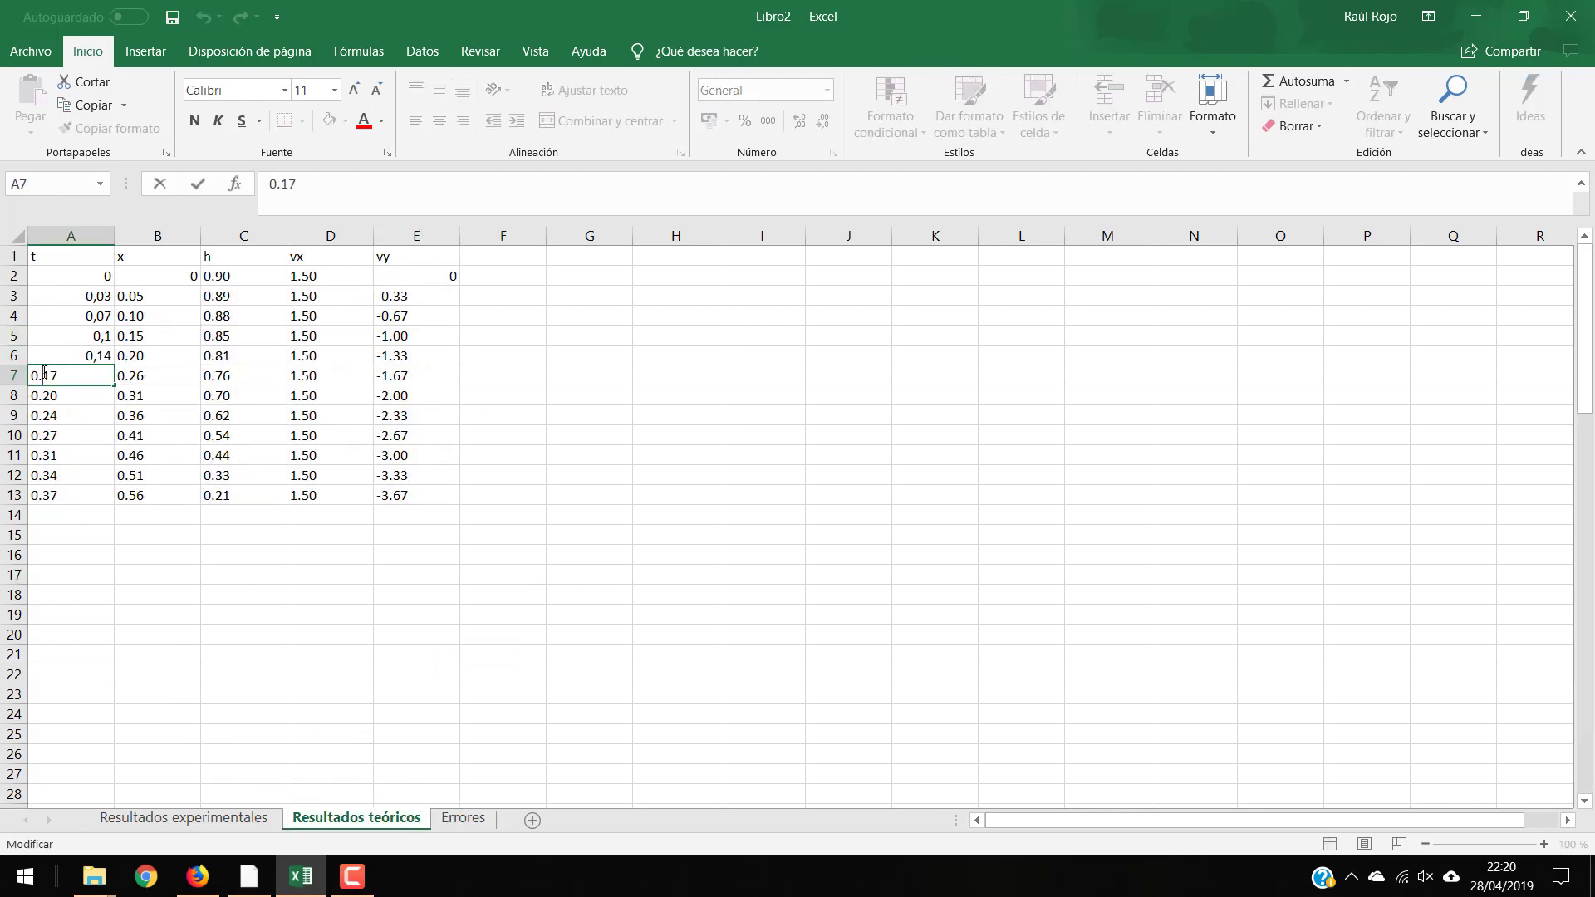
key("BackSpace")
type(",")
key("Return")
double_click(42, 394)
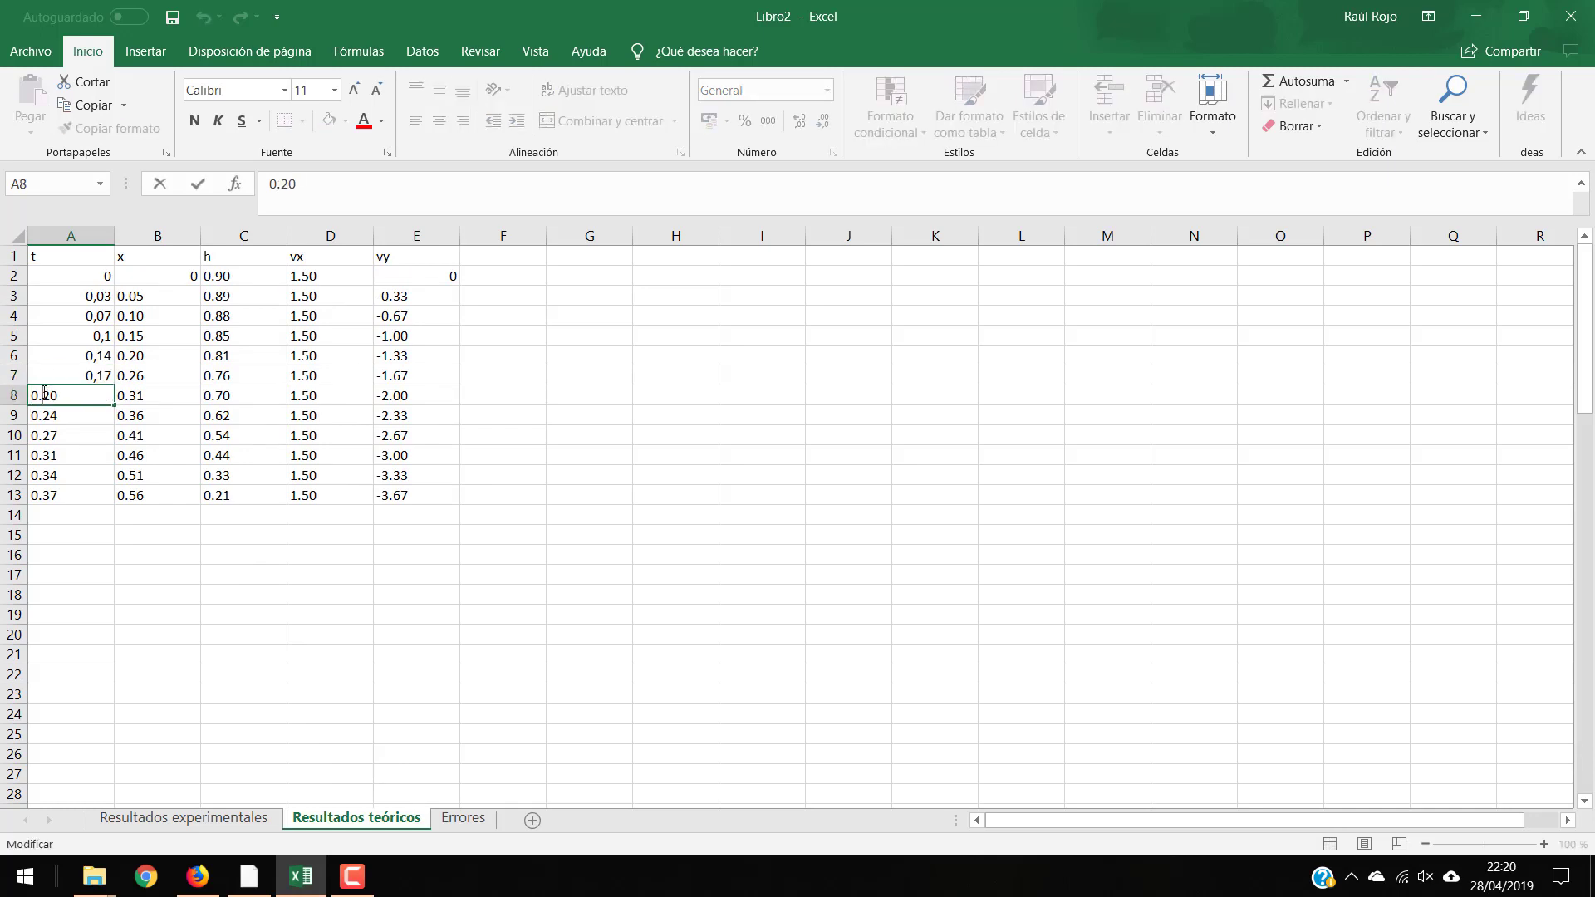
key("BackSpace")
type(",")
key("Return")
double_click(42, 415)
key("BackSpace")
type(",")
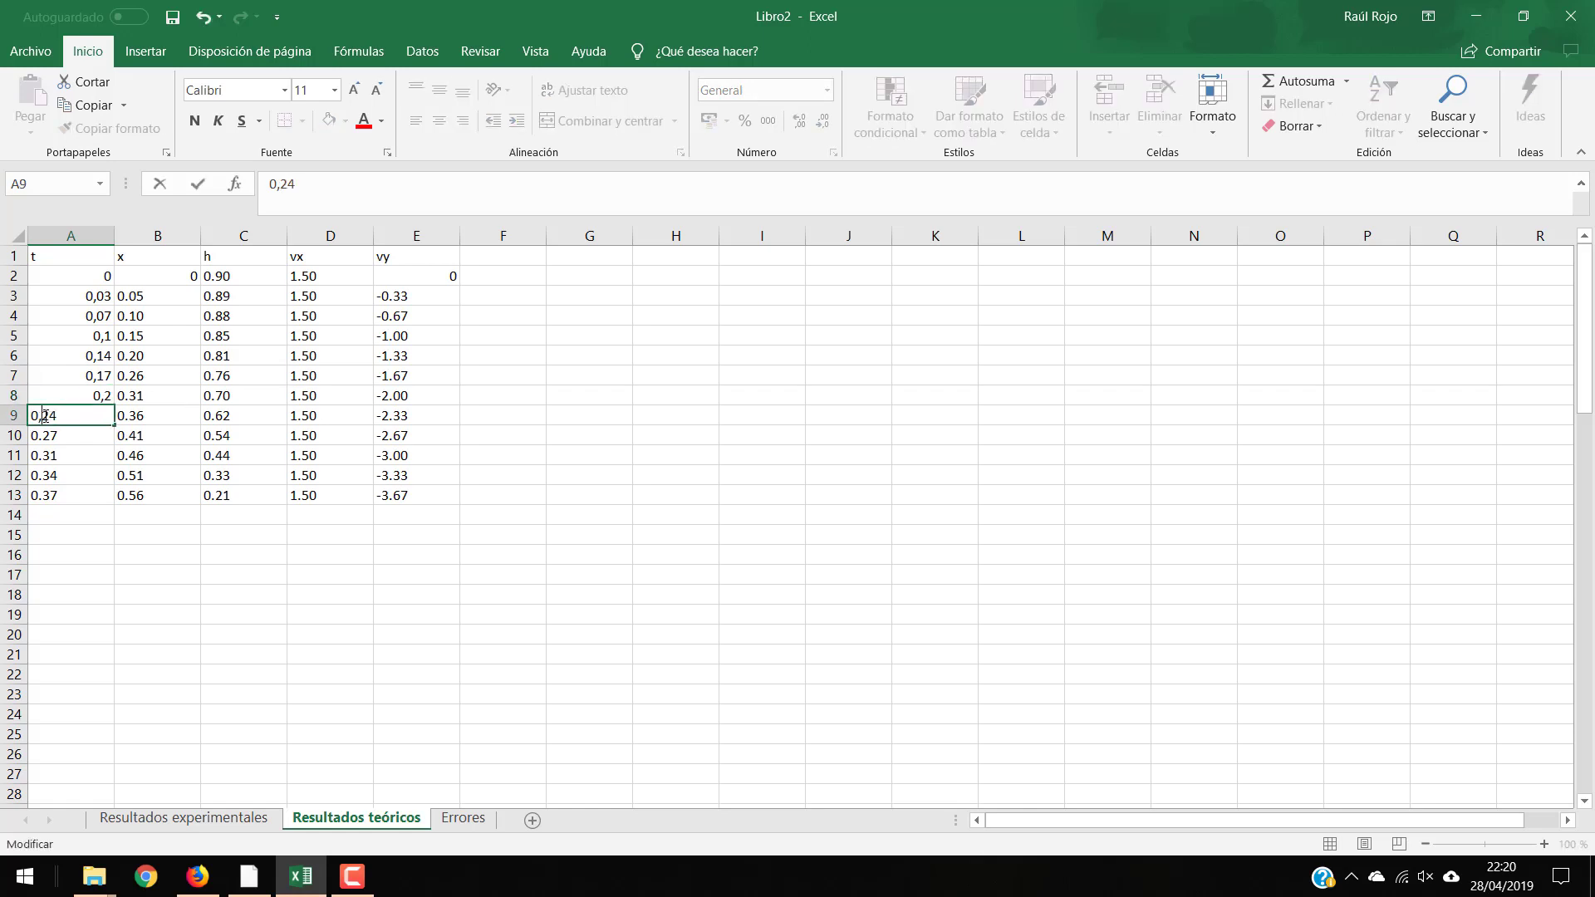
Rewrite the t values in A10 and A11 of Resultados teóricos with decimal commas as 0,27 and 0,31.
double_click(43, 433)
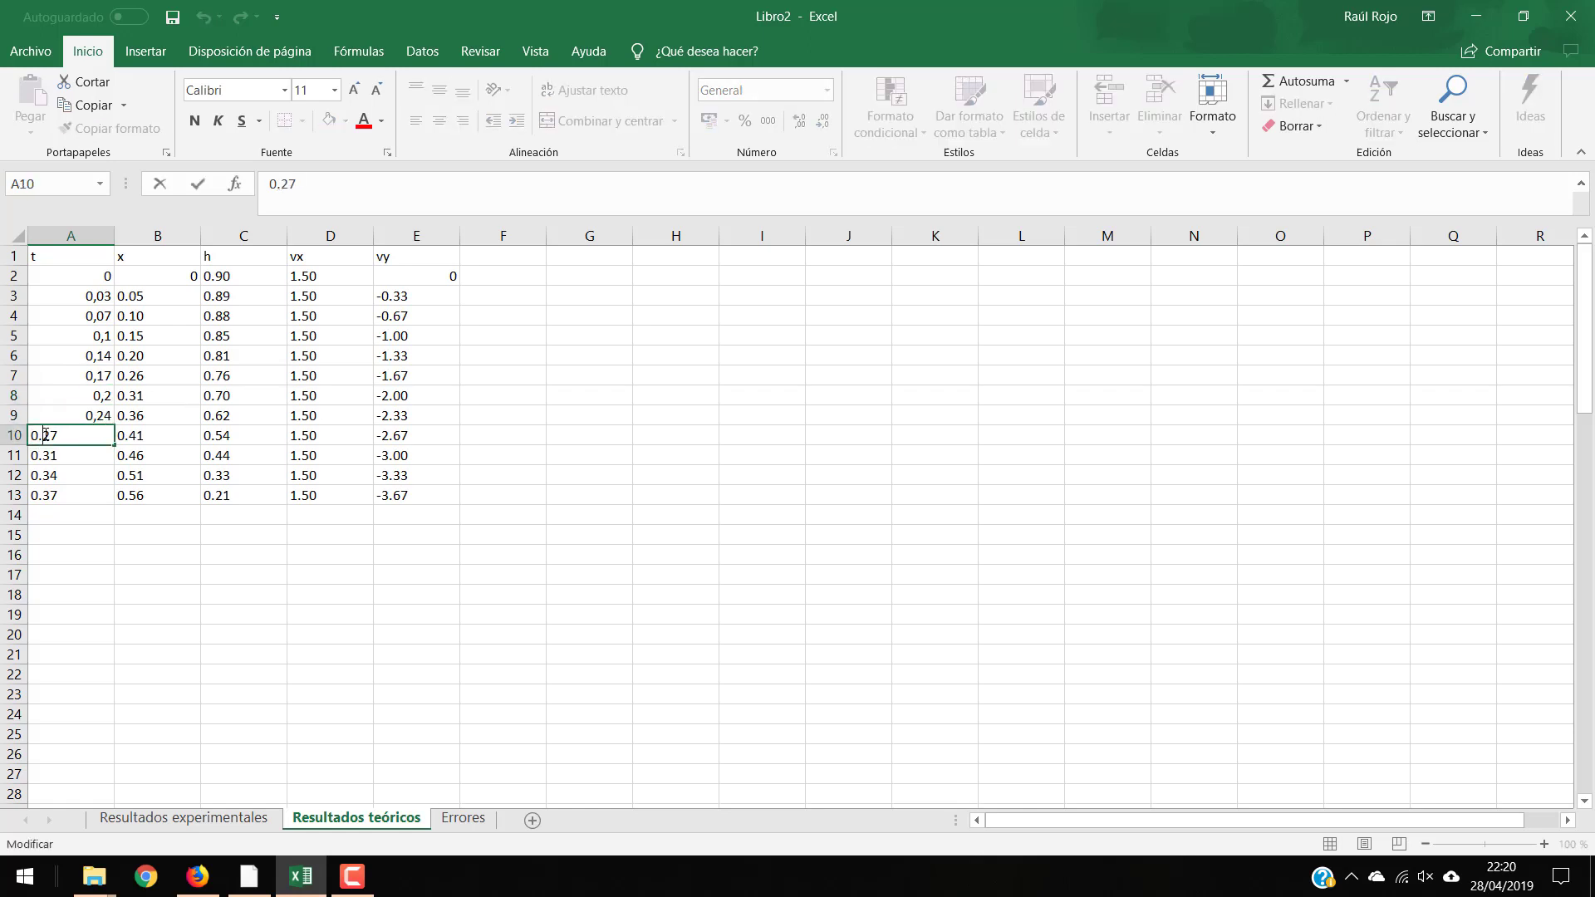
key("BackSpace")
type(",")
left_click(45, 455)
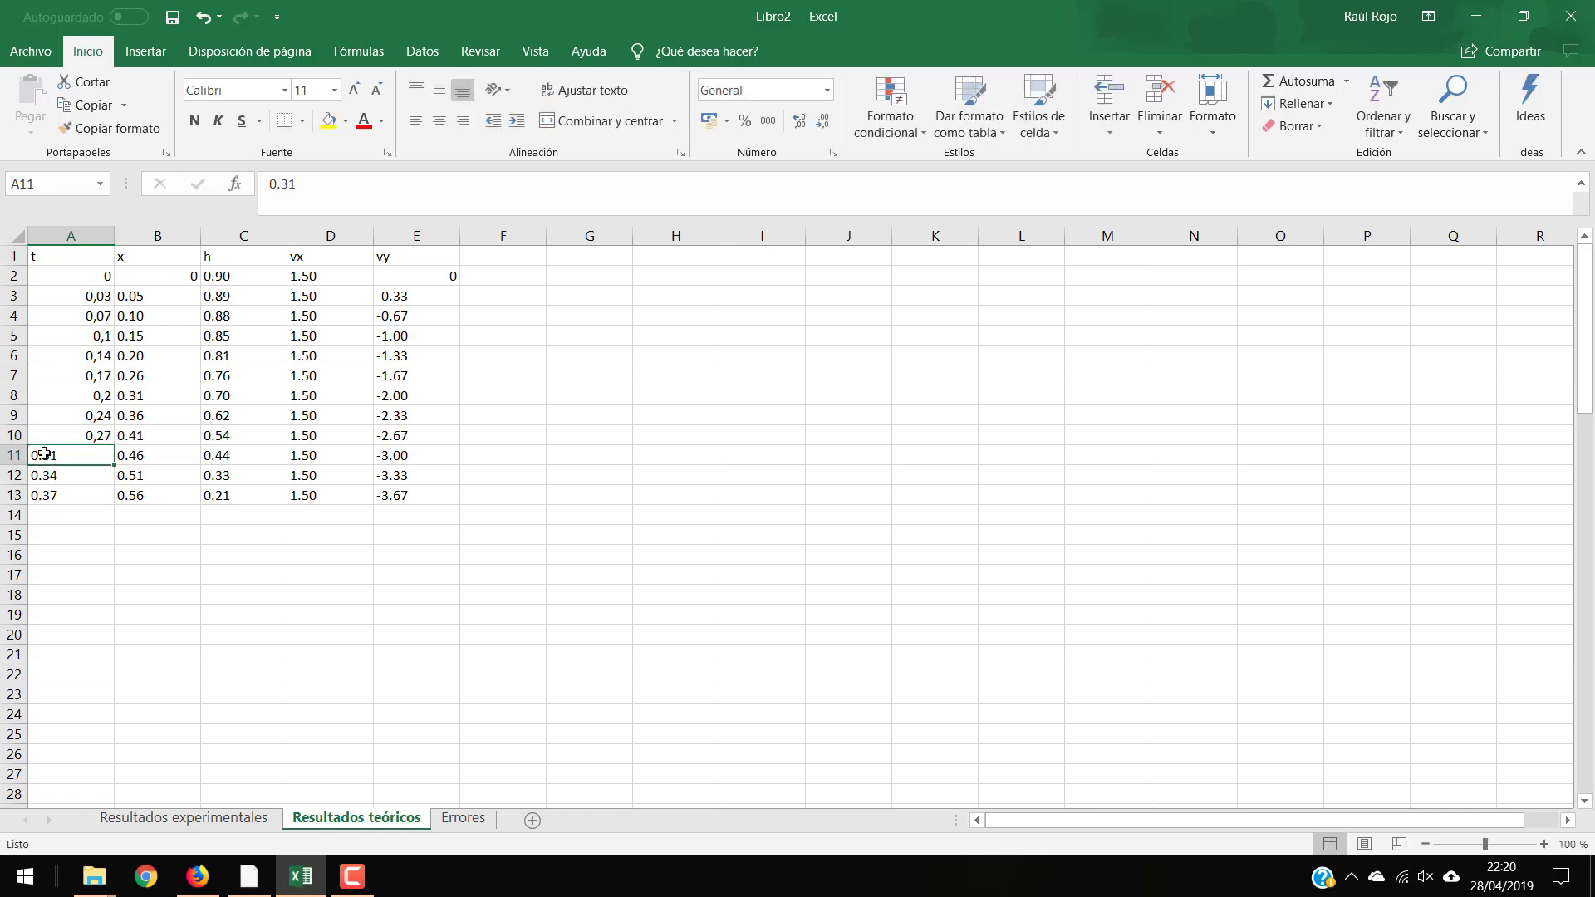
double_click(44, 455)
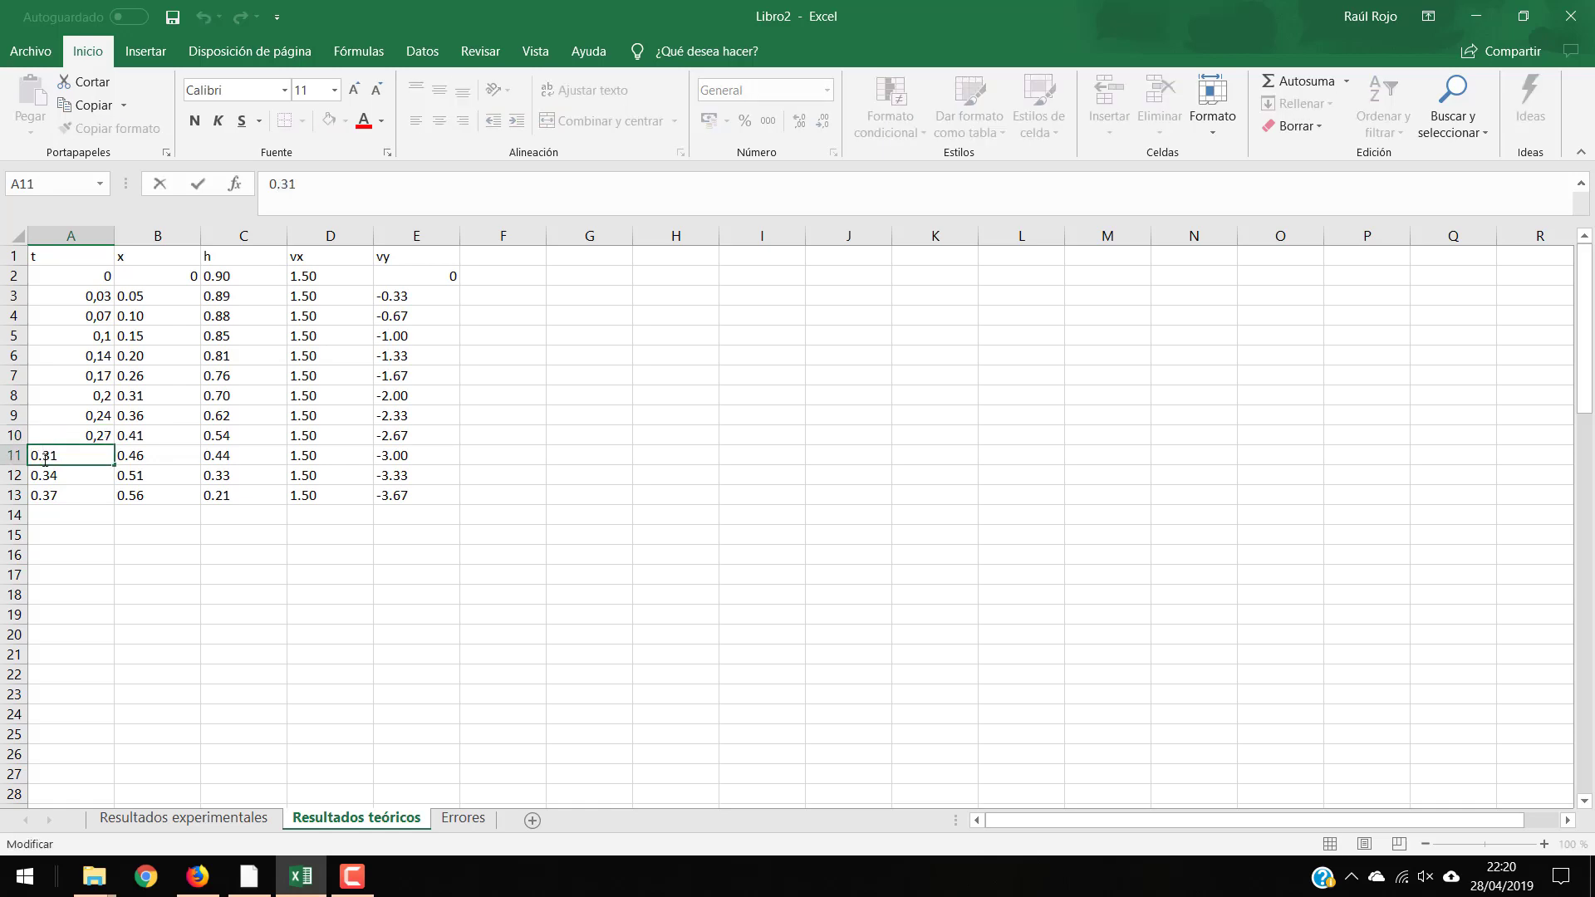
key("BackSpace")
type(",")
left_click(48, 472)
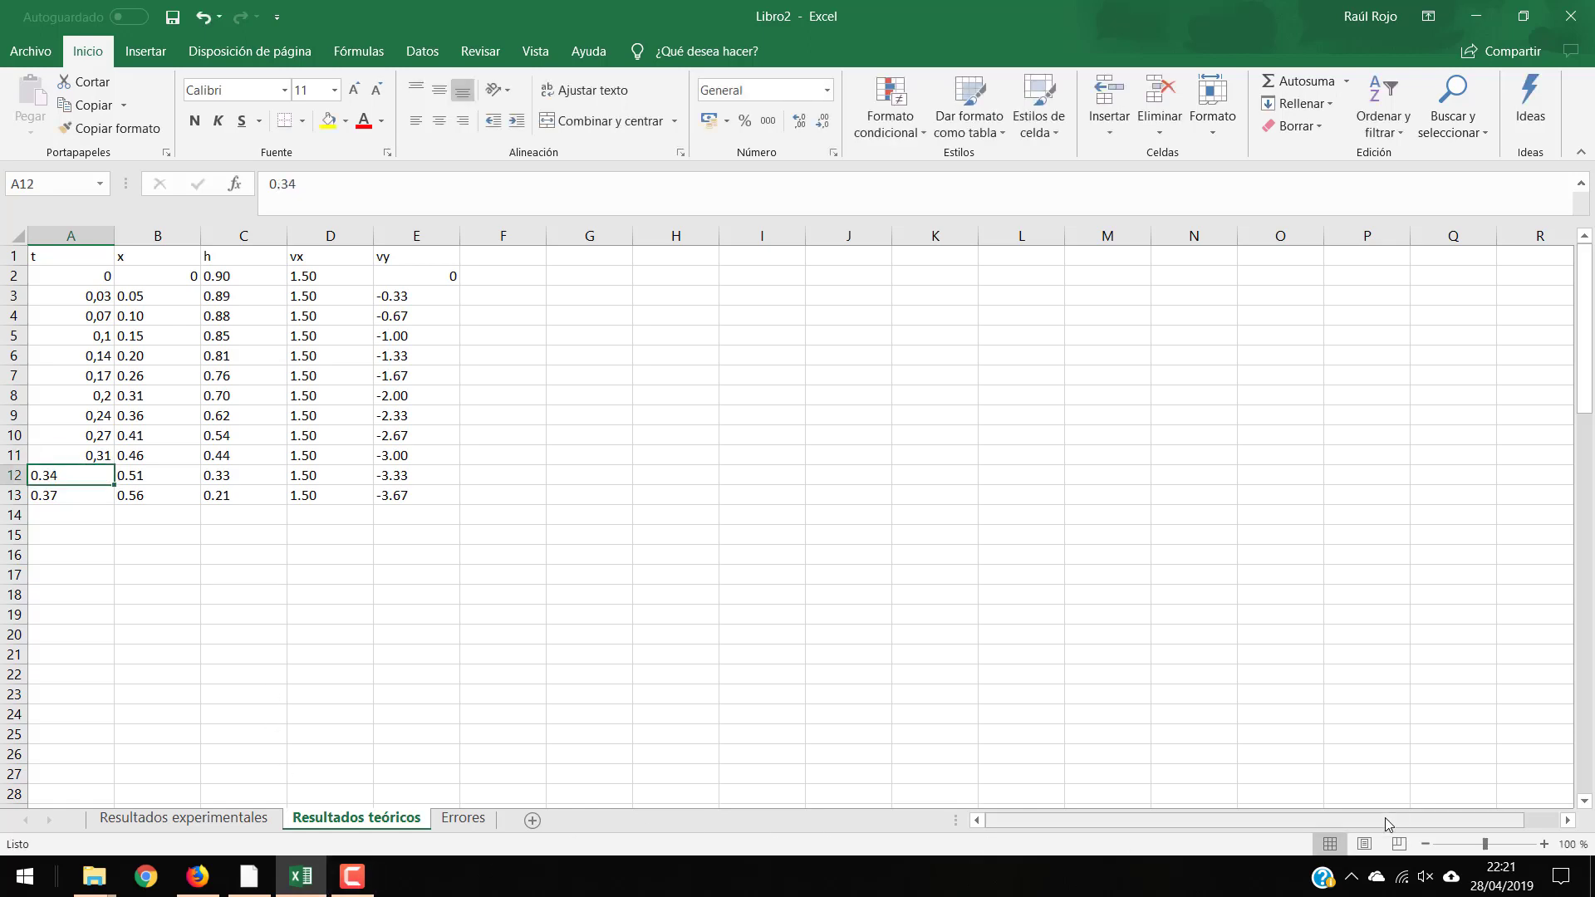
left_click(355, 874)
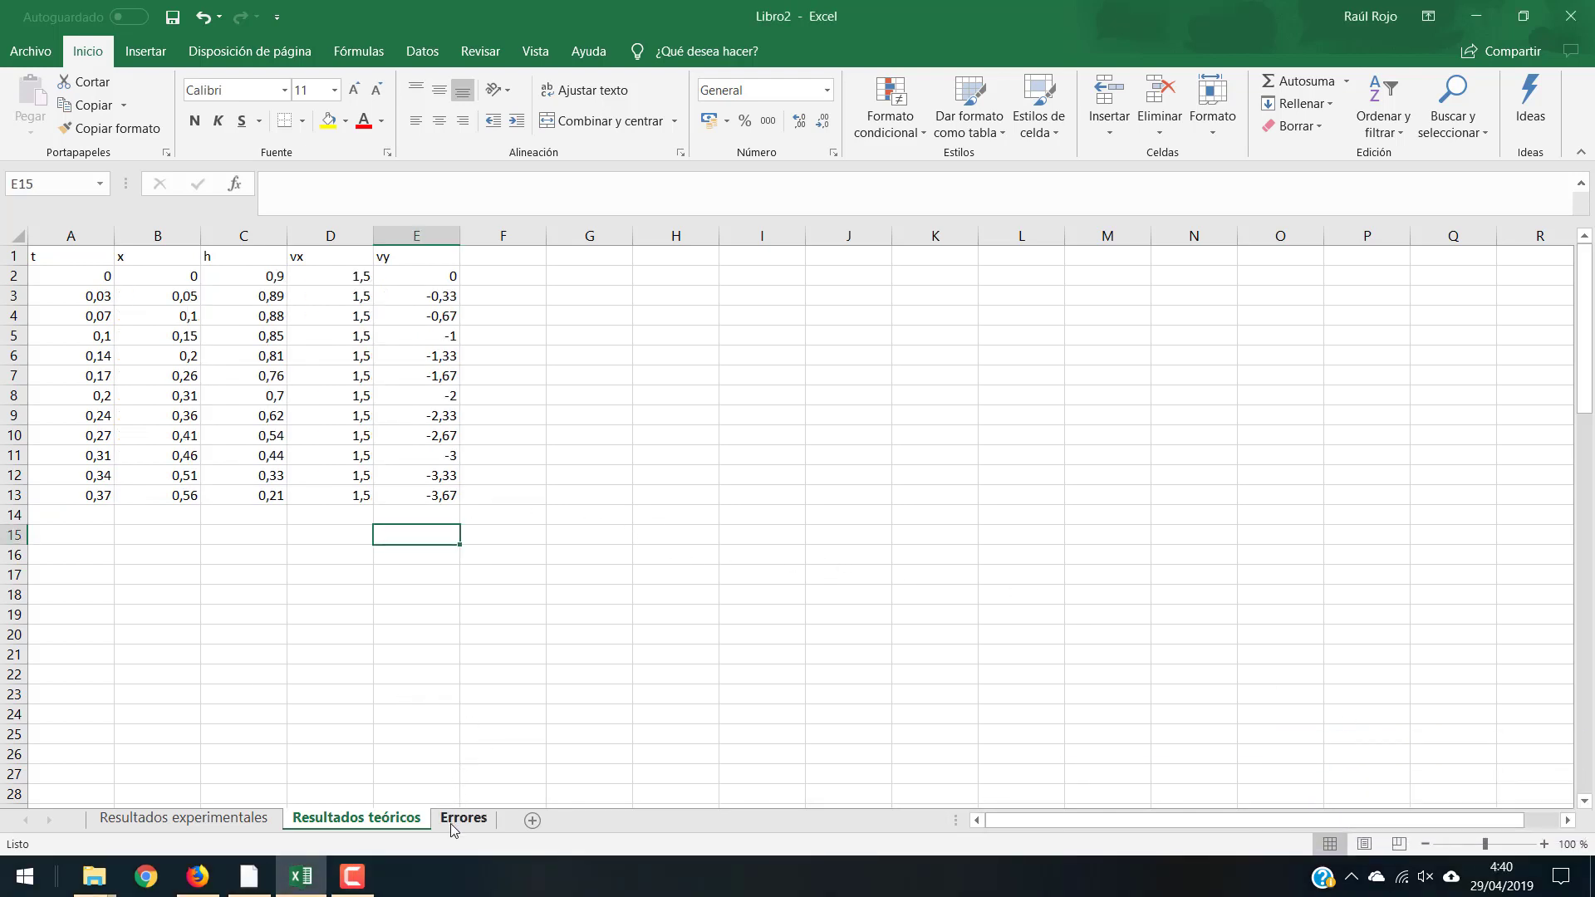
Clear the error formulas from cells A2, B2 and D2 on the Errores sheet.
left_click(450, 824)
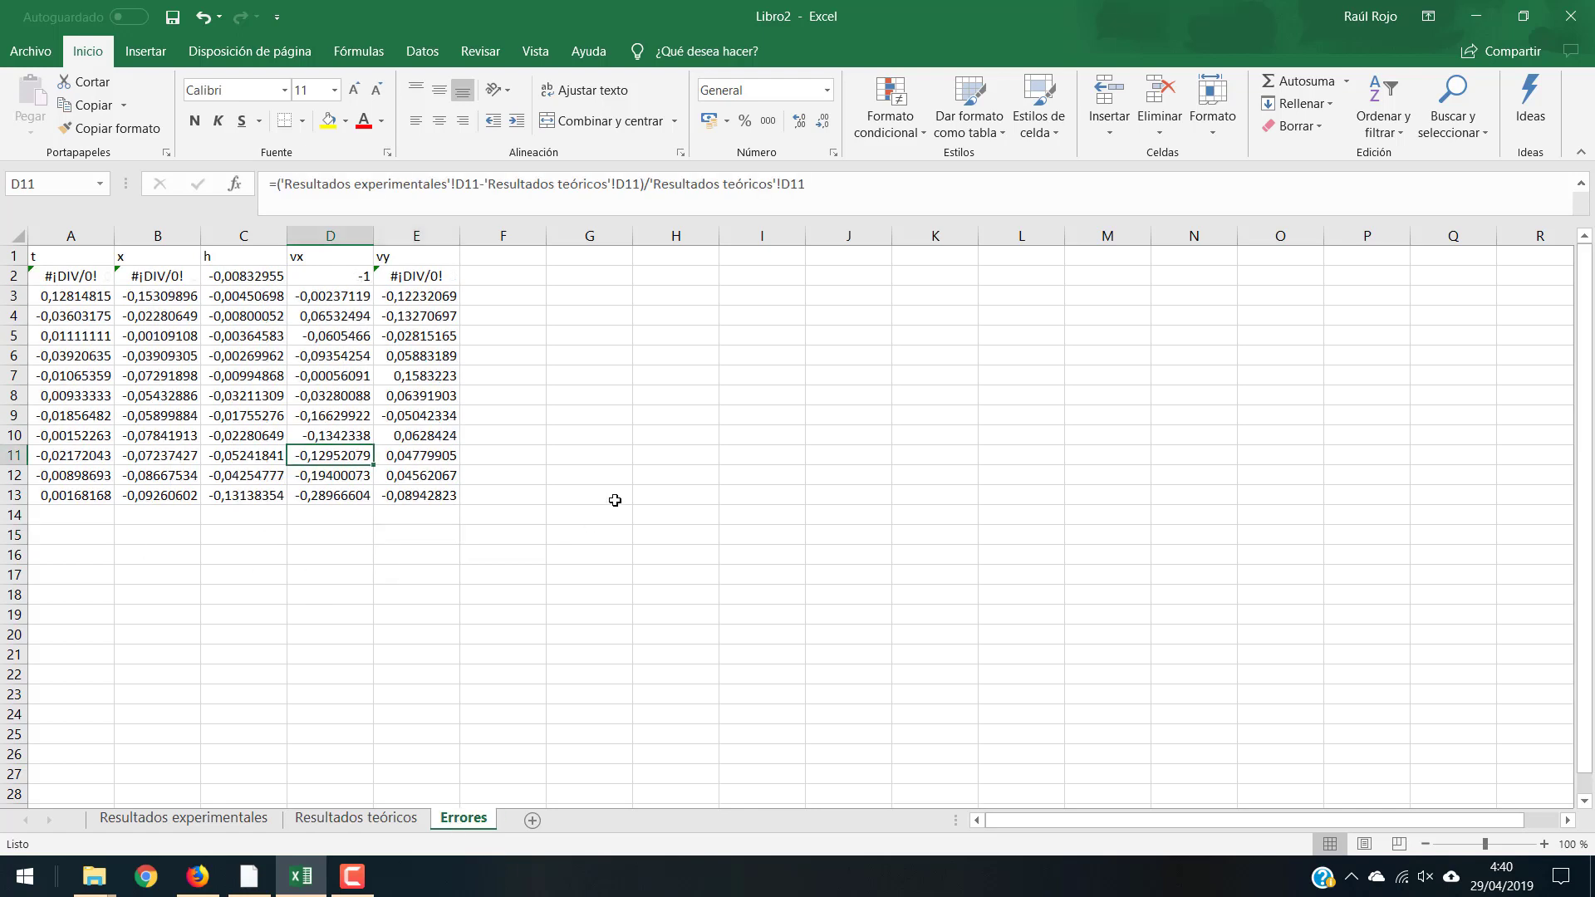
left_click(86, 271)
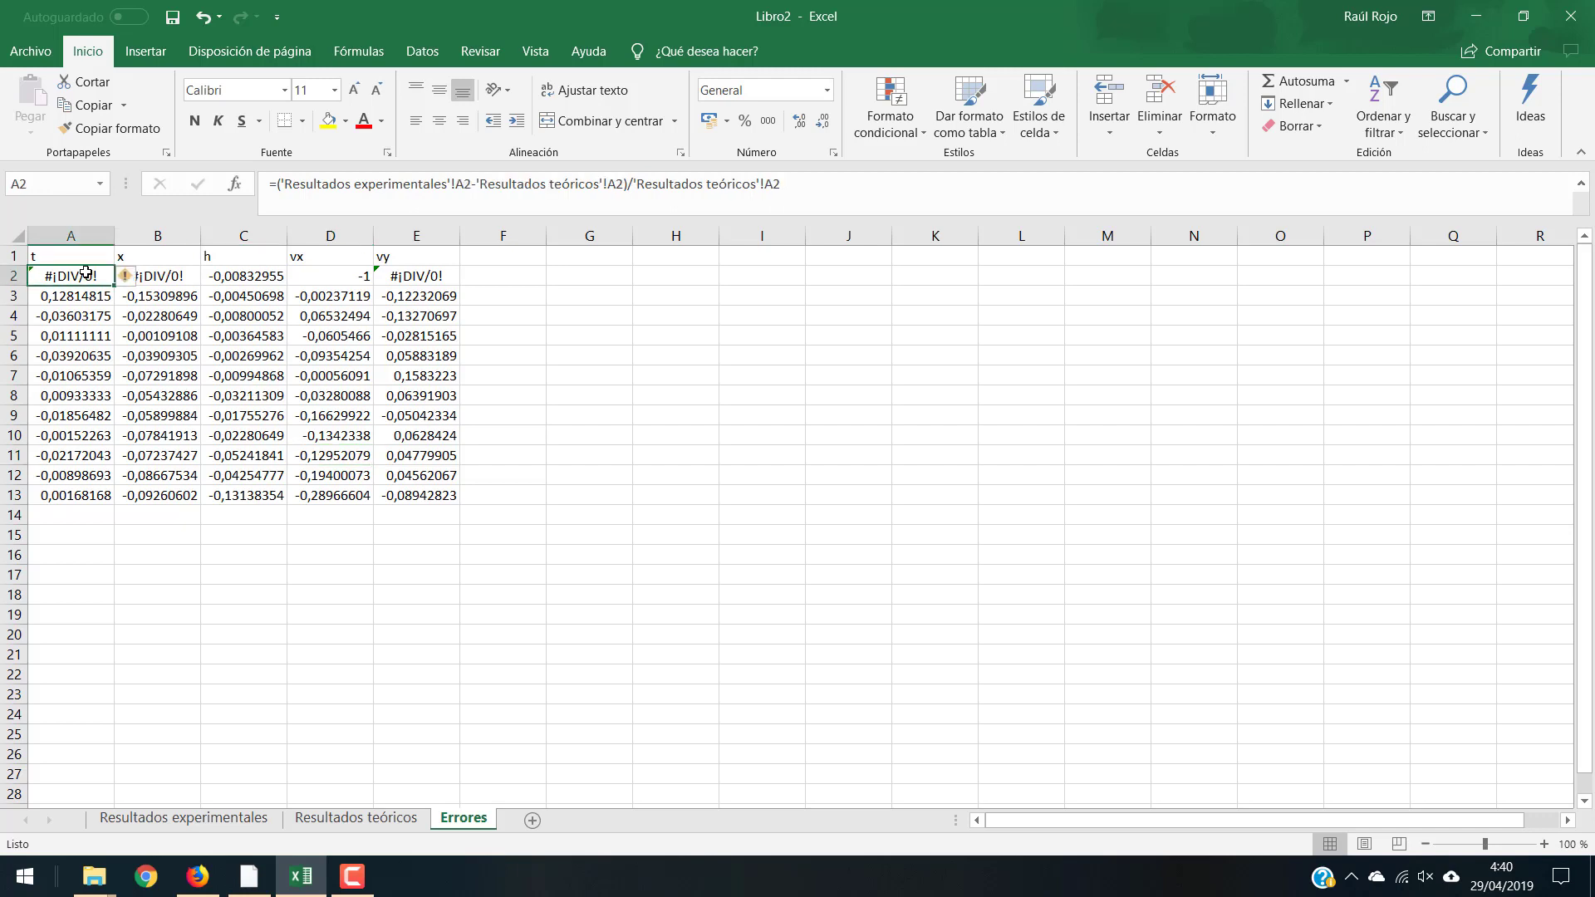
key("Delete")
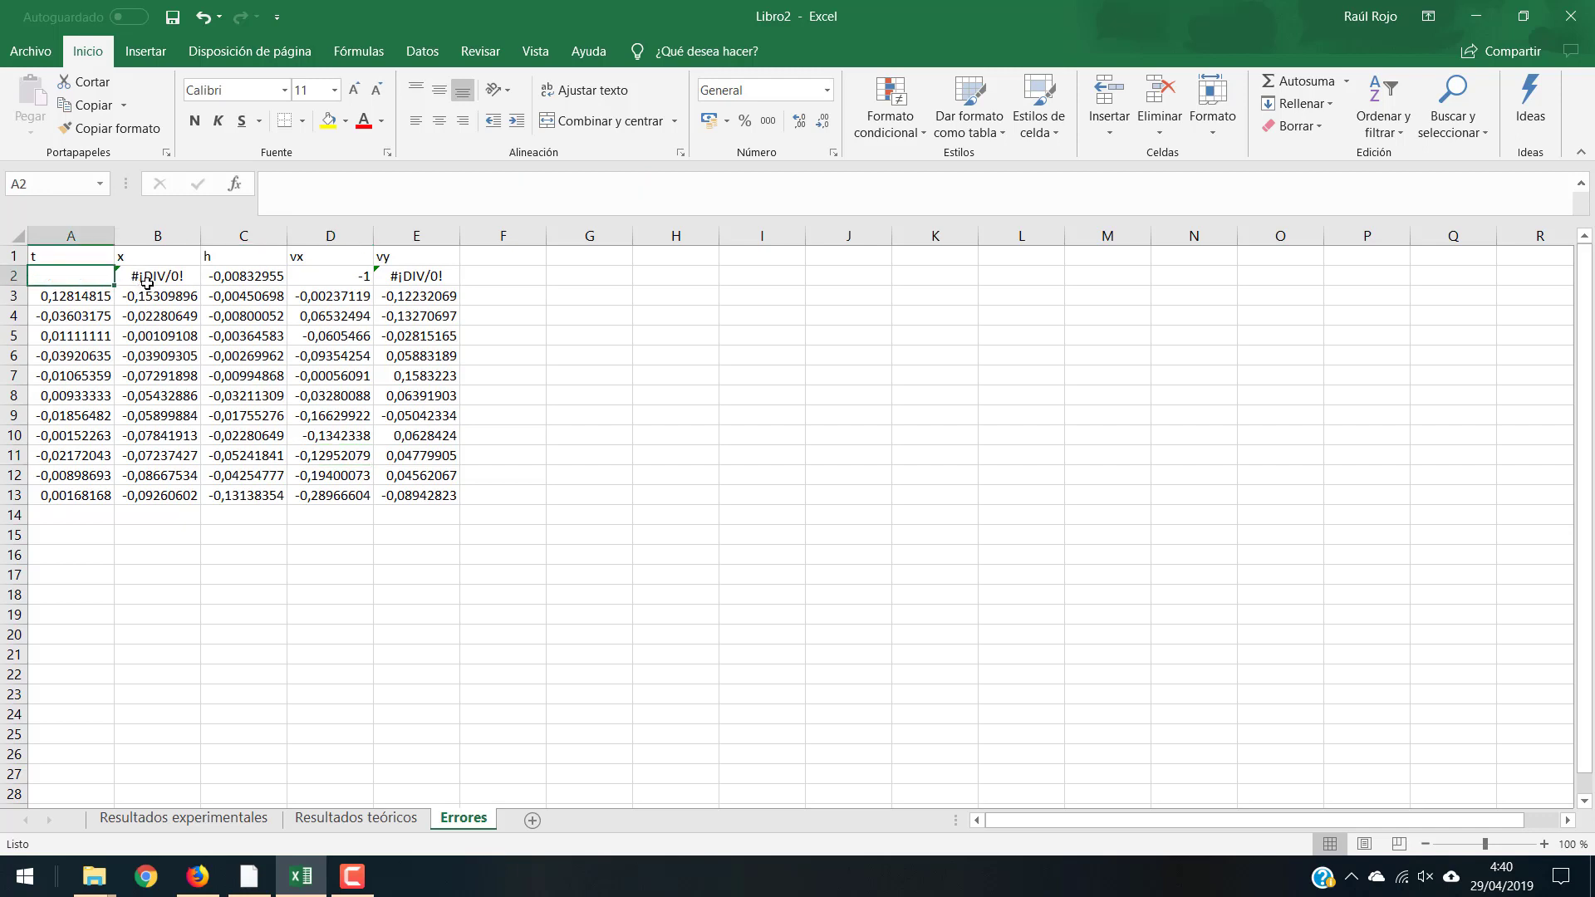
left_click(147, 283)
key("Delete")
left_click(311, 280)
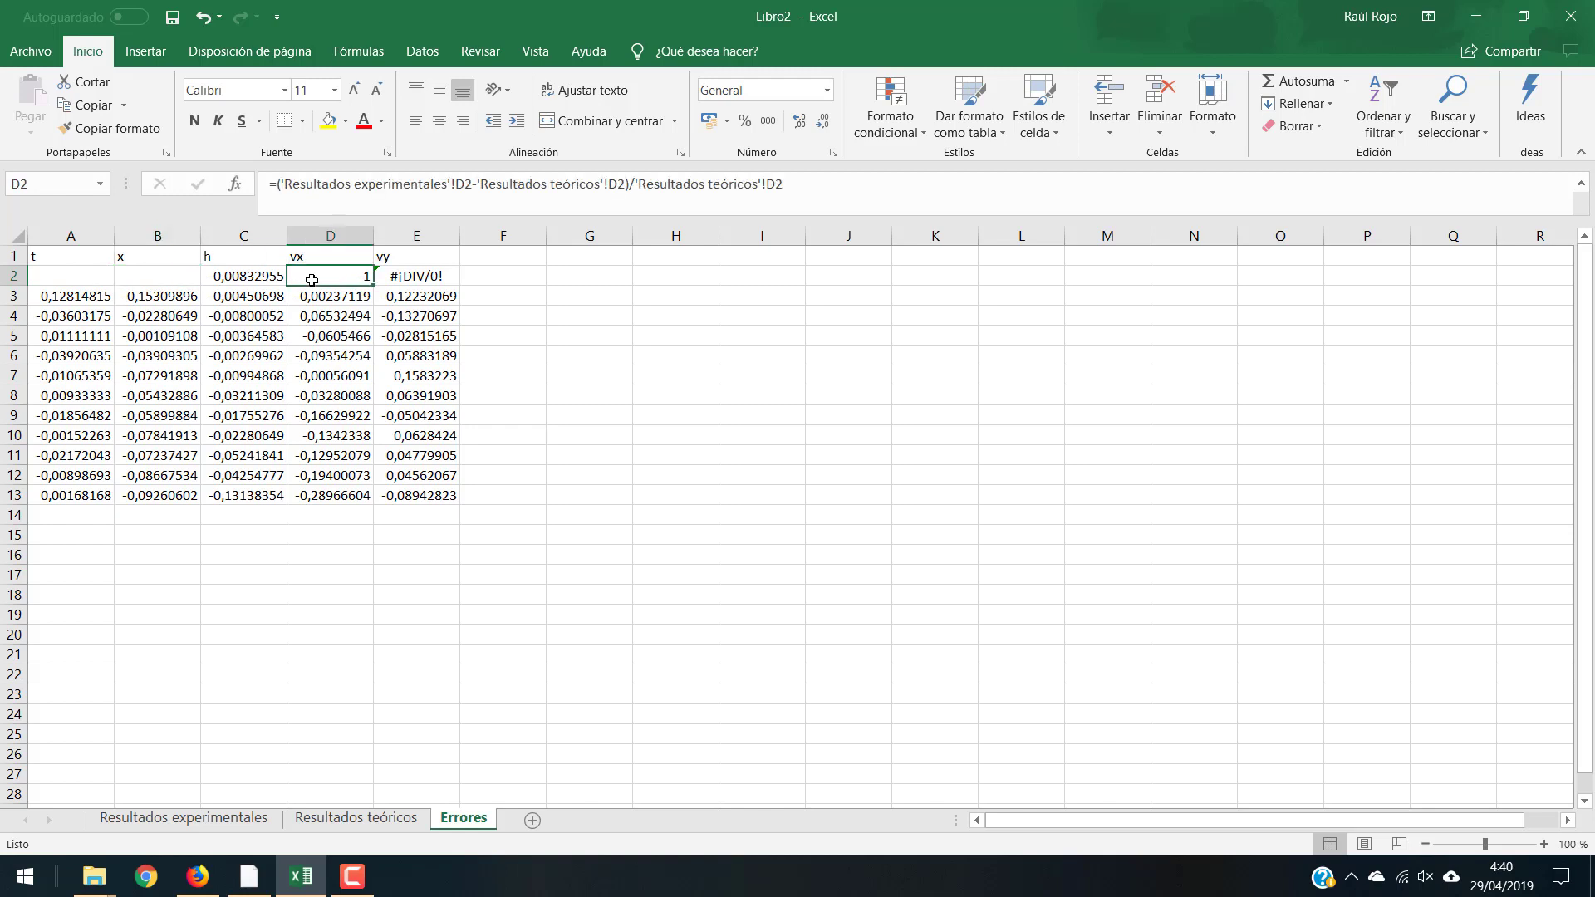
key("Delete")
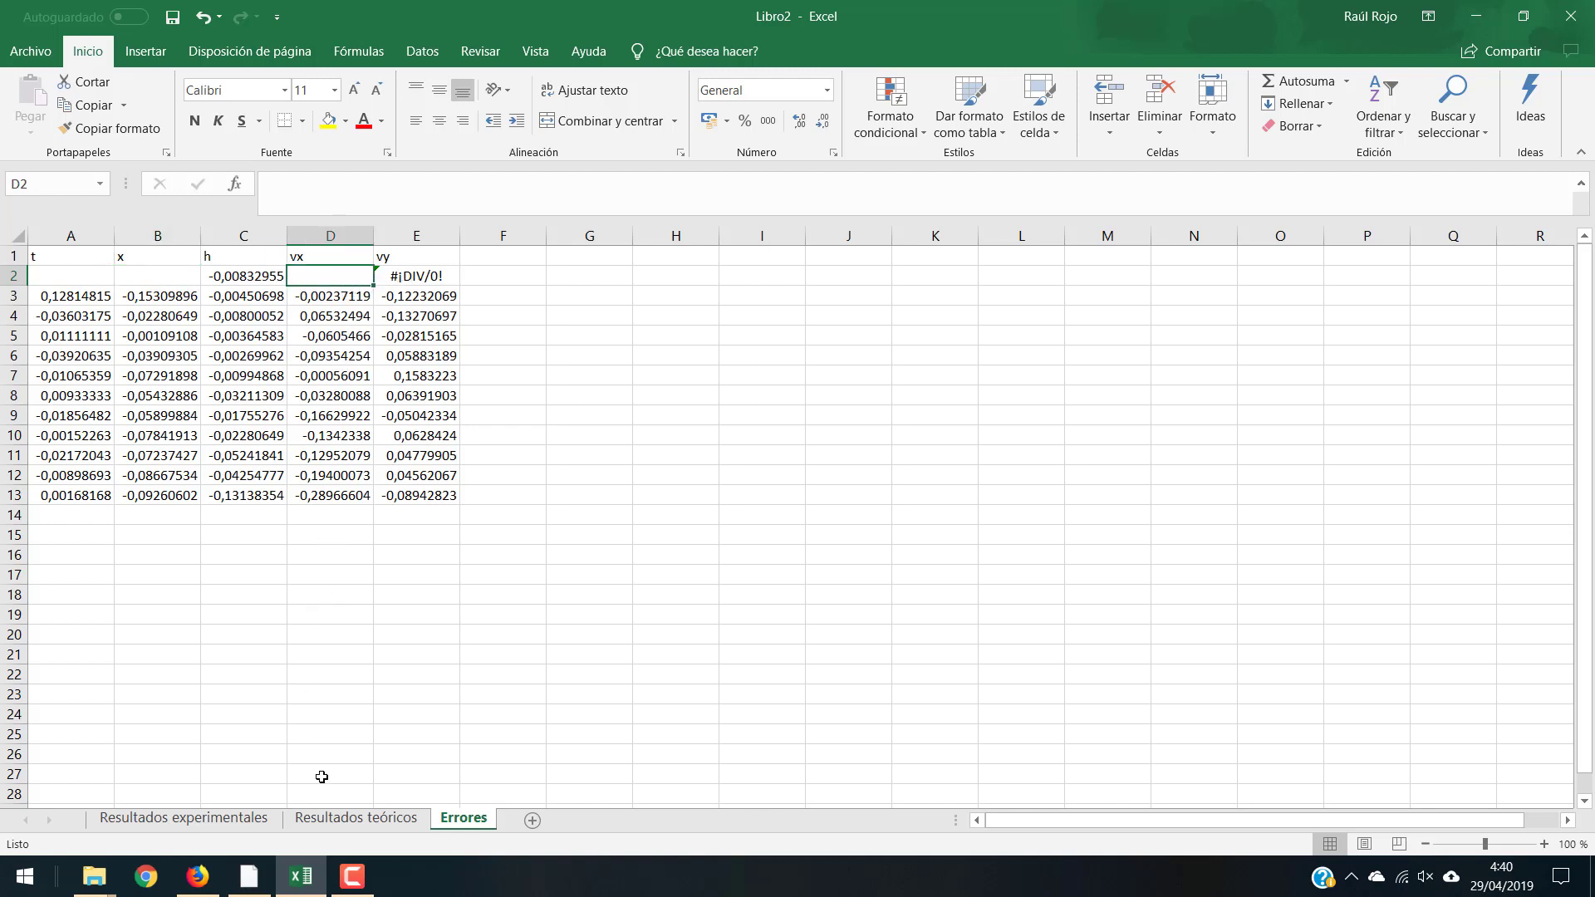
Check row 2 of the theoretical and experimental sheets and clear the vy error formula in E2 of Errores.
left_click(357, 818)
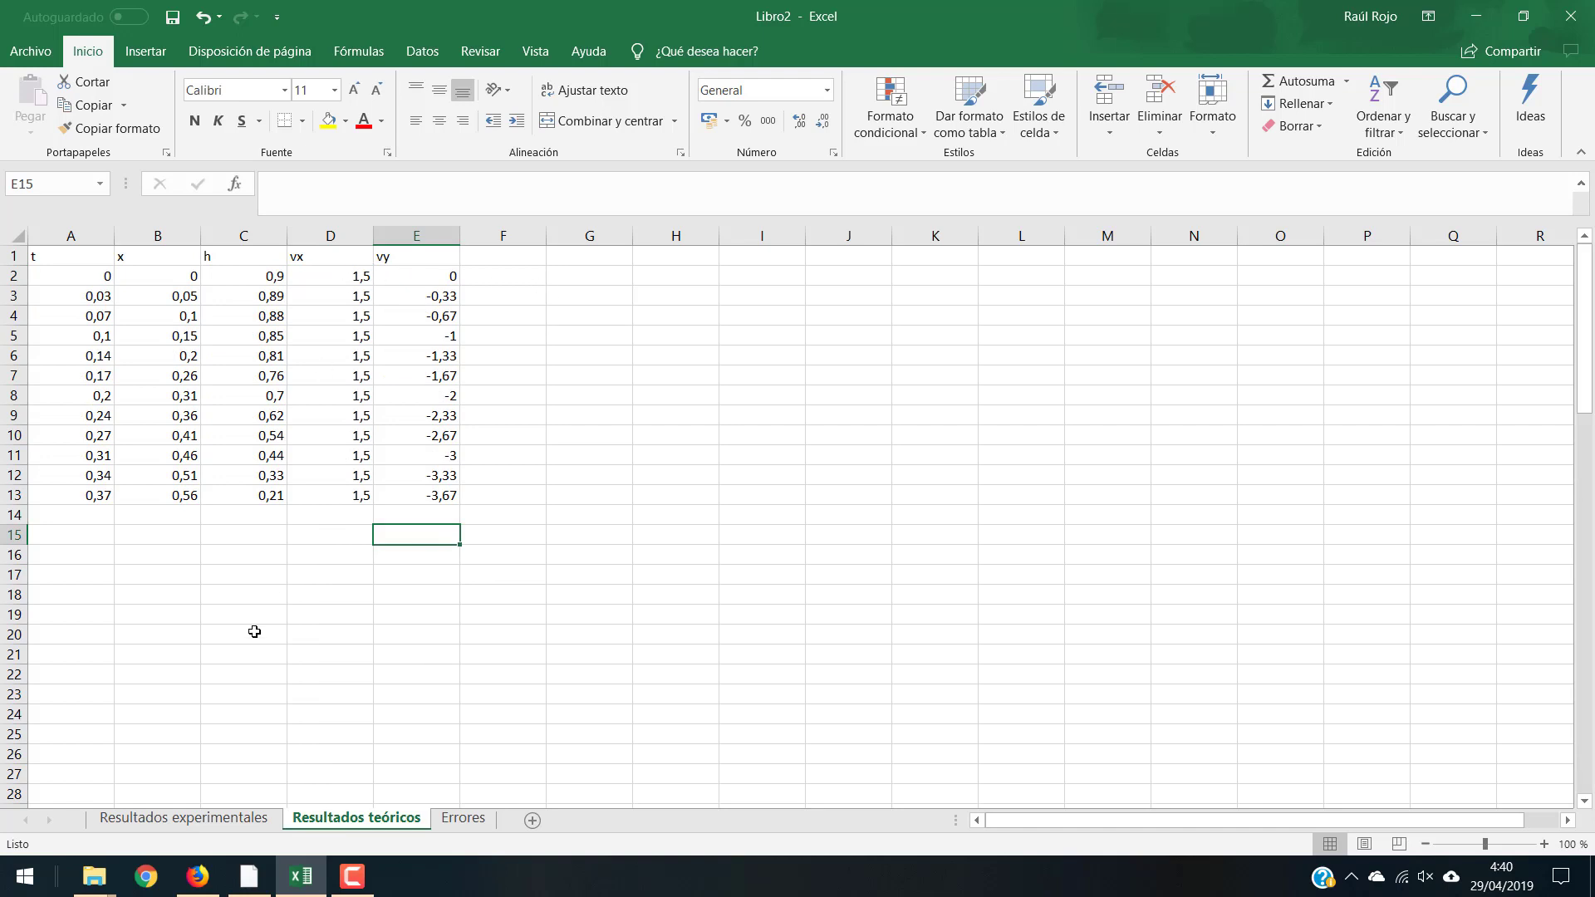
left_click(213, 818)
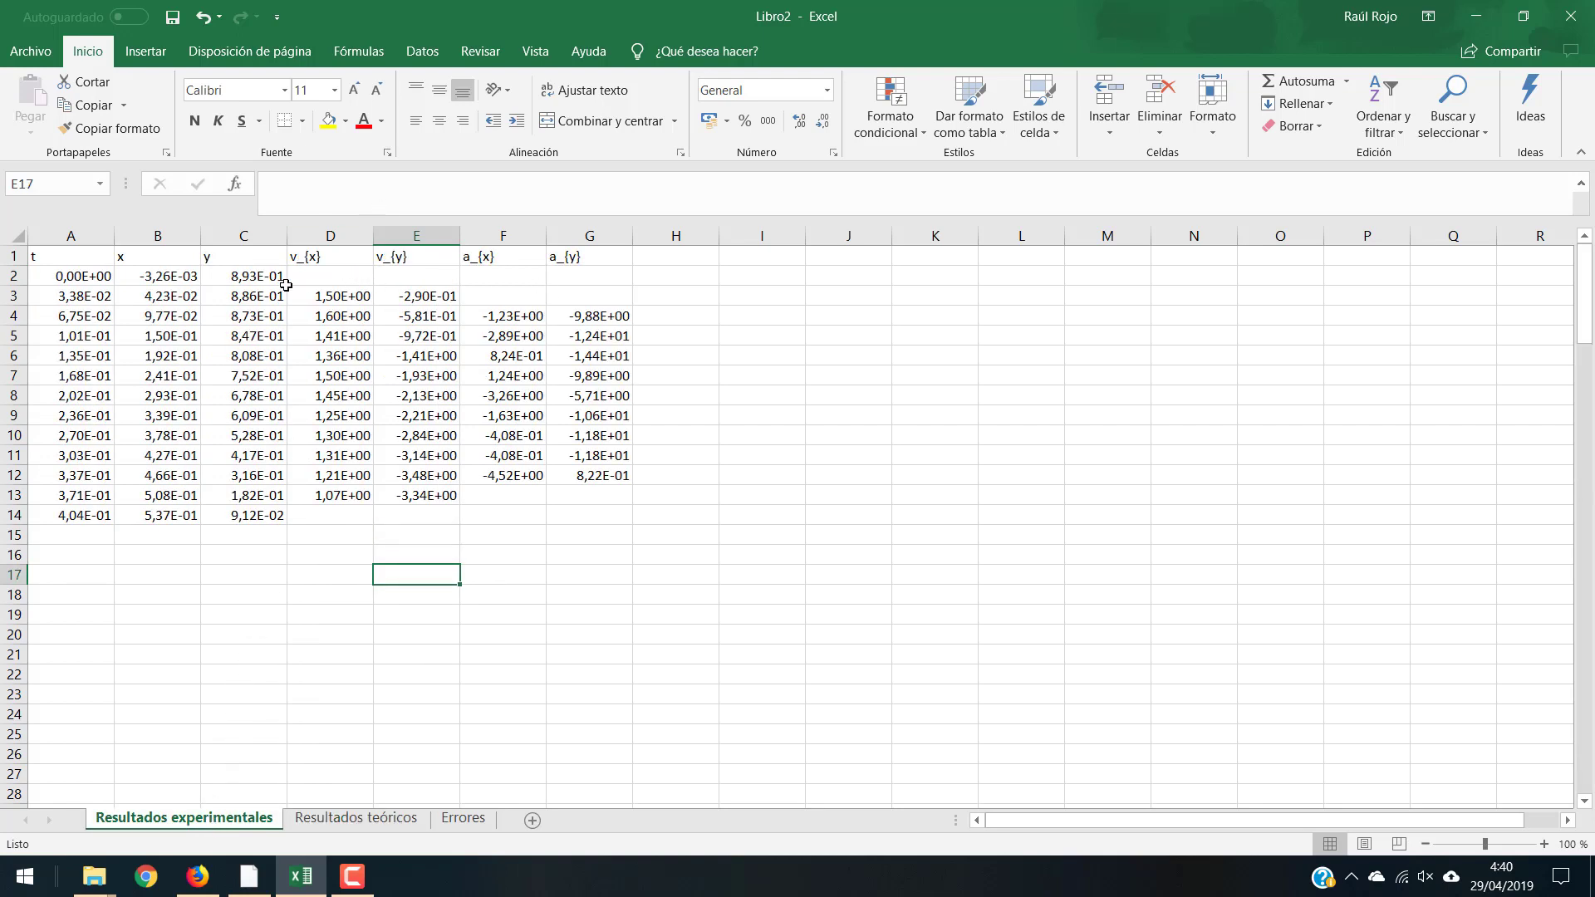
left_click(463, 818)
left_click(439, 275)
key("Delete")
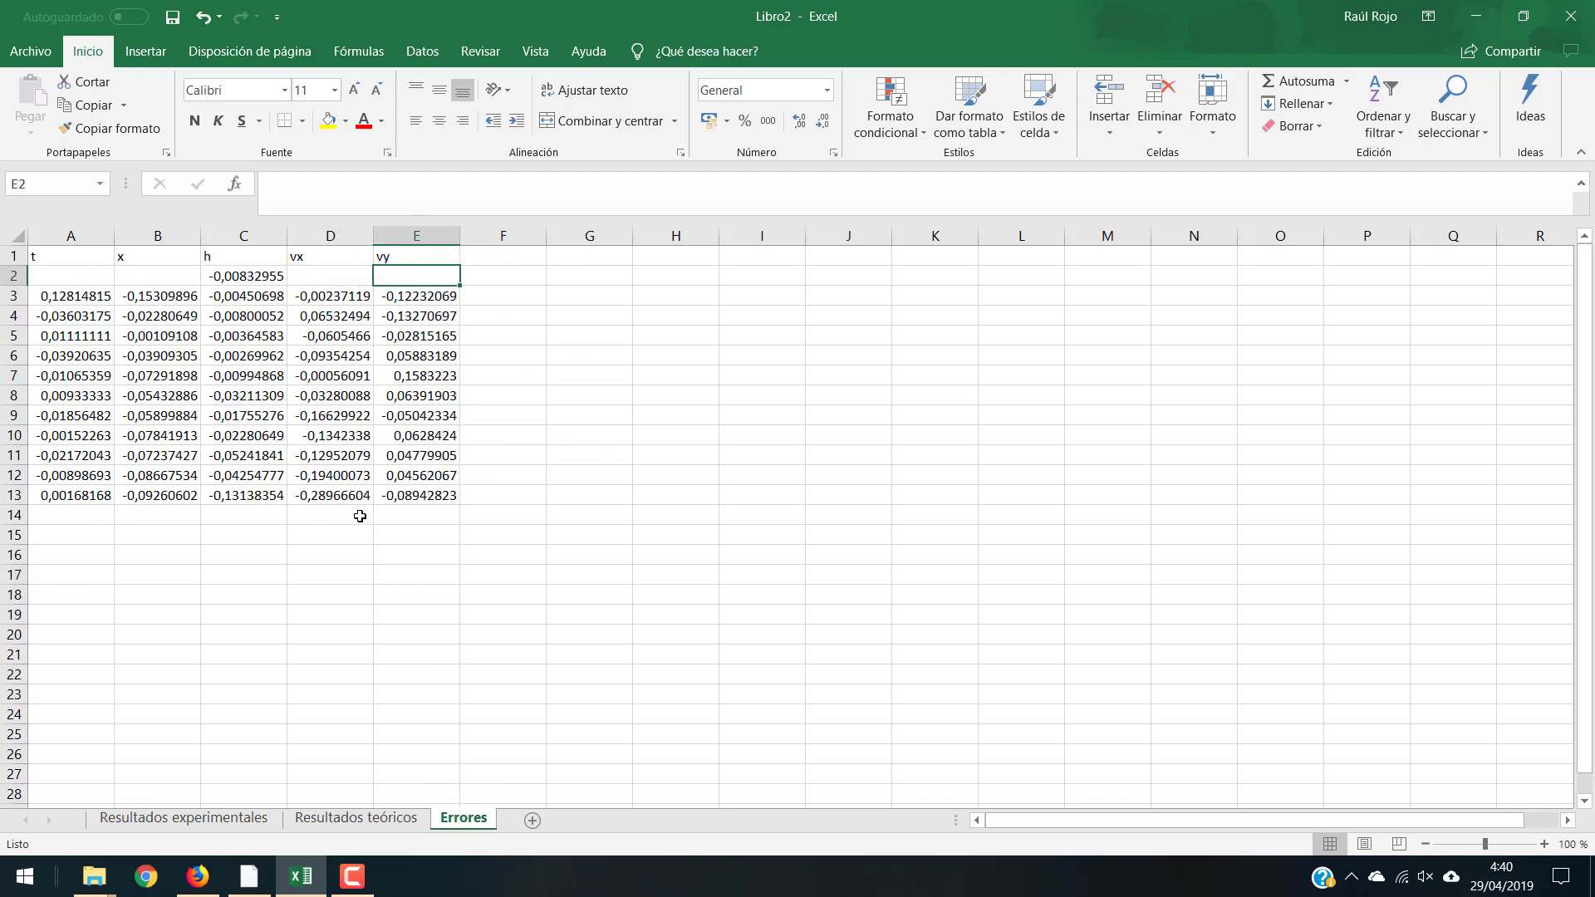
left_click(349, 539)
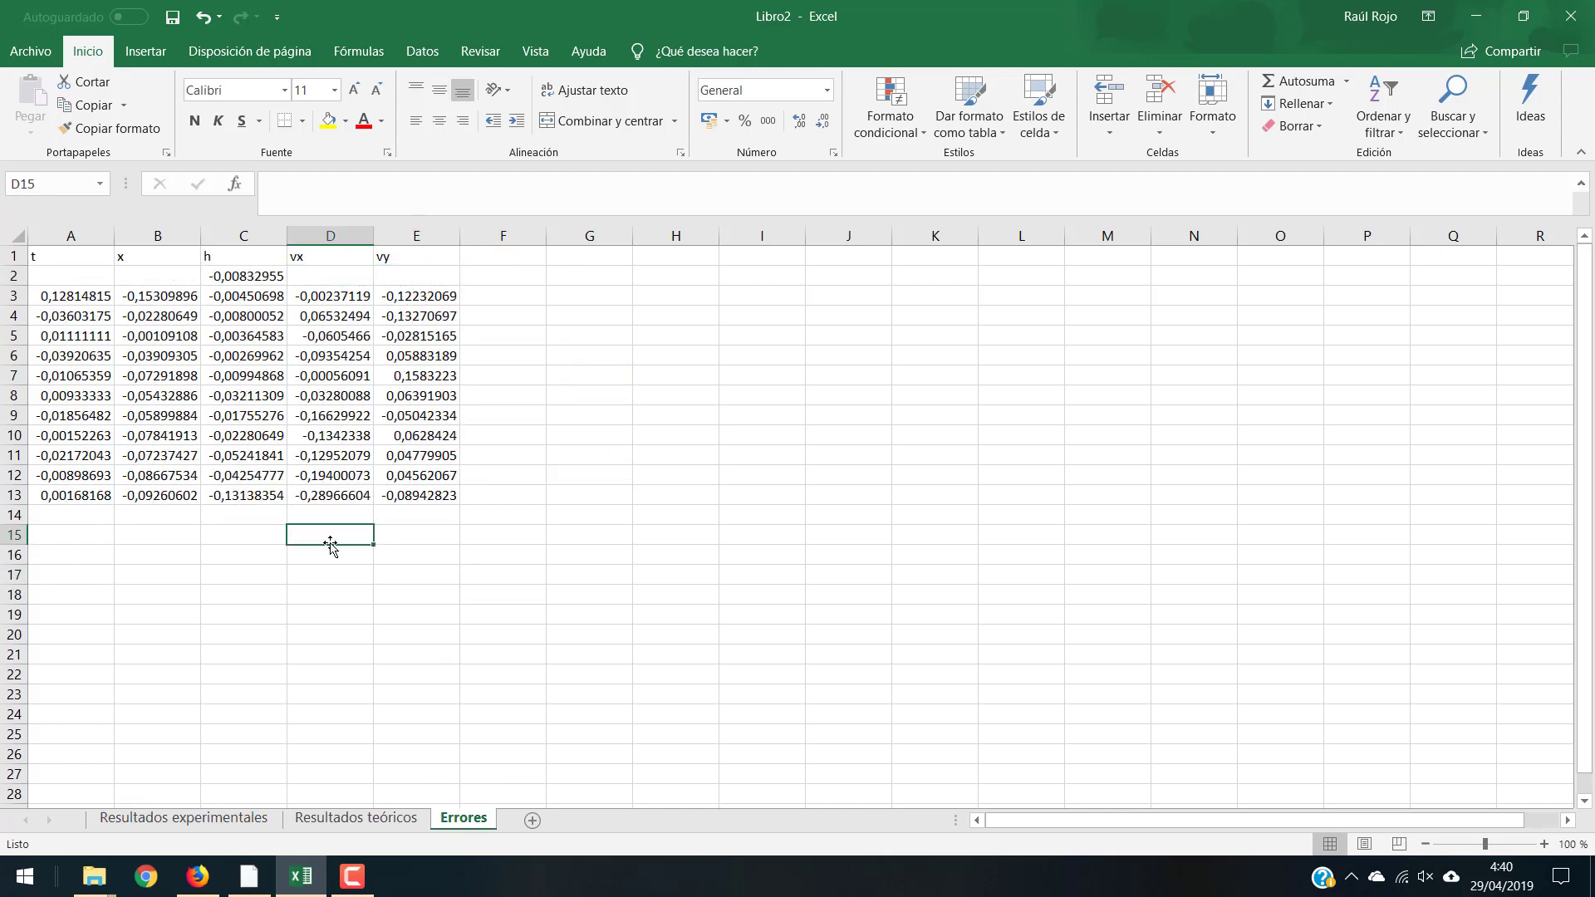
Format the relative errors in A2:E13 of Errores as percentages with 2 decimal places.
left_click_drag(46, 284, 418, 494)
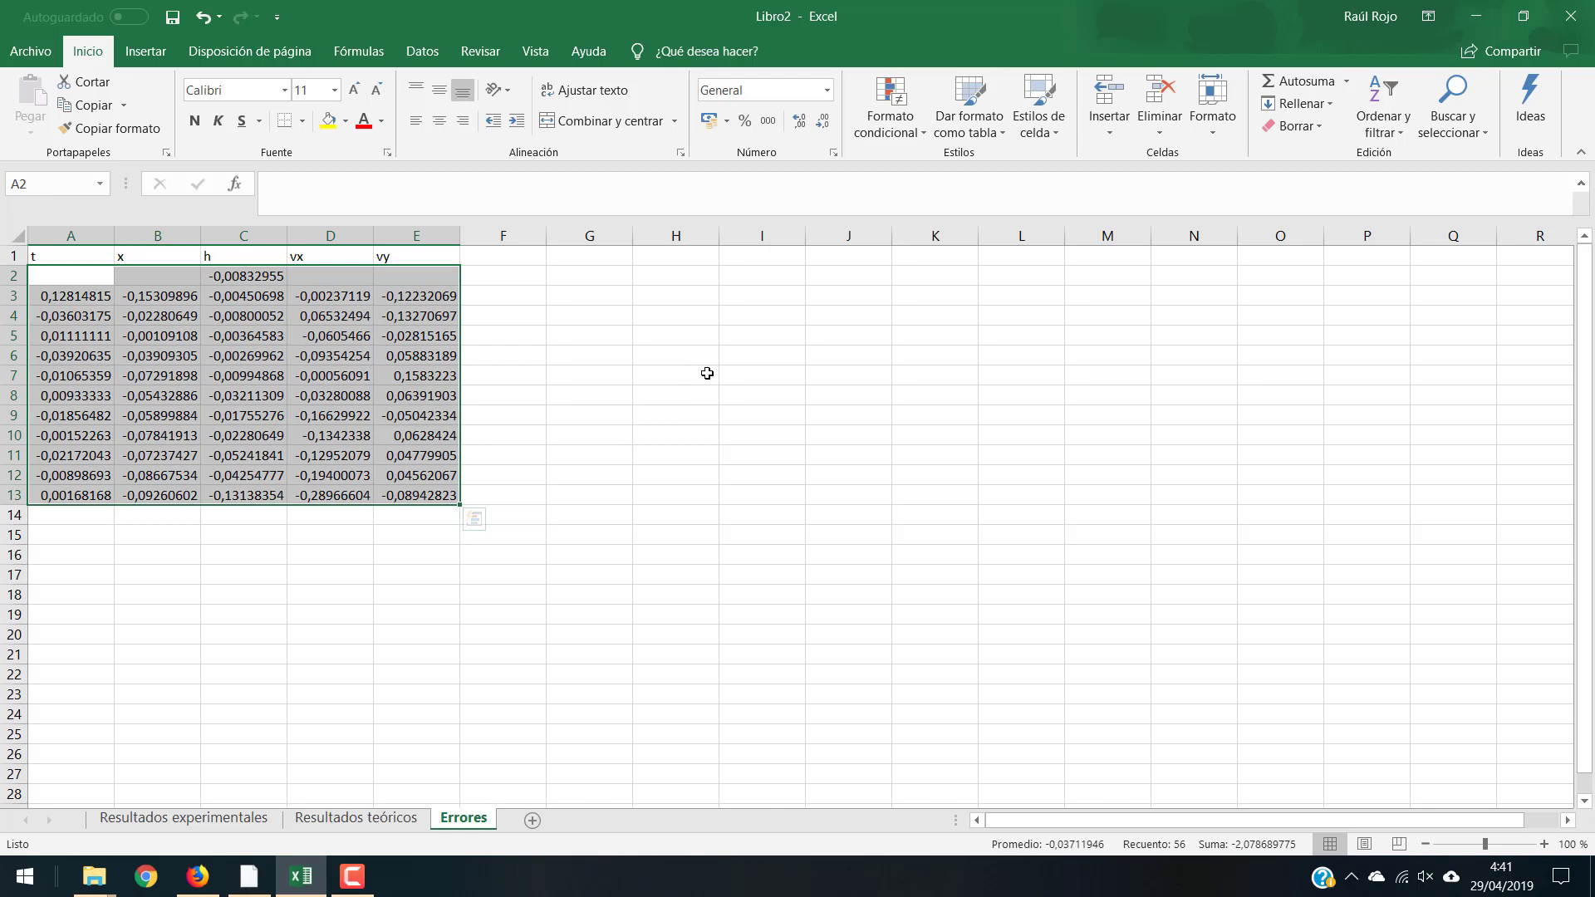
left_click(833, 153)
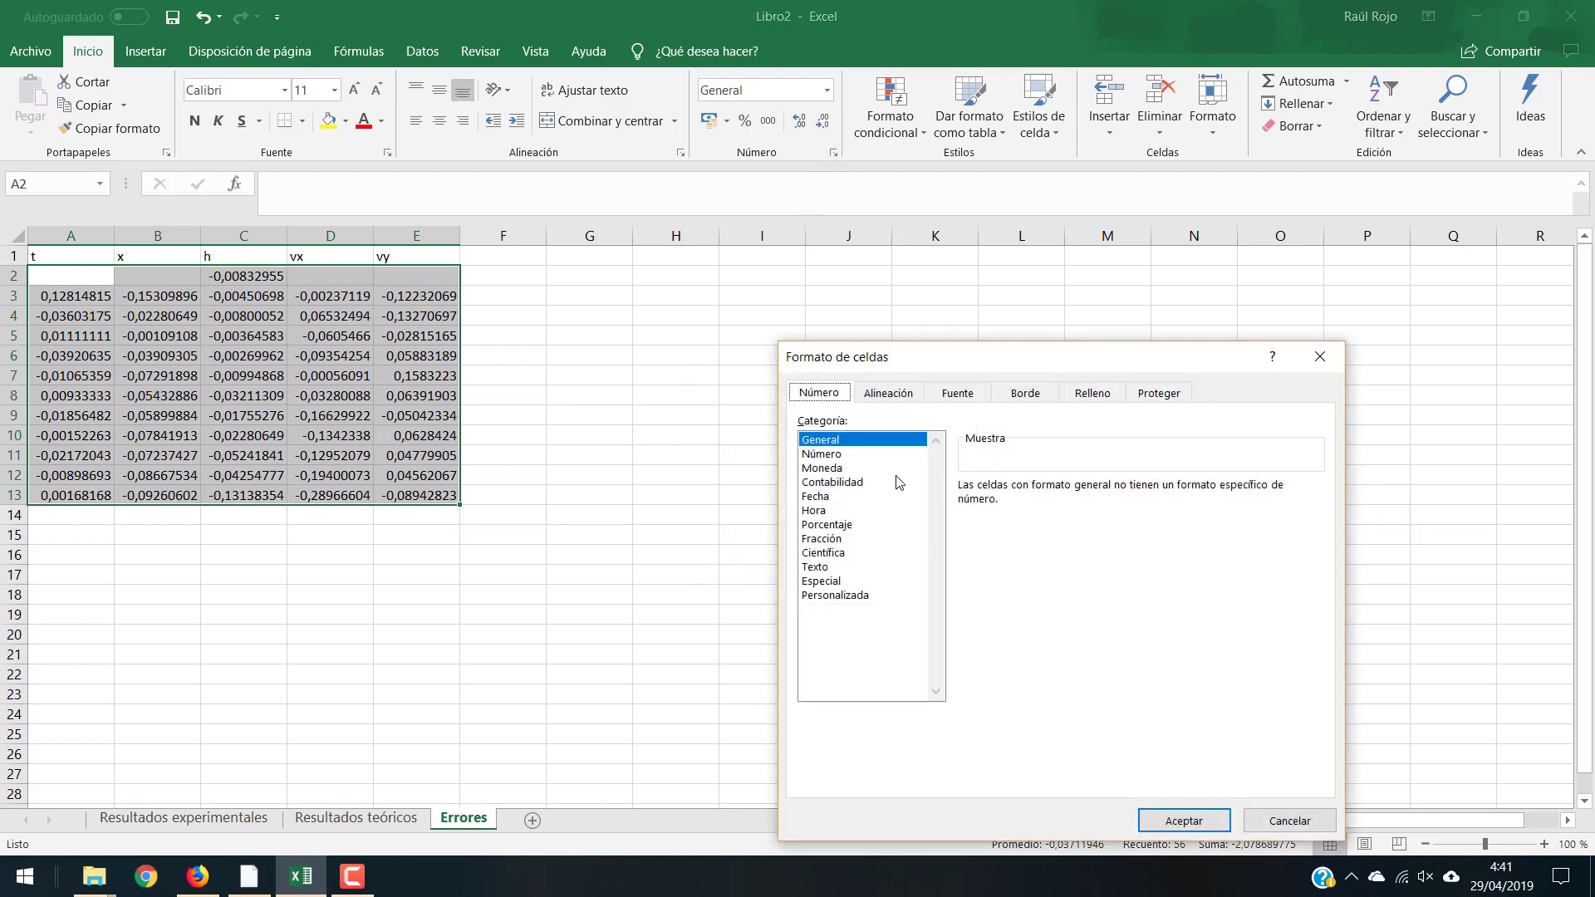
left_click(846, 455)
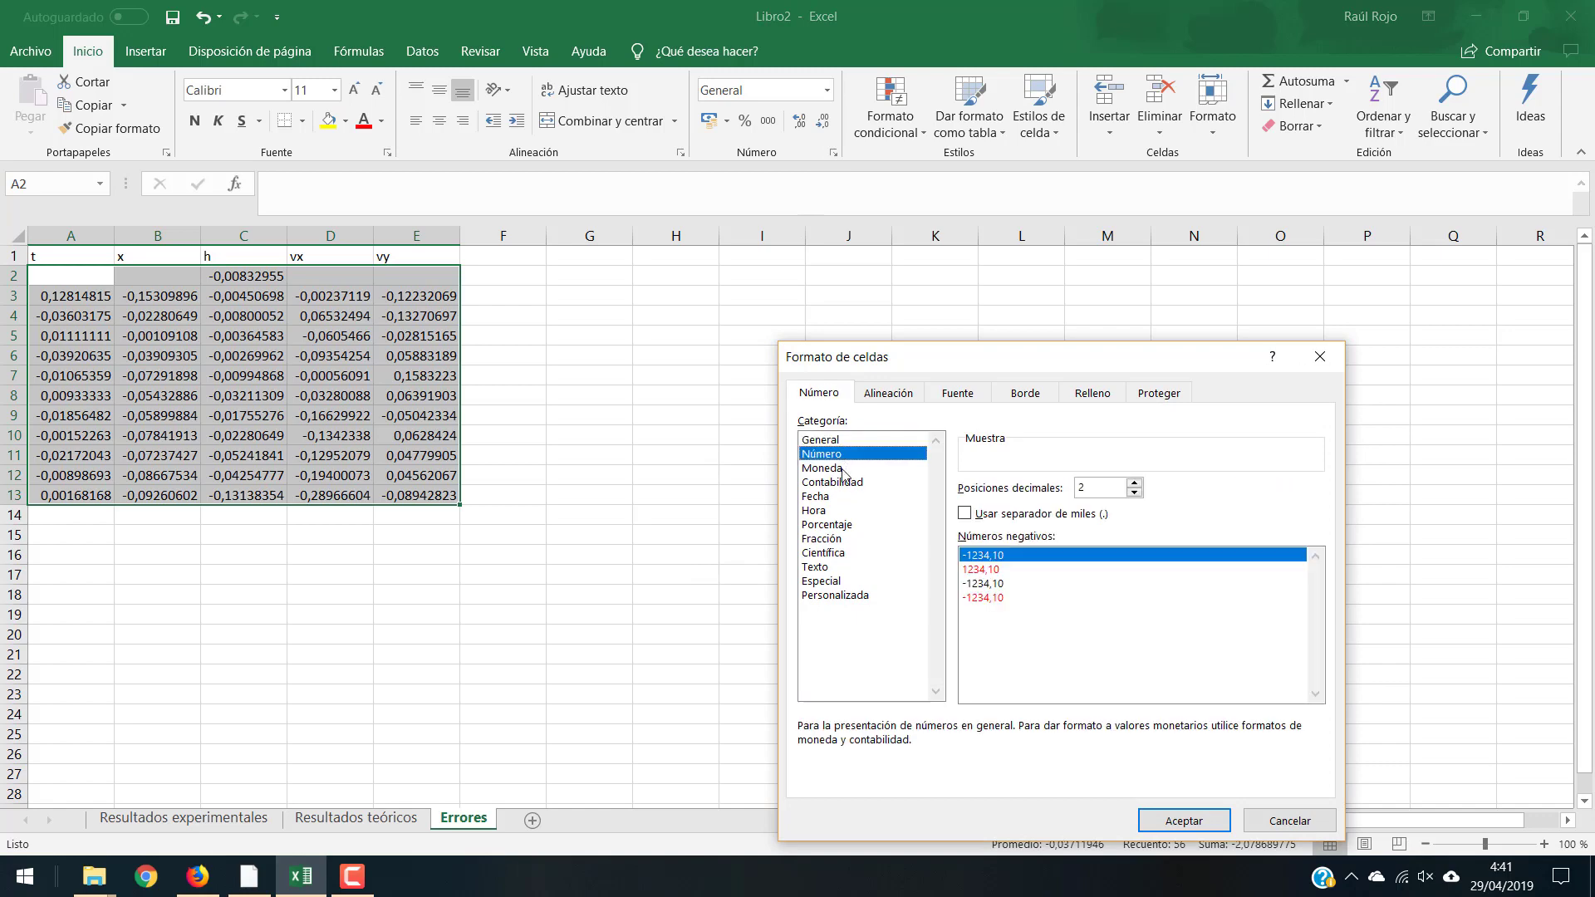
left_click(833, 527)
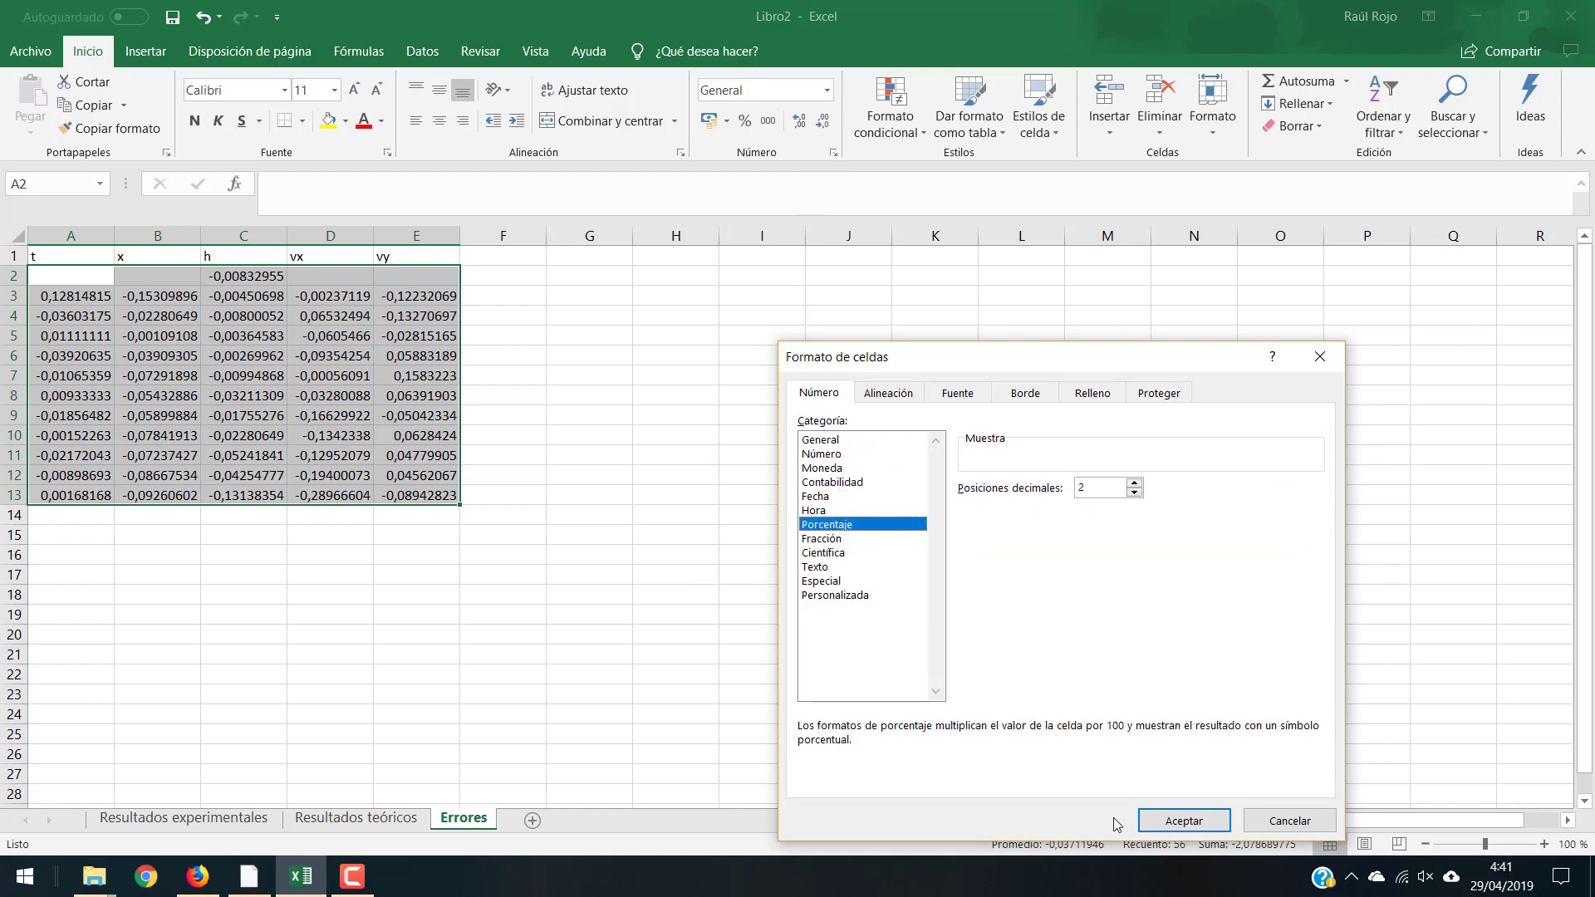
left_click(1150, 821)
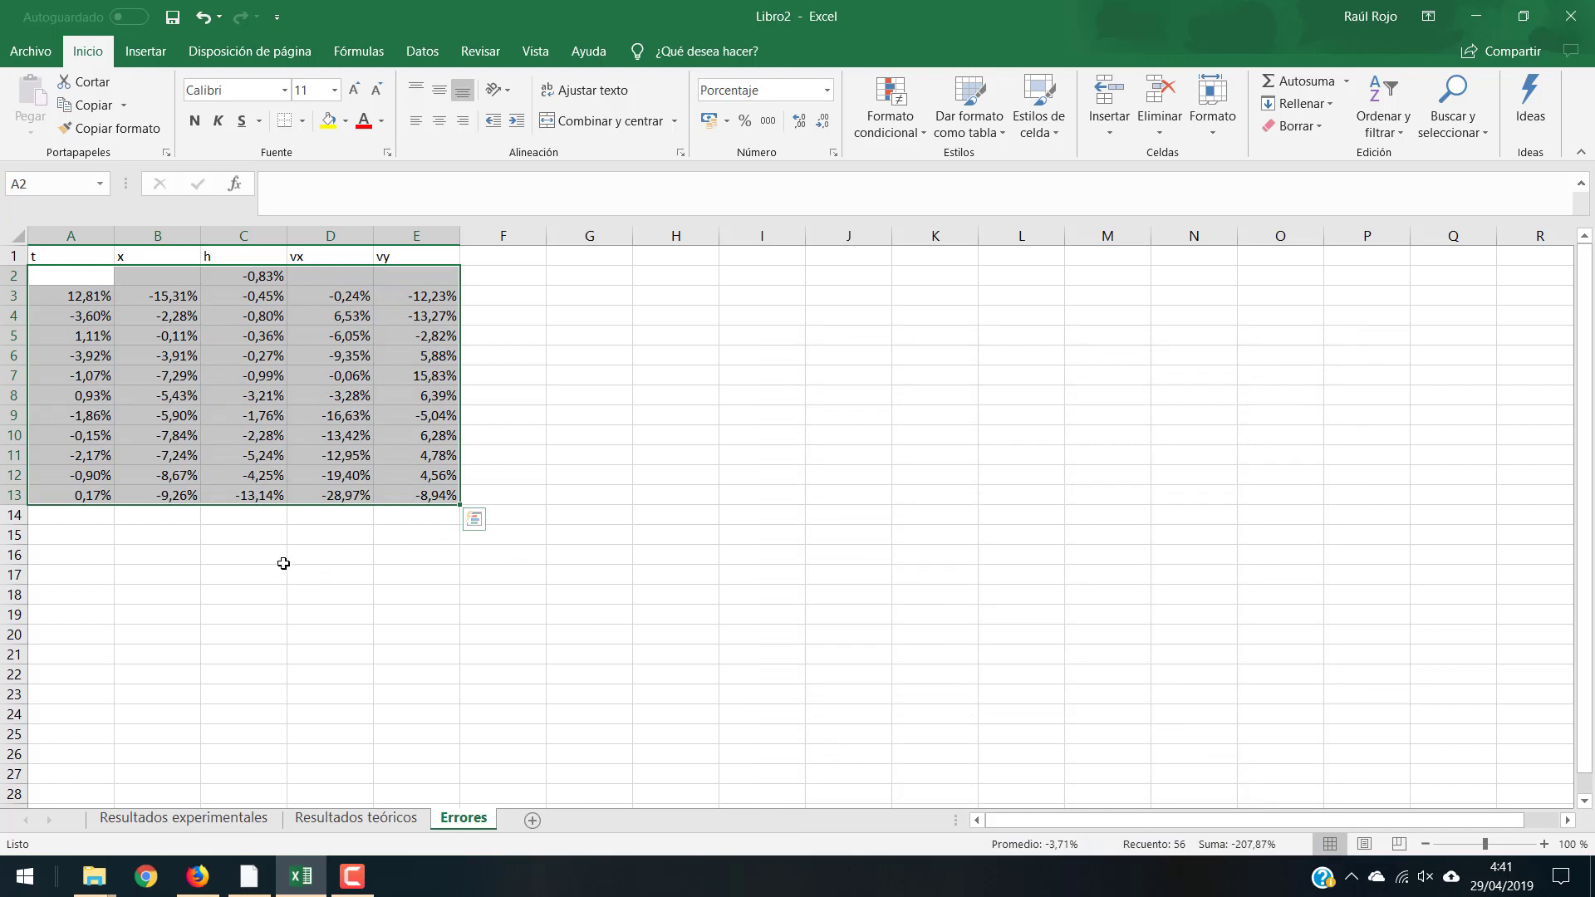
left_click(283, 563)
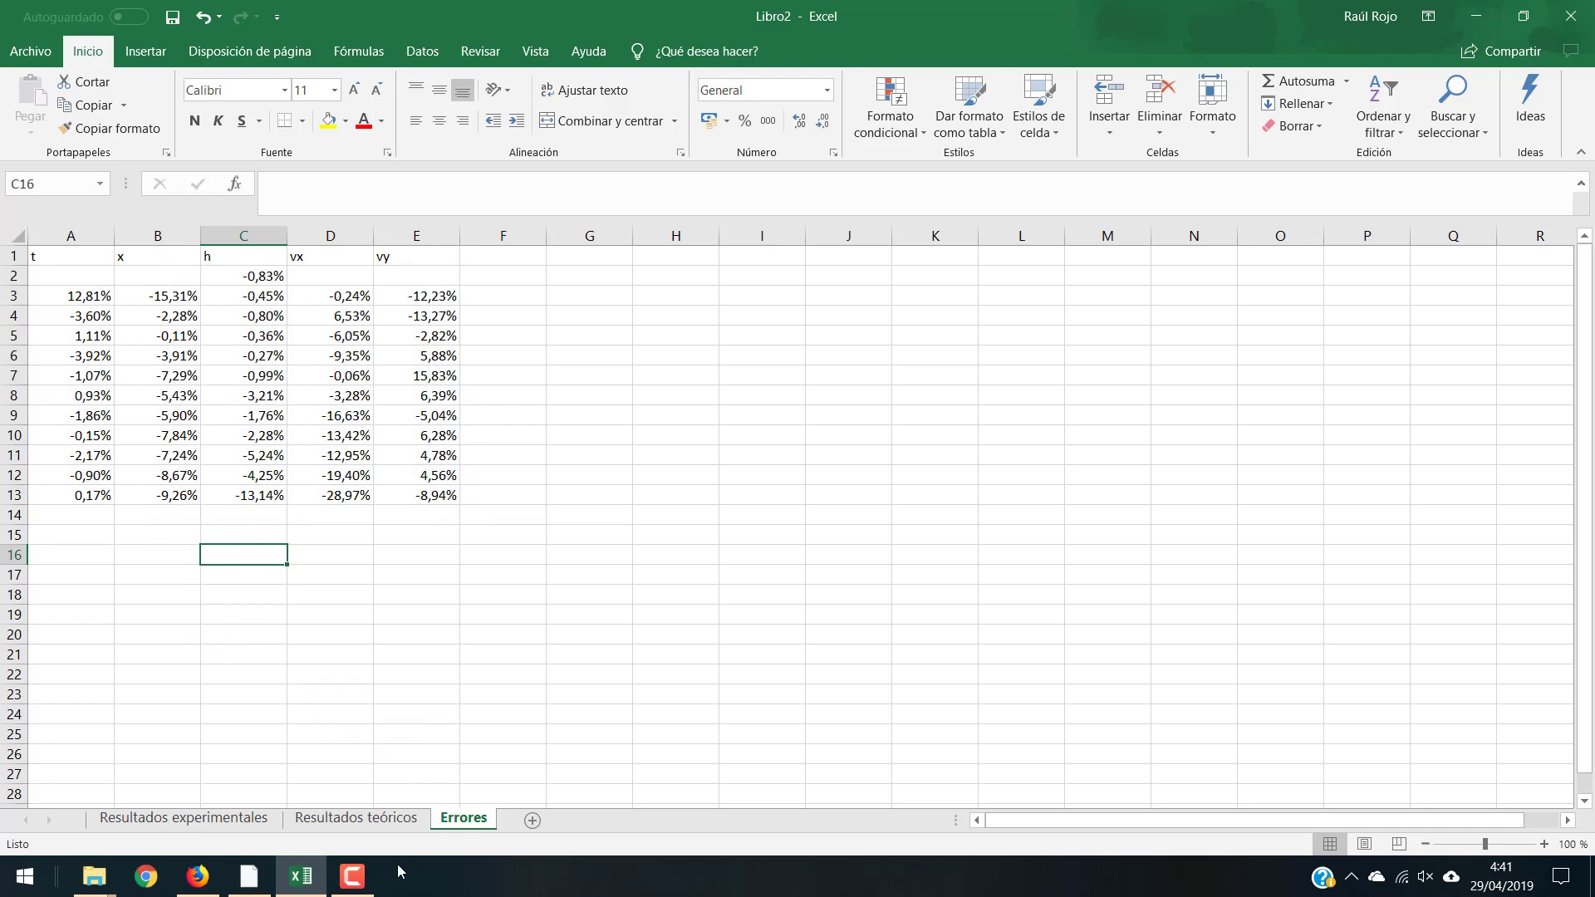
Review the theoretical and experimental sheets, and open the conditional formatting options for range A2:E13 on Errores.
left_click(351, 823)
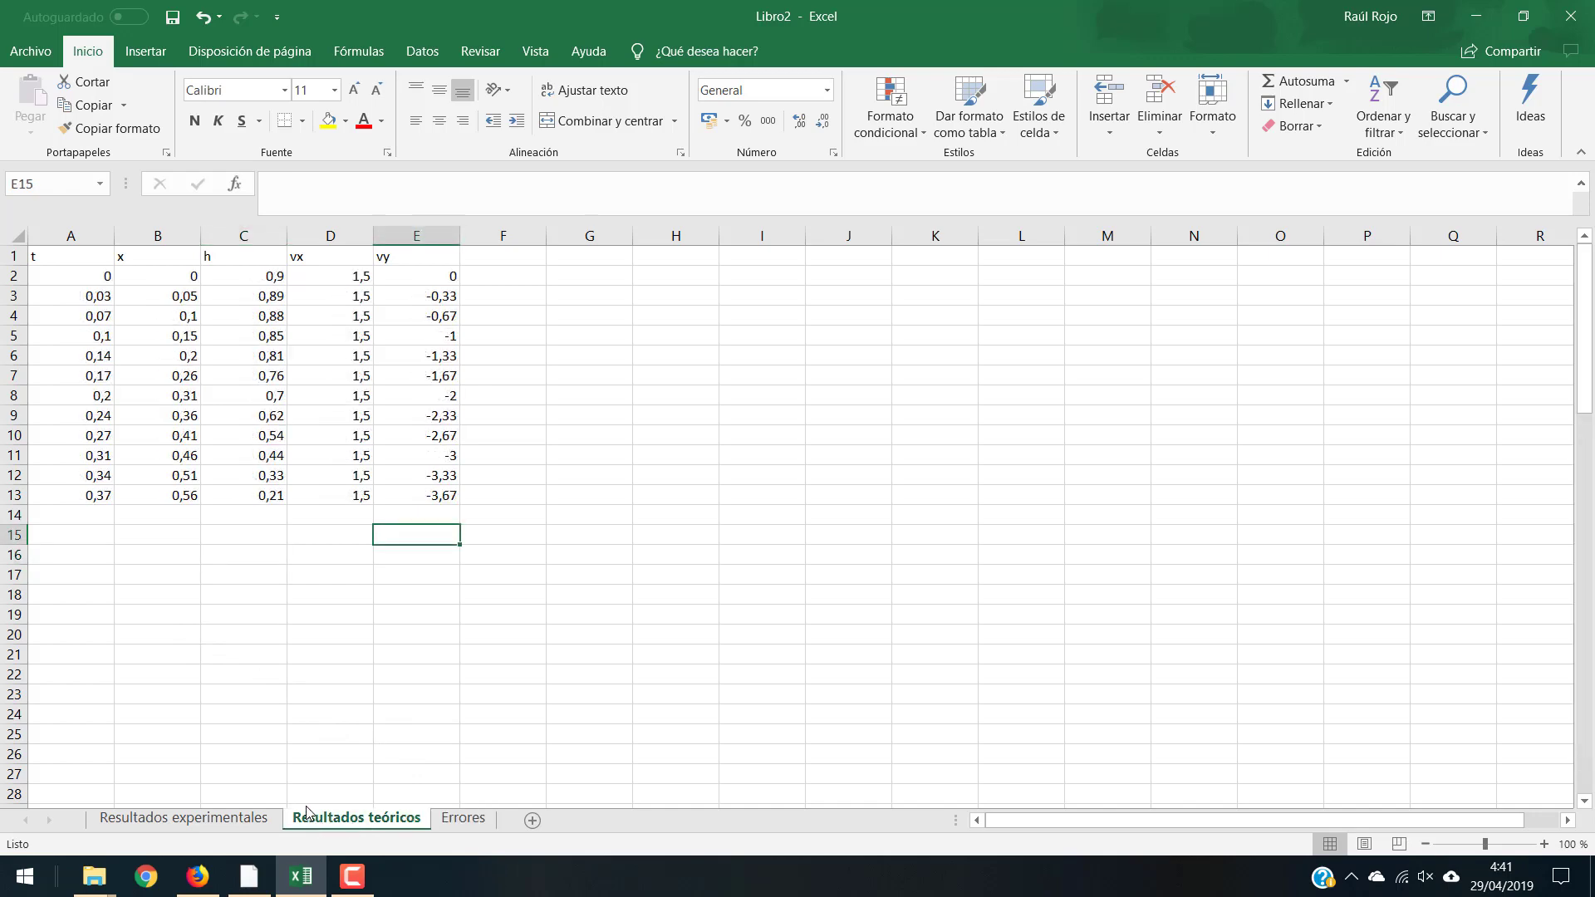
left_click(236, 817)
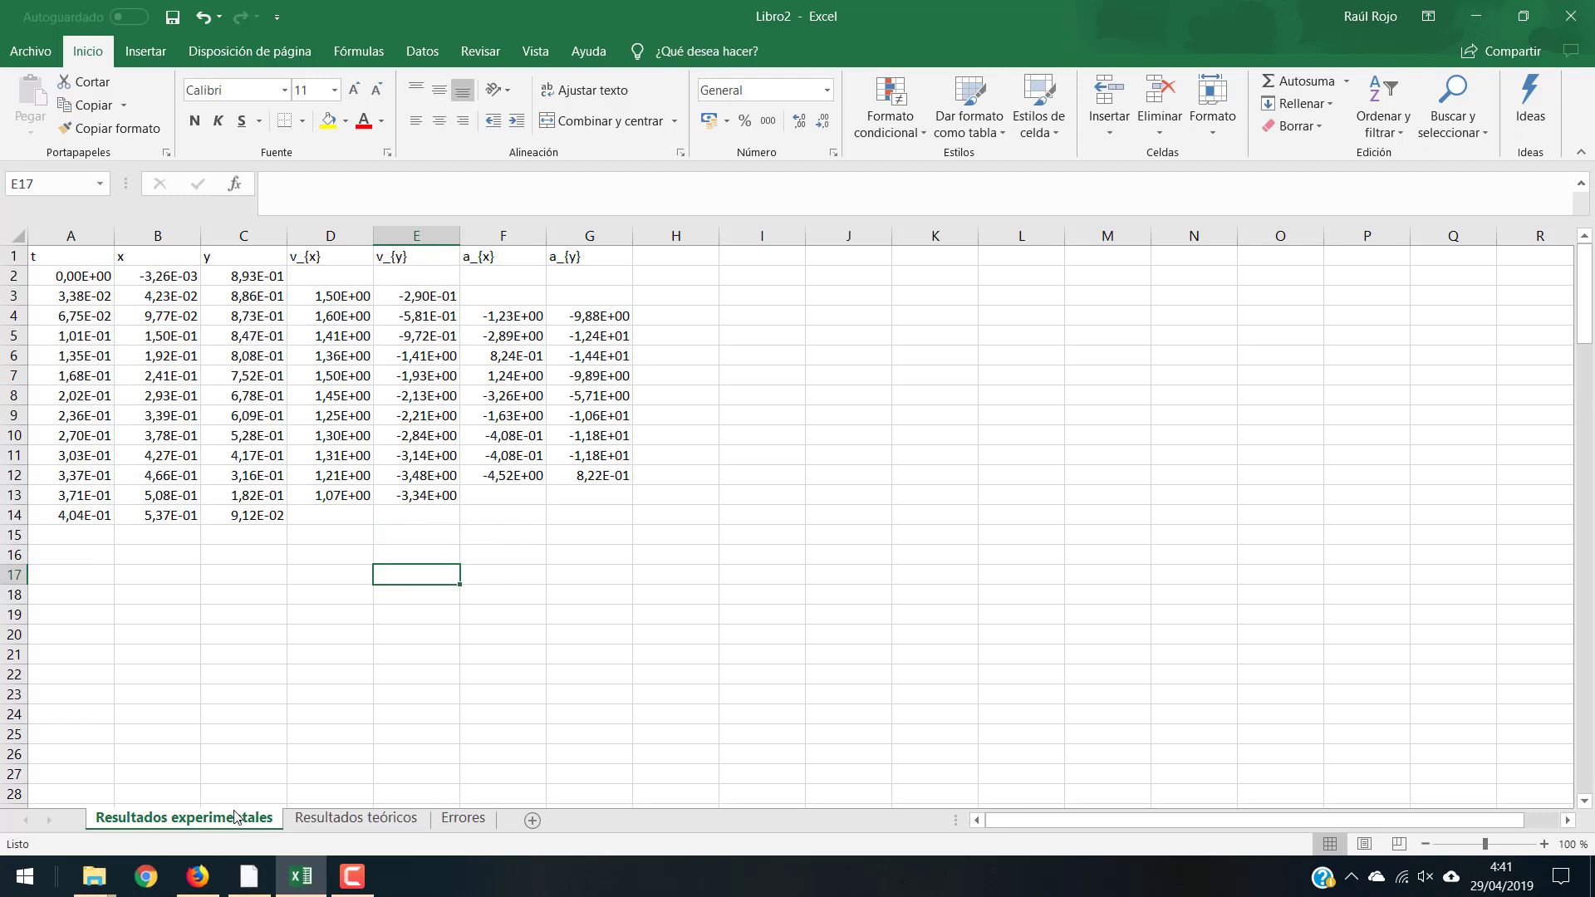
left_click(299, 820)
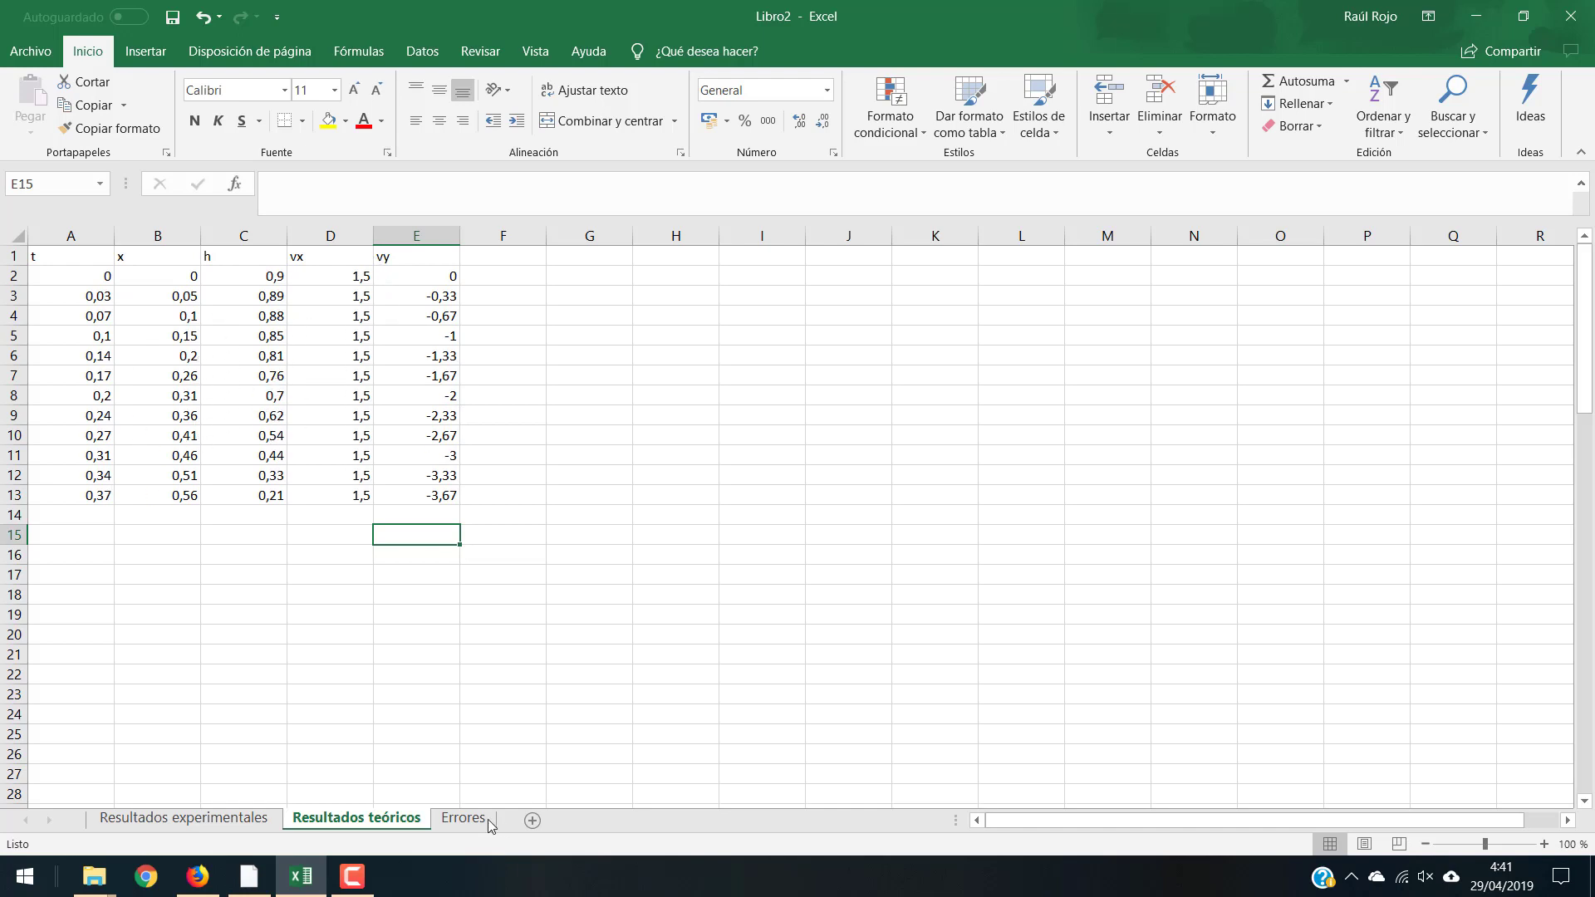
left_click(462, 817)
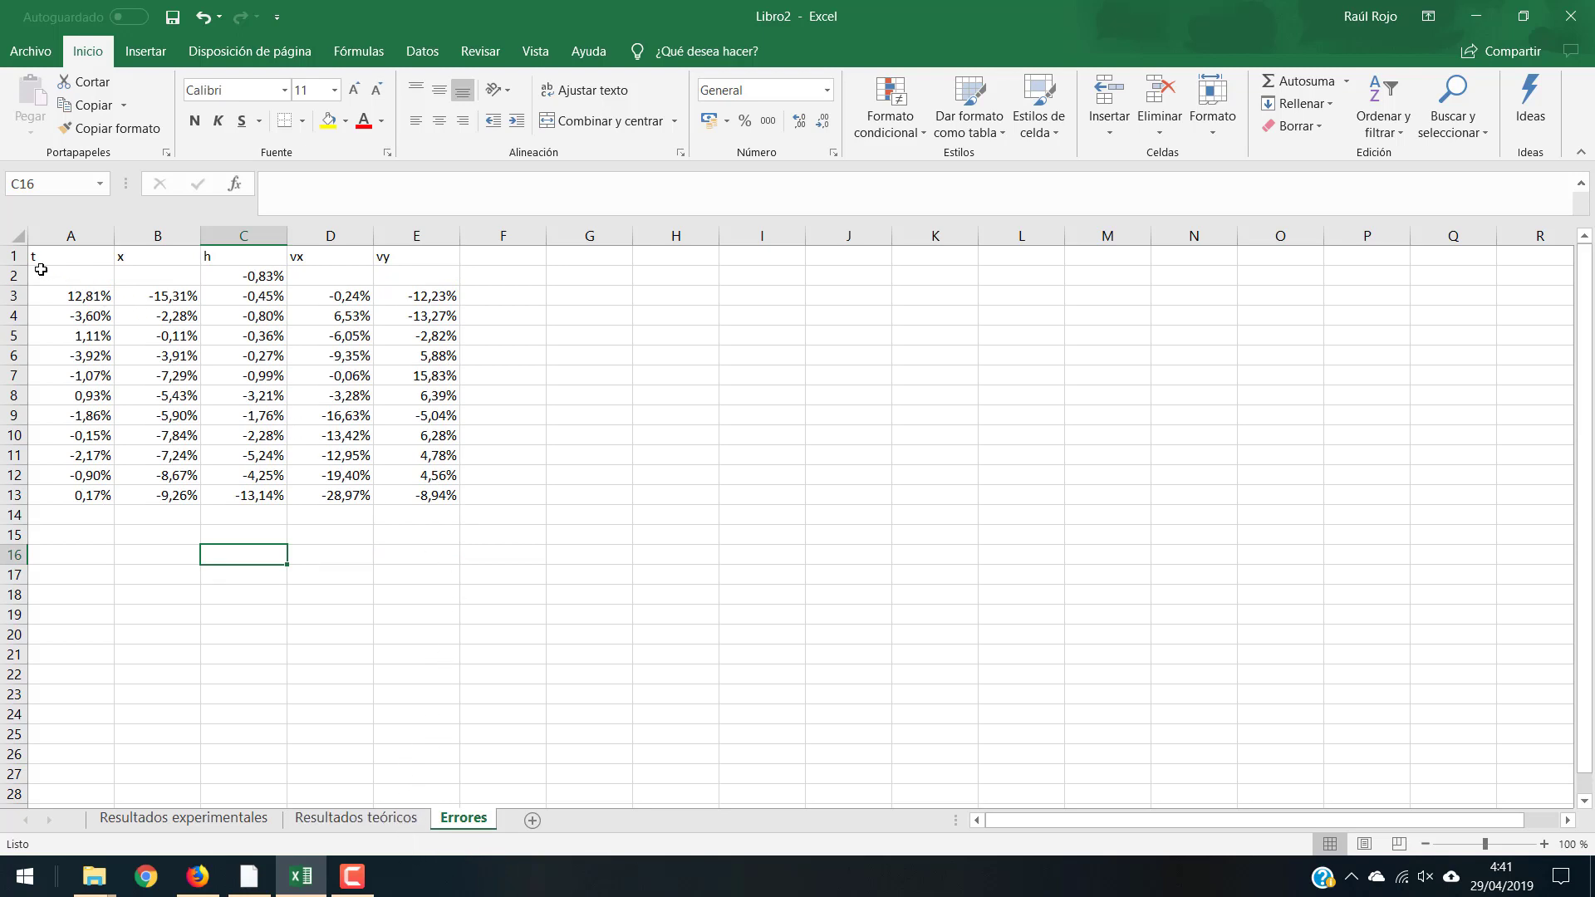
left_click_drag(58, 274, 437, 499)
left_click(885, 131)
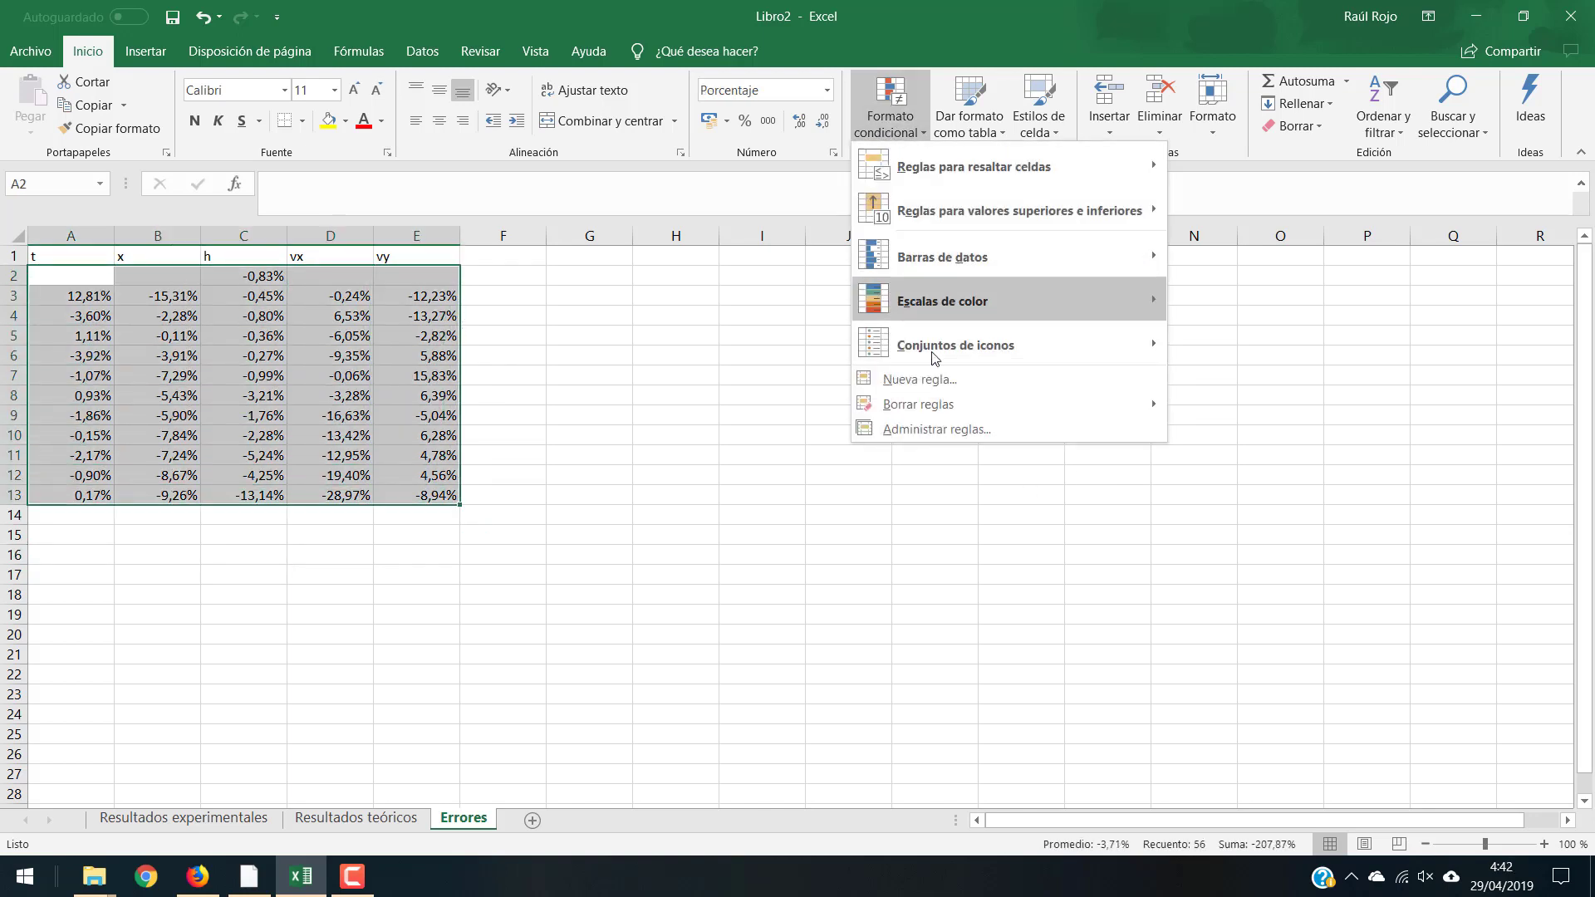